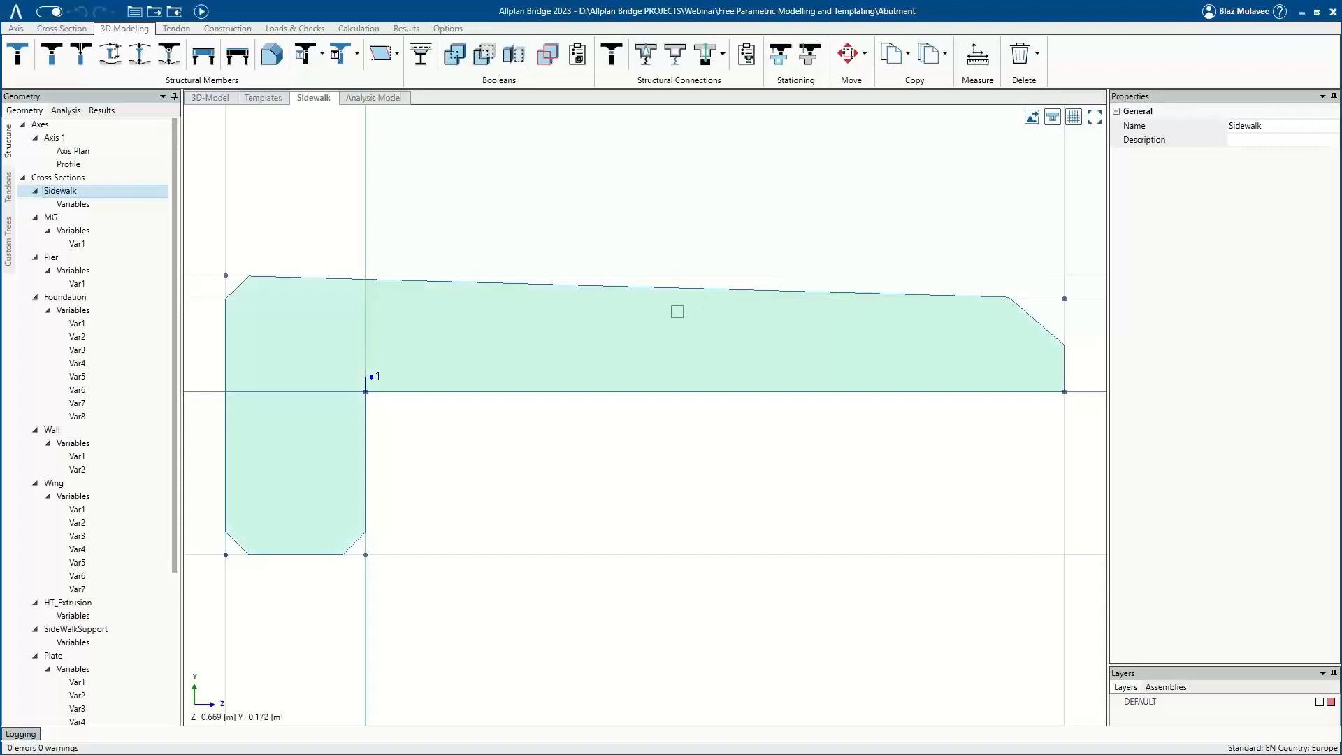
Examine the MG, Pier and Foundation cross sections, including the Foundation variables Var1 to Var8.
{"action": "left_click", "coordinate": [68, 222]}
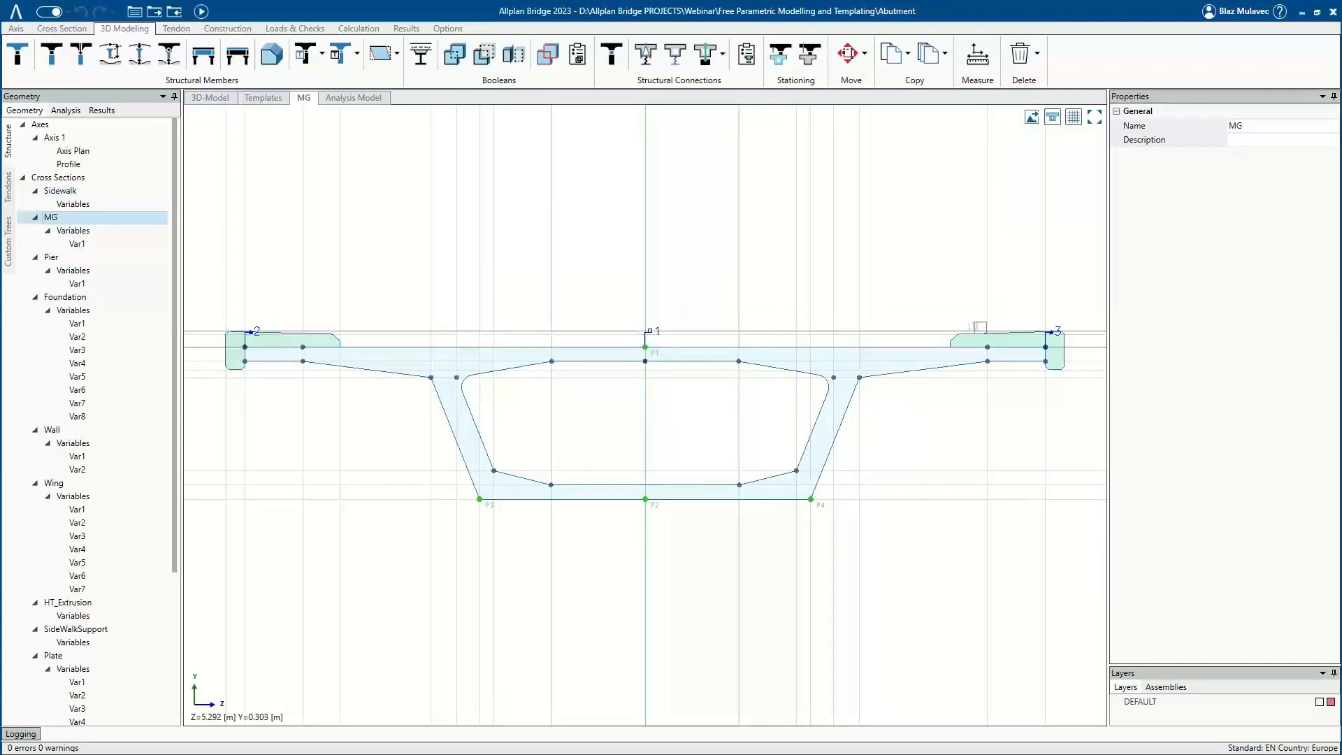
{"action": "left_click", "coordinate": [49, 259]}
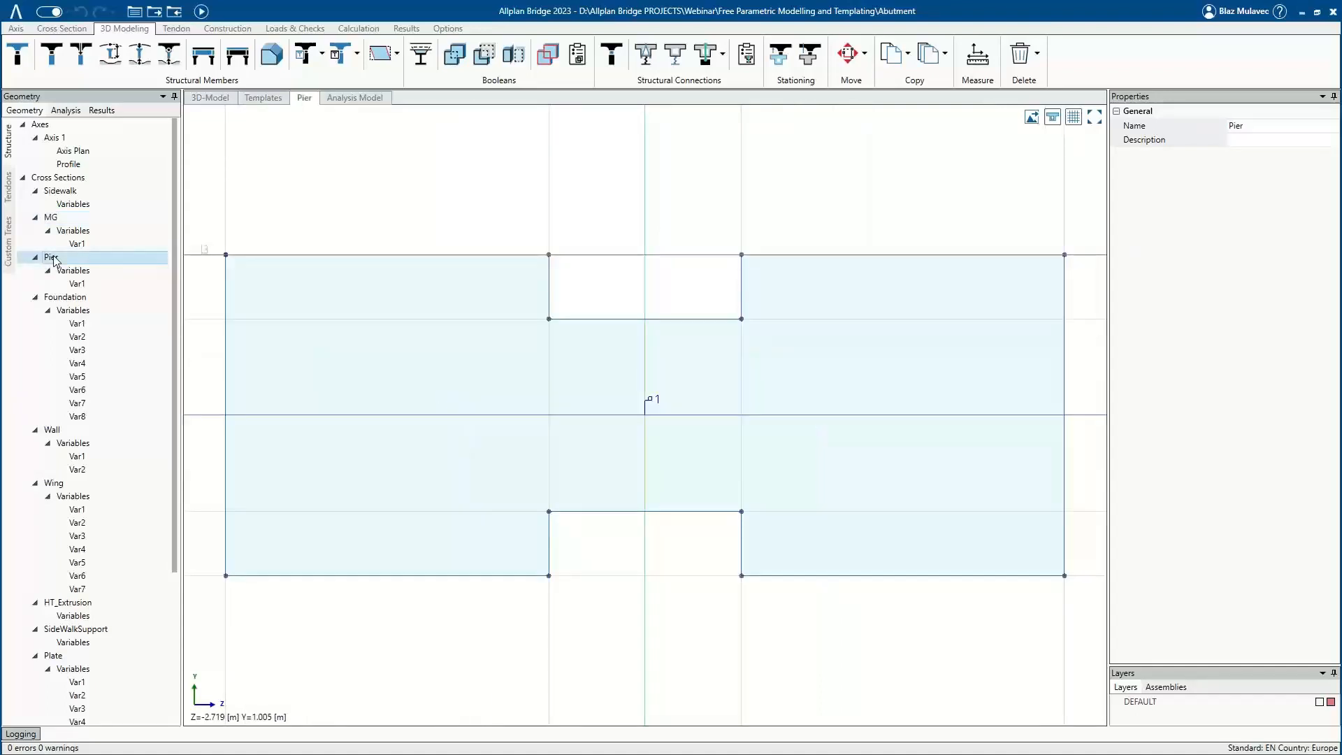
{"action": "left_click", "coordinate": [74, 301]}
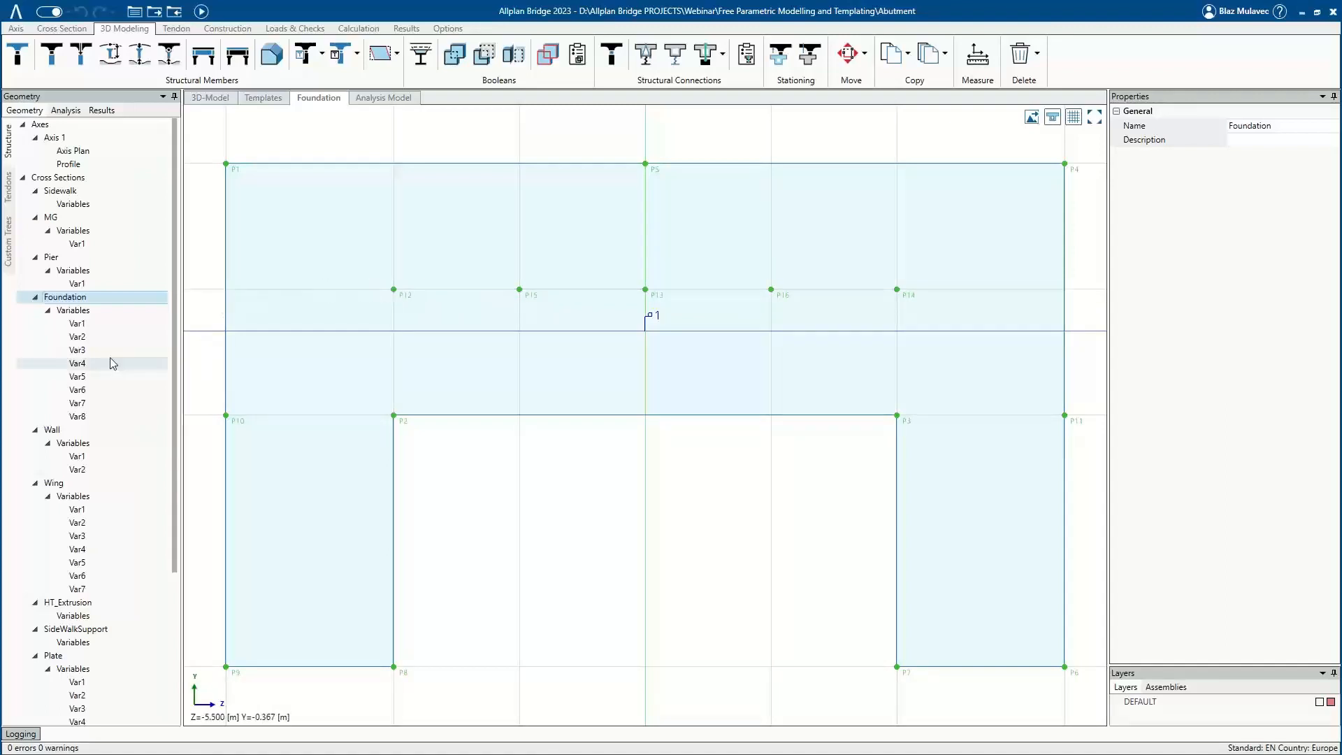
{"action": "left_click", "coordinate": [96, 328]}
{"action": "left_click", "coordinate": [96, 338]}
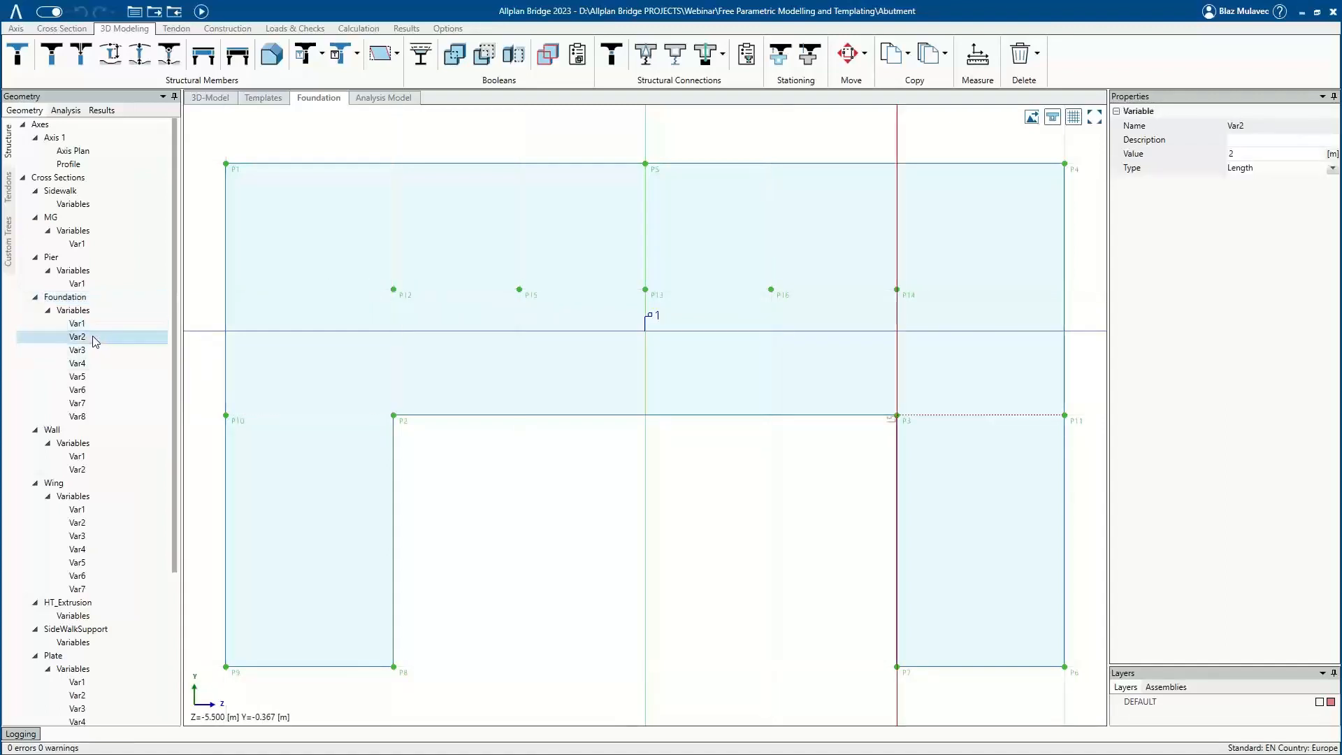
{"action": "left_click", "coordinate": [94, 351]}
{"action": "left_click", "coordinate": [93, 367]}
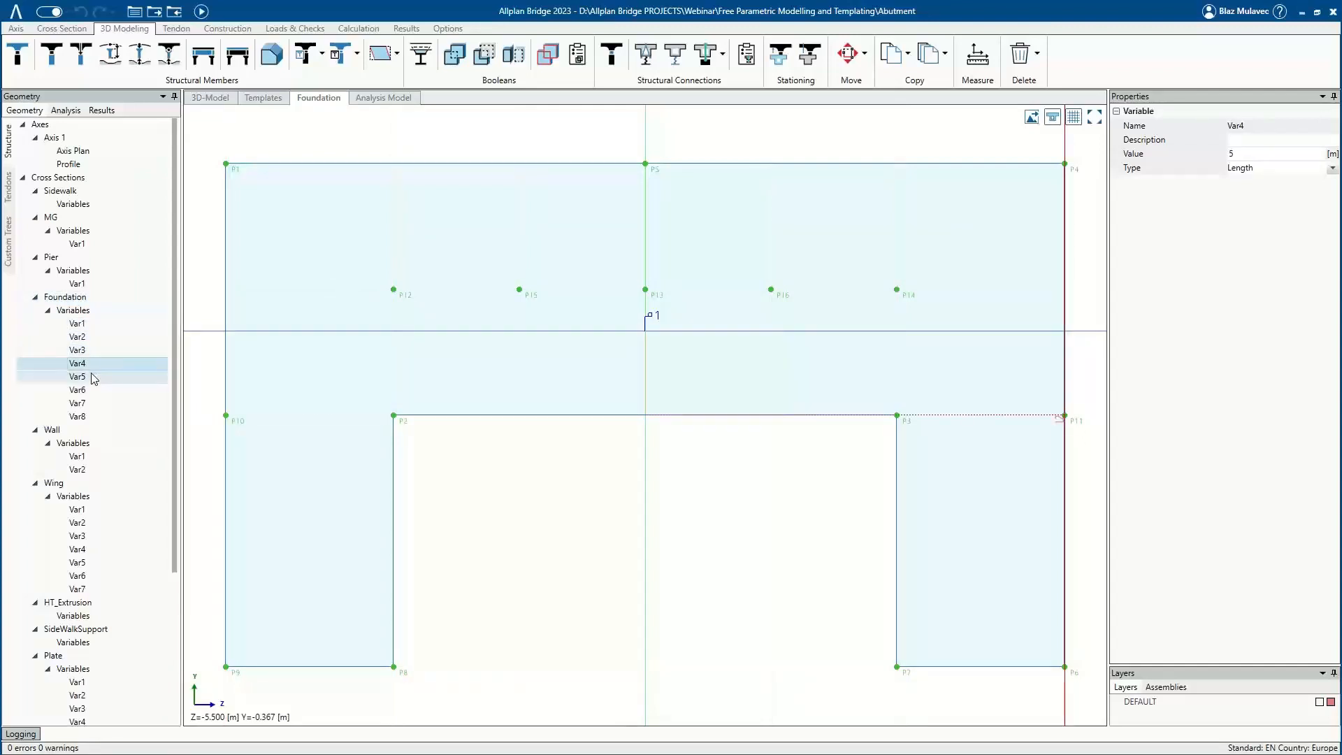
{"action": "left_click", "coordinate": [92, 377]}
{"action": "left_click", "coordinate": [90, 389]}
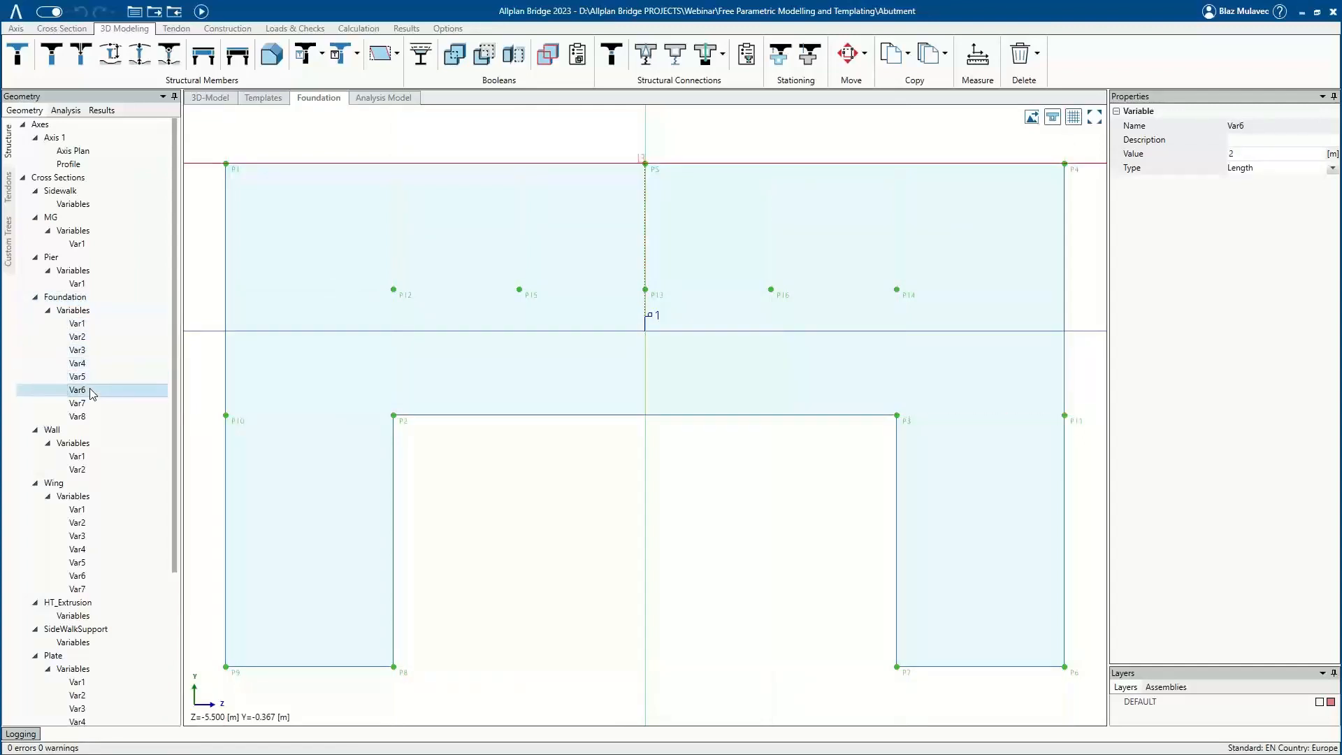
{"action": "left_click", "coordinate": [91, 404]}
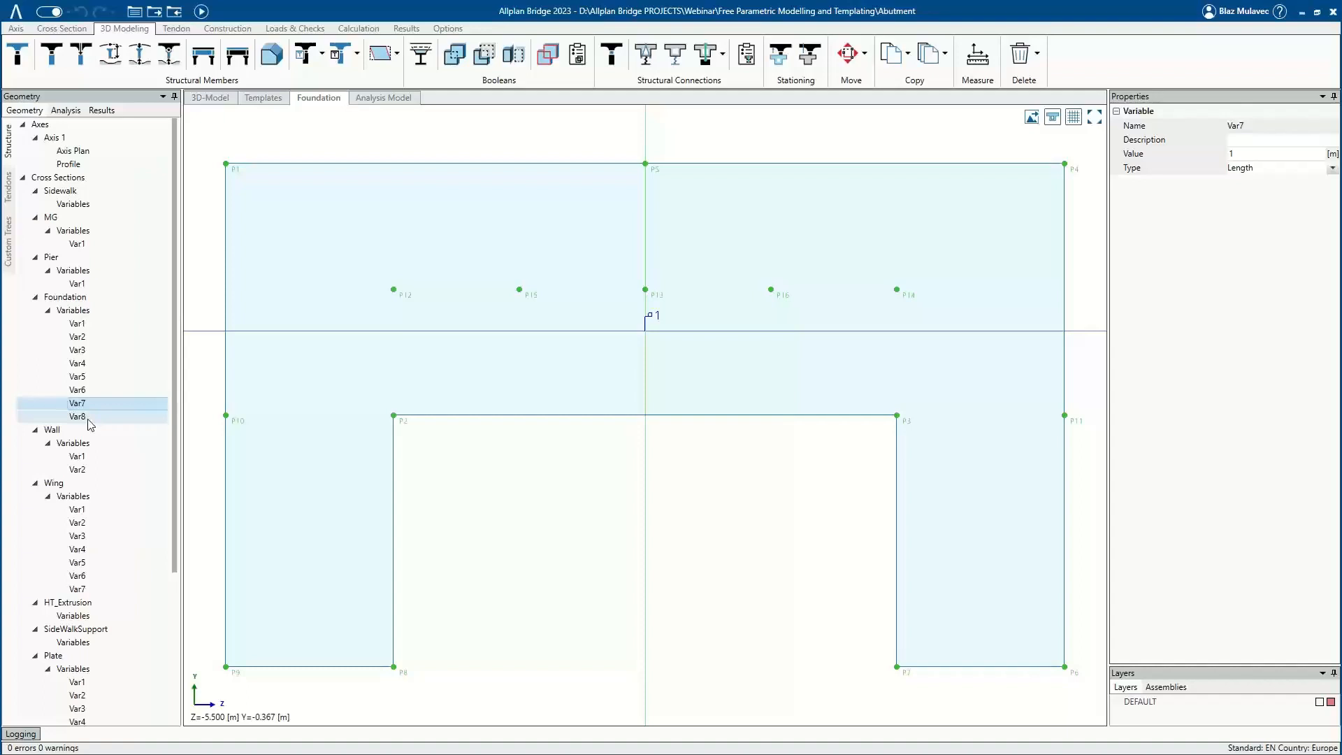
{"action": "left_click", "coordinate": [92, 418]}
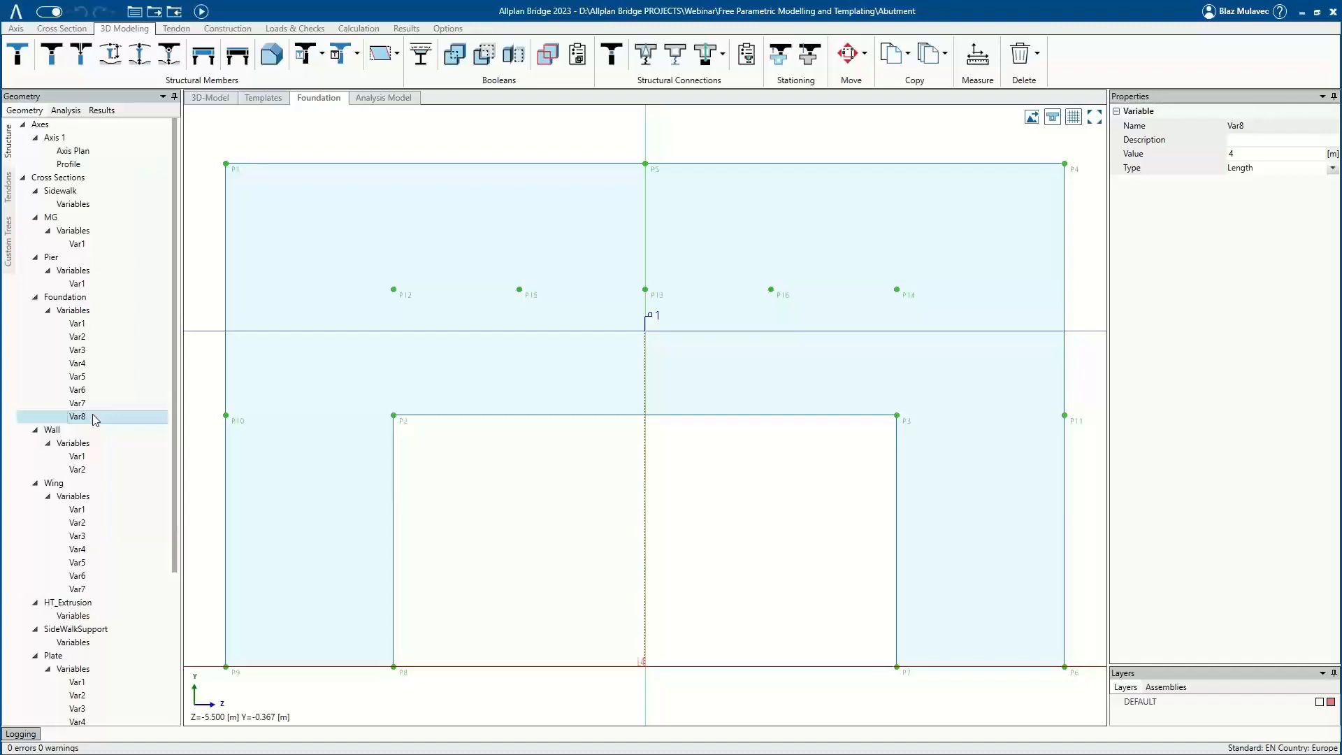
Examine the Wall, Wing, HT_Extrusion, SideWalkSupport, Plate and Pile cross sections one after another.
{"action": "scroll", "coordinate": [96, 419], "scroll_direction": "down", "scroll_amount": 1}
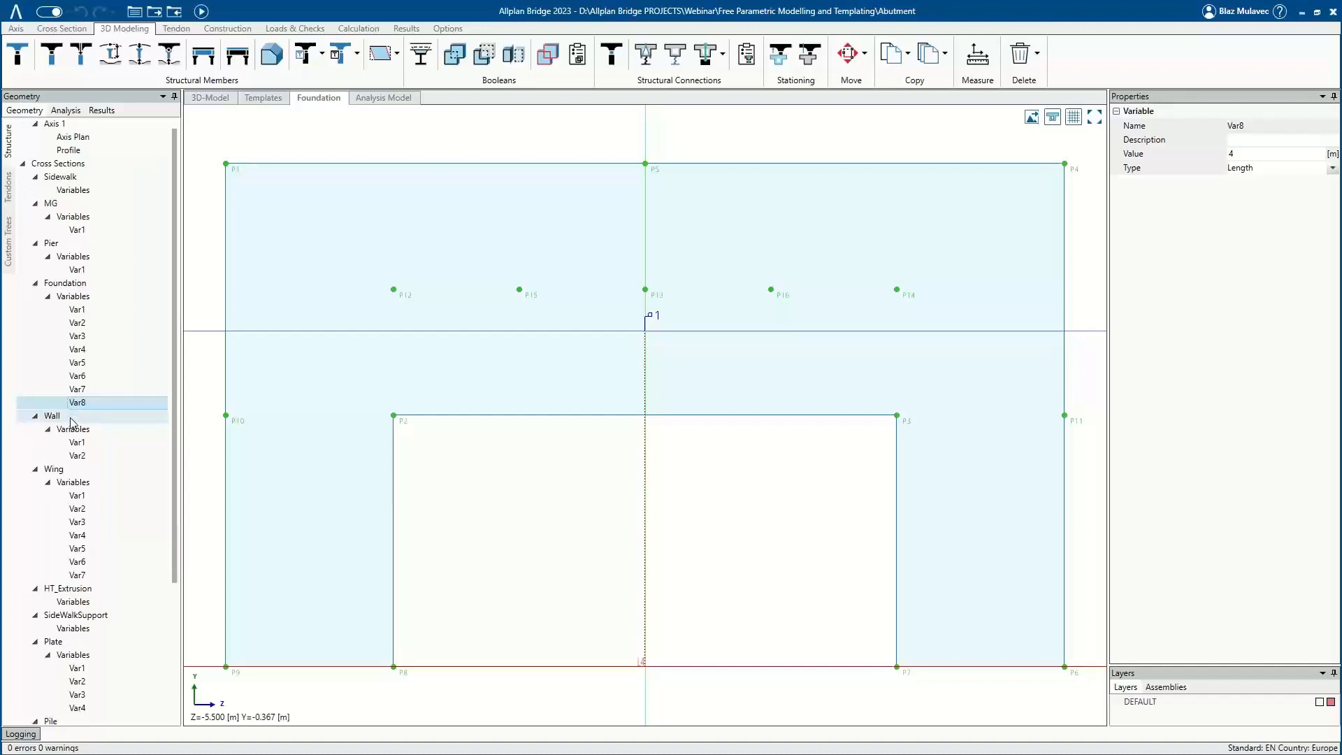
{"action": "left_click", "coordinate": [70, 419]}
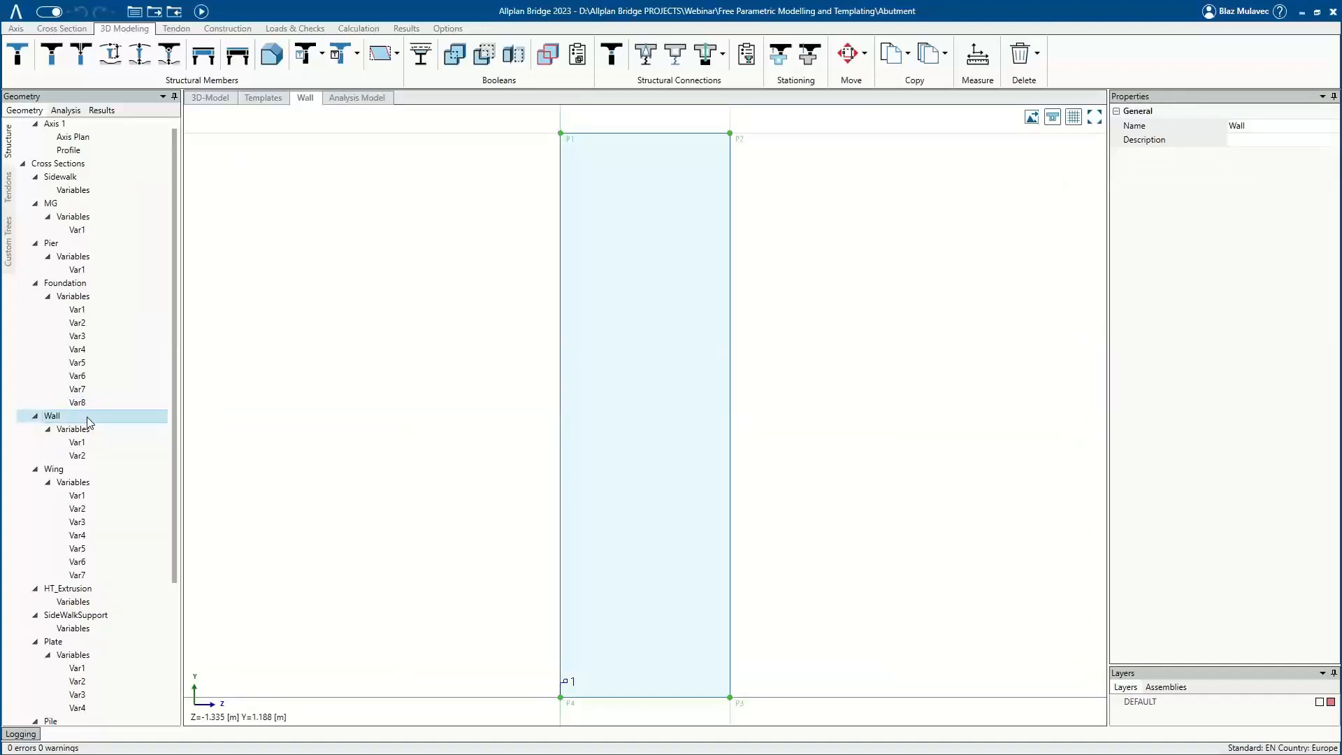
{"action": "scroll", "coordinate": [88, 421], "scroll_direction": "down", "scroll_amount": 4}
{"action": "left_click", "coordinate": [85, 417]}
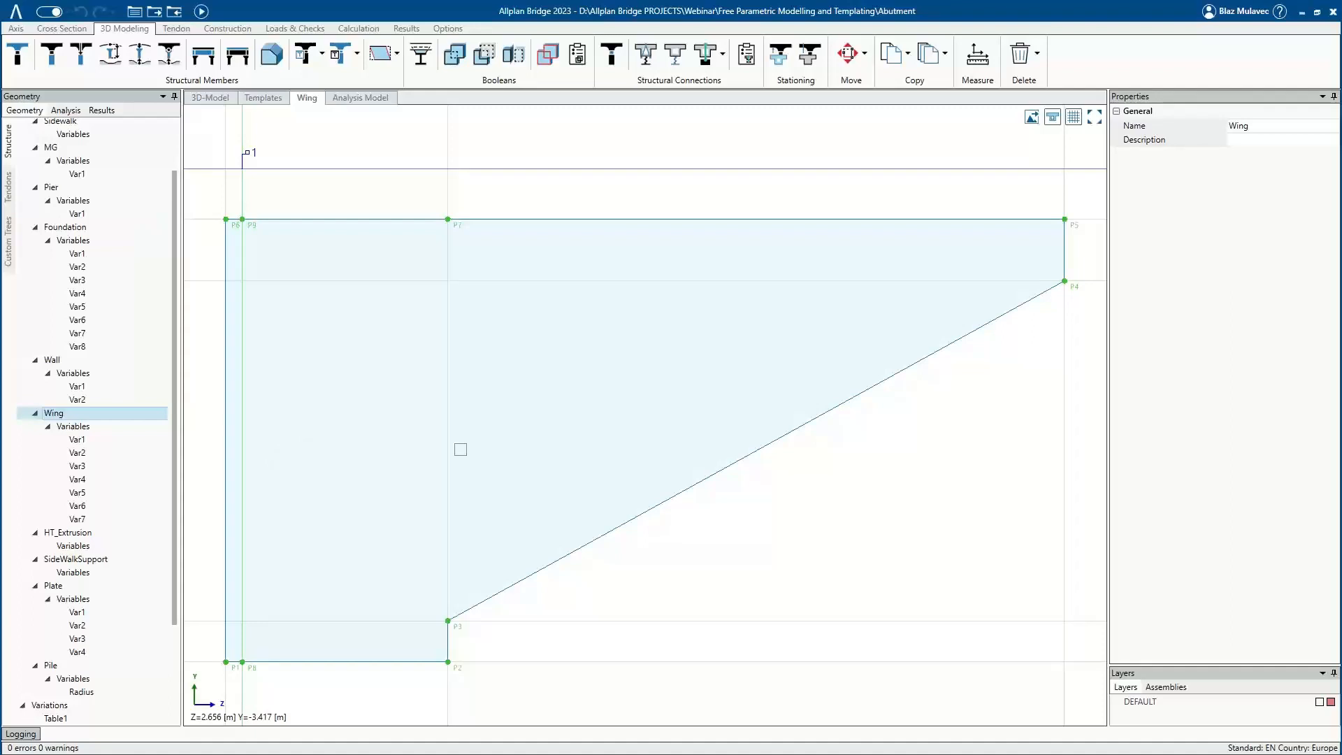
{"action": "left_click", "coordinate": [89, 533]}
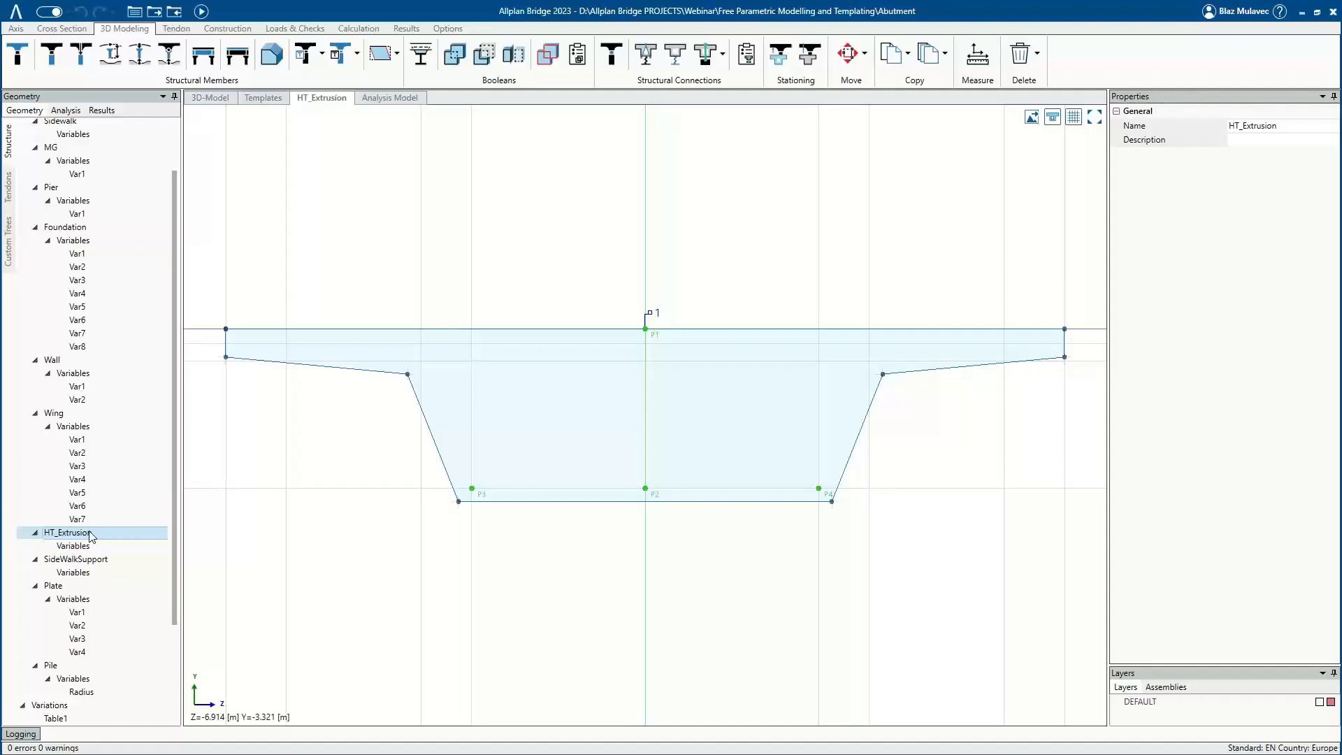
{"action": "scroll", "coordinate": [89, 536], "scroll_direction": "down", "scroll_amount": 2}
{"action": "left_click", "coordinate": [90, 532]}
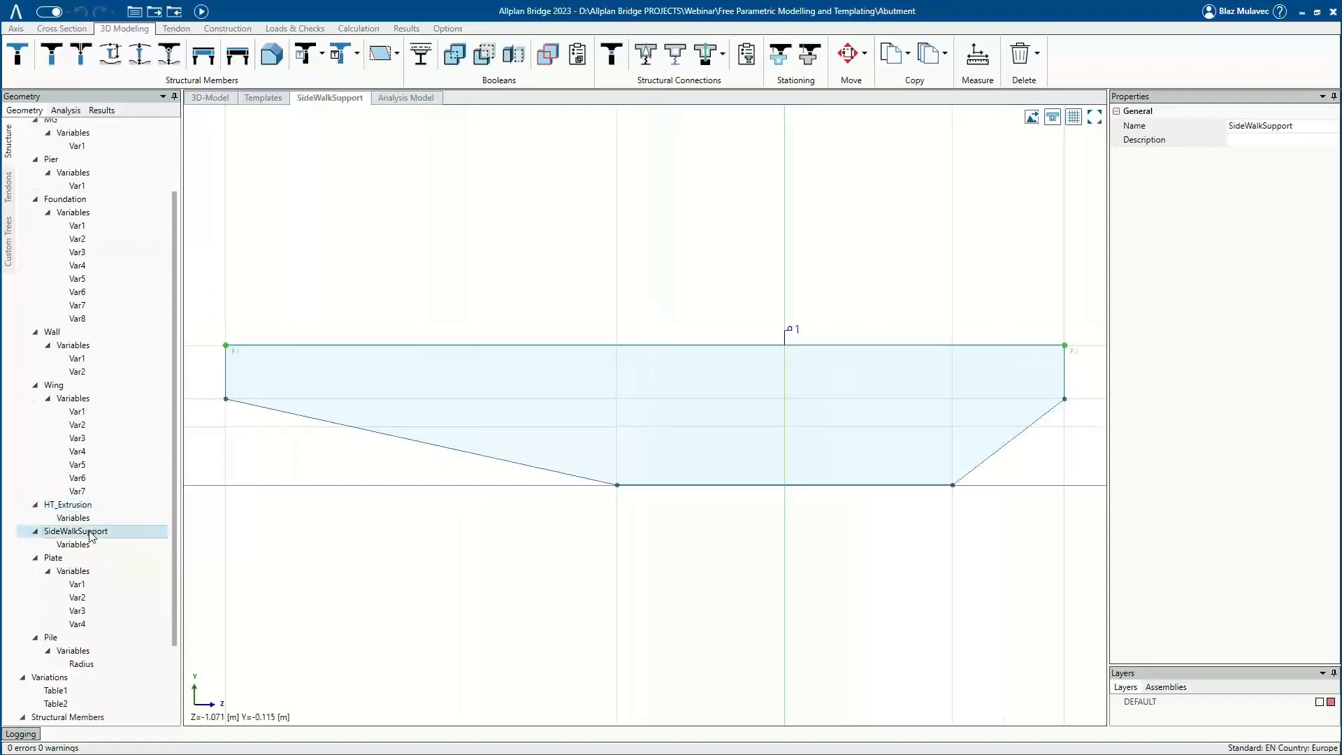
{"action": "scroll", "coordinate": [538, 427], "scroll_direction": "down", "scroll_amount": 3}
{"action": "middle_click_drag", "start_coordinate": [512, 373], "coordinate": [493, 244]}
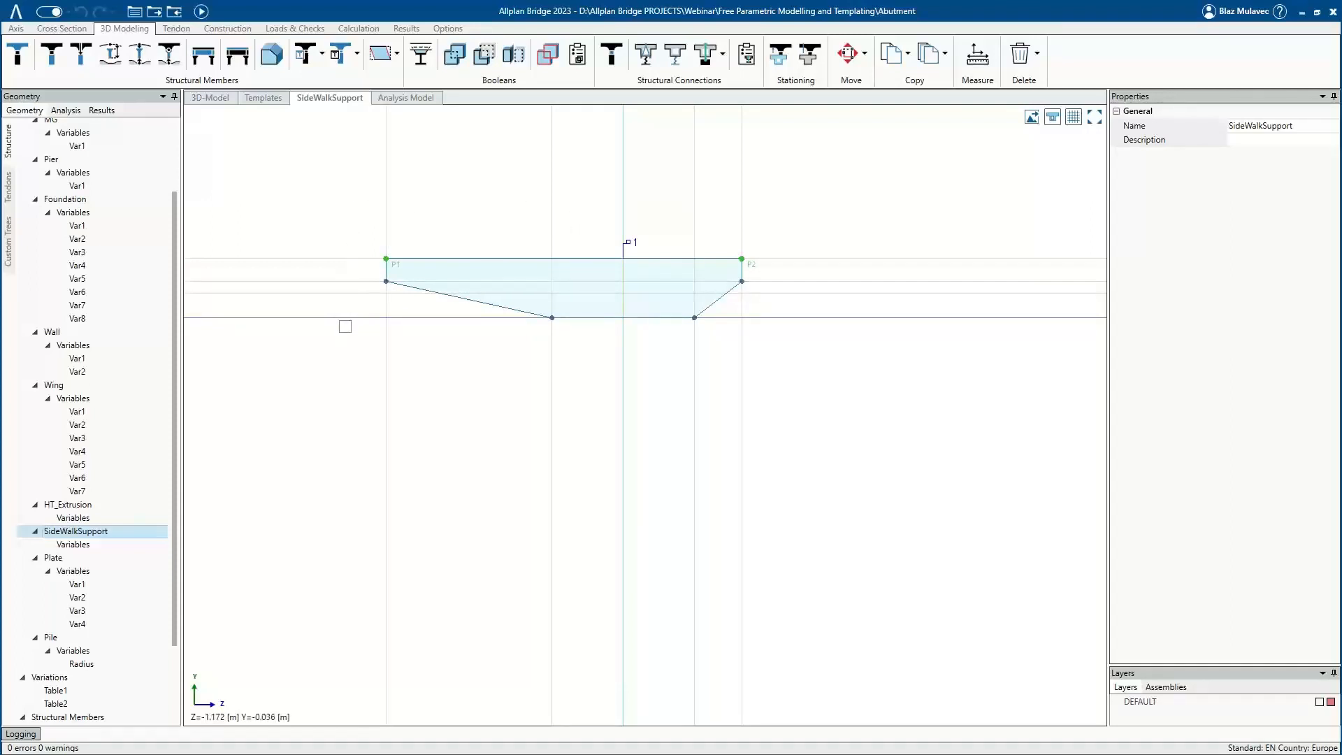
{"action": "left_click", "coordinate": [53, 557]}
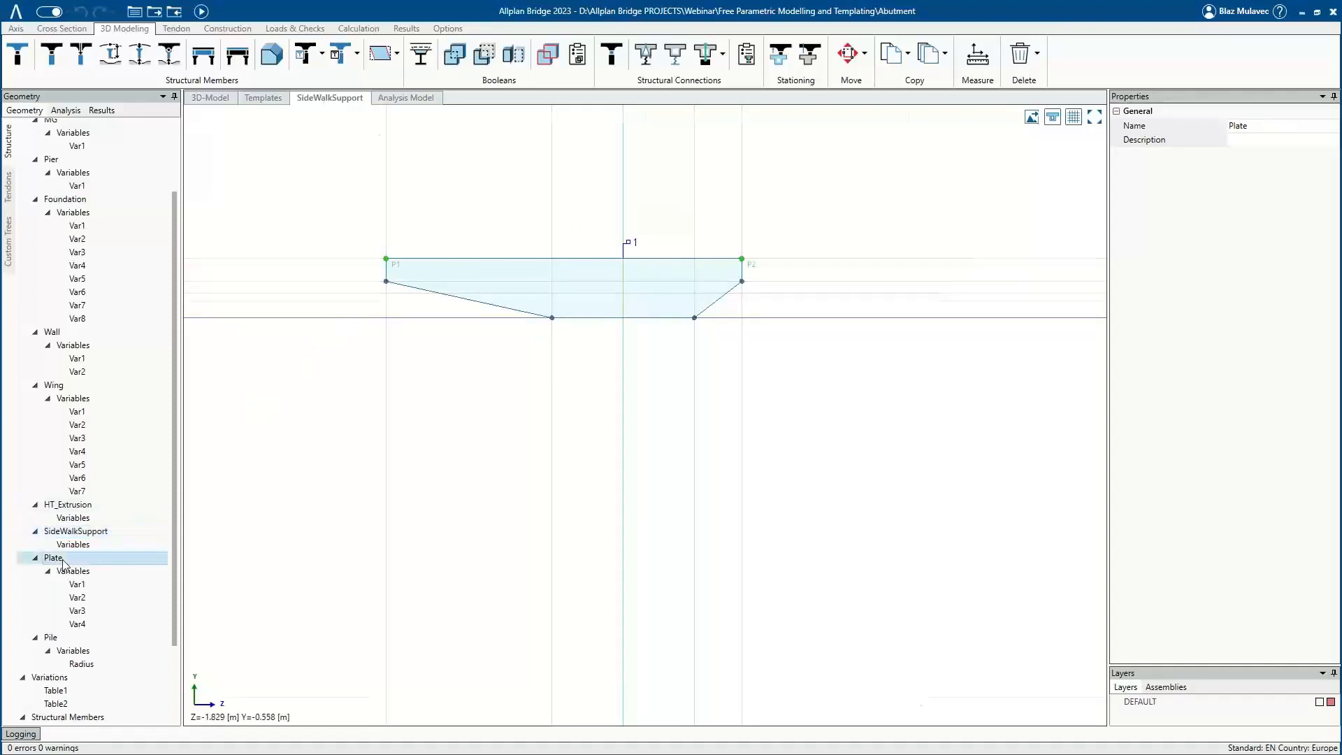
{"action": "scroll", "coordinate": [455, 423], "scroll_direction": "down", "scroll_amount": 3}
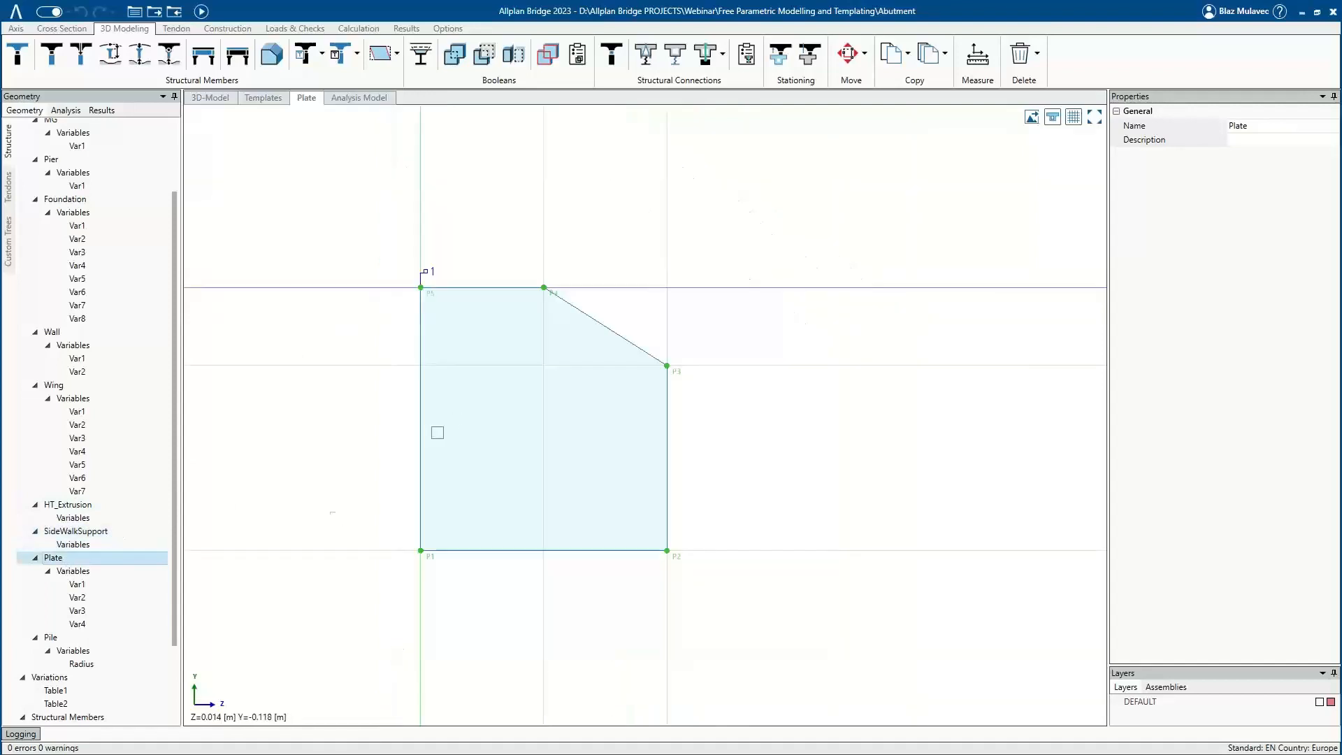
{"action": "left_click", "coordinate": [79, 642]}
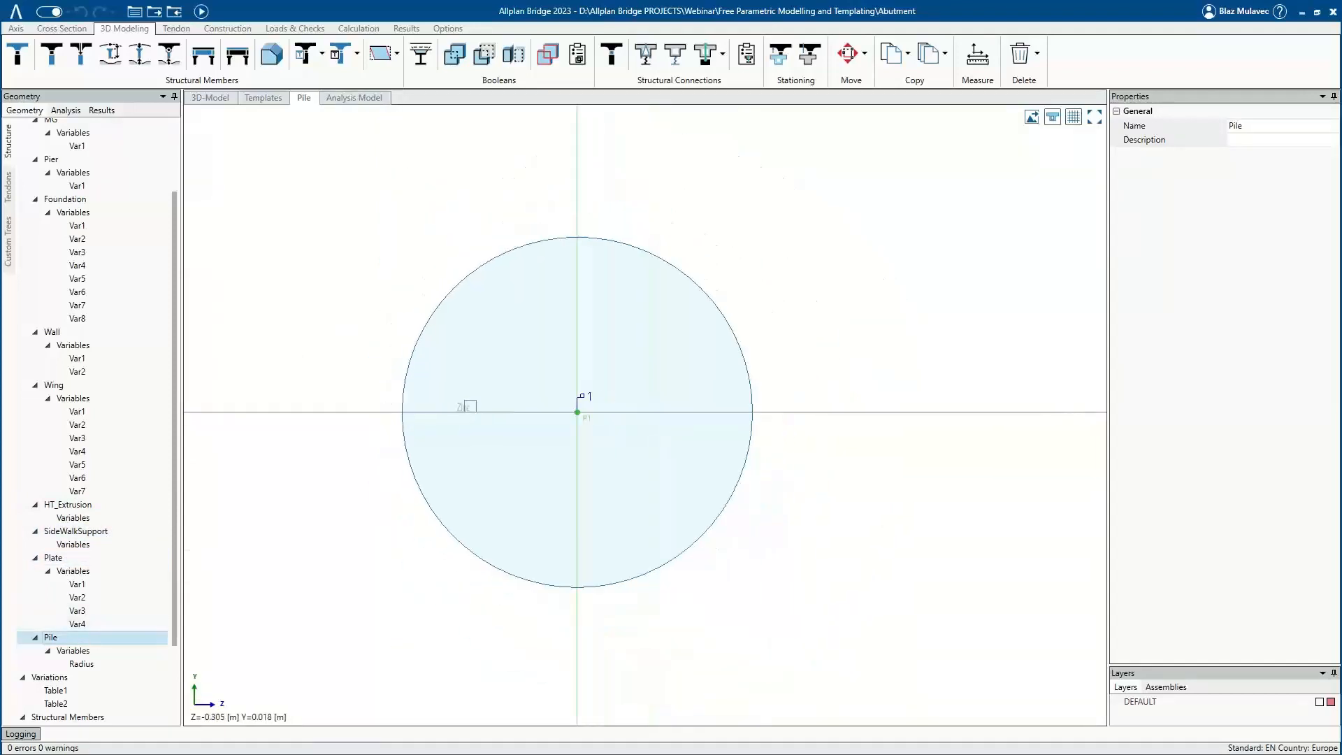
{"action": "middle_click_drag", "start_coordinate": [470, 406], "coordinate": [508, 394]}
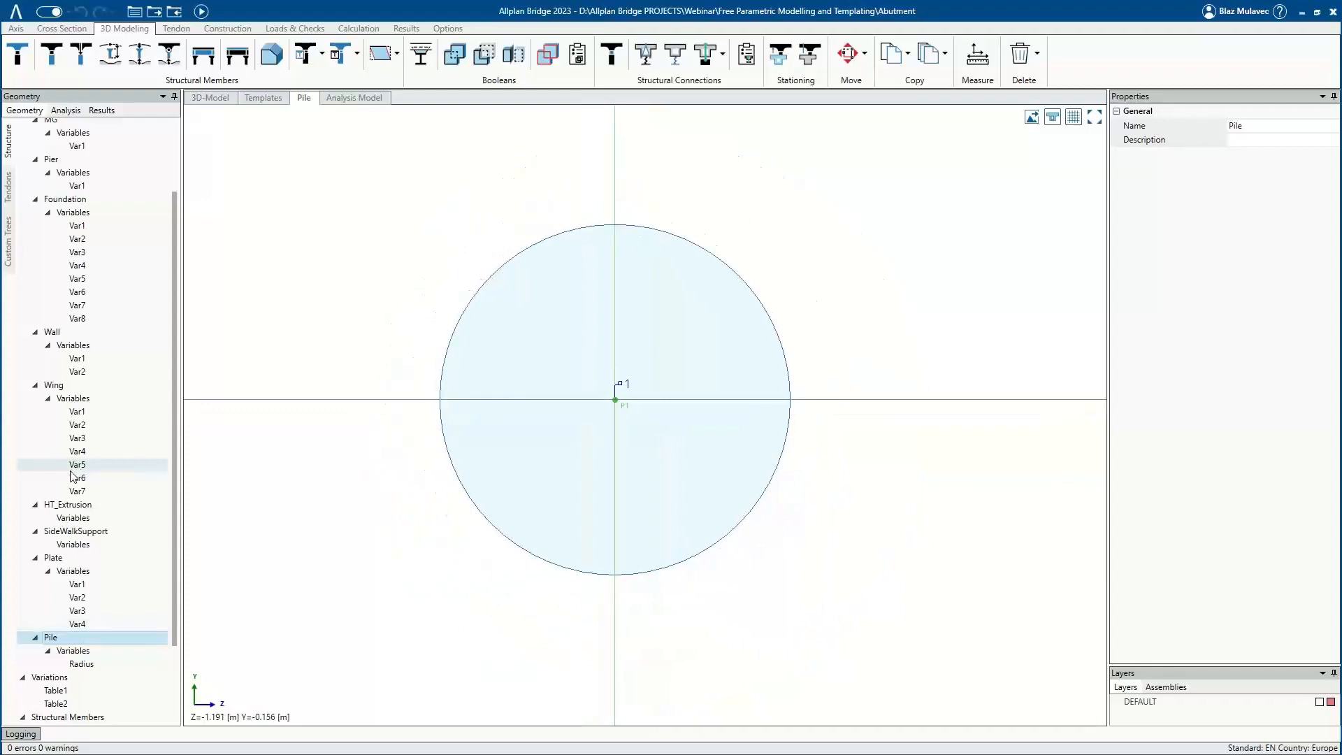
Review the variation tables Table1 and Table2 and compare each with the bridge in the 3D model.
{"action": "scroll", "coordinate": [73, 477], "scroll_direction": "down", "scroll_amount": 3}
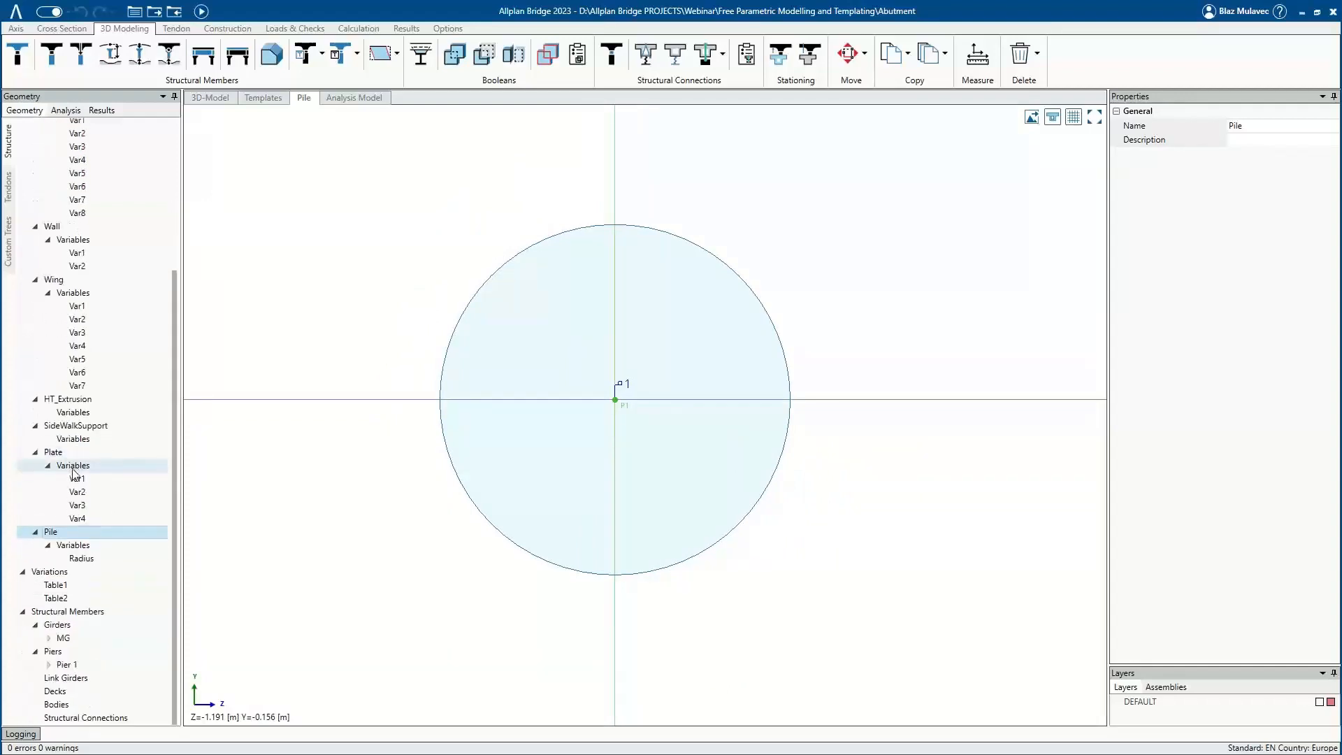
{"action": "left_click", "coordinate": [211, 98]}
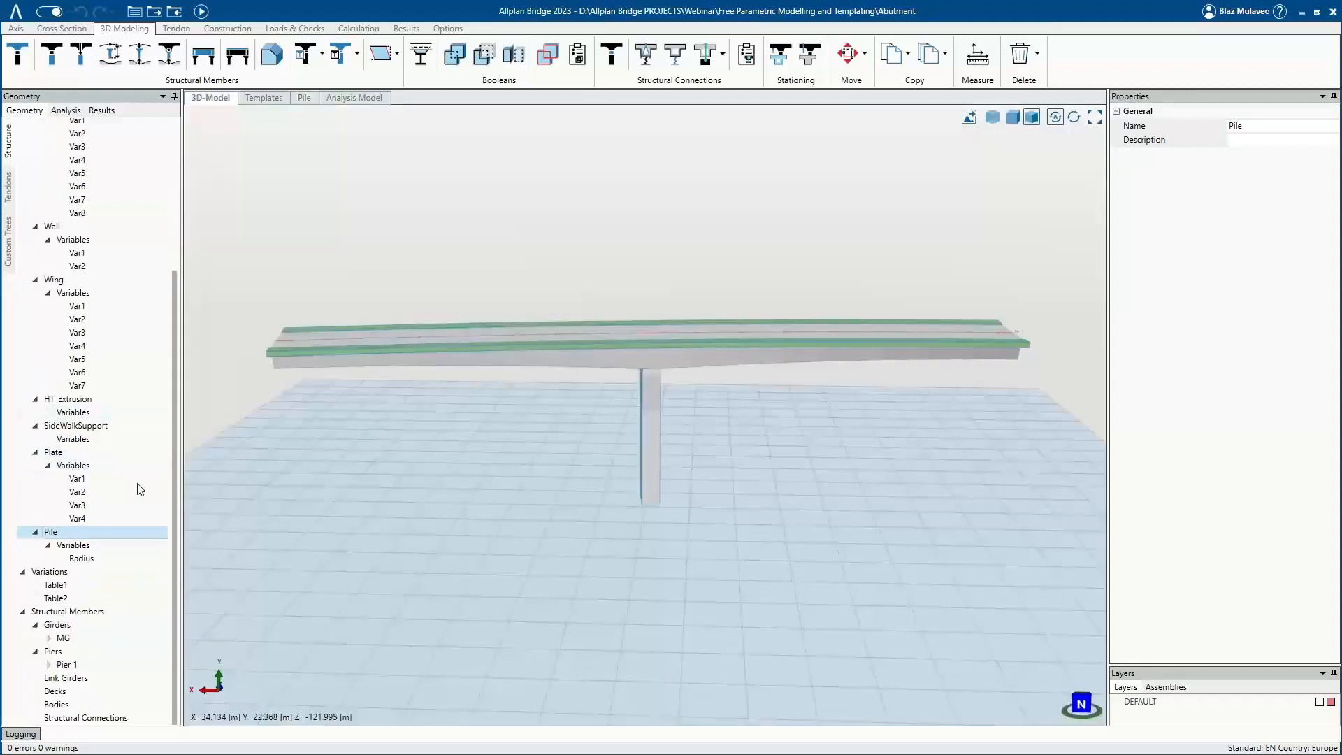
{"action": "left_click", "coordinate": [53, 587]}
{"action": "double_click", "coordinate": [54, 587]}
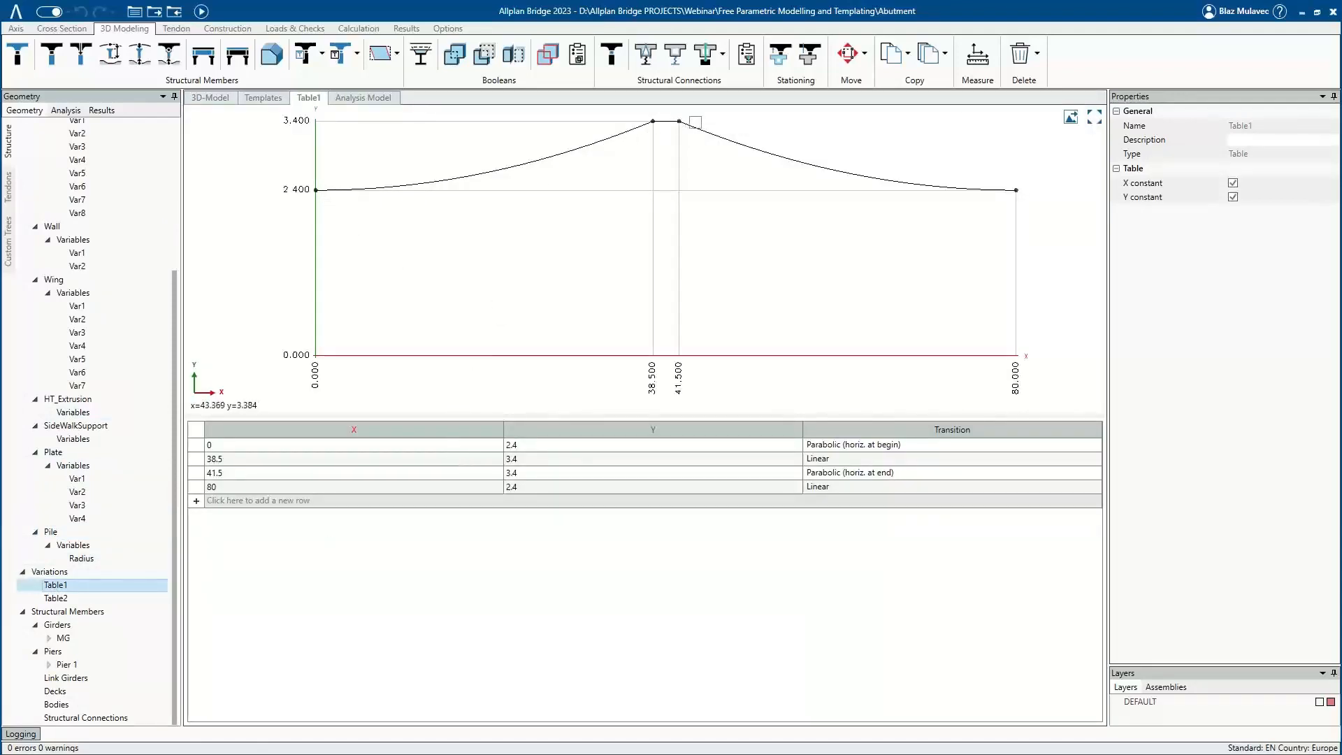
{"action": "left_click", "coordinate": [204, 100]}
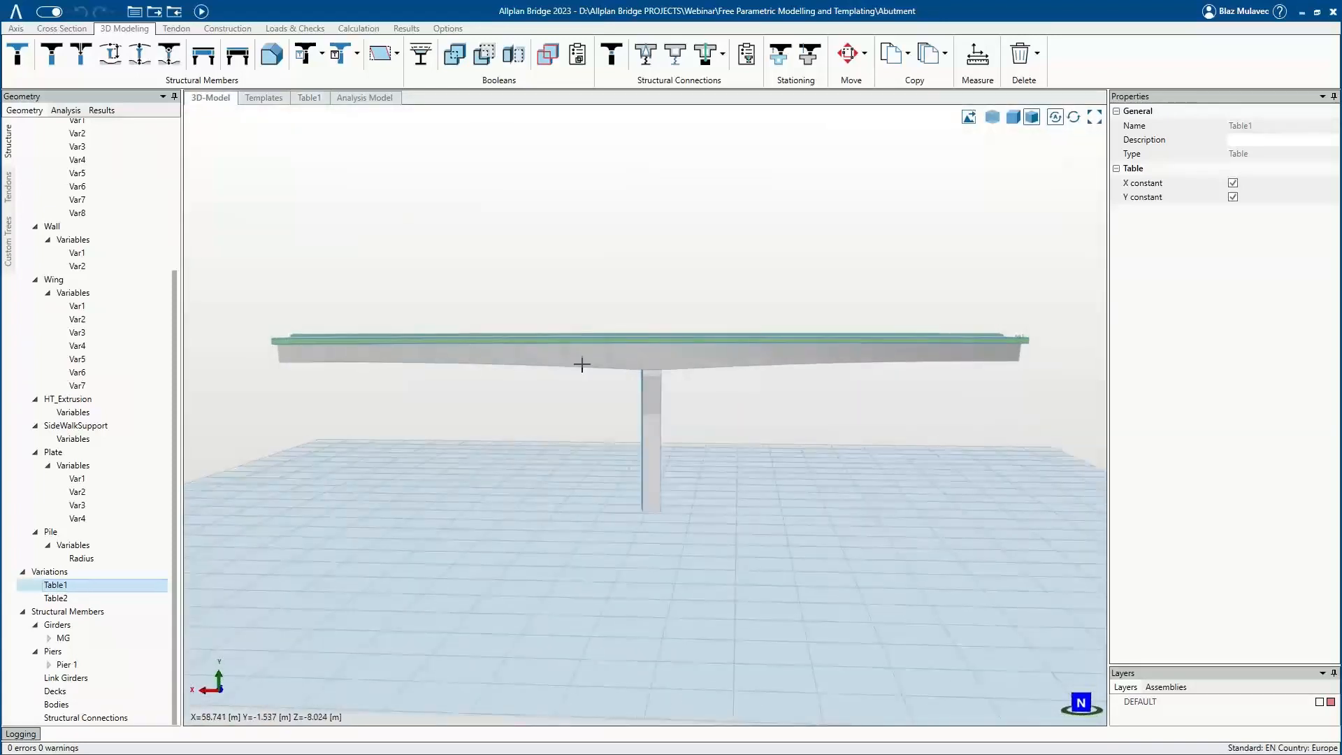
{"action": "left_click", "coordinate": [56, 598]}
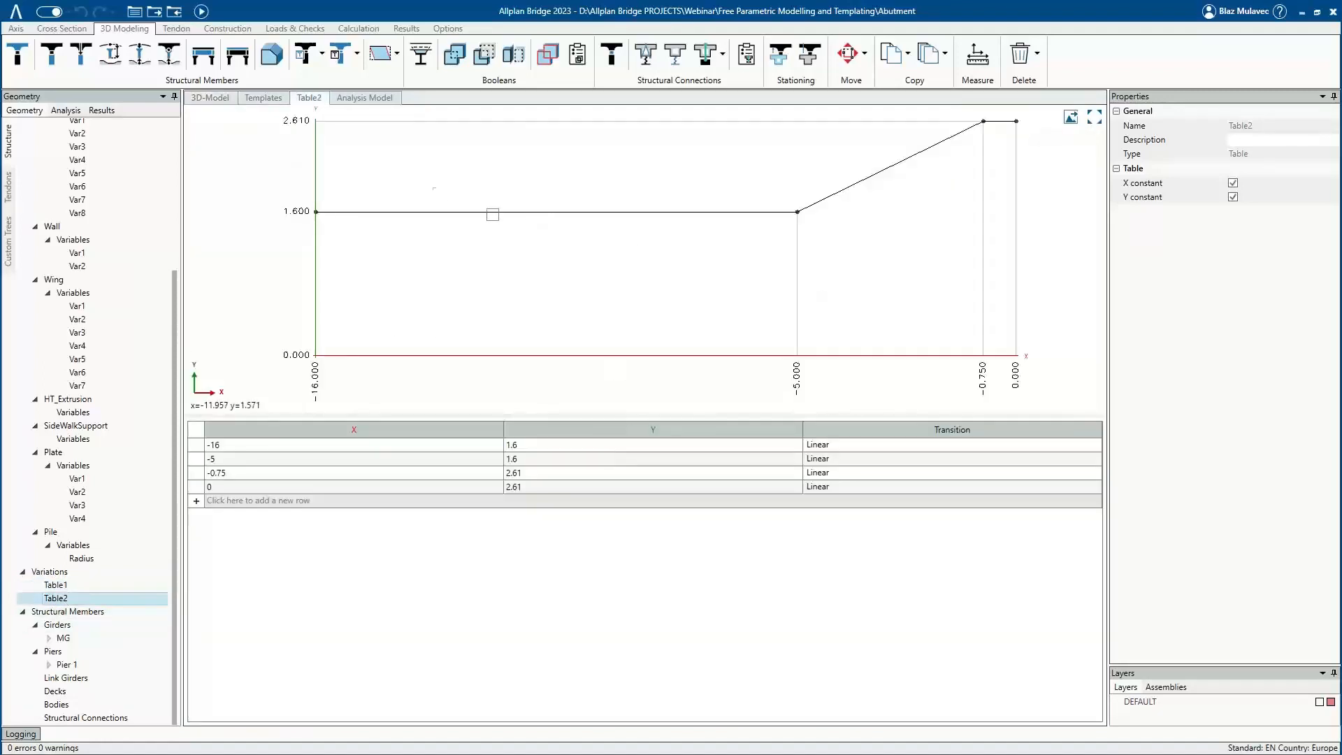
{"action": "left_click", "coordinate": [210, 98]}
{"action": "mouse_move", "coordinate": [420, 324]}
{"action": "middle_mouse_down"}
{"action": "mouse_move", "coordinate": [542, 408]}
{"action": "mouse_move", "coordinate": [378, 405]}
{"action": "middle_mouse_up"}
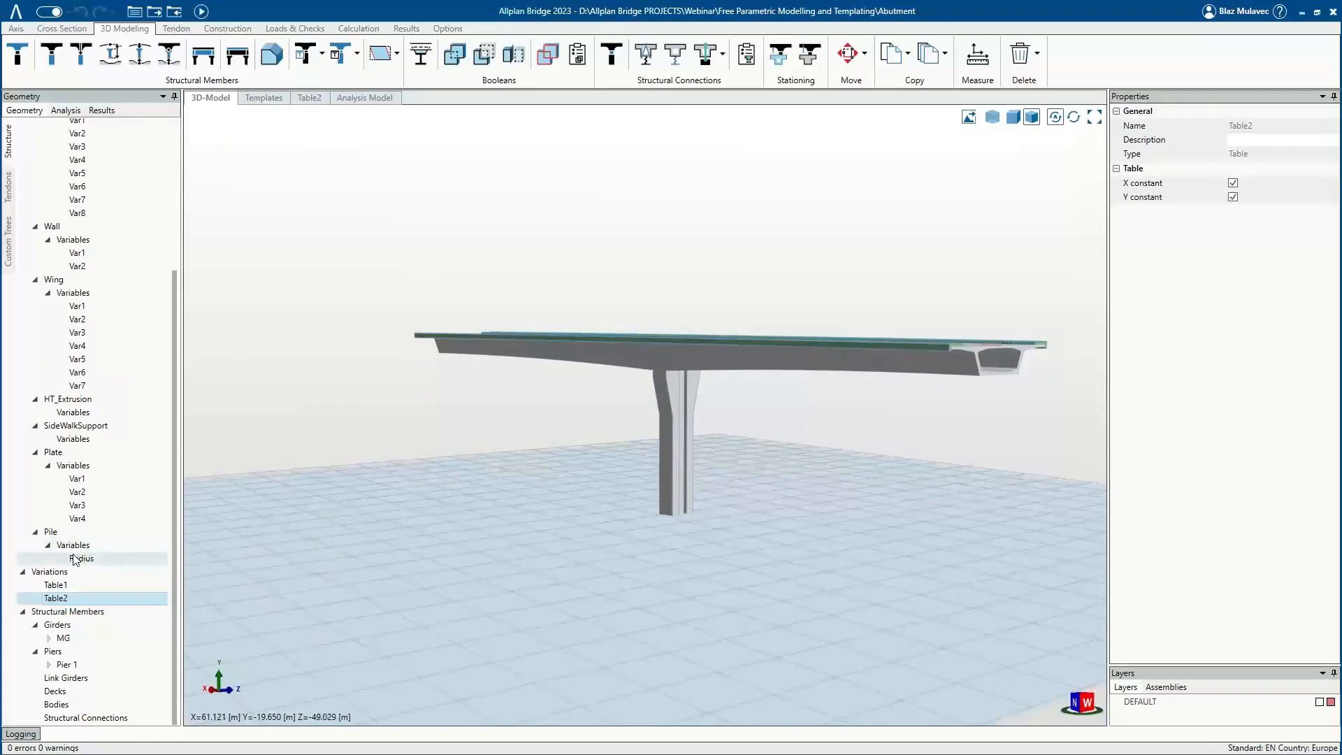
Inspect the MG girder and Pier 1 among the structural members and in the 3D model.
{"action": "left_click", "coordinate": [70, 639]}
{"action": "left_click", "coordinate": [73, 666]}
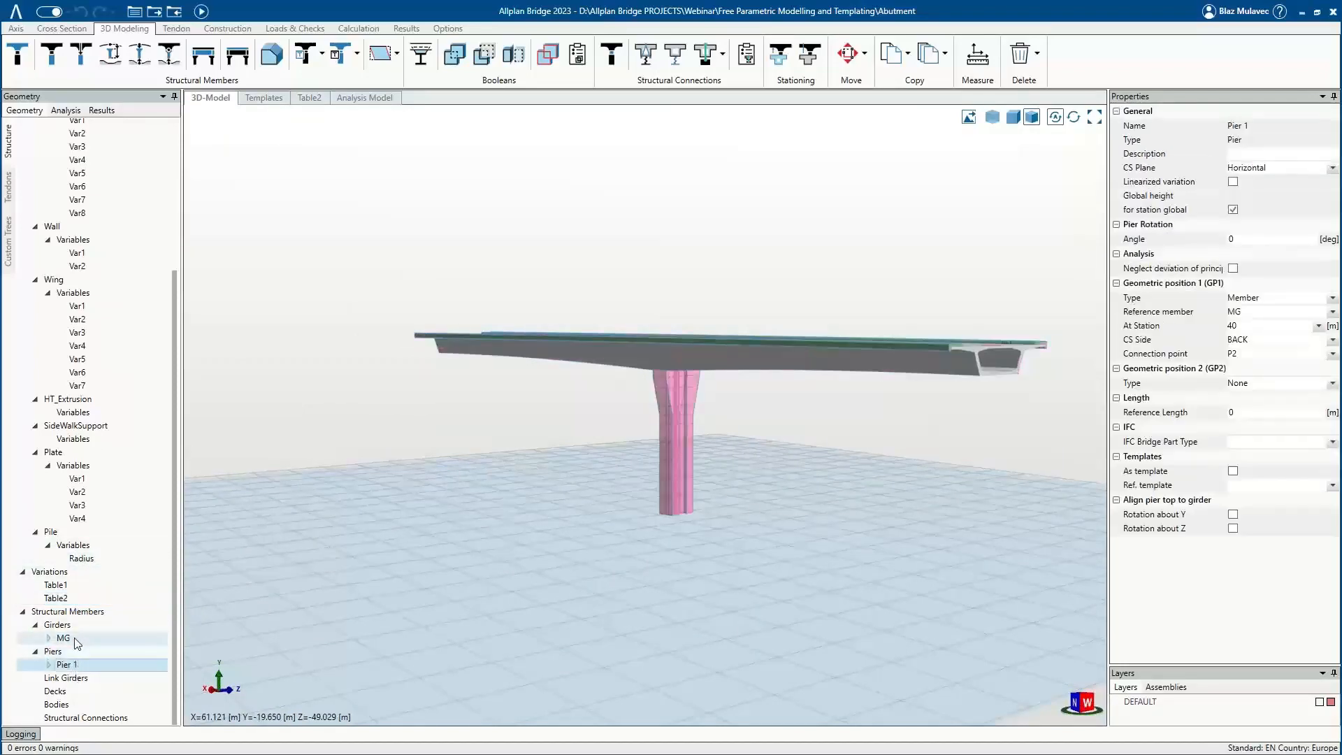
{"action": "middle_click_drag", "start_coordinate": [544, 405], "coordinate": [692, 444]}
{"action": "middle_click_drag", "start_coordinate": [449, 376], "coordinate": [300, 548]}
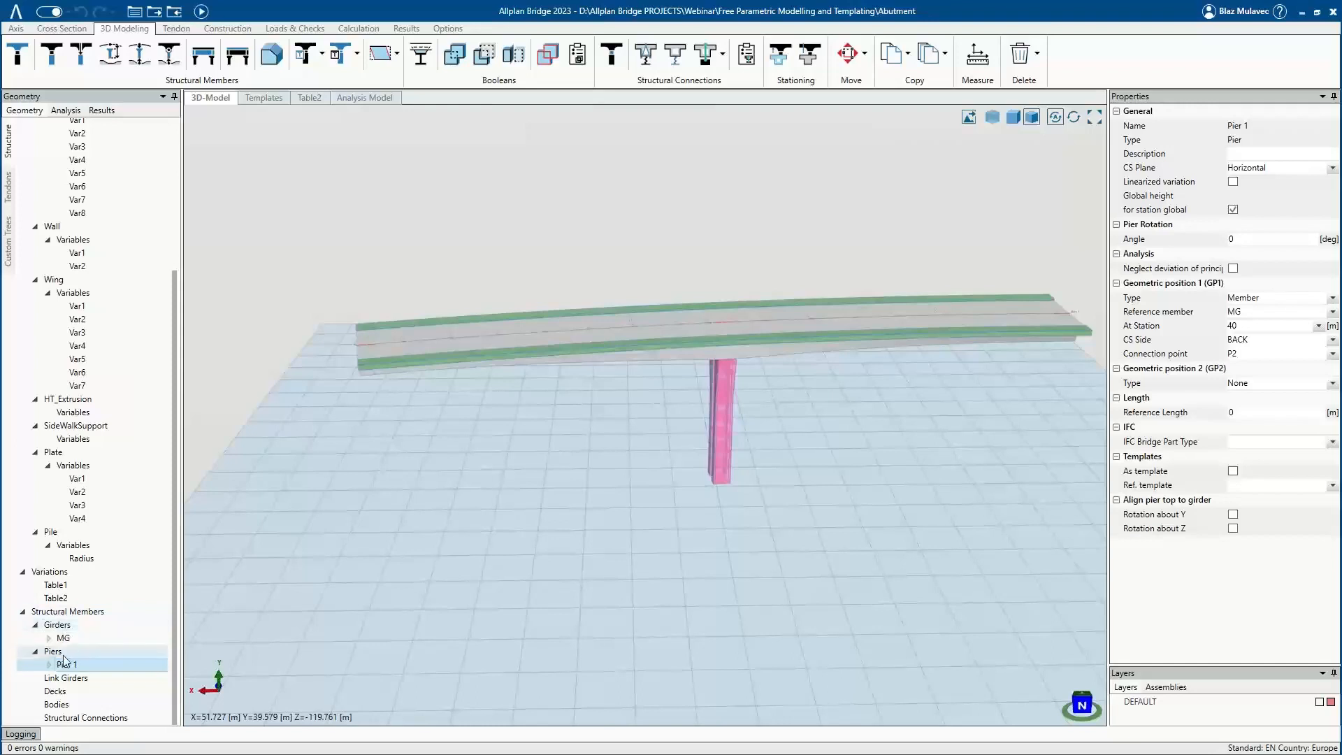
Create a new prism under Bodies in the structural members and name it Foundation.
{"action": "right_click", "coordinate": [85, 705]}
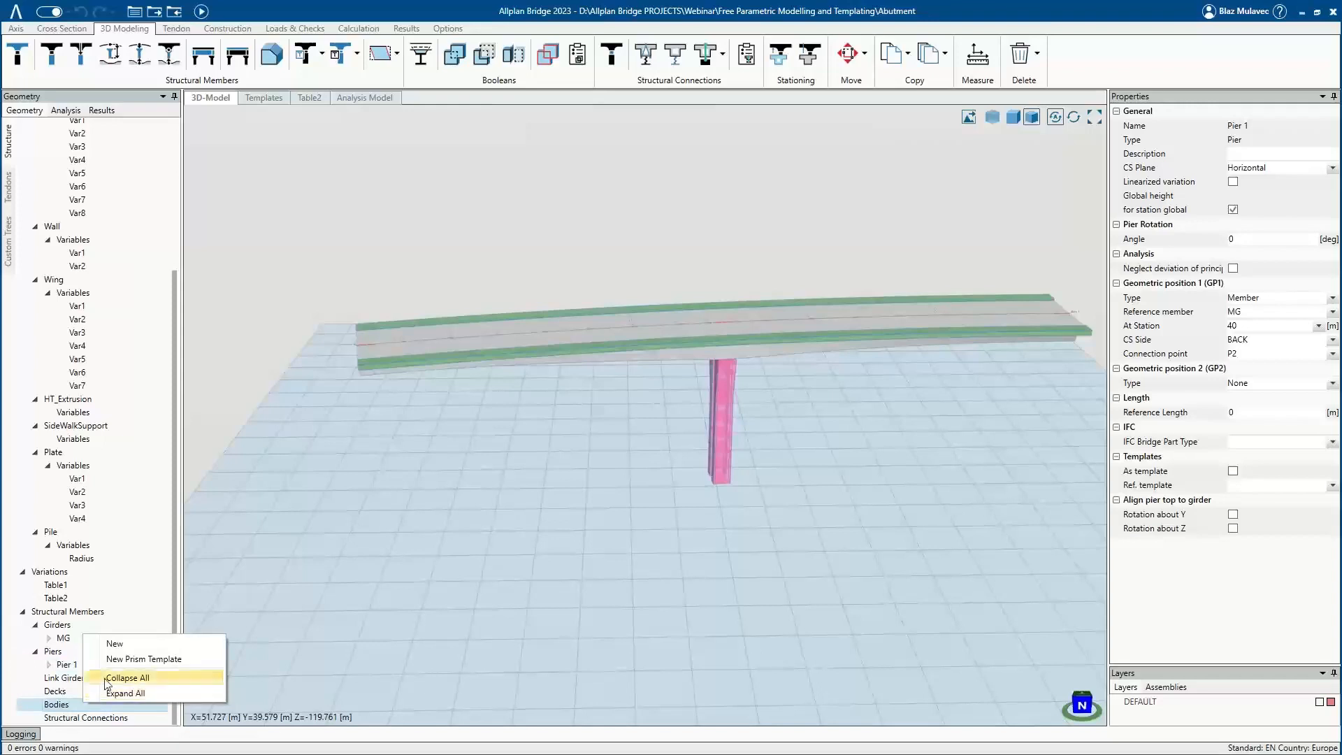
{"action": "left_click", "coordinate": [116, 644]}
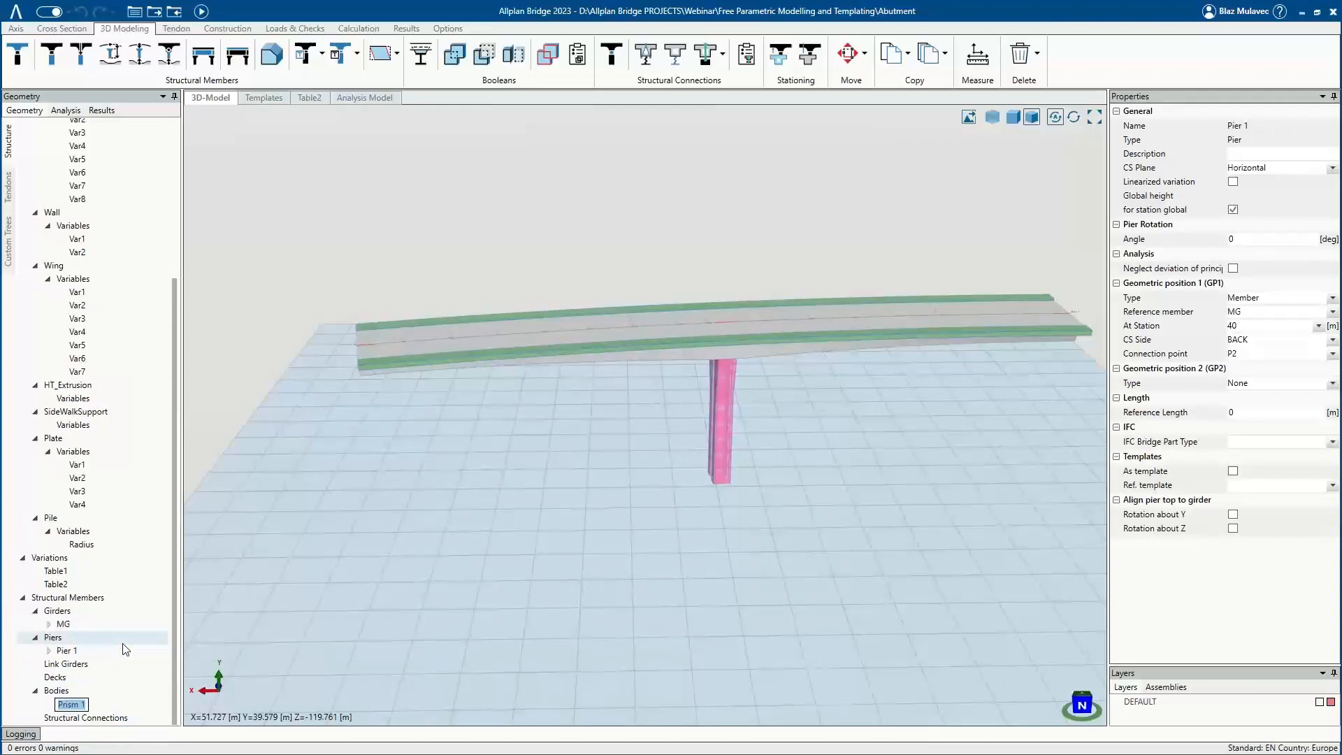
{"action": "type", "text": "Foundation"}
{"action": "key", "text": "Return"}
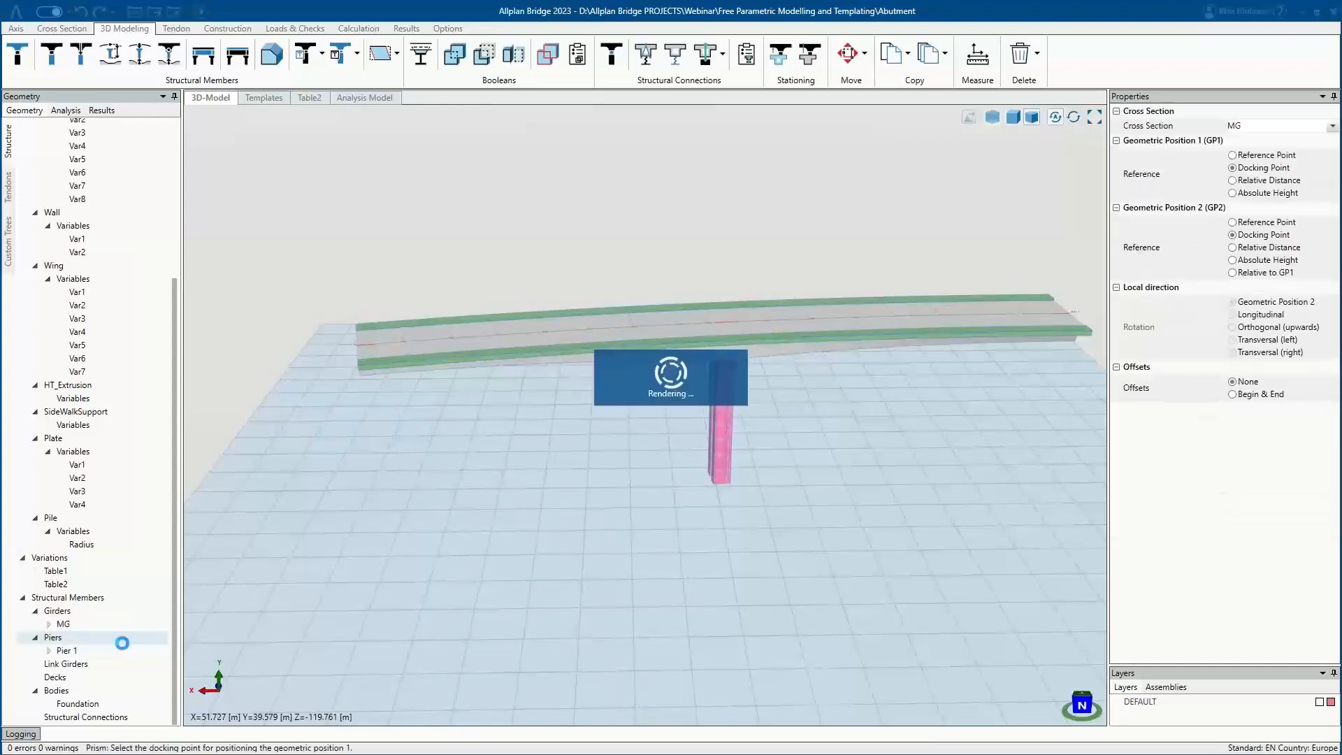
Assign the Foundation cross section to the new Foundation prism.
{"action": "scroll", "coordinate": [110, 288], "scroll_direction": "up", "scroll_amount": 3}
{"action": "scroll", "coordinate": [110, 293], "scroll_direction": "up", "scroll_amount": 3}
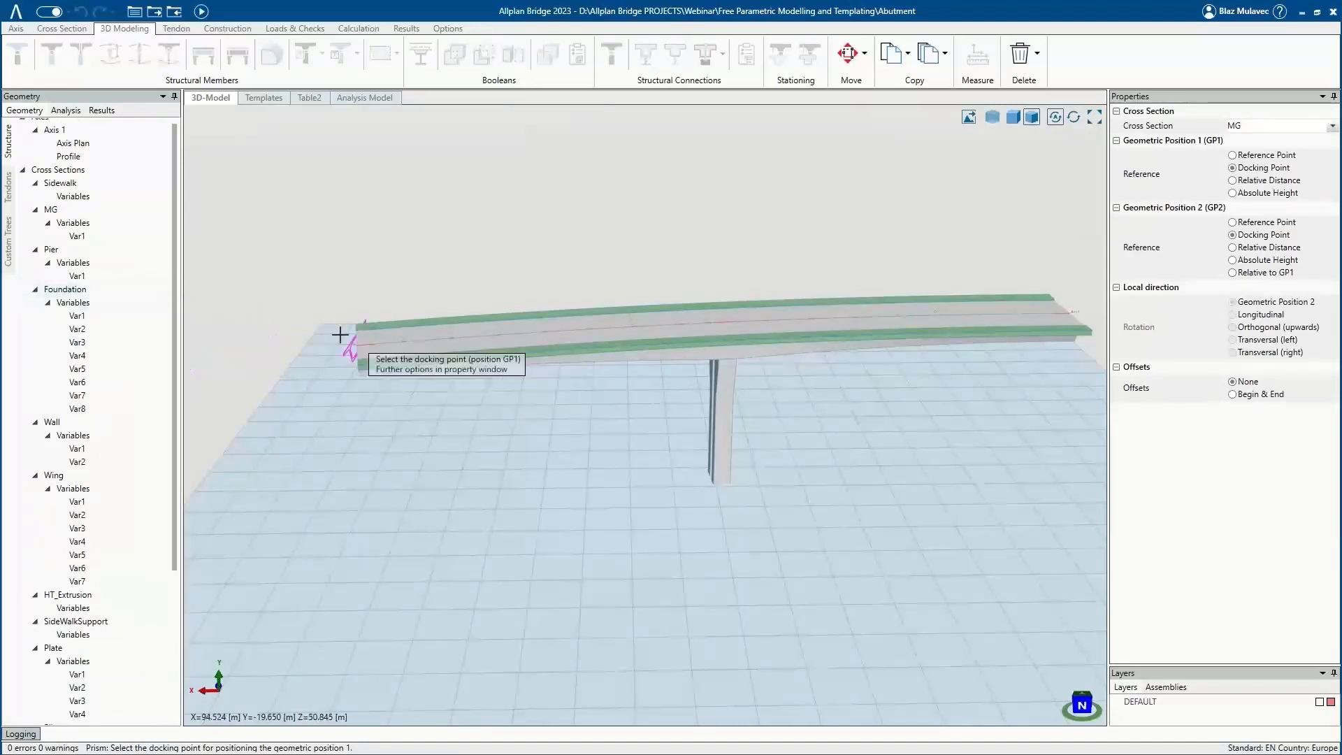
{"action": "left_click", "coordinate": [96, 288]}
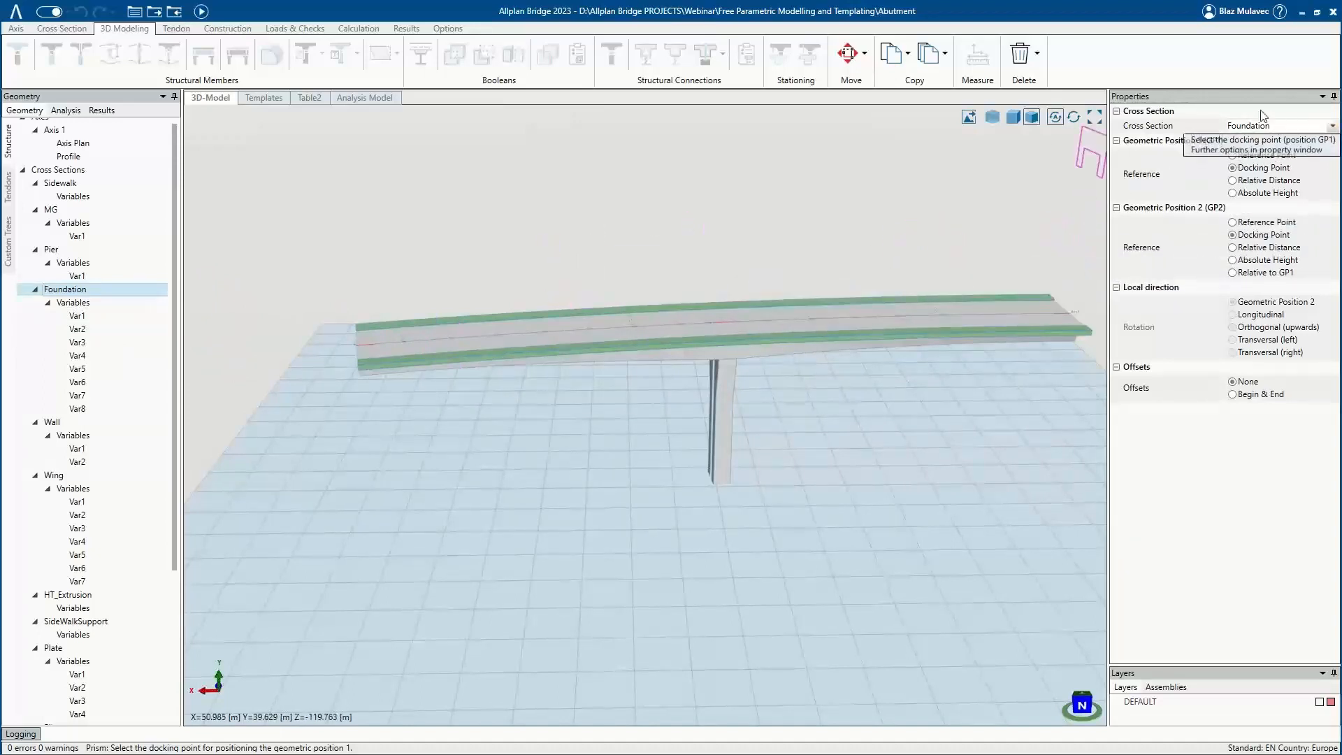
{"action": "left_click", "coordinate": [1332, 129]}
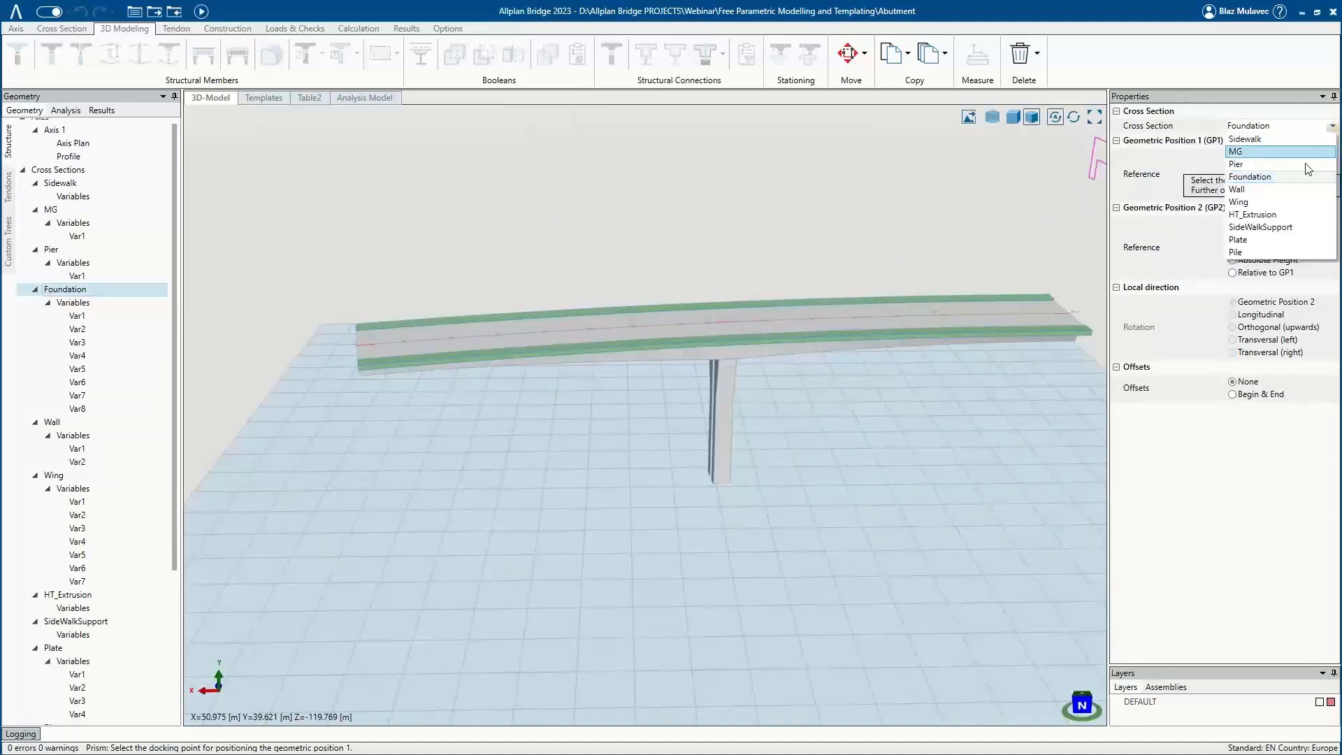
{"action": "left_click", "coordinate": [1251, 177]}
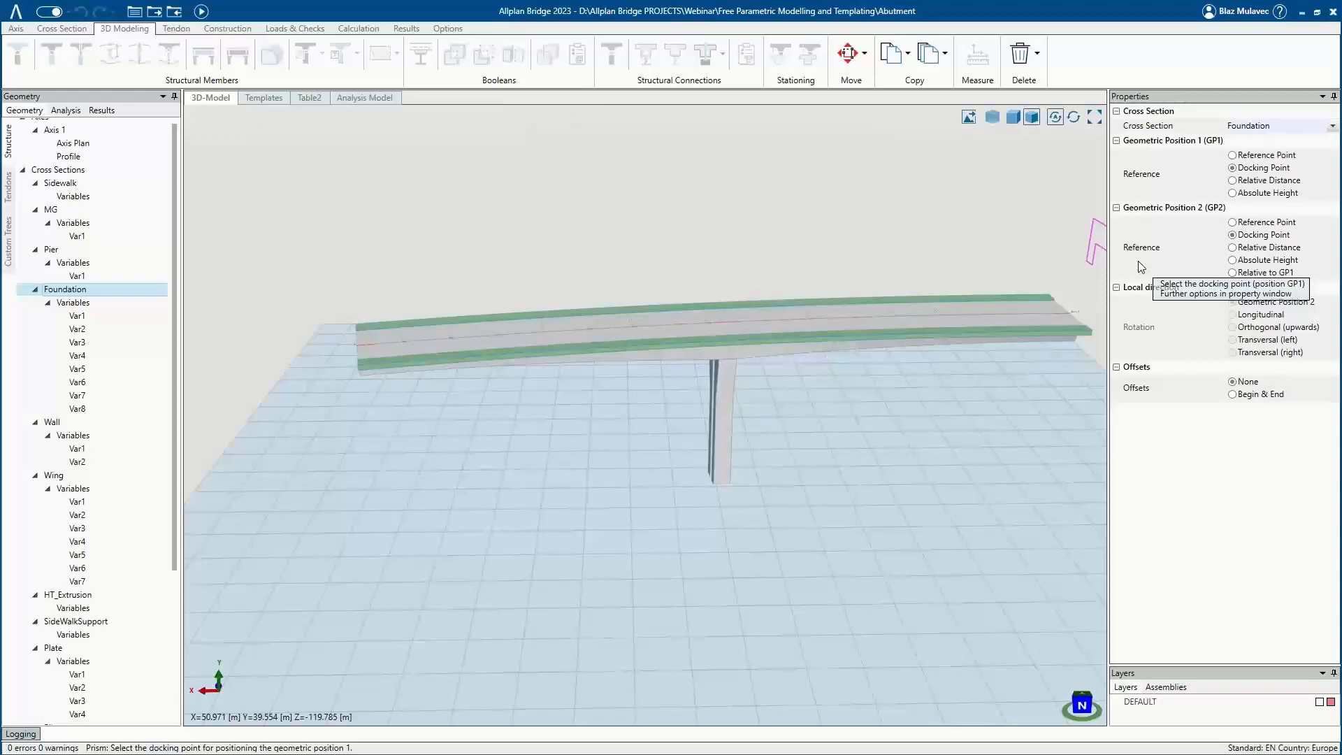
Set the prism's first geometric position to Reference Point and its second to Relative to GP1.
{"action": "scroll", "coordinate": [343, 340], "scroll_direction": "up", "scroll_amount": 2}
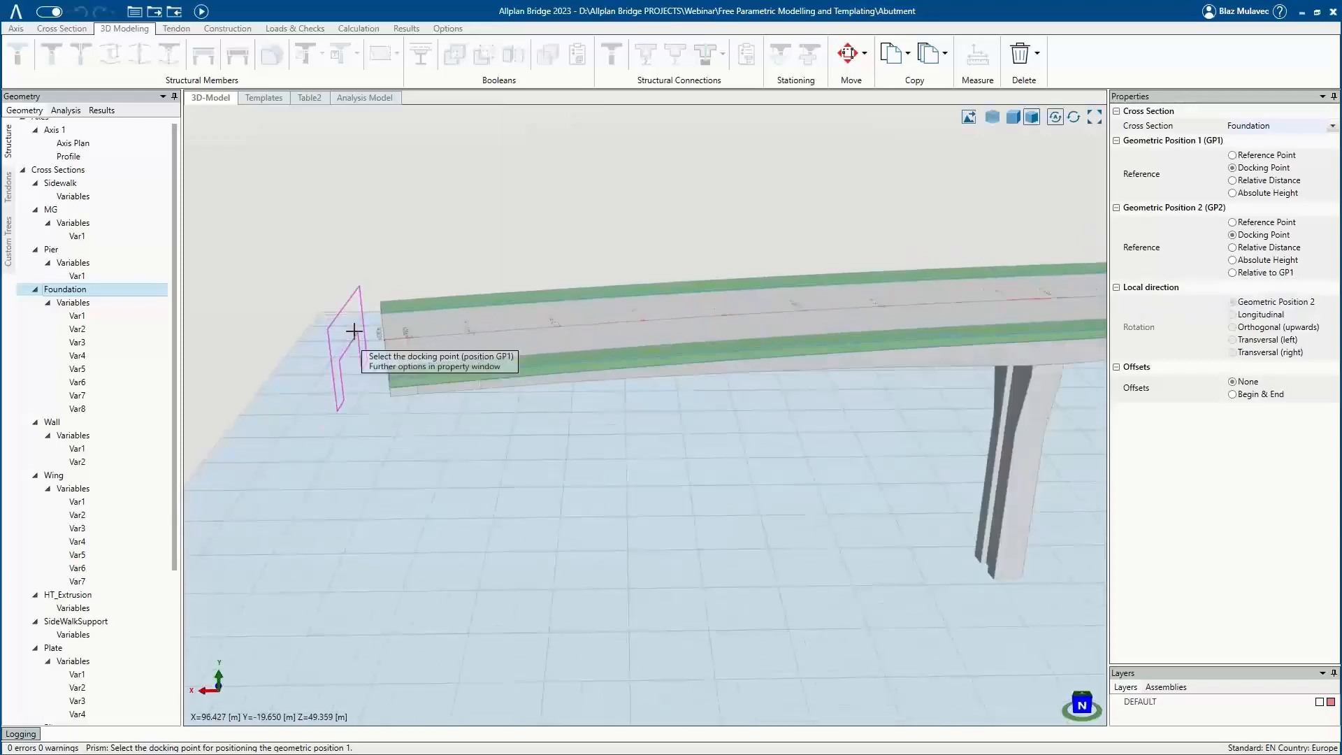
{"action": "scroll", "coordinate": [355, 331], "scroll_direction": "up", "scroll_amount": 5}
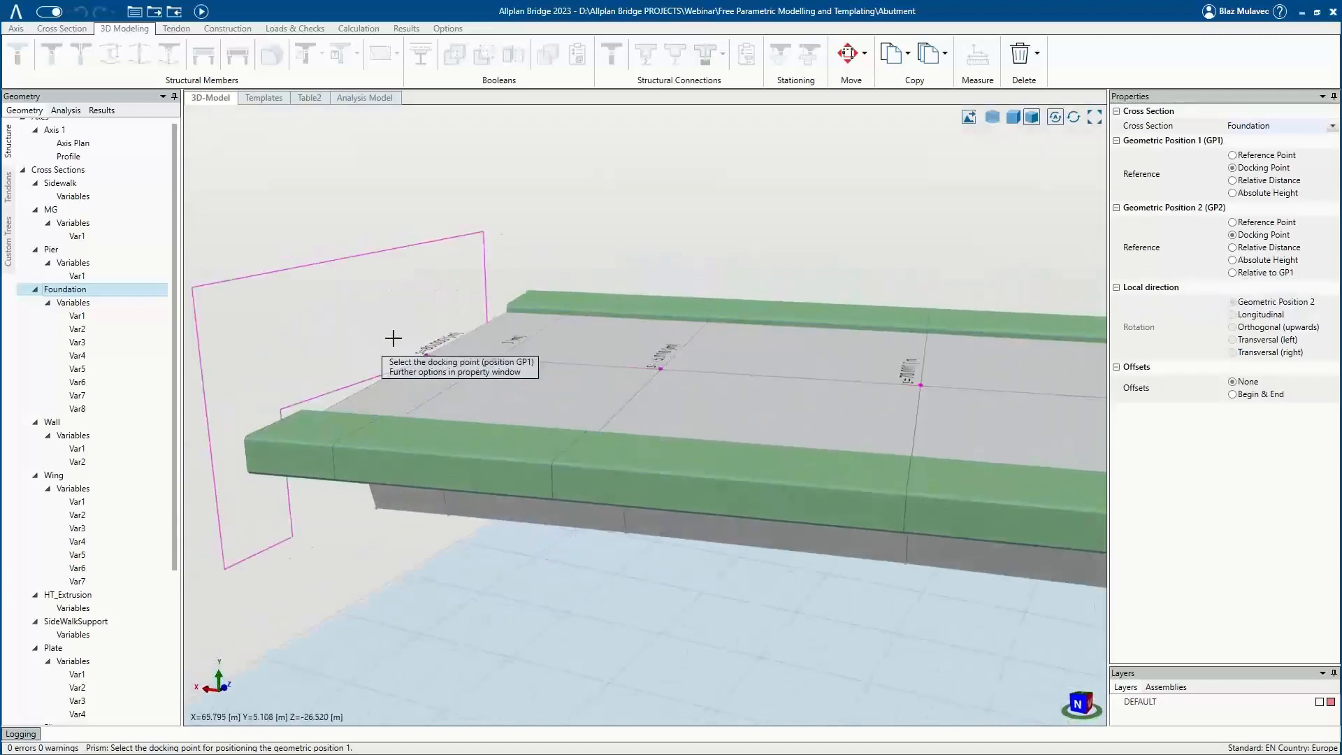
{"action": "scroll", "coordinate": [479, 351], "scroll_direction": "down", "scroll_amount": 2}
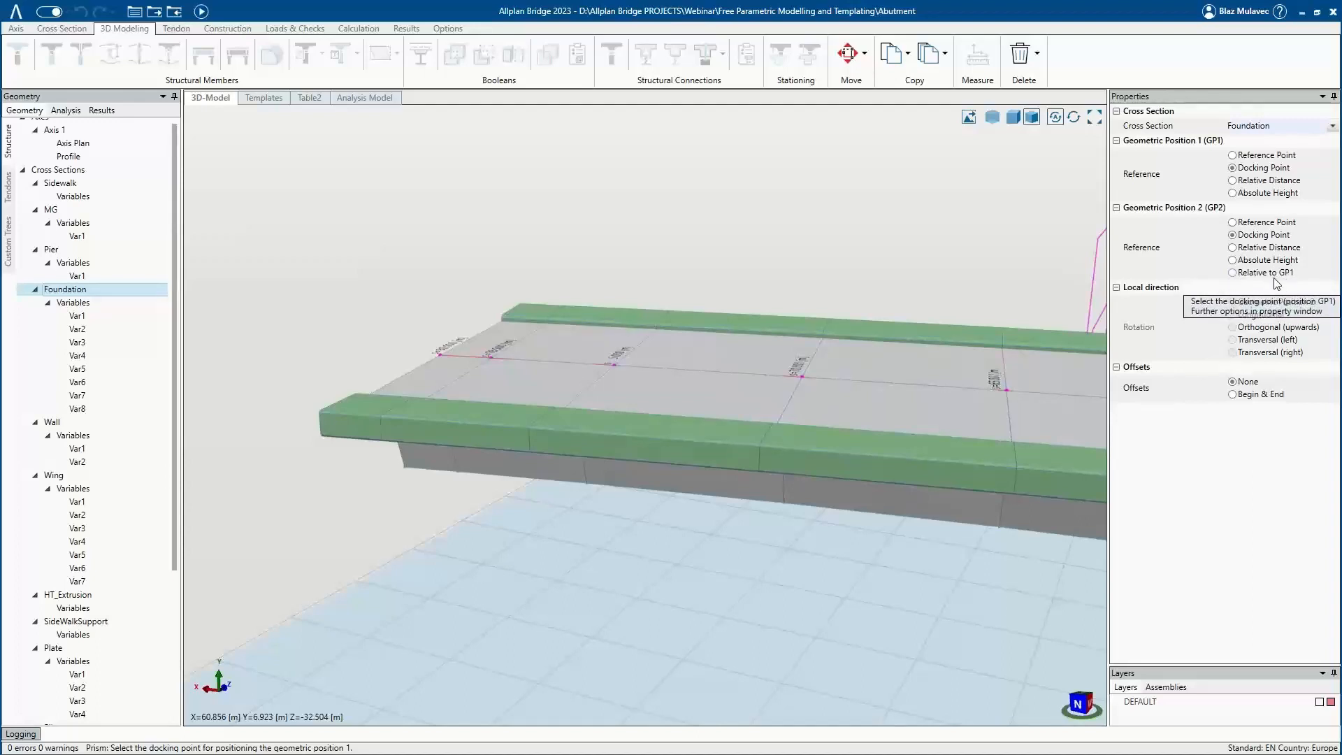
{"action": "scroll", "coordinate": [489, 339], "scroll_direction": "up", "scroll_amount": 2}
{"action": "scroll", "coordinate": [467, 339], "scroll_direction": "up", "scroll_amount": 1}
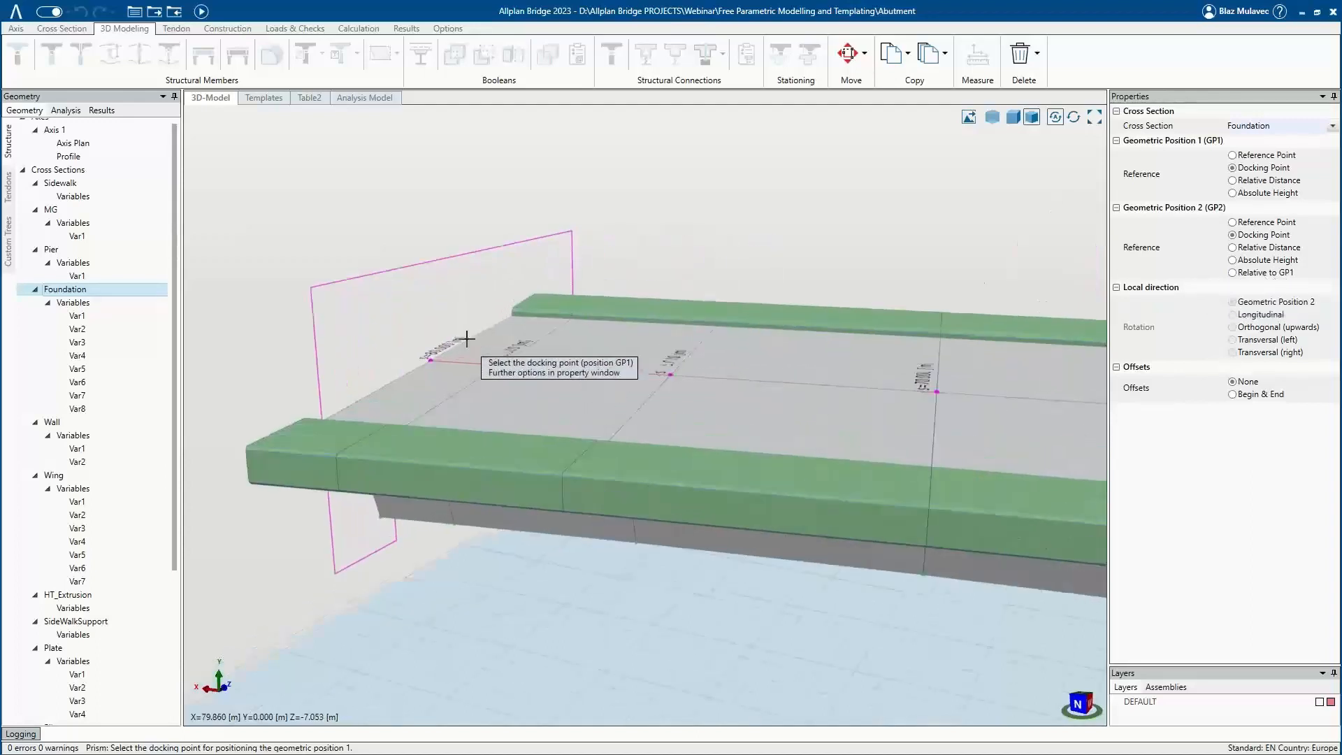
{"action": "left_click", "coordinate": [1233, 156]}
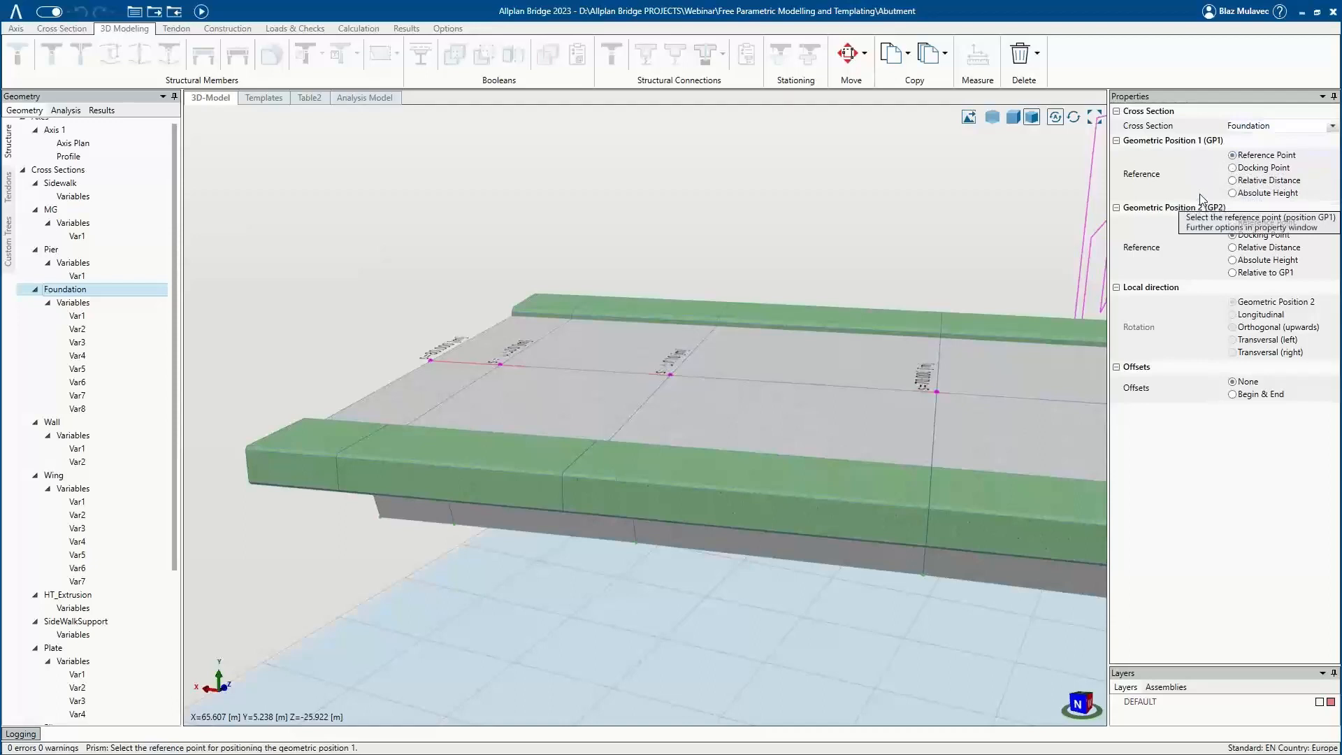
{"action": "left_click", "coordinate": [1233, 272]}
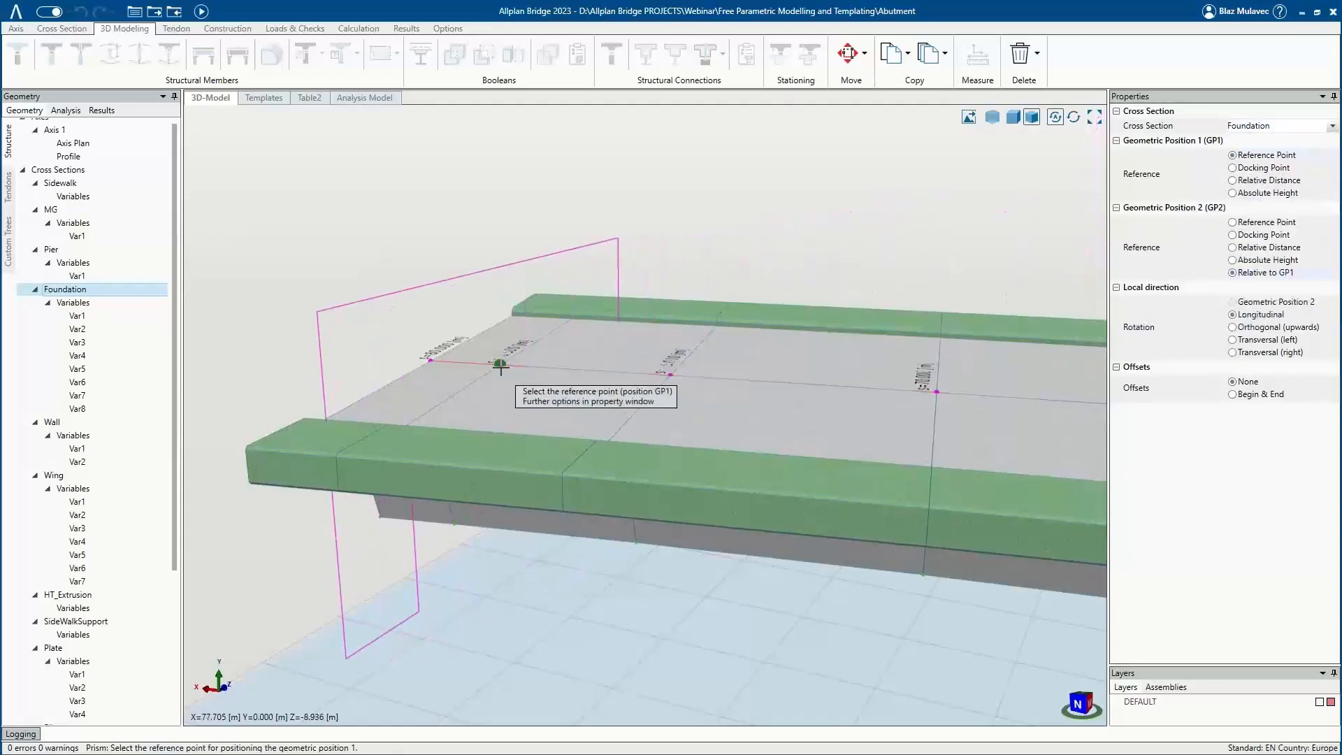
Place the prism on the MG girder at station 78.5, near the end of the bridge, with a length of 1.2 m.
{"action": "scroll", "coordinate": [500, 365], "scroll_direction": "up", "scroll_amount": 3}
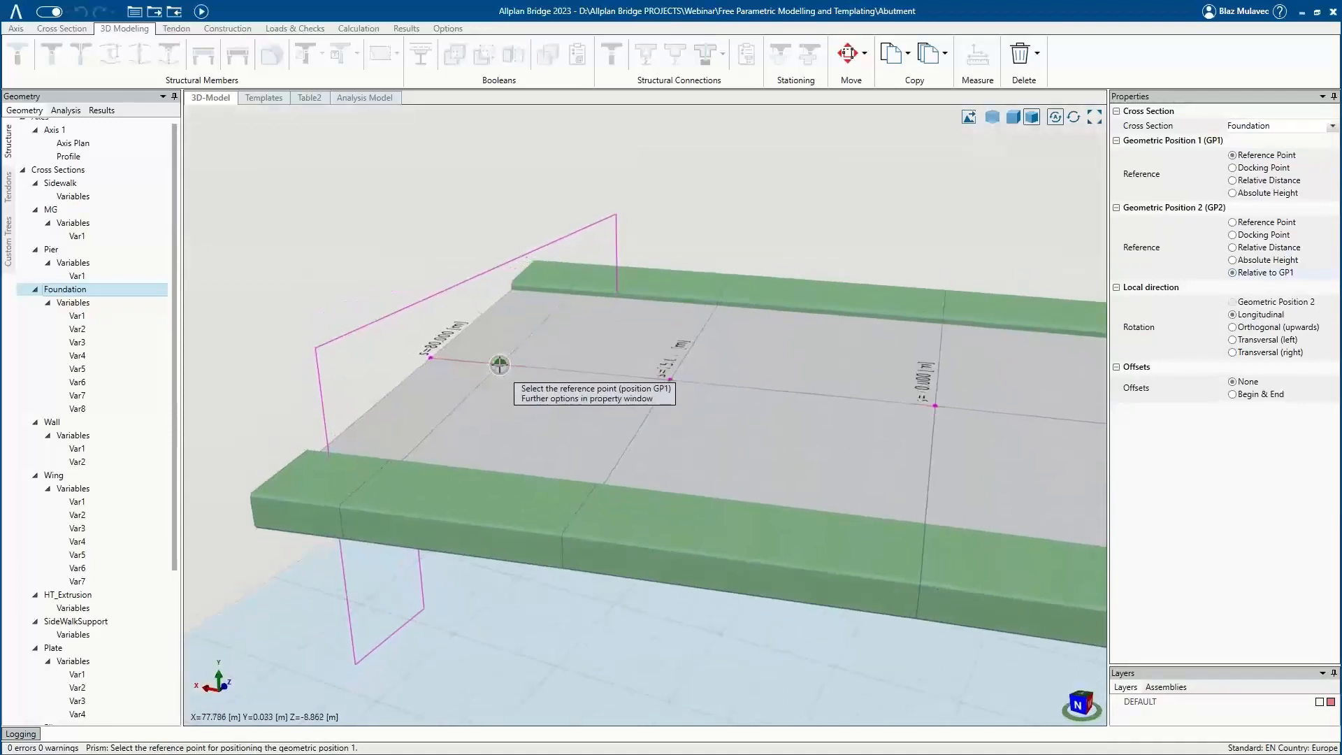
{"action": "left_click", "coordinate": [499, 364]}
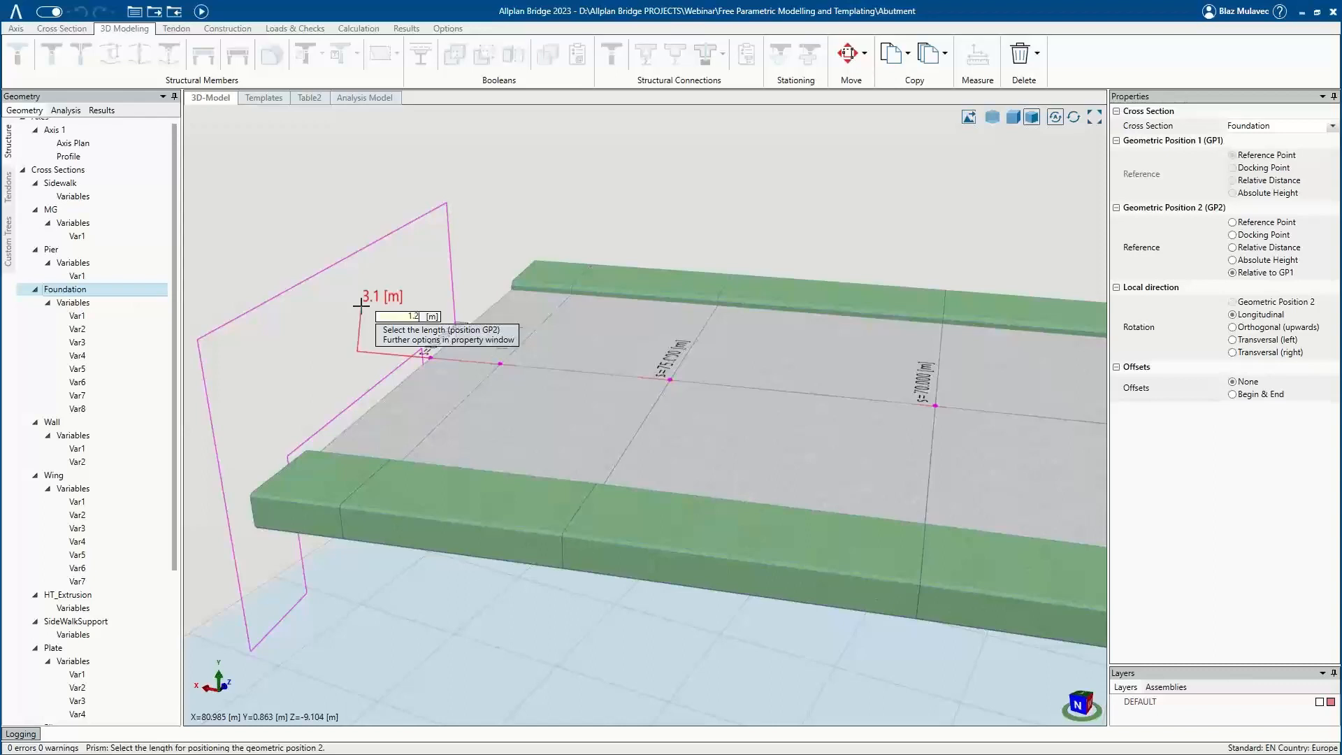
{"action": "key", "text": "Return"}
{"action": "middle_click_drag", "start_coordinate": [406, 348], "coordinate": [604, 352]}
{"action": "middle_click_drag", "start_coordinate": [419, 386], "coordinate": [468, 339]}
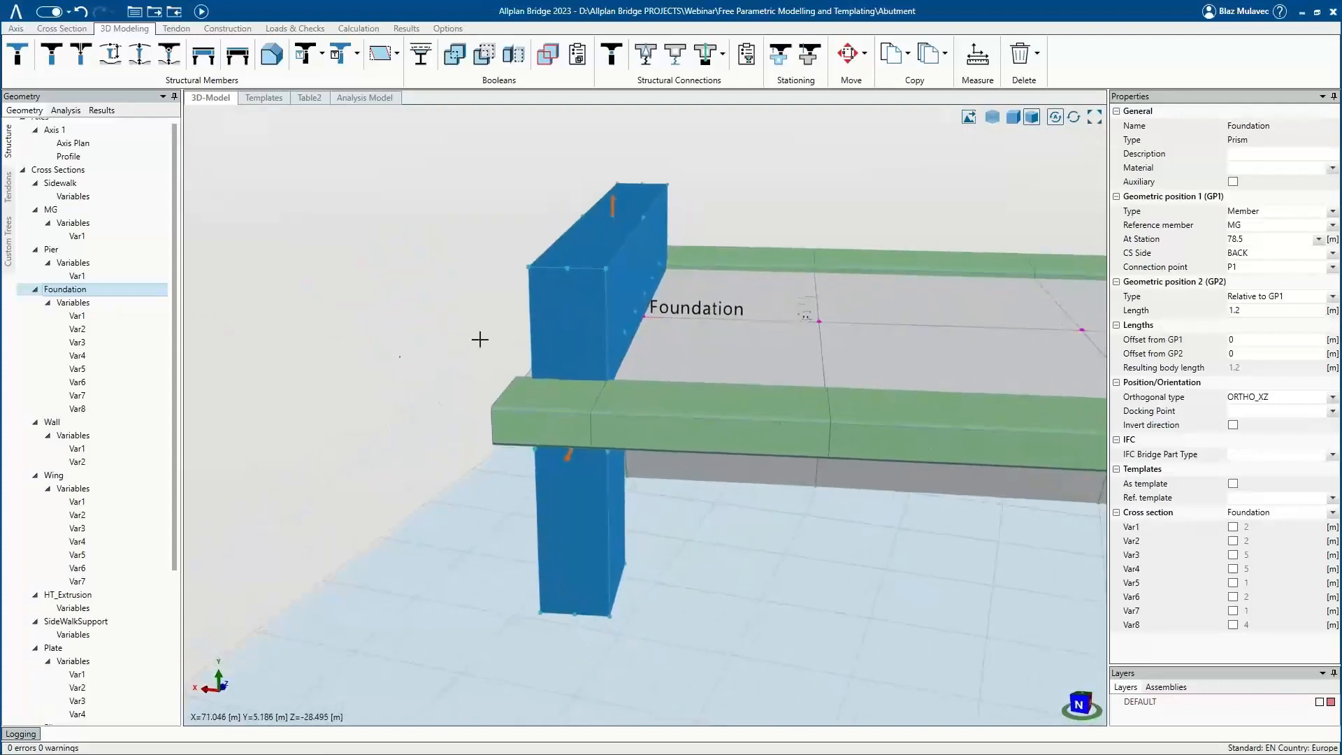
Set the Foundation prism's orthogonal type to ORTHO_YG and recalculate the model.
{"action": "left_click", "coordinate": [574, 306]}
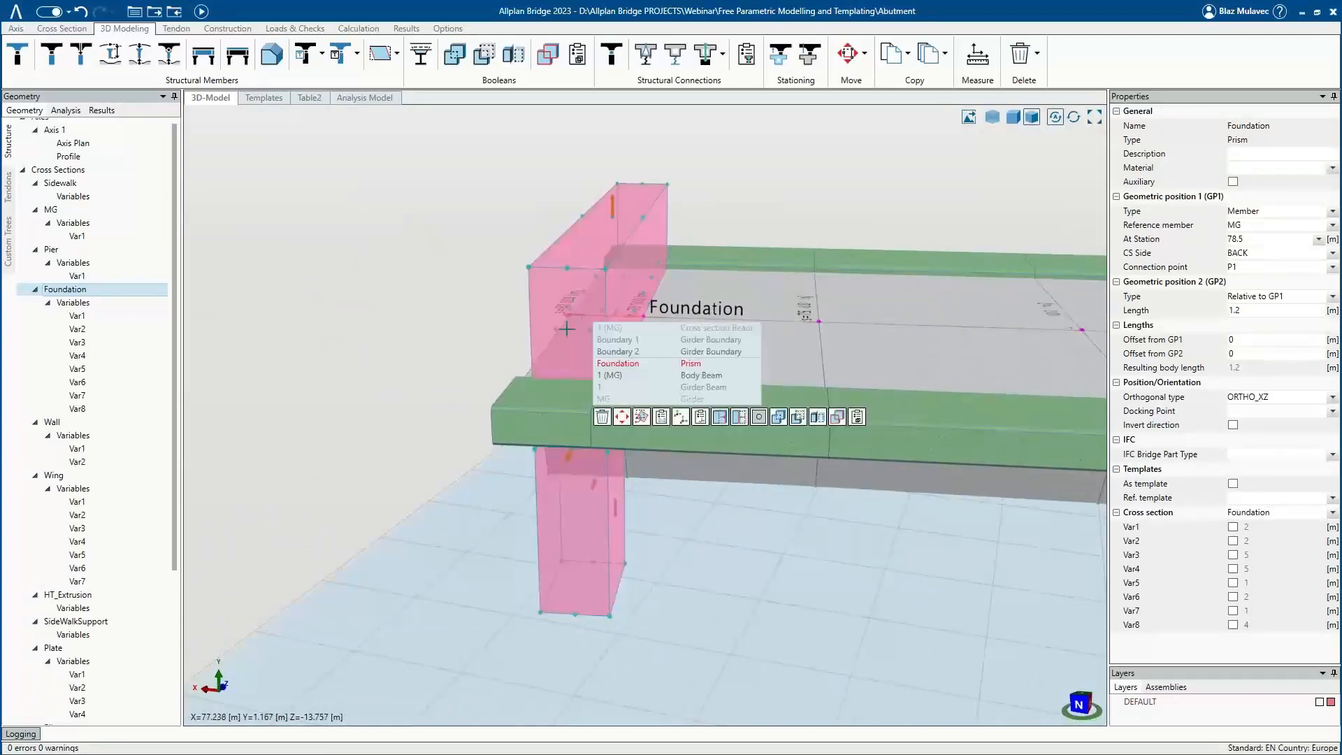
{"action": "scroll", "coordinate": [122, 662], "scroll_direction": "down", "scroll_amount": 5}
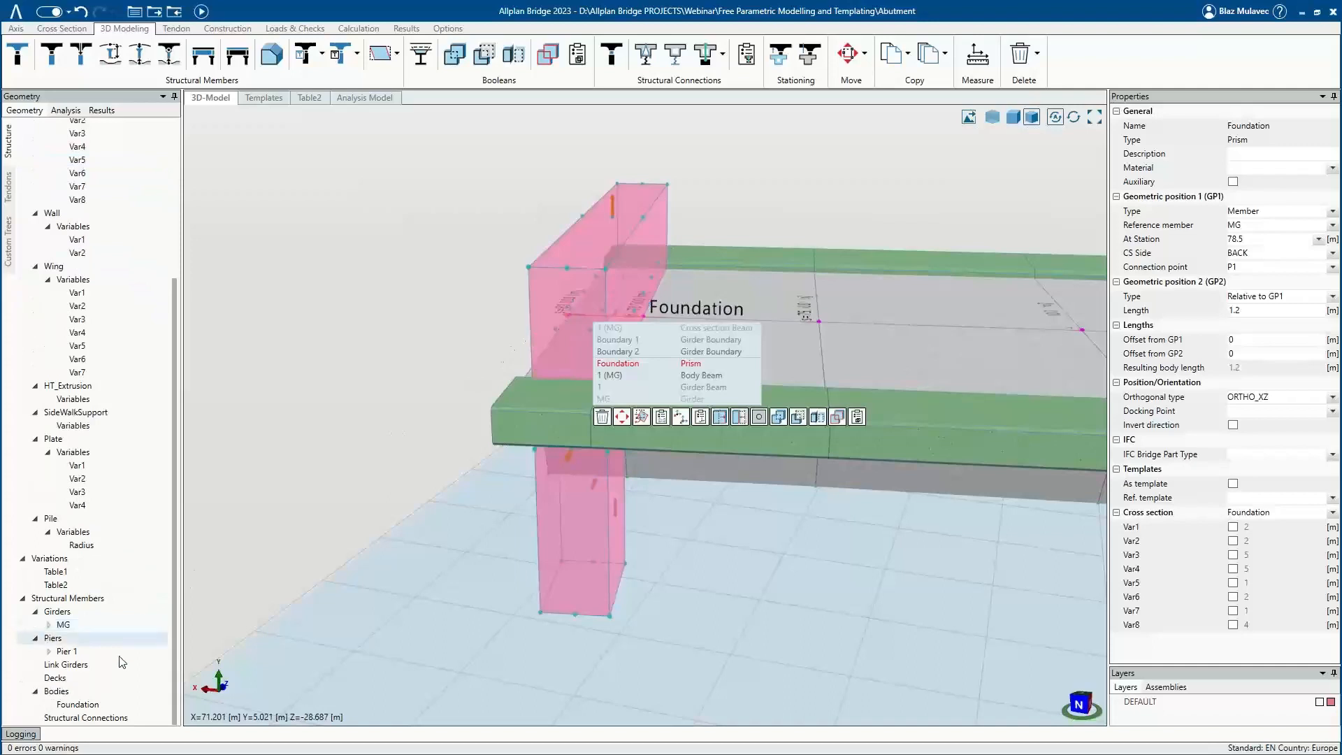
{"action": "left_click", "coordinate": [94, 706]}
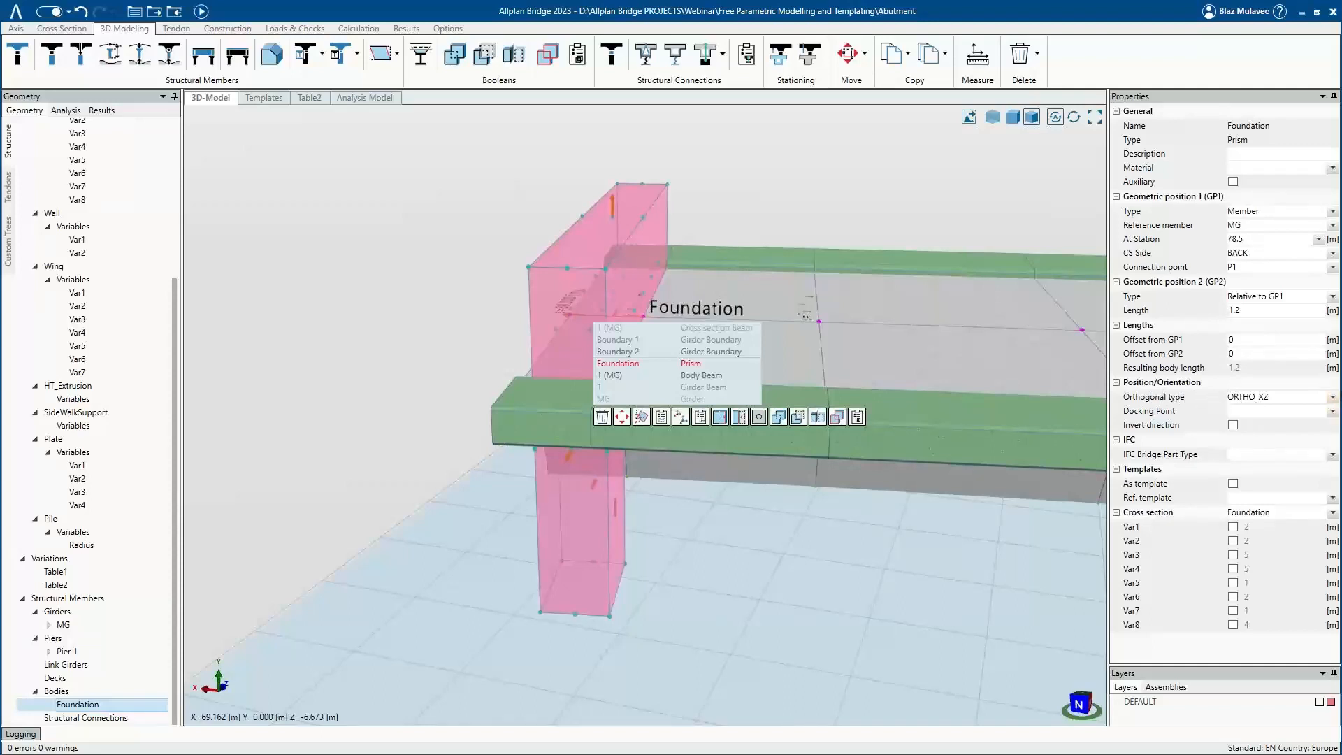
{"action": "left_click", "coordinate": [1334, 397]}
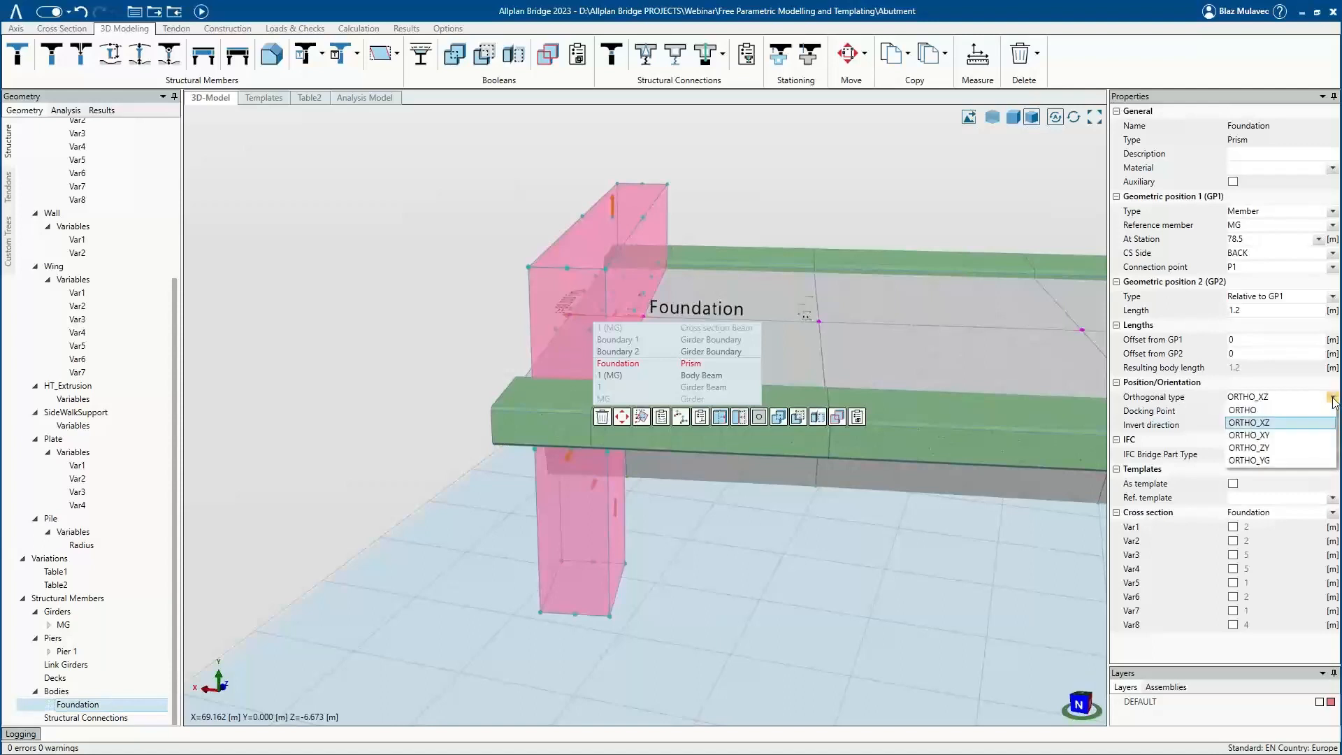
{"action": "left_click", "coordinate": [1288, 465]}
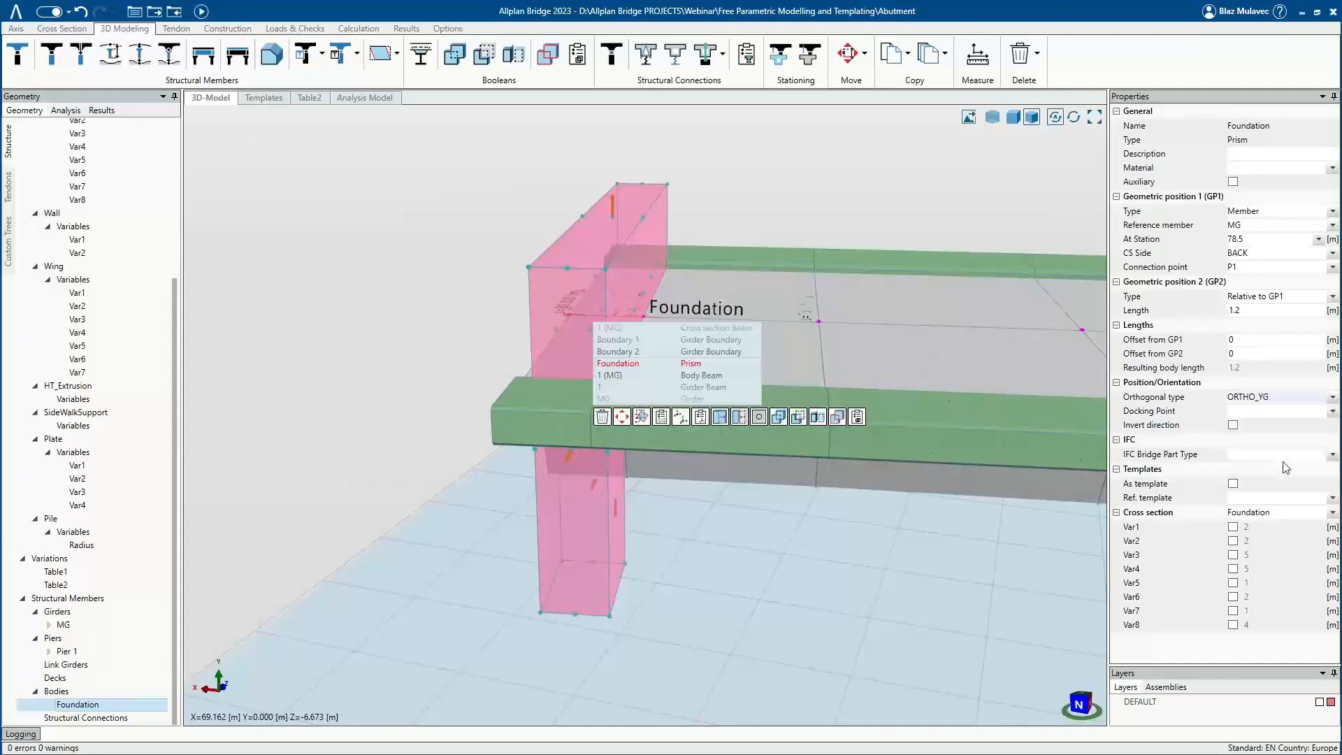
{"action": "left_click", "coordinate": [202, 11]}
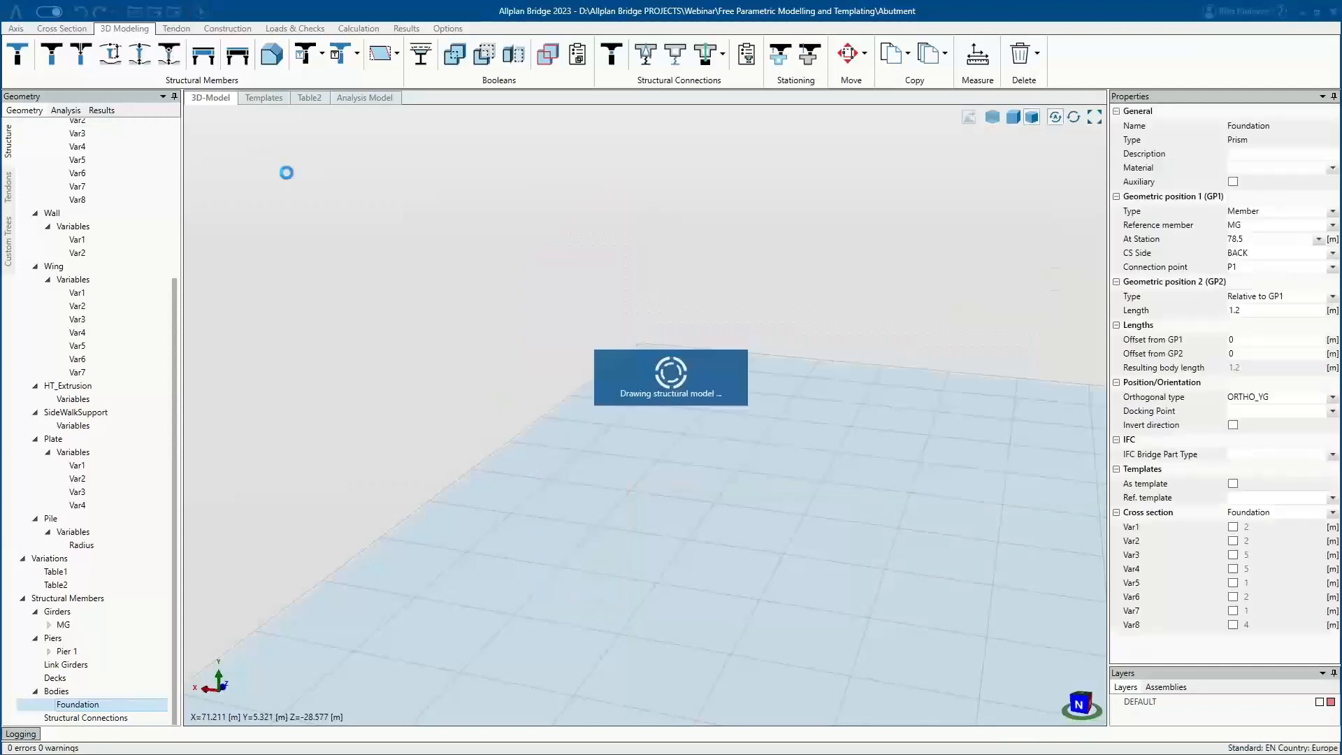
{"action": "middle_click_drag", "start_coordinate": [537, 453], "coordinate": [678, 450]}
{"action": "middle_click_drag", "start_coordinate": [640, 400], "coordinate": [930, 458]}
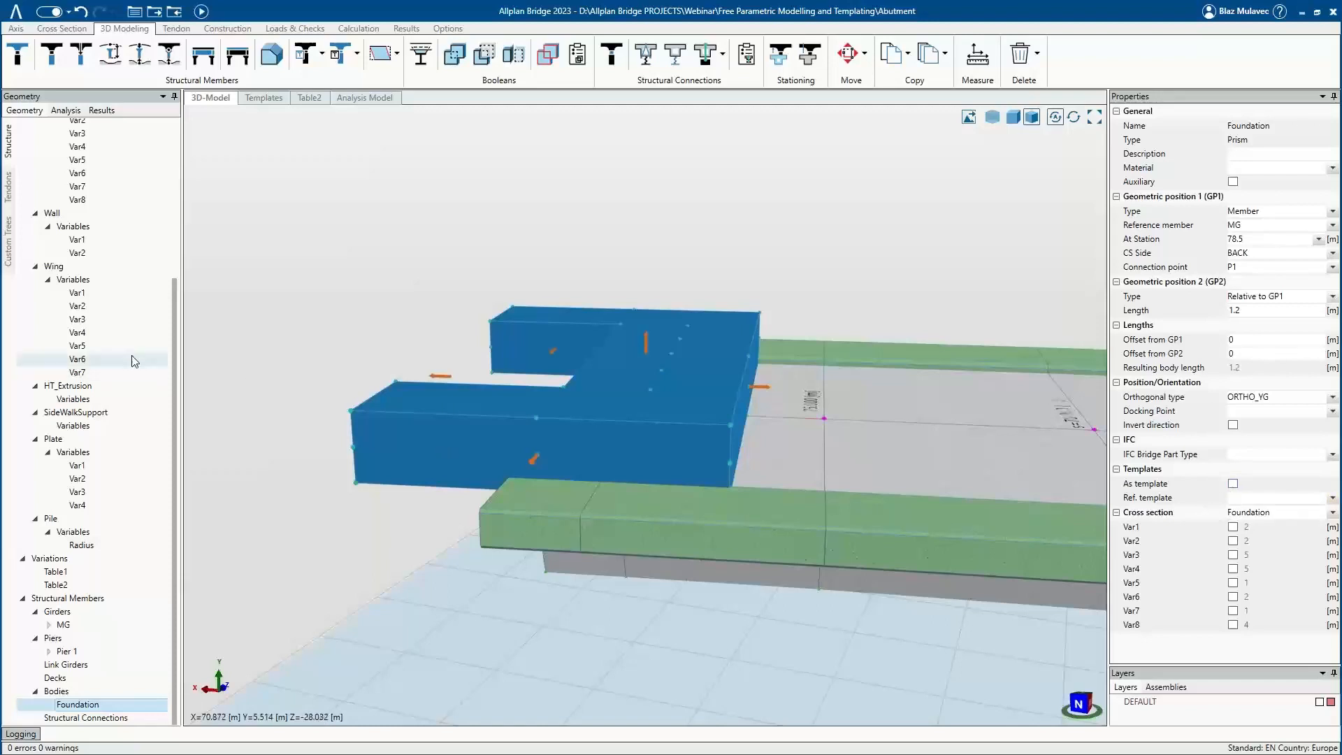
Try overriding Var1 of the Foundation prism's cross section and turn the override off again.
{"action": "scroll", "coordinate": [83, 294], "scroll_direction": "up", "scroll_amount": 5}
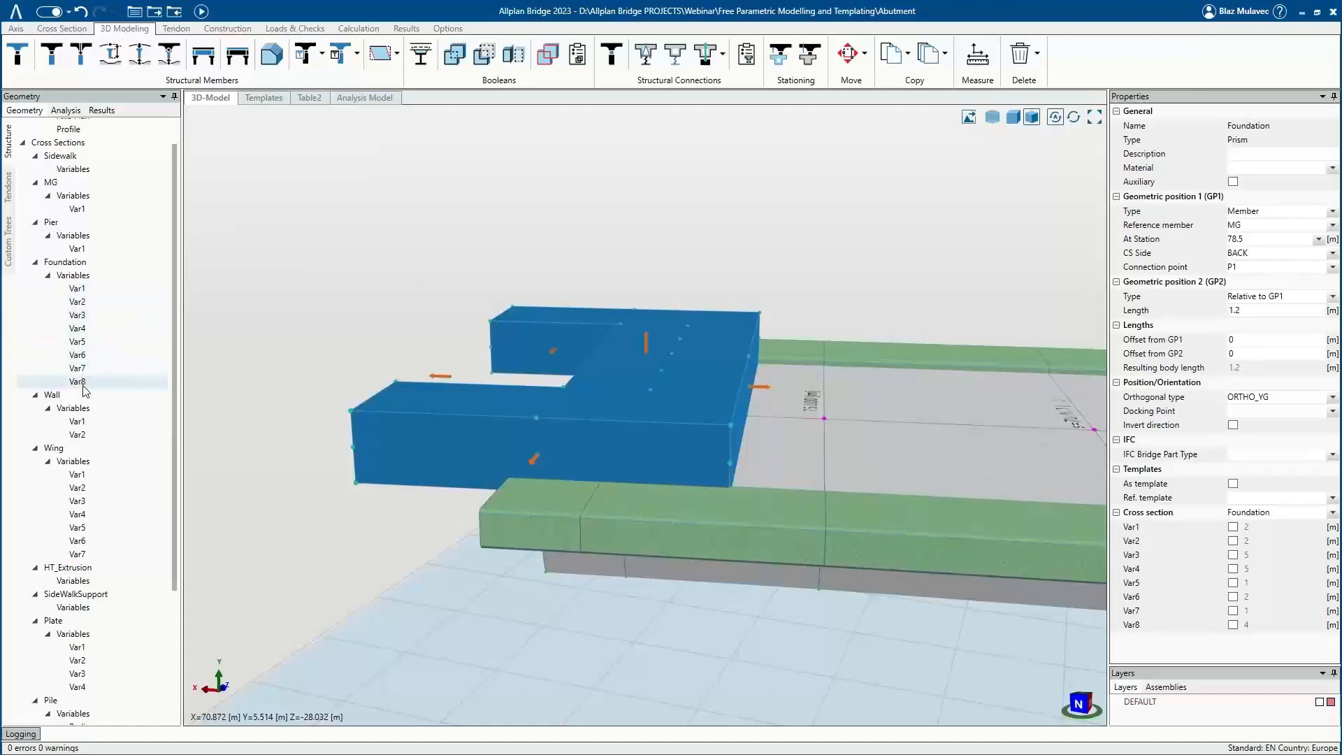
{"action": "left_click", "coordinate": [1233, 528]}
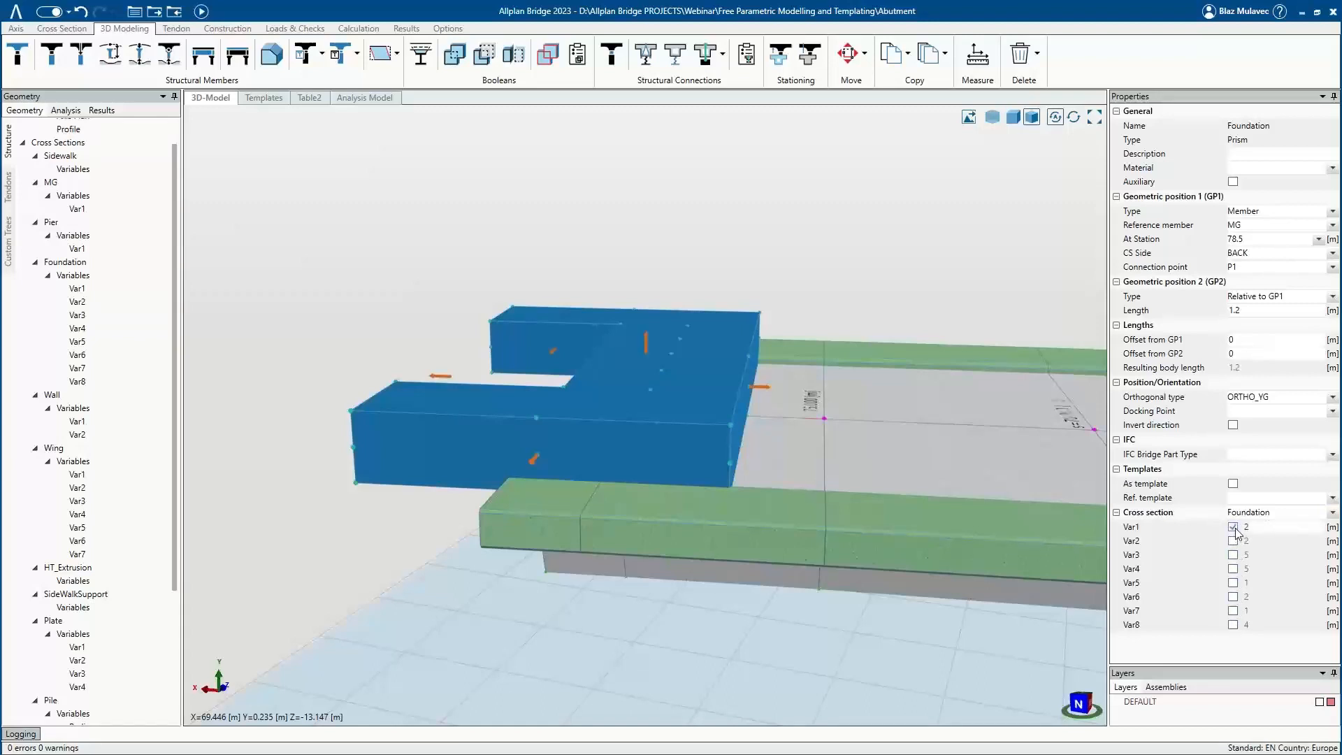
{"action": "left_click", "coordinate": [1233, 528]}
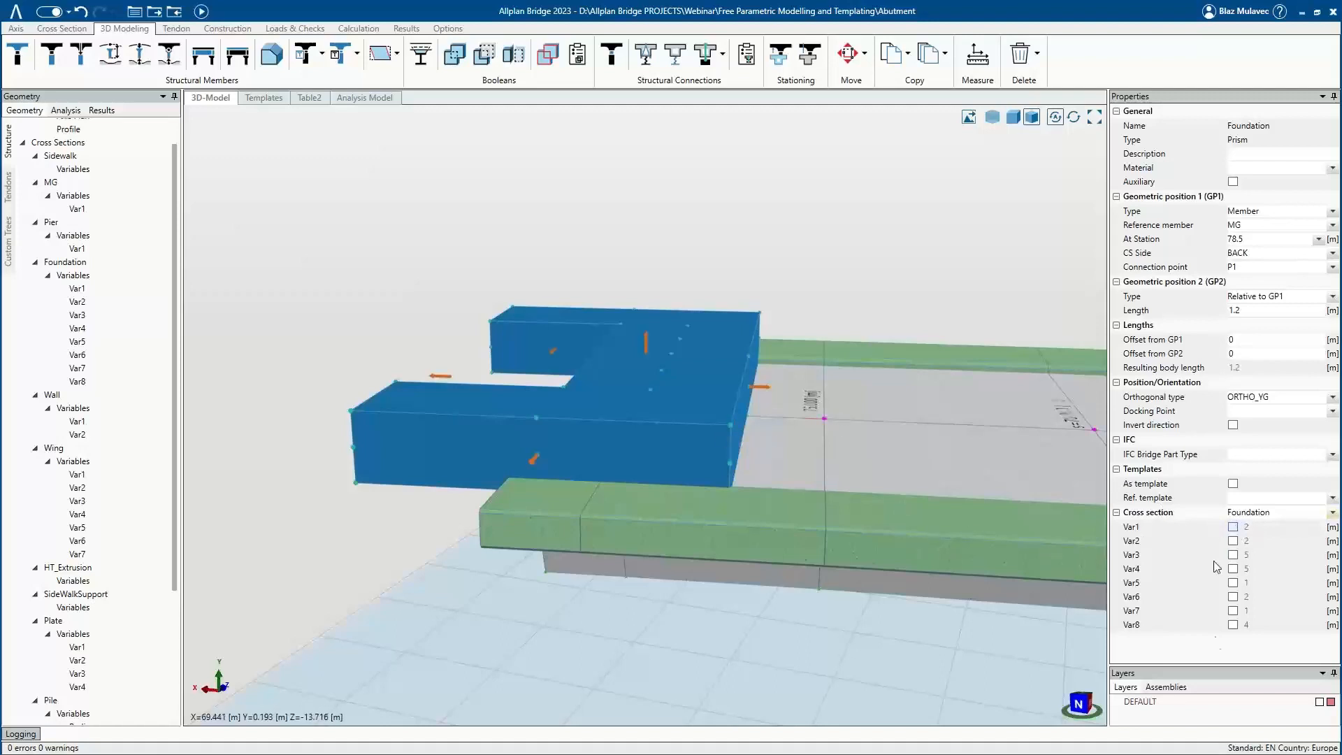
{"action": "middle_click_drag", "start_coordinate": [535, 444], "coordinate": [488, 449]}
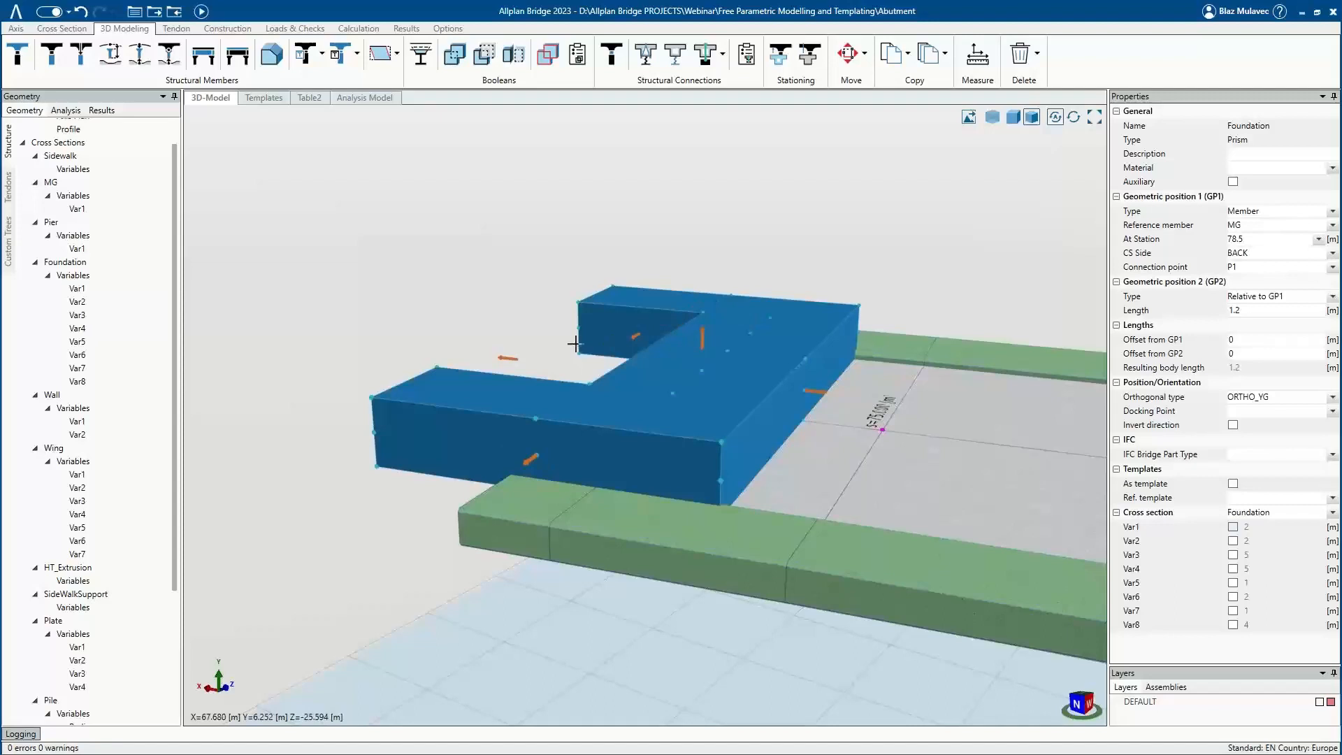
{"action": "middle_click_drag", "start_coordinate": [558, 404], "coordinate": [607, 404]}
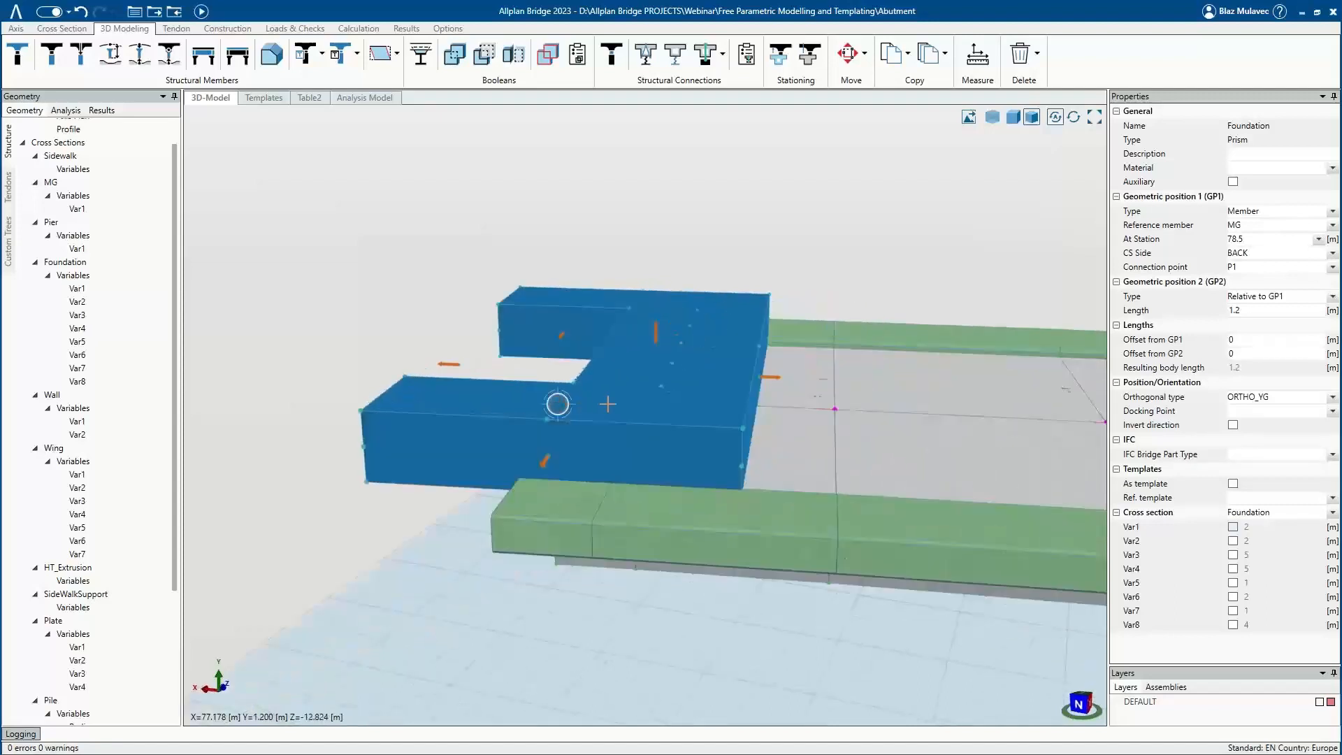
Move the Foundation prism down from its top corner by entering -1.2-3 m along local X.
{"action": "left_click", "coordinate": [467, 407]}
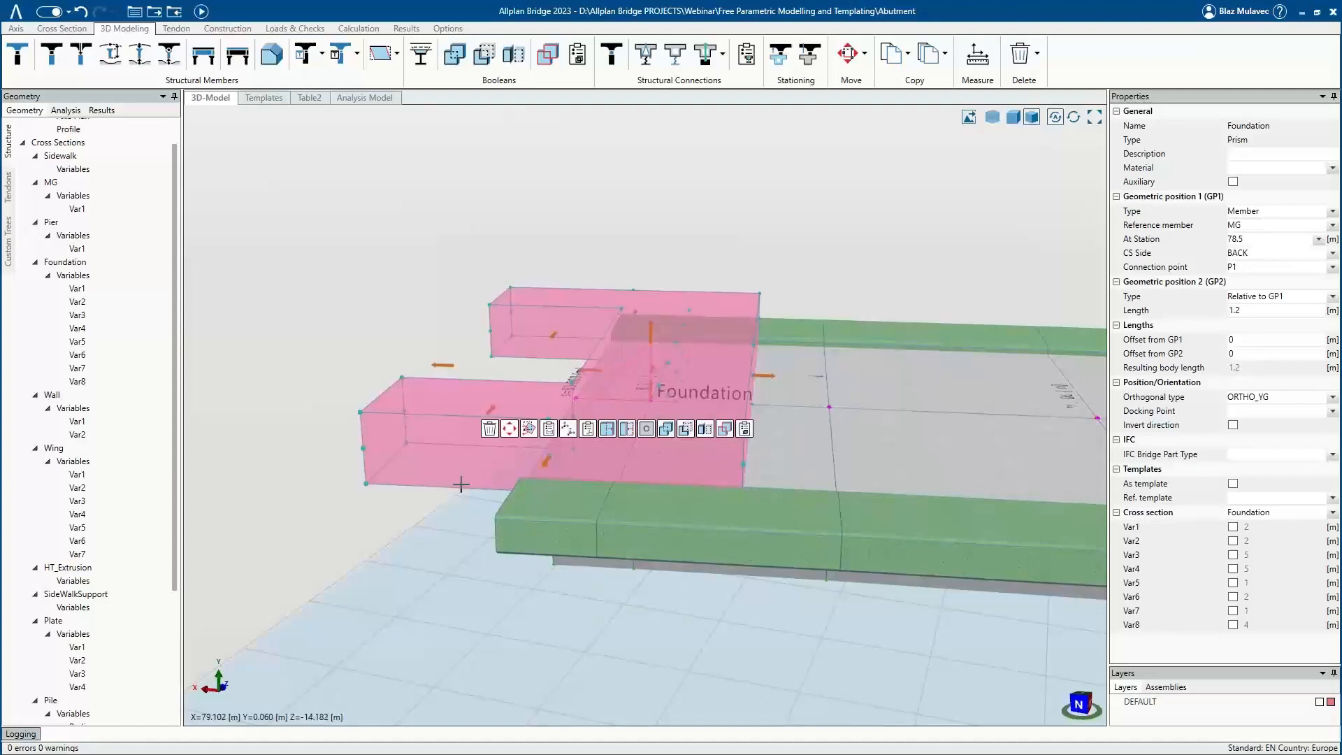
{"action": "middle_click_drag", "start_coordinate": [506, 458], "coordinate": [523, 440]}
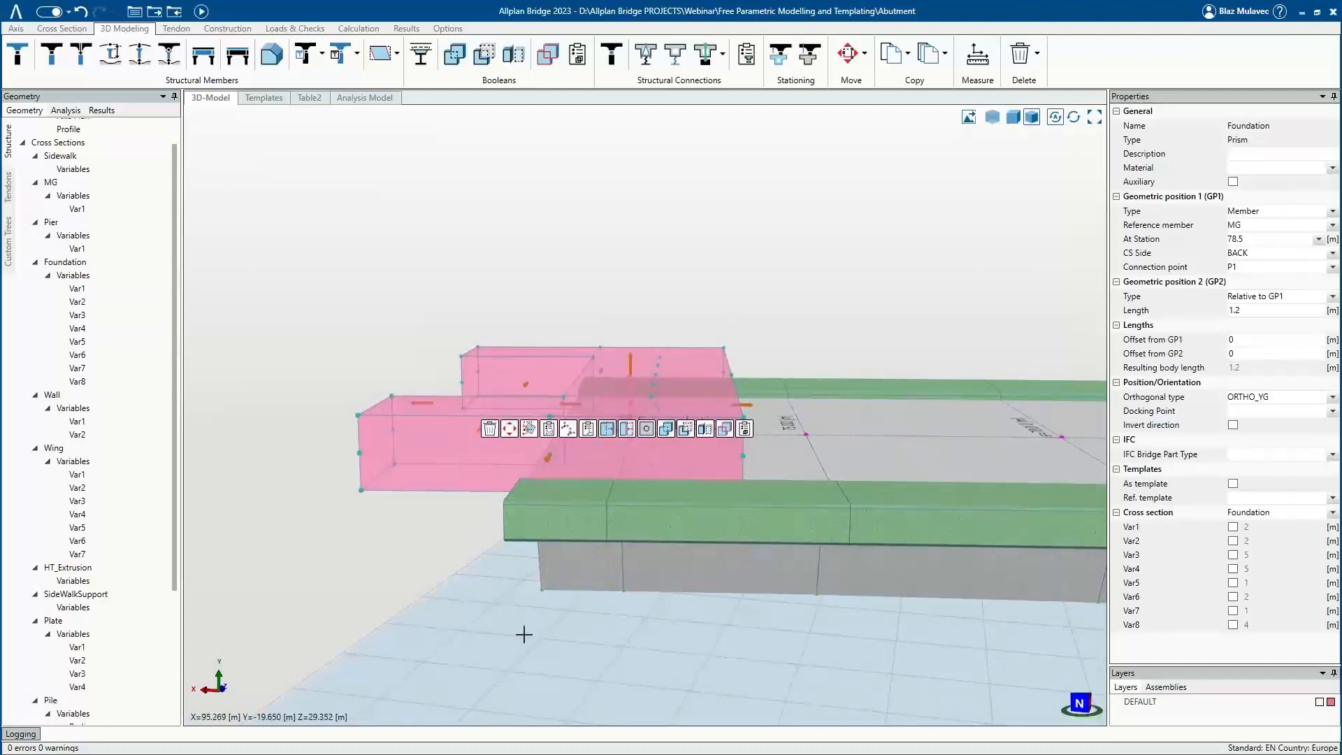
{"action": "left_click", "coordinate": [510, 431]}
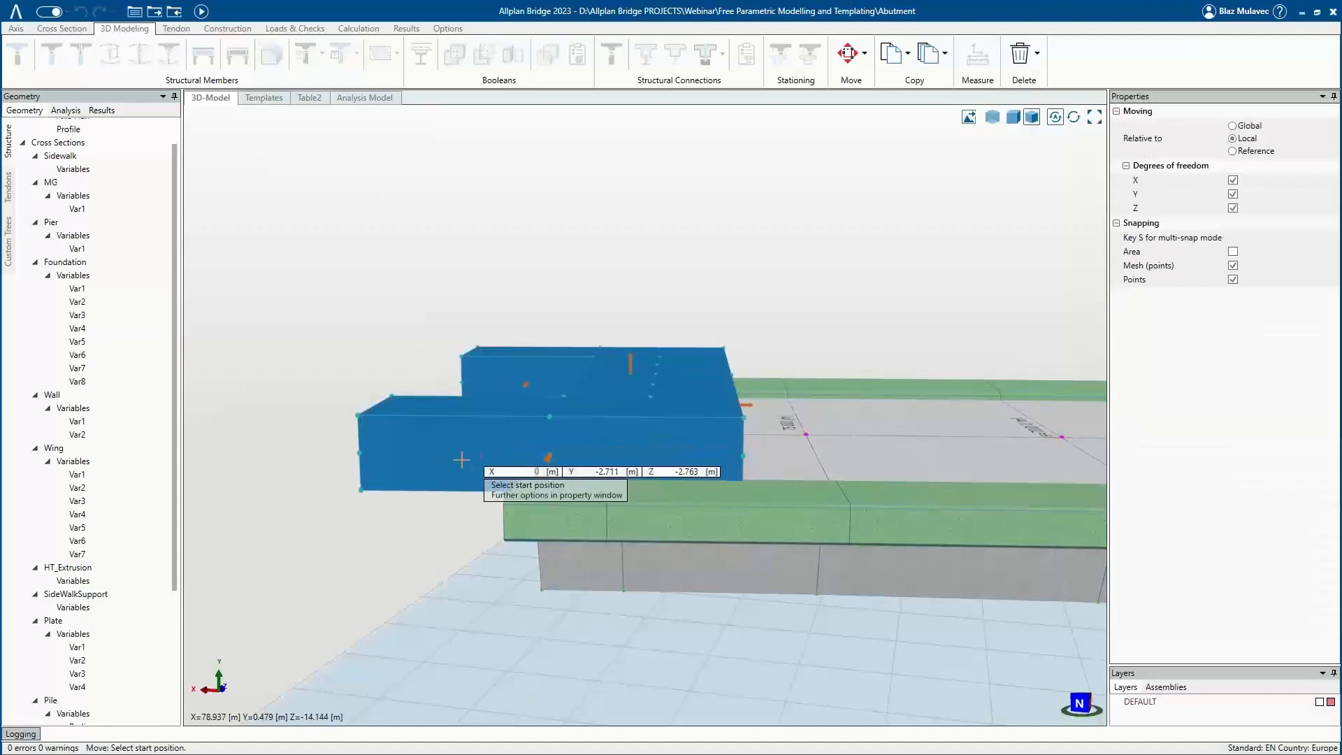
{"action": "middle_click_drag", "start_coordinate": [442, 451], "coordinate": [412, 456]}
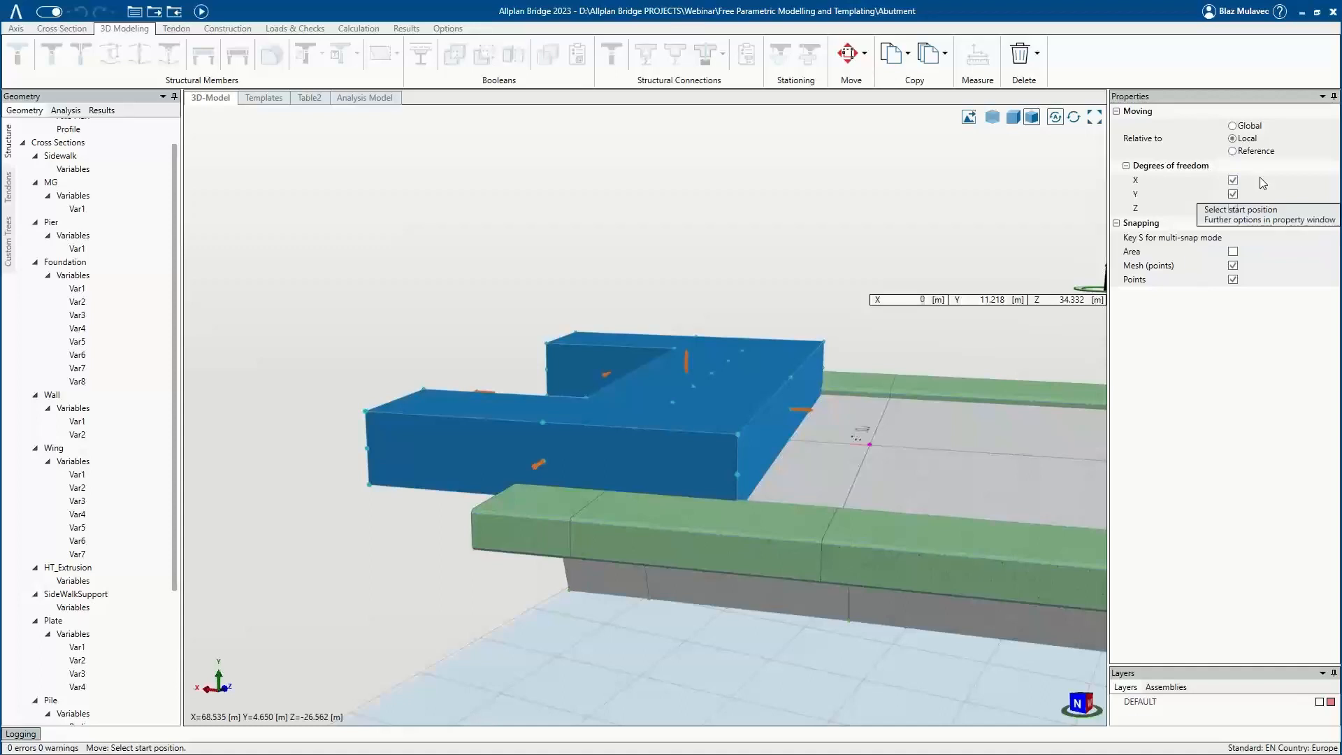
{"action": "left_click", "coordinate": [1233, 194]}
{"action": "left_click", "coordinate": [1233, 195]}
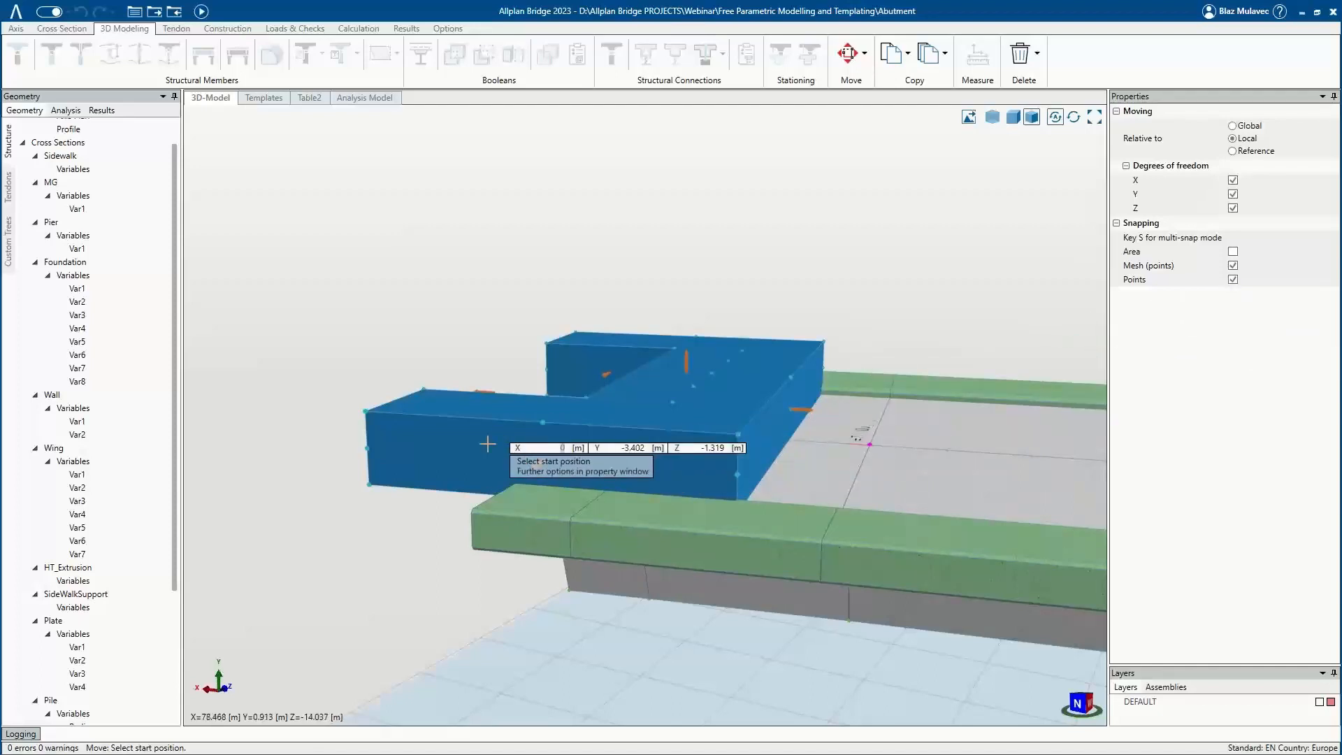
{"action": "left_click", "coordinate": [365, 411]}
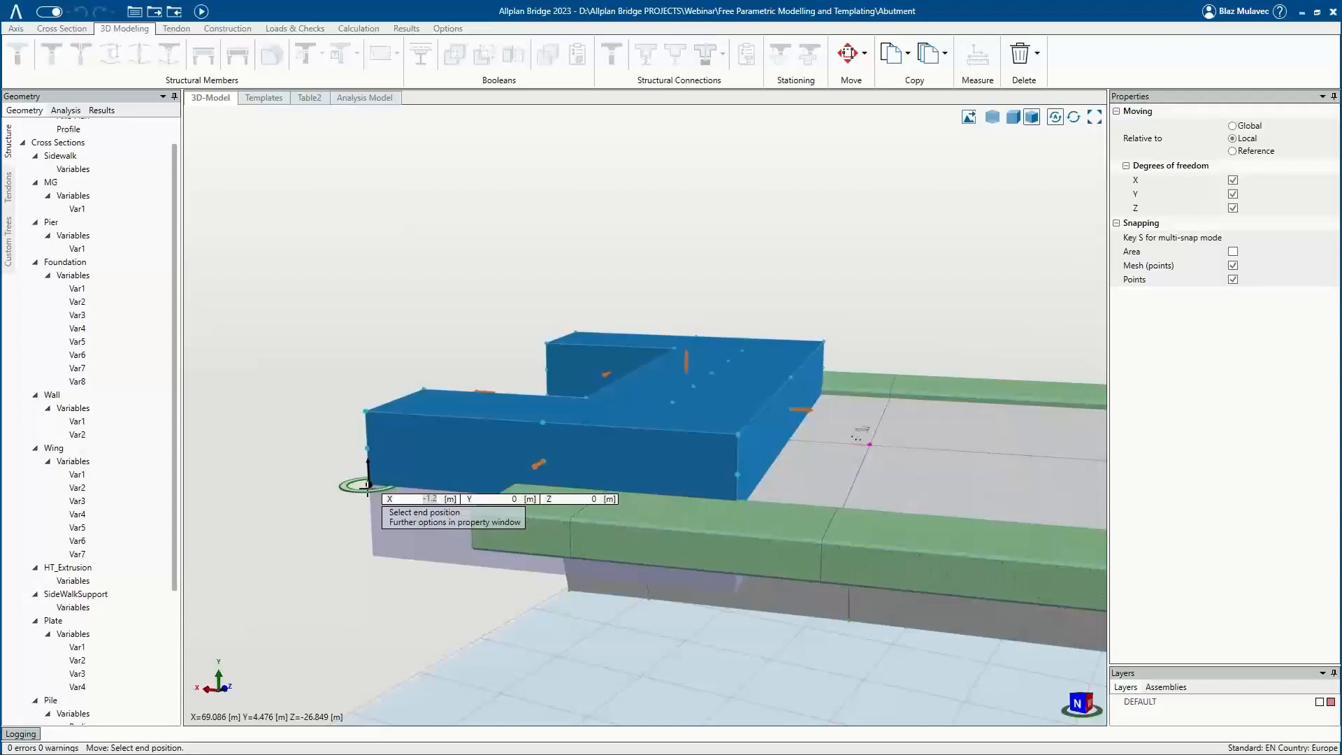
{"action": "key", "text": "Right"}
{"action": "type", "text": "-3"}
{"action": "key", "text": "Return"}
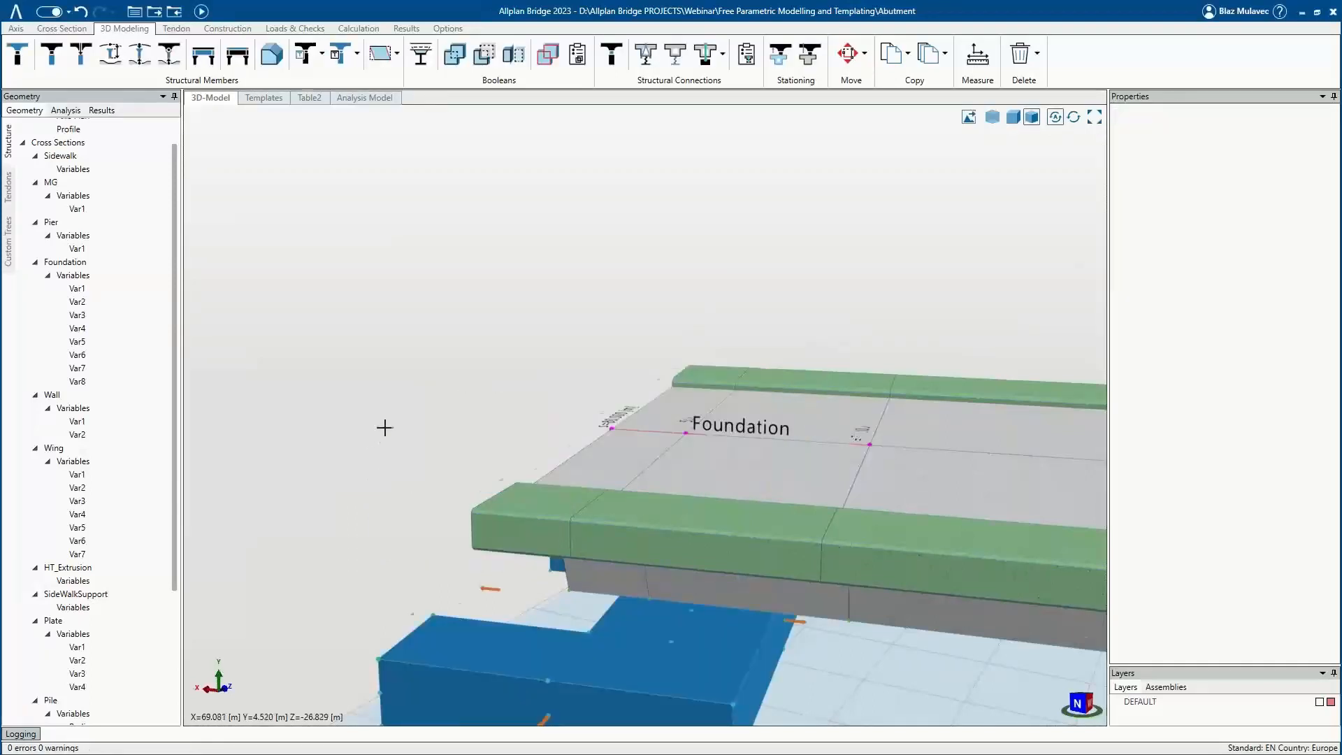
Move the Foundation prism -2 m along local Y, with X and Z at 0, using the girder's lower edge as end position.
{"action": "scroll", "coordinate": [385, 427], "scroll_direction": "down", "scroll_amount": 2}
{"action": "middle_click_drag", "start_coordinate": [503, 581], "coordinate": [591, 453]}
{"action": "middle_click_drag", "start_coordinate": [568, 444], "coordinate": [600, 438]}
{"action": "middle_click_drag", "start_coordinate": [623, 534], "coordinate": [619, 525]}
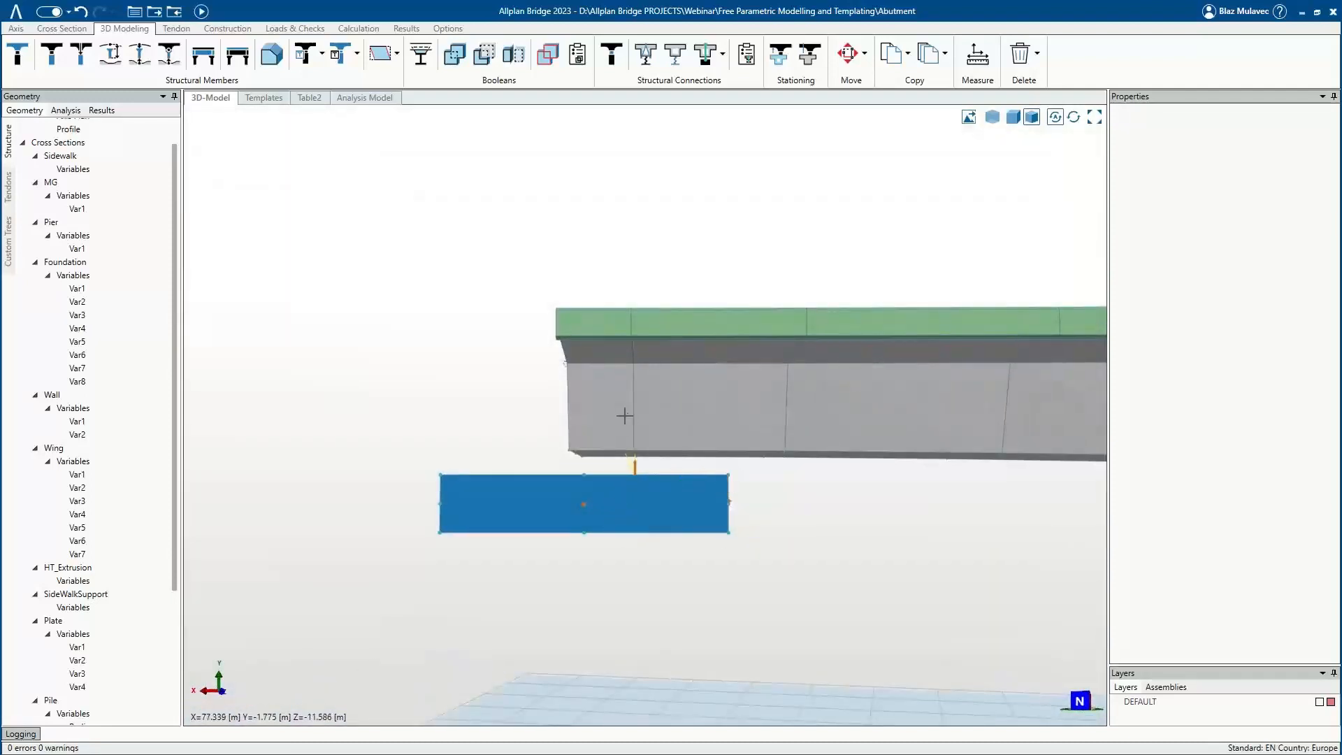
{"action": "mouse_move", "coordinate": [633, 482]}
{"action": "middle_mouse_down"}
{"action": "mouse_move", "coordinate": [627, 449]}
{"action": "mouse_move", "coordinate": [644, 414]}
{"action": "mouse_move", "coordinate": [666, 501]}
{"action": "mouse_move", "coordinate": [632, 503]}
{"action": "middle_mouse_up"}
{"action": "left_click", "coordinate": [659, 495]}
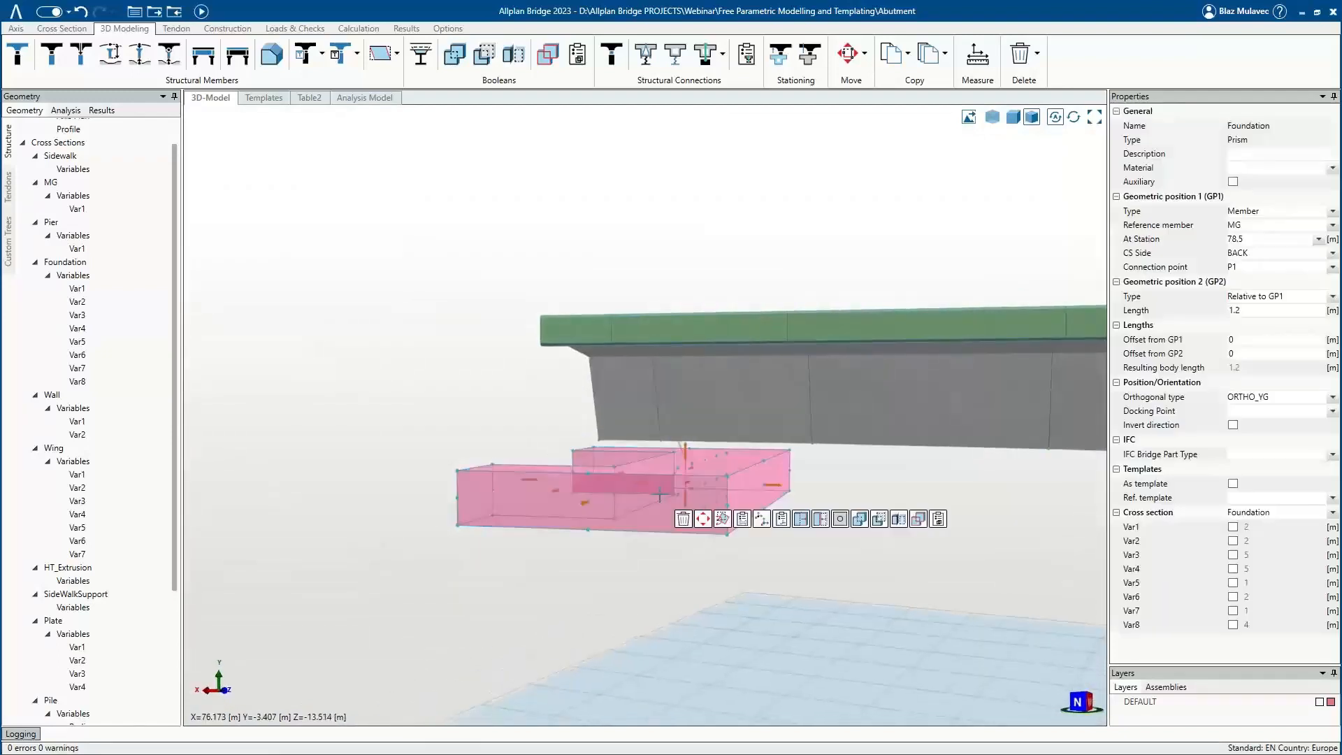
{"action": "left_click", "coordinate": [703, 518]}
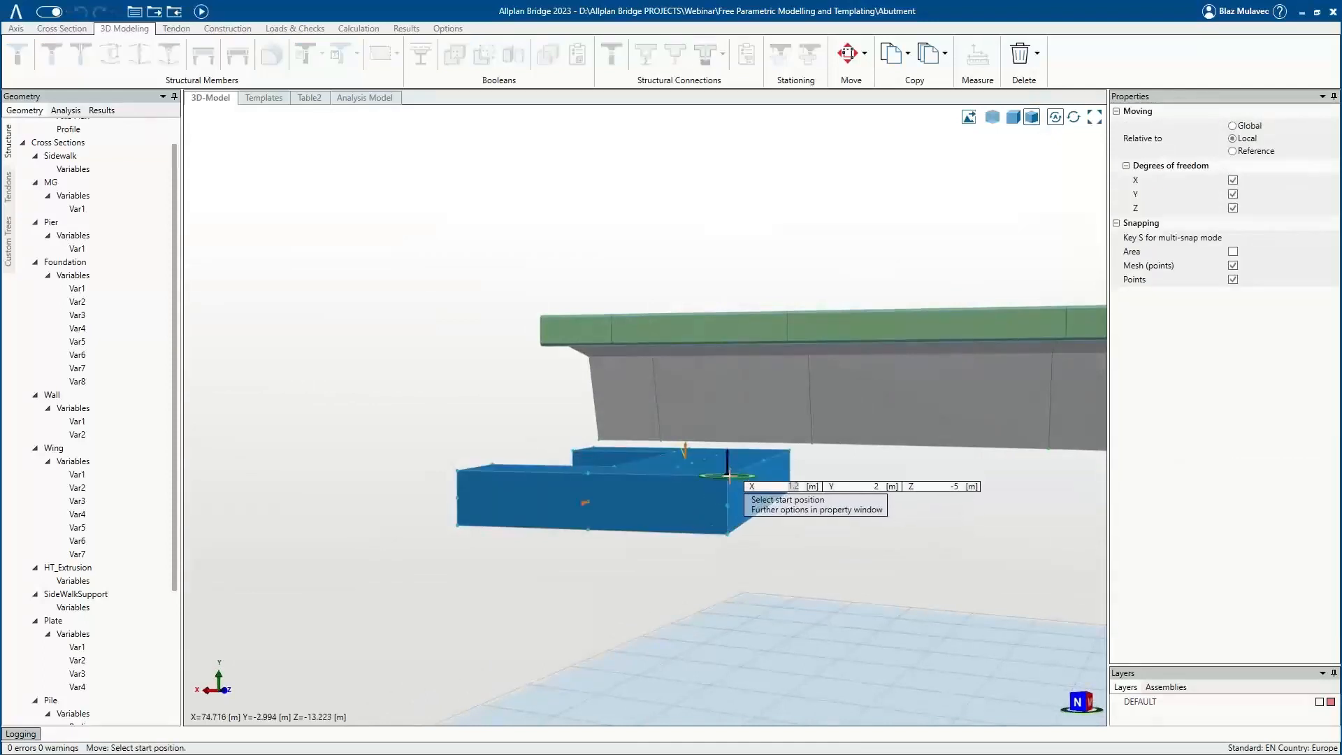
{"action": "left_click", "coordinate": [694, 471]}
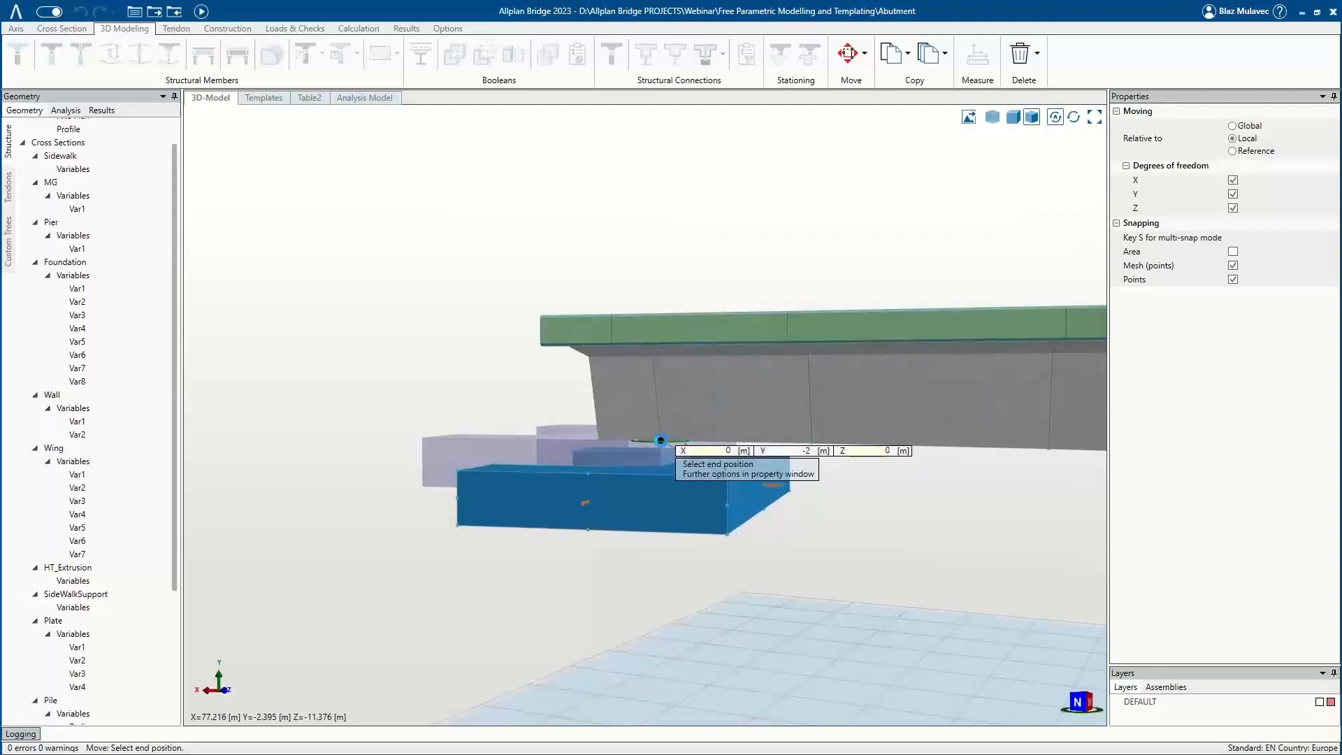
{"action": "left_click", "coordinate": [660, 441]}
{"action": "middle_click_drag", "start_coordinate": [557, 460], "coordinate": [547, 434]}
{"action": "middle_click_drag", "start_coordinate": [744, 434], "coordinate": [503, 441]}
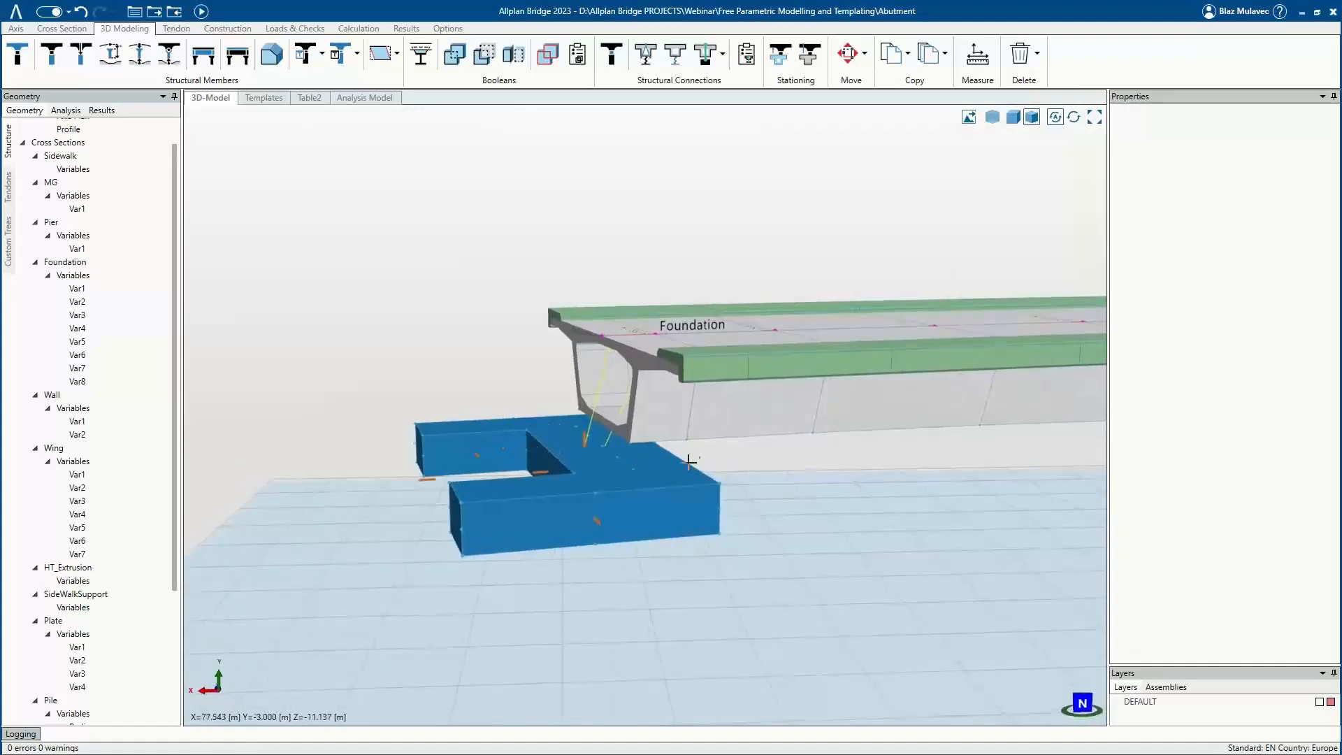
{"action": "middle_click_drag", "start_coordinate": [566, 474], "coordinate": [470, 478]}
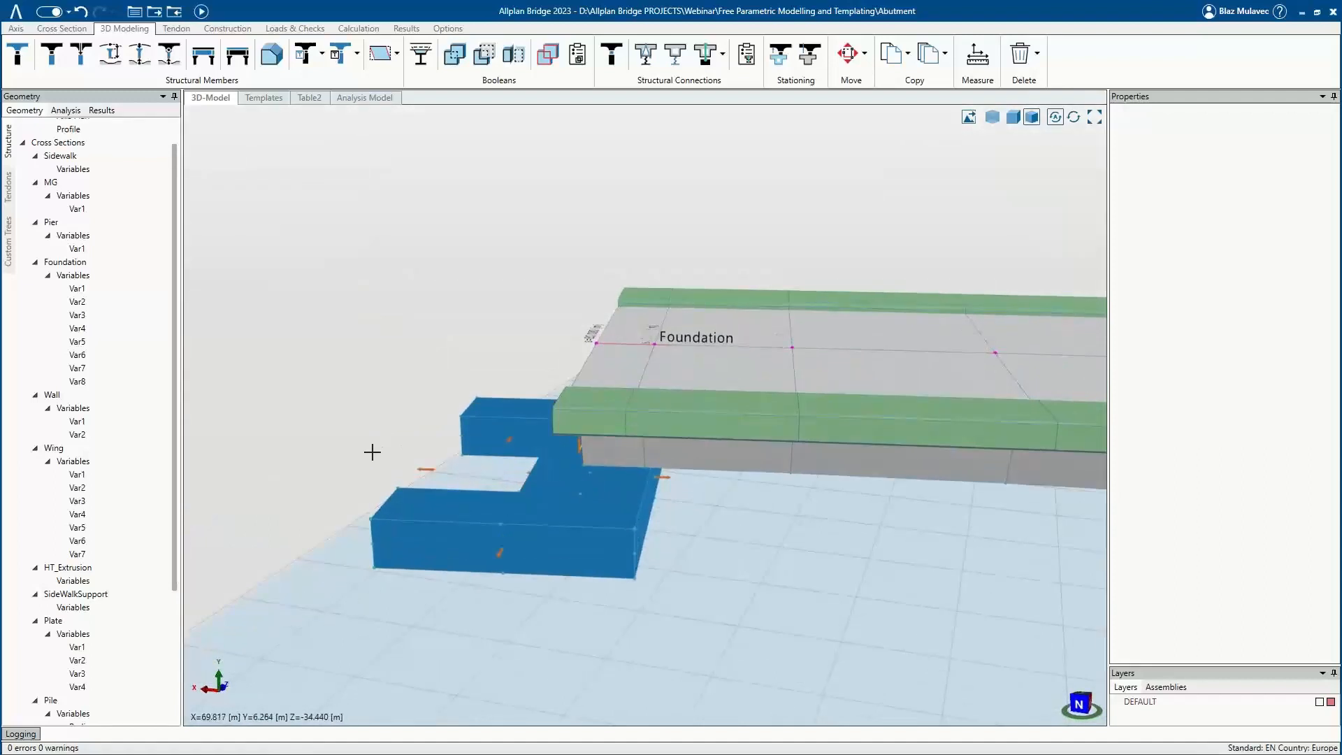
{"action": "middle_click_drag", "start_coordinate": [463, 522], "coordinate": [505, 513]}
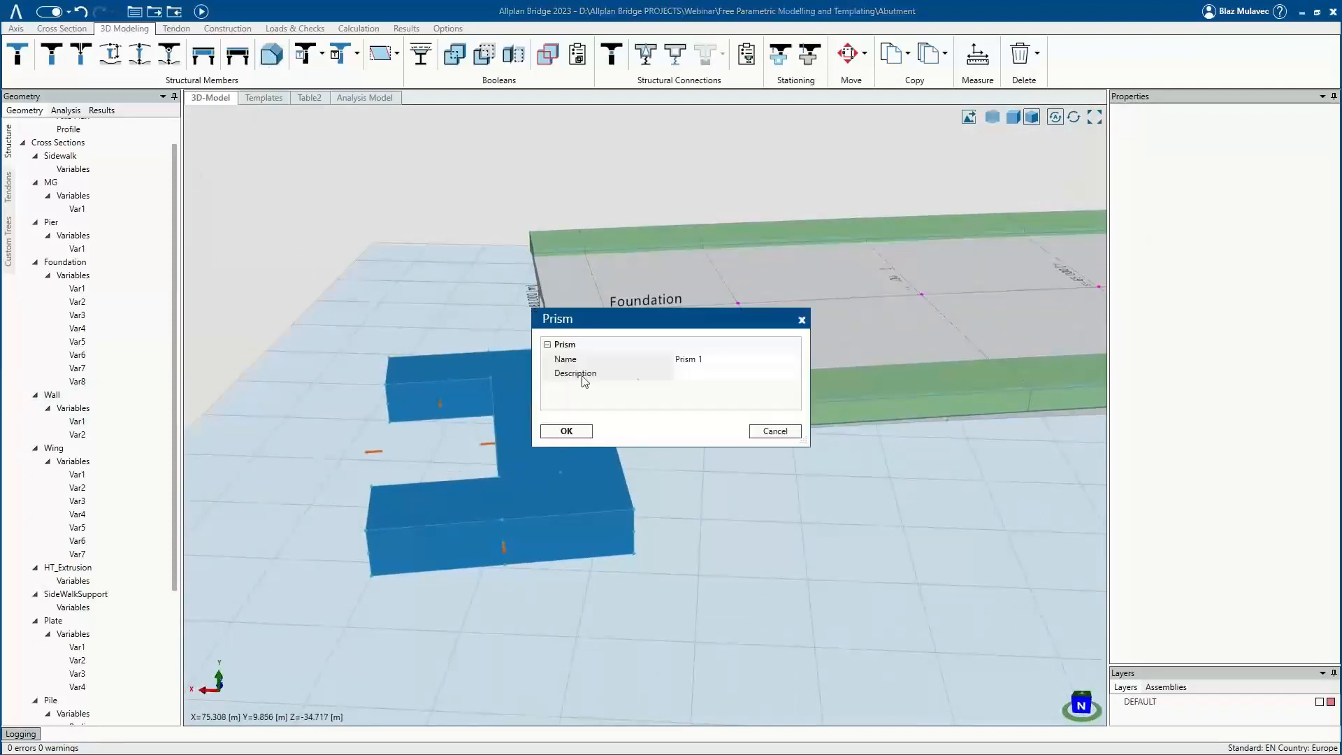
Create a prism named Wall 1 with the Wall cross section between the Foundation's docking points P10-1 and P11-1.
{"action": "left_click_drag", "start_coordinate": [712, 359], "coordinate": [571, 361]}
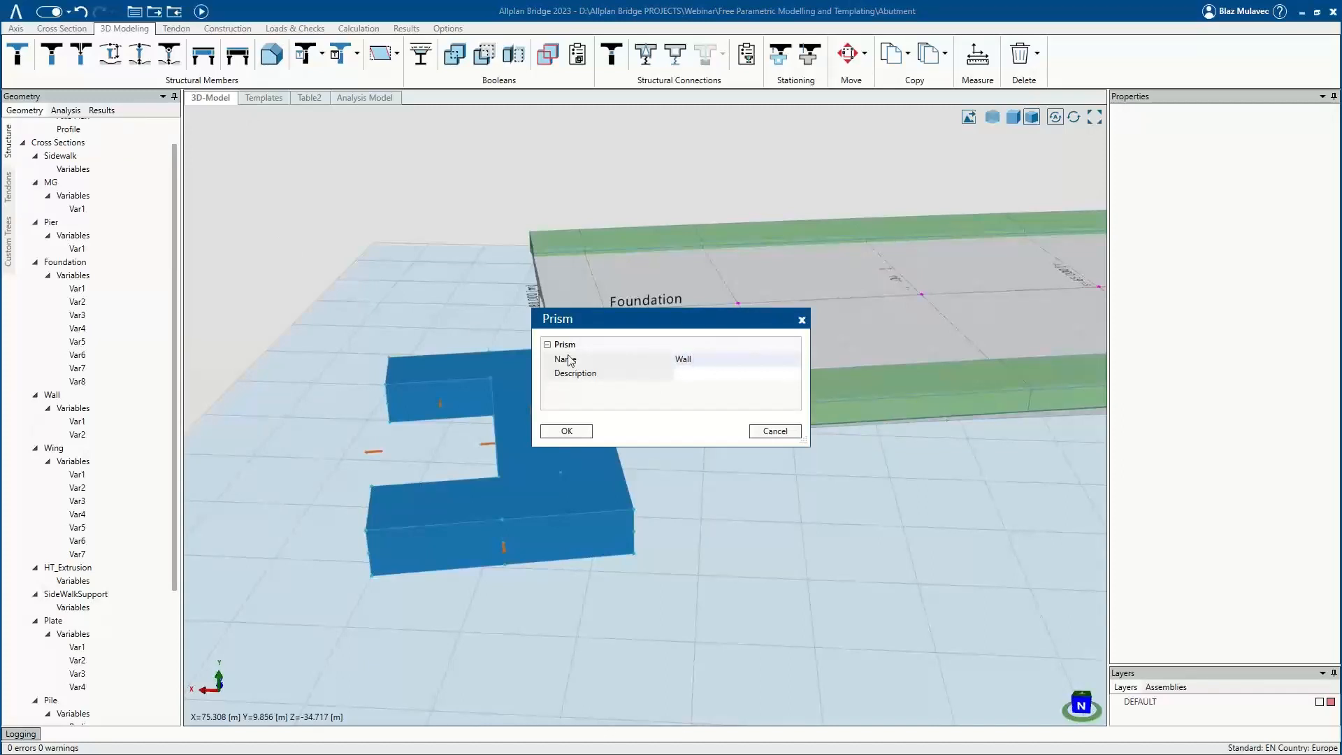
{"action": "left_click", "coordinate": [566, 432]}
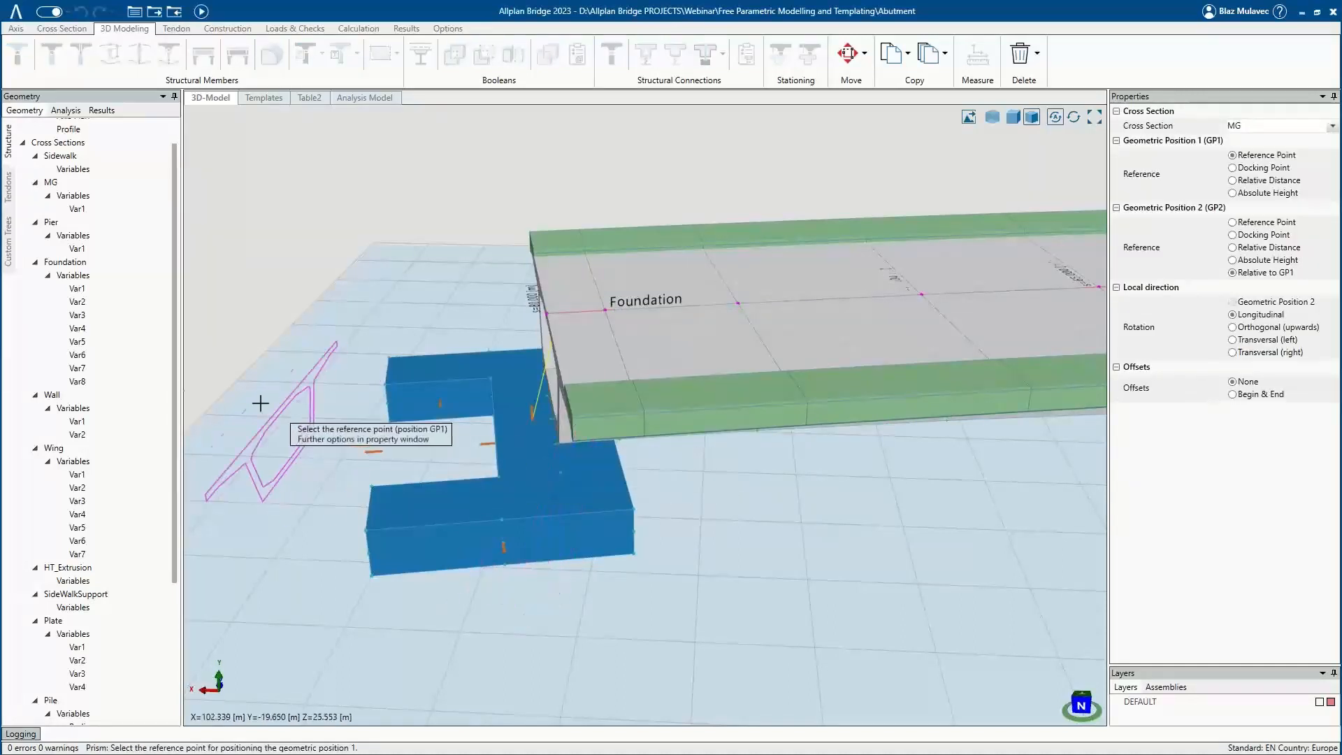
{"action": "left_click", "coordinate": [159, 395]}
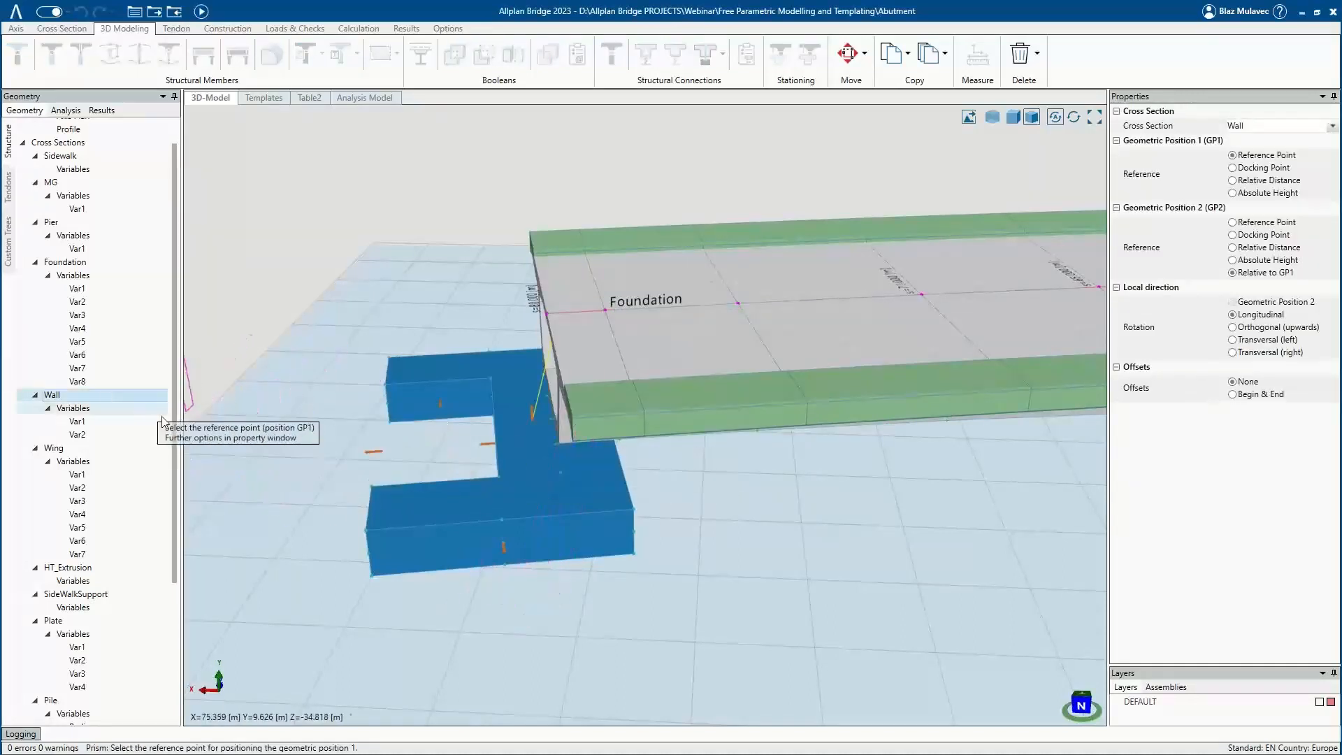
{"action": "left_click", "coordinate": [1234, 168]}
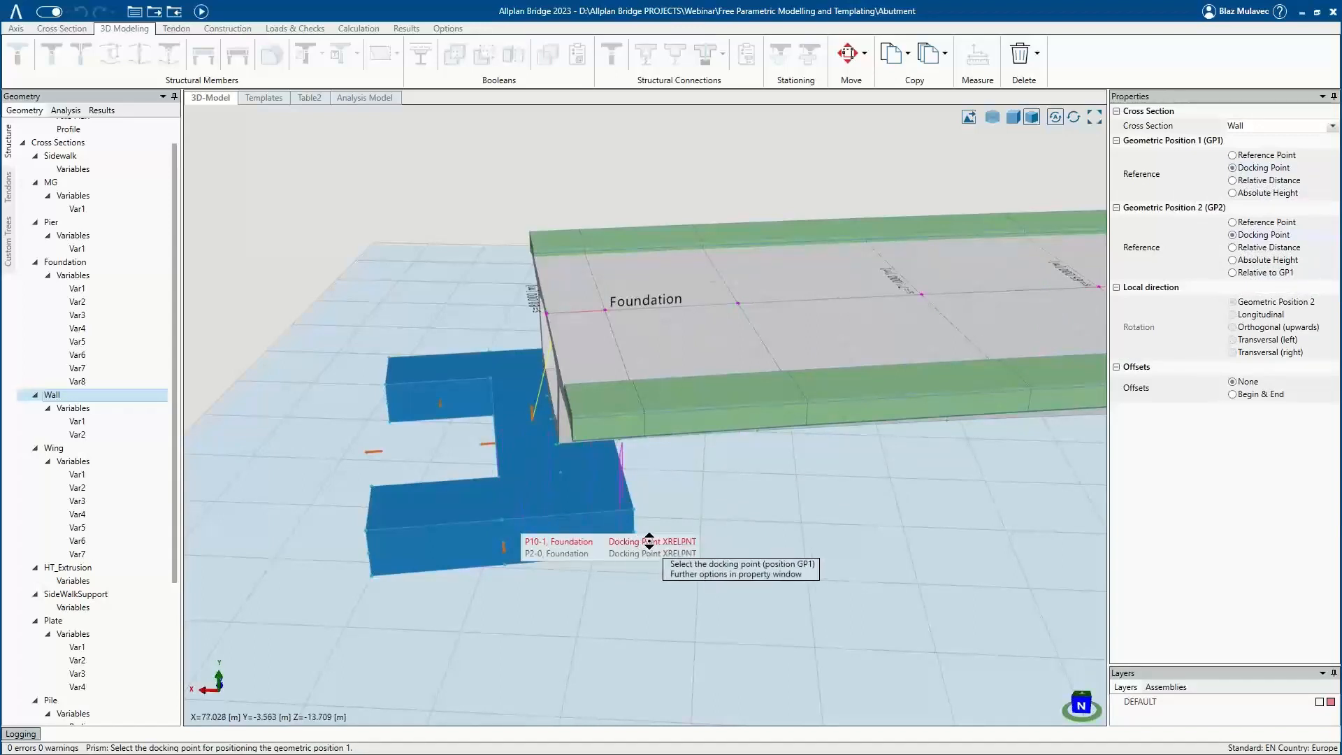
{"action": "left_click", "coordinate": [645, 542]}
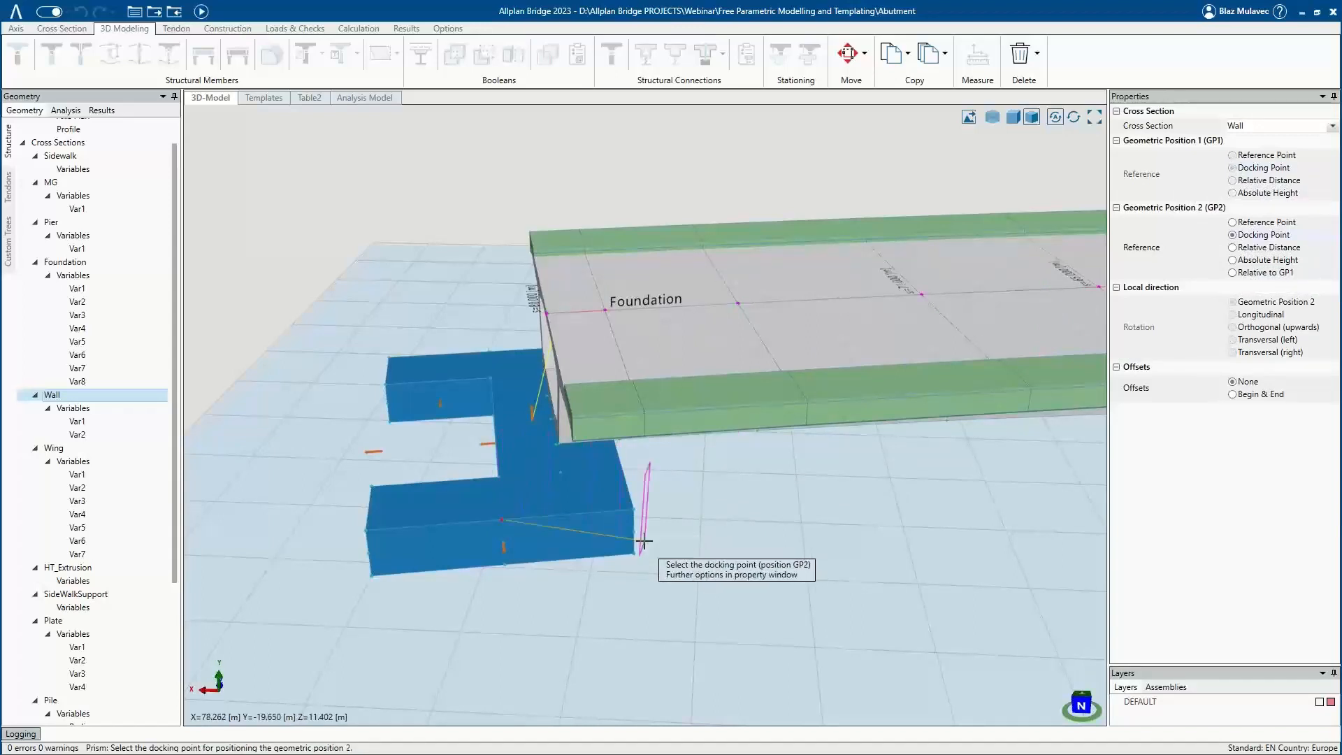
{"action": "left_click", "coordinate": [490, 346]}
Raise Wall 1 to a height of 3 m by snapping its Var1 slider to the axis point at the girder end.
{"action": "middle_click_drag", "start_coordinate": [479, 399], "coordinate": [581, 372]}
{"action": "scroll", "coordinate": [543, 391], "scroll_direction": "up", "scroll_amount": 5}
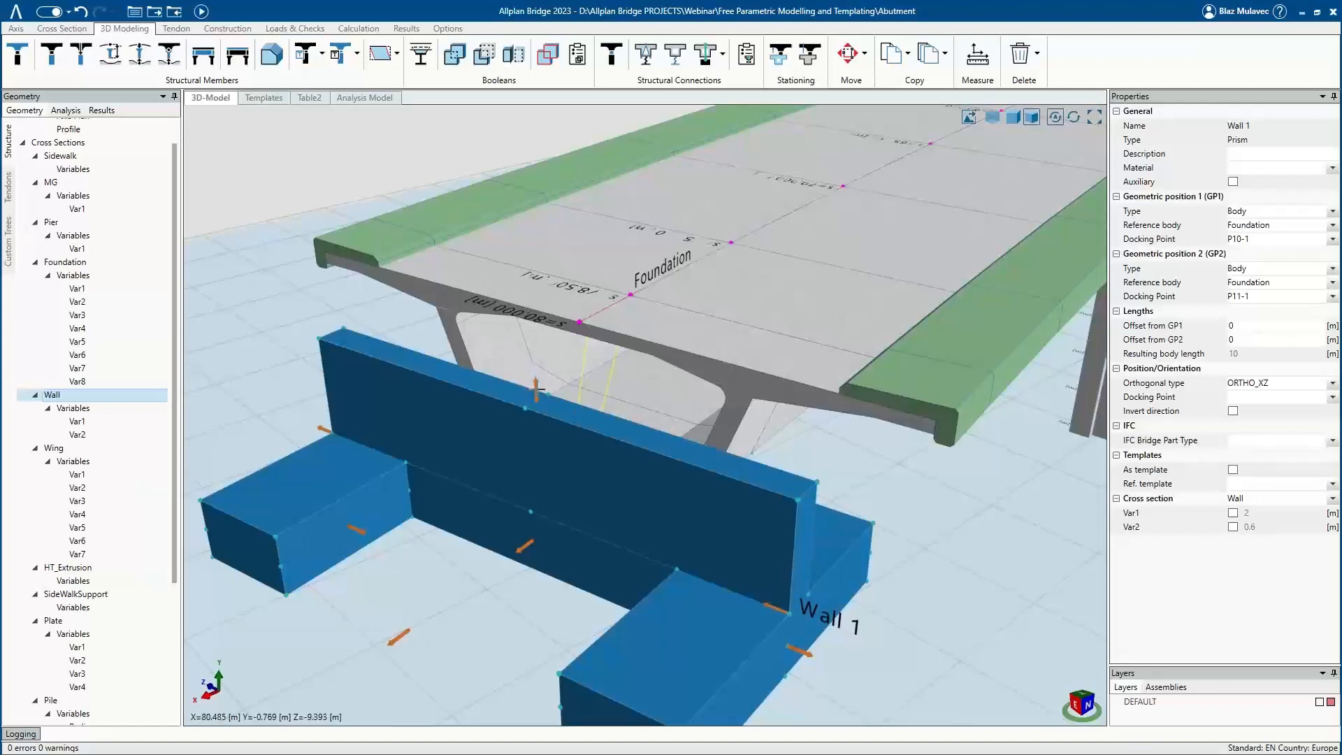
{"action": "left_click", "coordinate": [538, 389]}
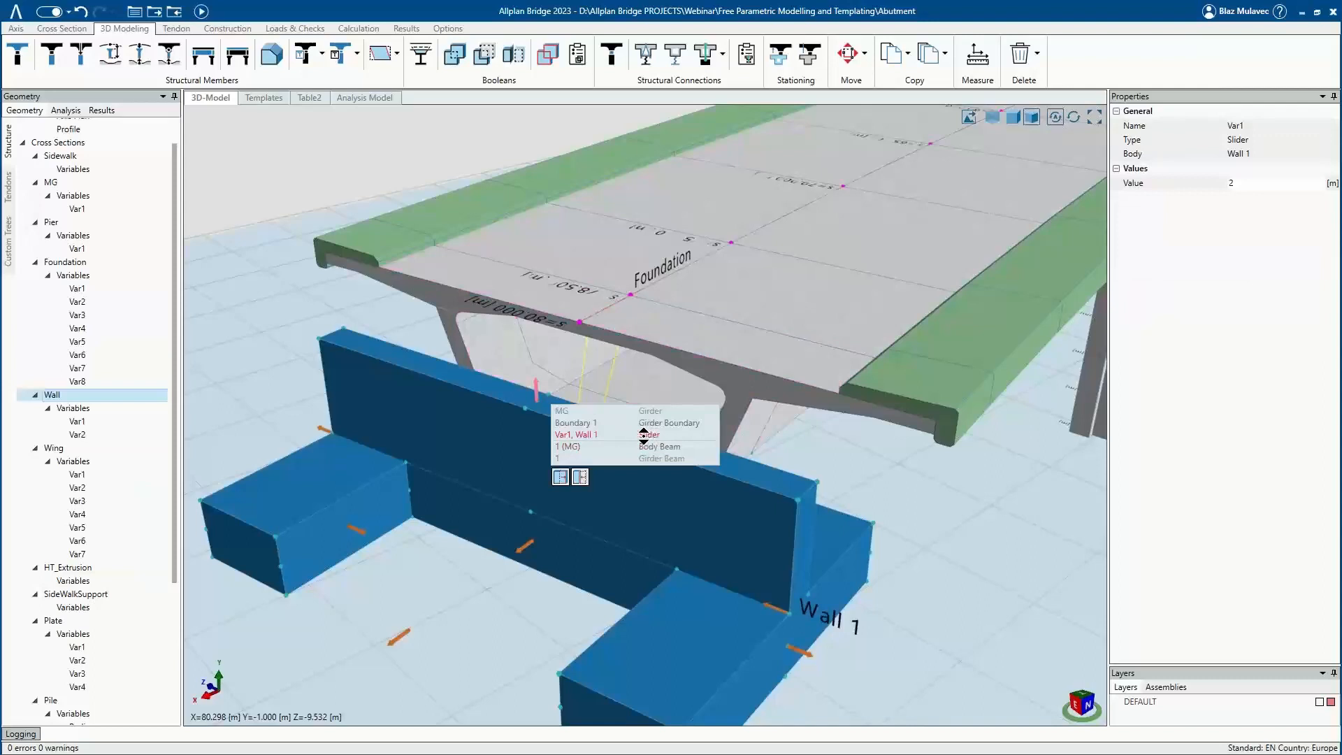
{"action": "left_click", "coordinate": [642, 435]}
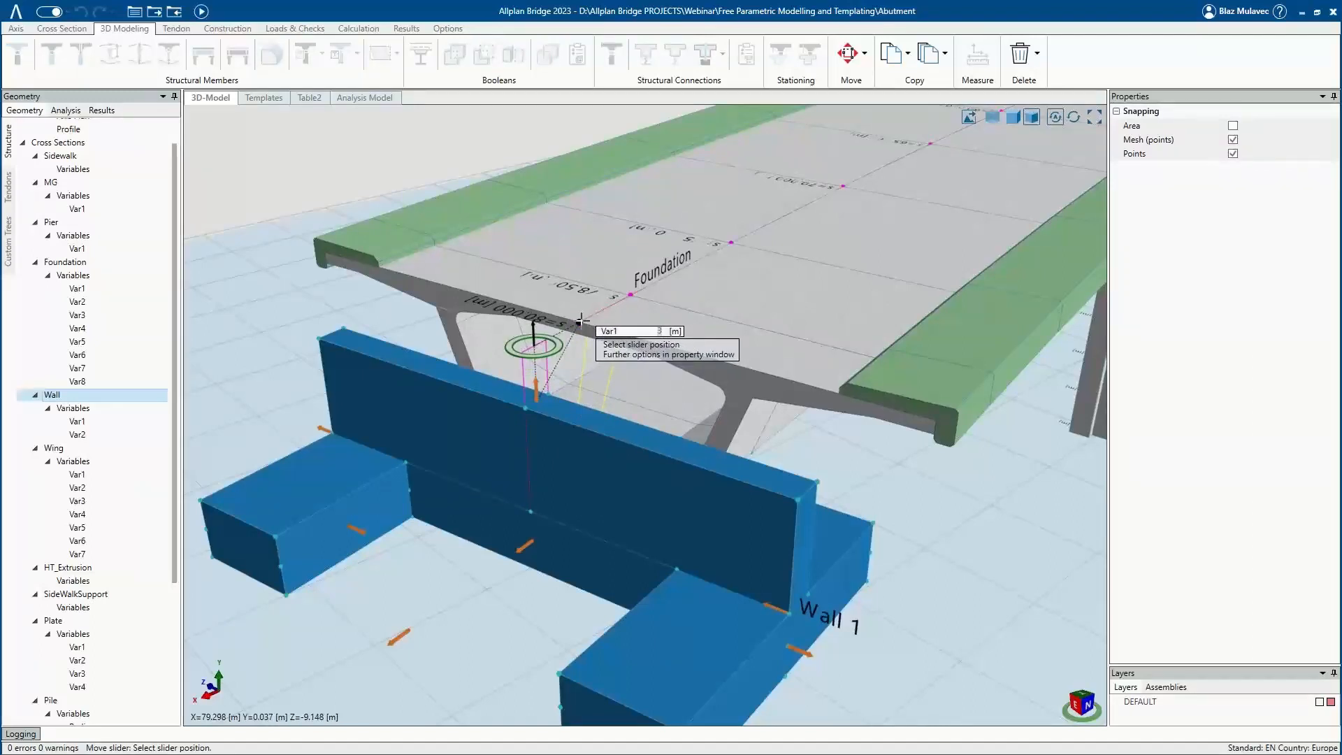
{"action": "left_click", "coordinate": [581, 321]}
Hide the bridge girder so that only the foundation and wall prisms are displayed.
{"action": "mouse_move", "coordinate": [600, 421]}
{"action": "middle_mouse_down"}
{"action": "mouse_move", "coordinate": [575, 410]}
{"action": "mouse_move", "coordinate": [609, 366]}
{"action": "mouse_move", "coordinate": [620, 372]}
{"action": "mouse_move", "coordinate": [568, 372]}
{"action": "mouse_move", "coordinate": [441, 420]}
{"action": "mouse_move", "coordinate": [376, 427]}
{"action": "middle_mouse_up"}
{"action": "scroll", "coordinate": [336, 367], "scroll_direction": "down", "scroll_amount": 3}
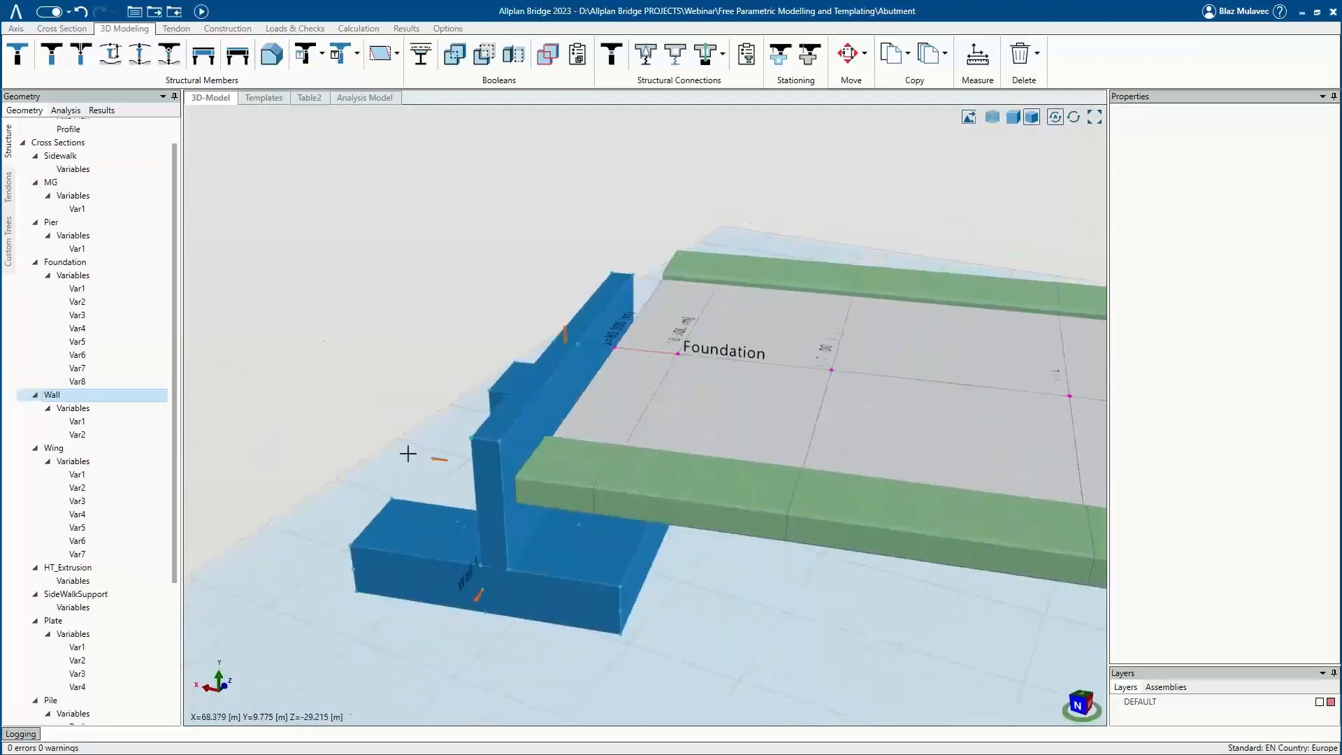
{"action": "middle_click_drag", "start_coordinate": [491, 549], "coordinate": [418, 456]}
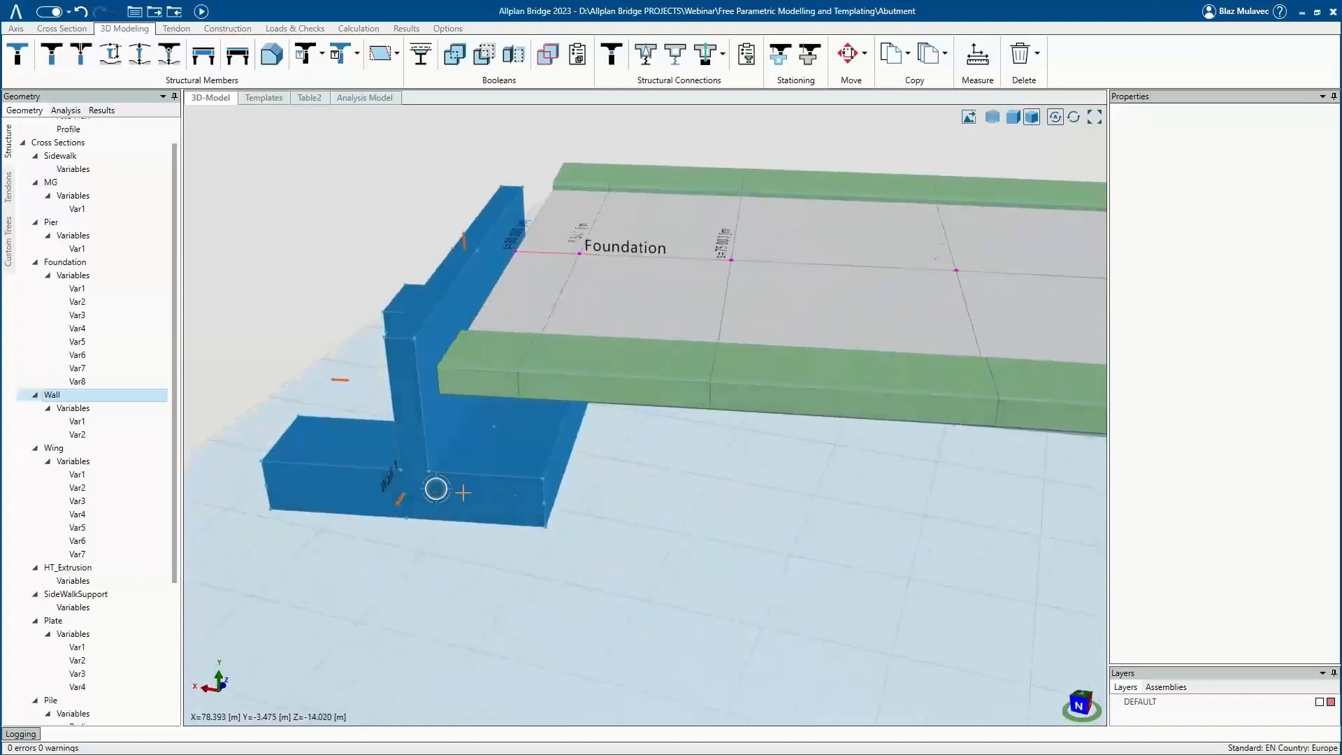
{"action": "right_click", "coordinate": [635, 465]}
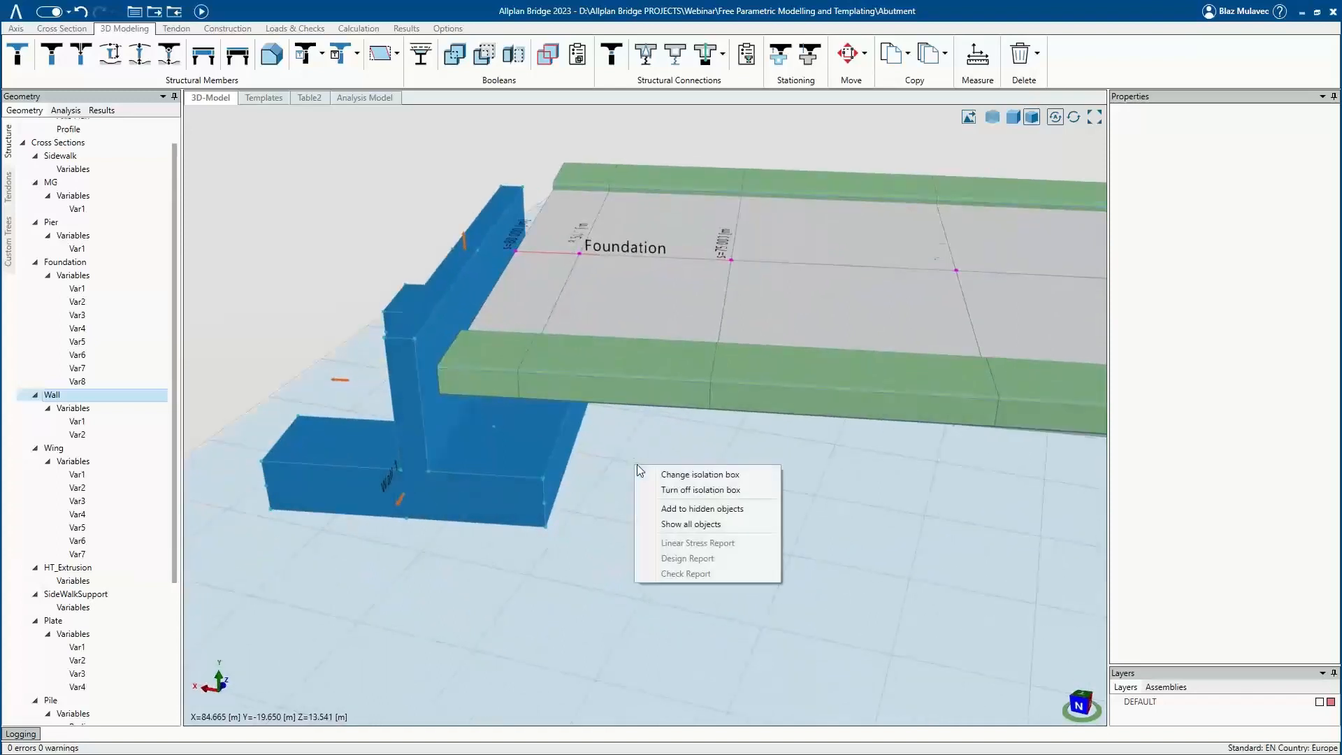
{"action": "left_click", "coordinate": [702, 510]}
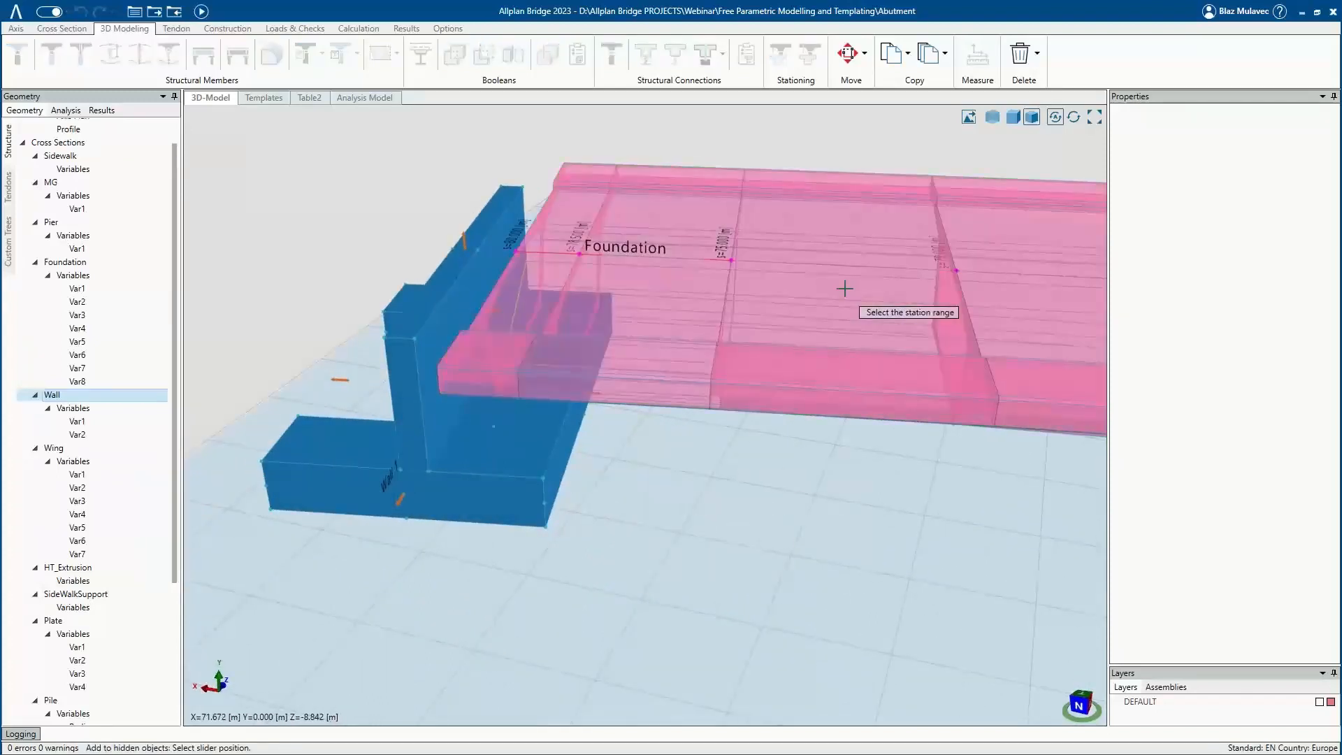
{"action": "left_click", "coordinate": [844, 288]}
{"action": "middle_click_drag", "start_coordinate": [656, 362], "coordinate": [802, 433]}
{"action": "middle_click_drag", "start_coordinate": [680, 483], "coordinate": [655, 503], "text": "shift"}
{"action": "middle_click_drag", "start_coordinate": [655, 505], "coordinate": [585, 477]}
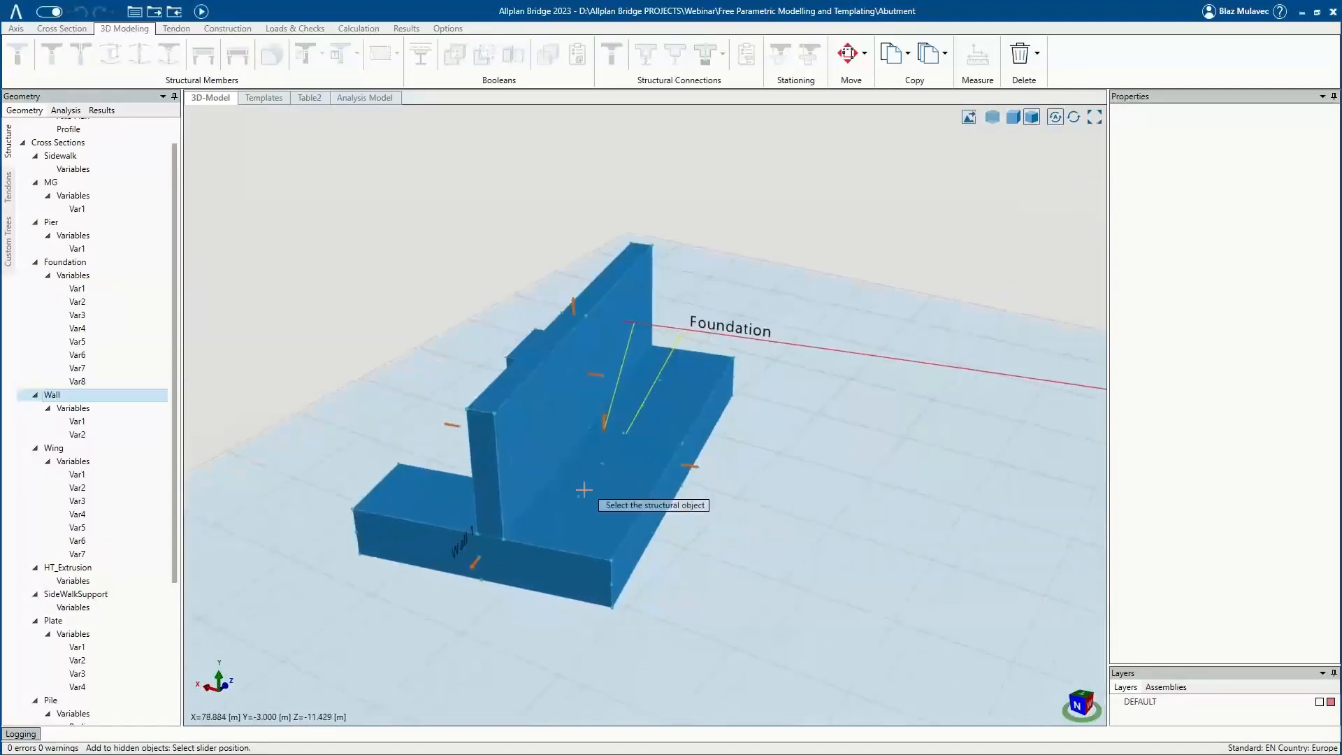
{"action": "scroll", "coordinate": [584, 490], "scroll_direction": "up", "scroll_amount": 3}
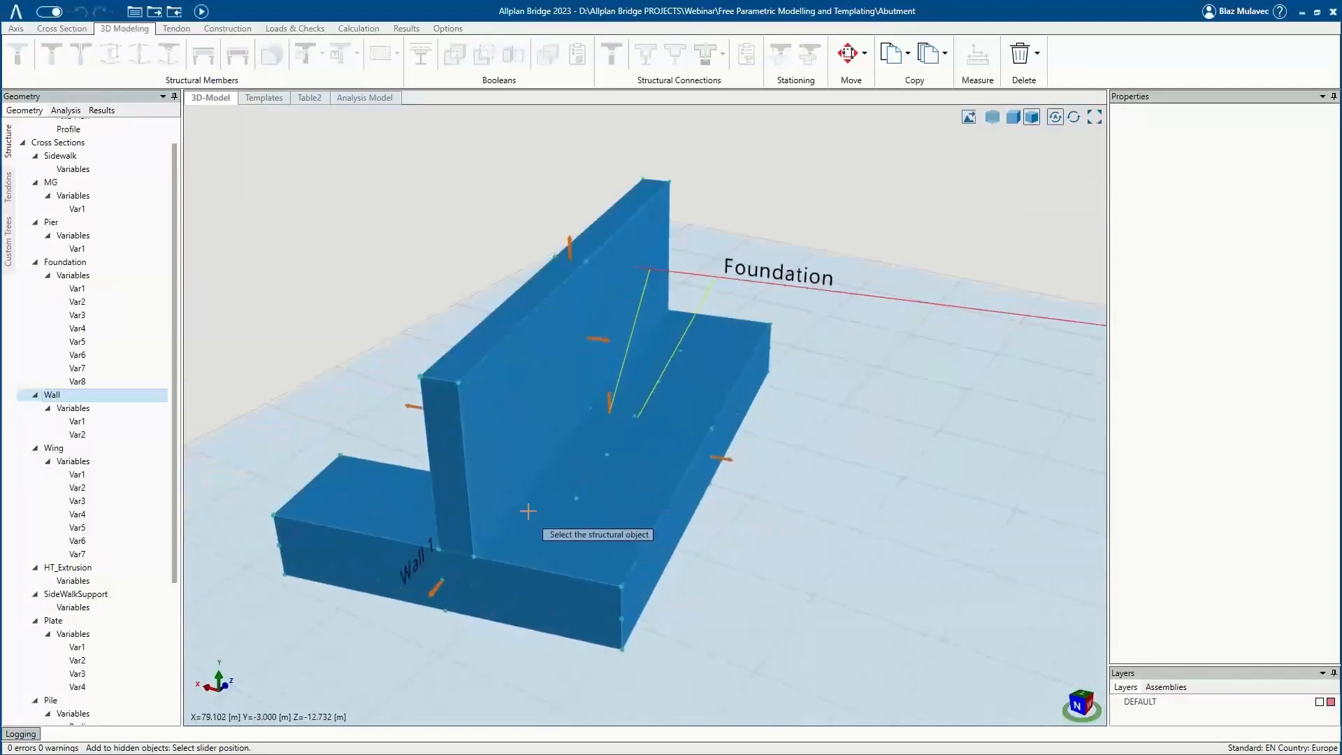
{"action": "key", "text": "Escape"}
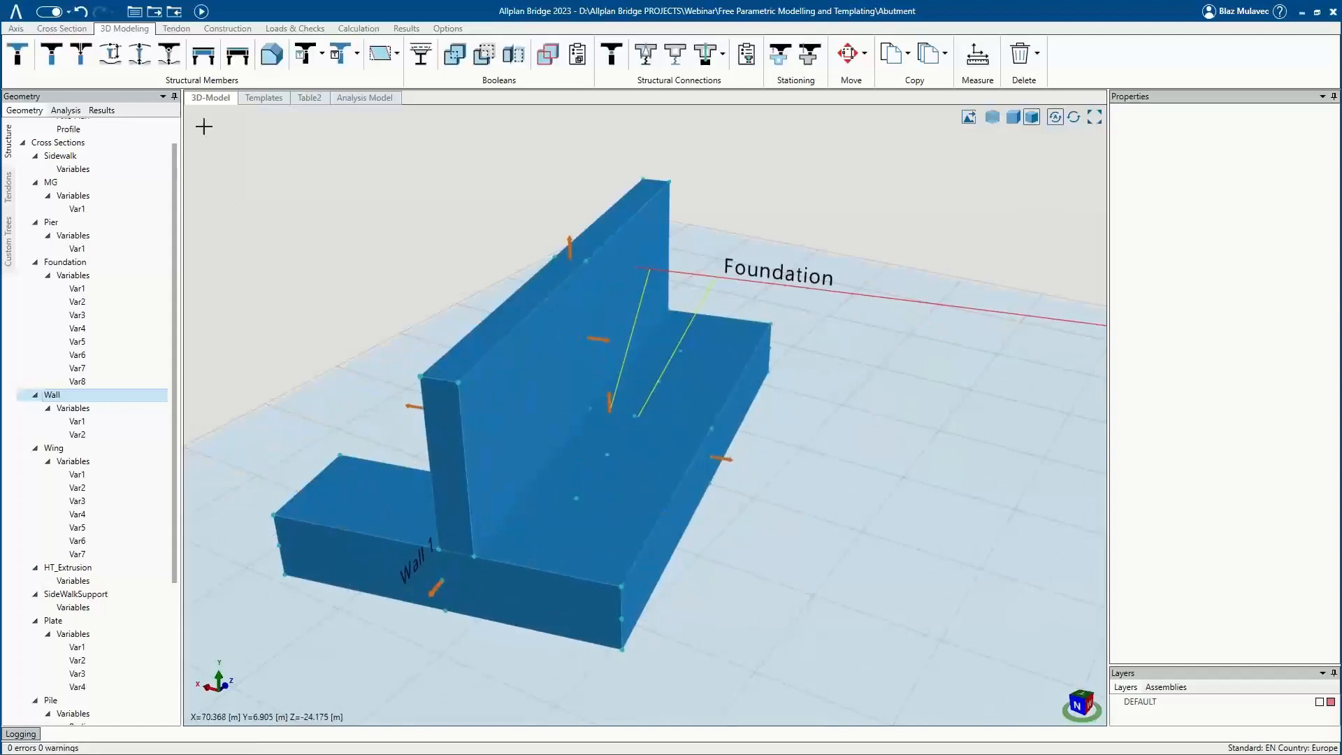
Copy Wall 1 as Wall 1-1, including transformations, from Foundation docking point P1-1 to Wall 1 docking point P3-0.
{"action": "scroll", "coordinate": [114, 507], "scroll_direction": "down", "scroll_amount": 5}
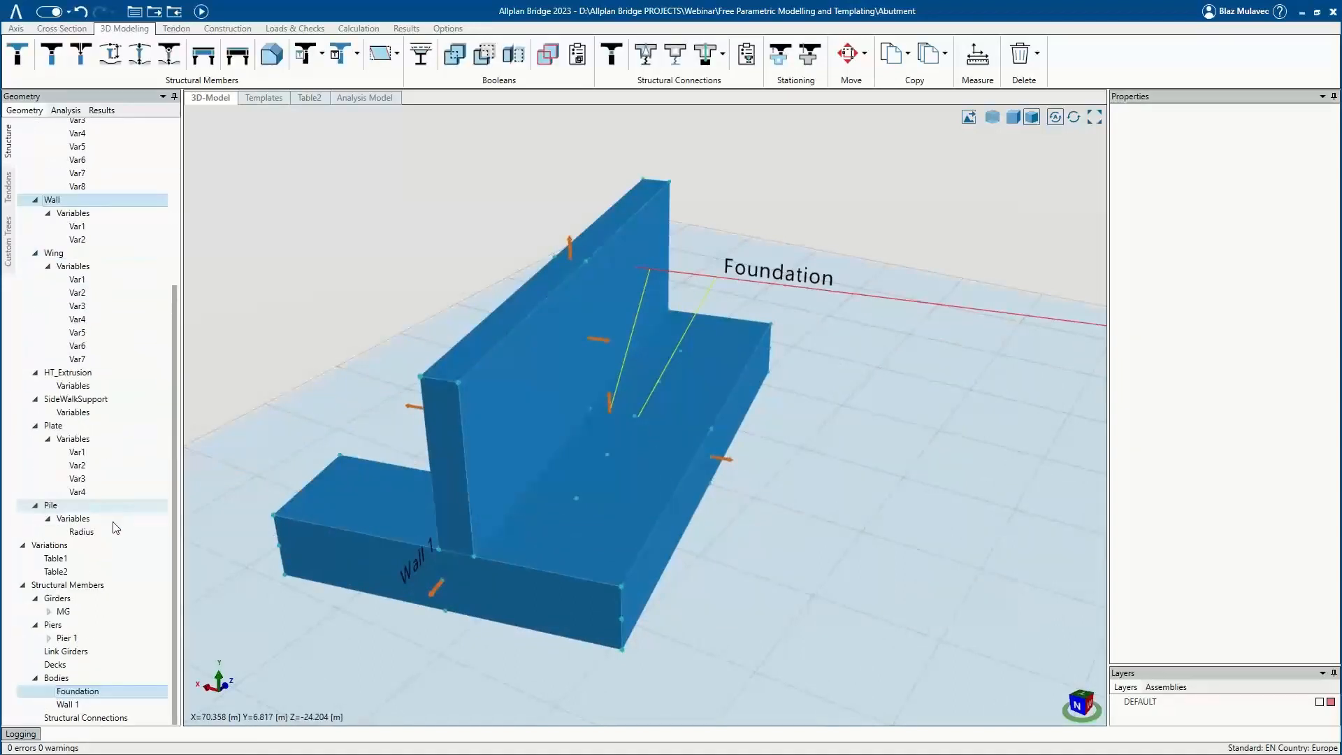
{"action": "left_click", "coordinate": [68, 704]}
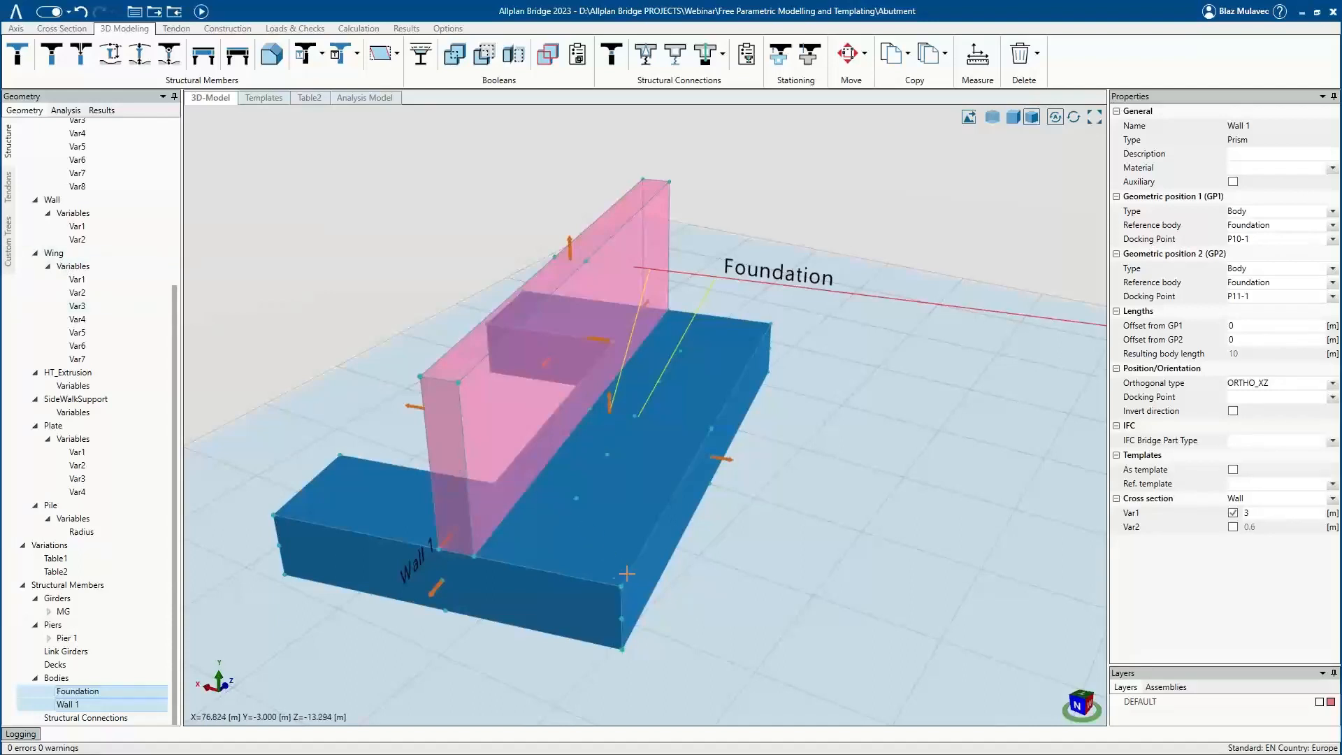
{"action": "right_click", "coordinate": [80, 705]}
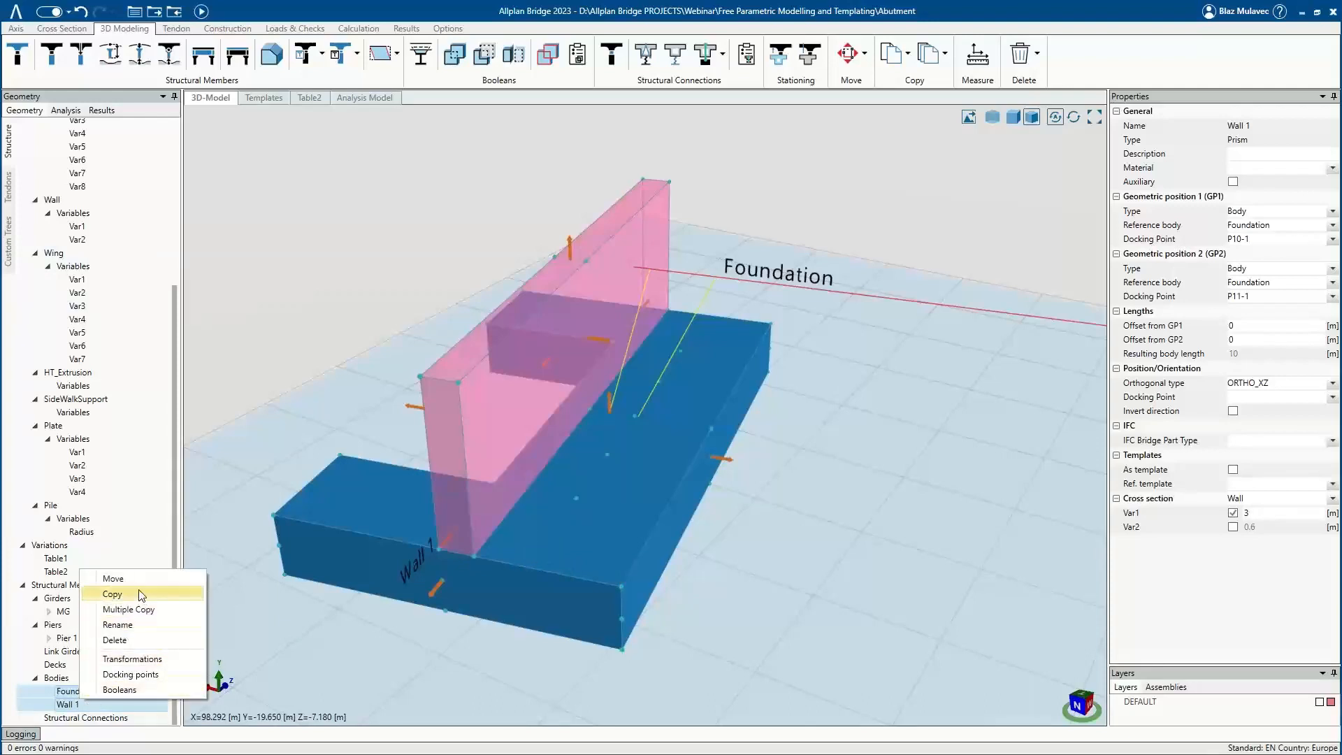
{"action": "left_click", "coordinate": [112, 594]}
{"action": "left_click", "coordinate": [701, 361]}
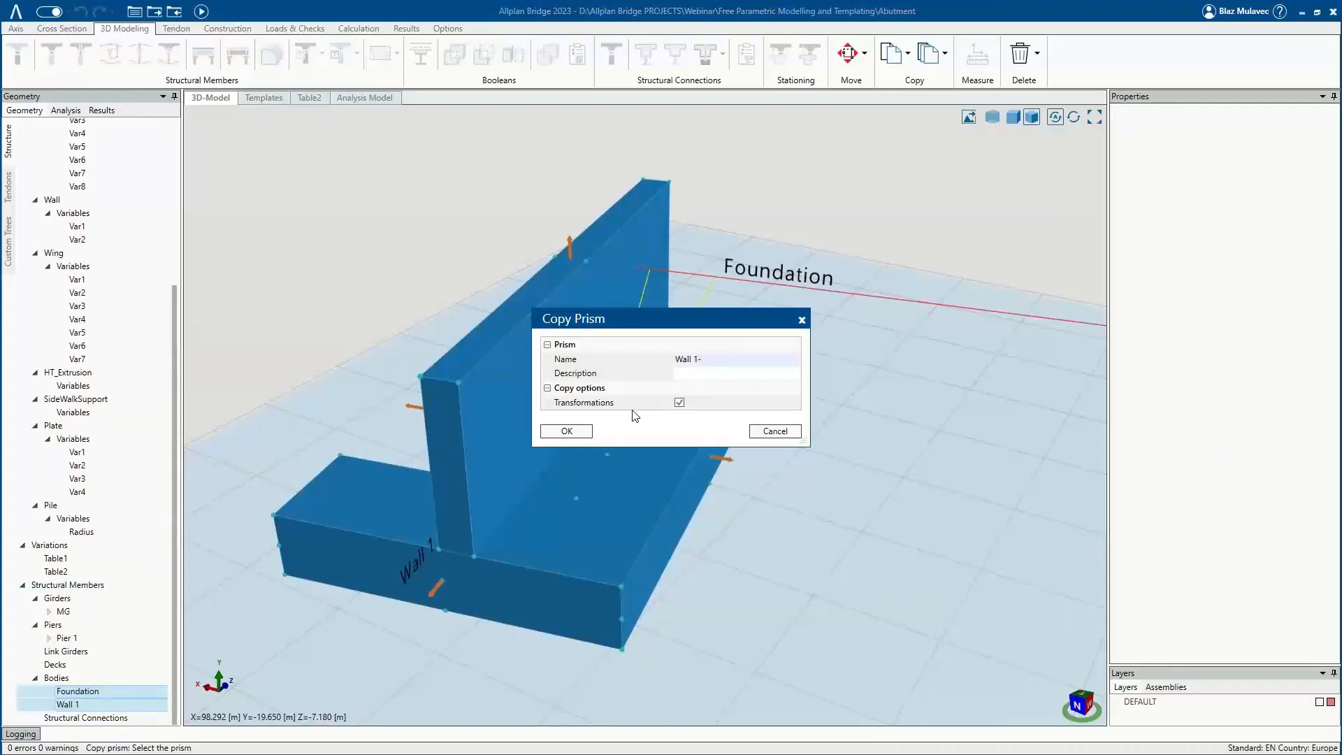
{"action": "left_click", "coordinate": [566, 432]}
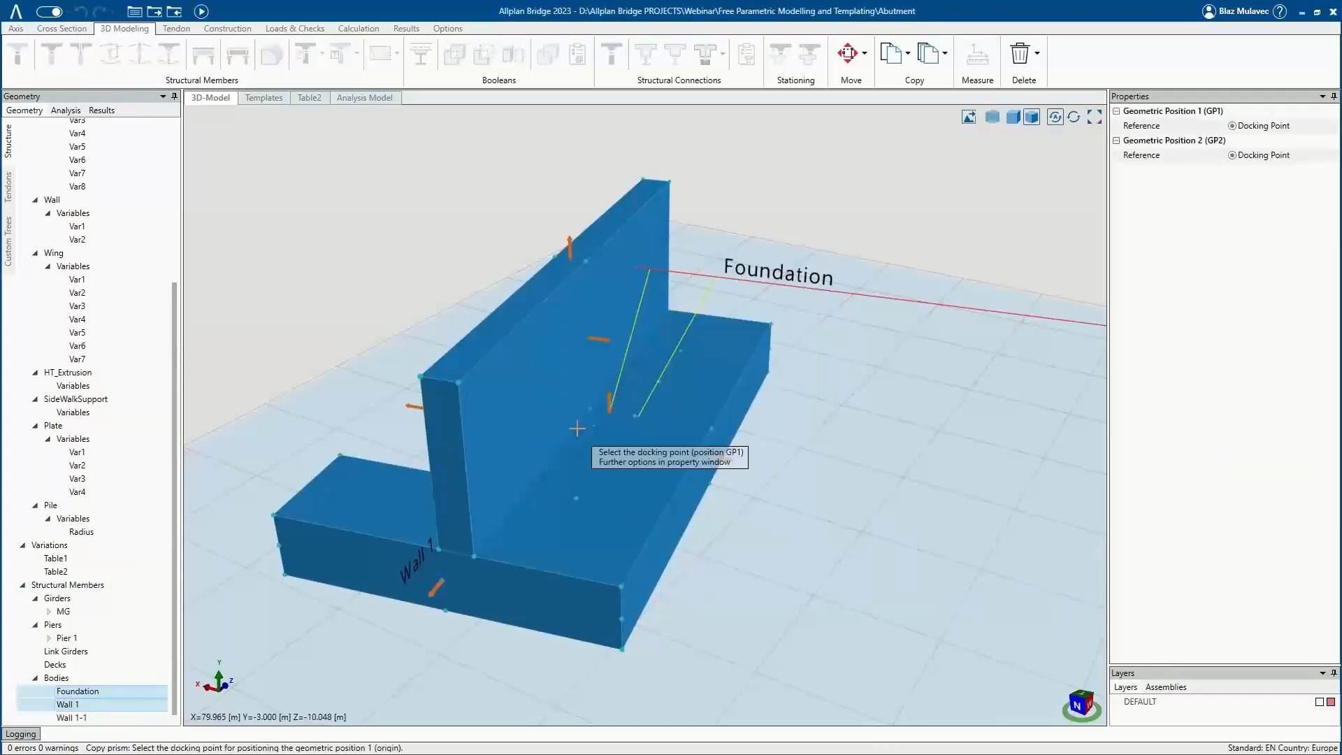
{"action": "middle_click_drag", "start_coordinate": [639, 400], "coordinate": [550, 517]}
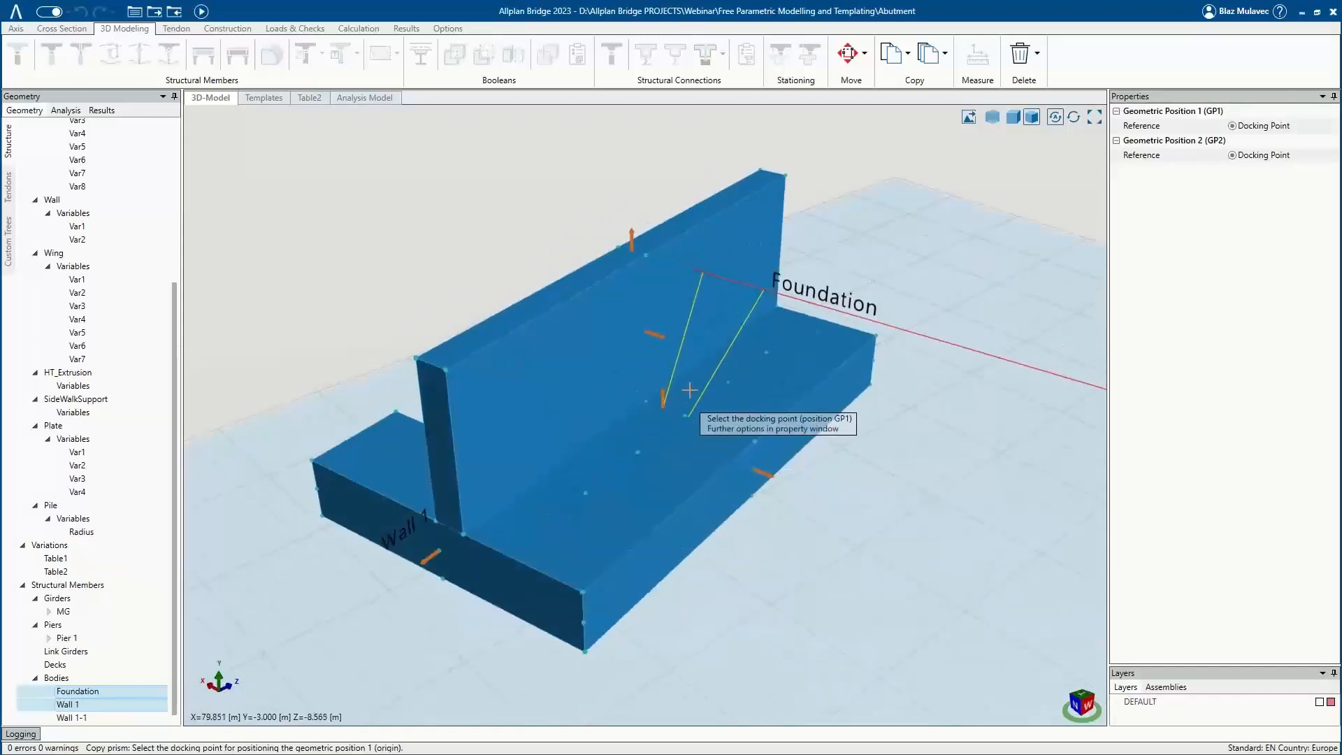
{"action": "left_click", "coordinate": [581, 592]}
{"action": "left_click", "coordinate": [463, 534]}
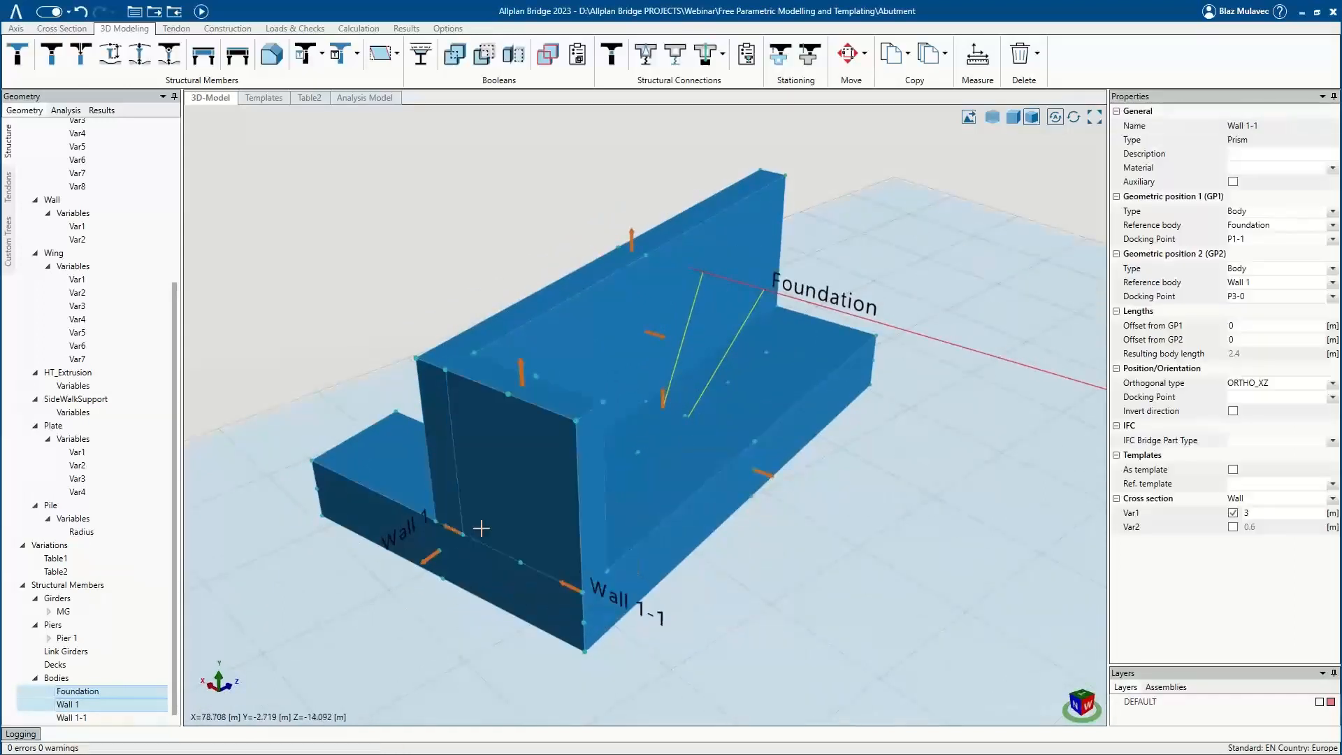
Multiple-copy Wall 1 with prefix "Wall 1-", placing Wall 1-2 at the foundation's opposite end and Wall 1-3 along its bridge-side edge to close the box.
{"action": "middle_click_drag", "start_coordinate": [589, 477], "coordinate": [467, 474]}
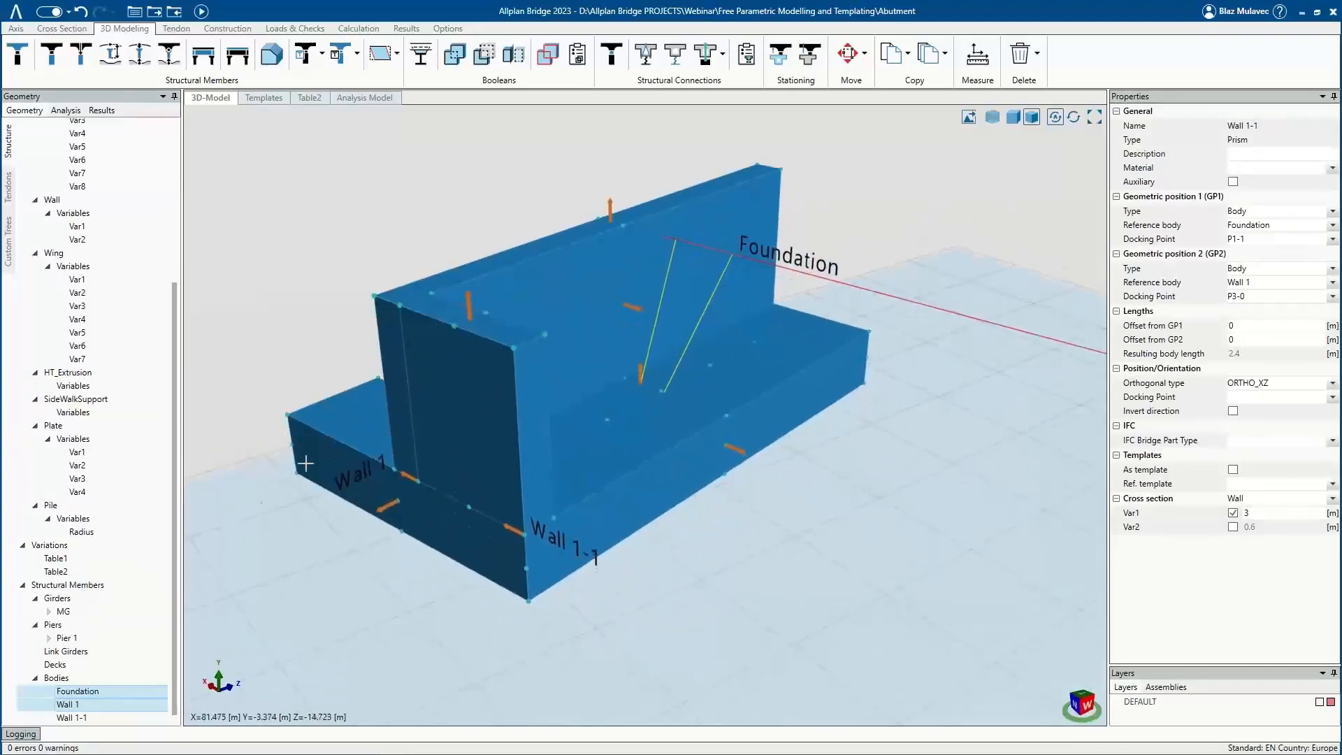
{"action": "right_click", "coordinate": [85, 708]}
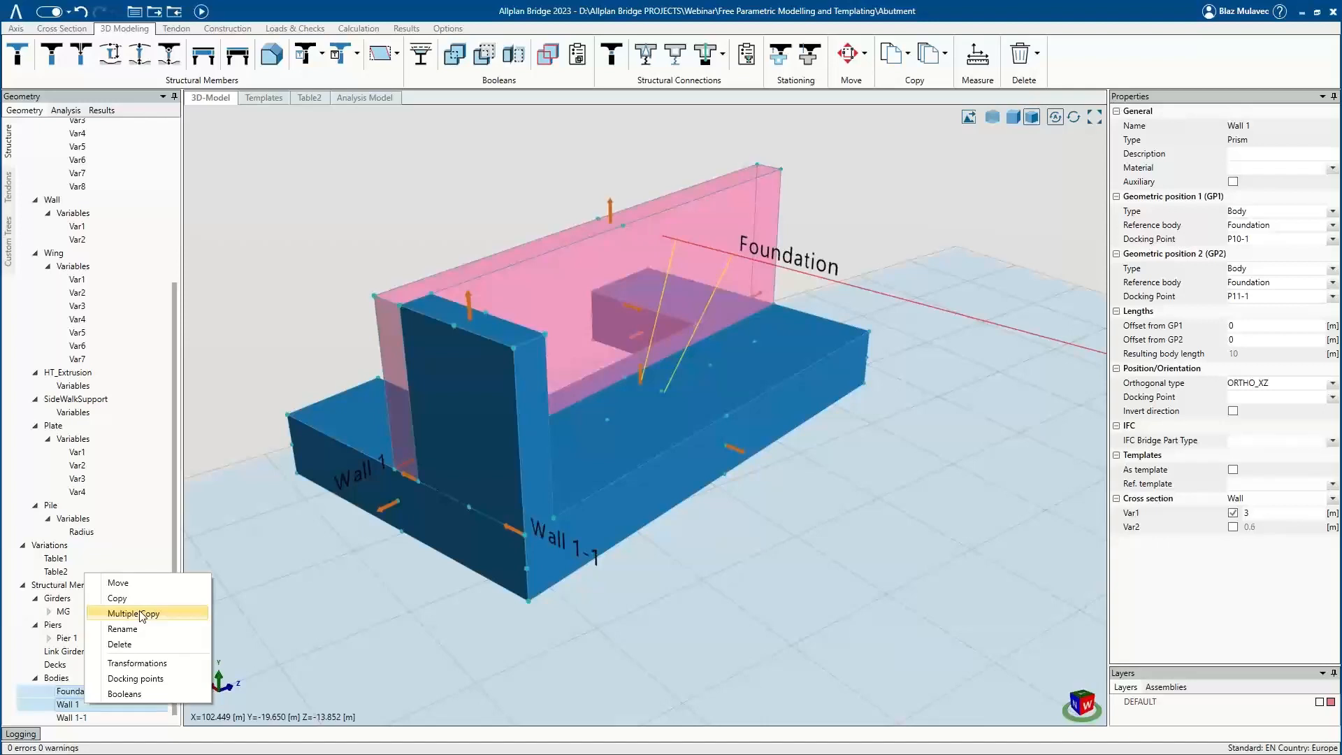
{"action": "left_click", "coordinate": [196, 615]}
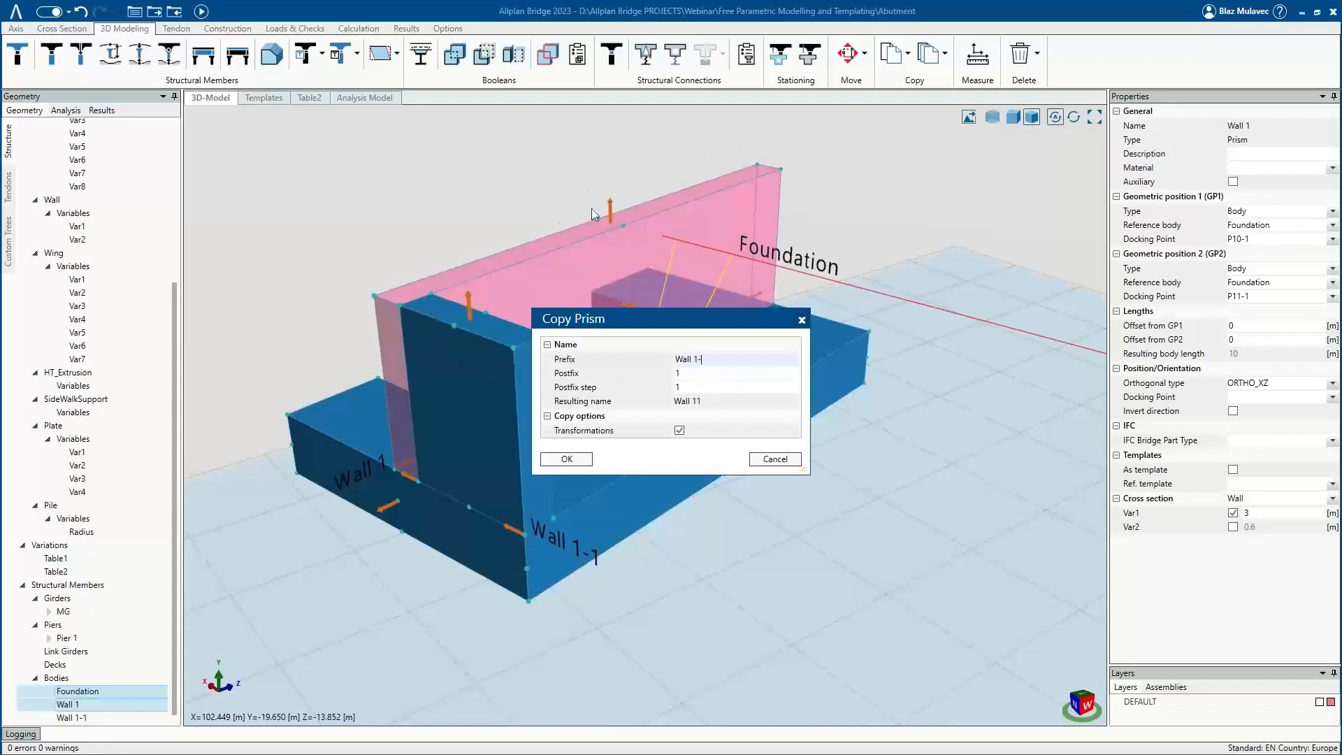
{"action": "left_click", "coordinate": [566, 459]}
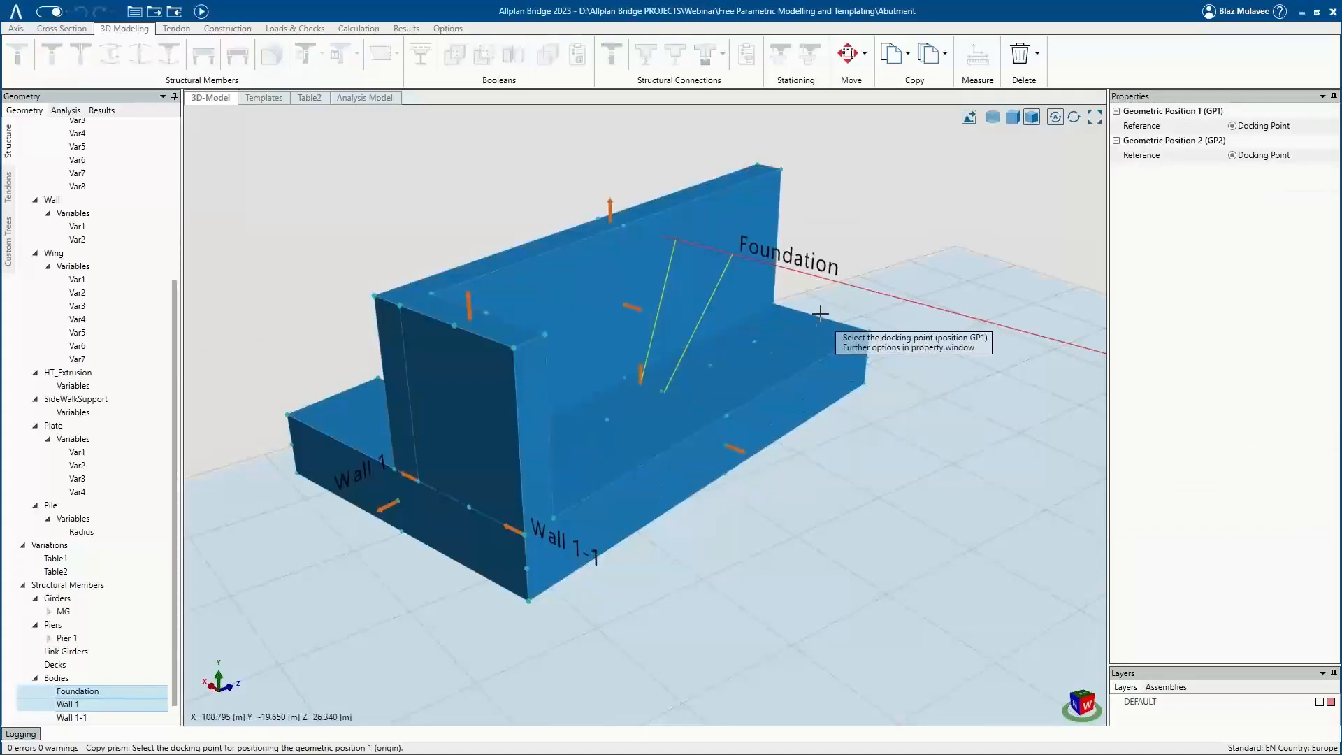
{"action": "left_click", "coordinate": [870, 328]}
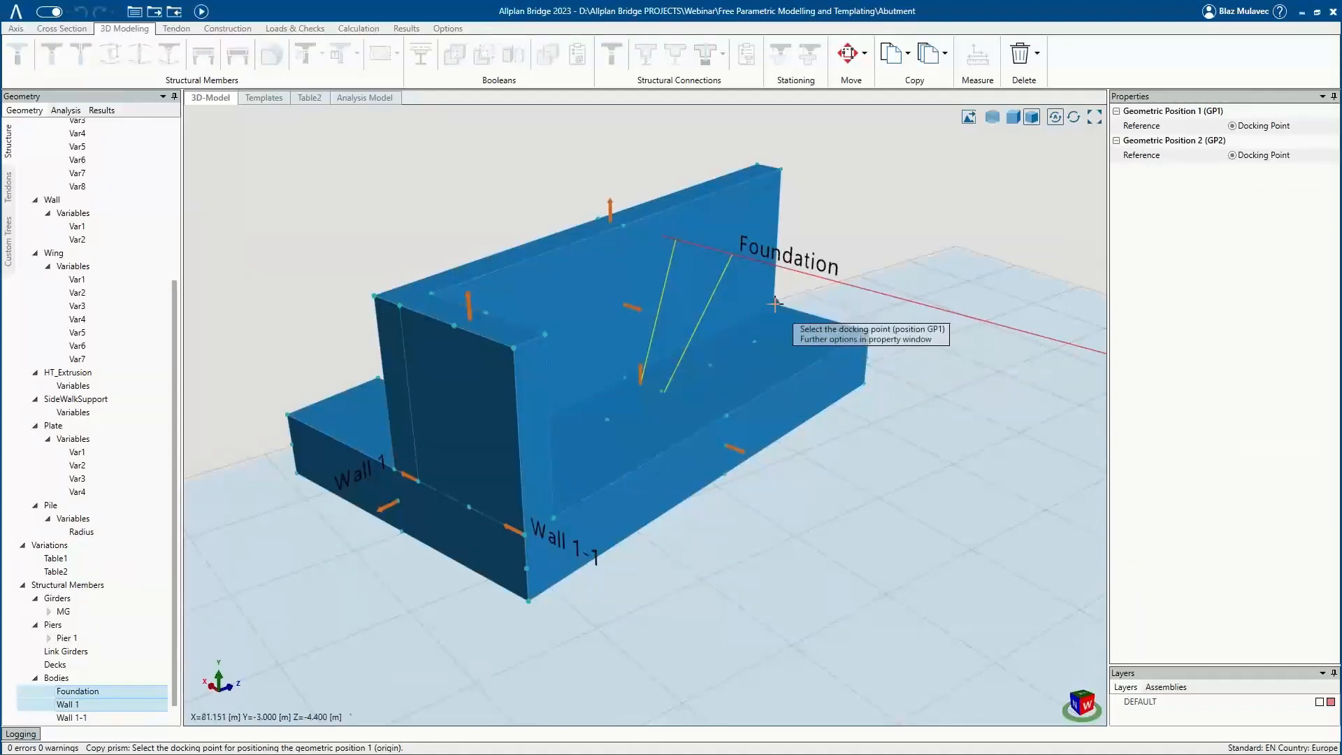
{"action": "left_click", "coordinate": [868, 329]}
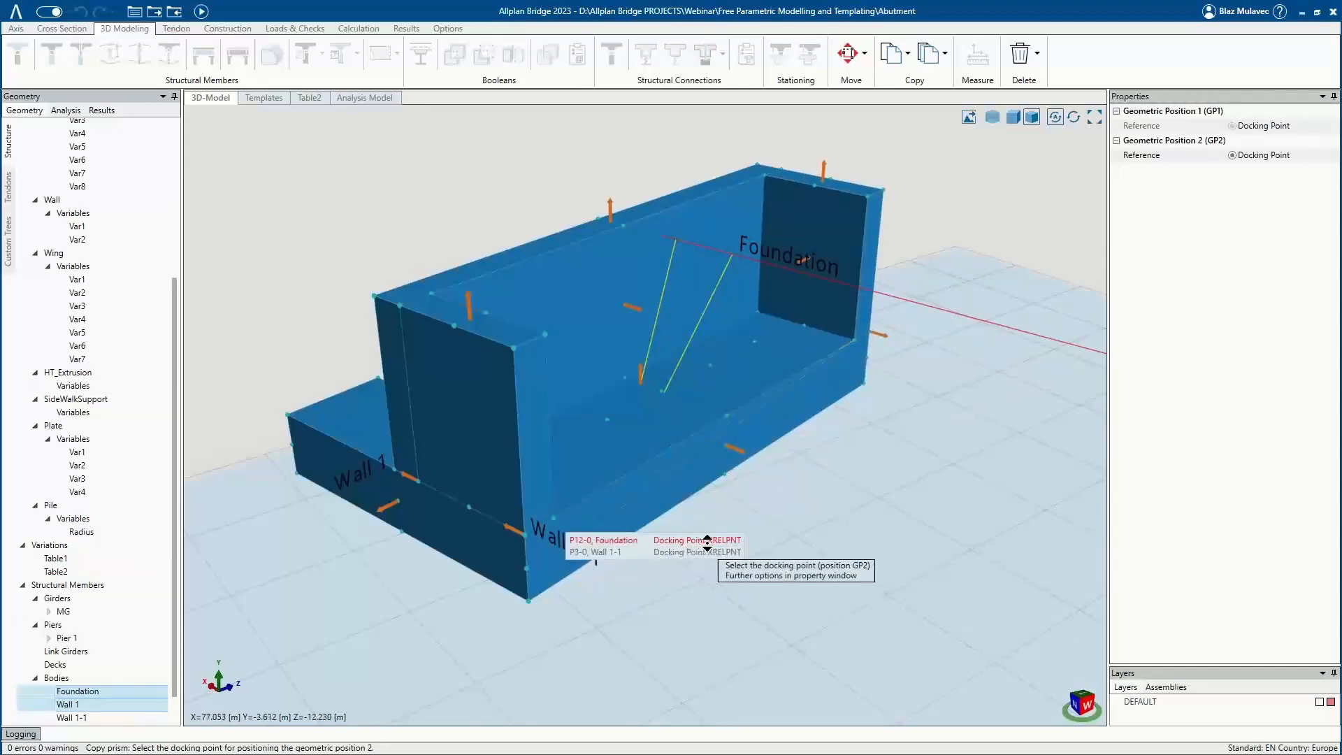
{"action": "left_click", "coordinate": [708, 541]}
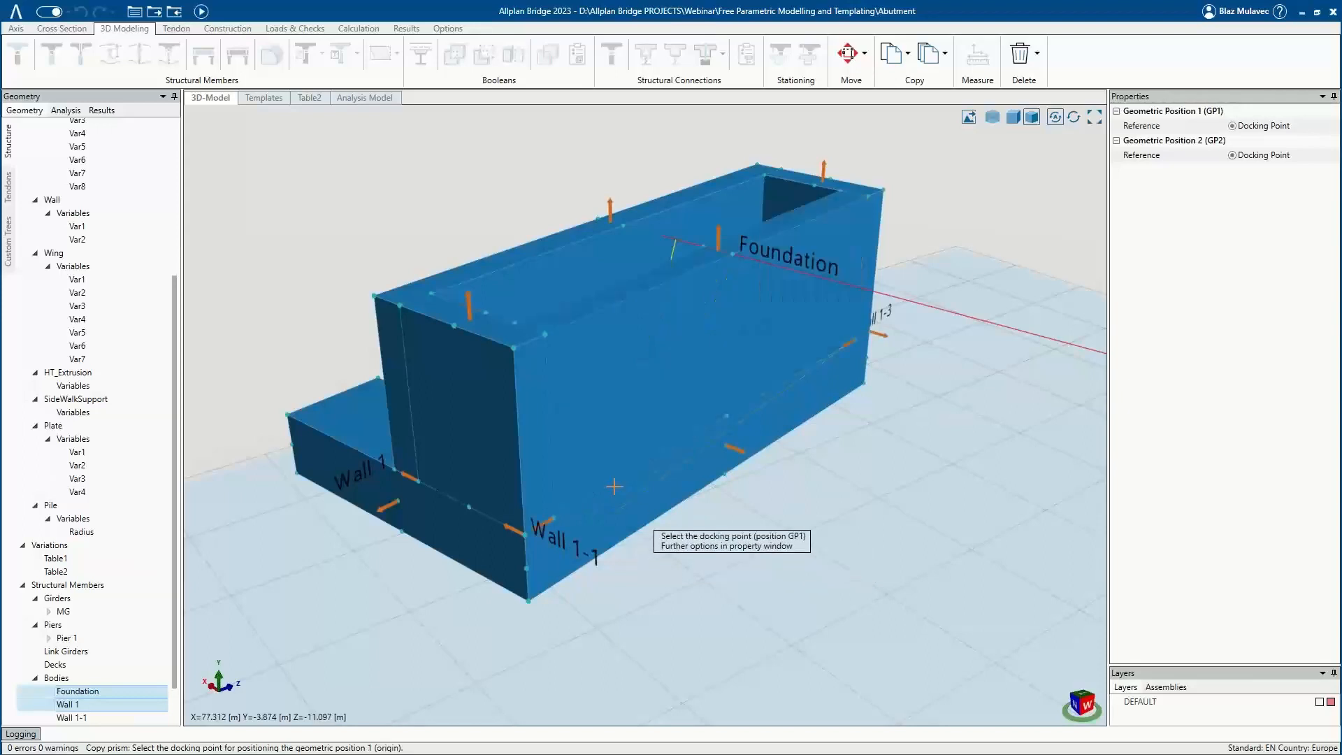
{"action": "left_click", "coordinate": [549, 449]}
With the model displayed transparently, create a prism named Door using the Wall cross section, from Wall 1-1 docking point P4-1 to P3-1.
{"action": "middle_click_drag", "start_coordinate": [568, 450], "coordinate": [646, 458]}
{"action": "middle_click_drag", "start_coordinate": [485, 405], "coordinate": [575, 406]}
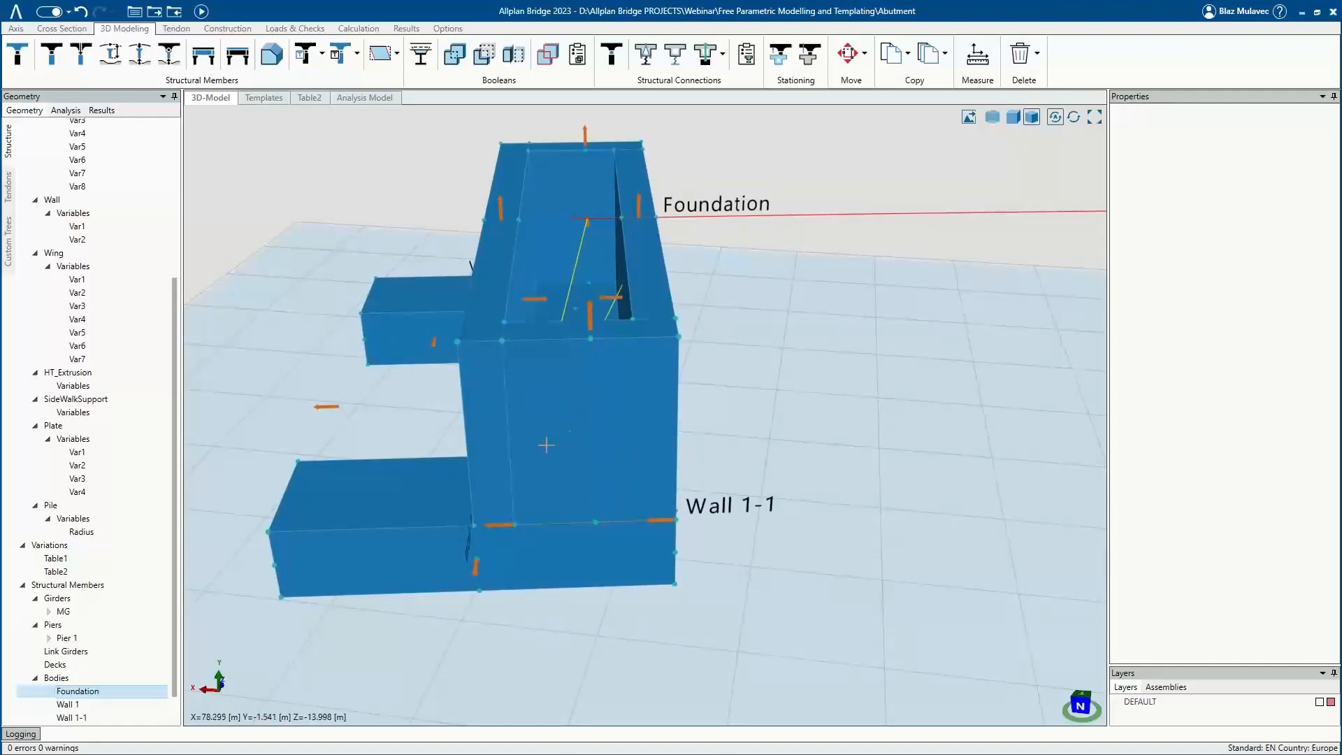
{"action": "left_click", "coordinate": [273, 62]}
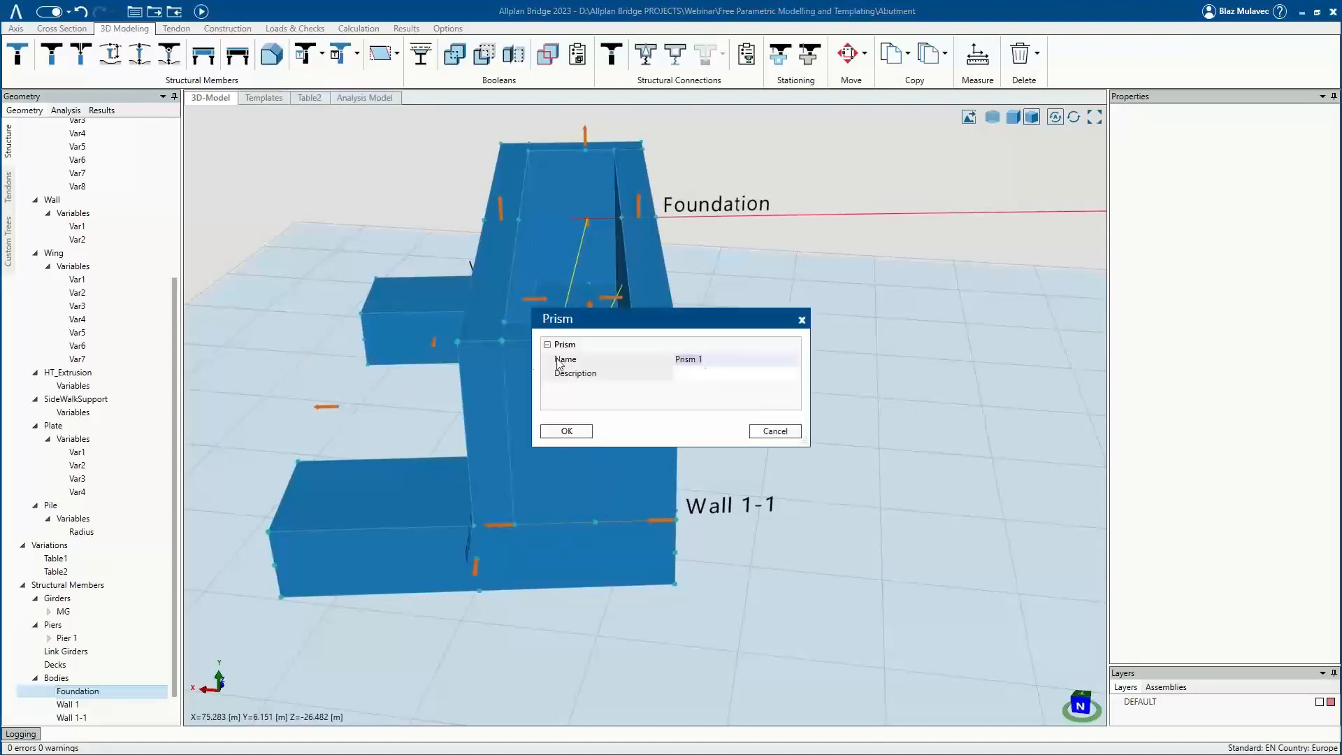
{"action": "type", "text": "Door"}
{"action": "left_click", "coordinate": [568, 432]}
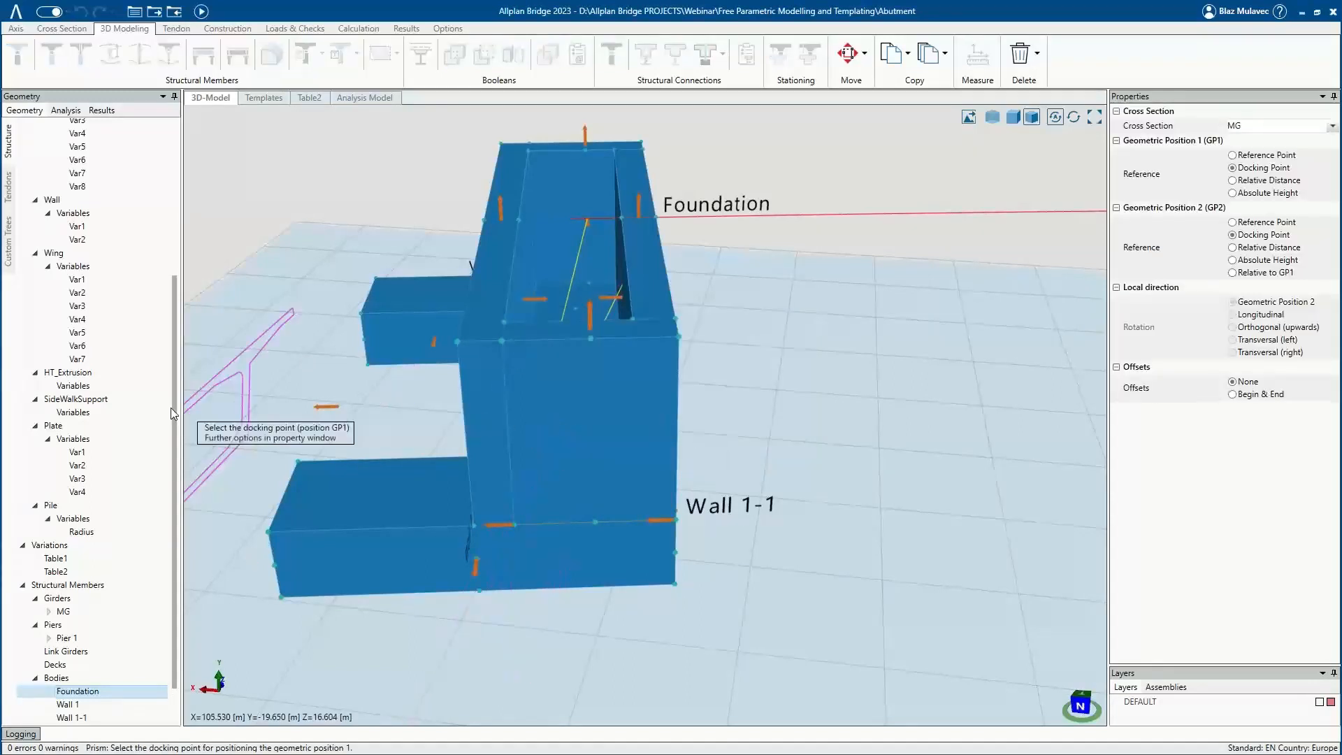
{"action": "left_click", "coordinate": [52, 200]}
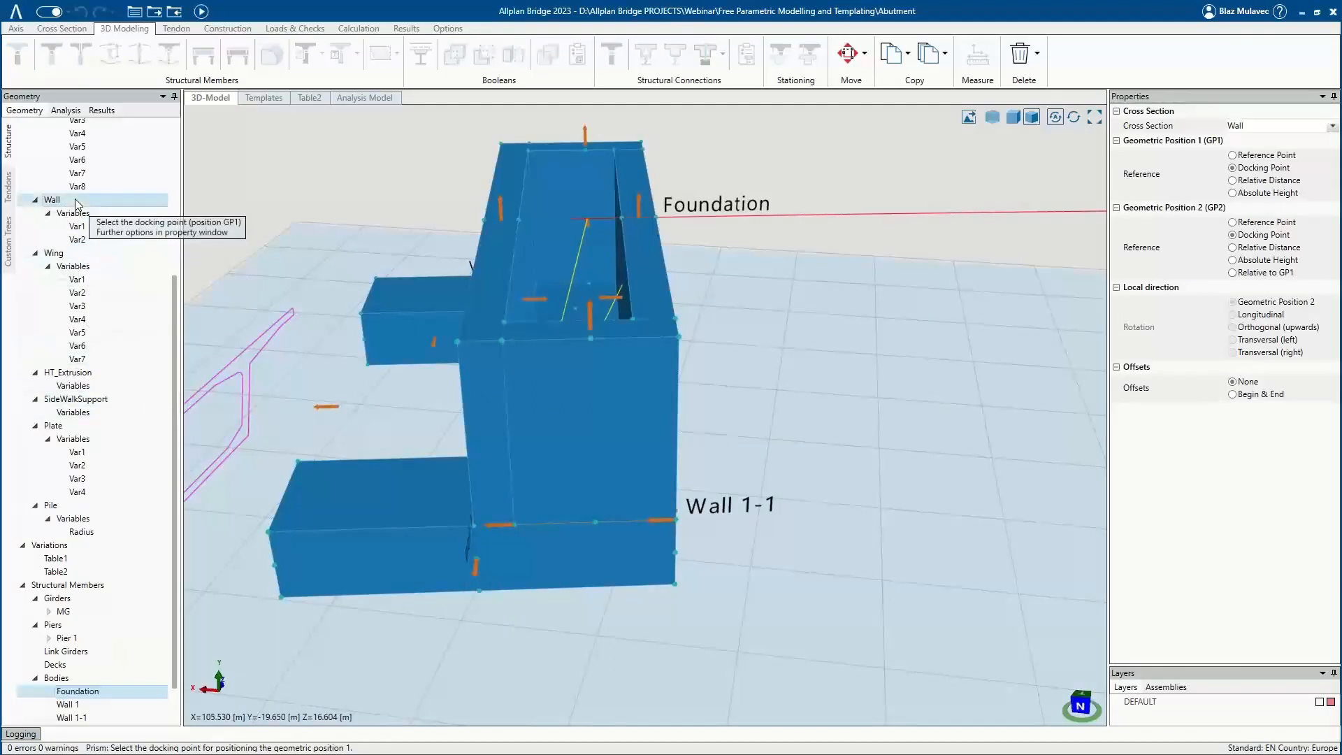
{"action": "left_click", "coordinate": [993, 119]}
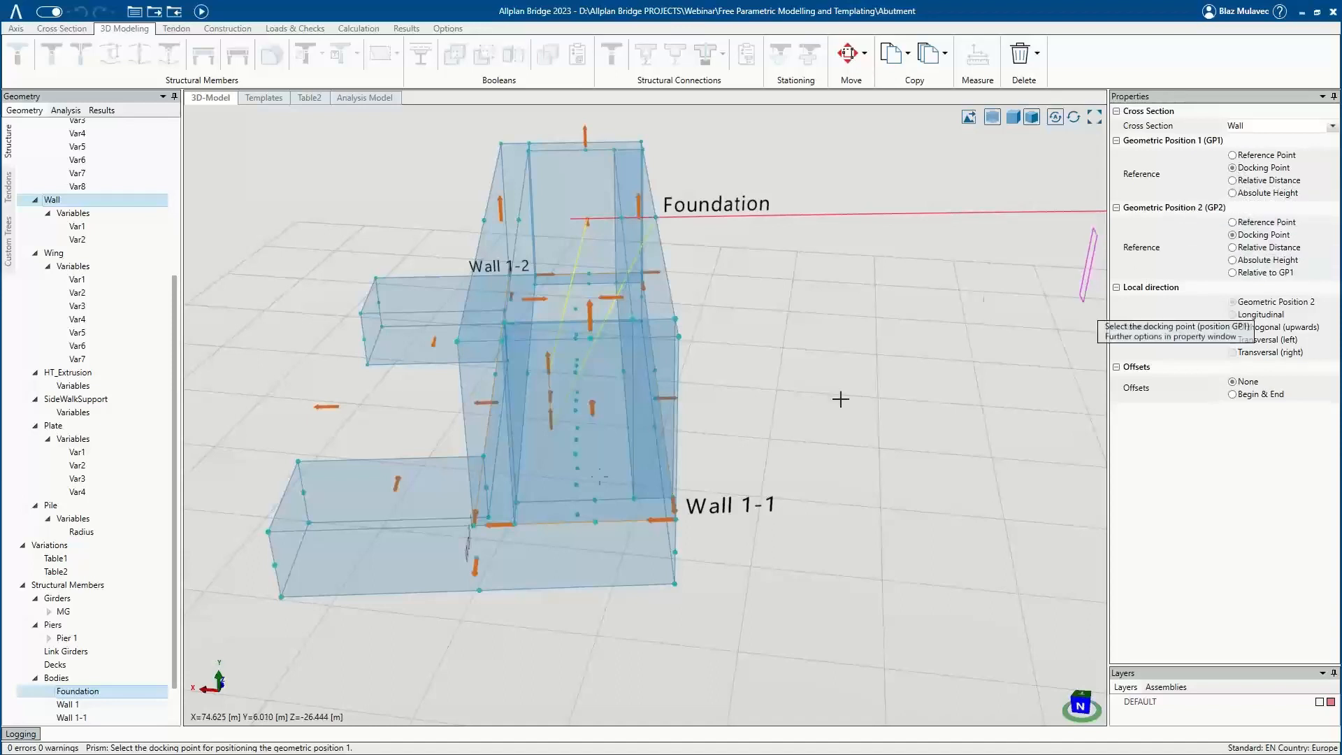
{"action": "scroll", "coordinate": [530, 520], "scroll_direction": "up", "scroll_amount": 2}
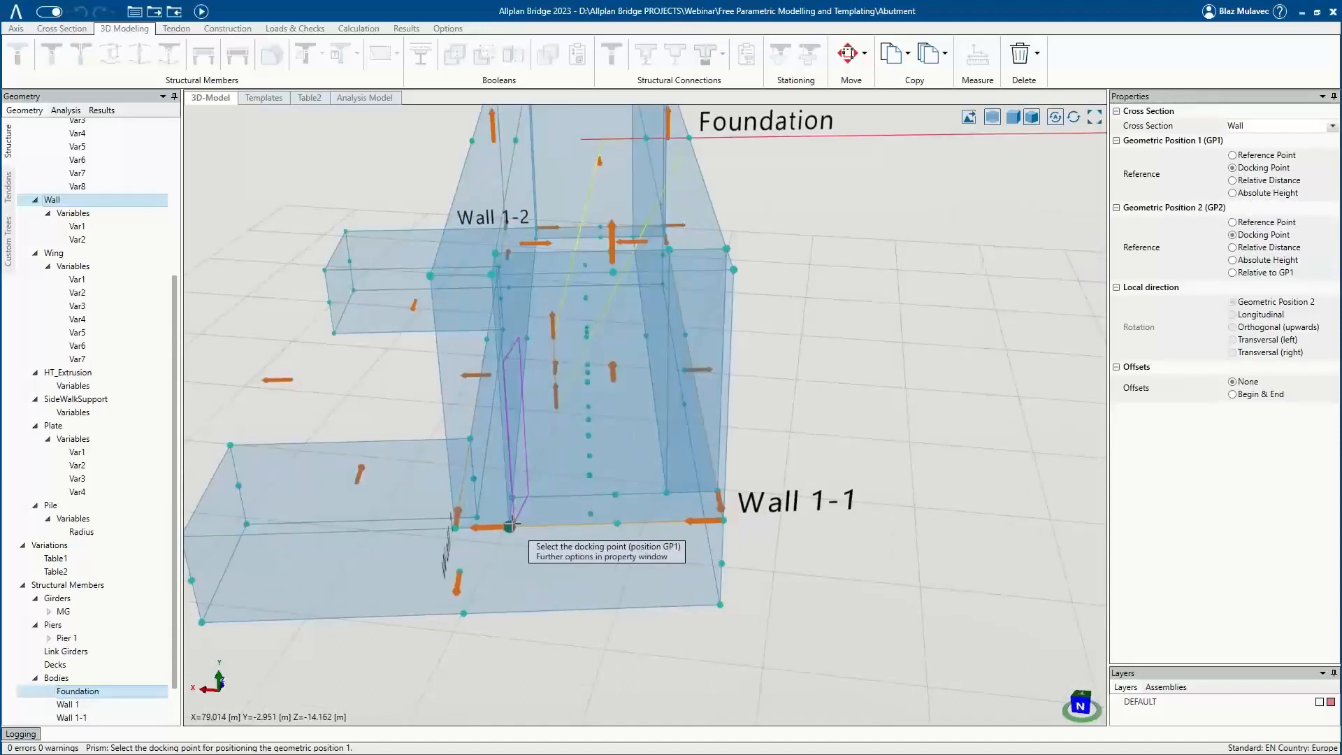
{"action": "left_click", "coordinate": [510, 526]}
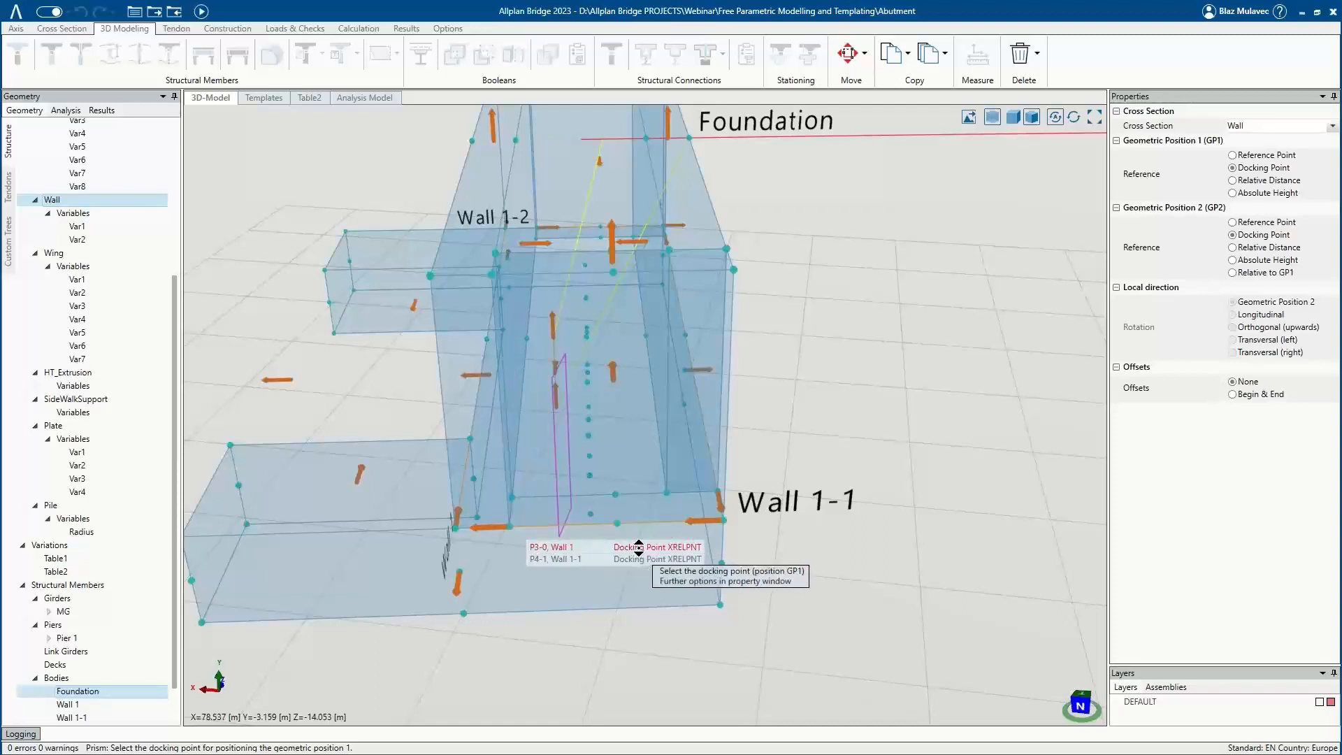
{"action": "left_click", "coordinate": [639, 548]}
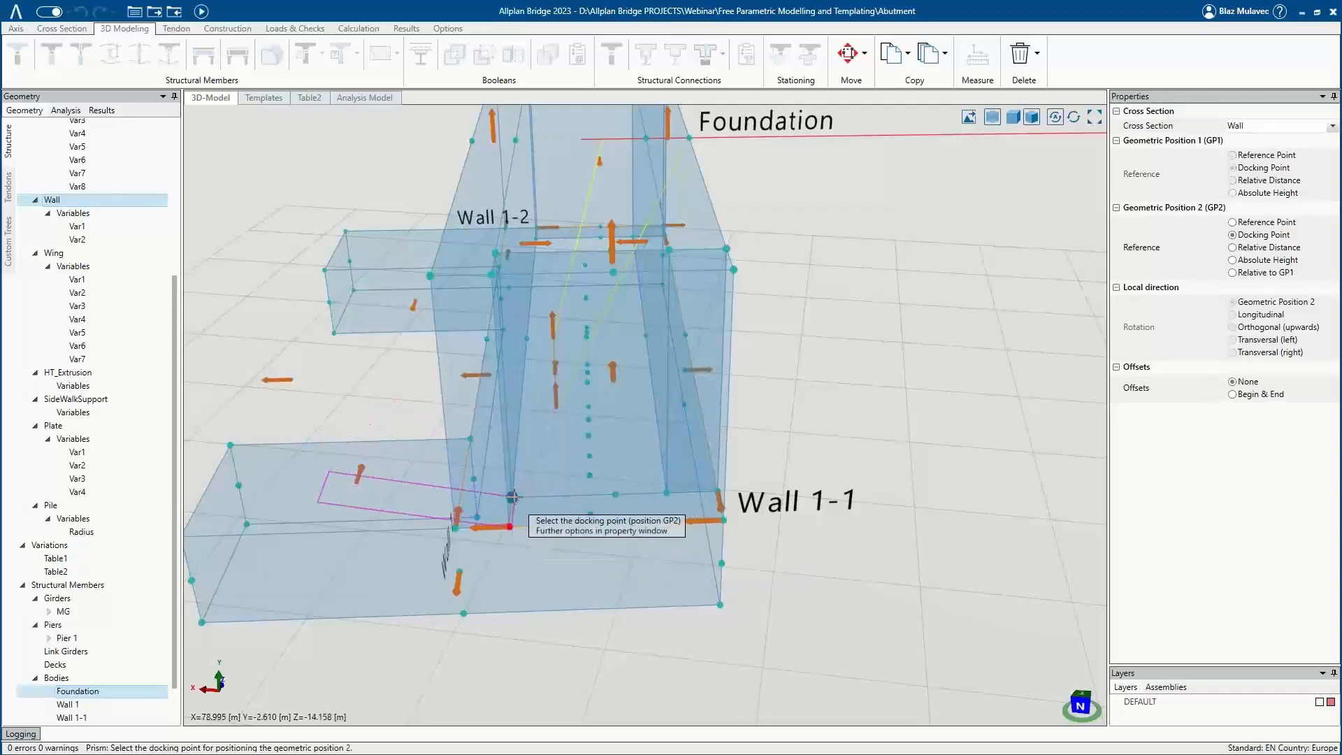
{"action": "left_click", "coordinate": [514, 497]}
Move the Door prism 0.2 m along its local Z axis, starting from its lower outer corner.
{"action": "scroll", "coordinate": [565, 481], "scroll_direction": "up", "scroll_amount": 4}
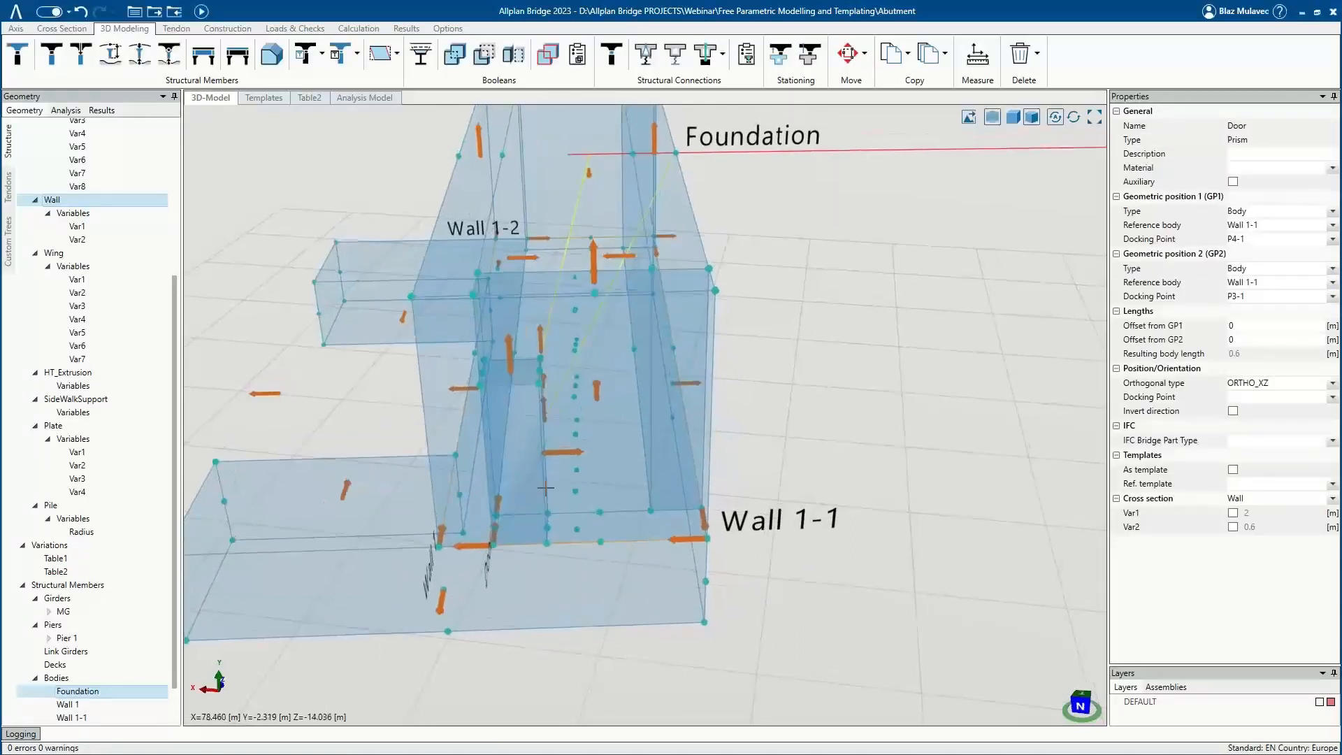
{"action": "left_click", "coordinate": [510, 437]}
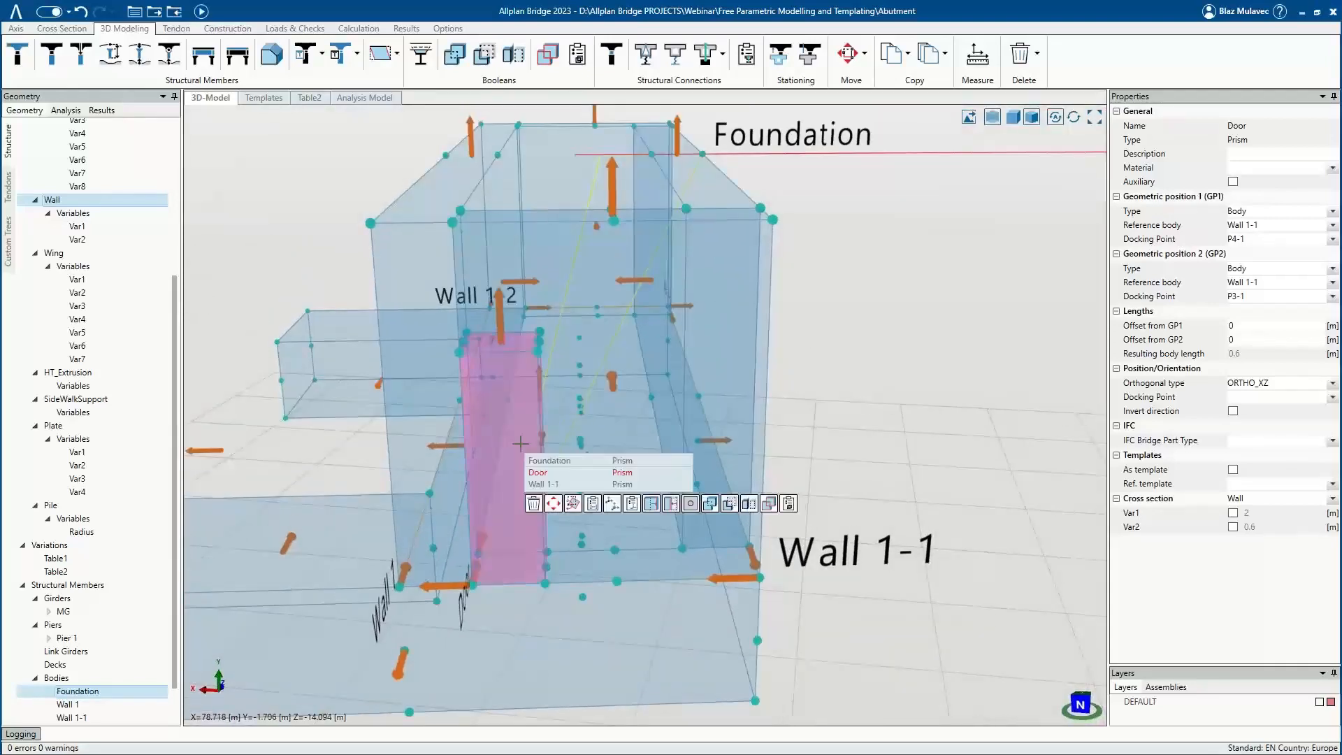
{"action": "left_click", "coordinate": [553, 504]}
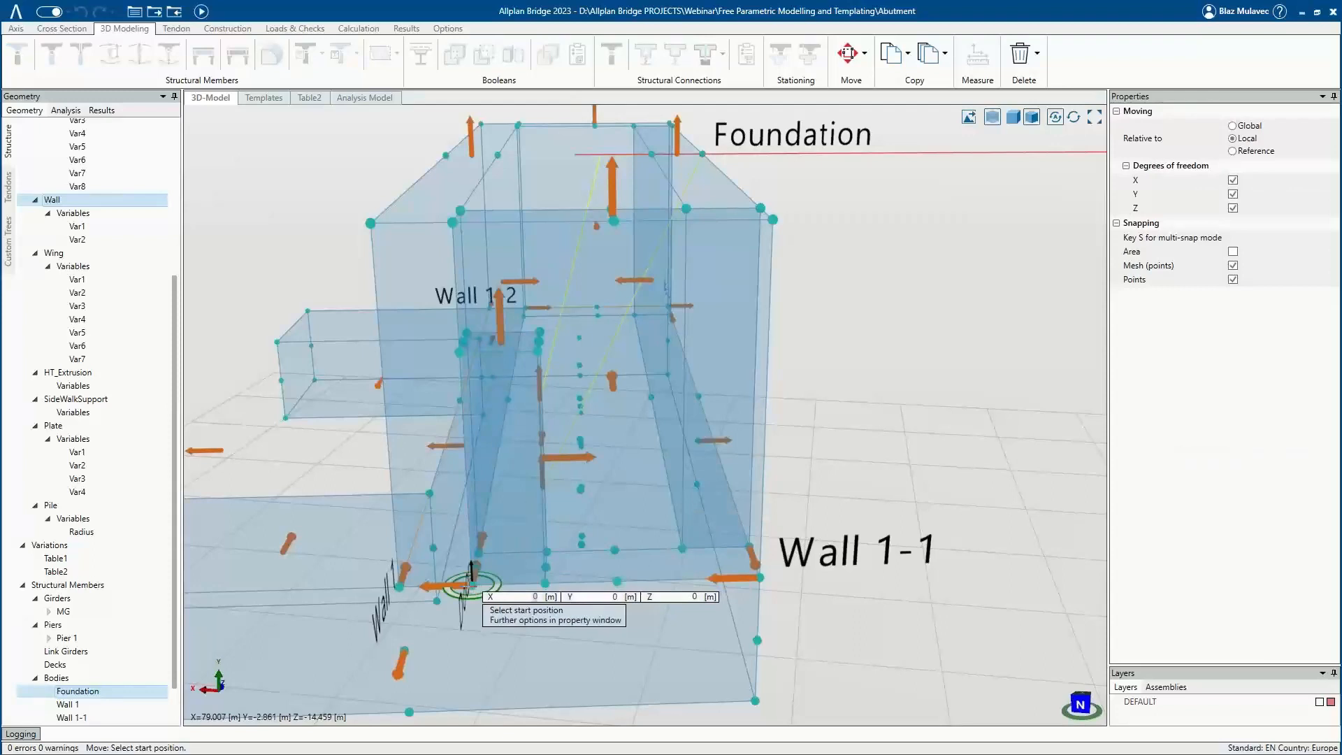
{"action": "left_click", "coordinate": [470, 585]}
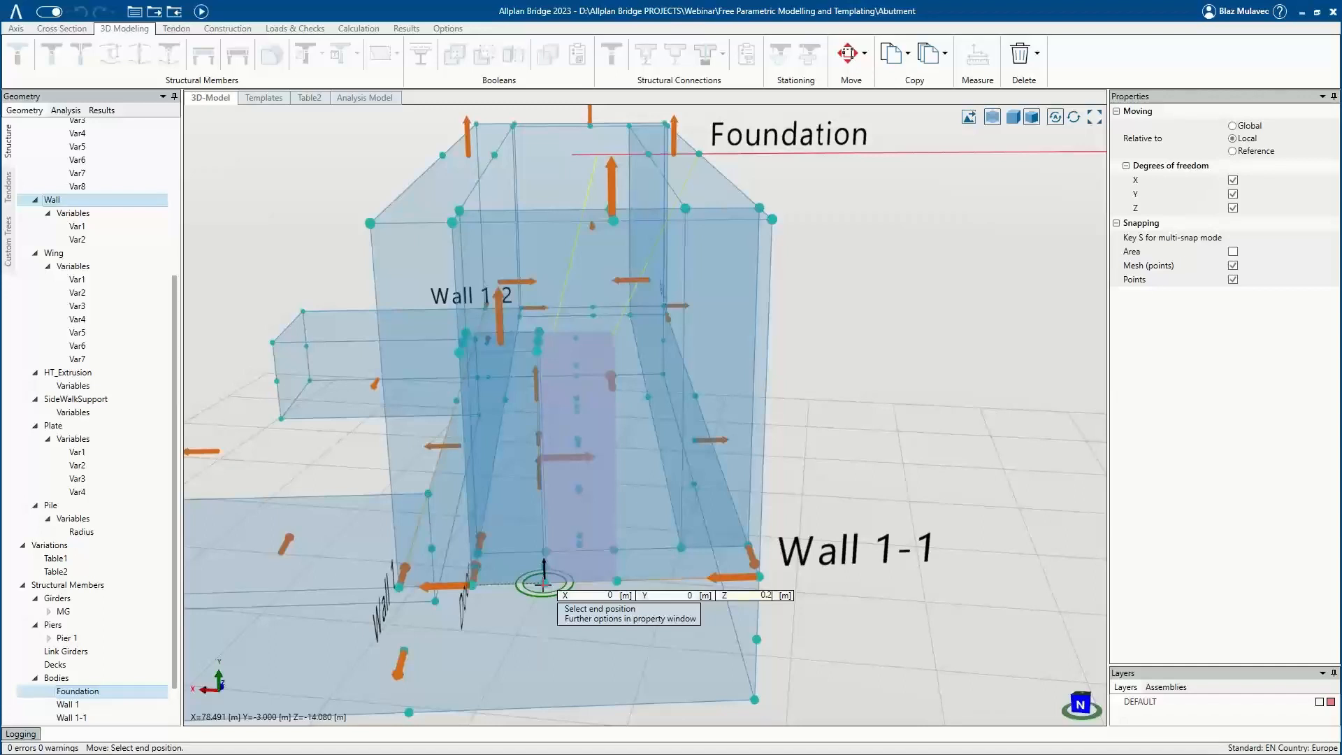
{"action": "key", "text": "Return"}
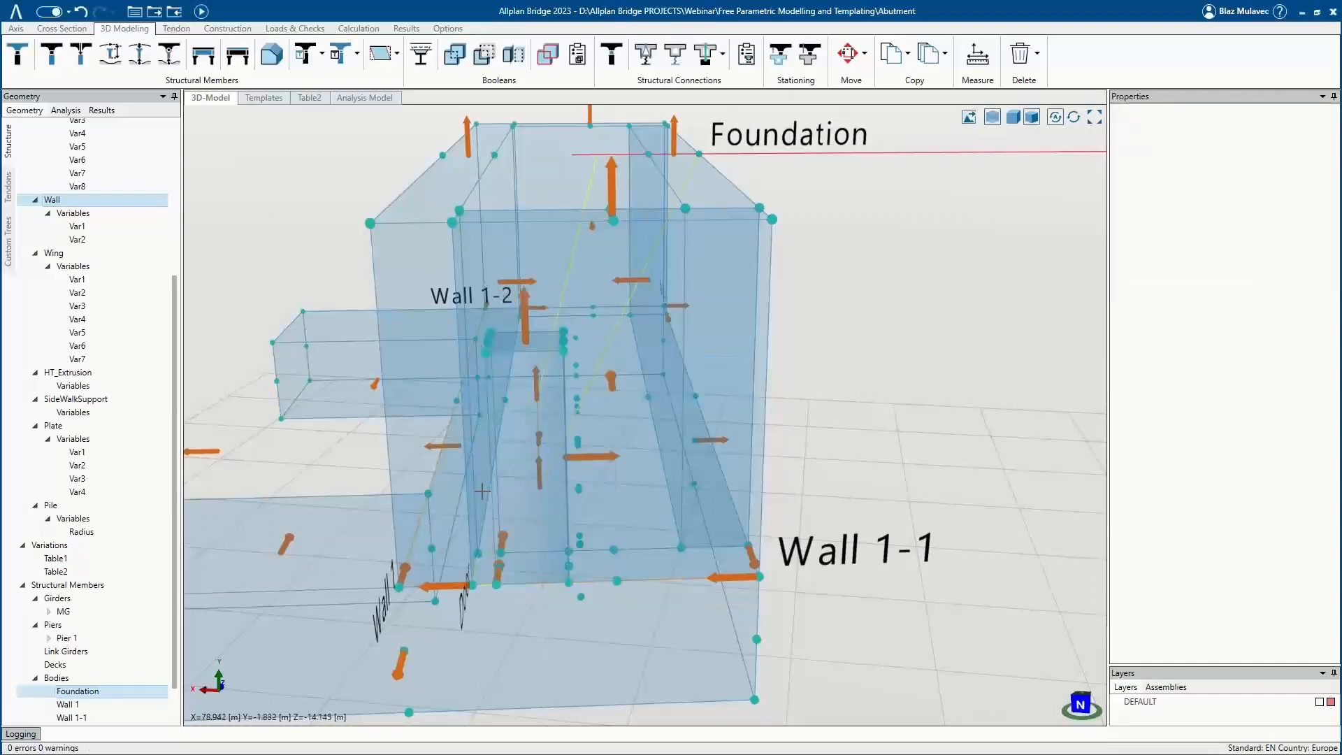
Set the Door prism's Var2 slider to 0.8 m.
{"action": "left_click", "coordinate": [599, 460]}
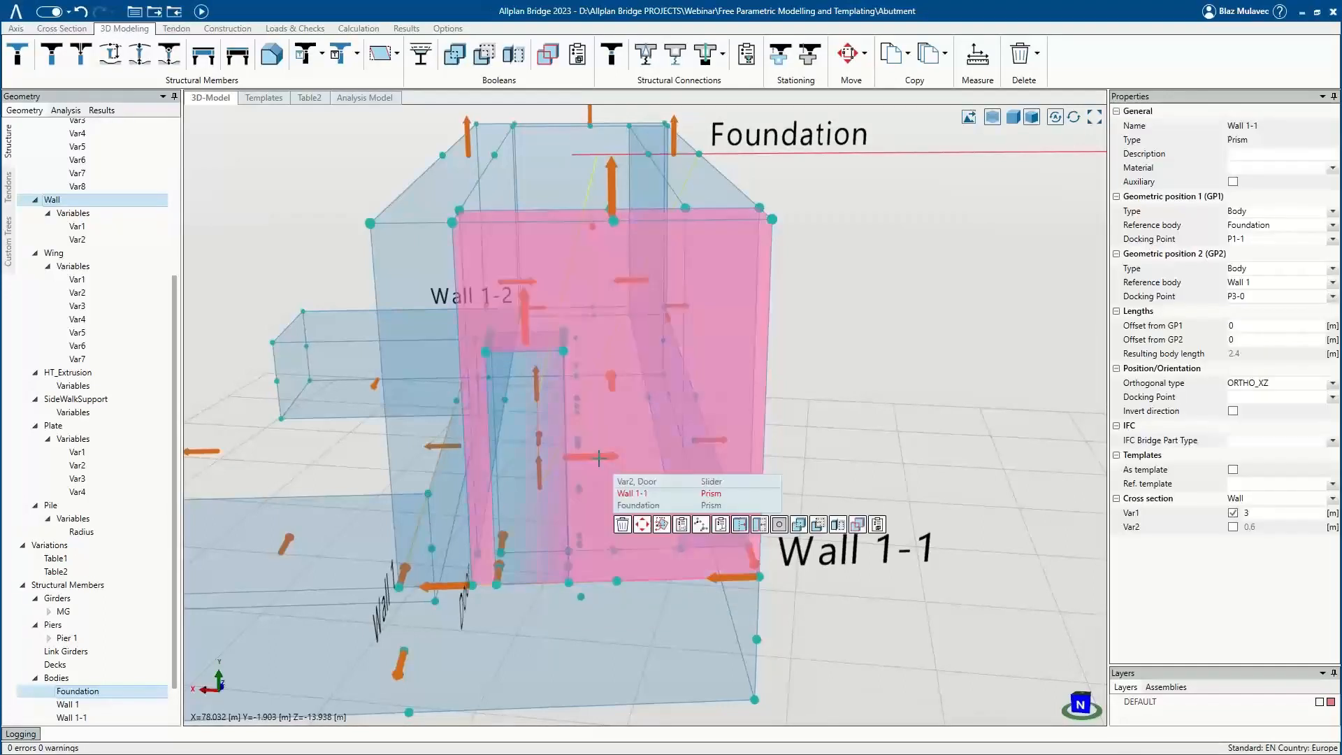
{"action": "left_click", "coordinate": [712, 481]}
{"action": "left_click", "coordinate": [622, 483]}
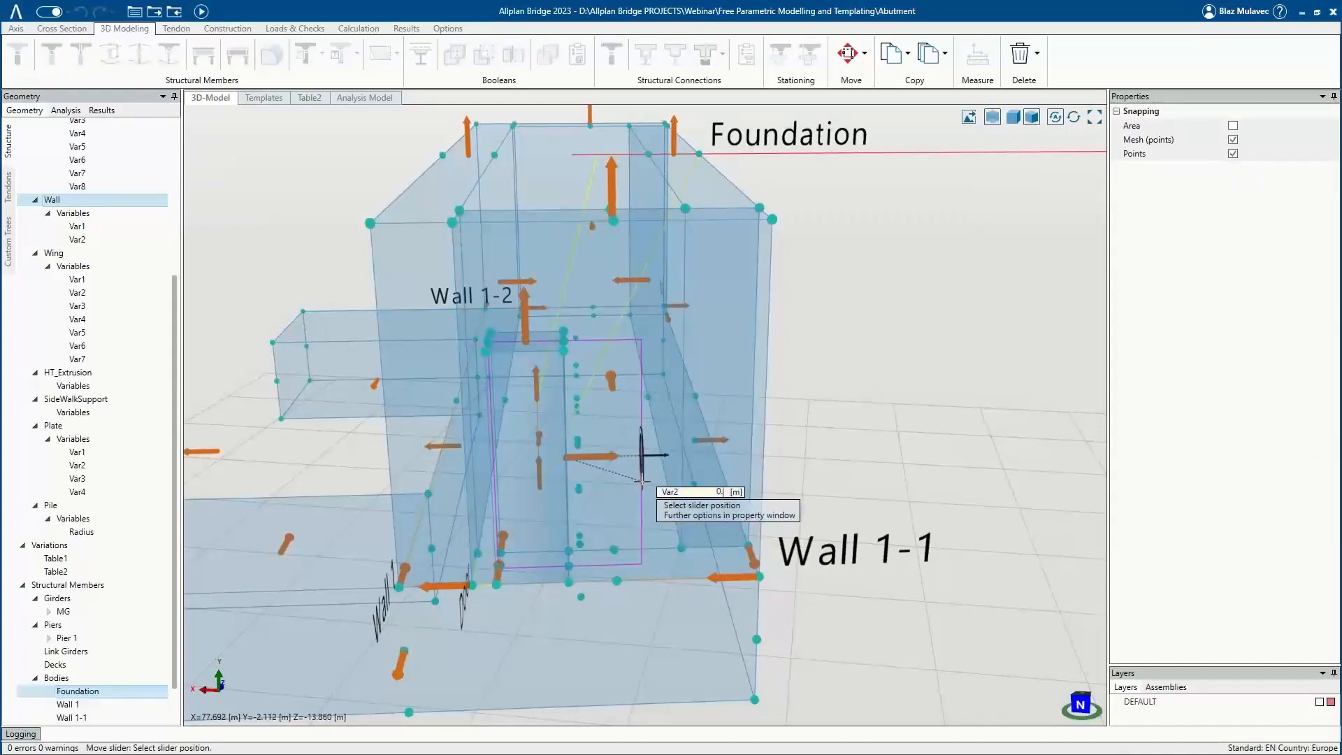
{"action": "left_click", "coordinate": [642, 481]}
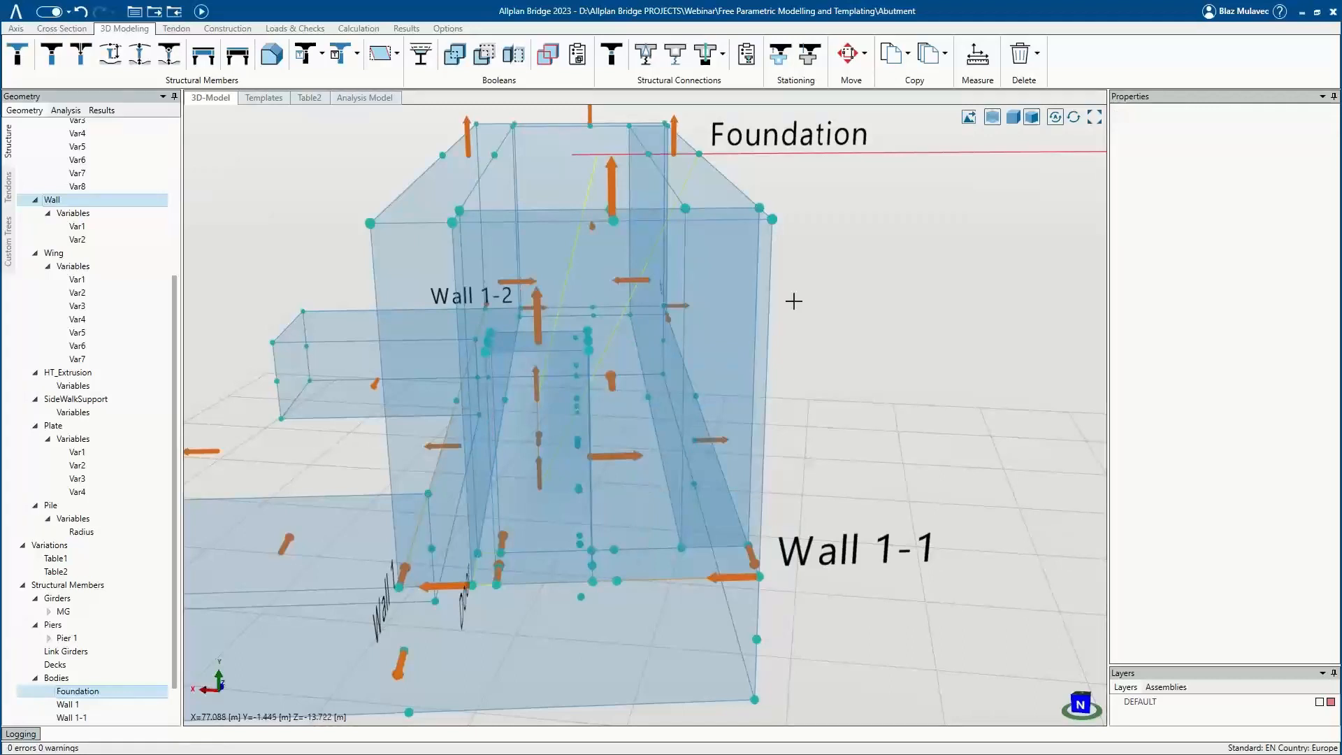
Return the model to solid display and check how the Door prism overlaps Wall 1-1.
{"action": "left_click", "coordinate": [994, 122]}
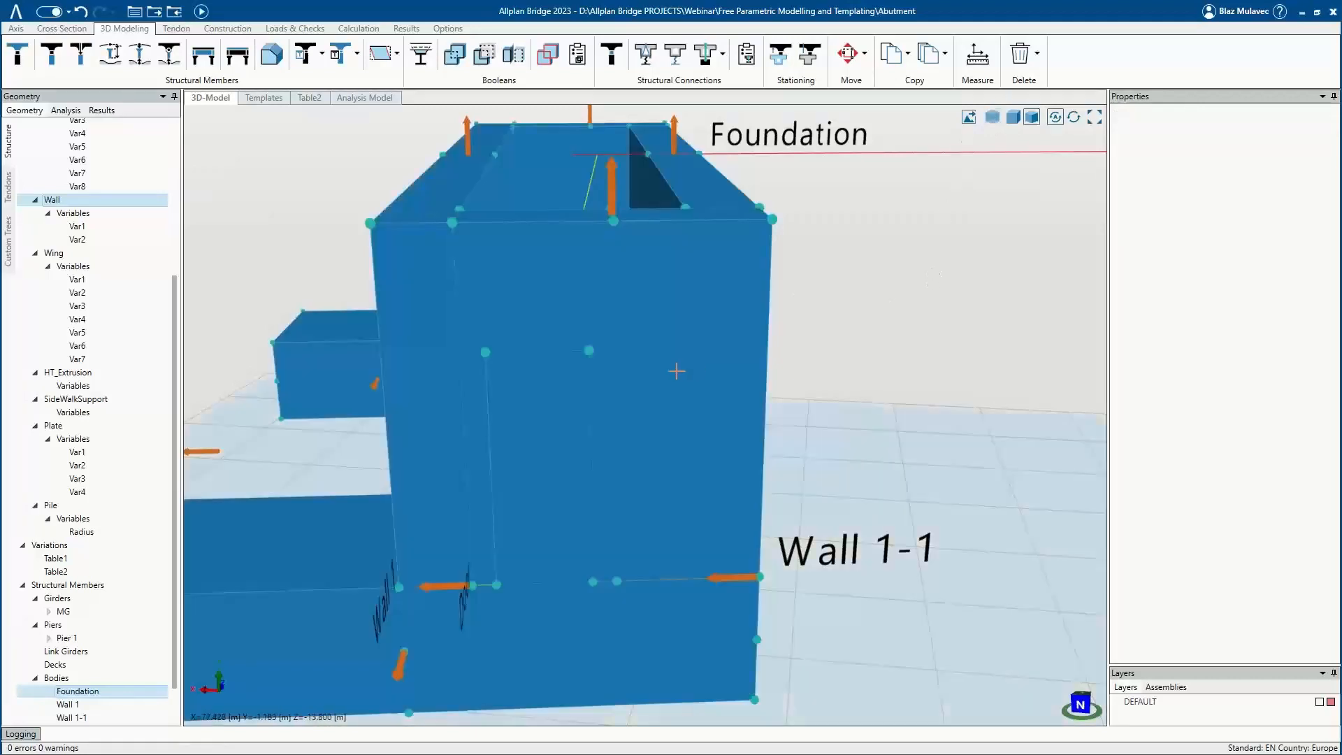
{"action": "middle_click_drag", "start_coordinate": [677, 371], "coordinate": [647, 371]}
{"action": "left_click", "coordinate": [636, 395]}
{"action": "left_click", "coordinate": [579, 510]}
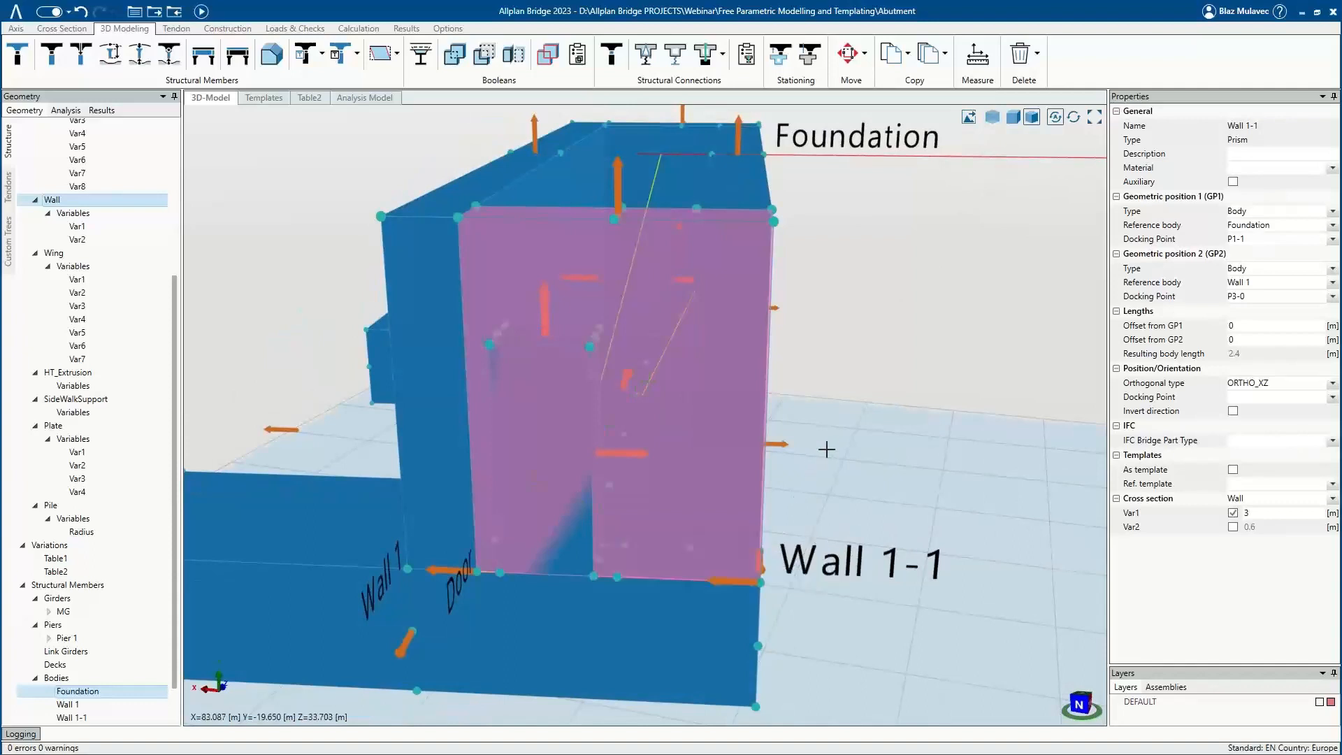
{"action": "left_click", "coordinate": [828, 450]}
{"action": "left_click", "coordinate": [565, 456]}
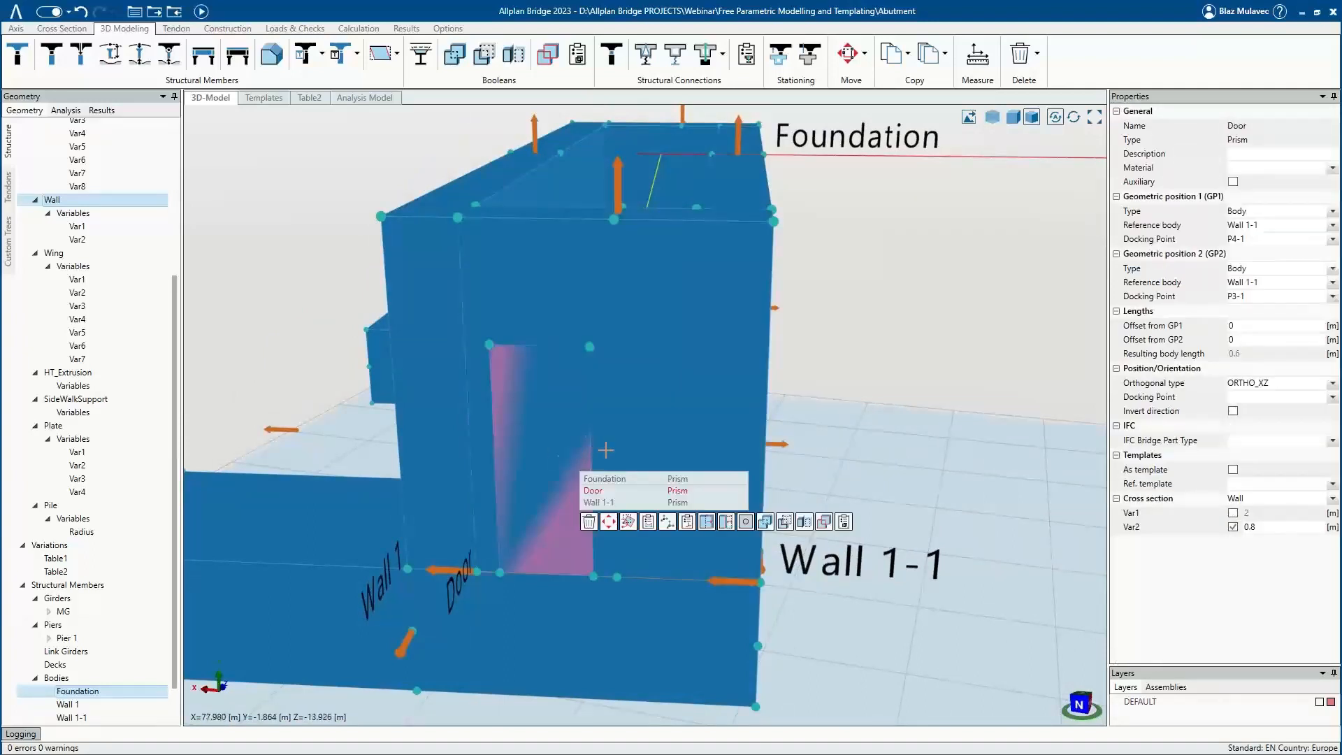
{"action": "middle_click_drag", "start_coordinate": [588, 420], "coordinate": [611, 417]}
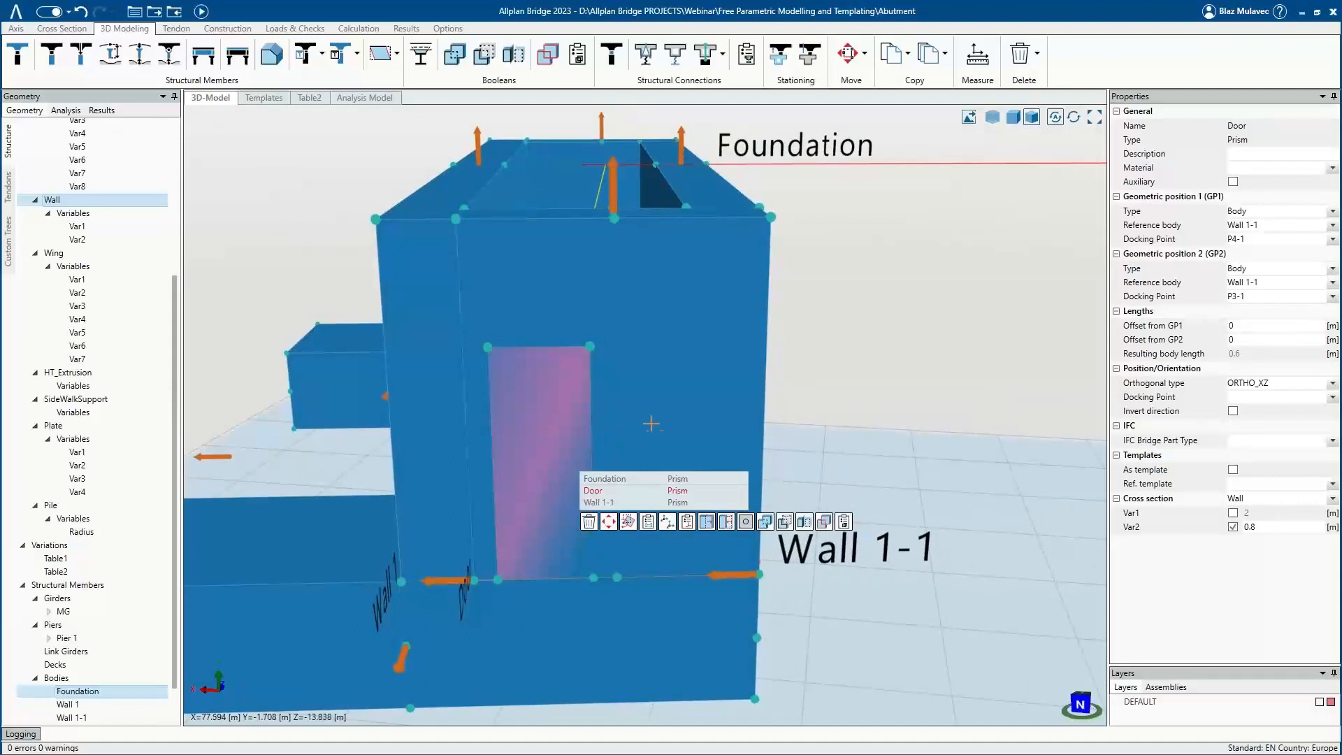
Subtract the Door prism from Wall 1-1 with the Boolean Subtract operation.
{"action": "left_click", "coordinate": [658, 395]}
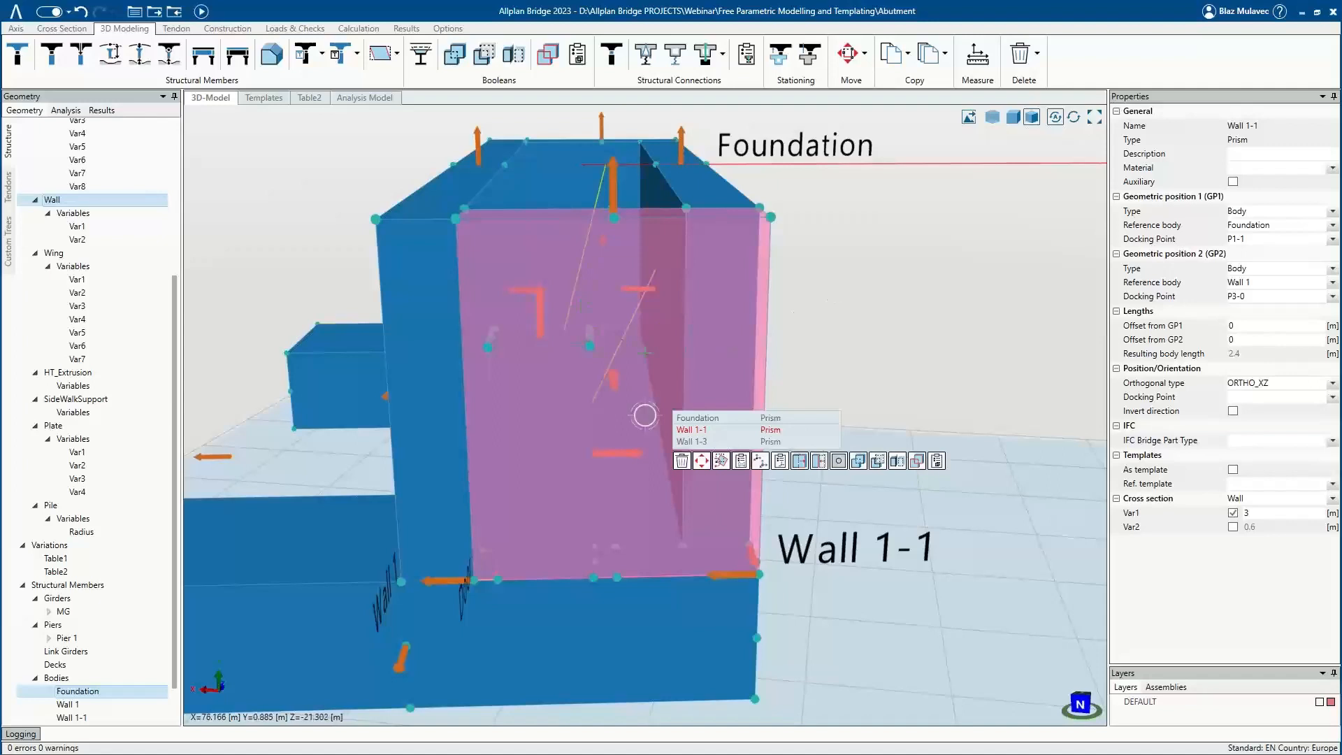
{"action": "key", "text": "Escape"}
{"action": "left_click", "coordinate": [637, 328]}
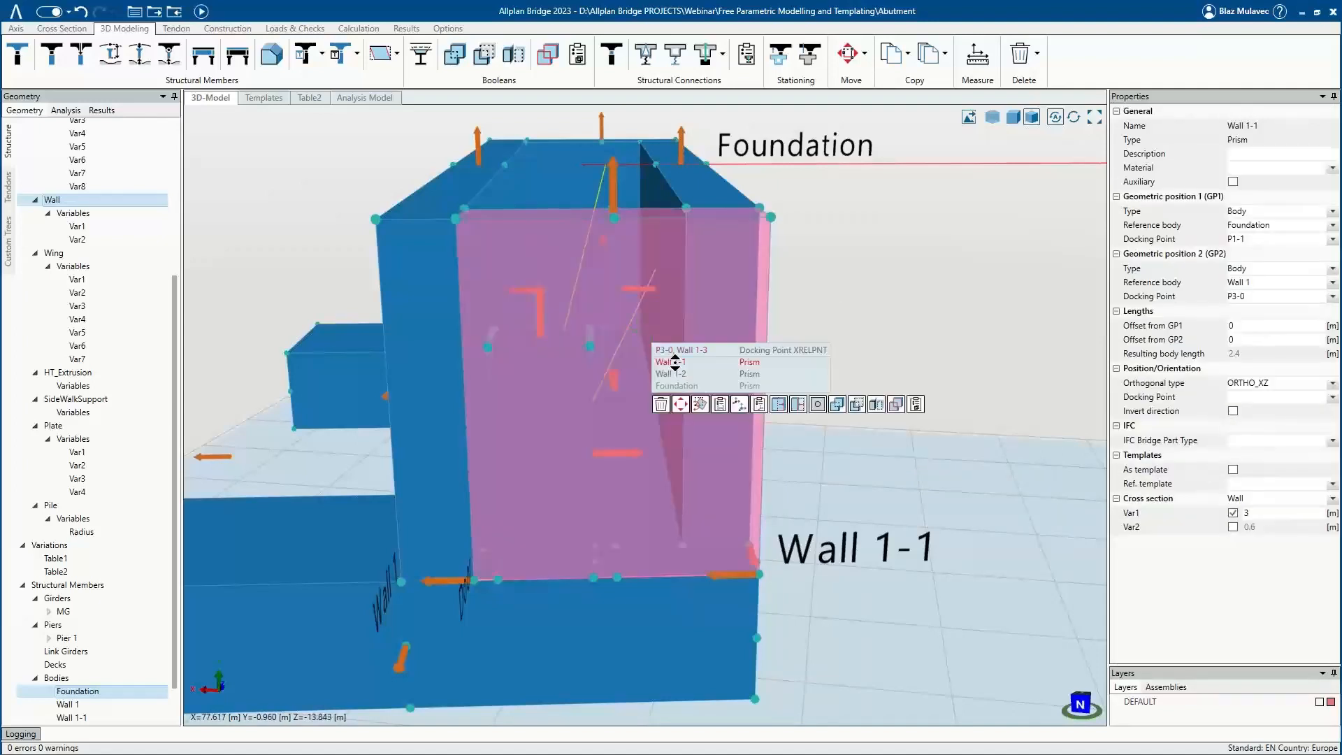
{"action": "left_click", "coordinate": [750, 361]}
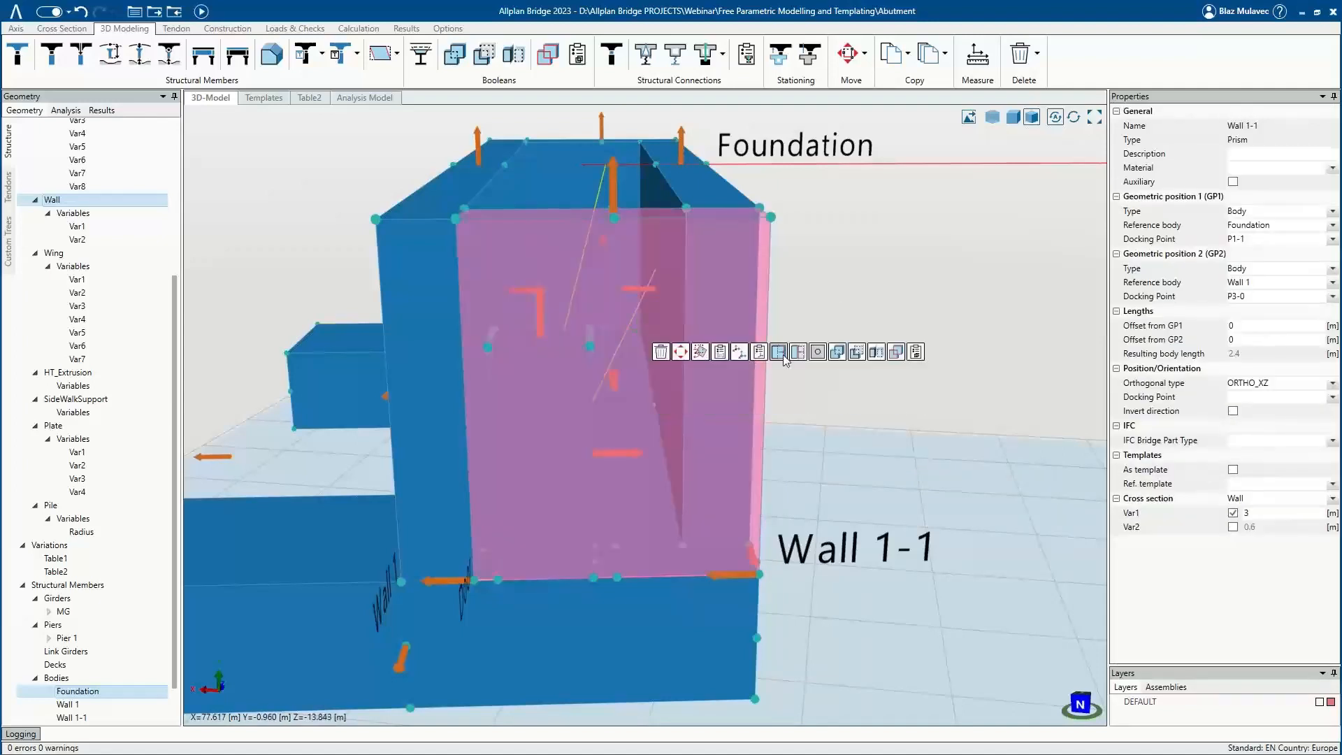
{"action": "left_click", "coordinate": [857, 353]}
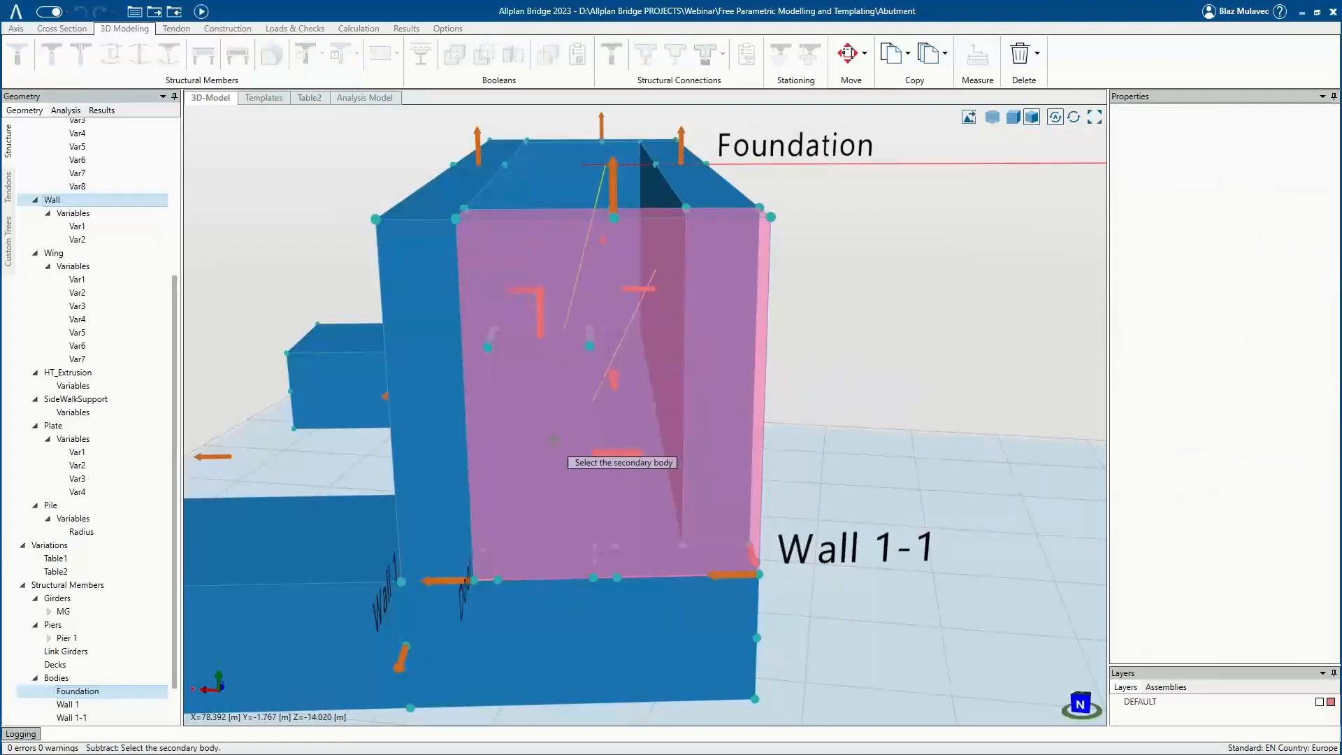
{"action": "left_click", "coordinate": [554, 440]}
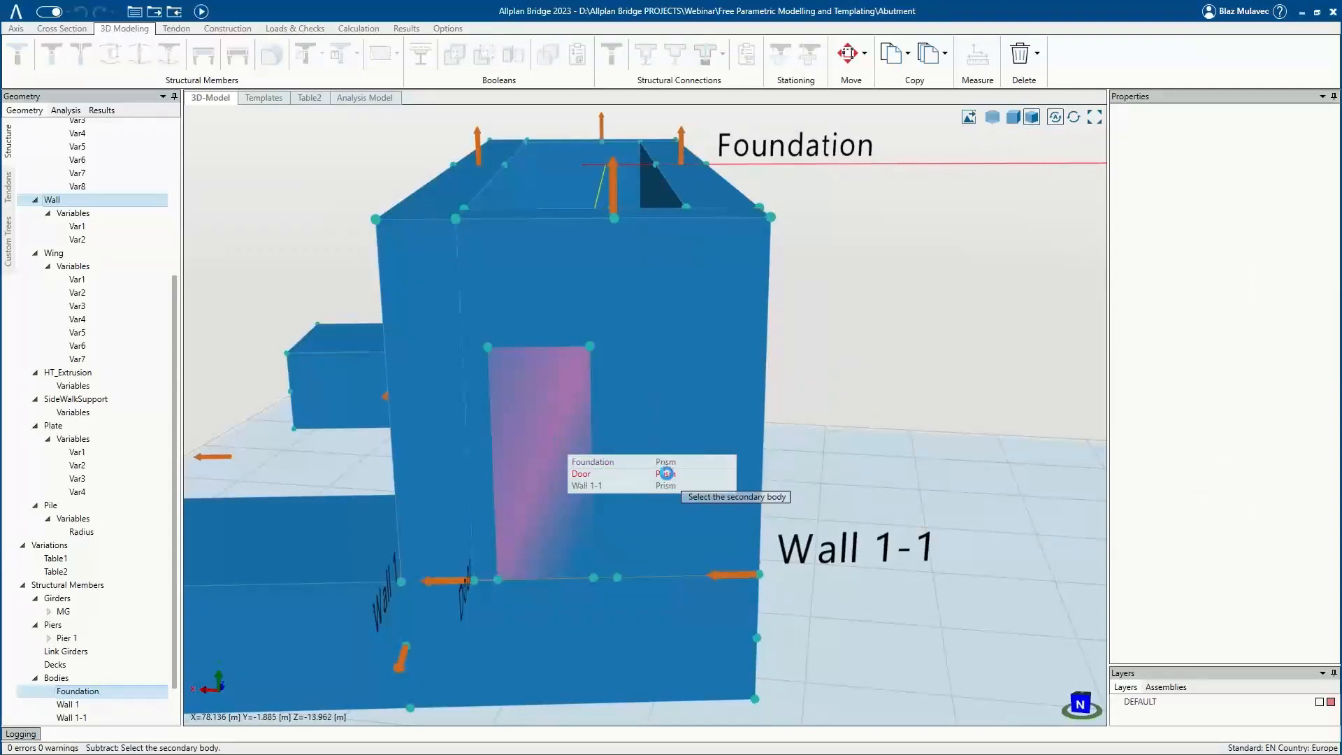
{"action": "left_click", "coordinate": [666, 473]}
Make the Door prism transparent so that the opening cut in Wall 1-1 can be seen.
{"action": "left_click", "coordinate": [551, 439]}
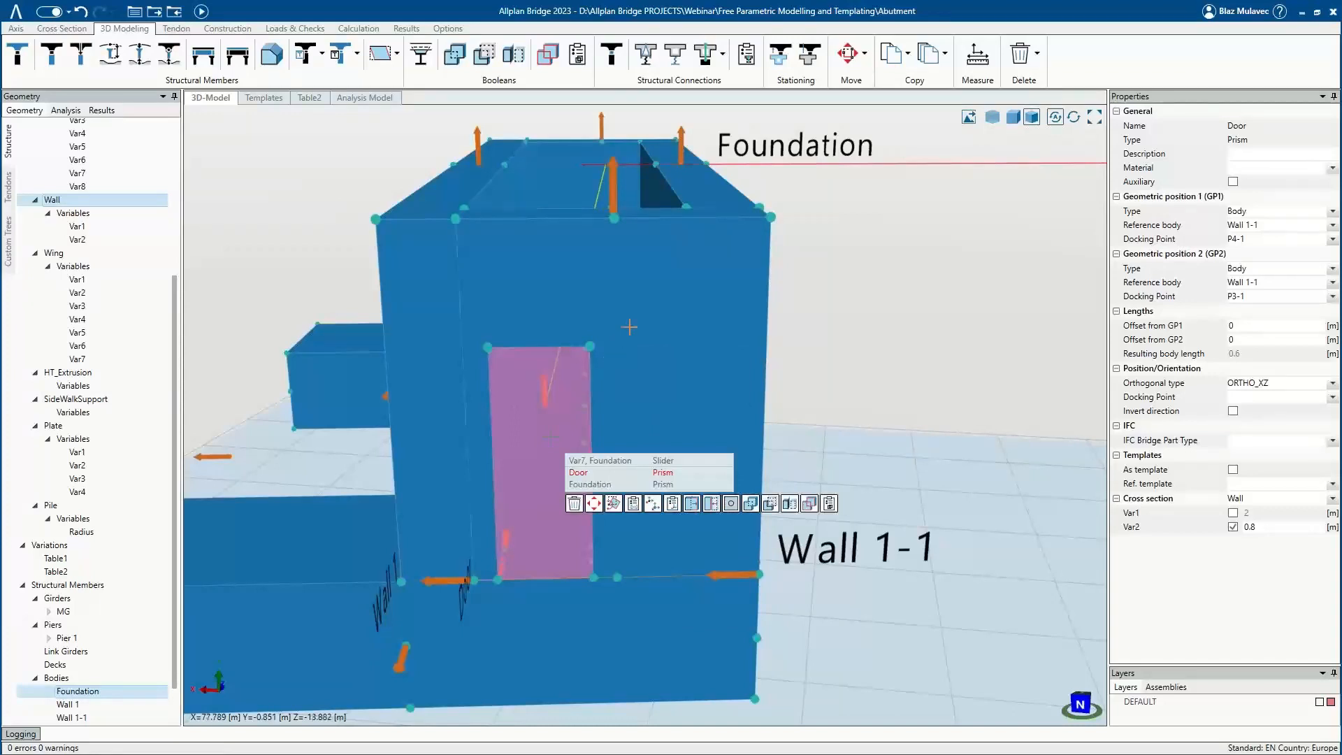
{"action": "left_click", "coordinate": [653, 372]}
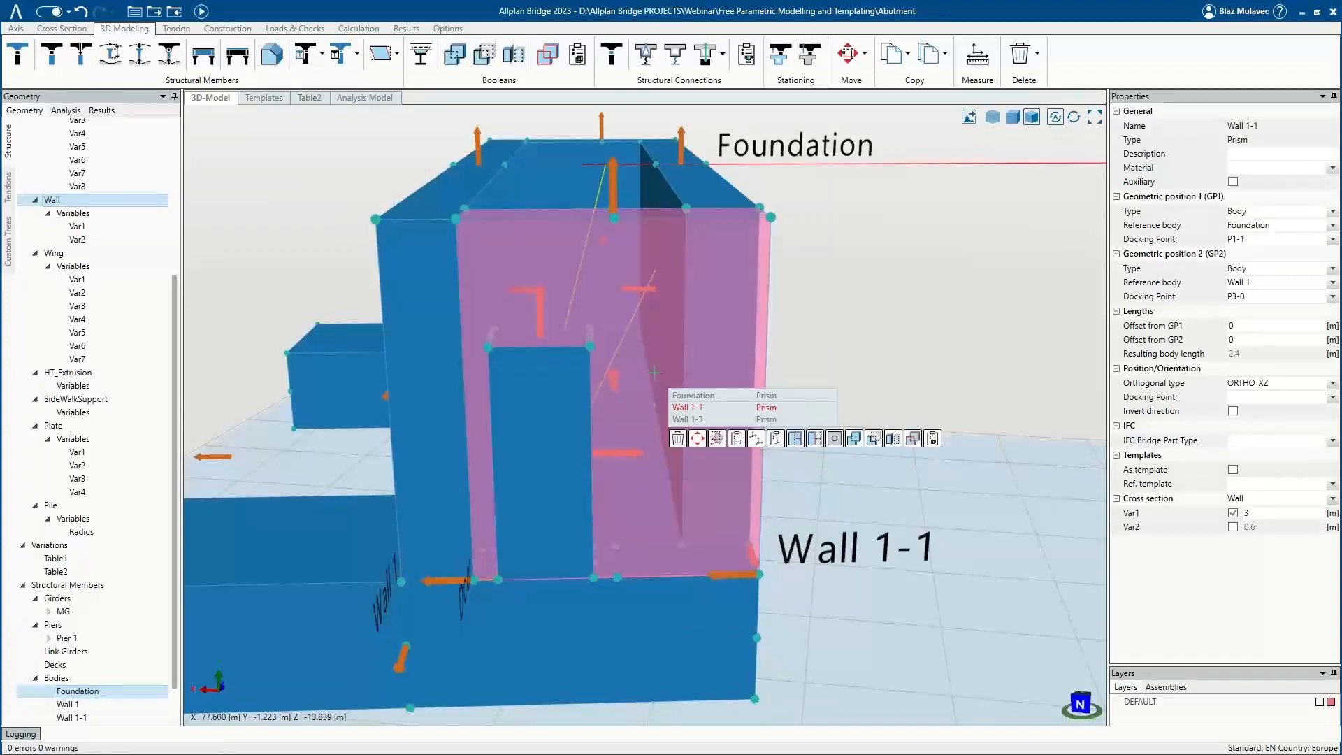
{"action": "left_click", "coordinate": [565, 421]}
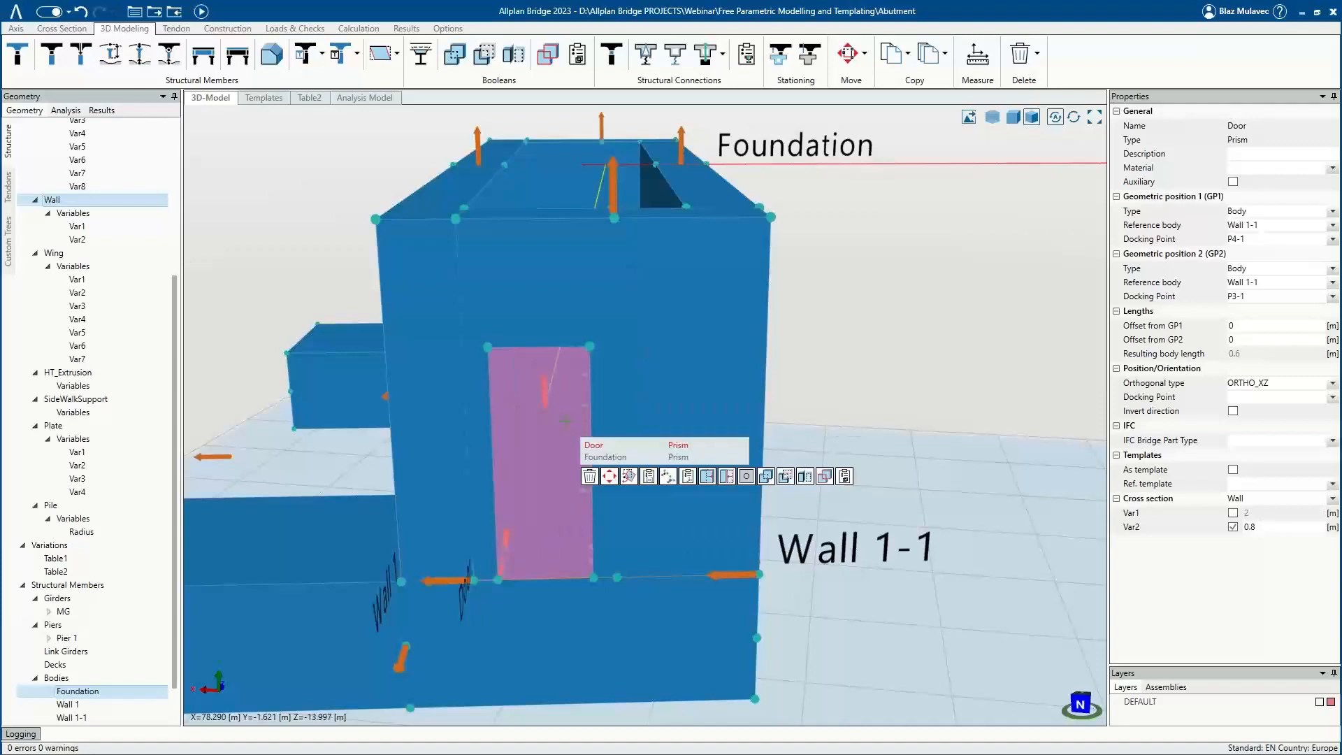
{"action": "left_click", "coordinate": [746, 477]}
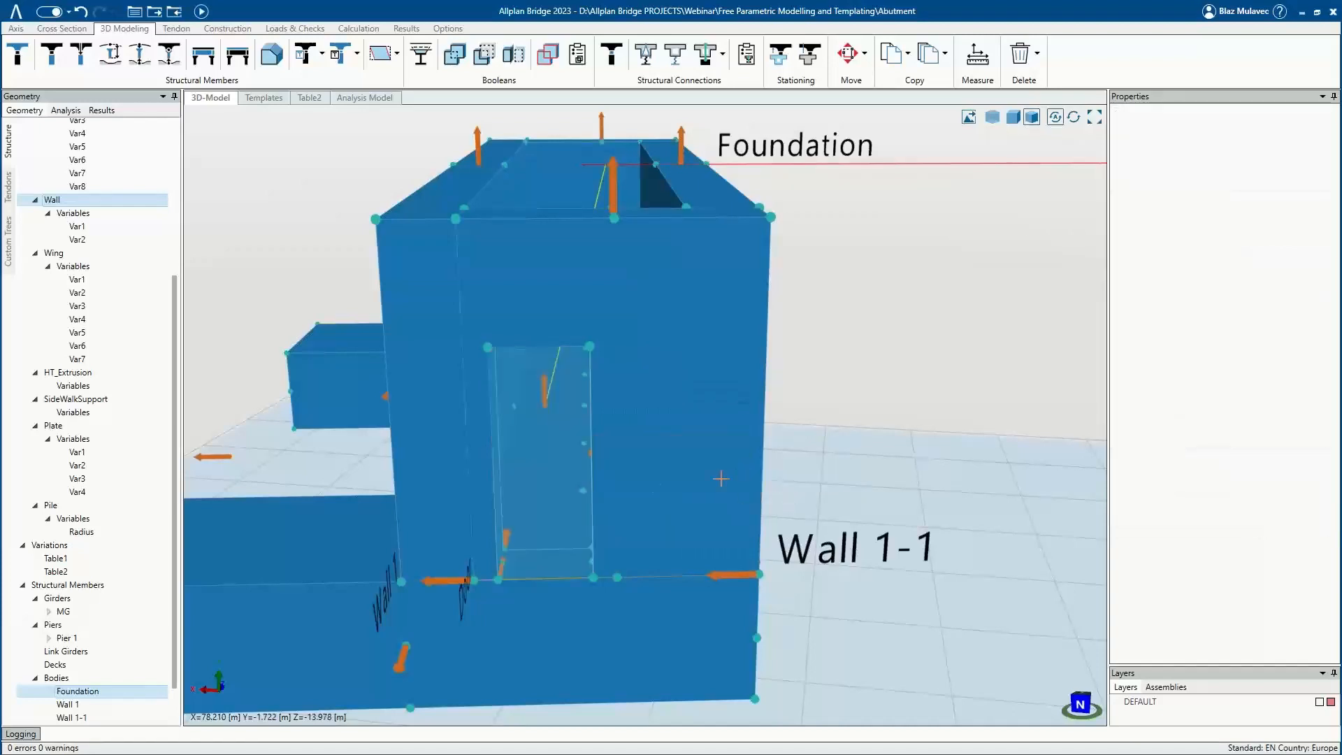
{"action": "scroll", "coordinate": [546, 484], "scroll_direction": "up", "scroll_amount": 3}
{"action": "middle_click_drag", "start_coordinate": [557, 458], "coordinate": [524, 486]}
{"action": "scroll", "coordinate": [595, 444], "scroll_direction": "down", "scroll_amount": 1}
{"action": "middle_click_drag", "start_coordinate": [629, 427], "coordinate": [550, 425]}
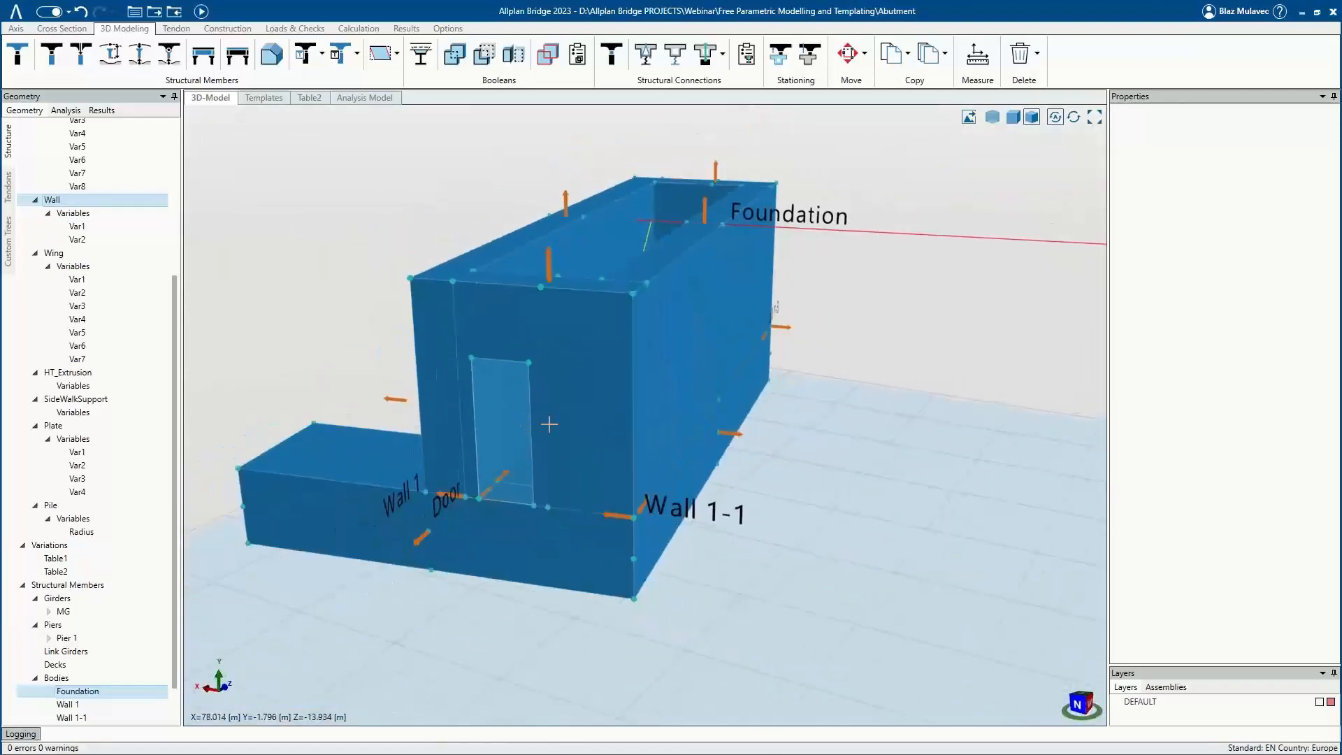
Show all hidden objects and examine how the bridge girder meets the abutment walls.
{"action": "right_click", "coordinate": [847, 375]}
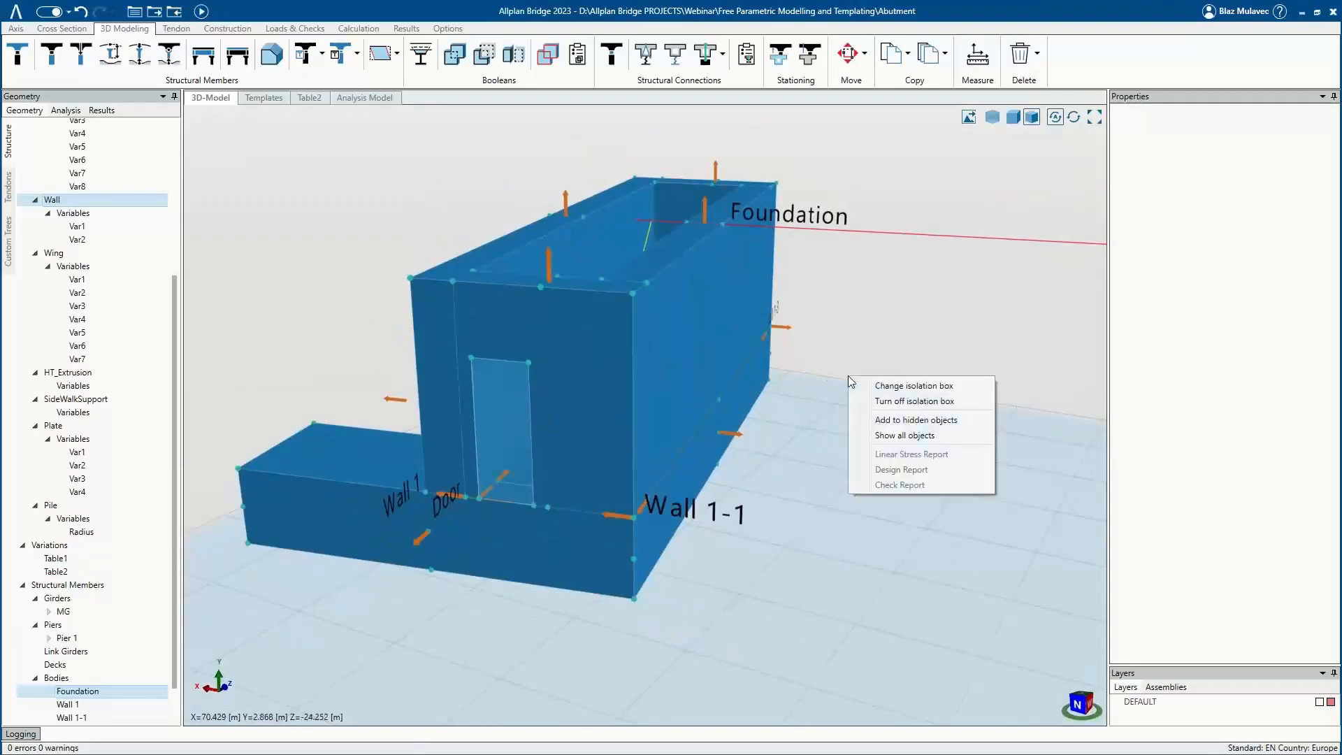
{"action": "left_click", "coordinate": [879, 435]}
{"action": "scroll", "coordinate": [728, 479], "scroll_direction": "up", "scroll_amount": 3}
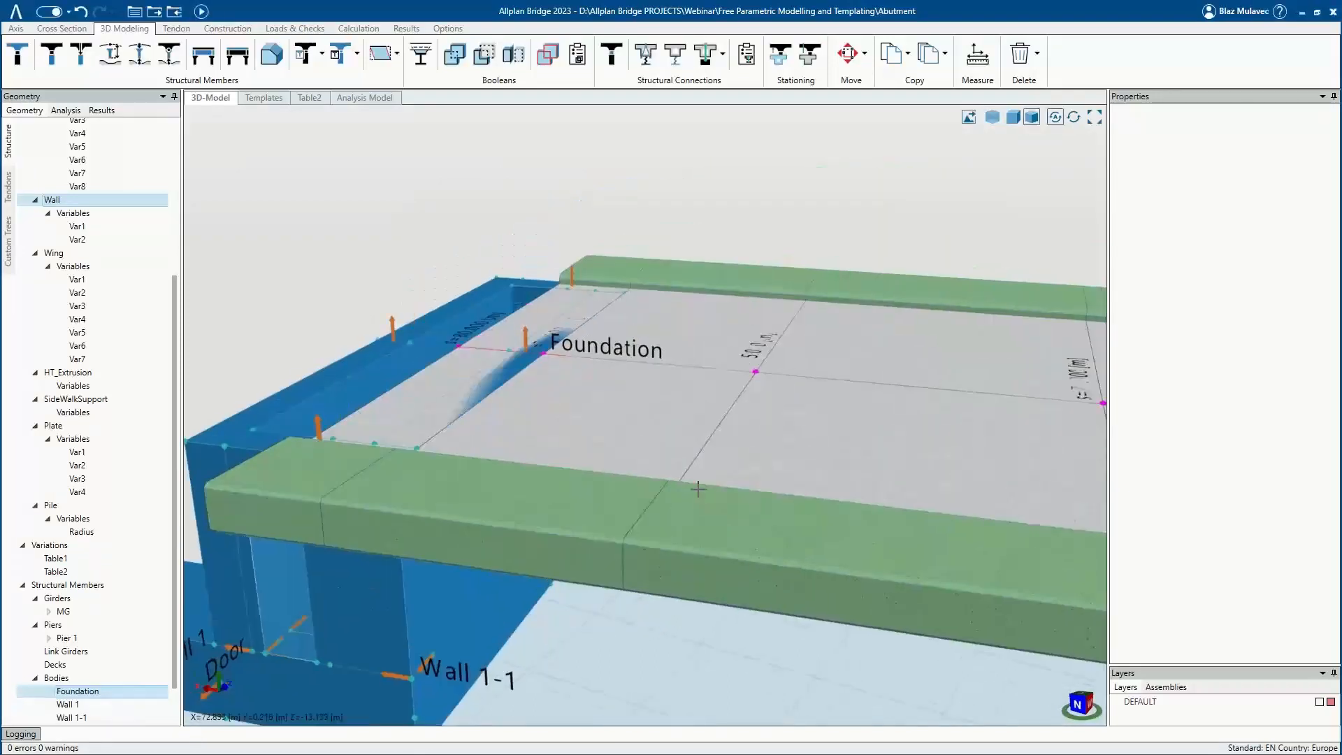
{"action": "middle_click_drag", "start_coordinate": [737, 415], "coordinate": [631, 443]}
{"action": "middle_click_drag", "start_coordinate": [451, 378], "coordinate": [423, 393]}
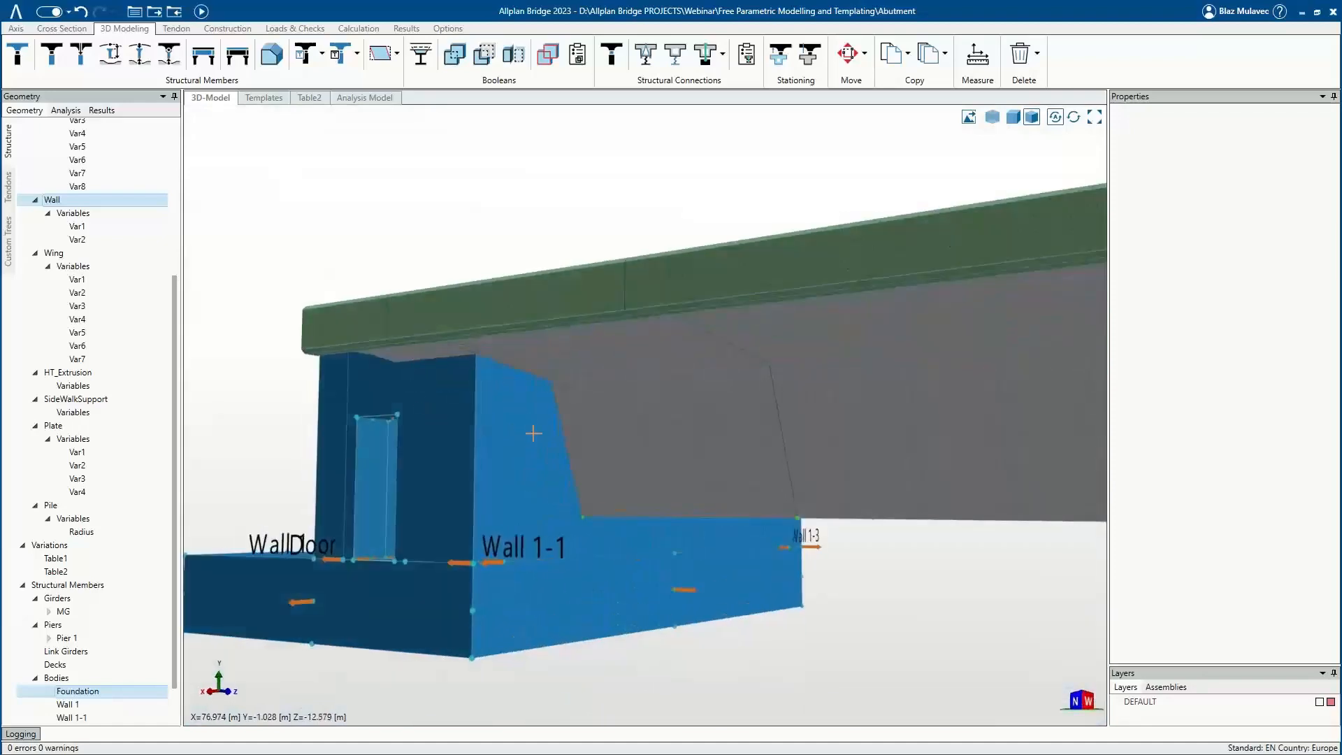
{"action": "mouse_move", "coordinate": [771, 546]}
{"action": "middle_mouse_down"}
{"action": "mouse_move", "coordinate": [647, 489]}
{"action": "mouse_move", "coordinate": [518, 486]}
{"action": "mouse_move", "coordinate": [519, 447]}
{"action": "mouse_move", "coordinate": [480, 365]}
{"action": "mouse_move", "coordinate": [520, 341]}
{"action": "mouse_move", "coordinate": [556, 476]}
{"action": "middle_mouse_up"}
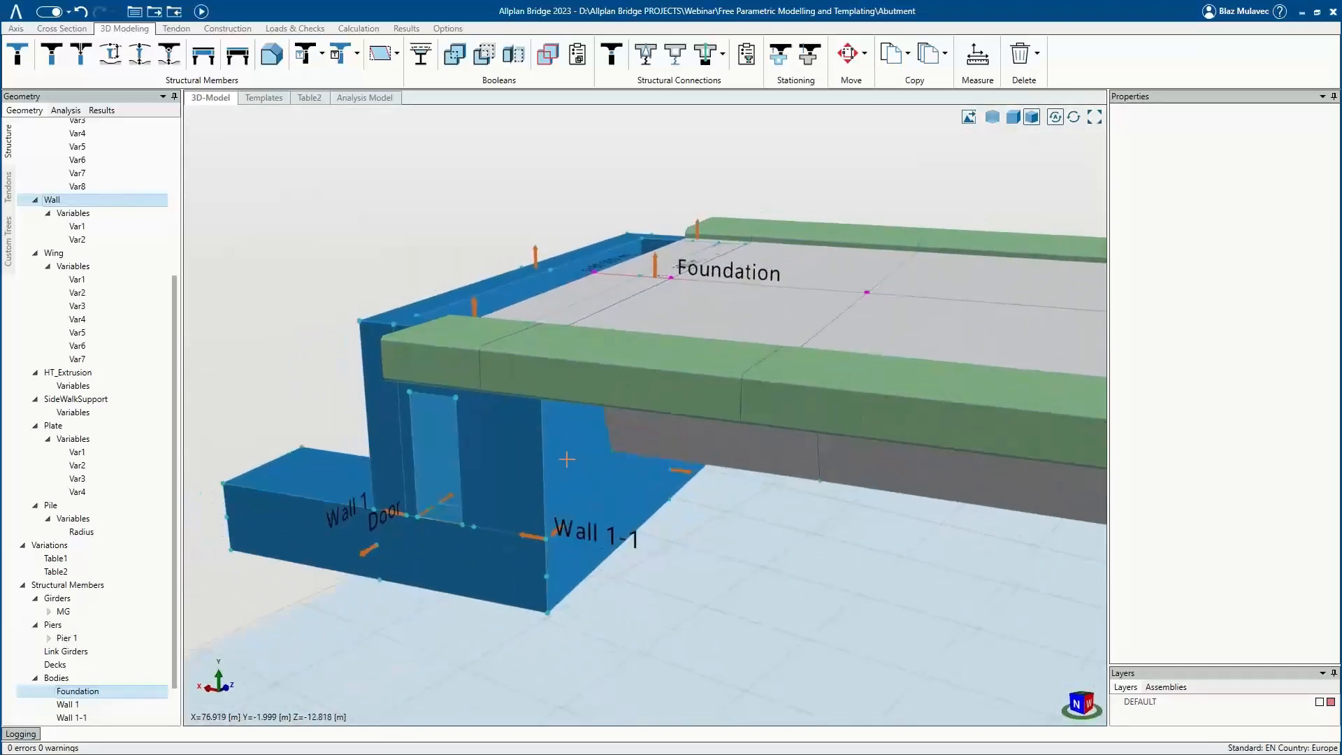
Create a prism named Boolean with the HT_Extrusion cross section between the MG girder's reference points at stations 75 and 80.
{"action": "left_click", "coordinate": [272, 56]}
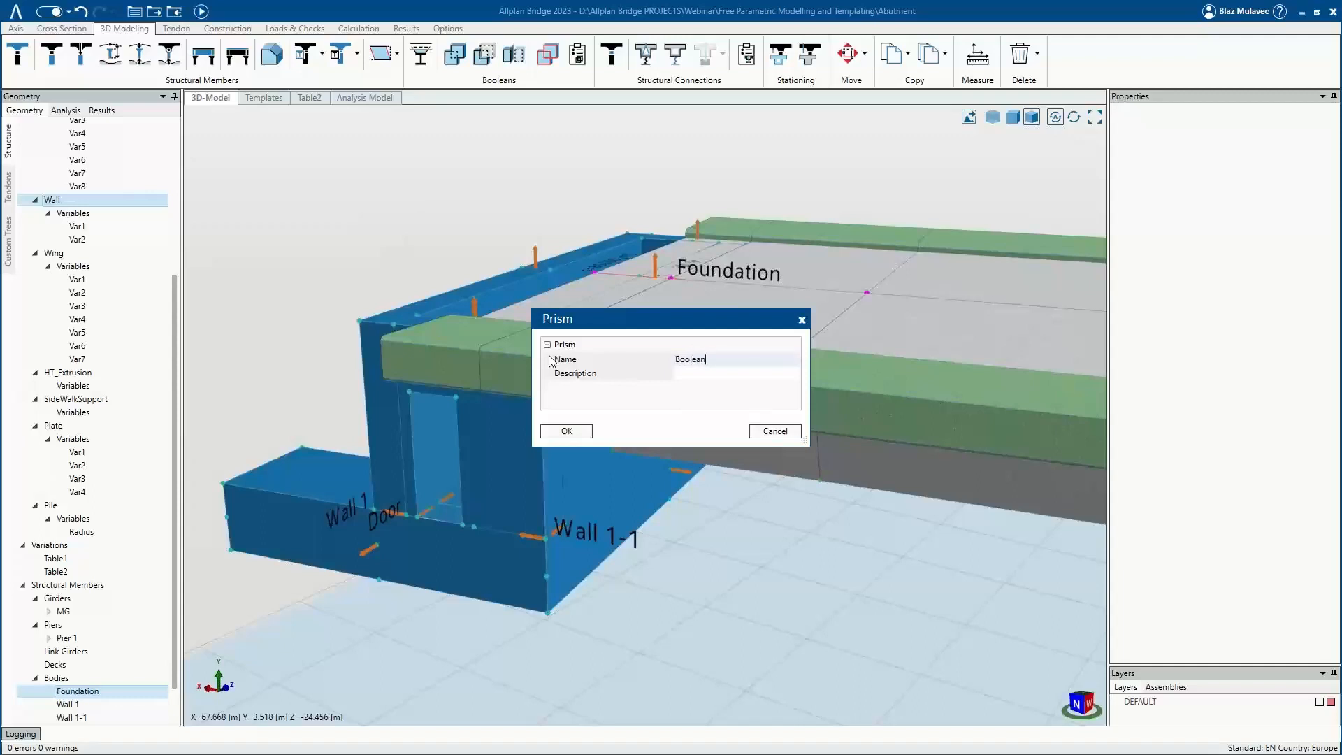
{"action": "left_click", "coordinate": [567, 431]}
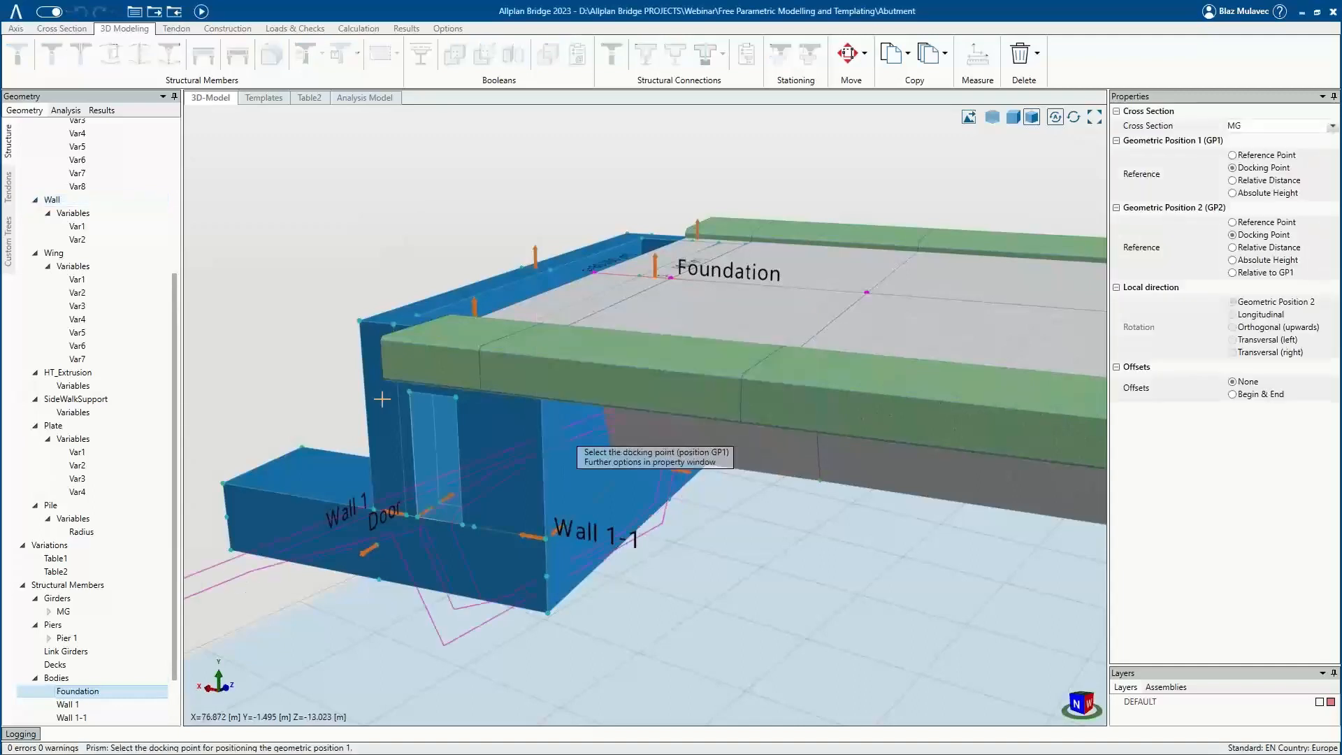
{"action": "left_click", "coordinate": [93, 375]}
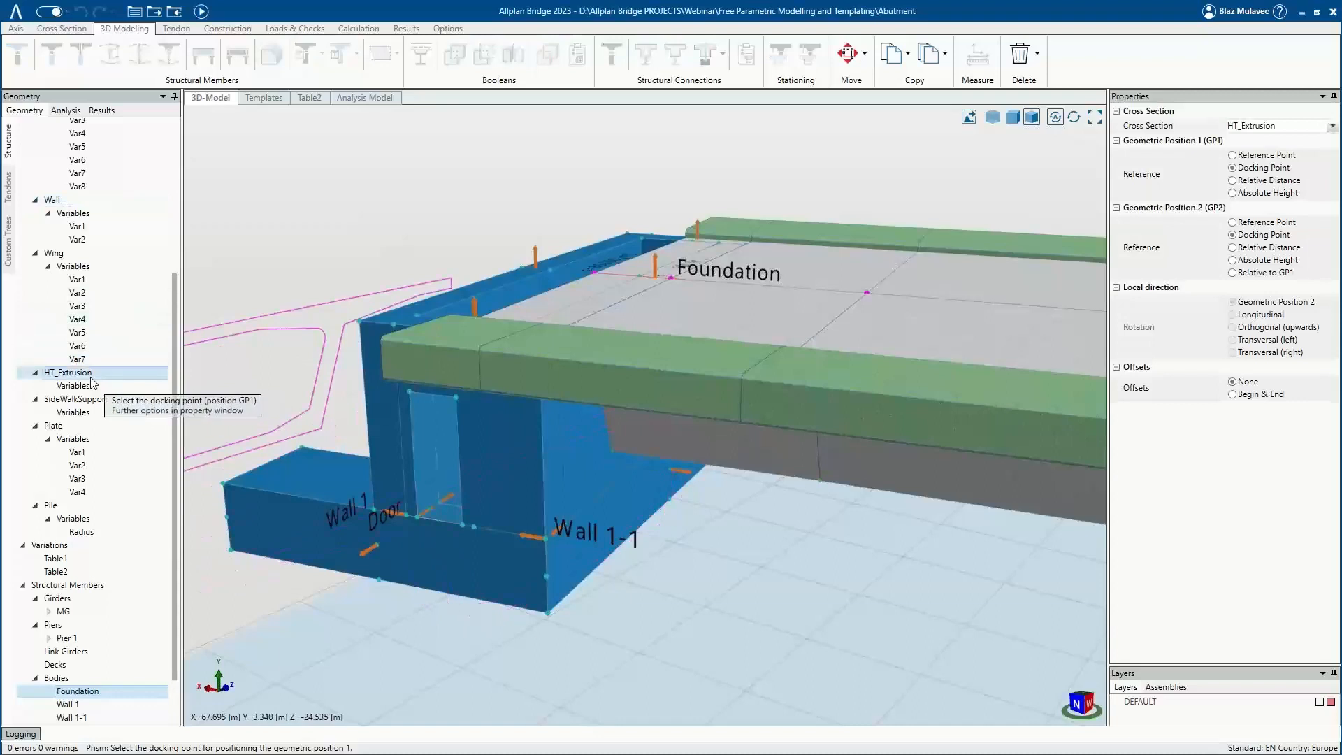
{"action": "middle_click_drag", "start_coordinate": [610, 295], "coordinate": [605, 345]}
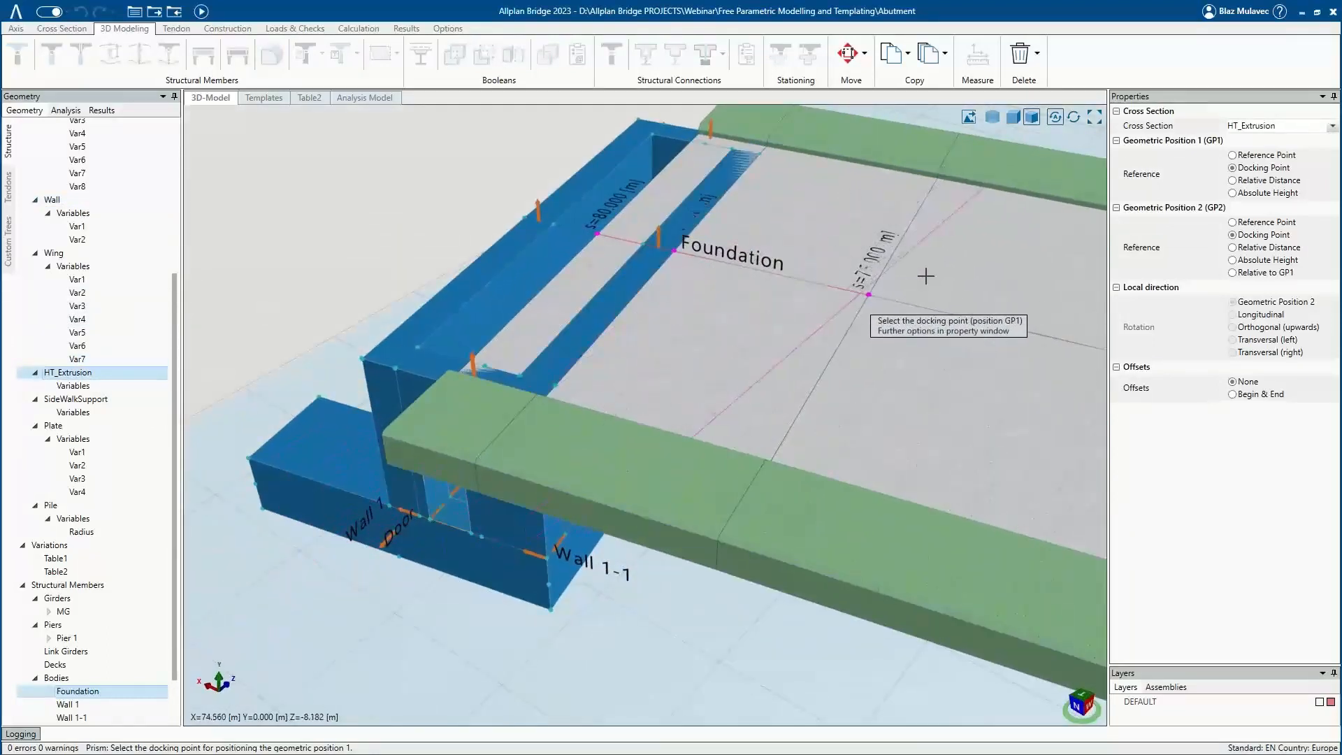
{"action": "left_click", "coordinate": [1233, 155]}
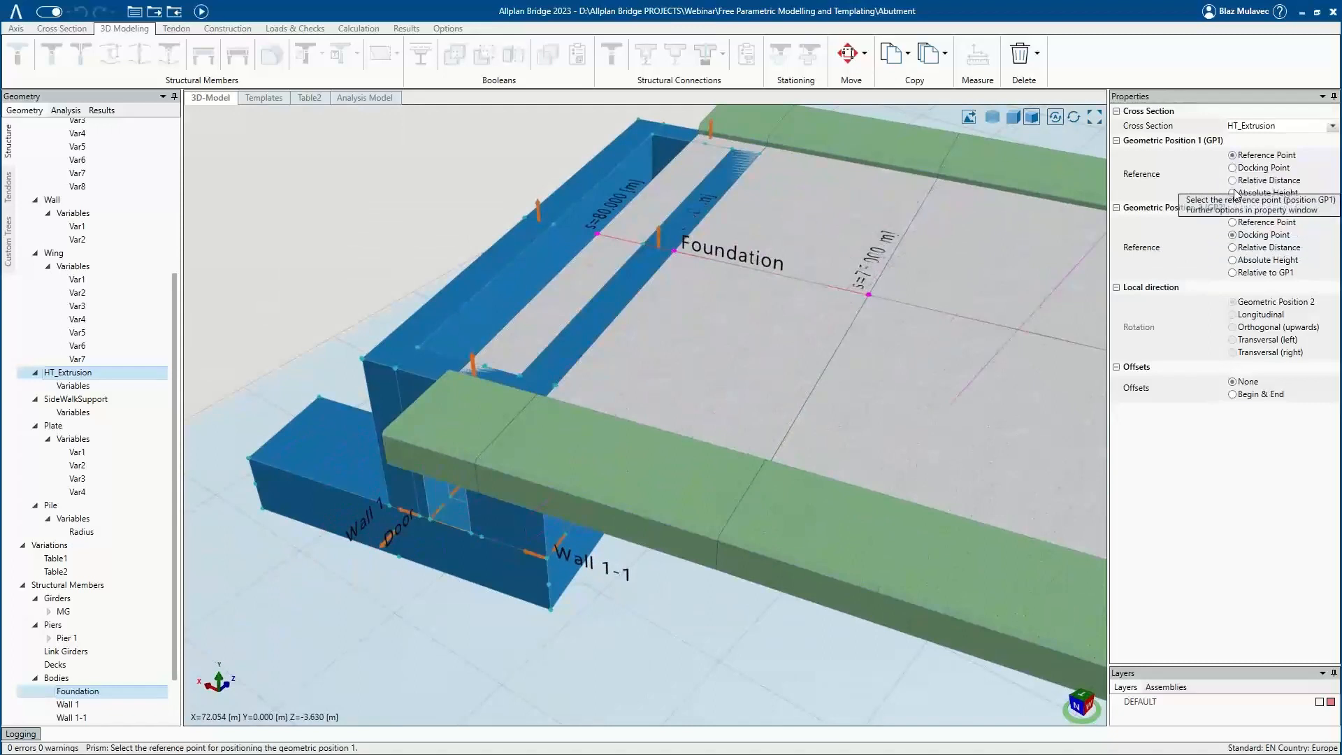
{"action": "left_click", "coordinate": [1233, 222]}
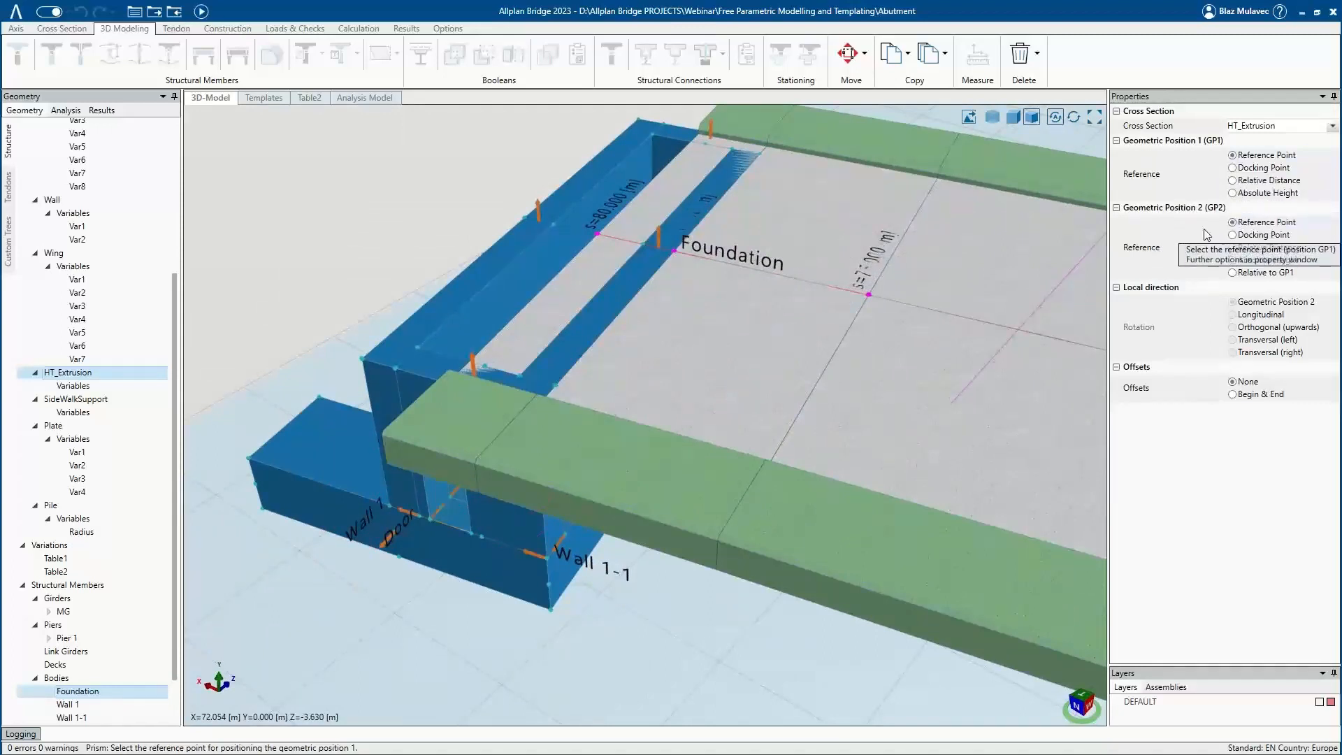
{"action": "left_click", "coordinate": [867, 296]}
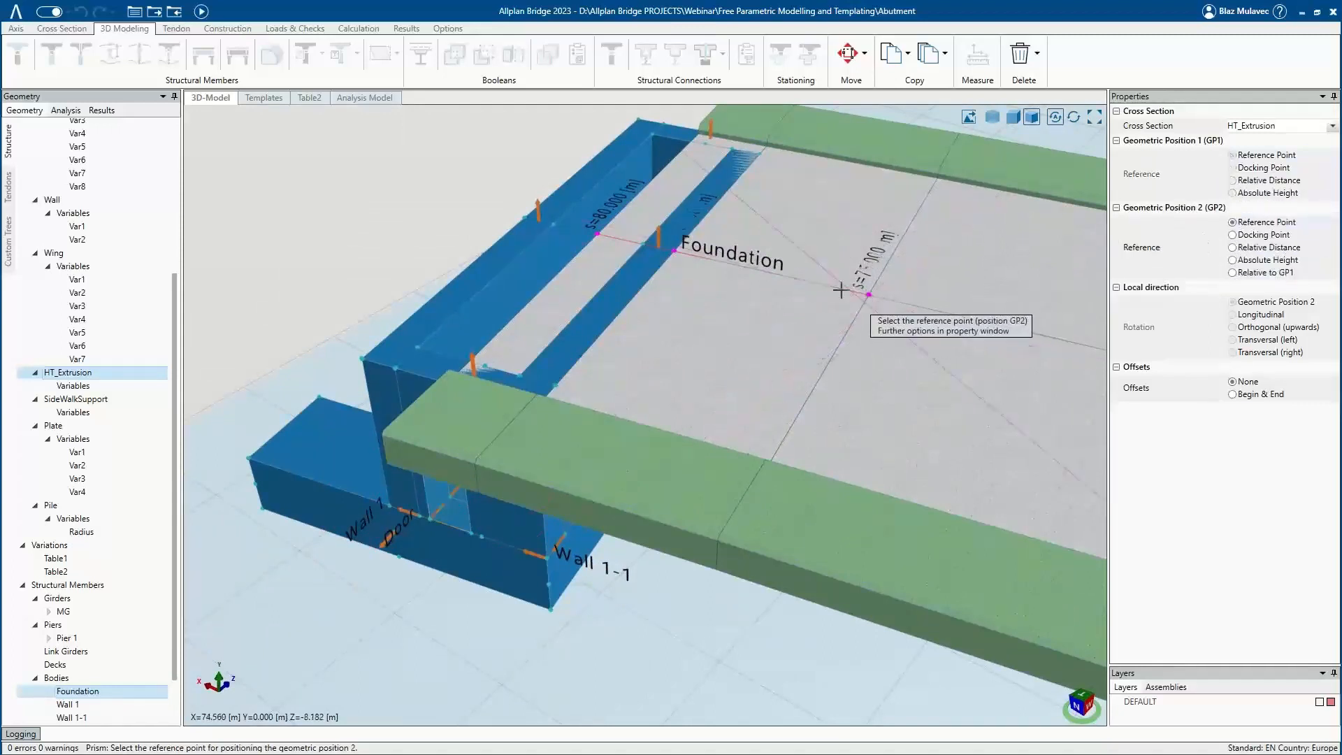
{"action": "left_click", "coordinate": [598, 230]}
Subtract the Boolean prism from Wall 1-3 with the Boolean Subtract operation.
{"action": "middle_click_drag", "start_coordinate": [702, 405], "coordinate": [675, 324]}
{"action": "middle_click_drag", "start_coordinate": [619, 416], "coordinate": [590, 228]}
{"action": "middle_click_drag", "start_coordinate": [590, 390], "coordinate": [561, 387]}
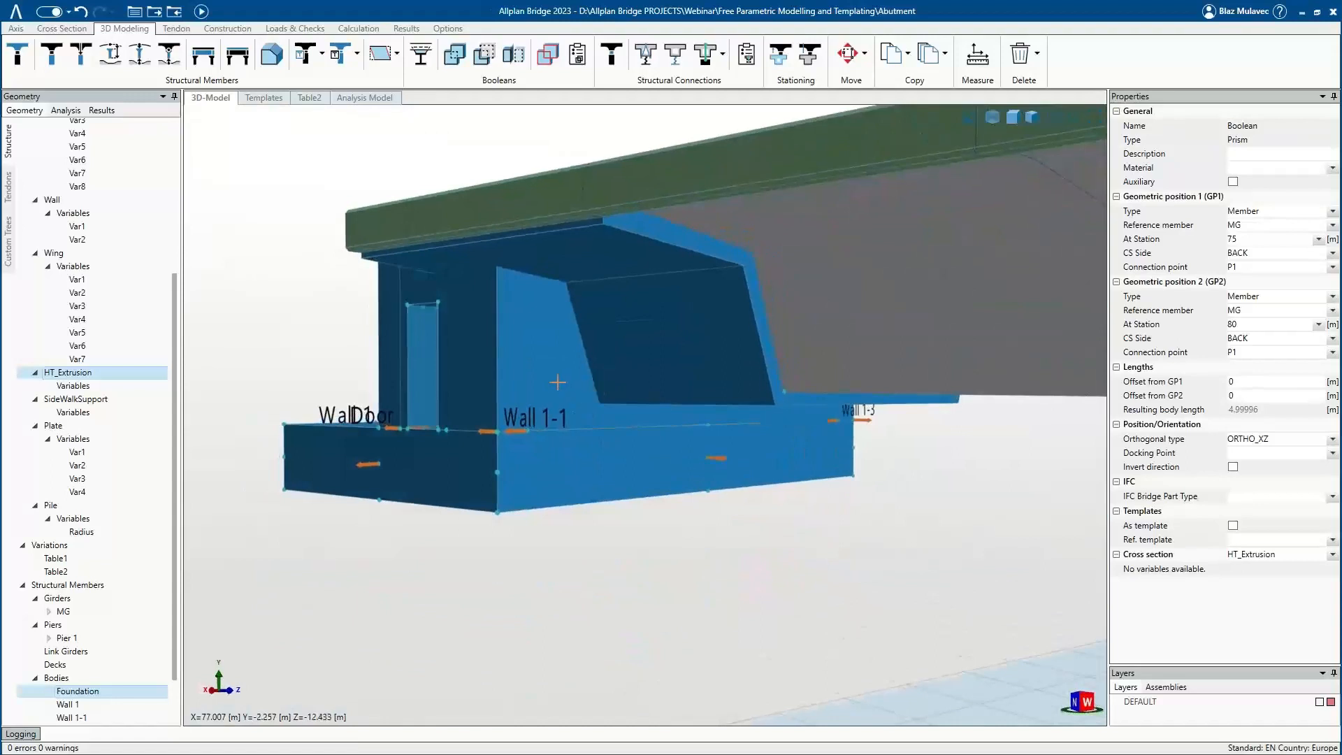
{"action": "left_click", "coordinate": [547, 321]}
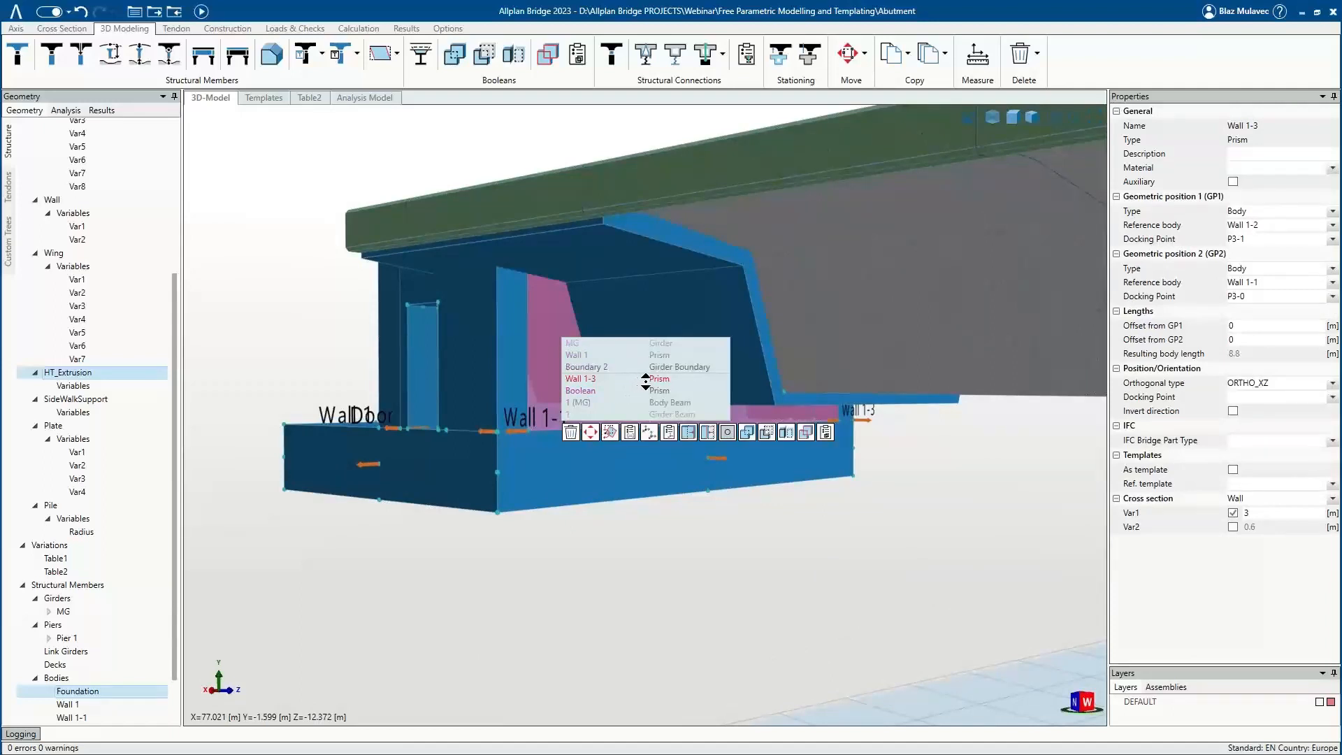
{"action": "left_click", "coordinate": [768, 432]}
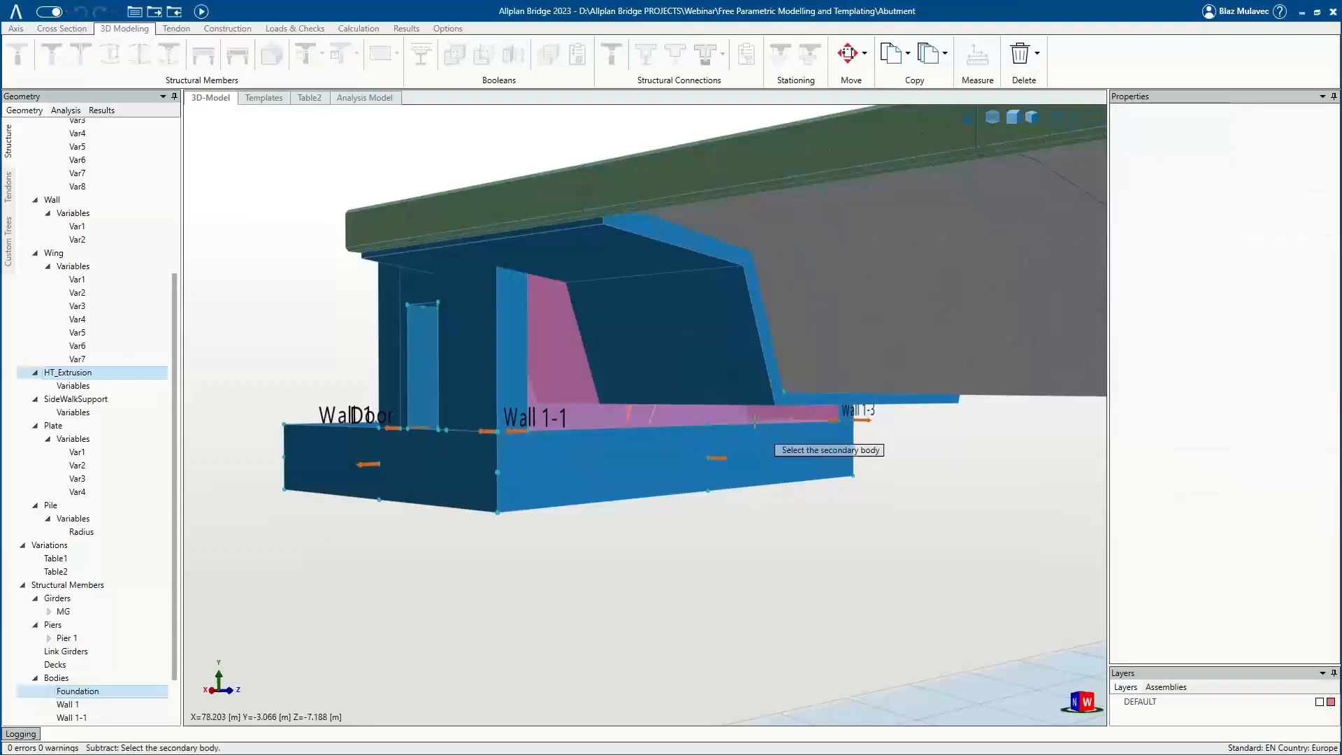
{"action": "left_click", "coordinate": [705, 350]}
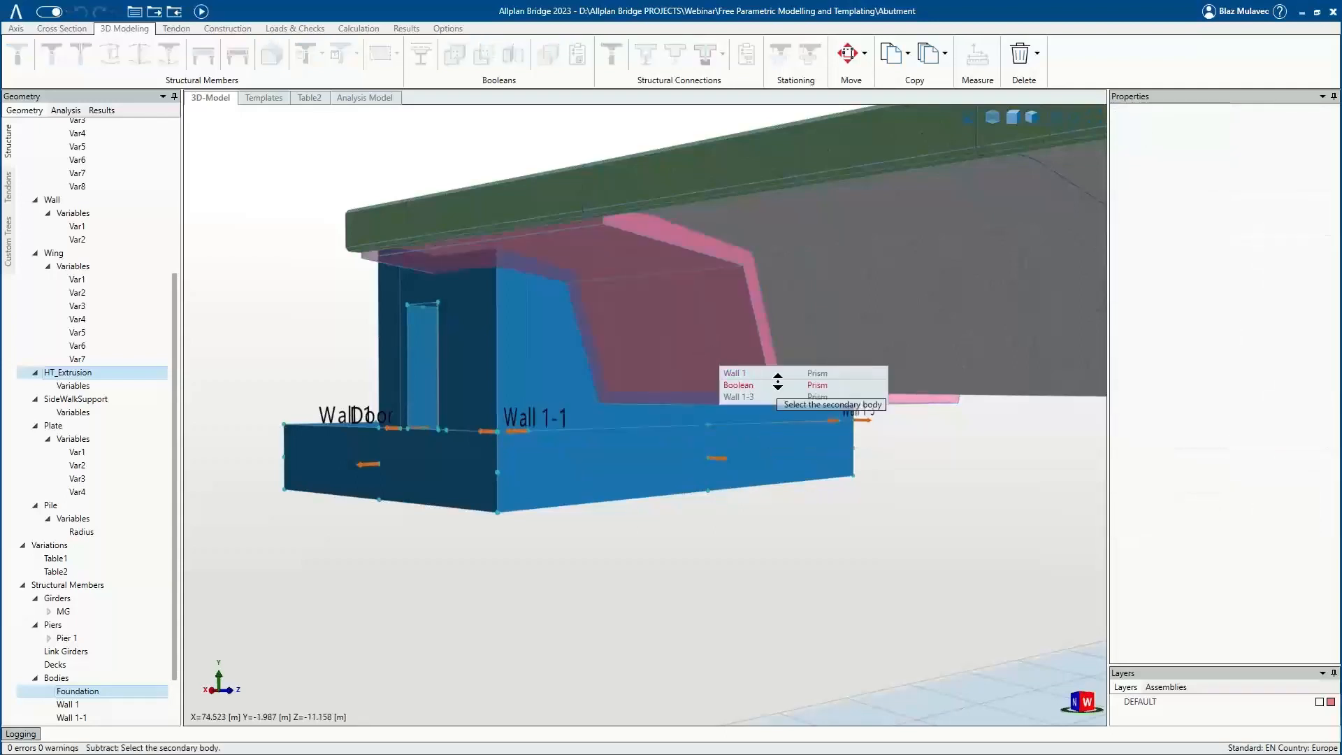
{"action": "left_click", "coordinate": [818, 383]}
Make the Boolean prism an auxiliary body and add the bridge girder to the hidden objects.
{"action": "left_click", "coordinate": [638, 363]}
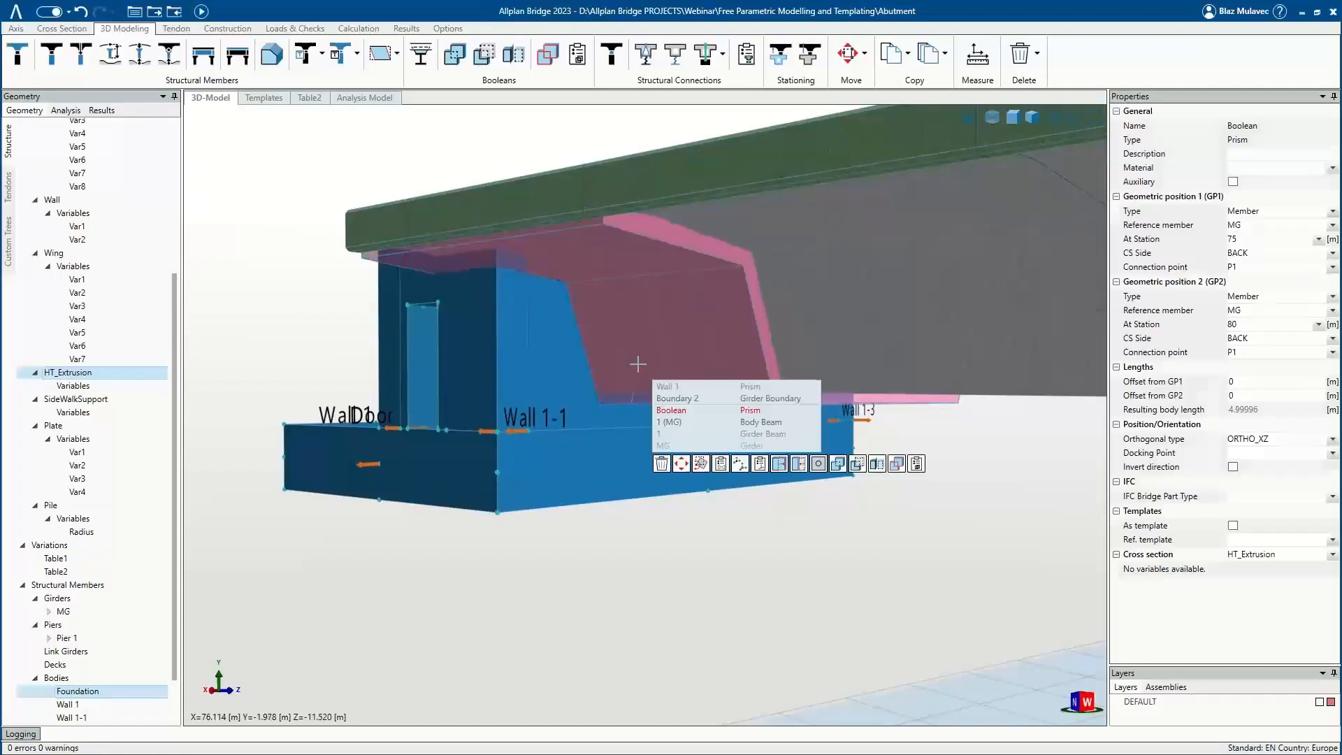
{"action": "left_click", "coordinate": [817, 464]}
{"action": "middle_click_drag", "start_coordinate": [664, 383], "coordinate": [701, 423]}
{"action": "scroll", "coordinate": [701, 423], "scroll_direction": "down", "scroll_amount": 3}
{"action": "right_click", "coordinate": [638, 493]}
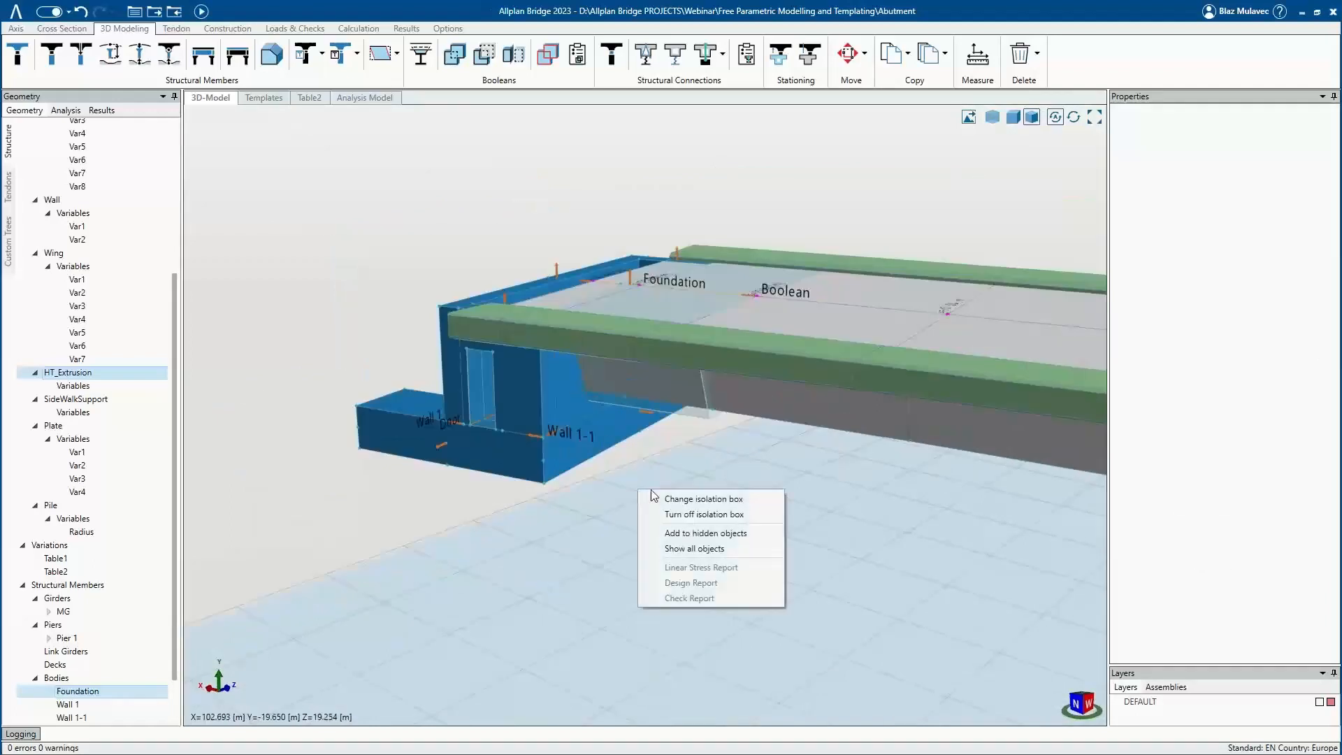
{"action": "left_click", "coordinate": [699, 533]}
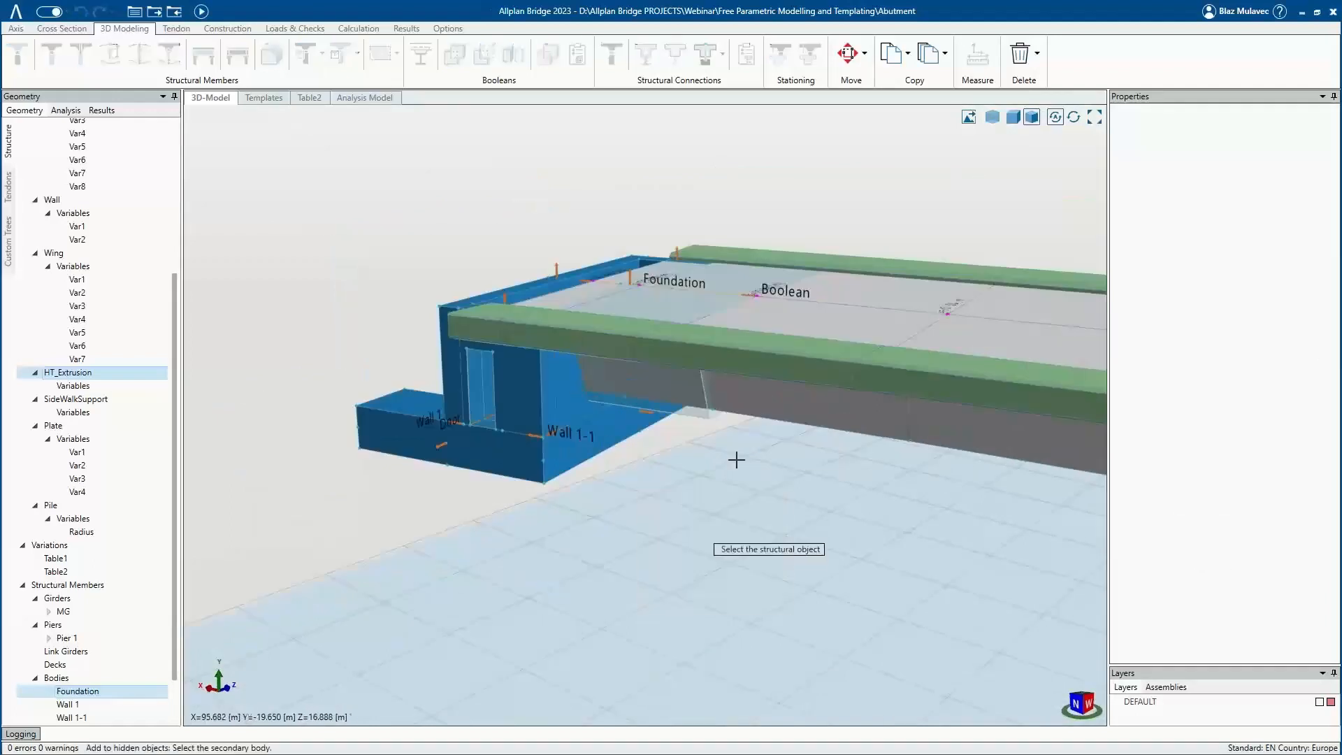
{"action": "left_click", "coordinate": [813, 316]}
{"action": "left_click", "coordinate": [814, 316]}
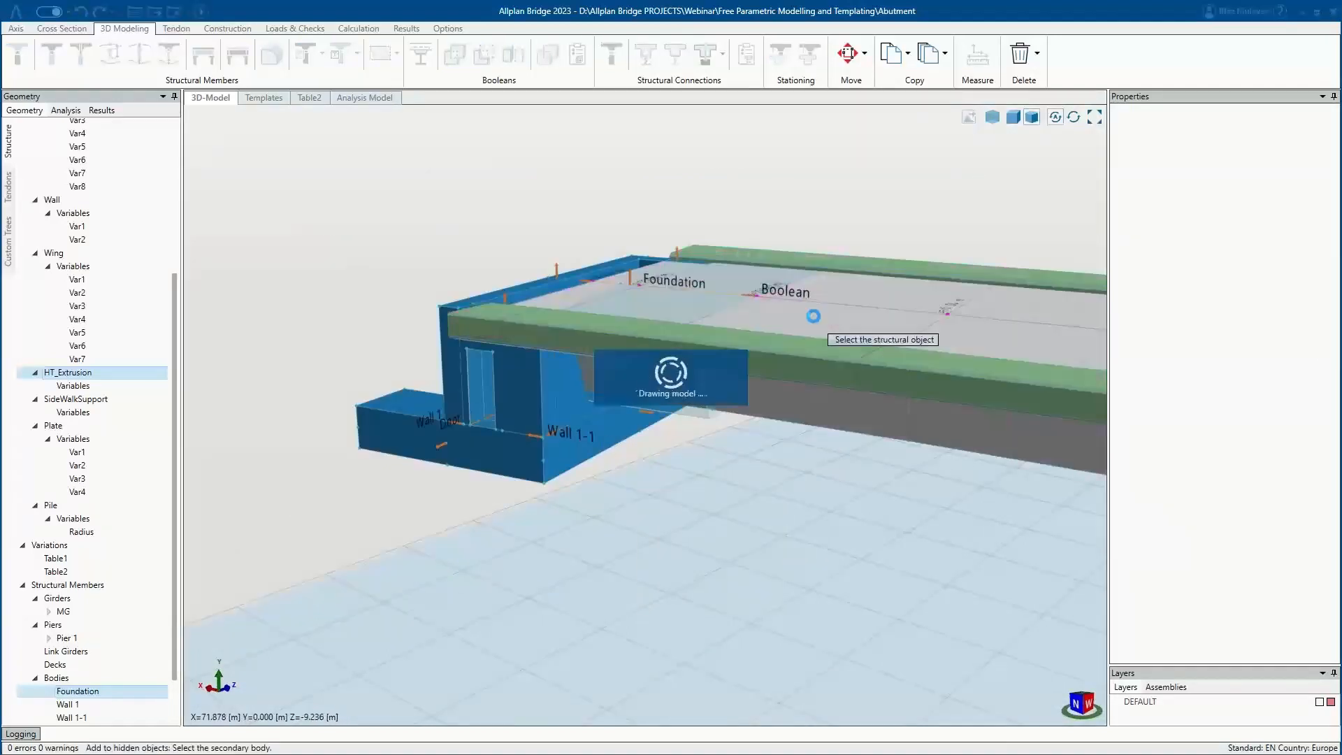
{"action": "middle_click_drag", "start_coordinate": [715, 346], "coordinate": [566, 471]}
{"action": "key", "text": "Escape"}
Turn off the display of auxiliary structural members and check the remaining abutment walls.
{"action": "left_click", "coordinate": [651, 490]}
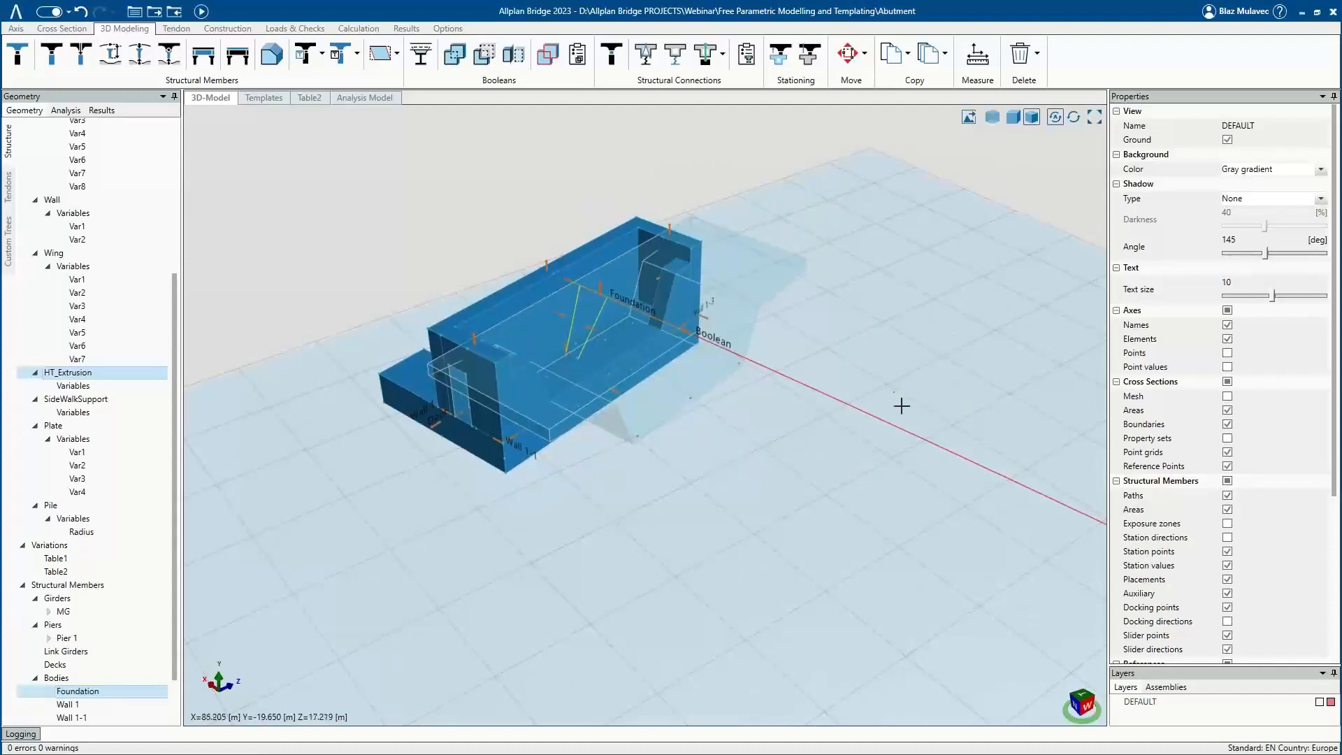
{"action": "scroll", "coordinate": [1187, 294], "scroll_direction": "down", "scroll_amount": 5}
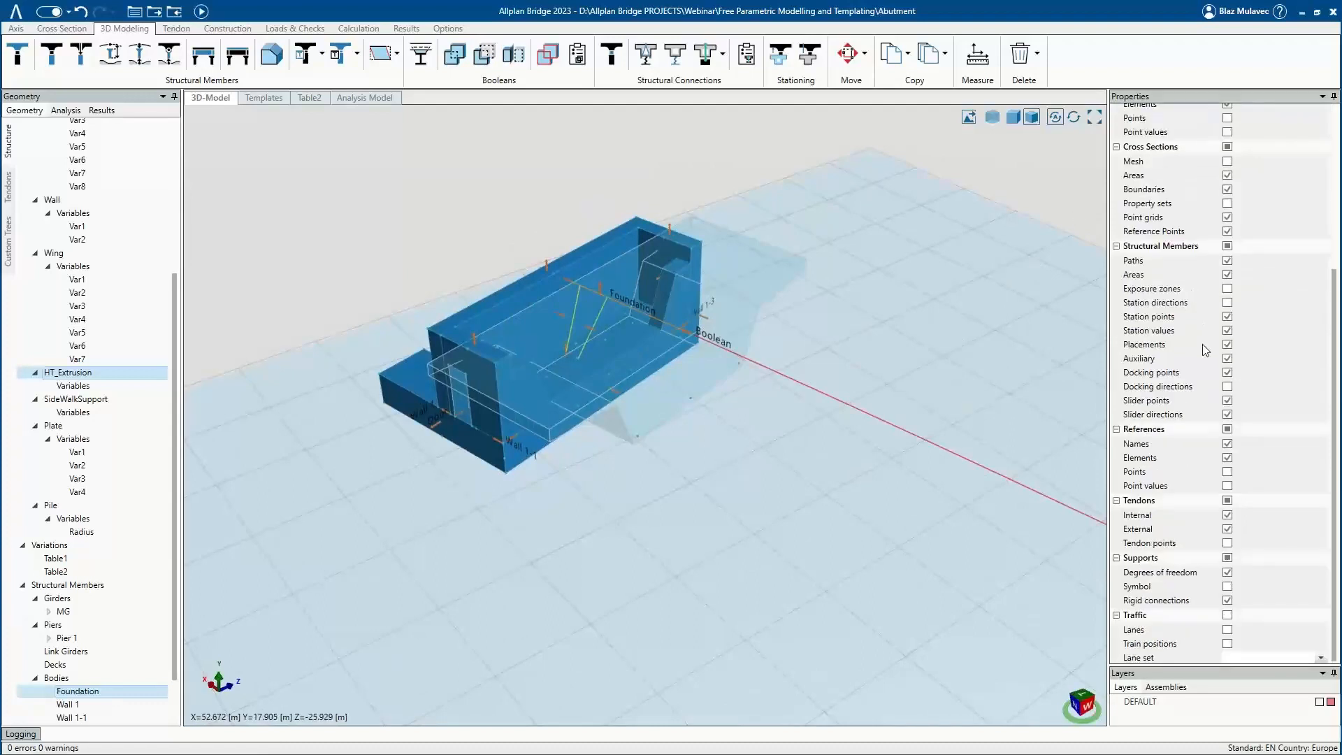
{"action": "scroll", "coordinate": [1206, 222], "scroll_direction": "up", "scroll_amount": 2}
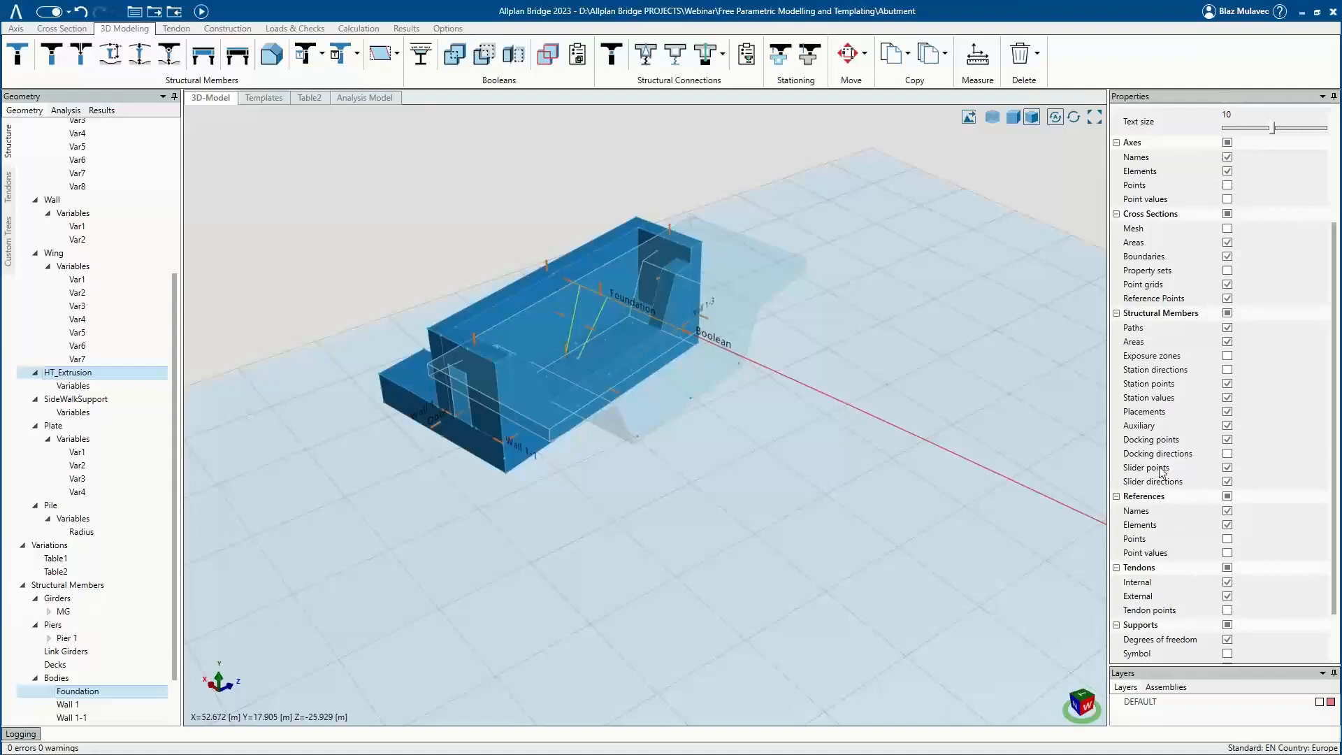
{"action": "left_click", "coordinate": [1228, 426]}
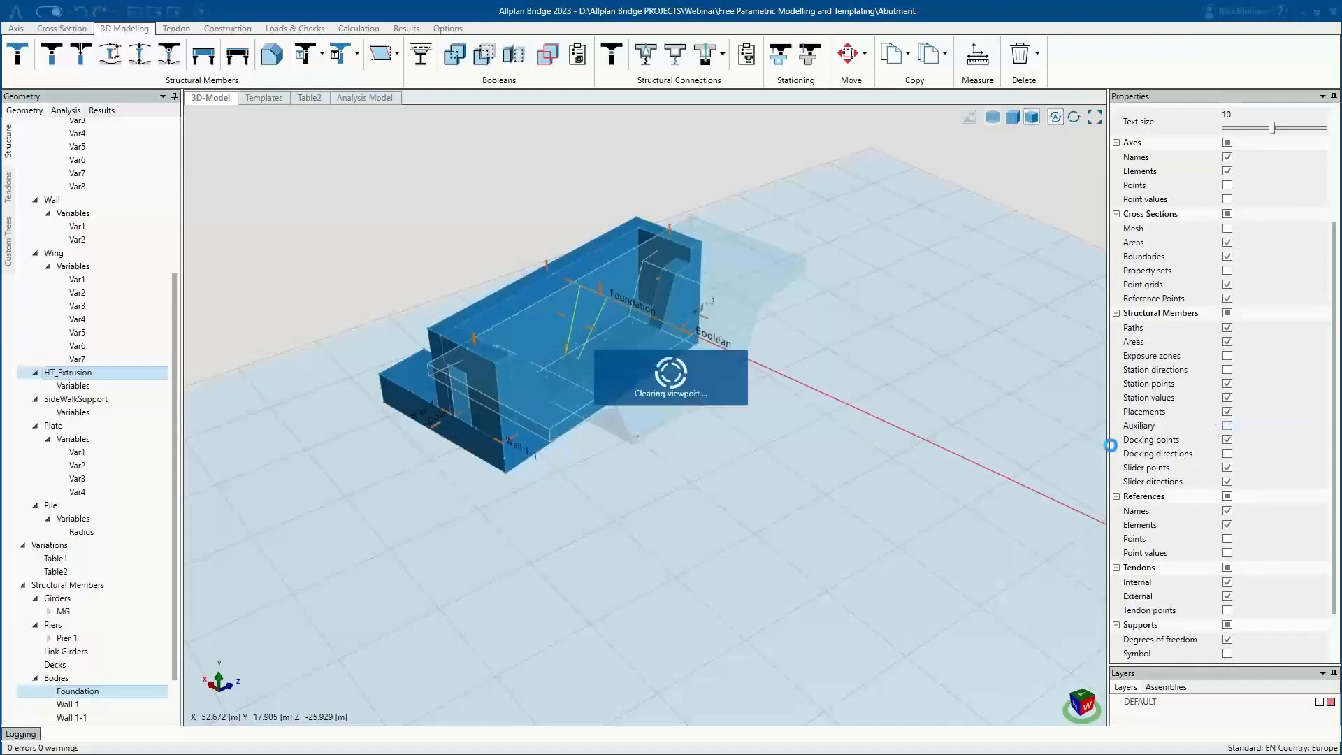
{"action": "middle_click_drag", "start_coordinate": [797, 419], "coordinate": [478, 404]}
{"action": "scroll", "coordinate": [477, 405], "scroll_direction": "up", "scroll_amount": 5}
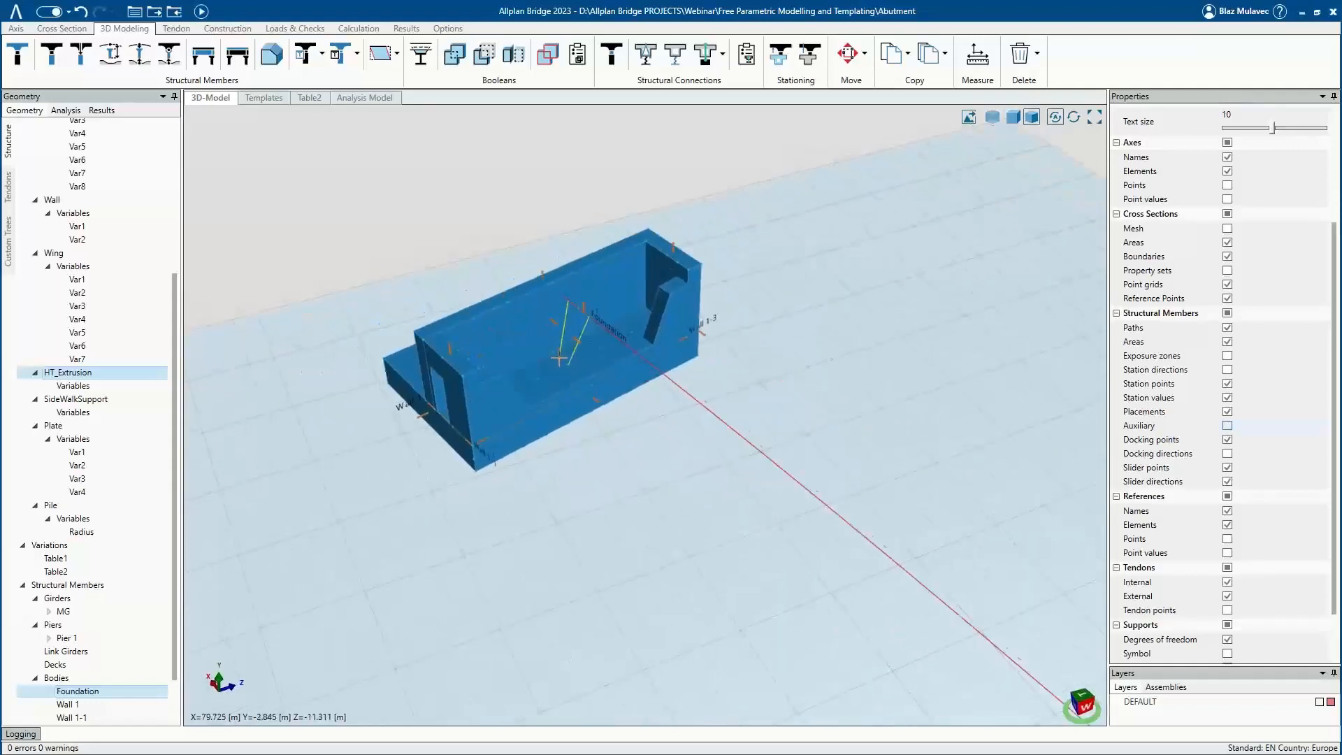
Create a prism named PL_Bearings with the Wall cross section between docking points P3-0 and P3-1 of Wall 1-3.
{"action": "mouse_move", "coordinate": [583, 388]}
{"action": "middle_mouse_down"}
{"action": "mouse_move", "coordinate": [509, 362]}
{"action": "mouse_move", "coordinate": [663, 342]}
{"action": "mouse_move", "coordinate": [423, 465]}
{"action": "mouse_move", "coordinate": [237, 464]}
{"action": "mouse_move", "coordinate": [443, 472]}
{"action": "mouse_move", "coordinate": [414, 510]}
{"action": "mouse_move", "coordinate": [539, 478]}
{"action": "mouse_move", "coordinate": [492, 516]}
{"action": "mouse_move", "coordinate": [467, 473]}
{"action": "middle_mouse_up"}
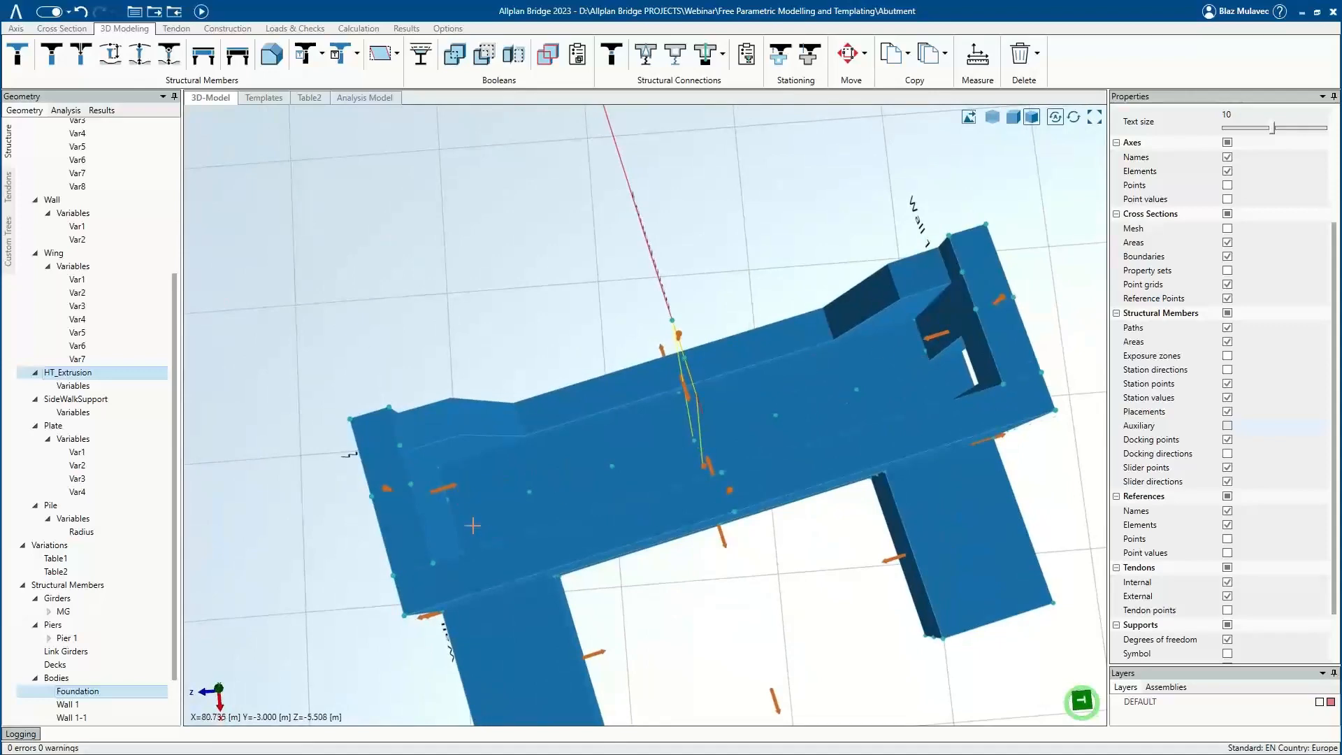
{"action": "mouse_move", "coordinate": [507, 496]}
{"action": "middle_mouse_down"}
{"action": "mouse_move", "coordinate": [446, 488]}
{"action": "mouse_move", "coordinate": [486, 453]}
{"action": "mouse_move", "coordinate": [453, 387]}
{"action": "middle_mouse_up"}
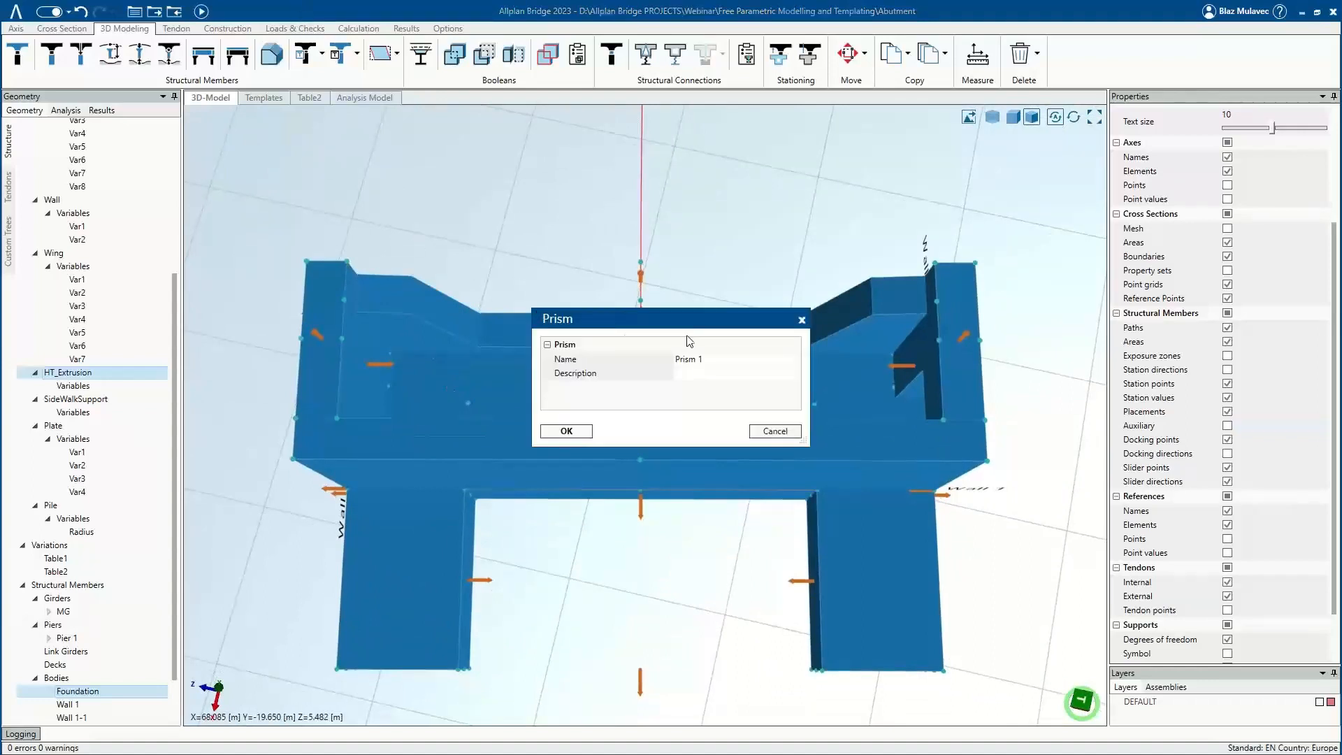
{"action": "type", "text": "PL_Bea"}
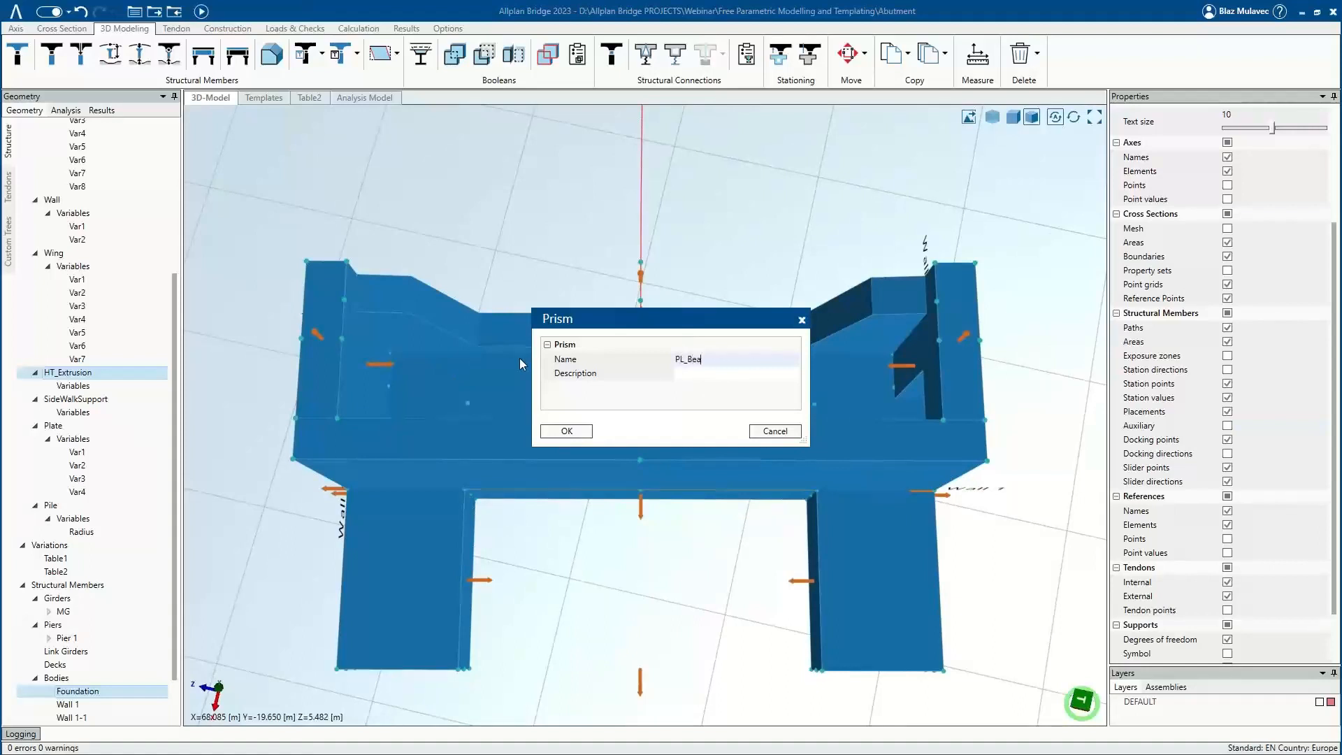
{"action": "type", "text": "rings"}
{"action": "left_click", "coordinate": [567, 434]}
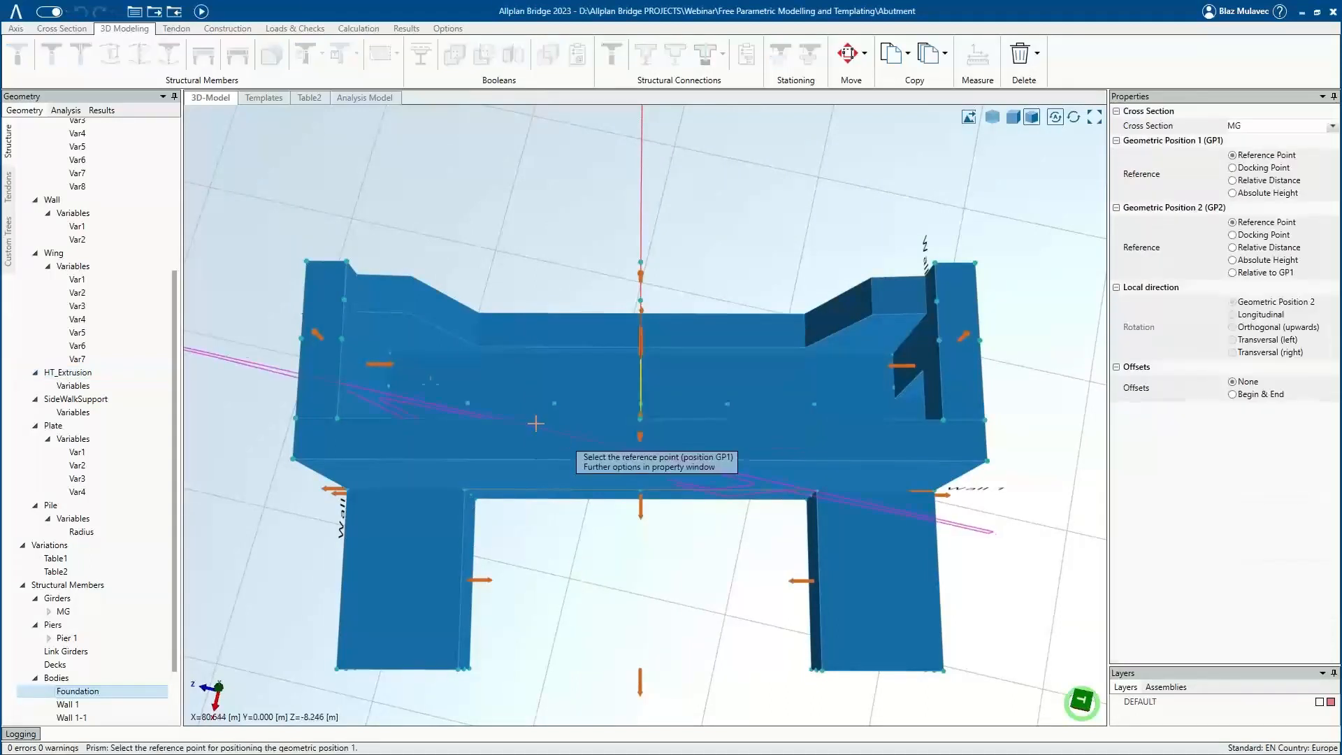
{"action": "left_click", "coordinate": [52, 200]}
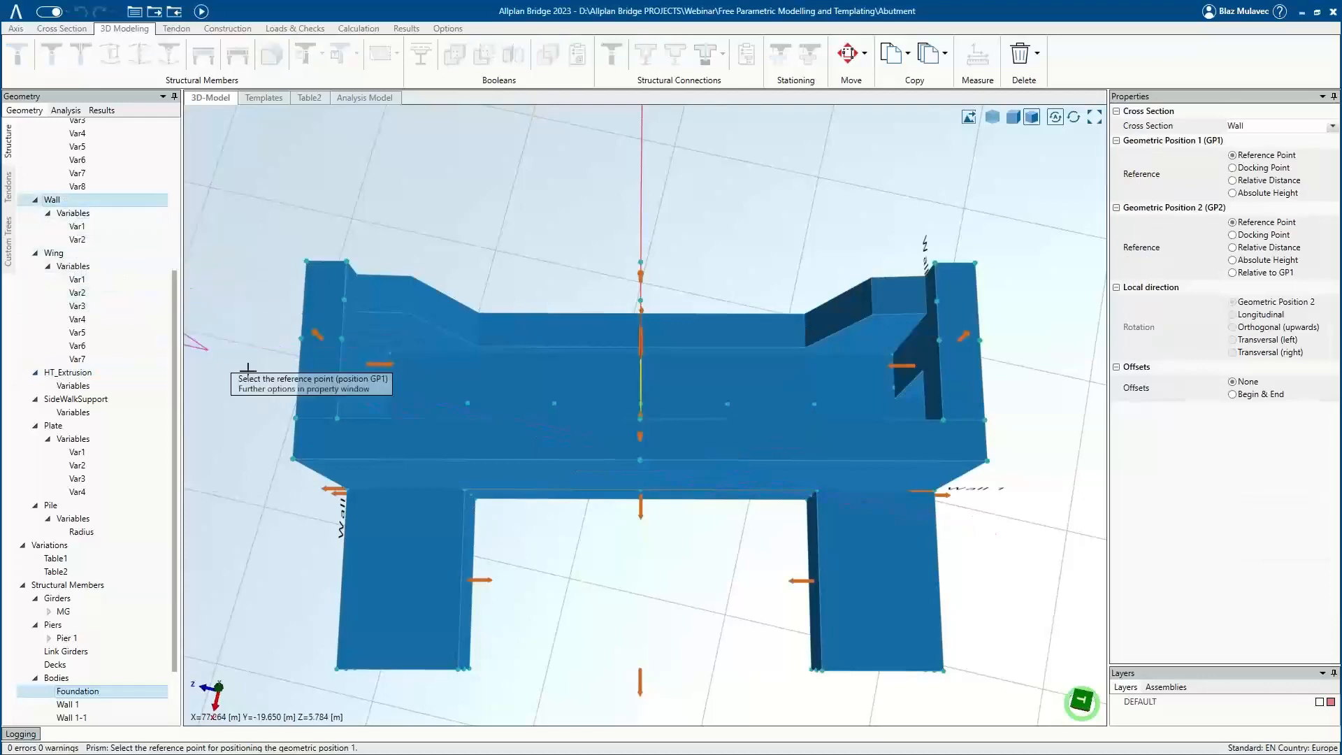
{"action": "middle_click_drag", "start_coordinate": [290, 366], "coordinate": [399, 344]}
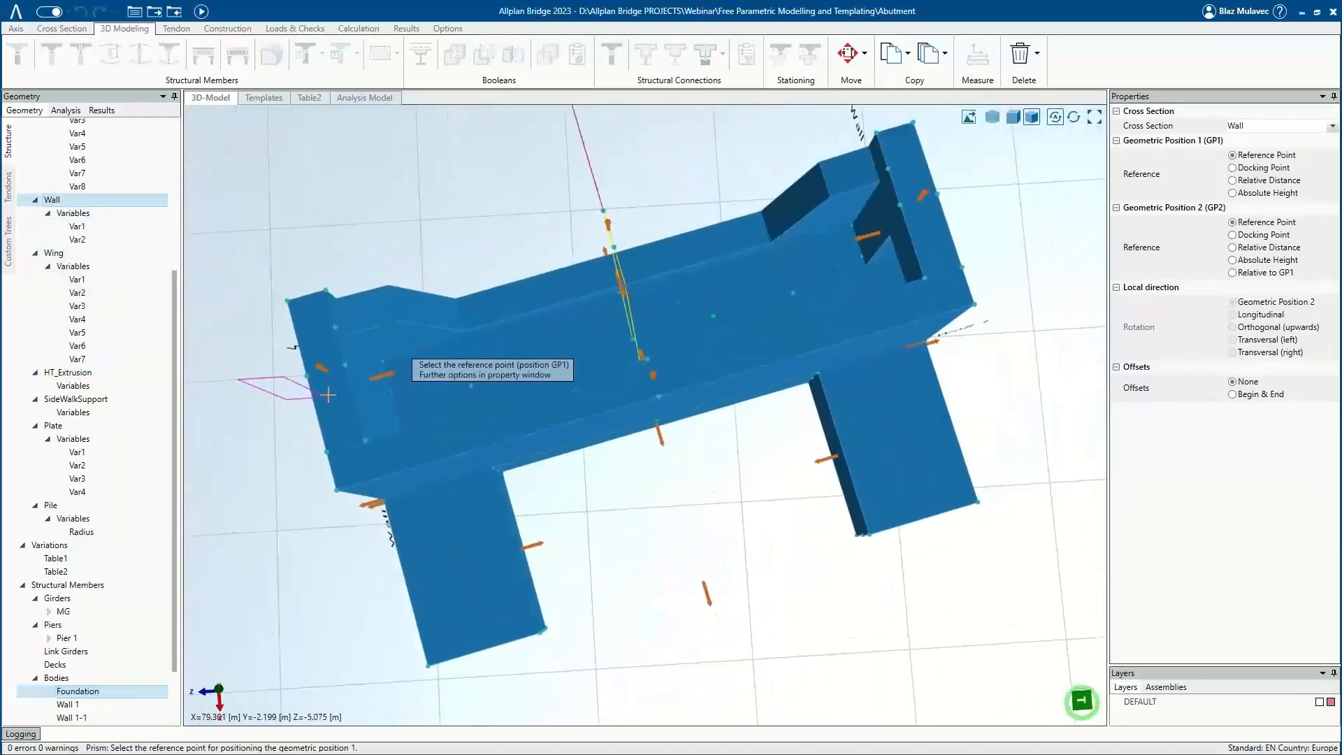
{"action": "left_click", "coordinate": [1233, 168]}
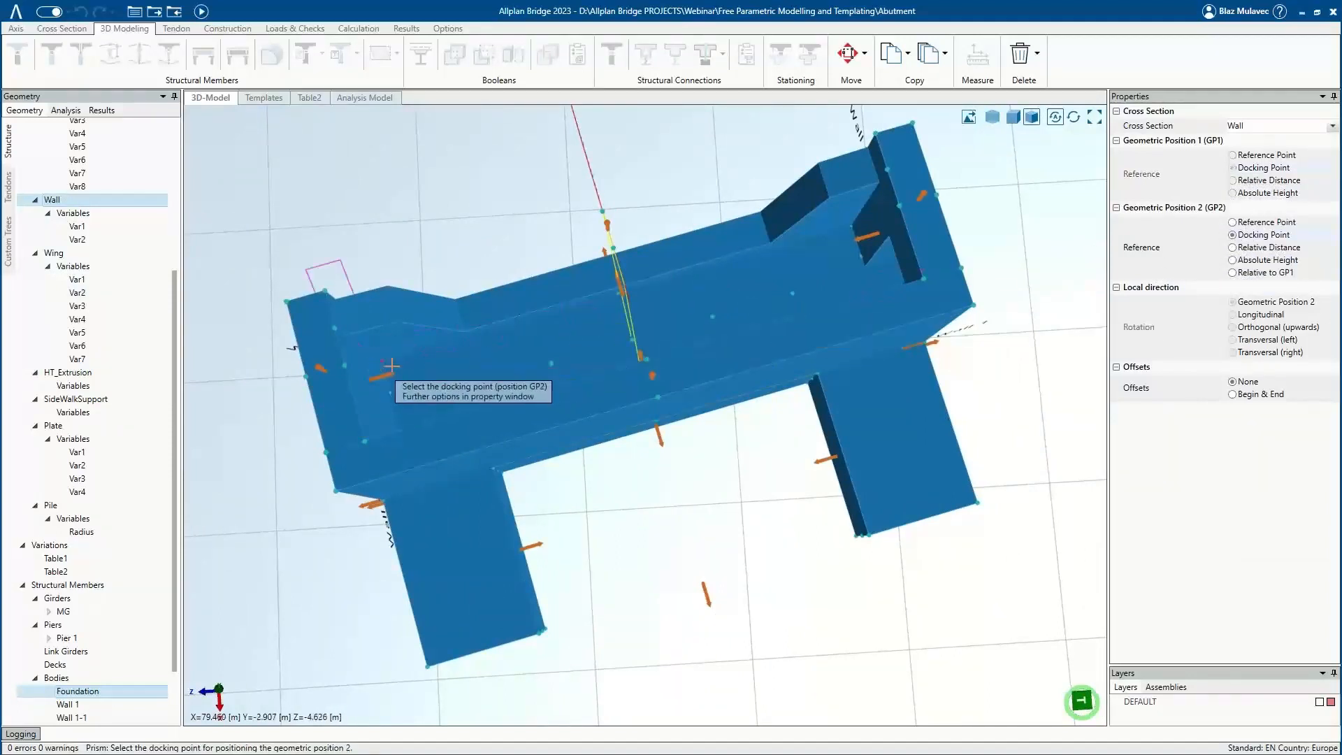
{"action": "left_click", "coordinate": [852, 227]}
{"action": "left_click_drag", "start_coordinate": [580, 326], "coordinate": [699, 297]}
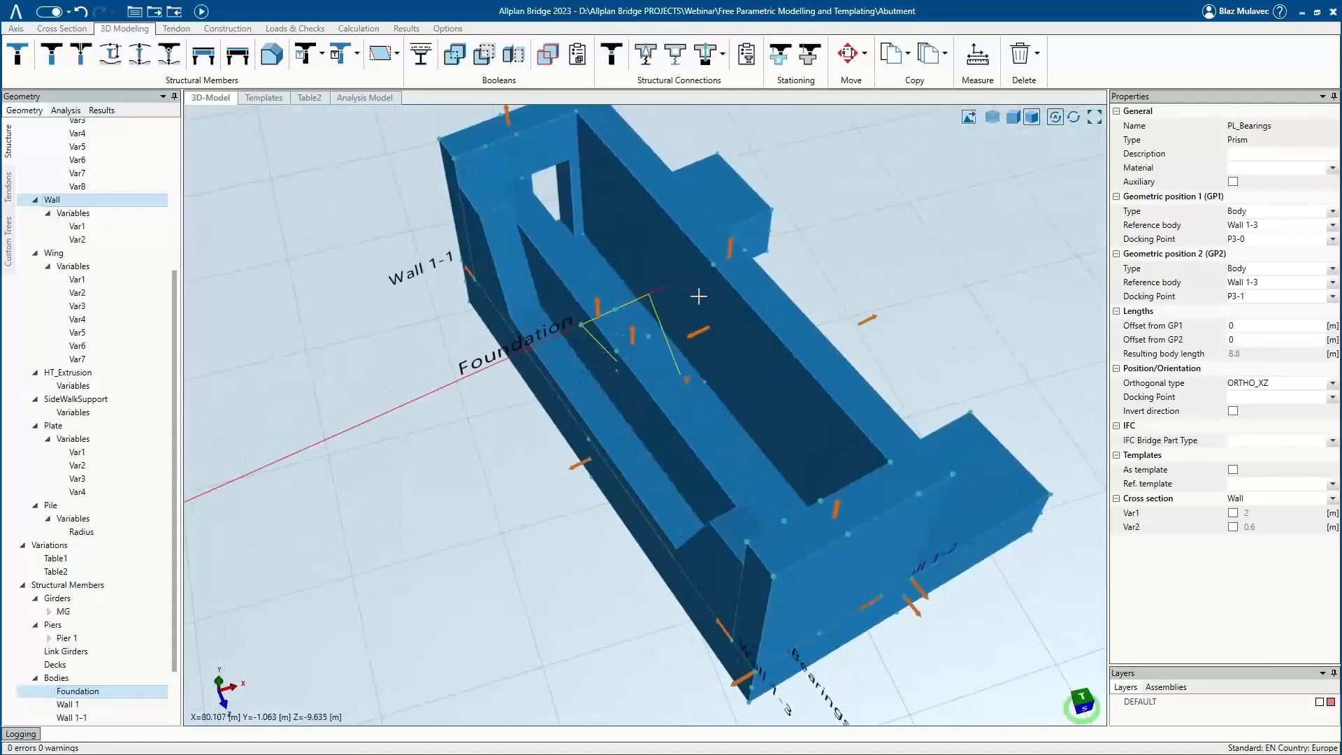
{"action": "left_click", "coordinate": [638, 360]}
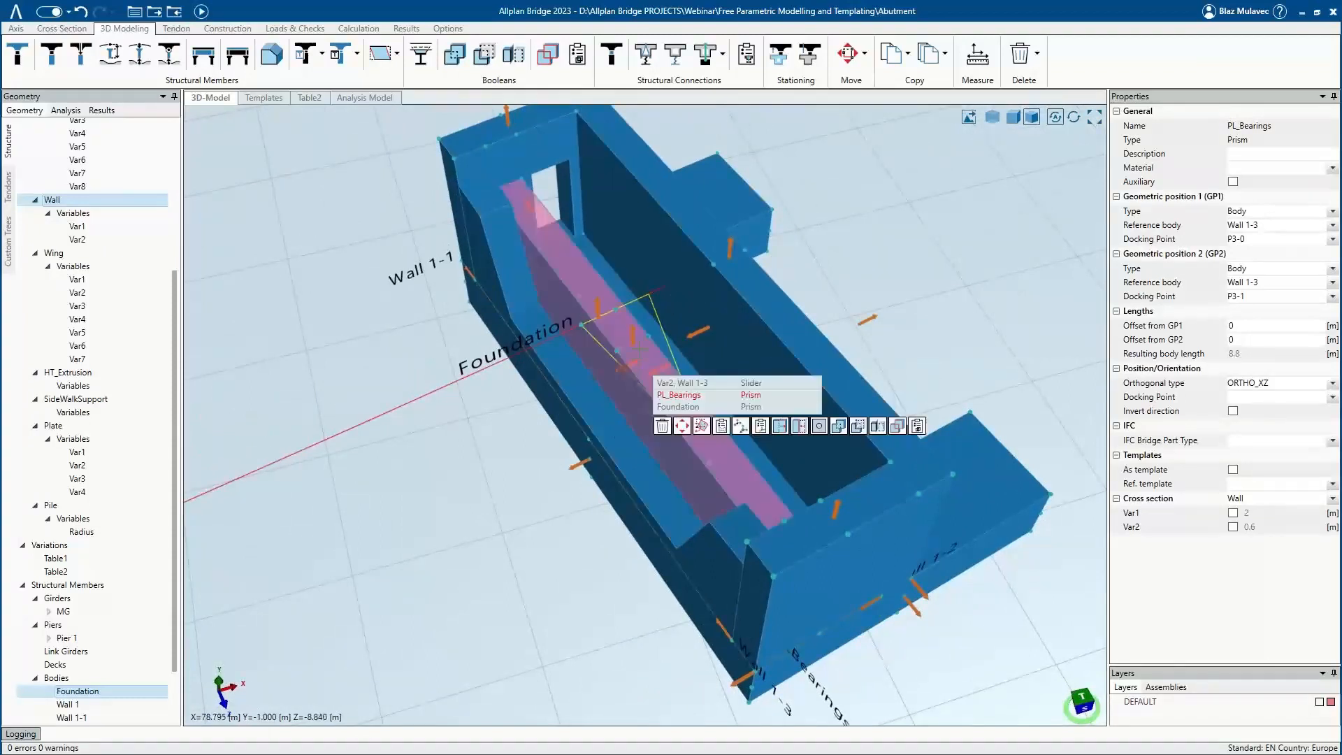
{"action": "left_click", "coordinate": [756, 383]}
{"action": "left_click", "coordinate": [663, 385]}
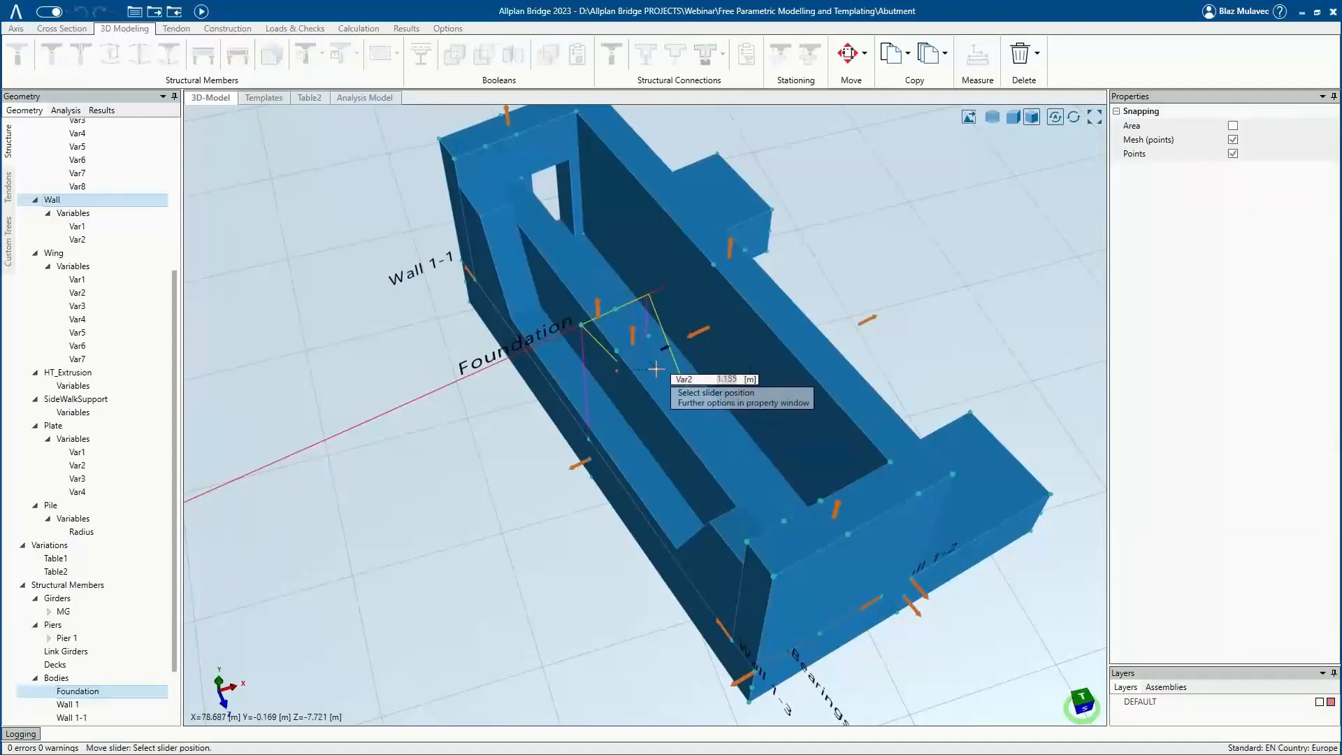
{"action": "left_click", "coordinate": [654, 367]}
{"action": "middle_click_drag", "start_coordinate": [648, 361], "coordinate": [716, 338]}
{"action": "left_click", "coordinate": [657, 376]}
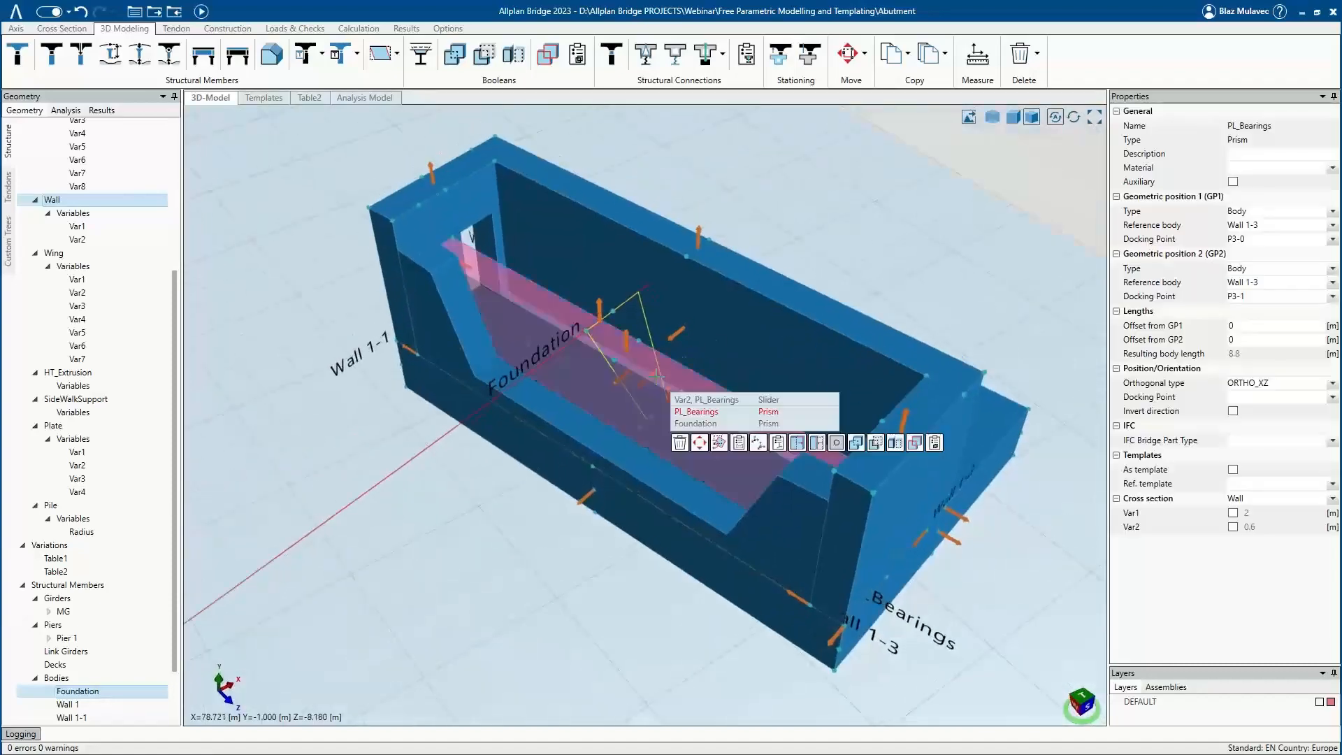
{"action": "left_click", "coordinate": [769, 399]}
{"action": "left_click", "coordinate": [680, 402]}
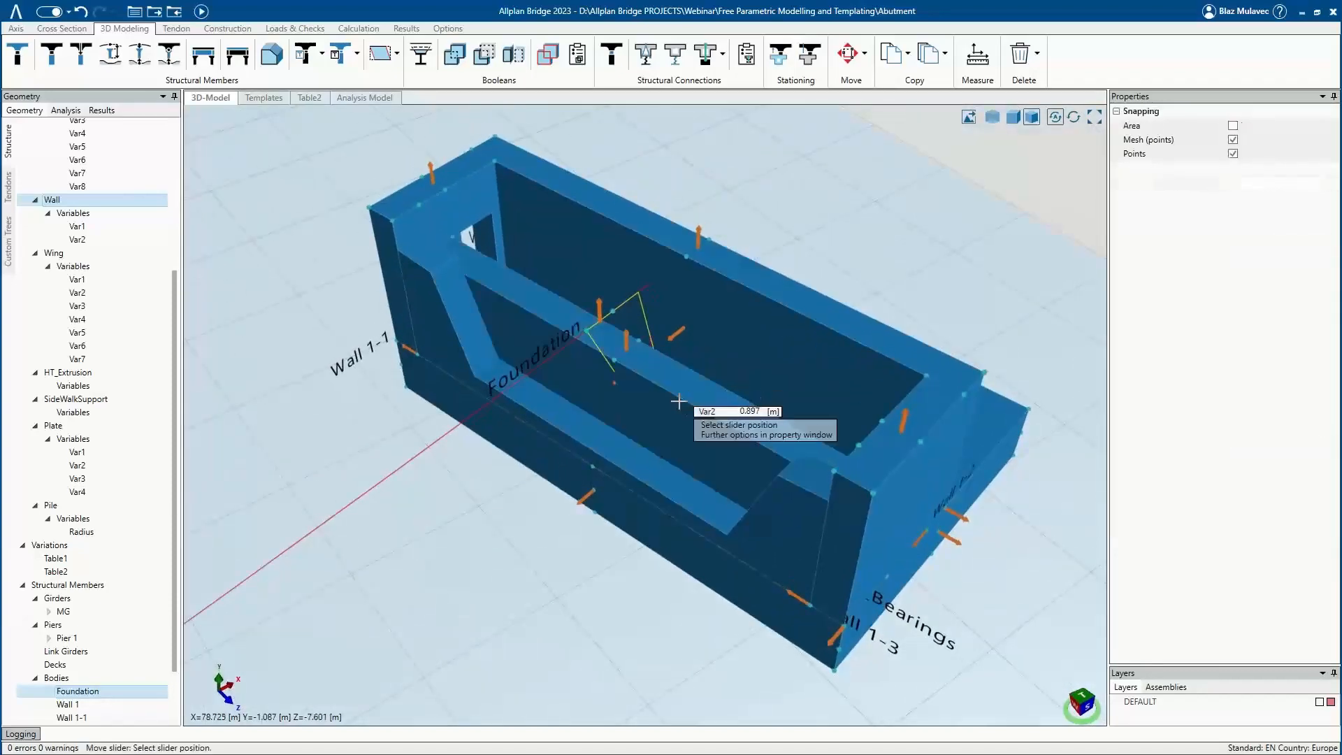
{"action": "middle_click_drag", "start_coordinate": [642, 386], "coordinate": [474, 395]}
{"action": "key", "text": "Escape"}
Set the Var1 slider of the PL_Bearings prism to 0.4 m.
{"action": "left_click", "coordinate": [655, 390]}
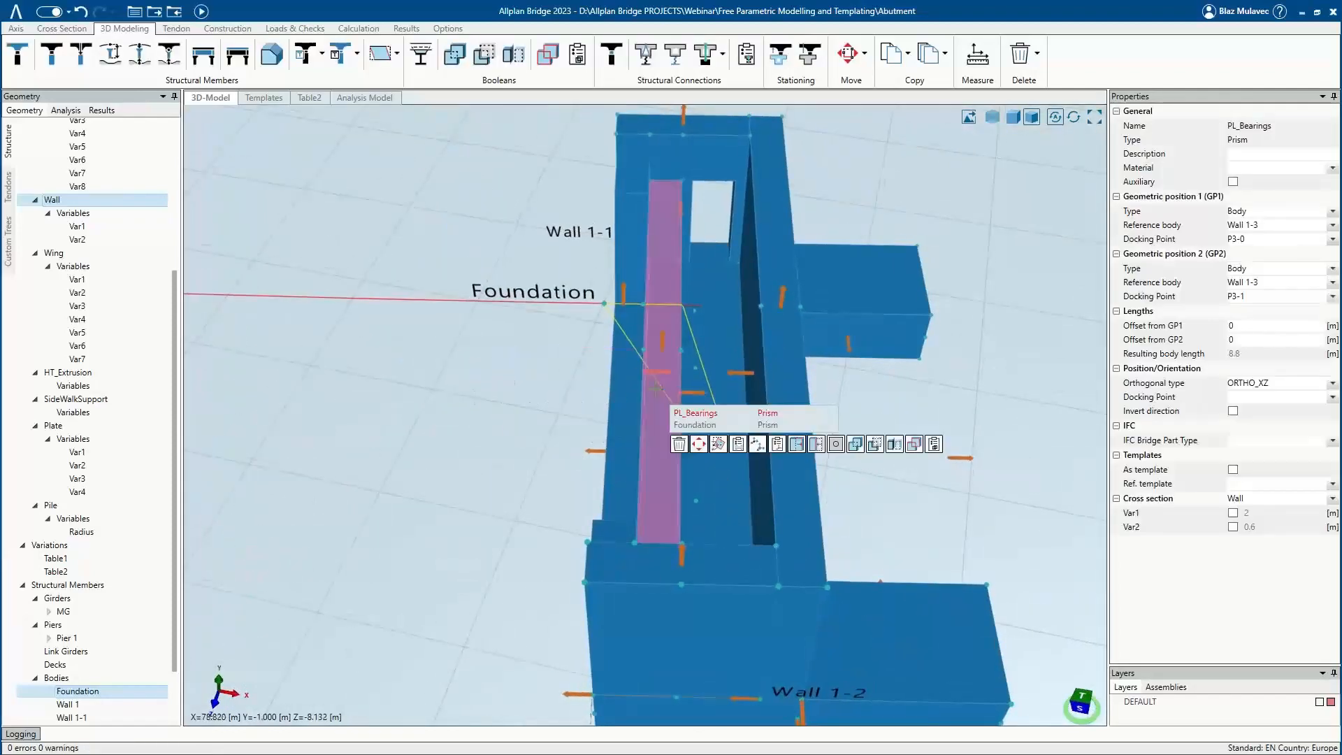
{"action": "left_click", "coordinate": [770, 413]}
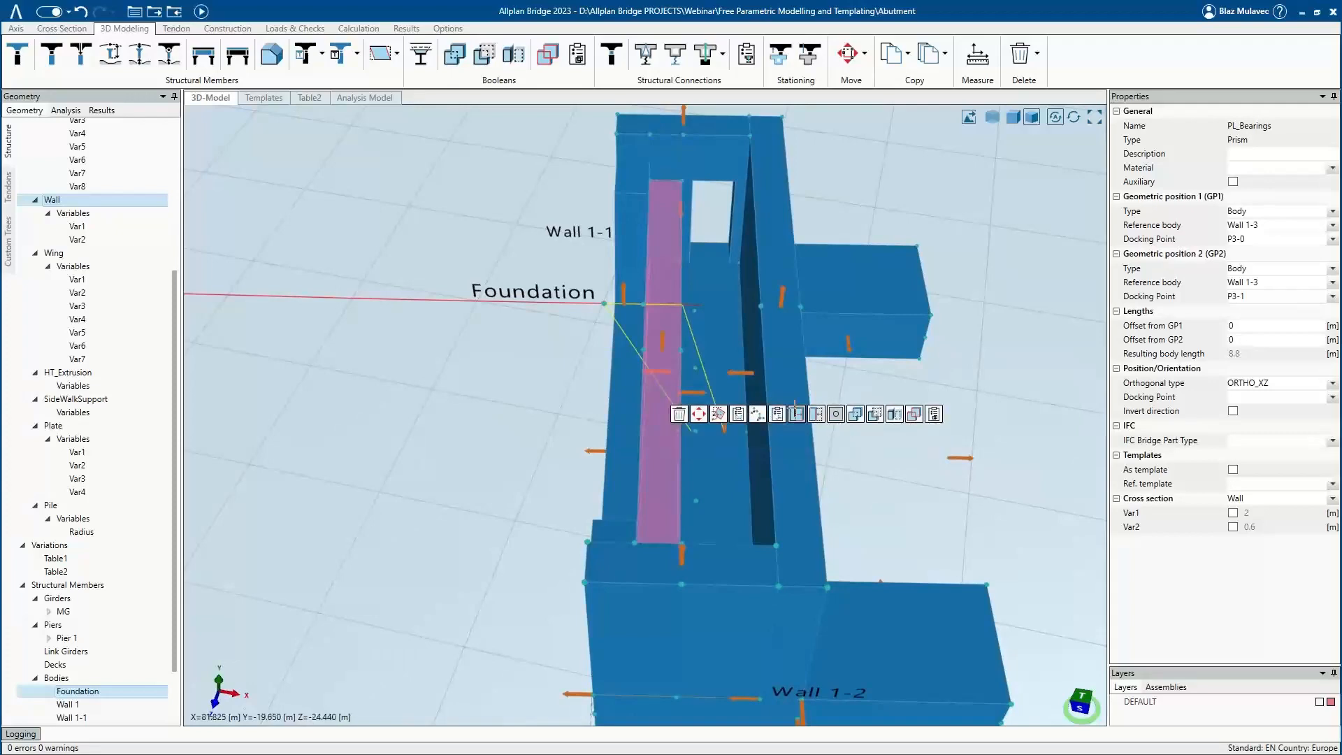
{"action": "left_click", "coordinate": [796, 414]}
{"action": "left_click", "coordinate": [660, 340]}
{"action": "middle_click_drag", "start_coordinate": [623, 402], "coordinate": [804, 366]}
{"action": "middle_click_drag", "start_coordinate": [505, 406], "coordinate": [529, 437]}
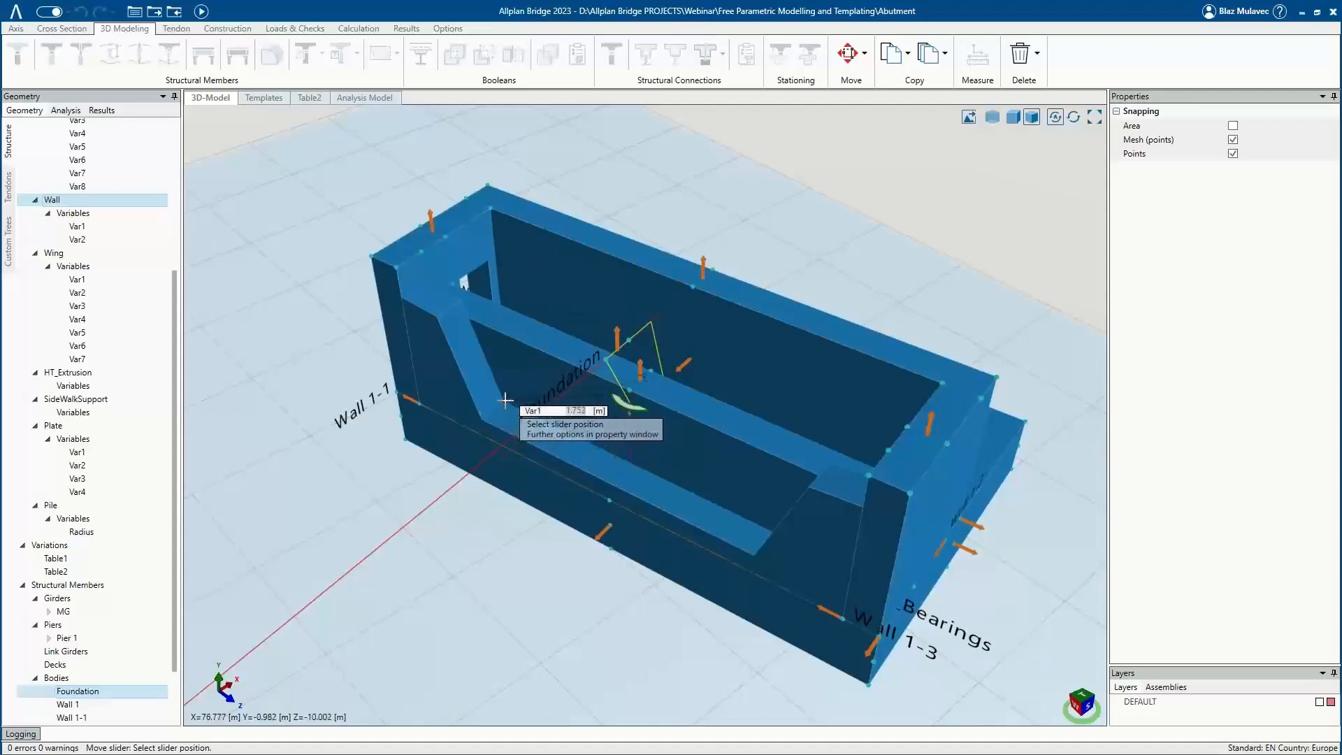
{"action": "type", "text": "0.4"}
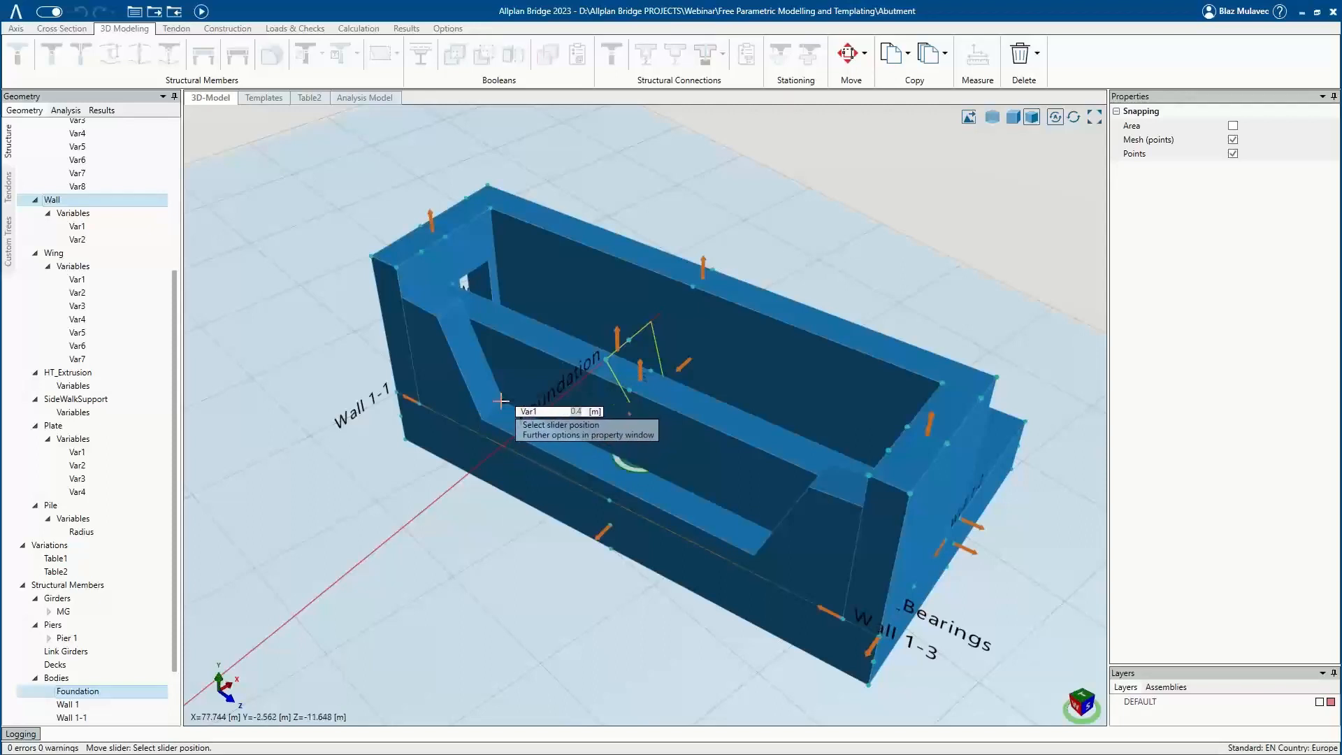
{"action": "key", "text": "Return"}
Set the Var2 slider of the PL_Bearings prism to 0.8 m.
{"action": "middle_click_drag", "start_coordinate": [555, 434], "coordinate": [489, 474]}
{"action": "middle_click_drag", "start_coordinate": [572, 355], "coordinate": [594, 351]}
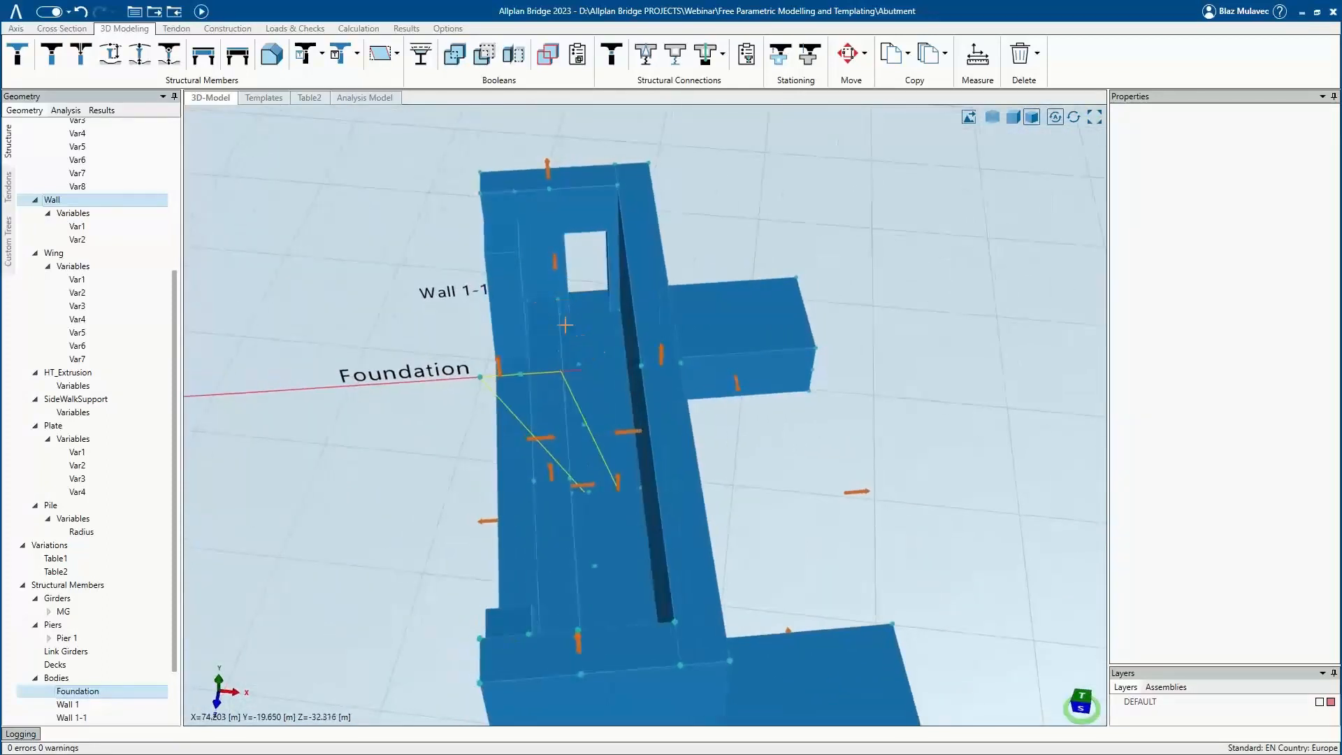
{"action": "left_click", "coordinate": [586, 486]}
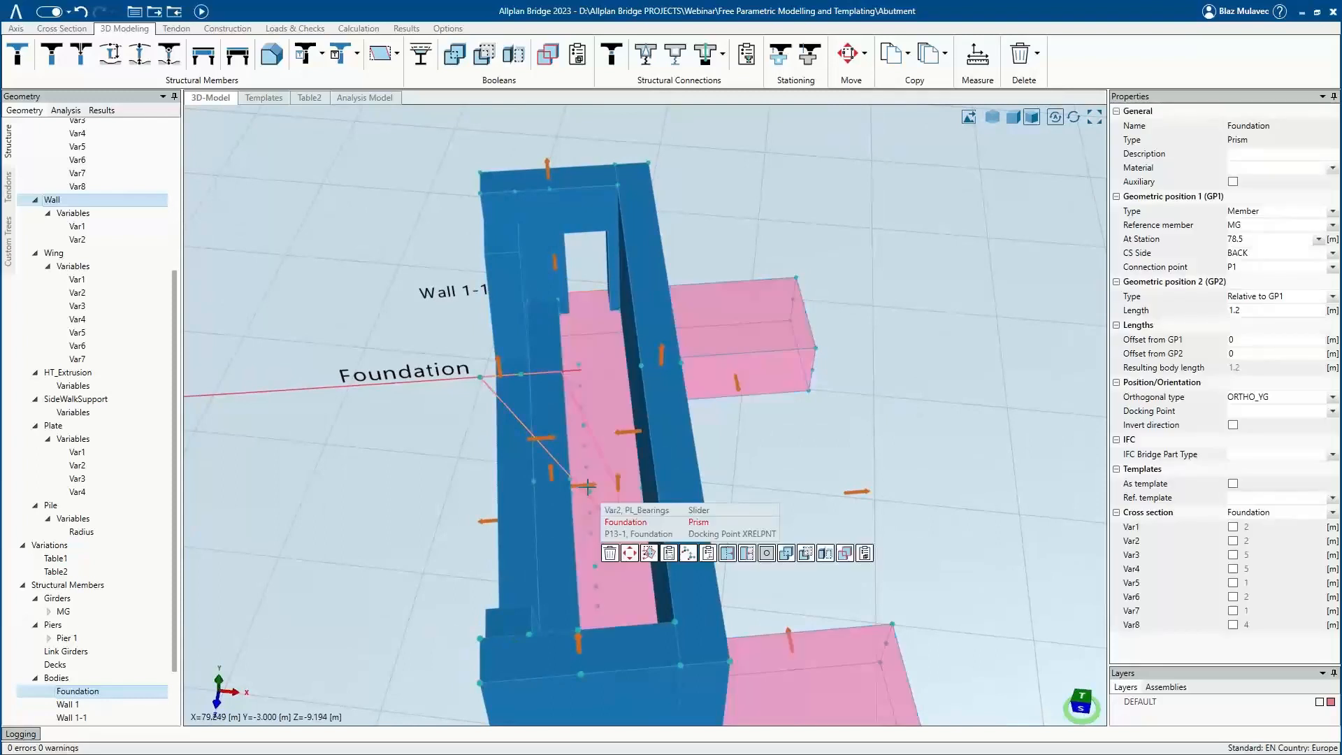
{"action": "left_click", "coordinate": [698, 510]}
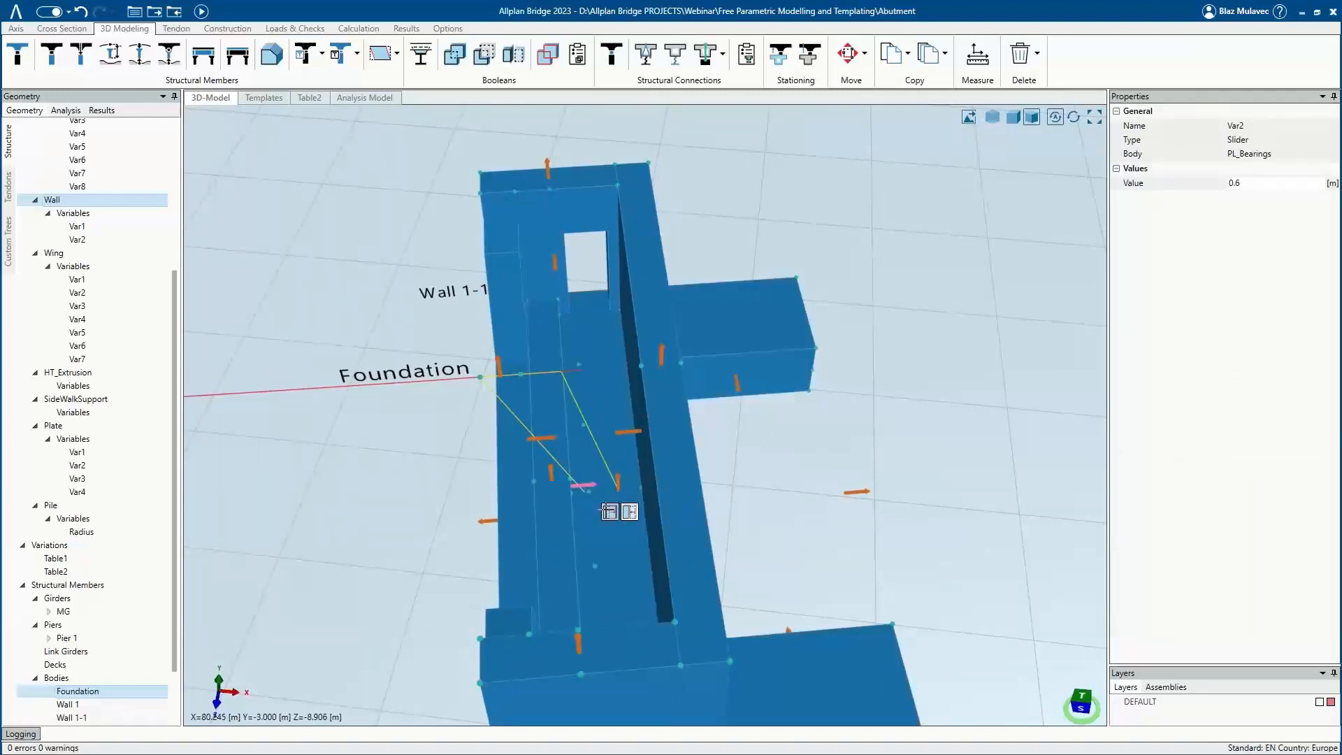
{"action": "left_click", "coordinate": [610, 513]}
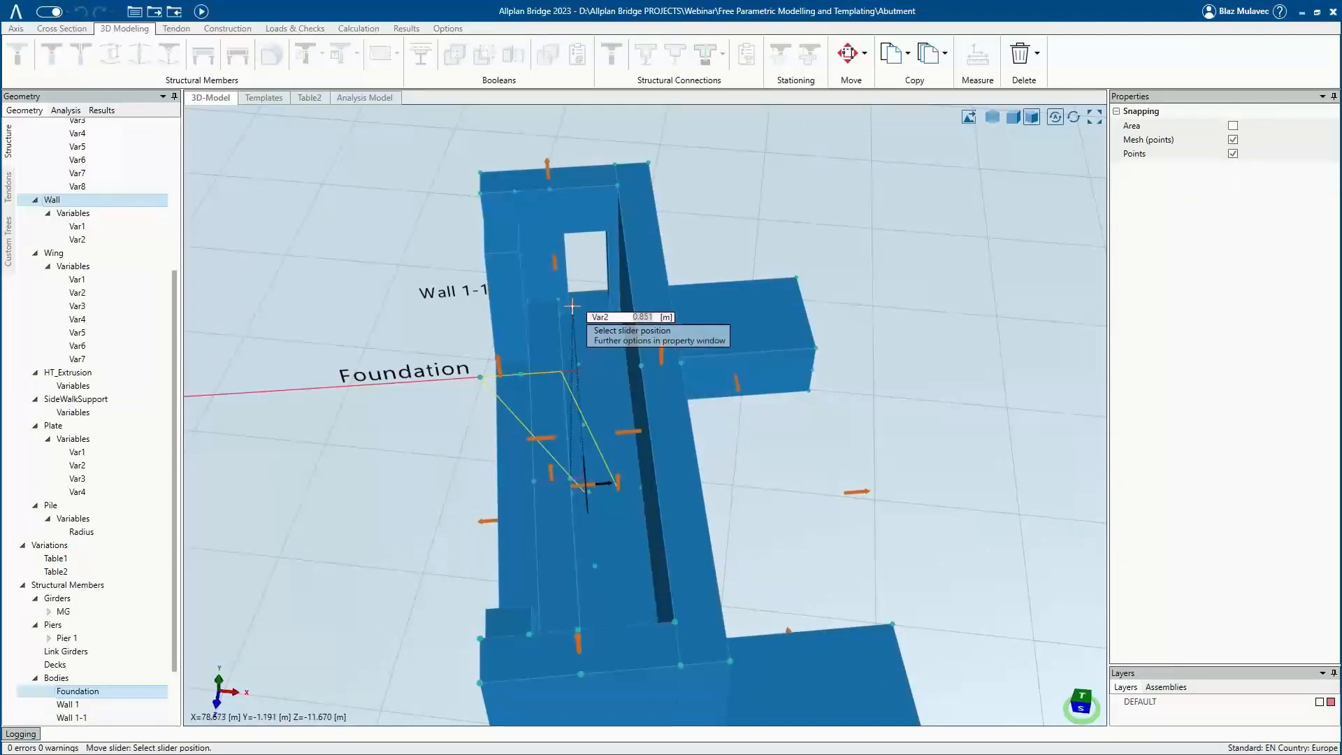
{"action": "middle_click_drag", "start_coordinate": [571, 310], "coordinate": [600, 340]}
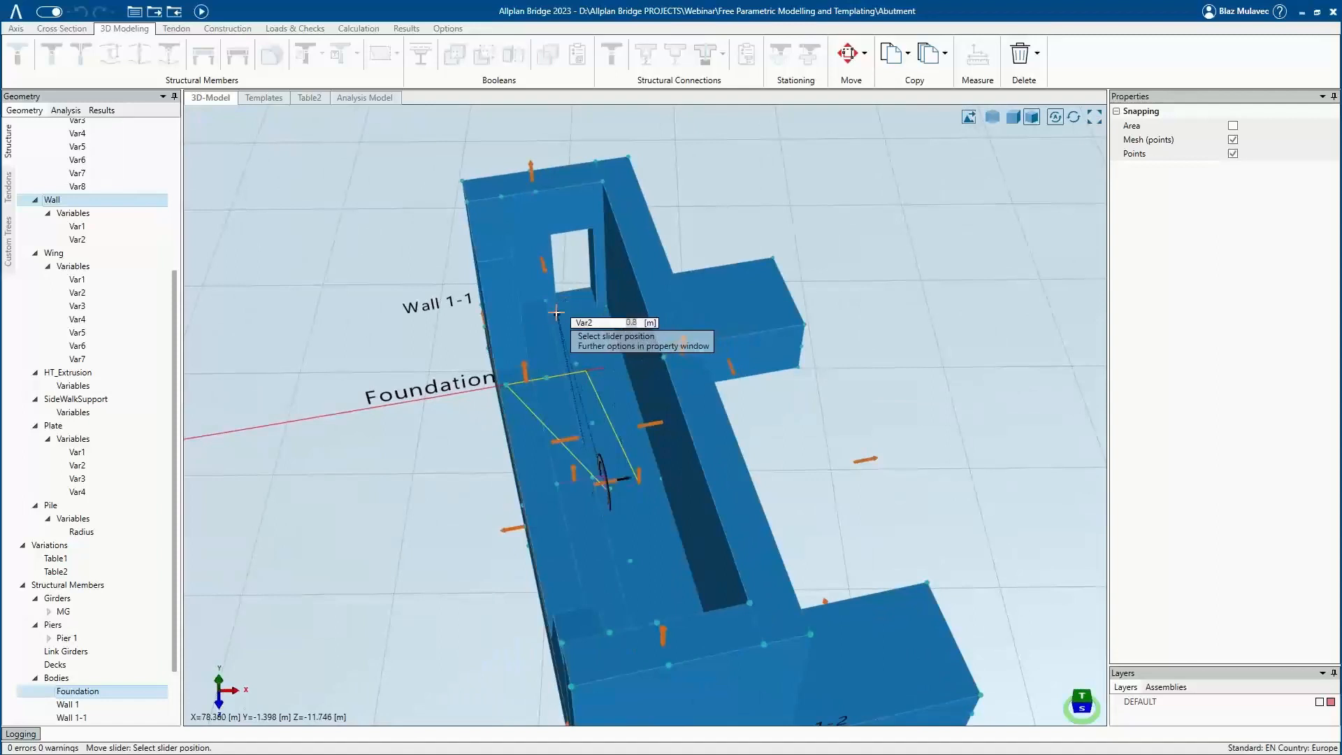
{"action": "left_click", "coordinate": [557, 312]}
Examine the resized PL_Bearings prism between the abutment walls and the back of the abutment.
{"action": "middle_click_drag", "start_coordinate": [559, 312], "coordinate": [558, 433]}
{"action": "scroll", "coordinate": [569, 296], "scroll_direction": "up", "scroll_amount": 4}
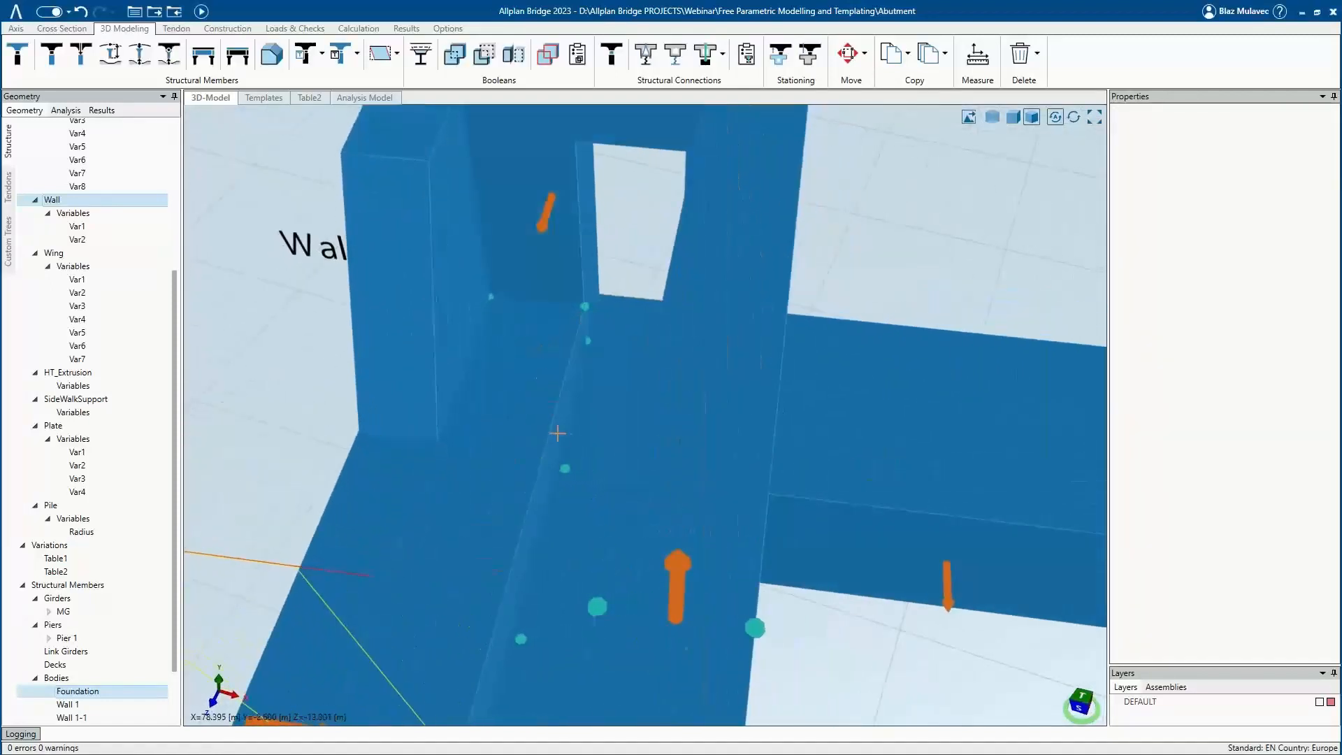
{"action": "mouse_move", "coordinate": [433, 486]}
{"action": "middle_mouse_down"}
{"action": "mouse_move", "coordinate": [448, 461]}
{"action": "mouse_move", "coordinate": [618, 428]}
{"action": "middle_mouse_up"}
{"action": "scroll", "coordinate": [554, 422], "scroll_direction": "down", "scroll_amount": 10}
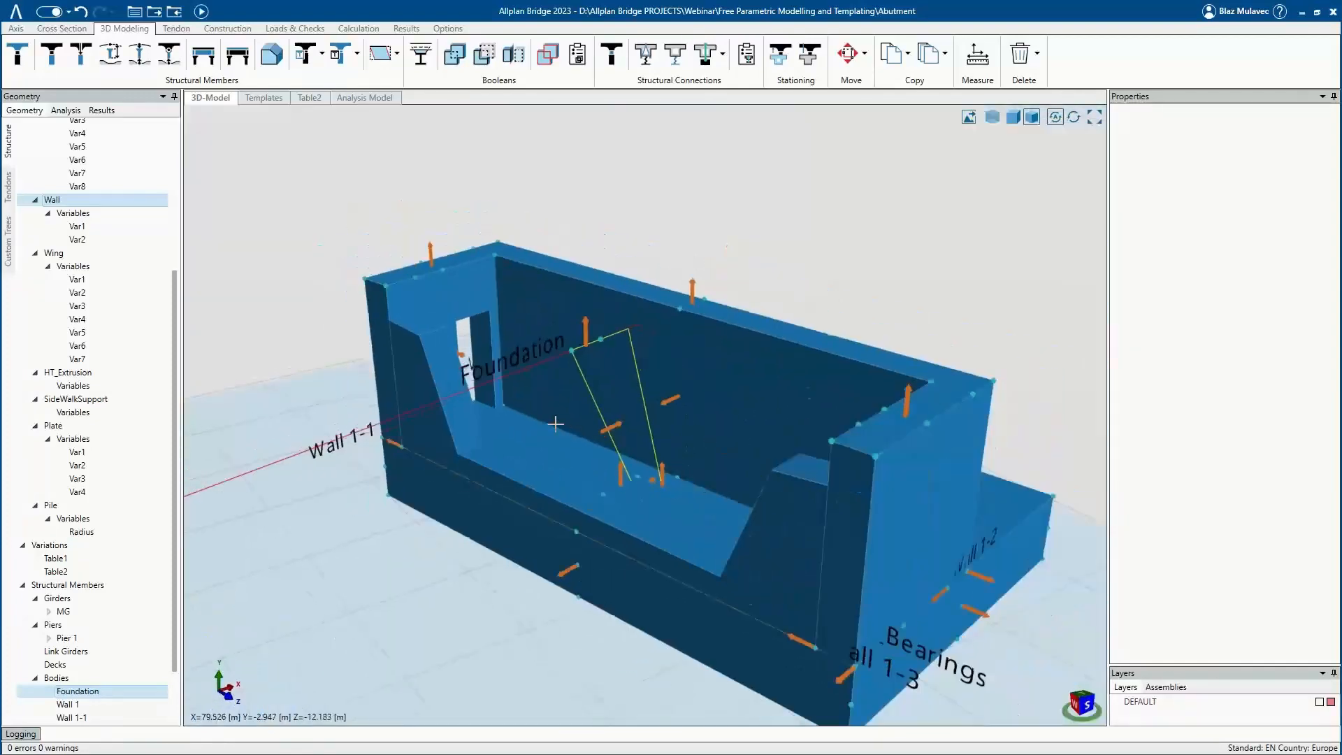
{"action": "middle_click_drag", "start_coordinate": [528, 511], "coordinate": [413, 401]}
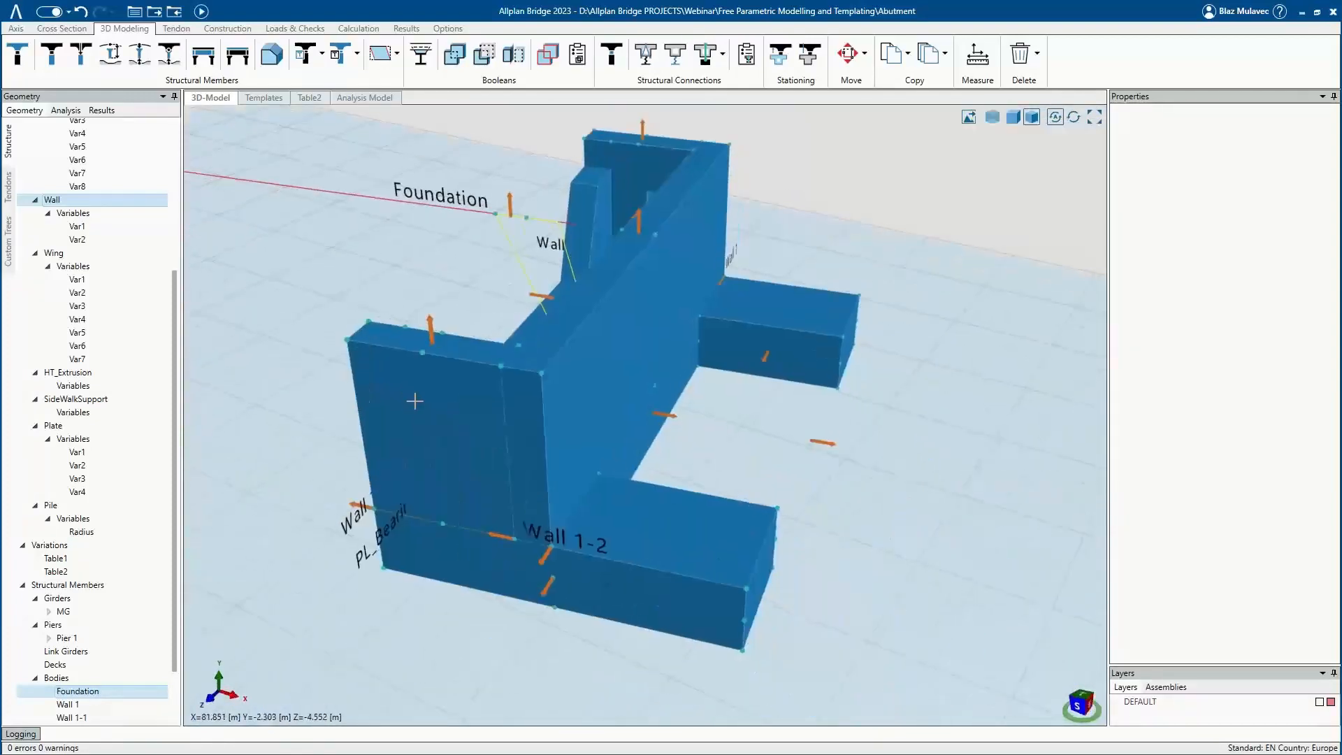
{"action": "scroll", "coordinate": [464, 411], "scroll_direction": "down", "scroll_amount": 5}
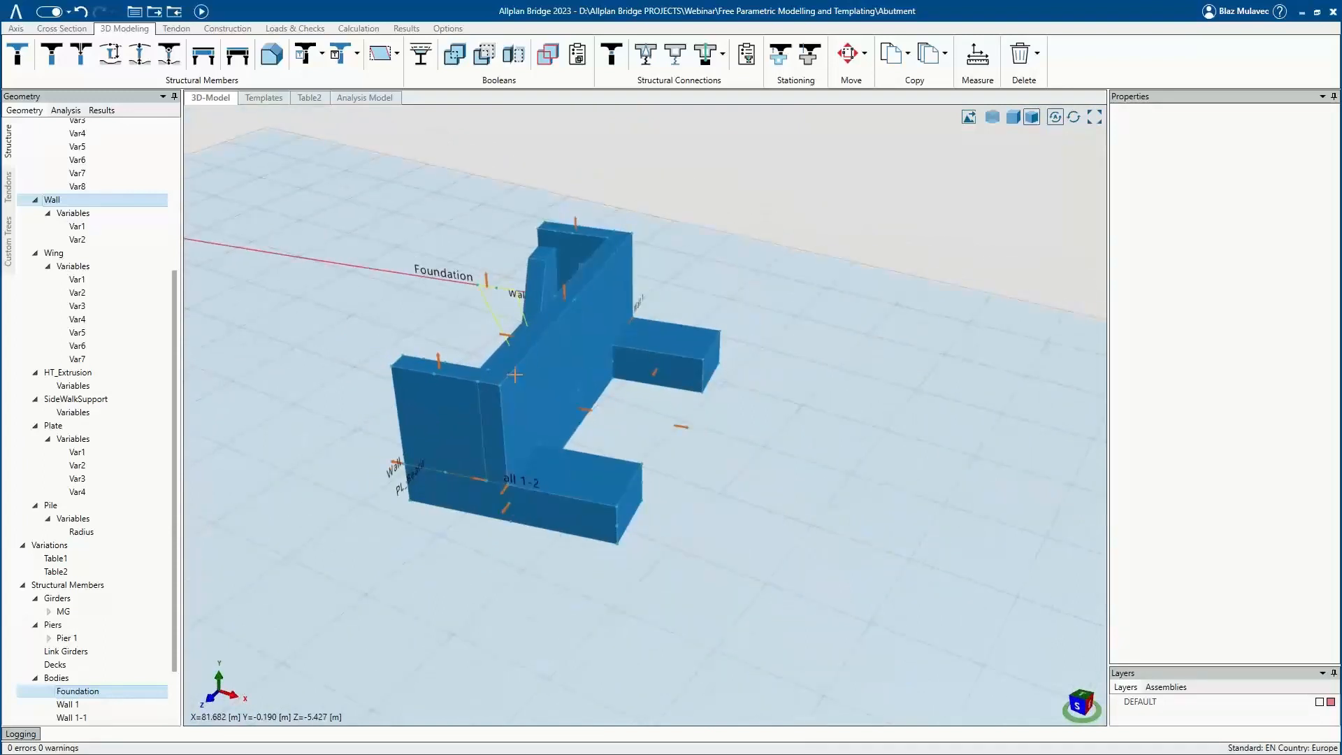
Create a prism named Wing_L with the Wing cross section at docking point P1-1 of Wall 1, 0.6 m long relative to GP1.
{"action": "middle_click_drag", "start_coordinate": [523, 366], "coordinate": [537, 403]}
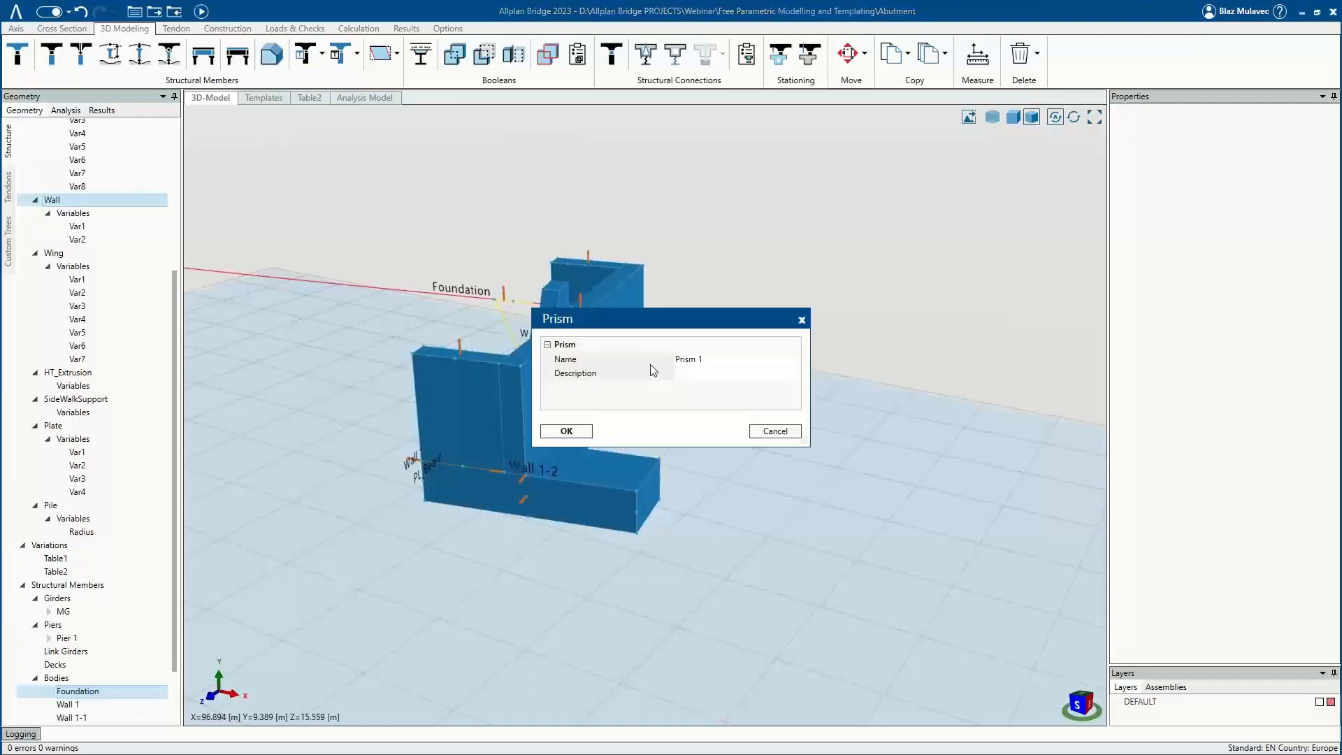
{"action": "left_click", "coordinate": [719, 358]}
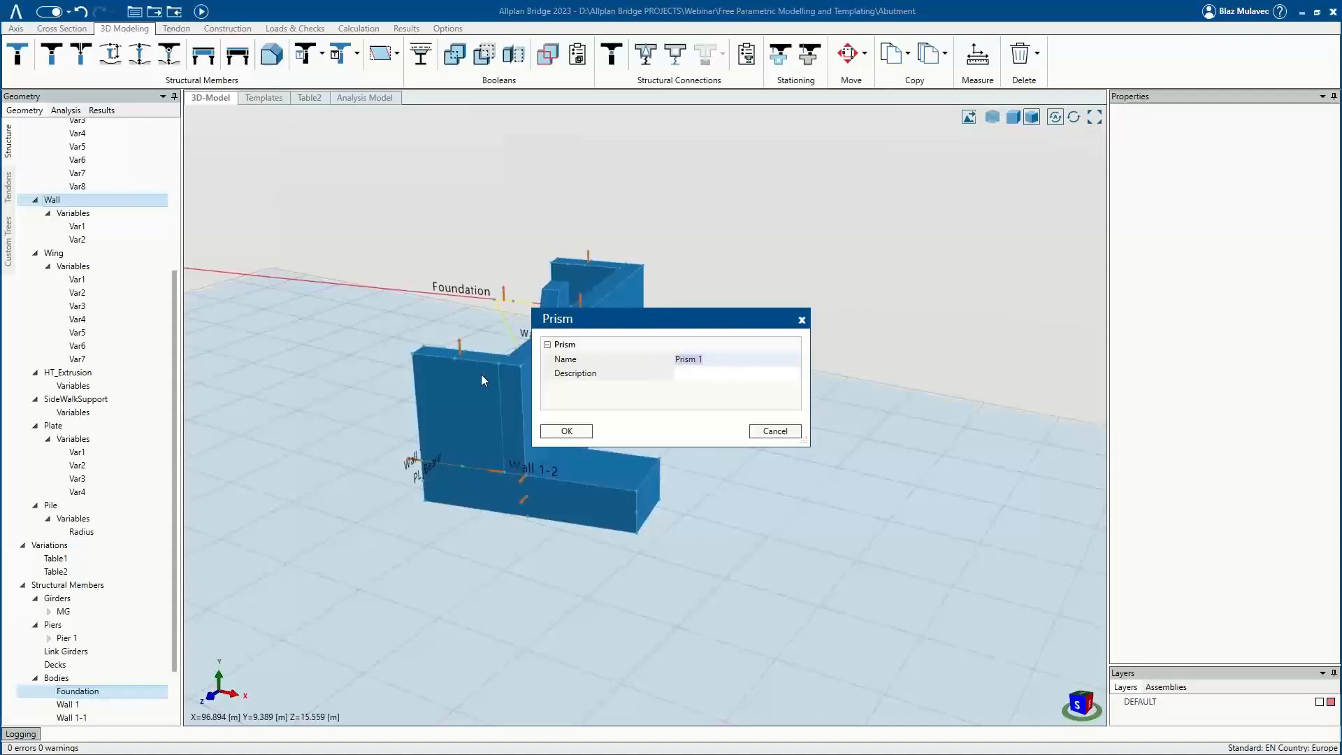
{"action": "type", "text": "Wing_L"}
{"action": "left_click", "coordinate": [570, 430]}
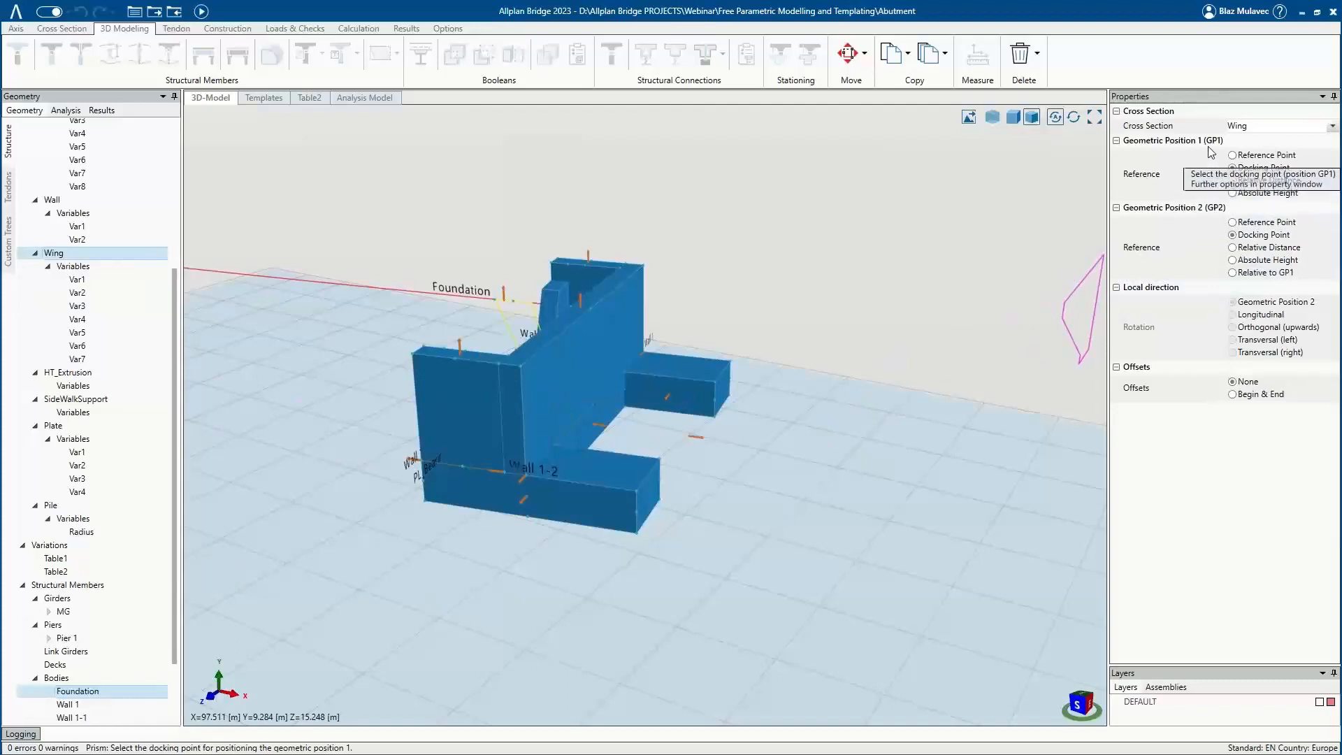
{"action": "left_click", "coordinate": [1233, 272]}
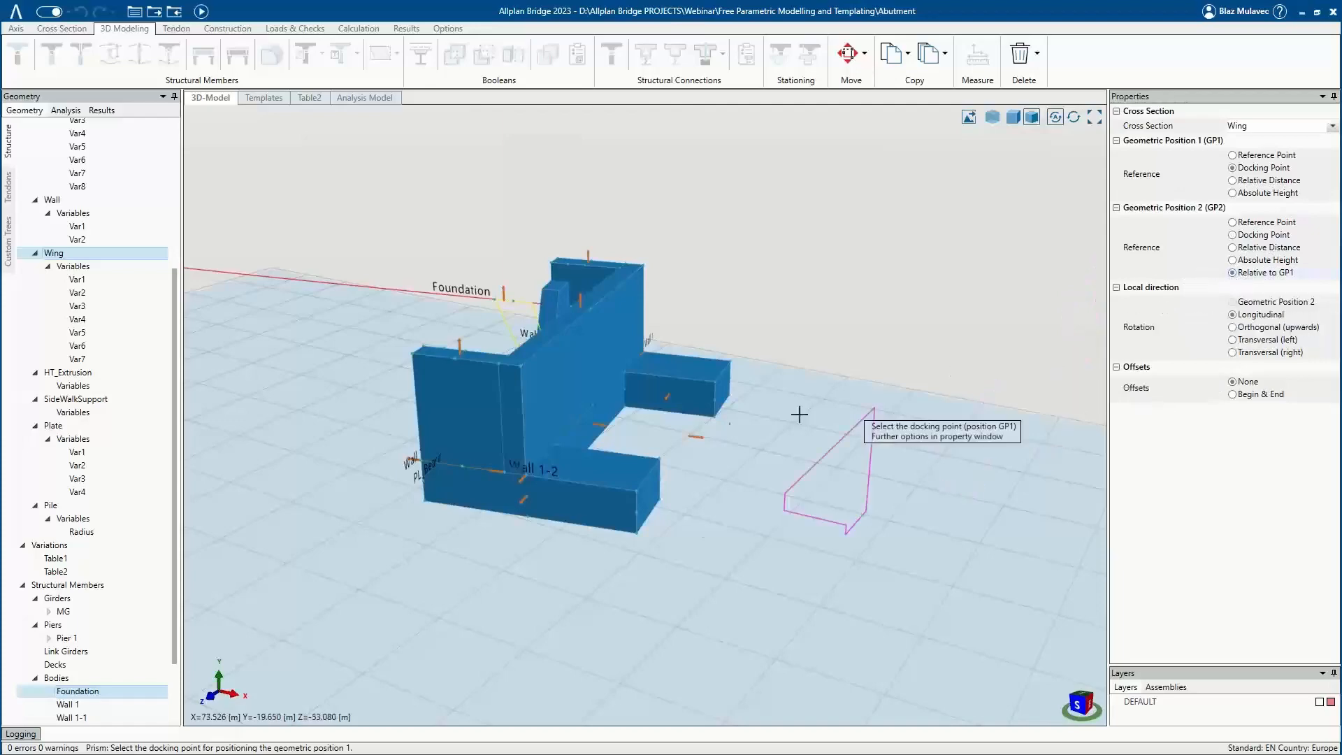
{"action": "middle_click_drag", "start_coordinate": [521, 391], "coordinate": [312, 392]}
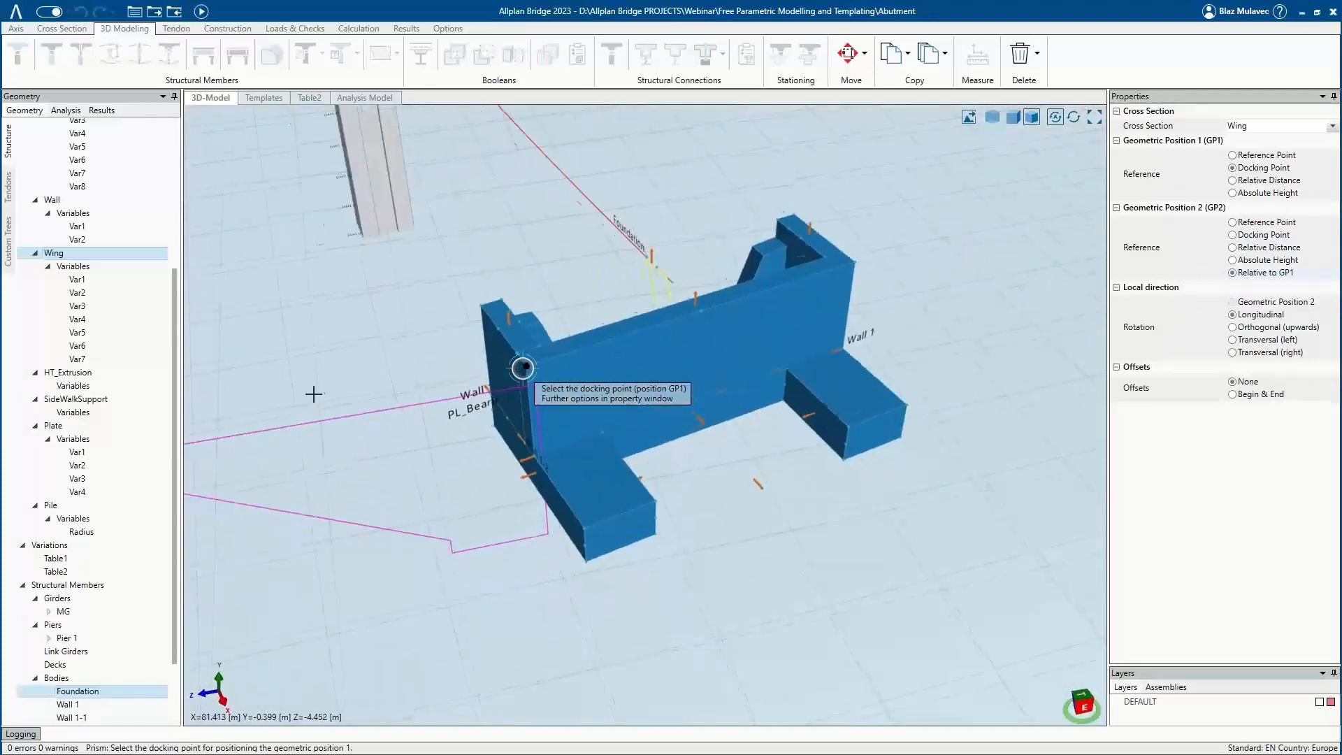
{"action": "scroll", "coordinate": [442, 382], "scroll_direction": "up", "scroll_amount": 5}
{"action": "scroll", "coordinate": [442, 382], "scroll_direction": "down", "scroll_amount": 3}
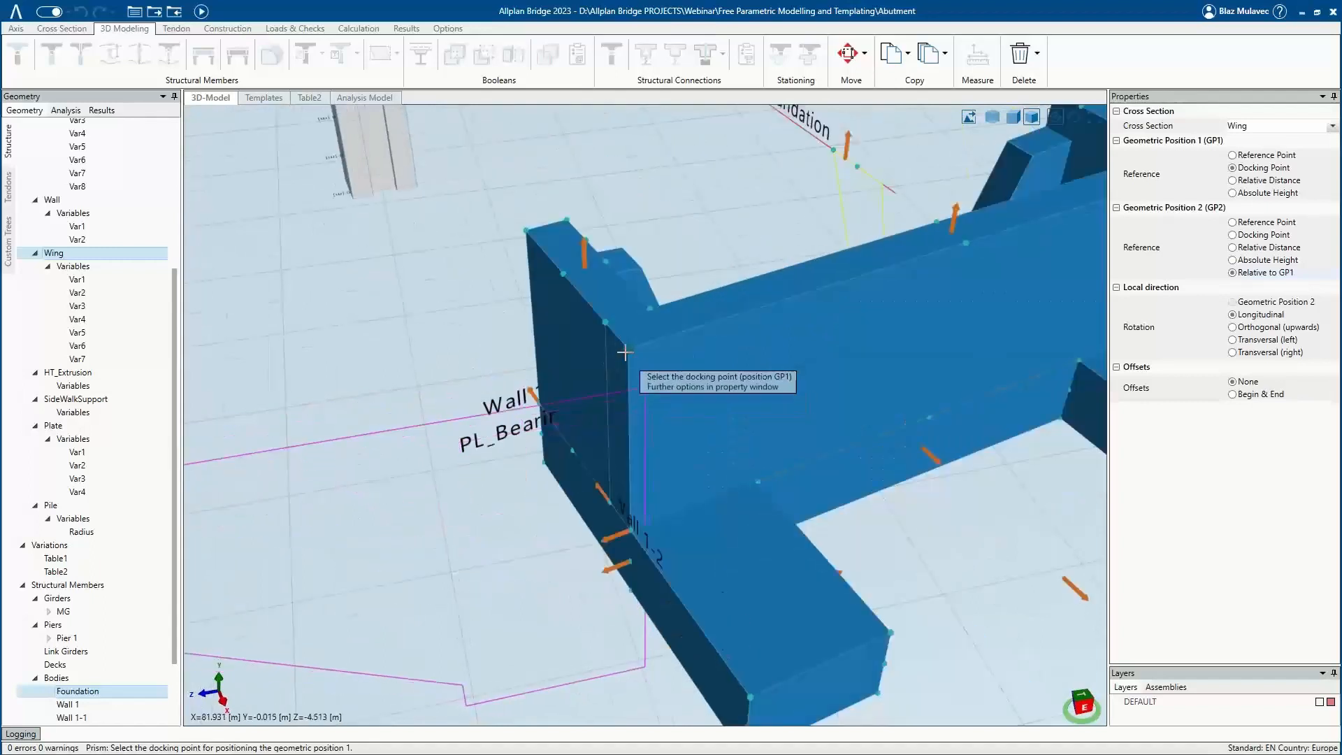
{"action": "left_click", "coordinate": [626, 350]}
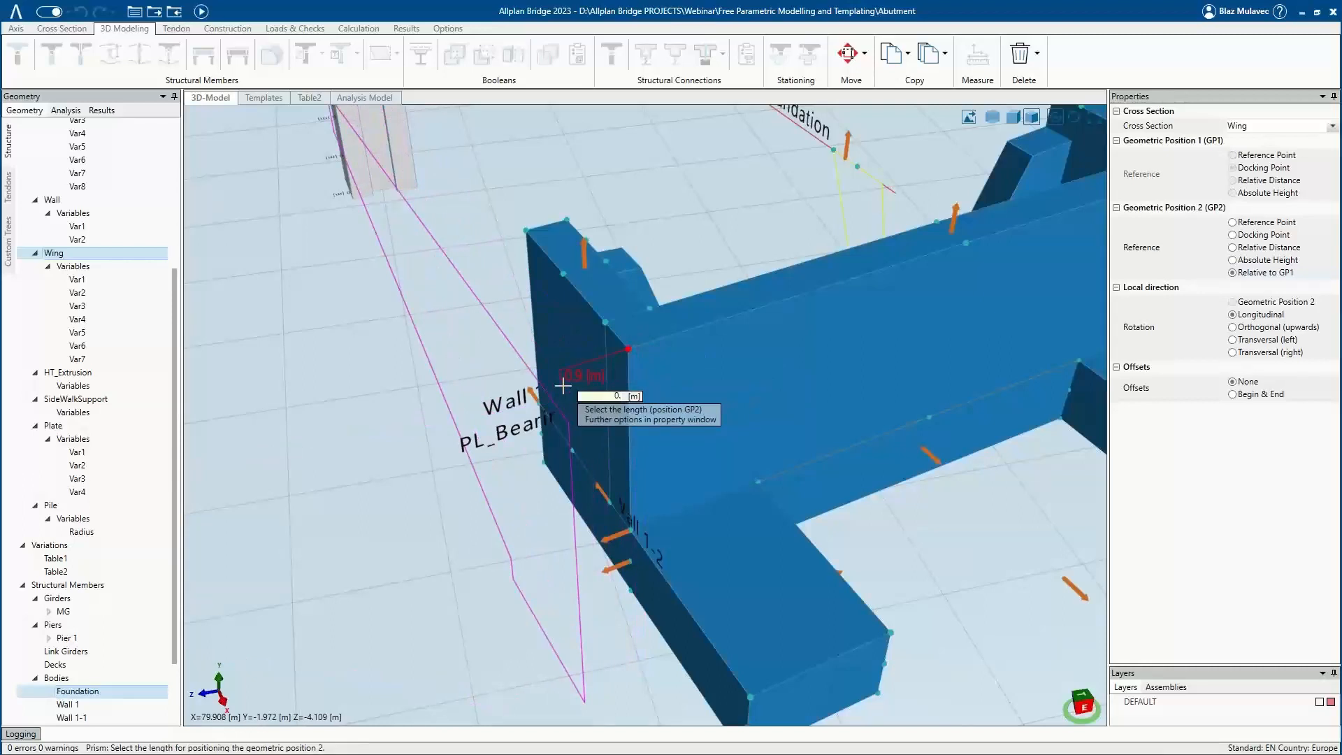
{"action": "key", "text": "Return"}
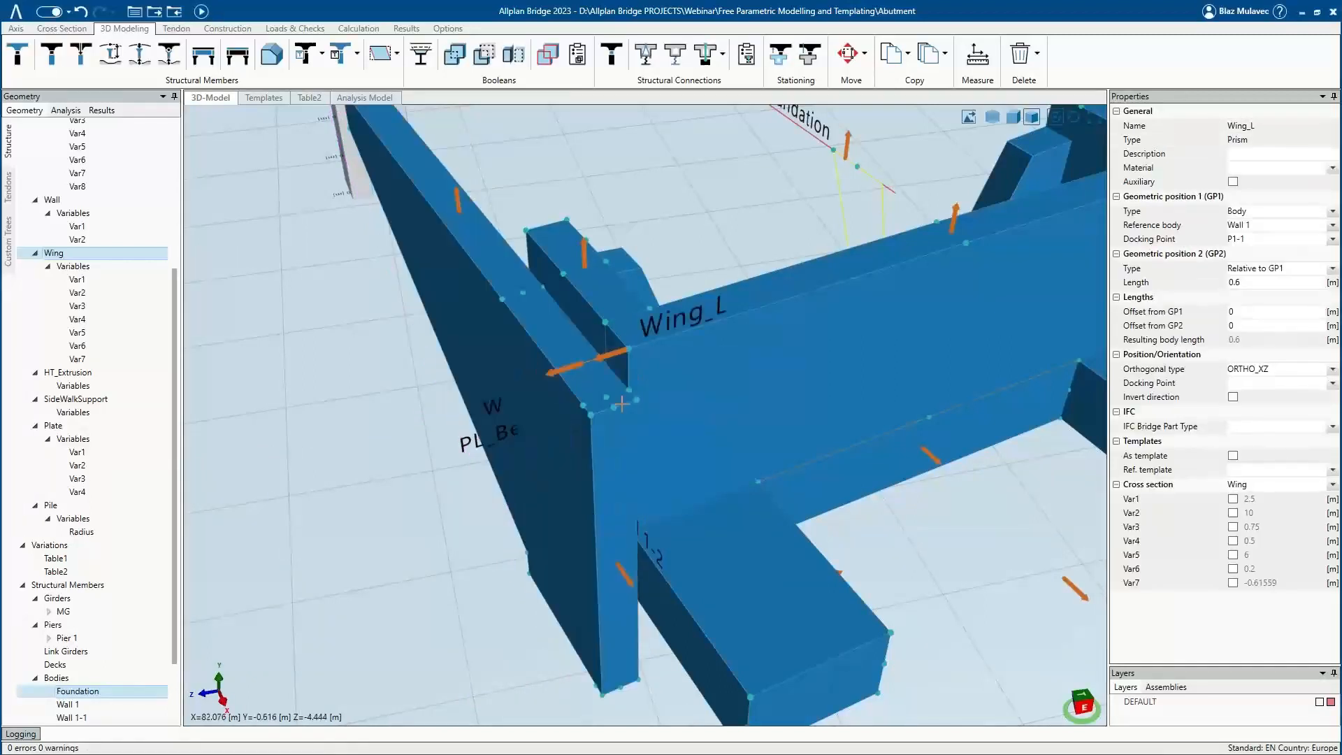
Show the bodies transparently and rotate Wing_L about the vertical axis at its upper wall corner so it extends behind the abutment.
{"action": "scroll", "coordinate": [587, 404], "scroll_direction": "down", "scroll_amount": 3}
{"action": "middle_click_drag", "start_coordinate": [586, 403], "coordinate": [684, 411]}
{"action": "mouse_move", "coordinate": [582, 442]}
{"action": "middle_mouse_down"}
{"action": "mouse_move", "coordinate": [628, 442]}
{"action": "mouse_move", "coordinate": [602, 435]}
{"action": "middle_mouse_up"}
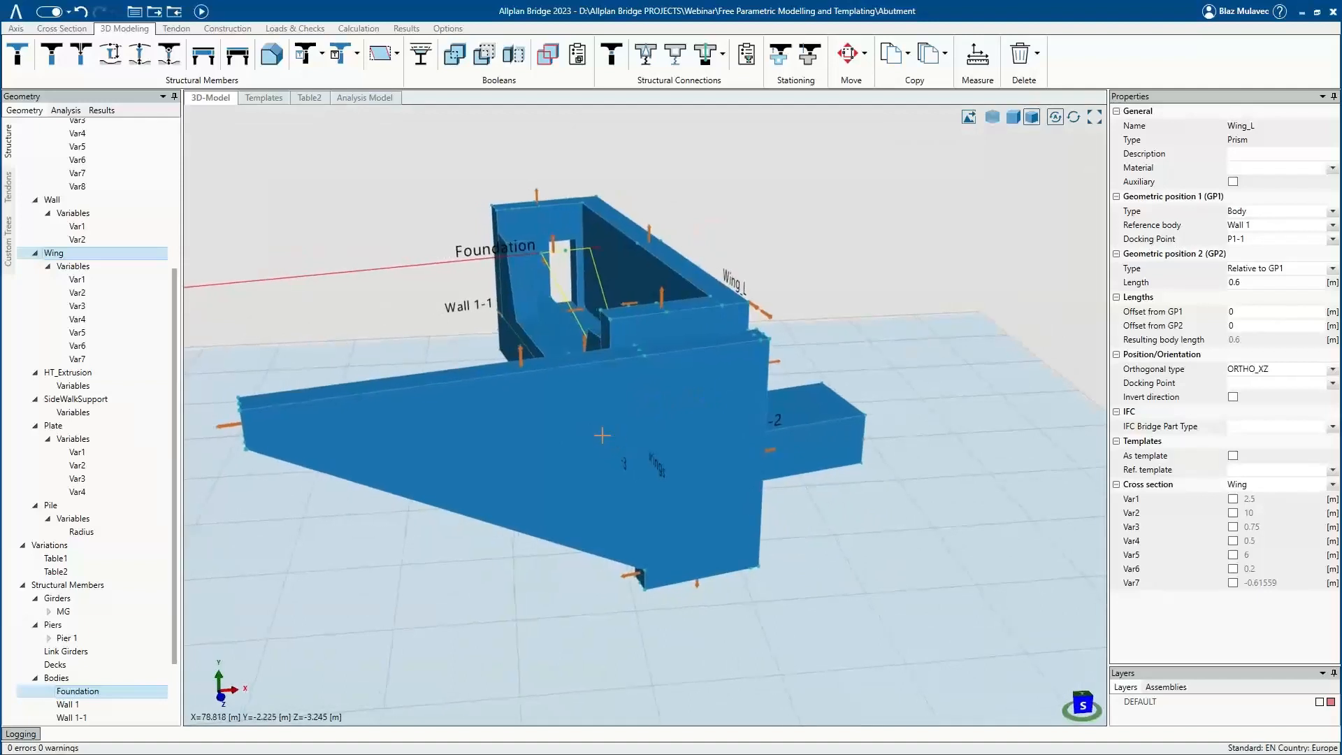
{"action": "left_click", "coordinate": [992, 117]}
{"action": "left_click", "coordinate": [458, 418]}
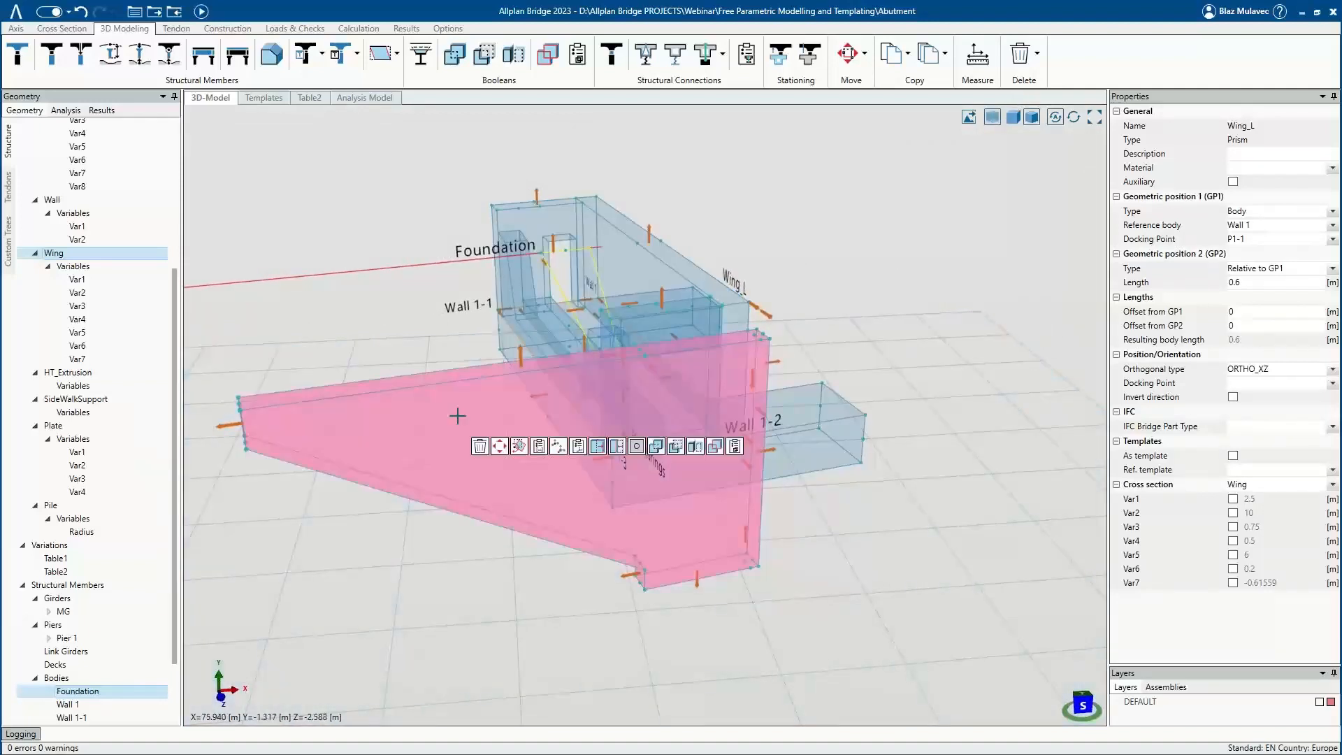
{"action": "left_click", "coordinate": [519, 447]}
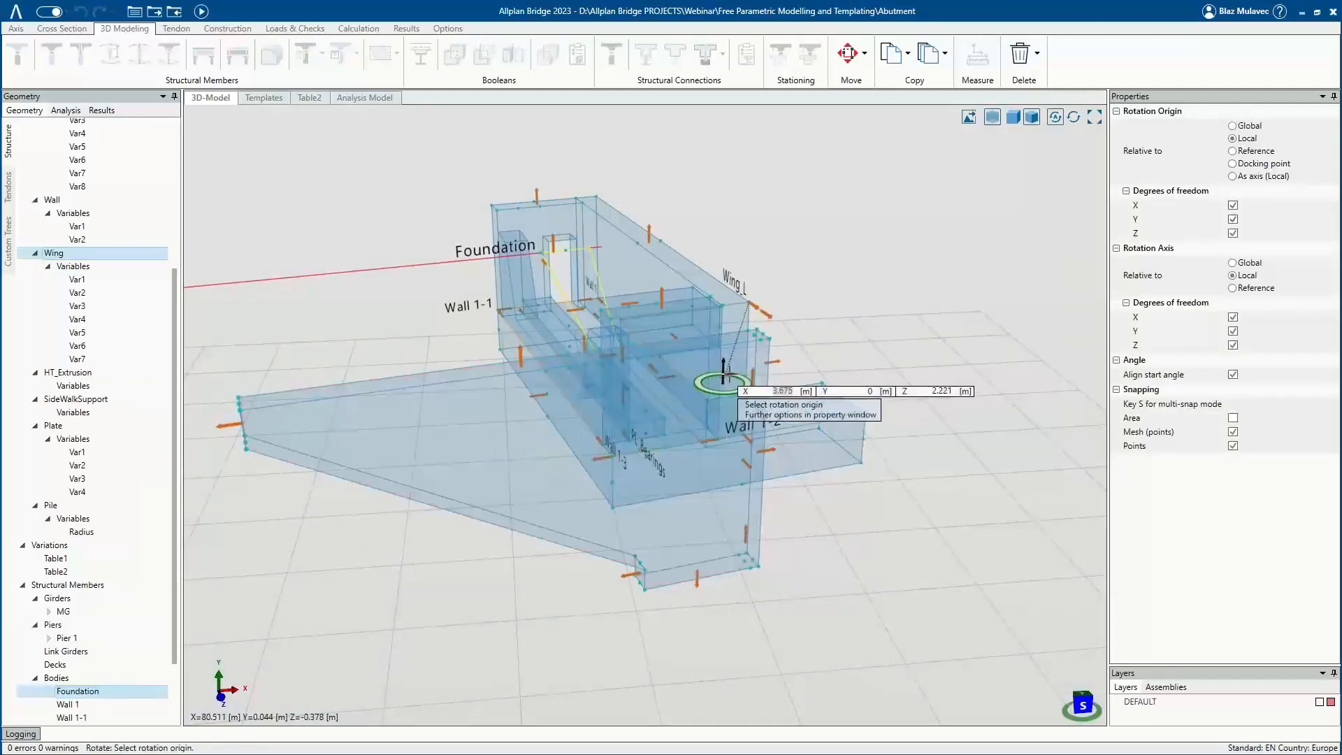
{"action": "scroll", "coordinate": [758, 357], "scroll_direction": "up", "scroll_amount": 2}
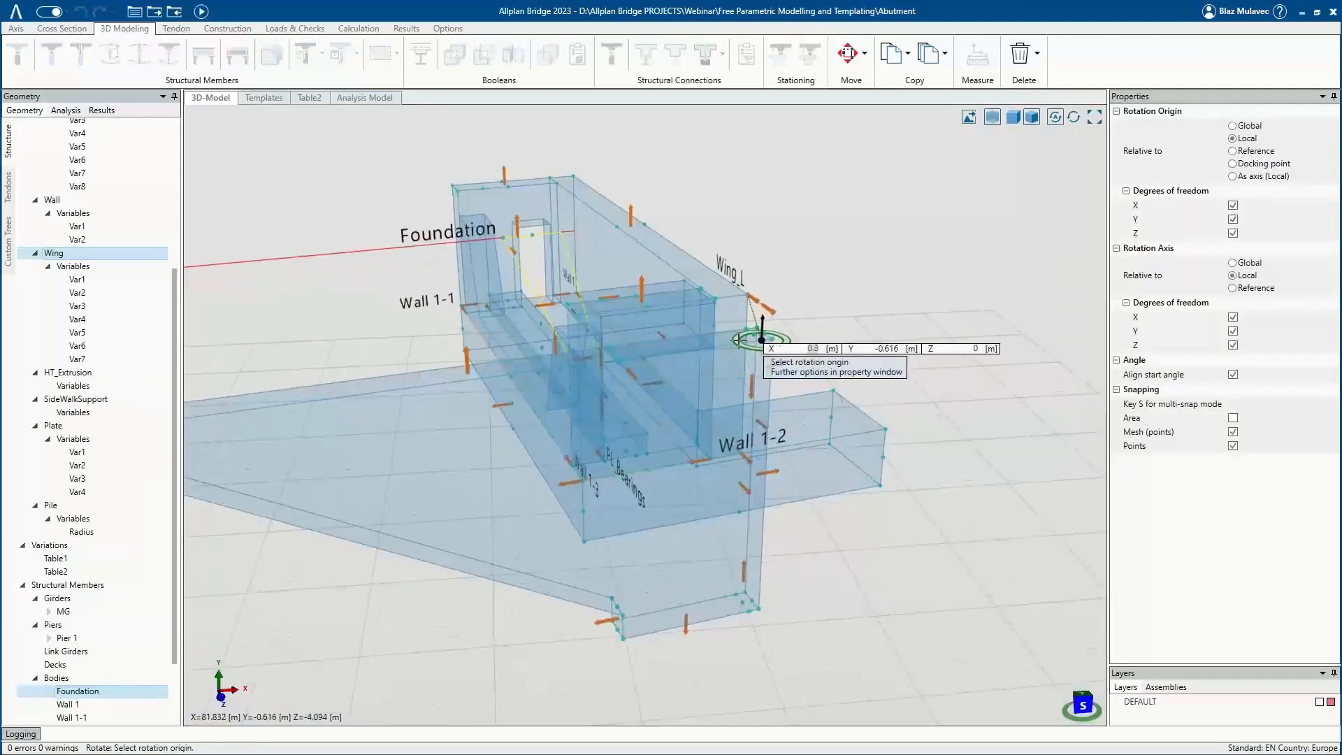
{"action": "left_click", "coordinate": [746, 328]}
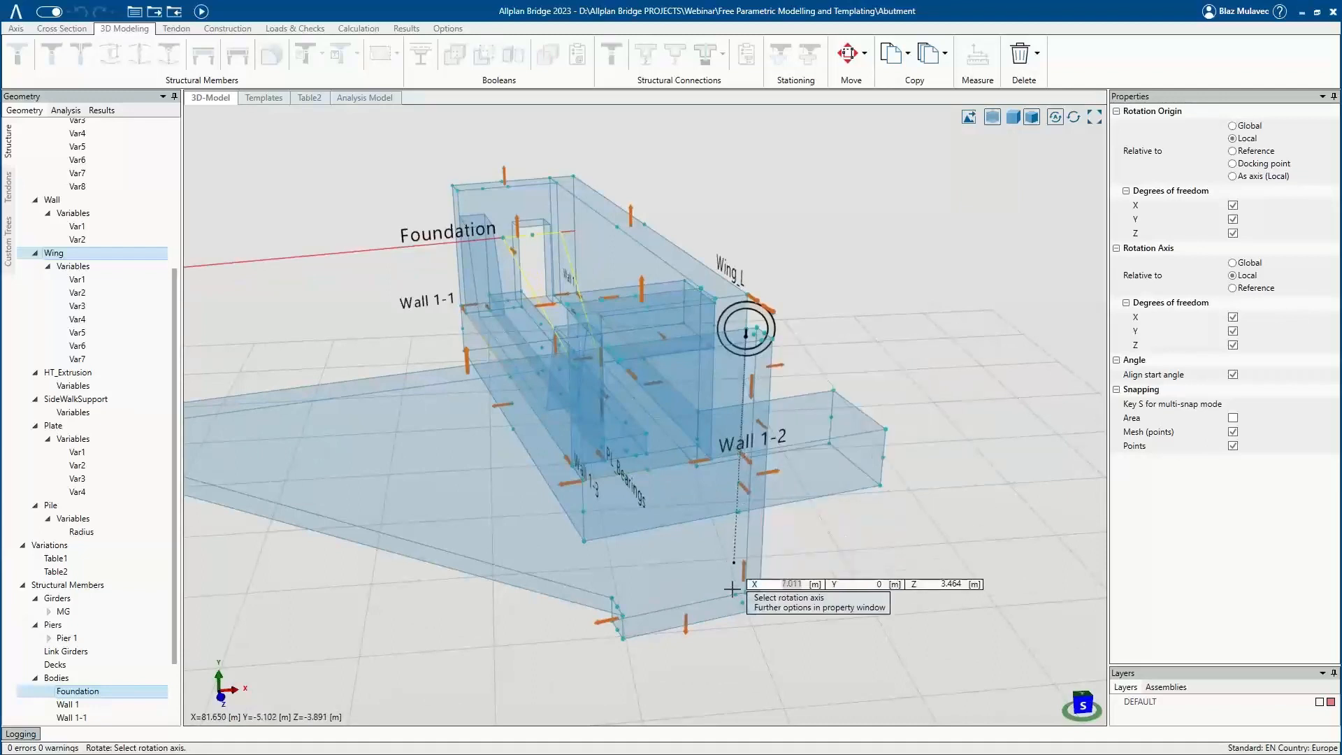
{"action": "middle_click_drag", "start_coordinate": [429, 513], "coordinate": [390, 383]}
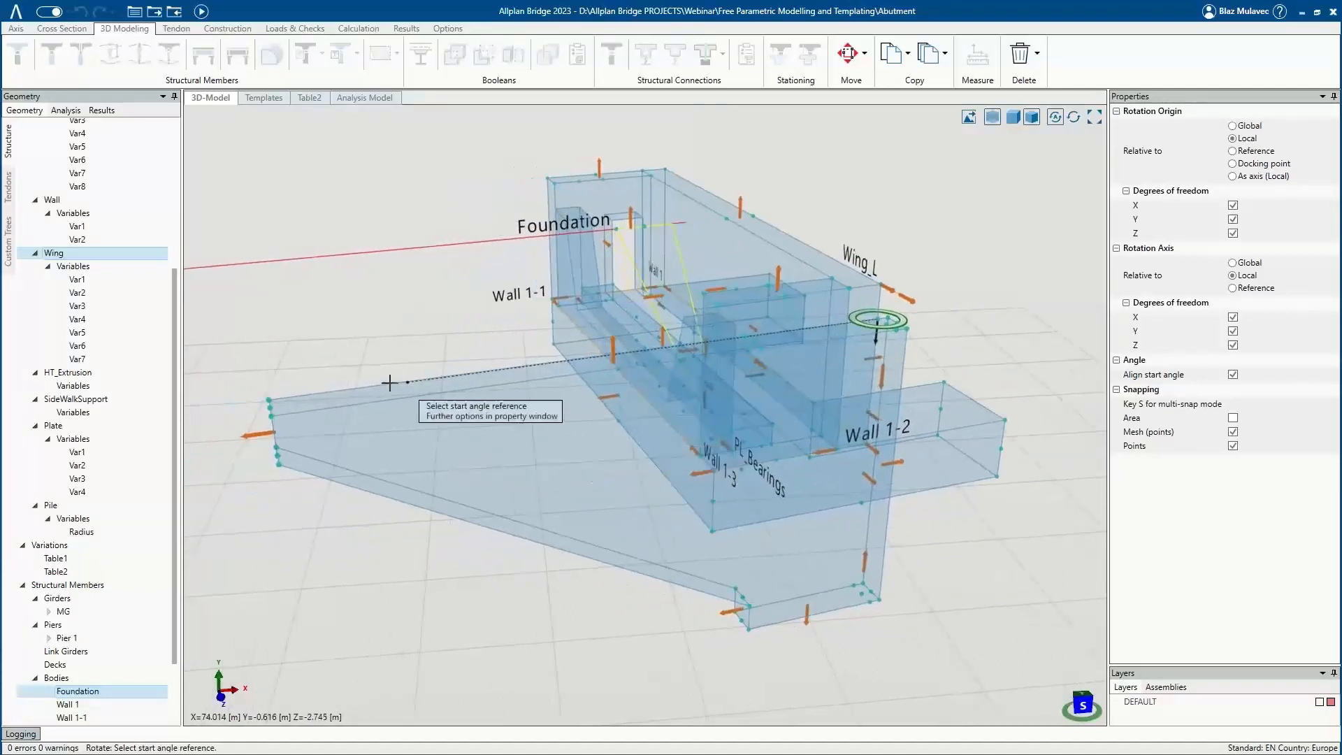
{"action": "left_click", "coordinate": [268, 396]}
{"action": "scroll", "coordinate": [259, 454], "scroll_direction": "down", "scroll_amount": 3}
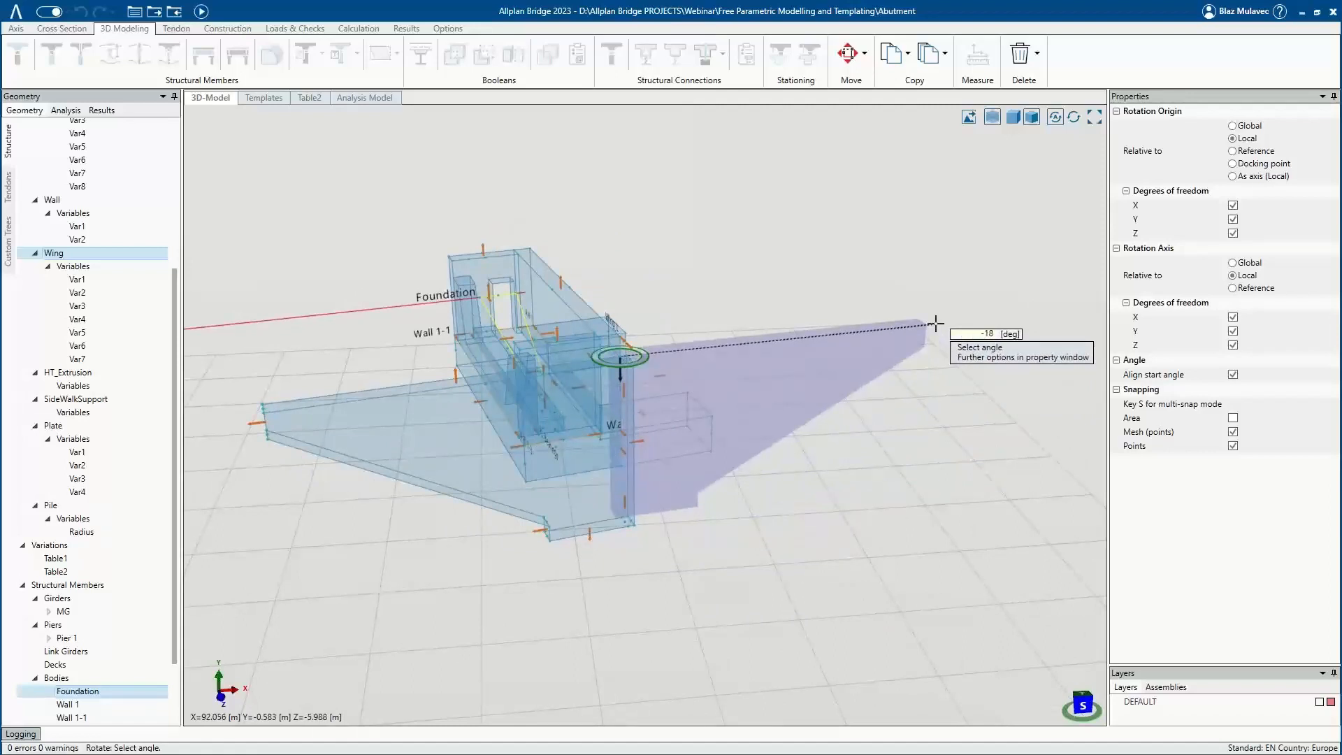
{"action": "left_click", "coordinate": [936, 323]}
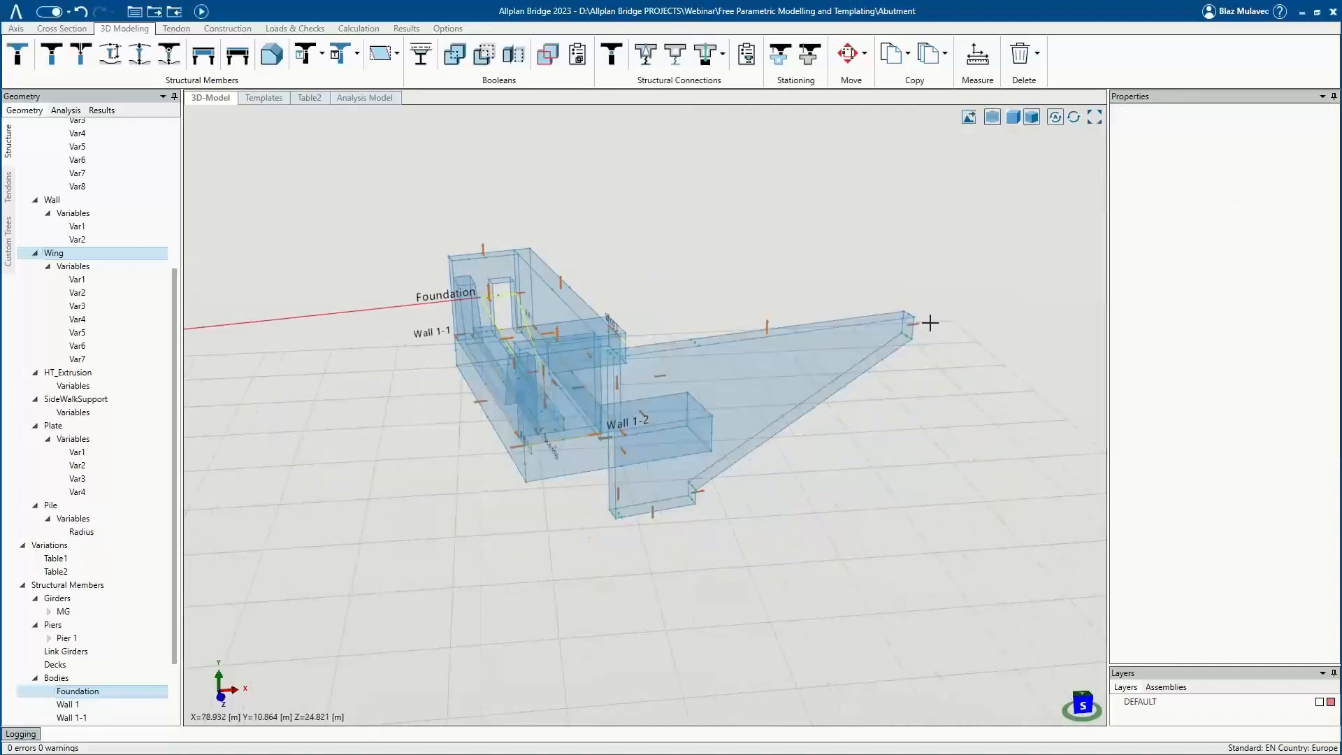
Restore the solid display and check the rotated wing against the wall and foundation.
{"action": "middle_click_drag", "start_coordinate": [917, 343], "coordinate": [866, 171]}
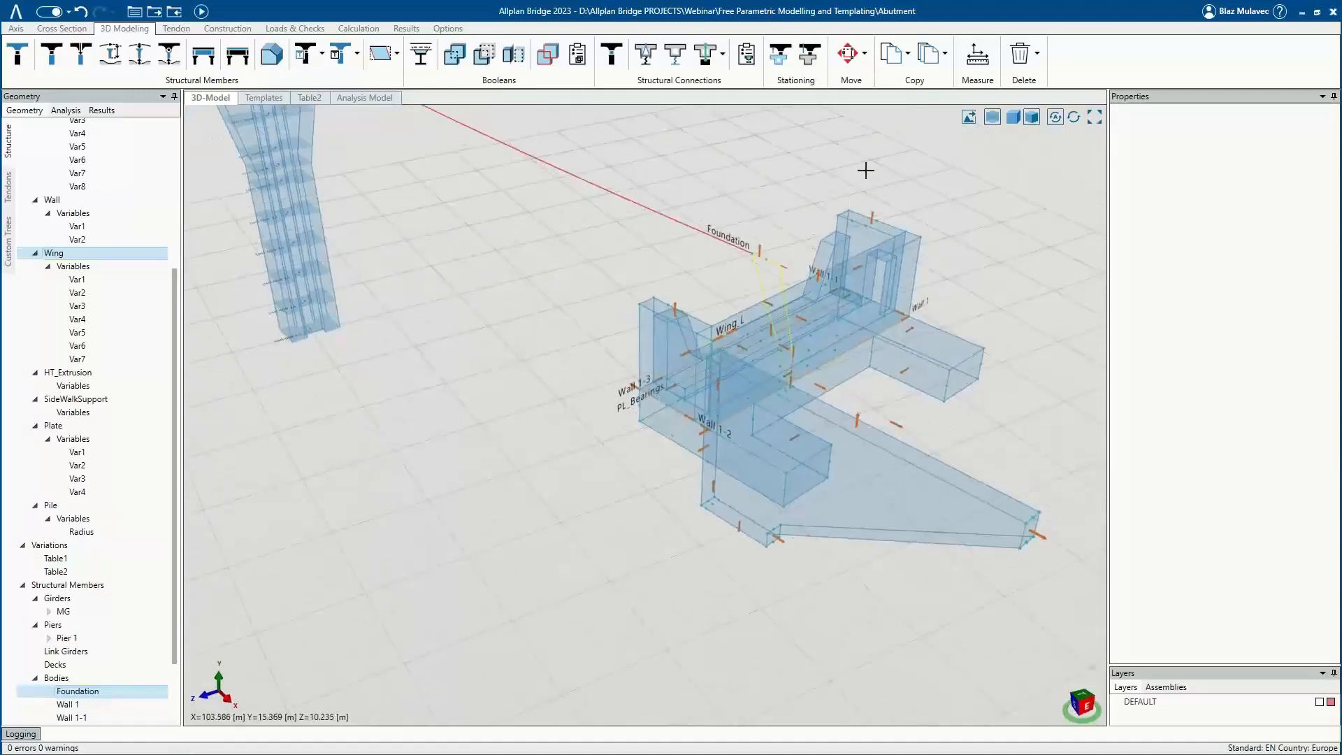
{"action": "left_click", "coordinate": [992, 118]}
{"action": "mouse_move", "coordinate": [815, 444]}
{"action": "middle_mouse_down"}
{"action": "mouse_move", "coordinate": [710, 456]}
{"action": "mouse_move", "coordinate": [614, 487]}
{"action": "middle_mouse_up"}
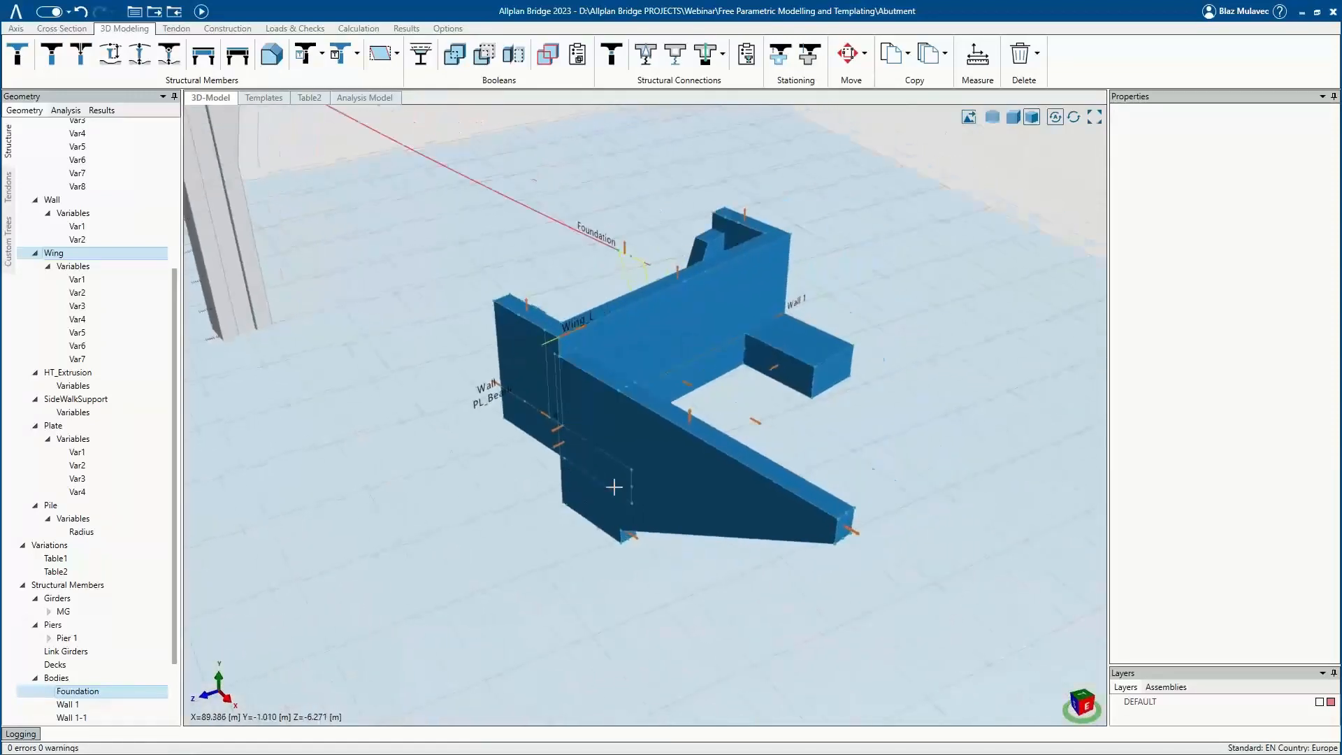
{"action": "mouse_move", "coordinate": [666, 453]}
{"action": "middle_mouse_down"}
{"action": "mouse_move", "coordinate": [677, 444]}
{"action": "mouse_move", "coordinate": [657, 452]}
{"action": "mouse_move", "coordinate": [644, 492]}
{"action": "mouse_move", "coordinate": [657, 468]}
{"action": "middle_mouse_up"}
{"action": "scroll", "coordinate": [635, 493], "scroll_direction": "up", "scroll_amount": 3}
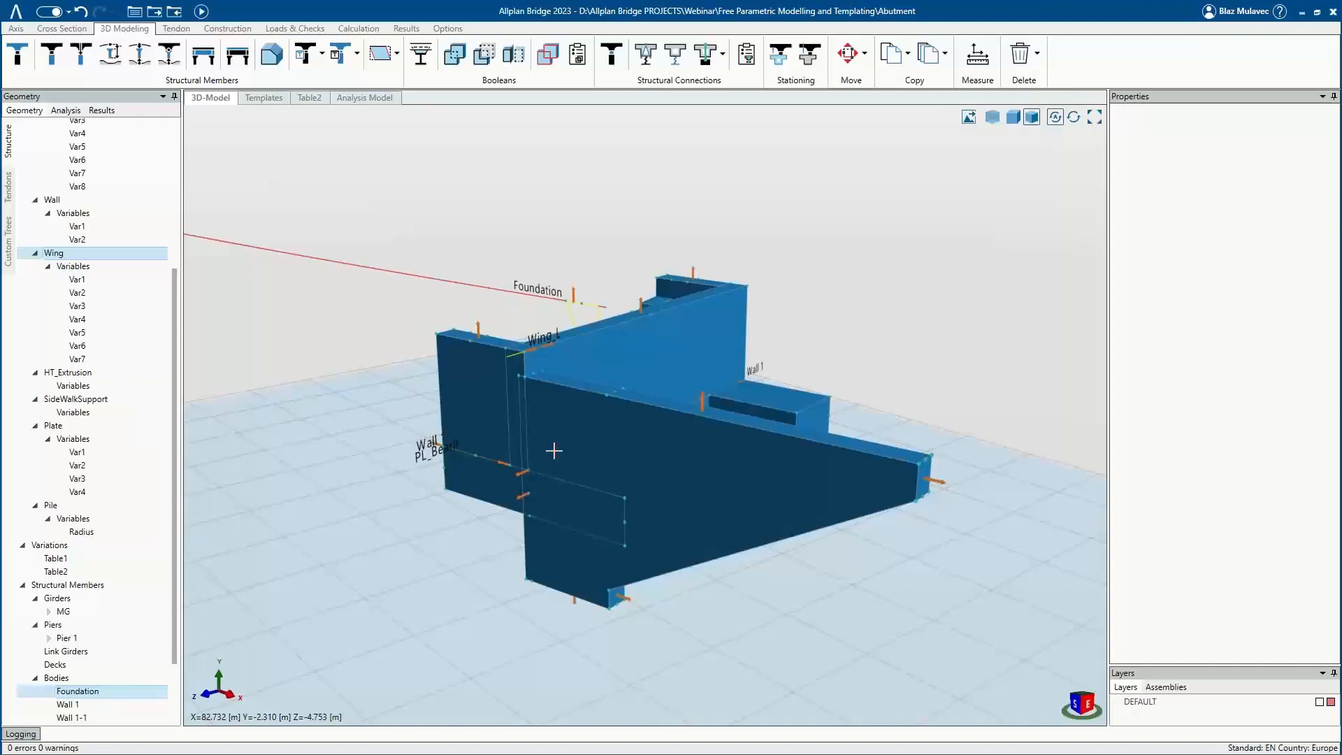
Move Wing_L's top slider Var7 to -0.25 m at the upper corner of the abutment wall.
{"action": "mouse_move", "coordinate": [554, 451]}
{"action": "middle_mouse_down"}
{"action": "mouse_move", "coordinate": [597, 445]}
{"action": "mouse_move", "coordinate": [565, 427]}
{"action": "middle_mouse_up"}
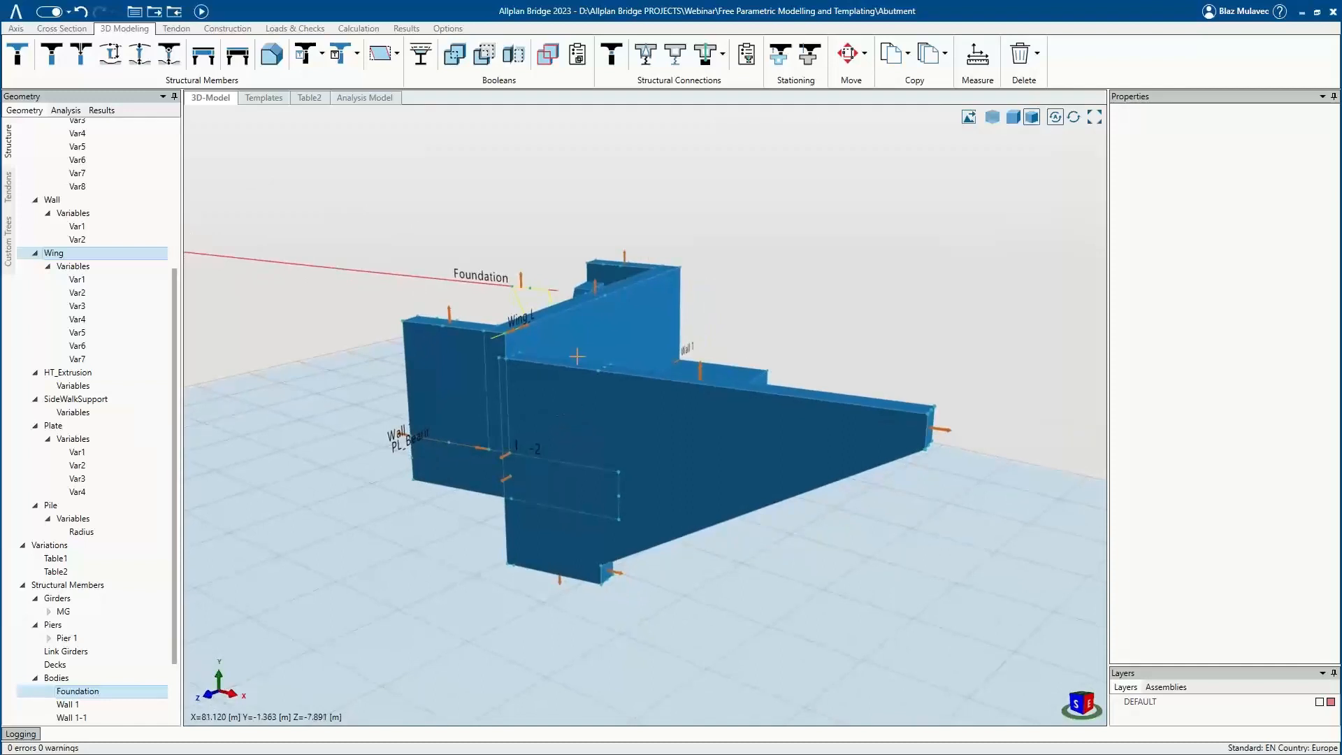
{"action": "scroll", "coordinate": [577, 356], "scroll_direction": "up", "scroll_amount": 2}
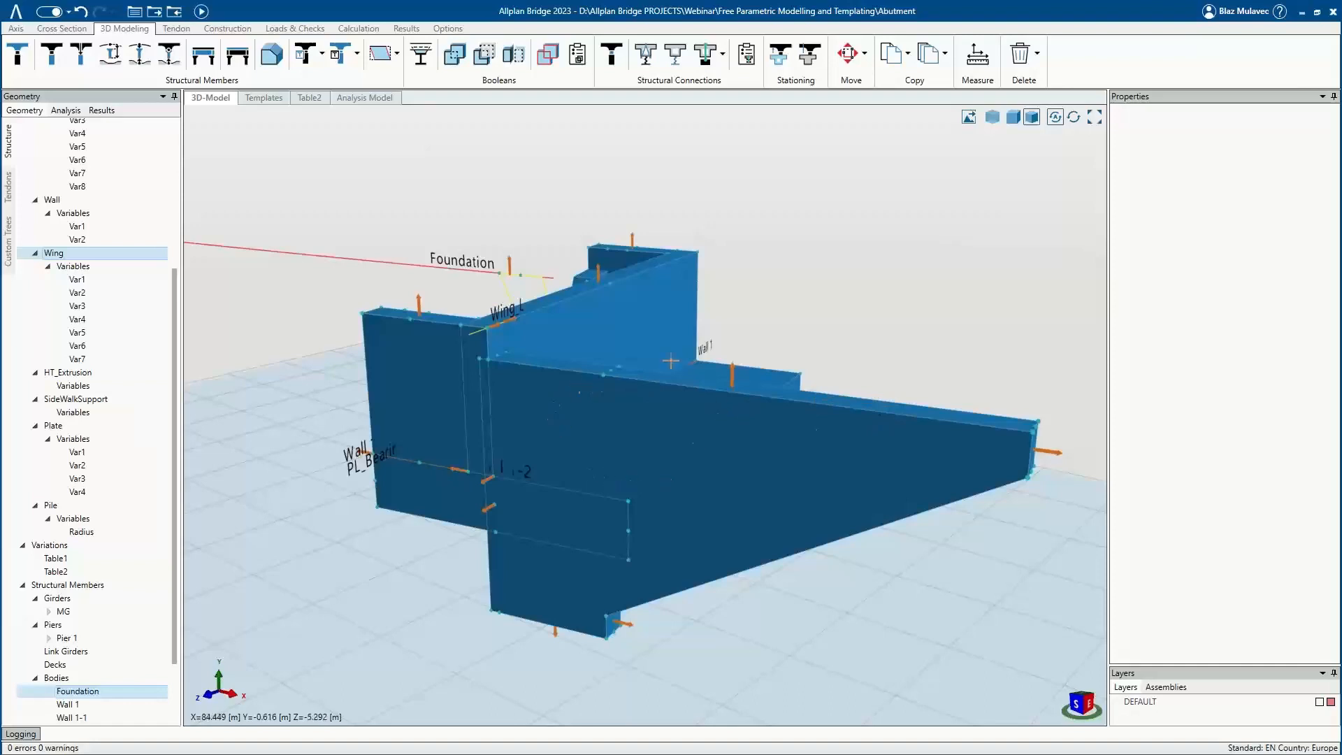
{"action": "left_click", "coordinate": [732, 366]}
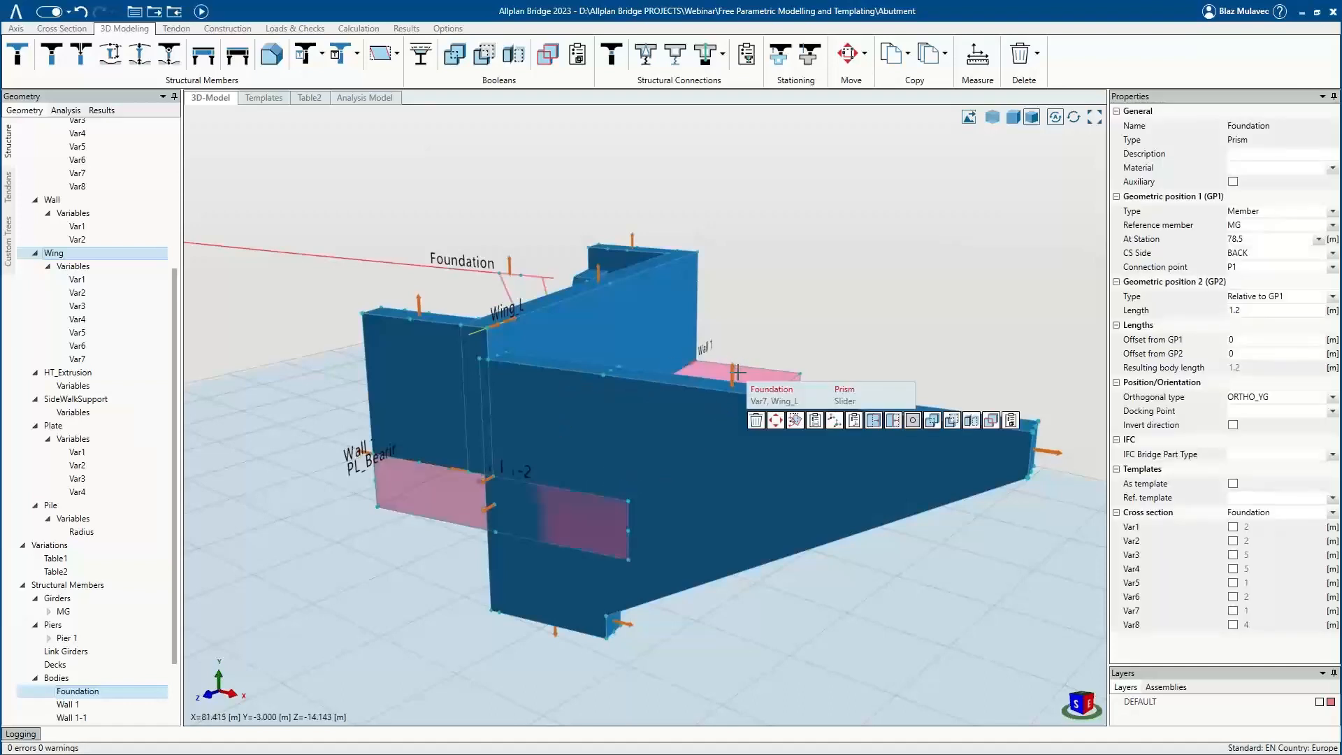
{"action": "left_click", "coordinate": [847, 408]}
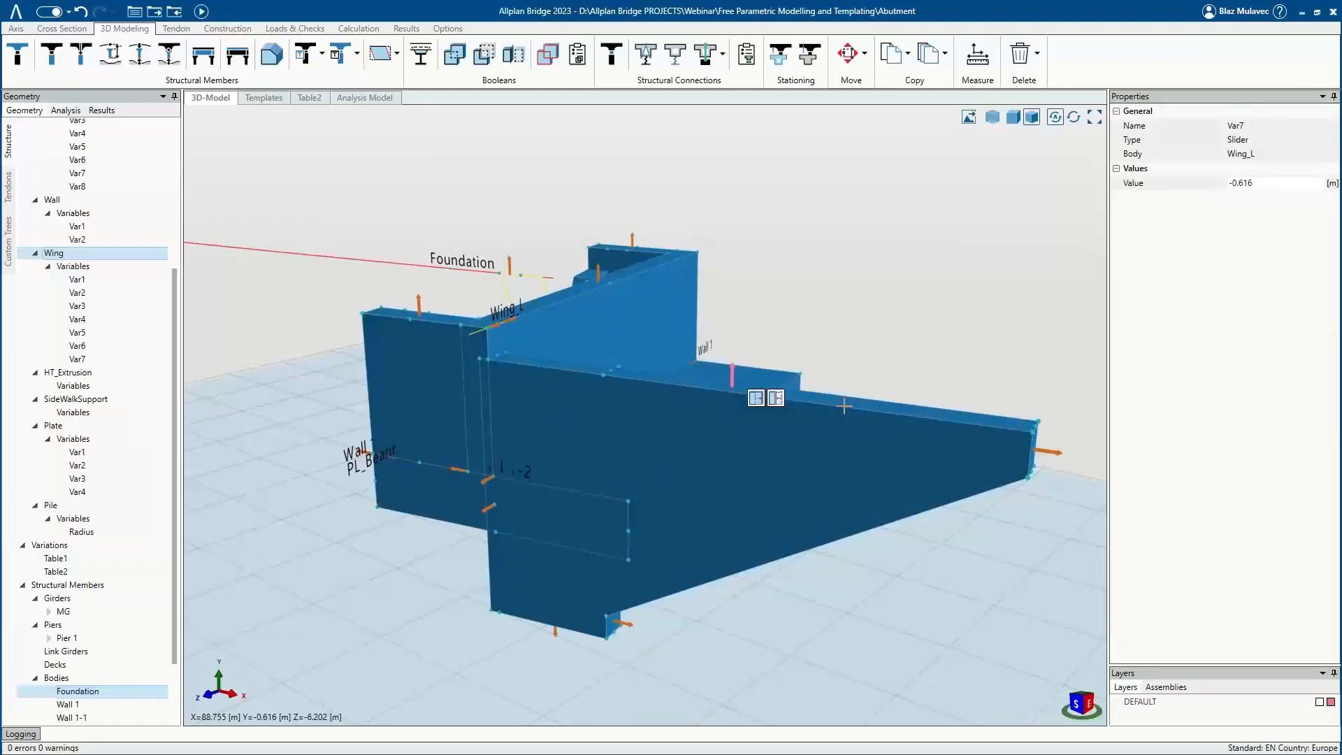
{"action": "left_click", "coordinate": [756, 398]}
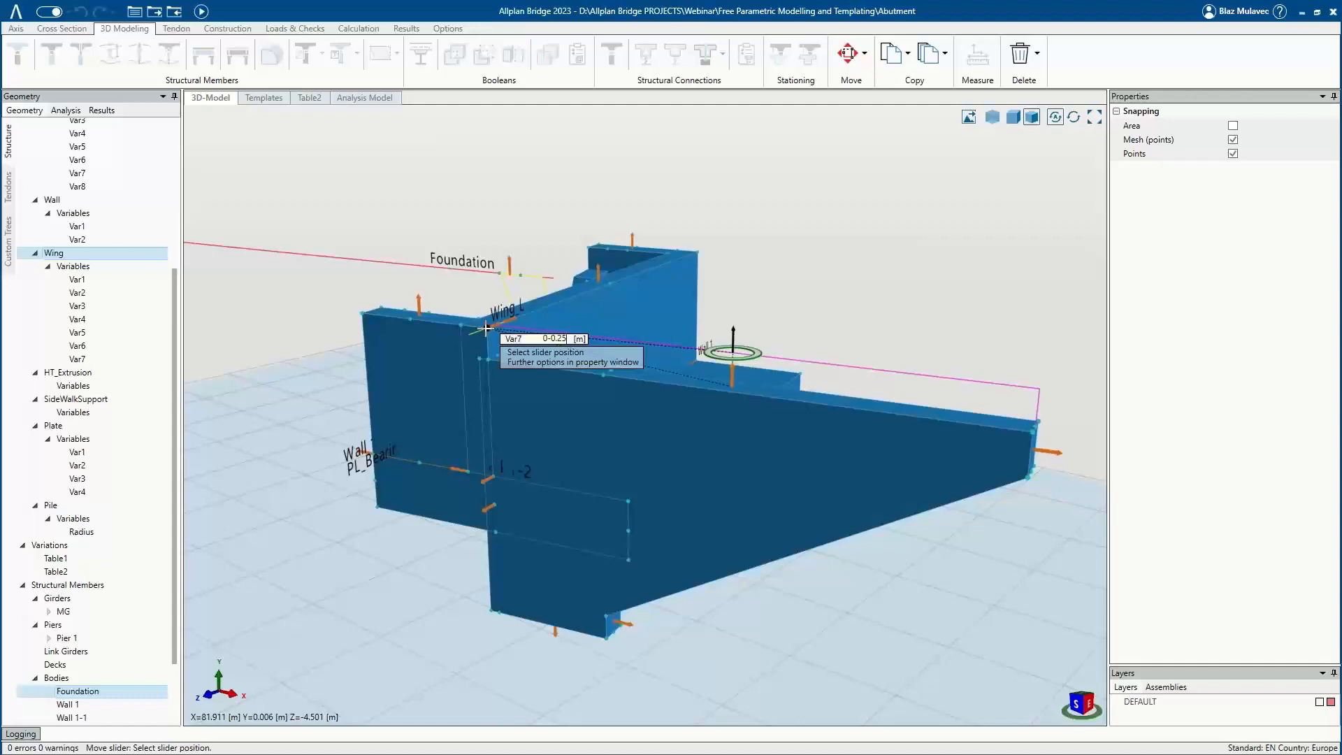
{"action": "left_click", "coordinate": [486, 328]}
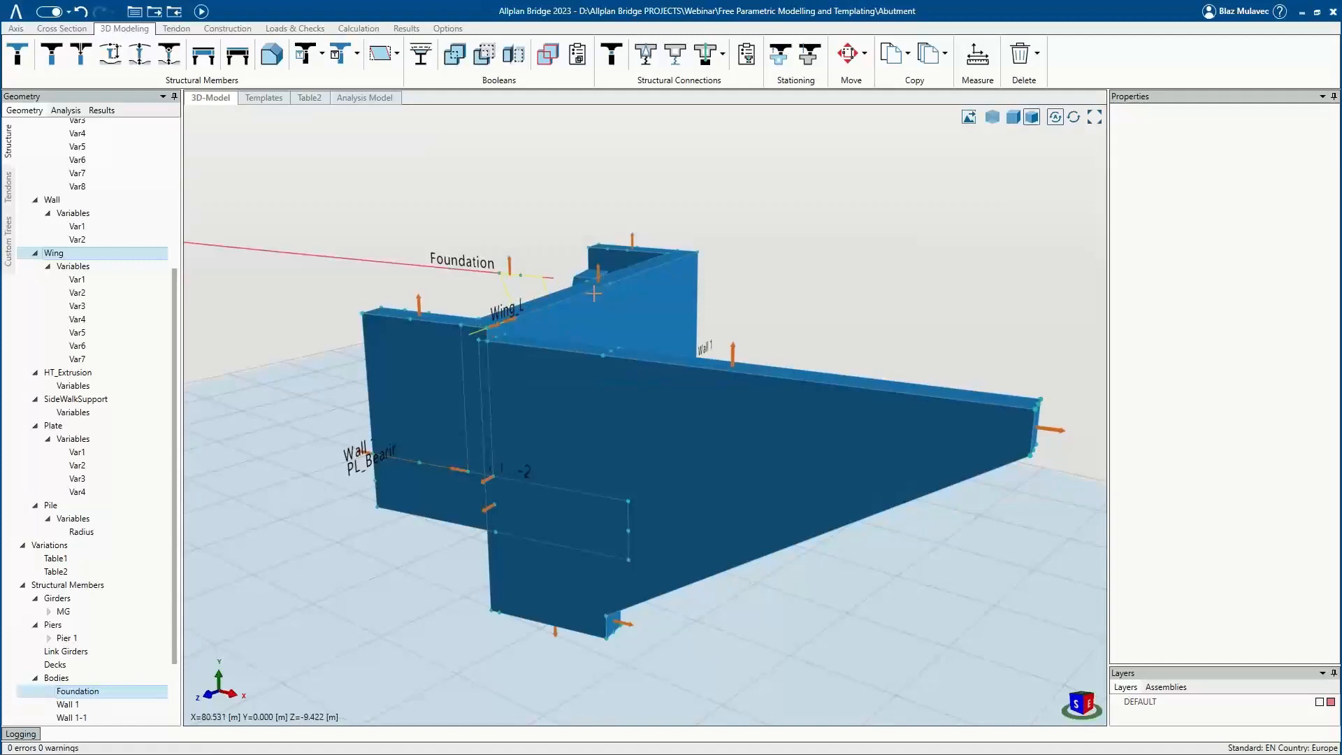
Raise Wing_L's bottom slider Var5 to 3 m at the top of the foundation and shorten the wing to 5 m with its end slider Var2.
{"action": "left_click", "coordinate": [553, 631]}
{"action": "left_click", "coordinate": [578, 657]}
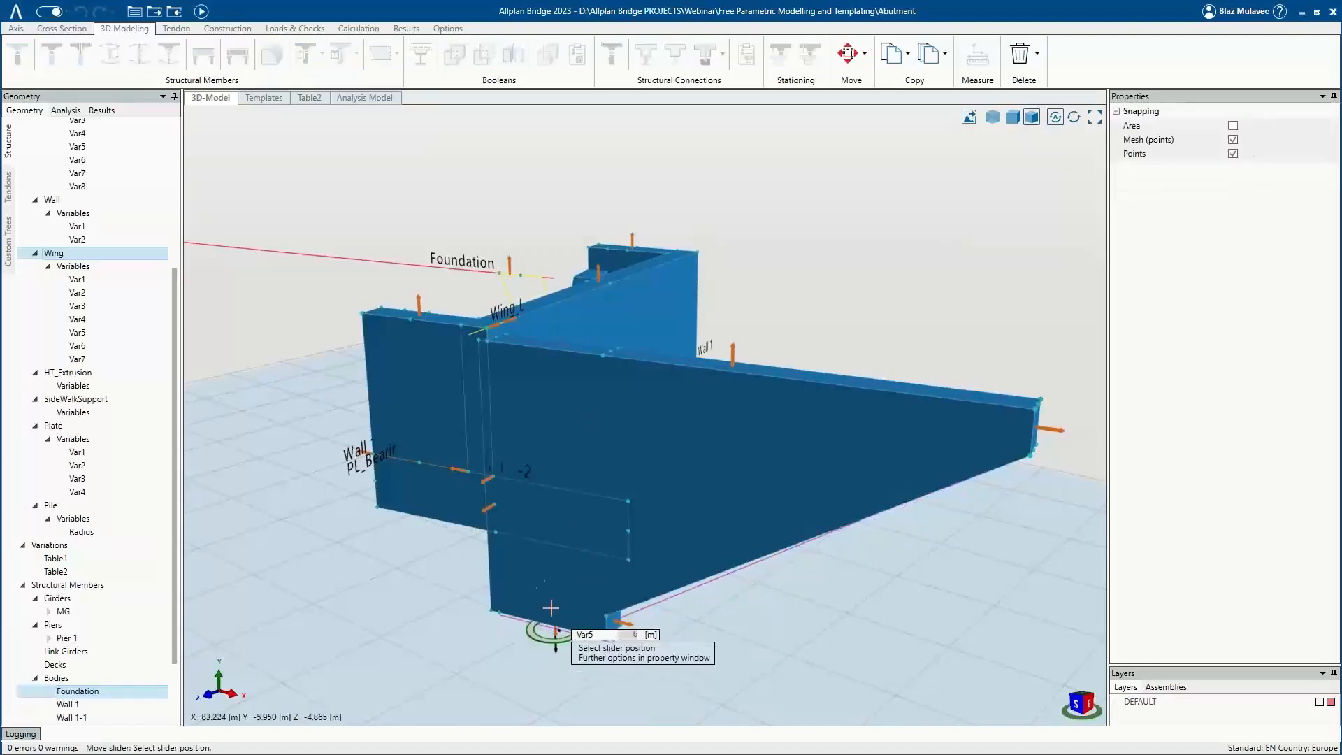
{"action": "left_click", "coordinate": [490, 476]}
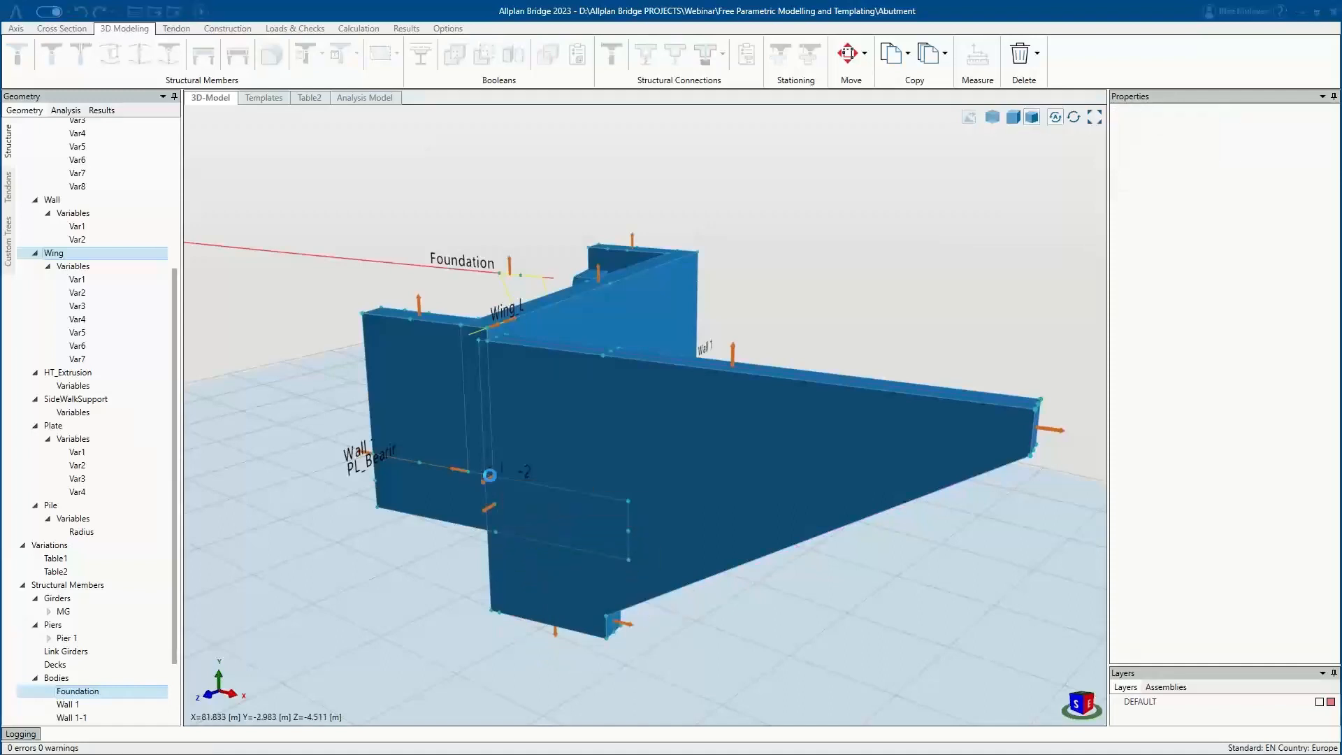
{"action": "left_click", "coordinate": [1054, 430]}
{"action": "left_click", "coordinate": [1078, 455]}
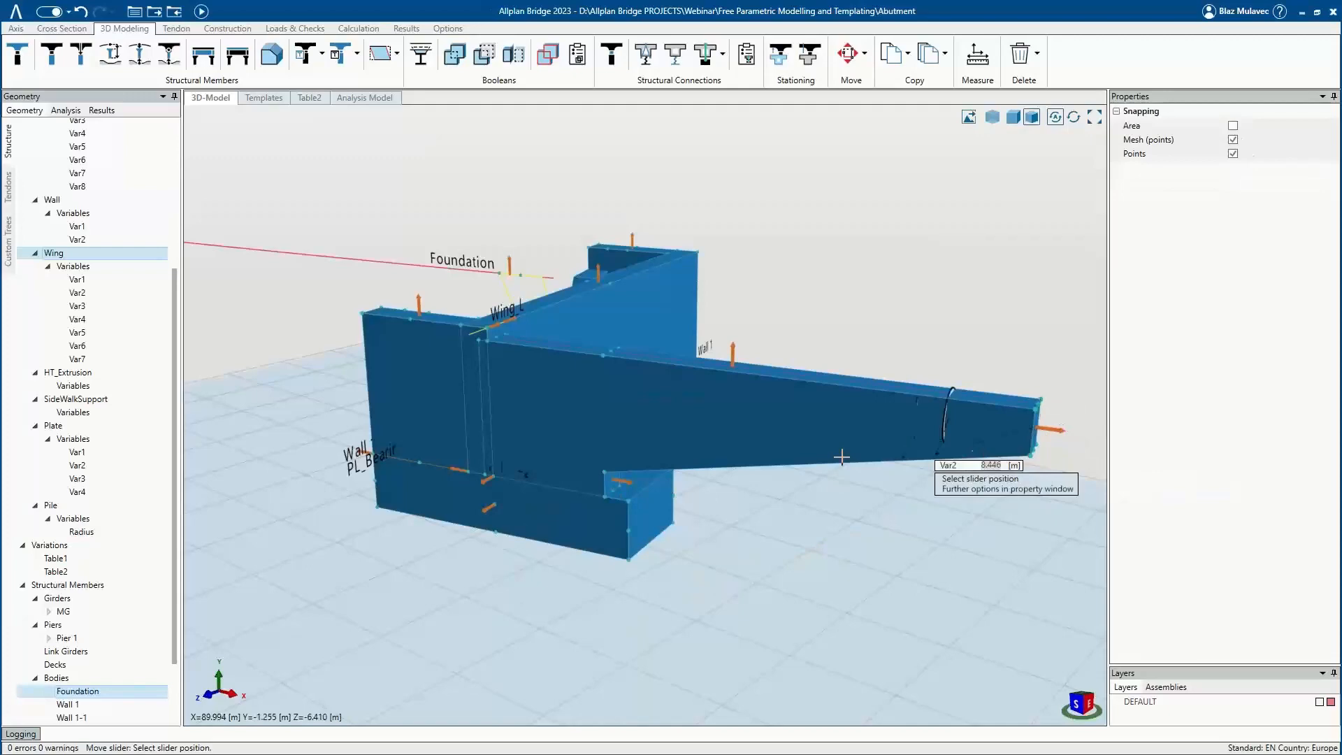
{"action": "left_click", "coordinate": [809, 444]}
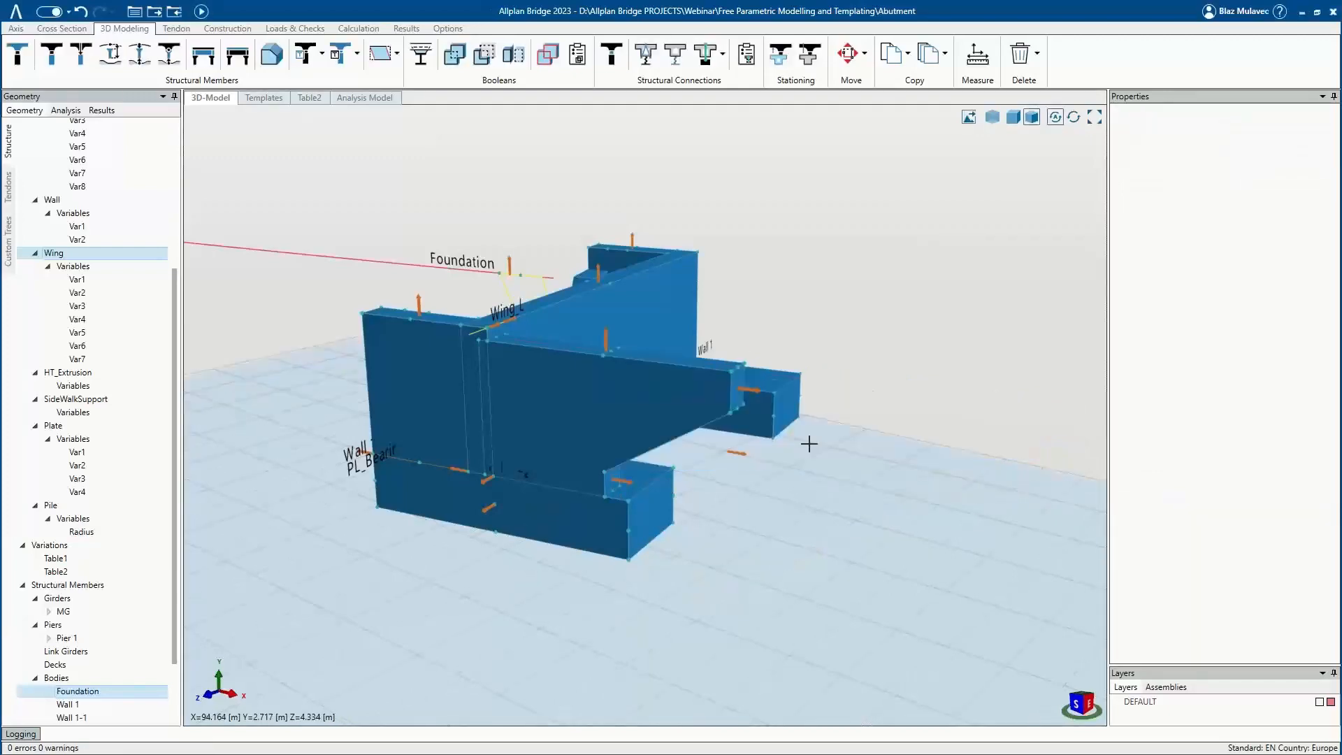
Start a copy of the Wing_L prism named Wing_R, with its transformations included.
{"action": "middle_click_drag", "start_coordinate": [722, 420], "coordinate": [545, 447]}
{"action": "middle_click_drag", "start_coordinate": [534, 376], "coordinate": [500, 446]}
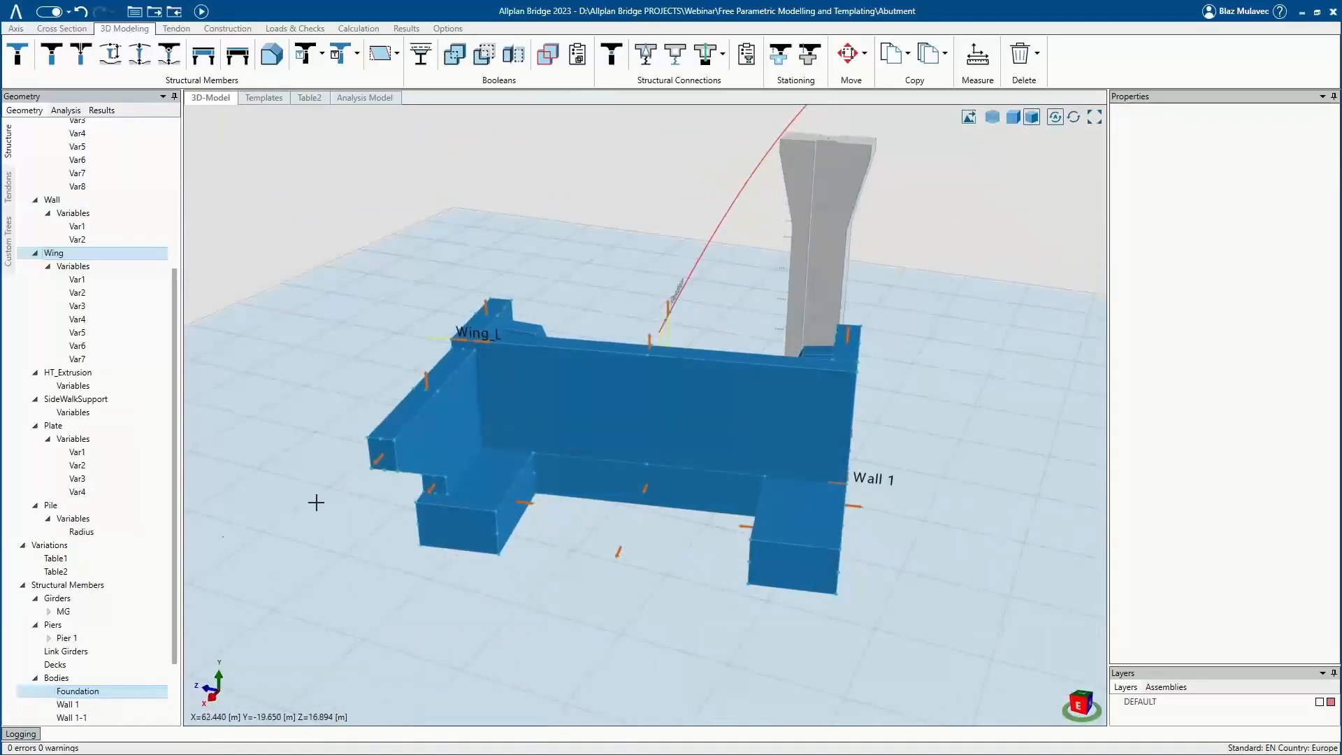
{"action": "scroll", "coordinate": [89, 701], "scroll_direction": "down", "scroll_amount": 3}
{"action": "left_click", "coordinate": [88, 703]}
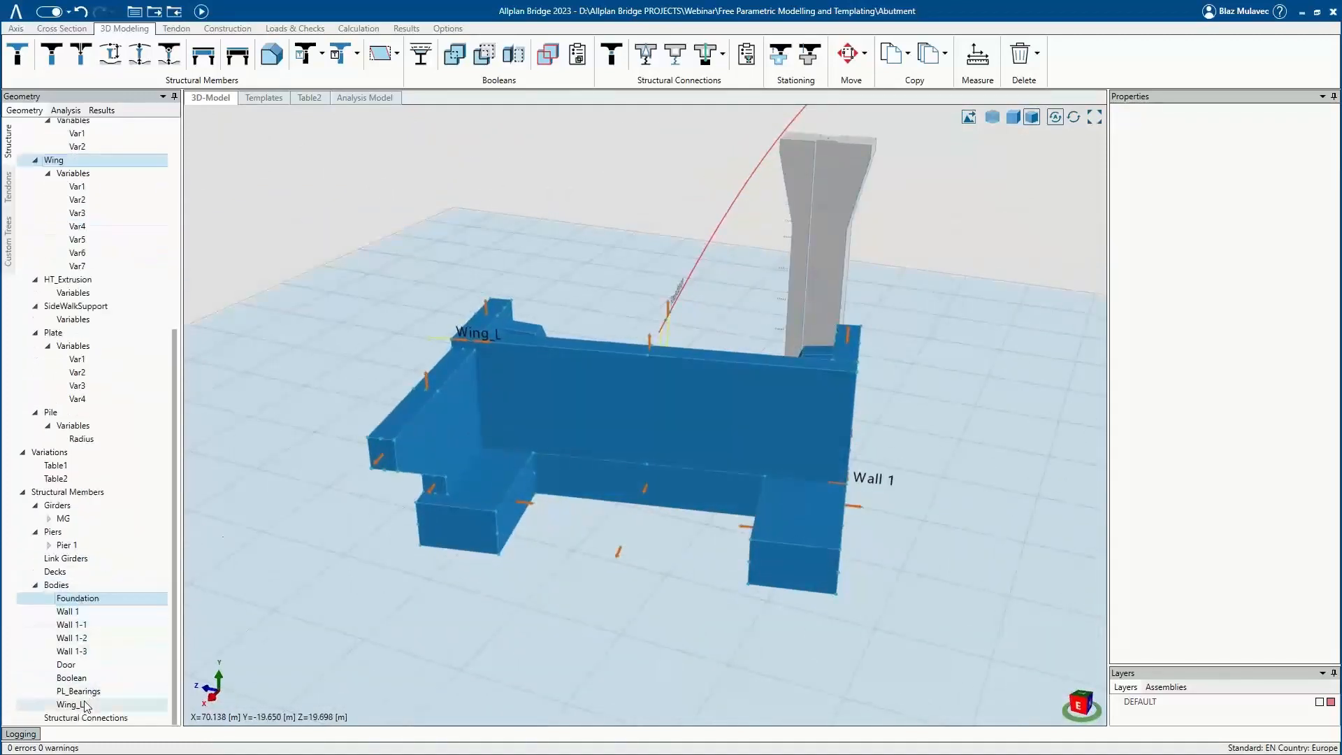
{"action": "right_click", "coordinate": [89, 703]}
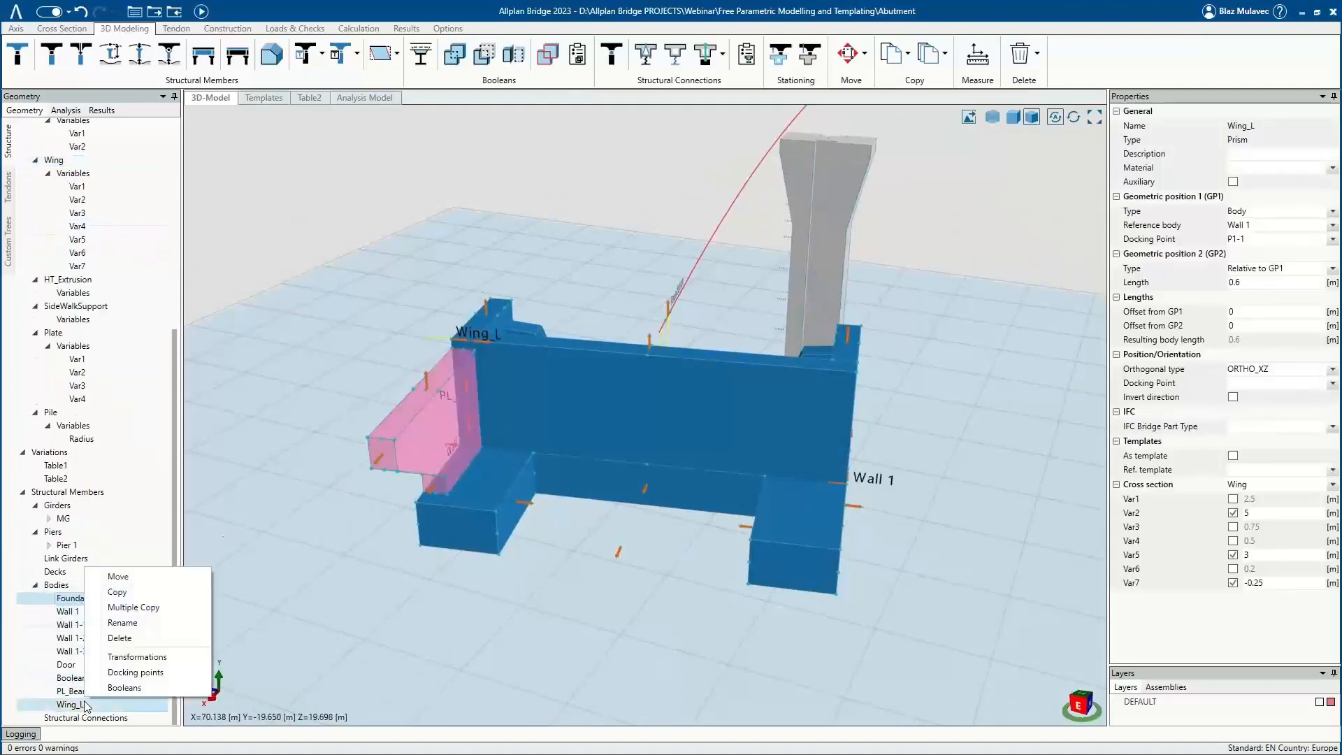
{"action": "left_click", "coordinate": [140, 591]}
{"action": "left_click", "coordinate": [701, 365]}
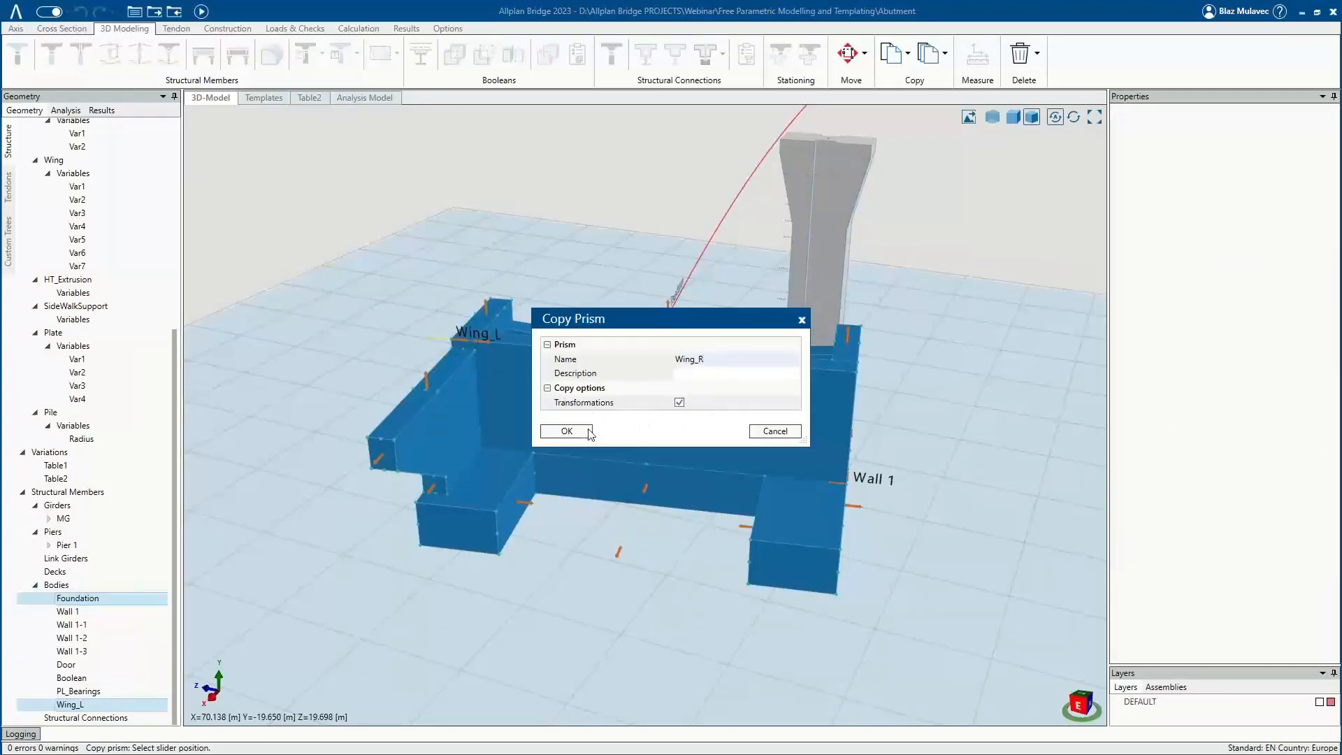
{"action": "left_click", "coordinate": [566, 431]}
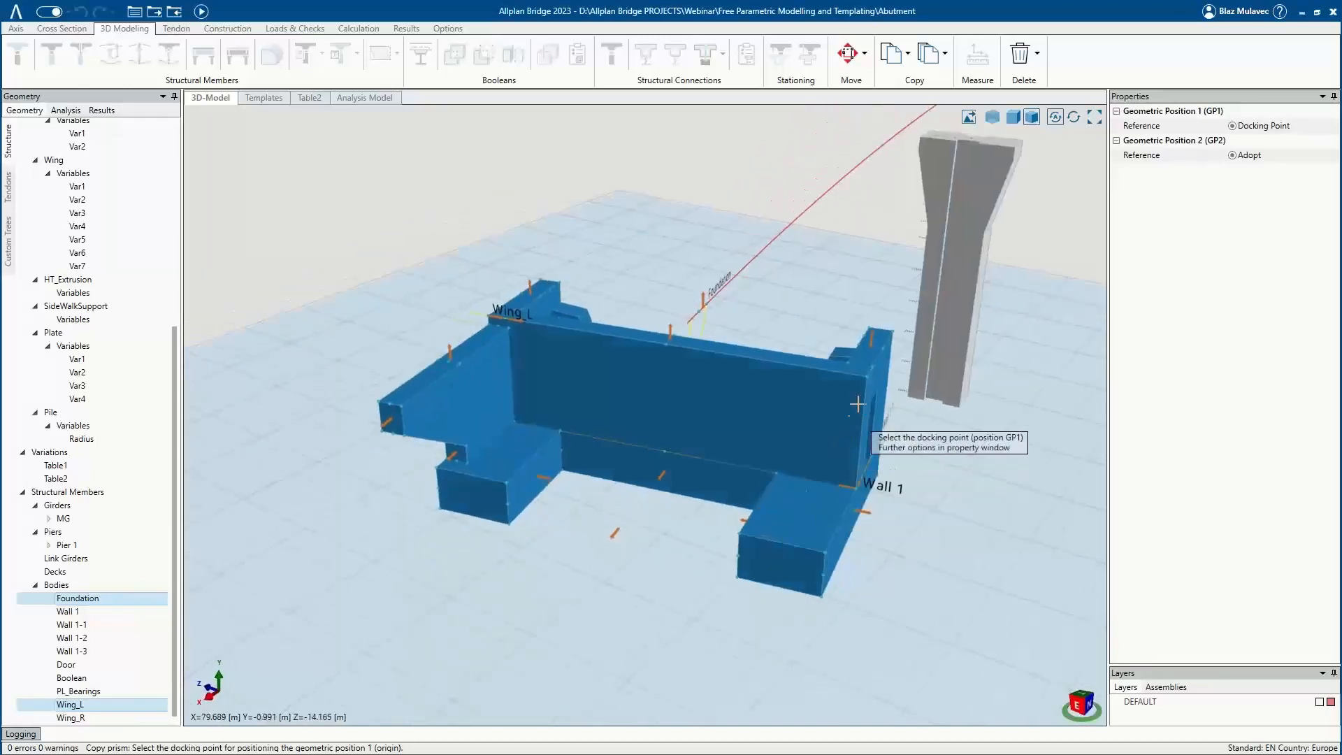
Dock the copied wing Wing_R at Wall 1's upper corner and move it inward by its thickness along local X.
{"action": "left_click", "coordinate": [866, 378]}
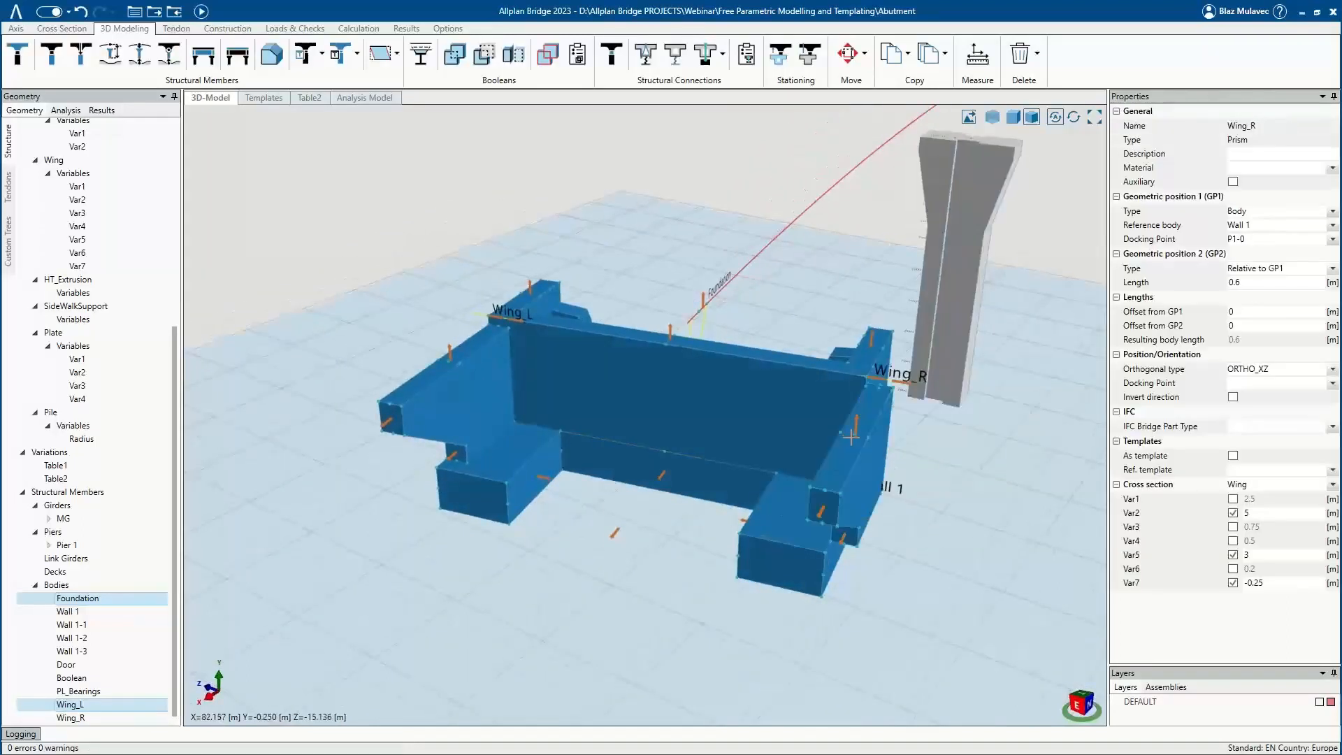
{"action": "middle_click_drag", "start_coordinate": [840, 463], "coordinate": [847, 487]}
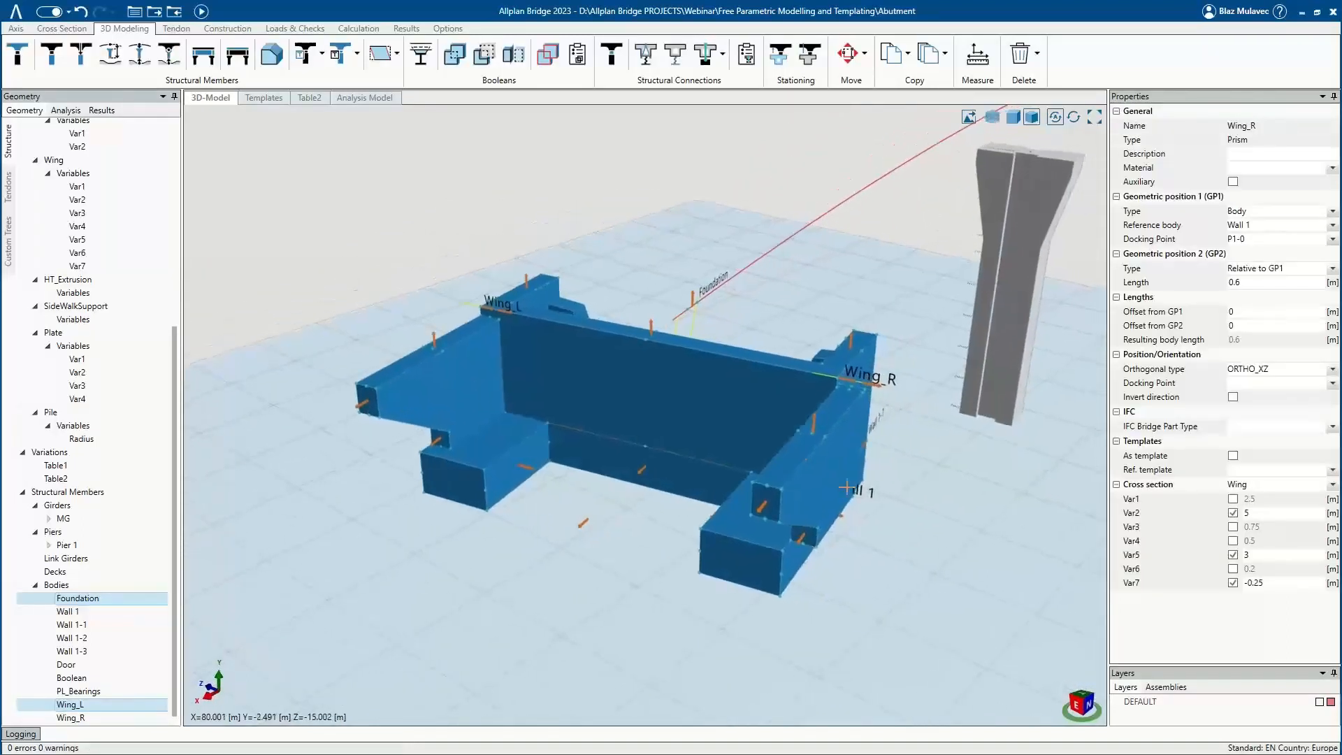
{"action": "scroll", "coordinate": [848, 487], "scroll_direction": "up", "scroll_amount": 3}
{"action": "mouse_move", "coordinate": [837, 504]}
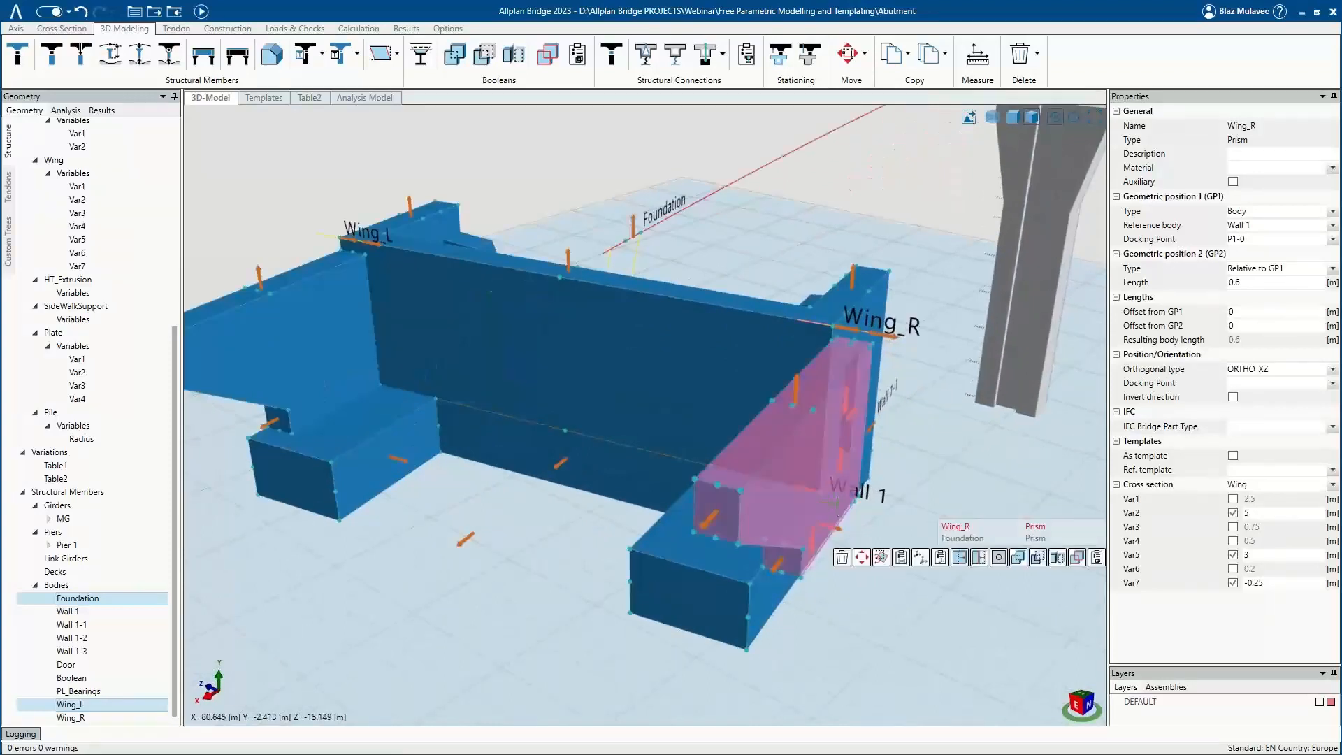
{"action": "left_click", "coordinate": [863, 557]}
{"action": "left_click", "coordinate": [769, 570]}
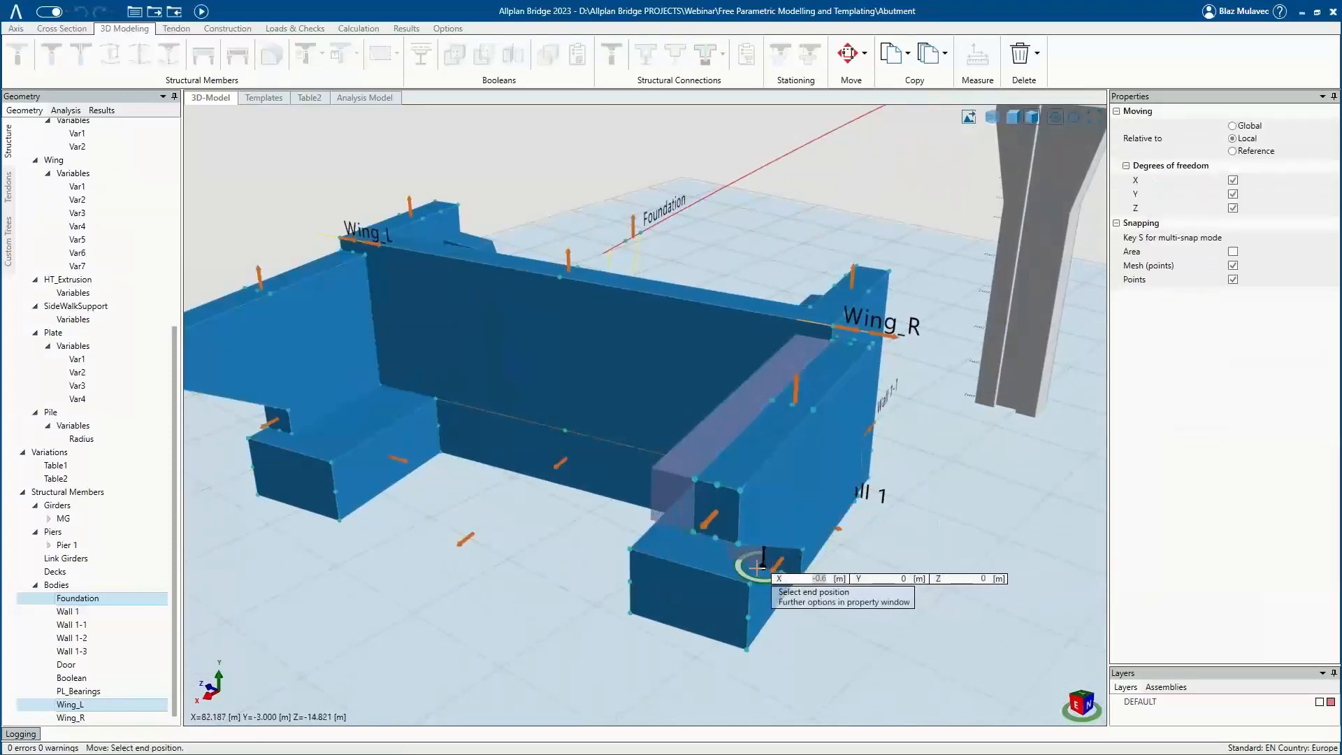
{"action": "left_click", "coordinate": [758, 568]}
{"action": "middle_click_drag", "start_coordinate": [794, 527], "coordinate": [720, 463]}
{"action": "middle_click_drag", "start_coordinate": [793, 494], "coordinate": [725, 465]}
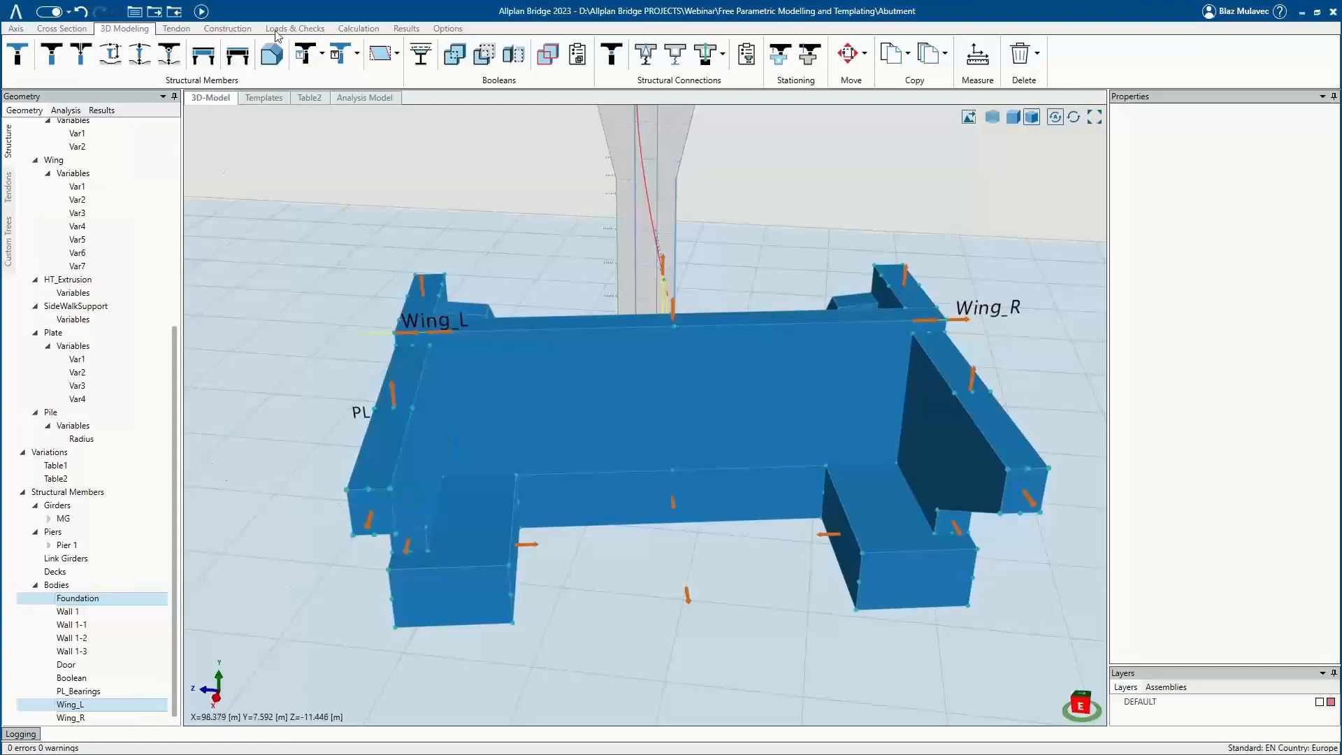
Create a prism named SW_S_L with the SideWalkSupport cross section between docking points P5-M and P9-M of Wing_L.
{"action": "left_click", "coordinate": [271, 54]}
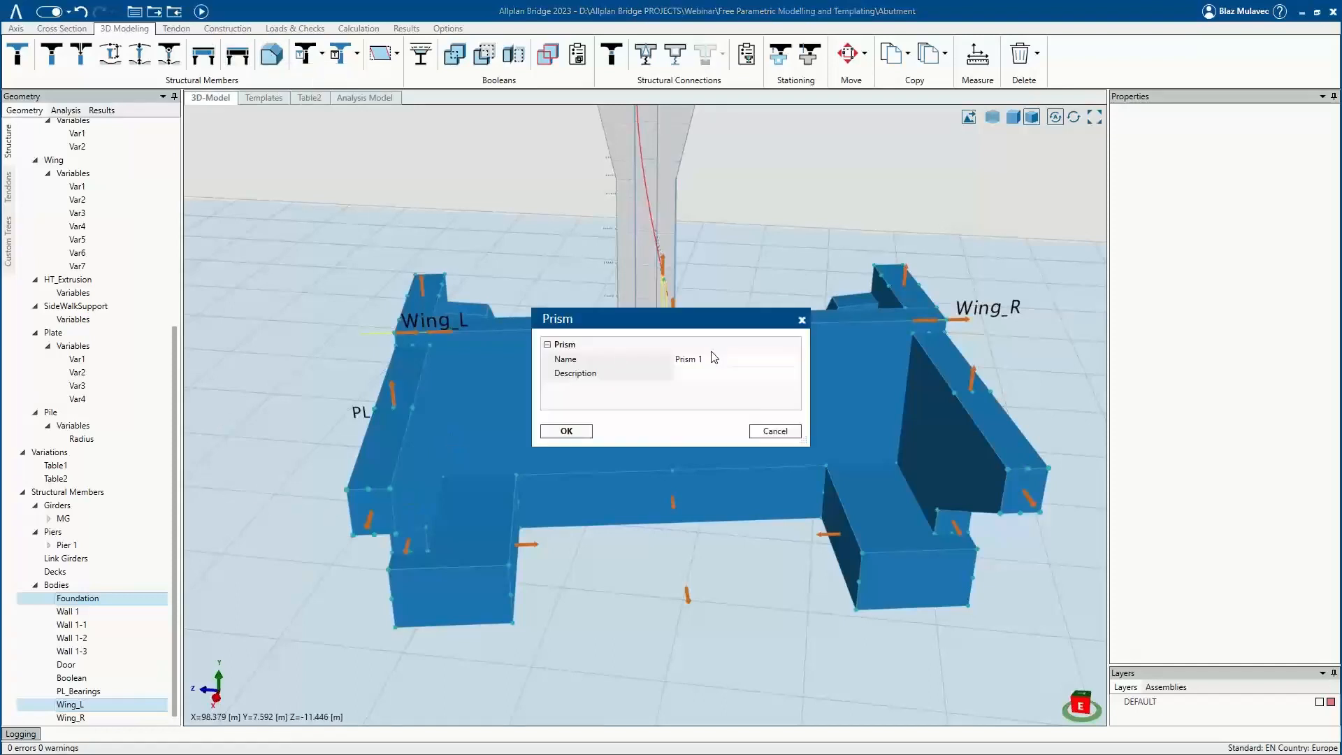
{"action": "type", "text": "SW_S_L"}
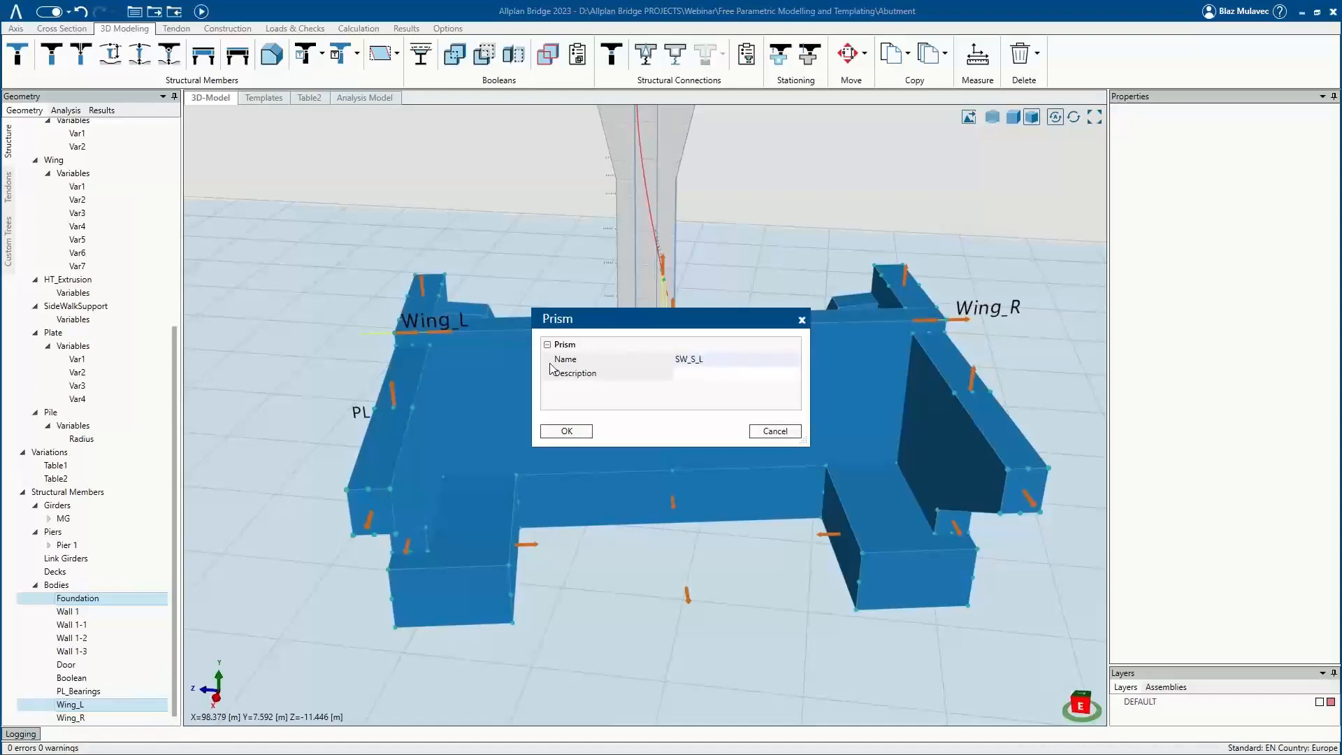
{"action": "left_click", "coordinate": [567, 431]}
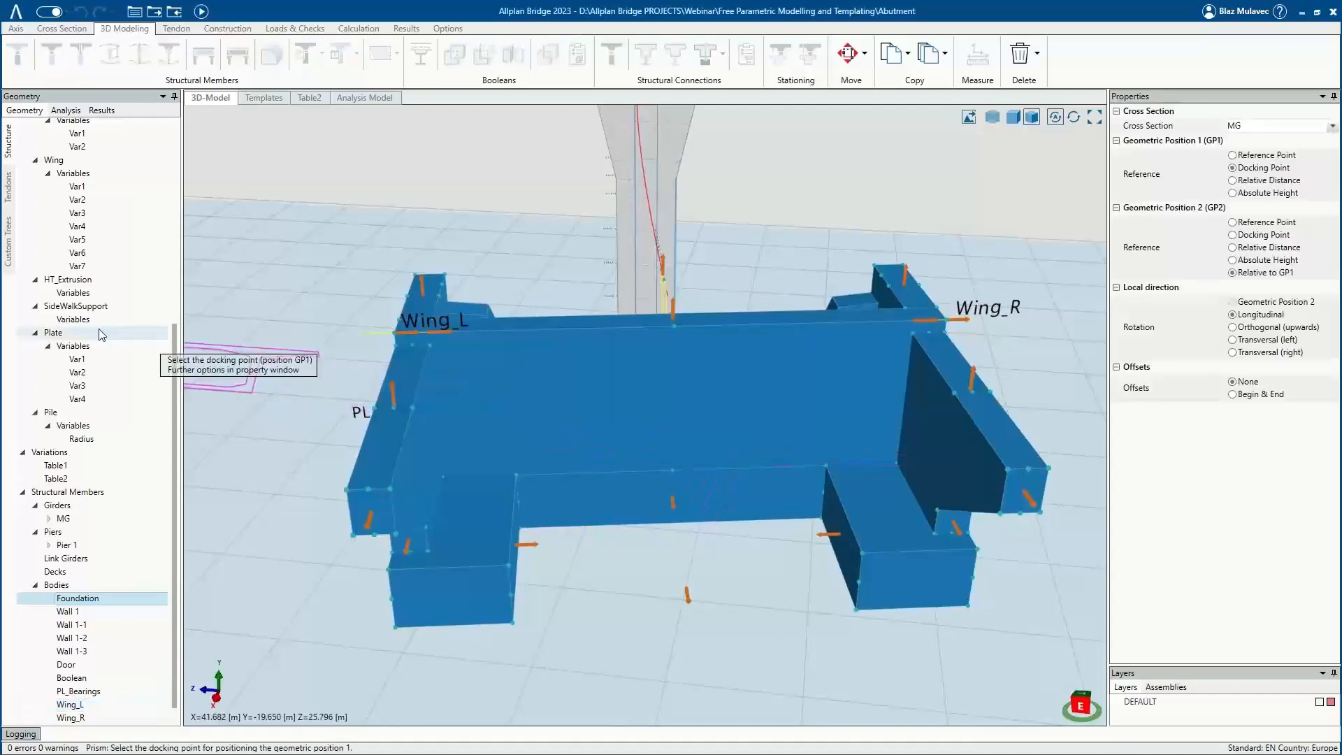
{"action": "left_click", "coordinate": [82, 307]}
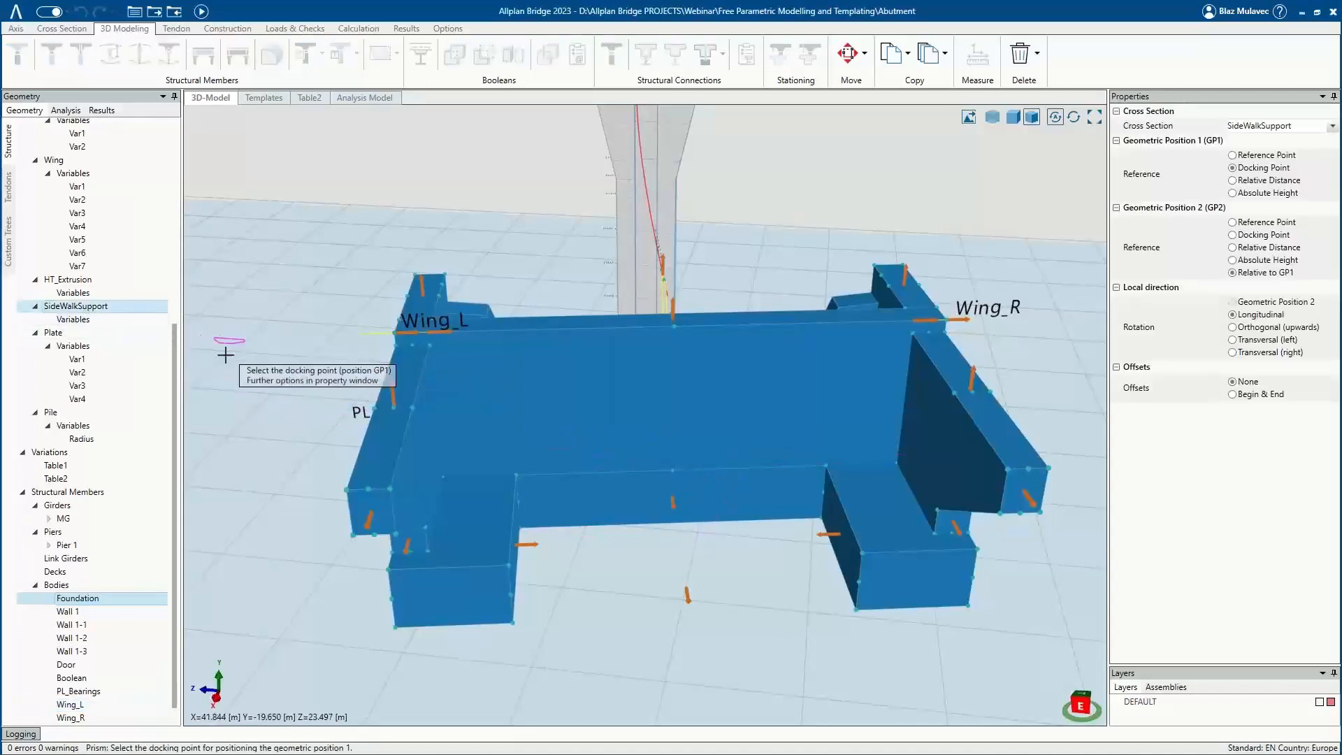
{"action": "middle_click_drag", "start_coordinate": [368, 478], "coordinate": [398, 472]}
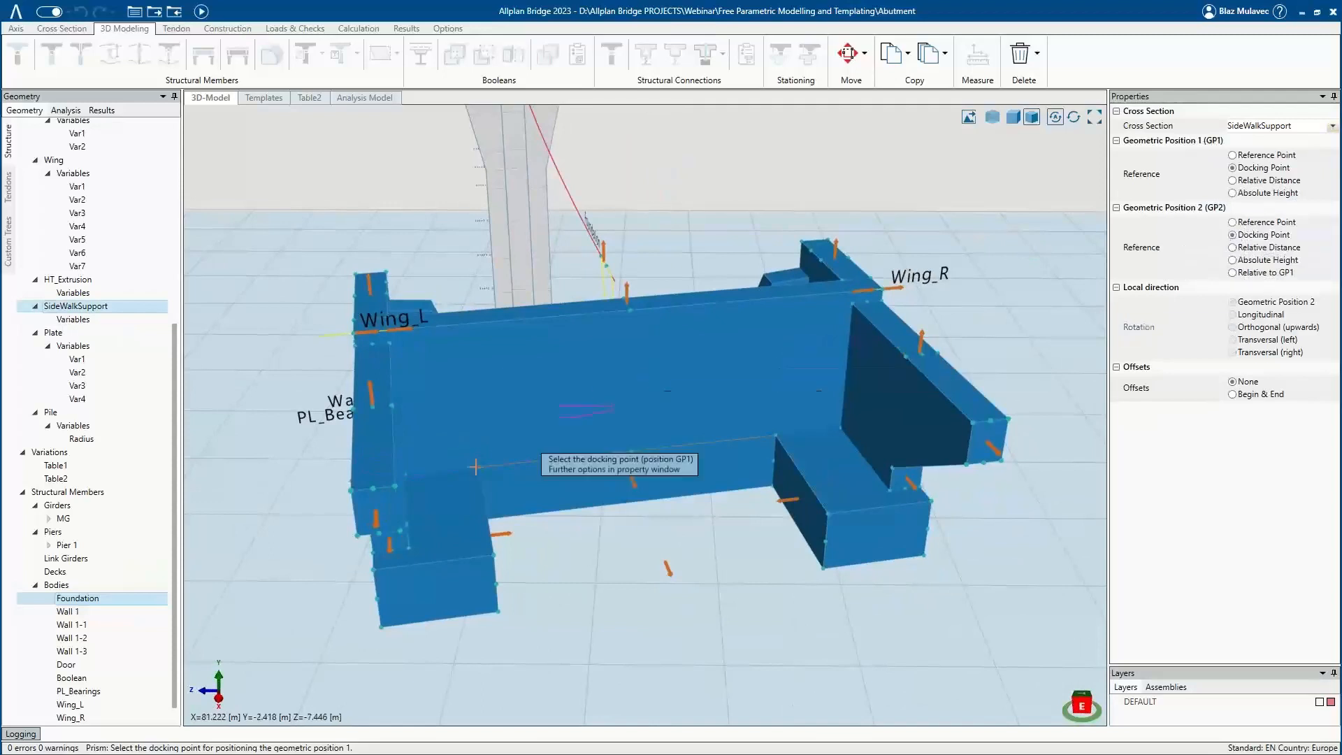
{"action": "left_click", "coordinate": [369, 487]}
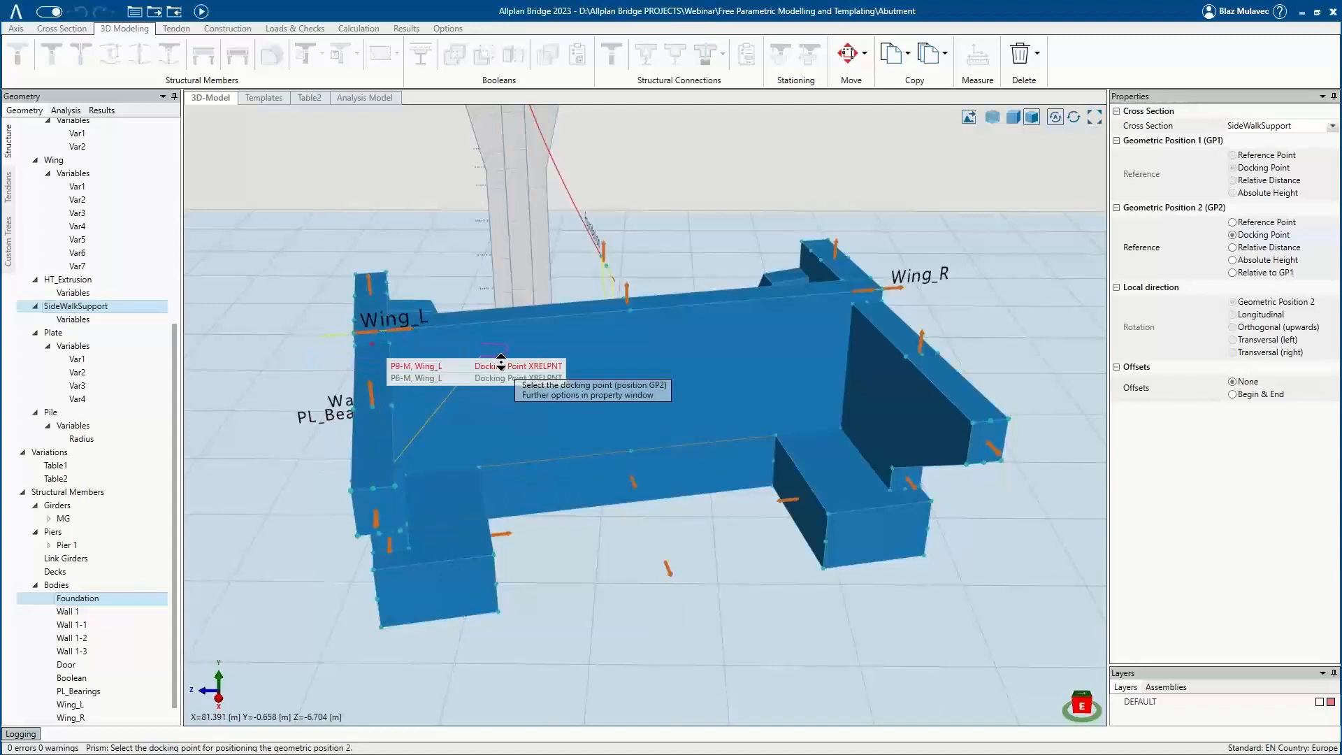
{"action": "left_click", "coordinate": [500, 363]}
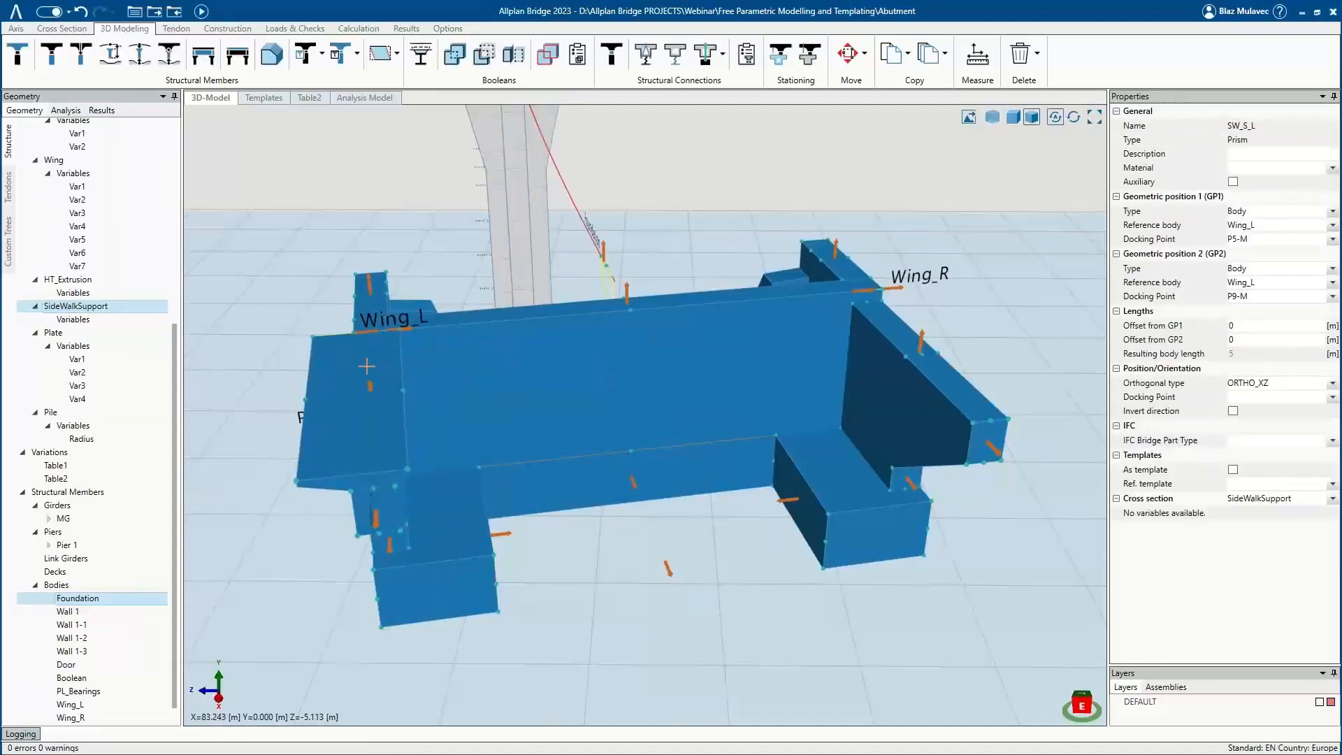
{"action": "middle_click_drag", "start_coordinate": [380, 424], "coordinate": [365, 422]}
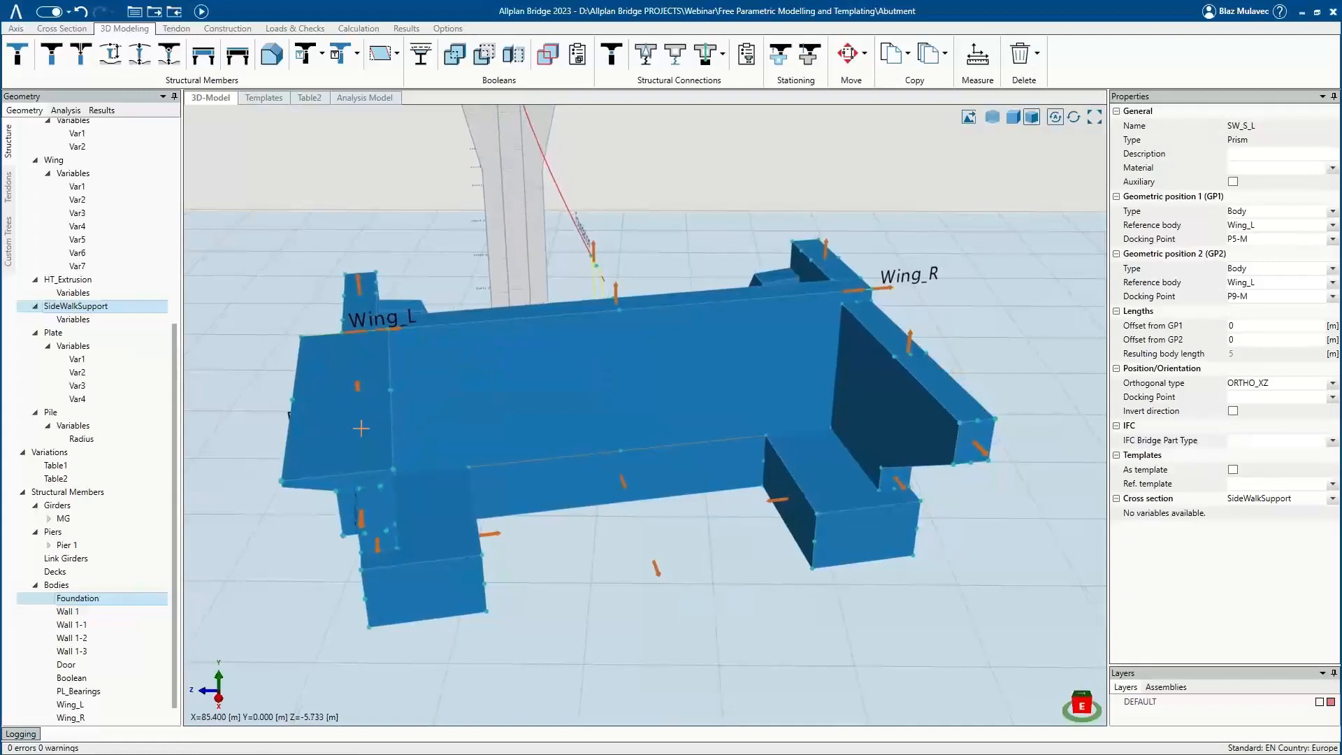
Copy SW_S_L as SW_S_R and dock it from P9-M to P5-M on Wing_R.
{"action": "scroll", "coordinate": [73, 698], "scroll_direction": "down", "scroll_amount": 2}
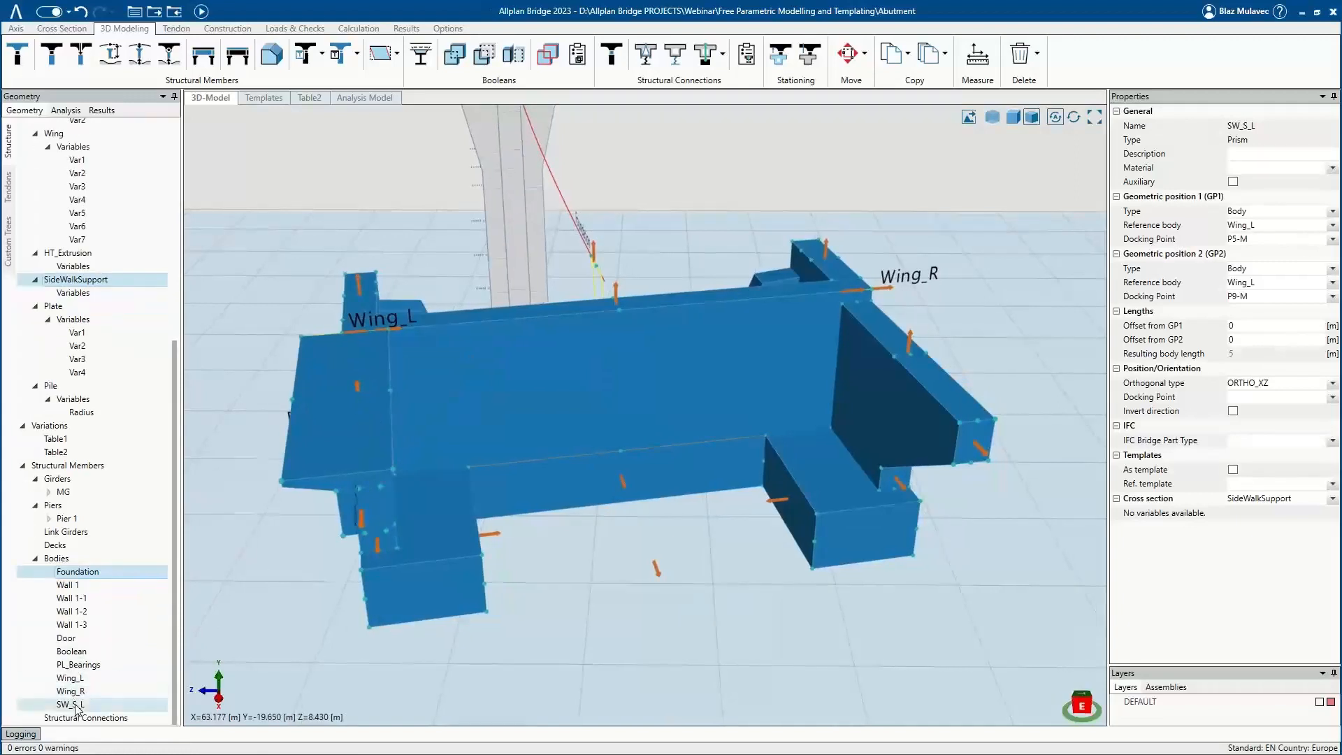
{"action": "right_click", "coordinate": [77, 706]}
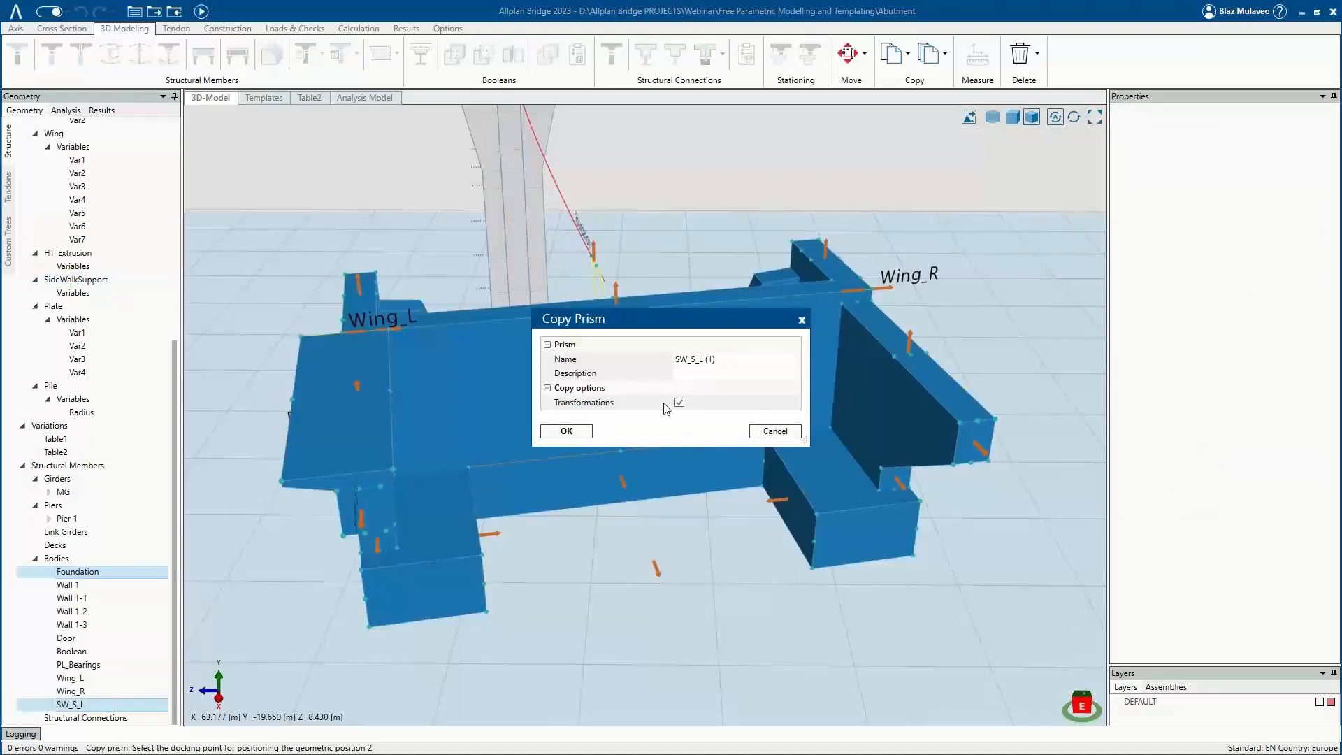
{"action": "left_click", "coordinate": [703, 361]}
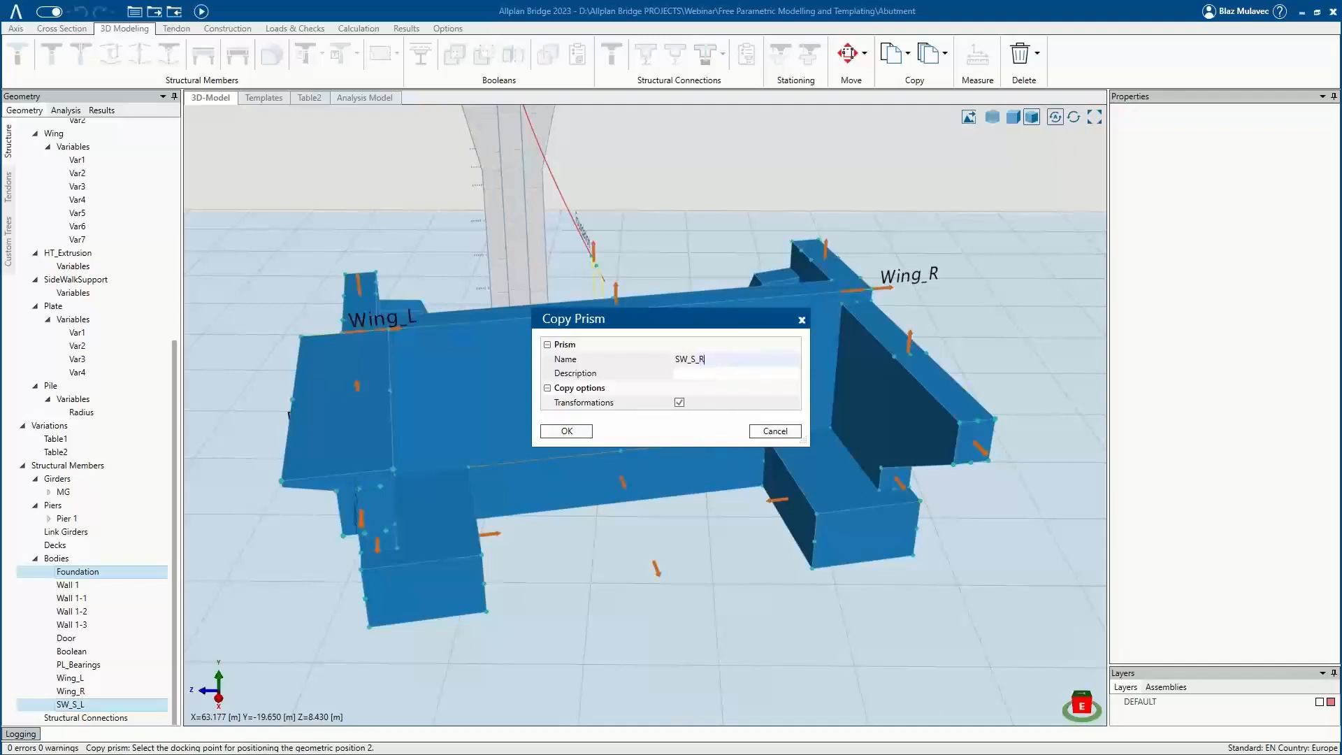
{"action": "left_click", "coordinate": [566, 431]}
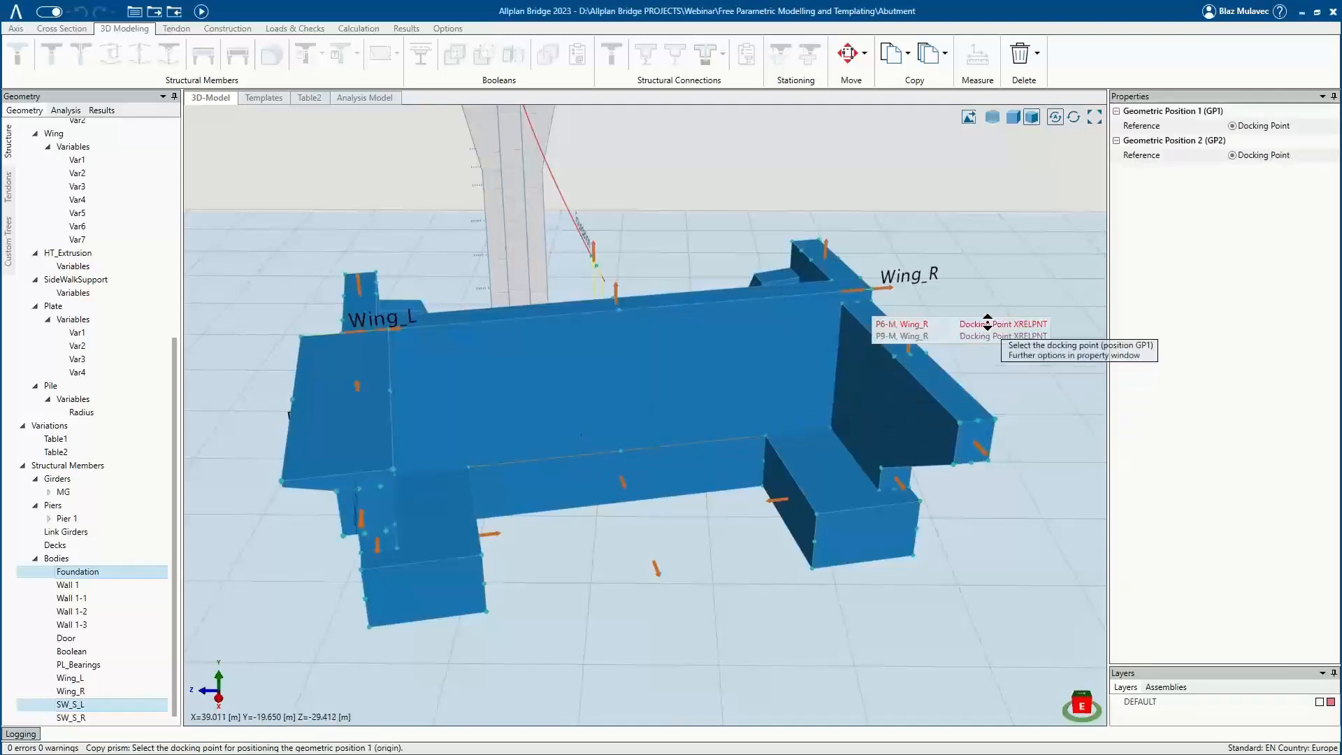
{"action": "left_click", "coordinate": [988, 323]}
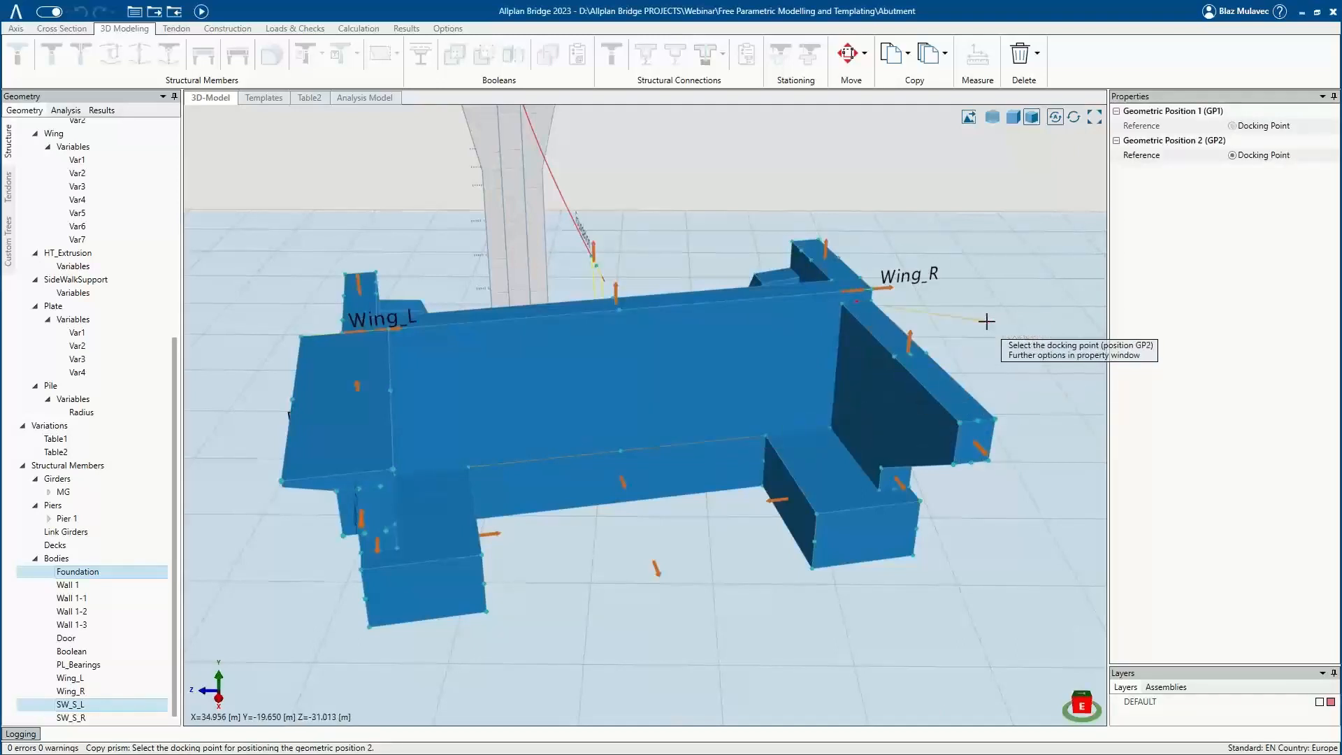
{"action": "left_click", "coordinate": [981, 434]}
Switch the model to transparent display and extend SW_S_L across the wall thickness with its Offset from GP2 slider.
{"action": "middle_click_drag", "start_coordinate": [301, 393], "coordinate": [434, 426]}
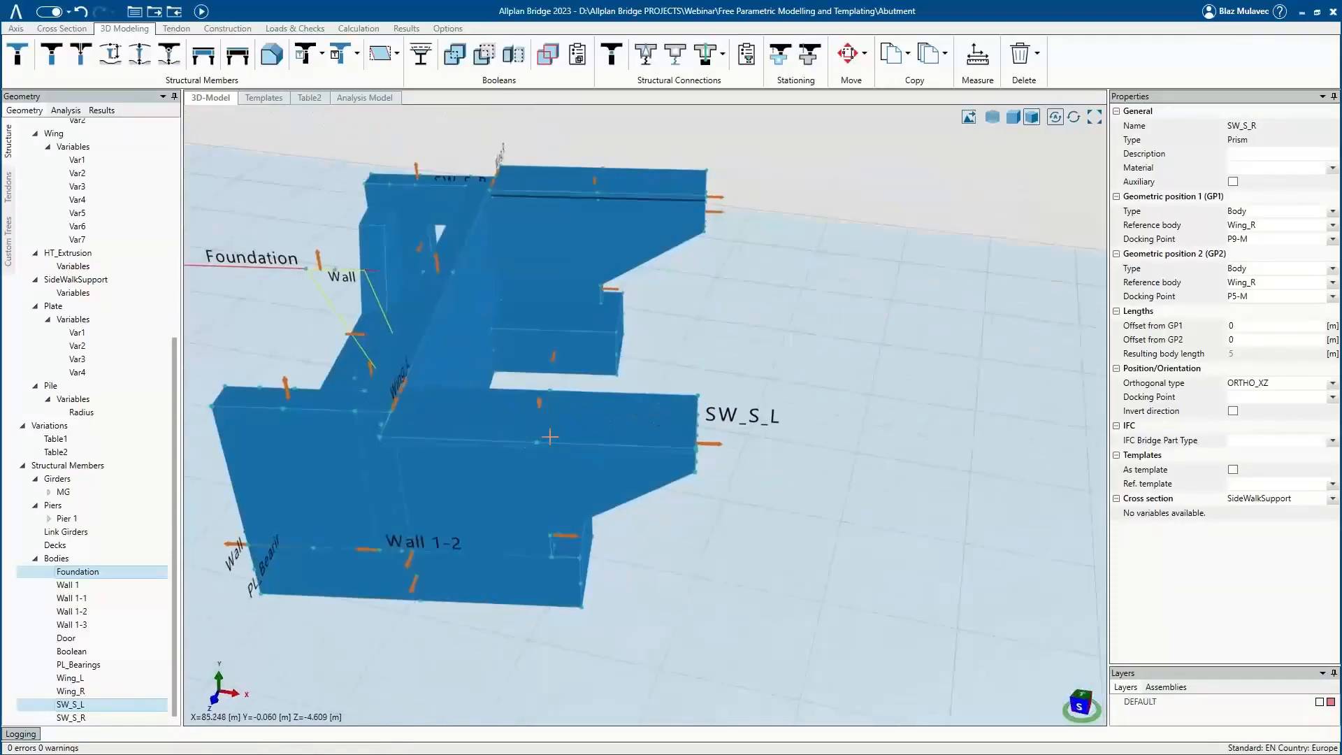
{"action": "left_click", "coordinate": [992, 118]}
{"action": "middle_click_drag", "start_coordinate": [490, 423], "coordinate": [583, 413]}
{"action": "left_click", "coordinate": [572, 382]}
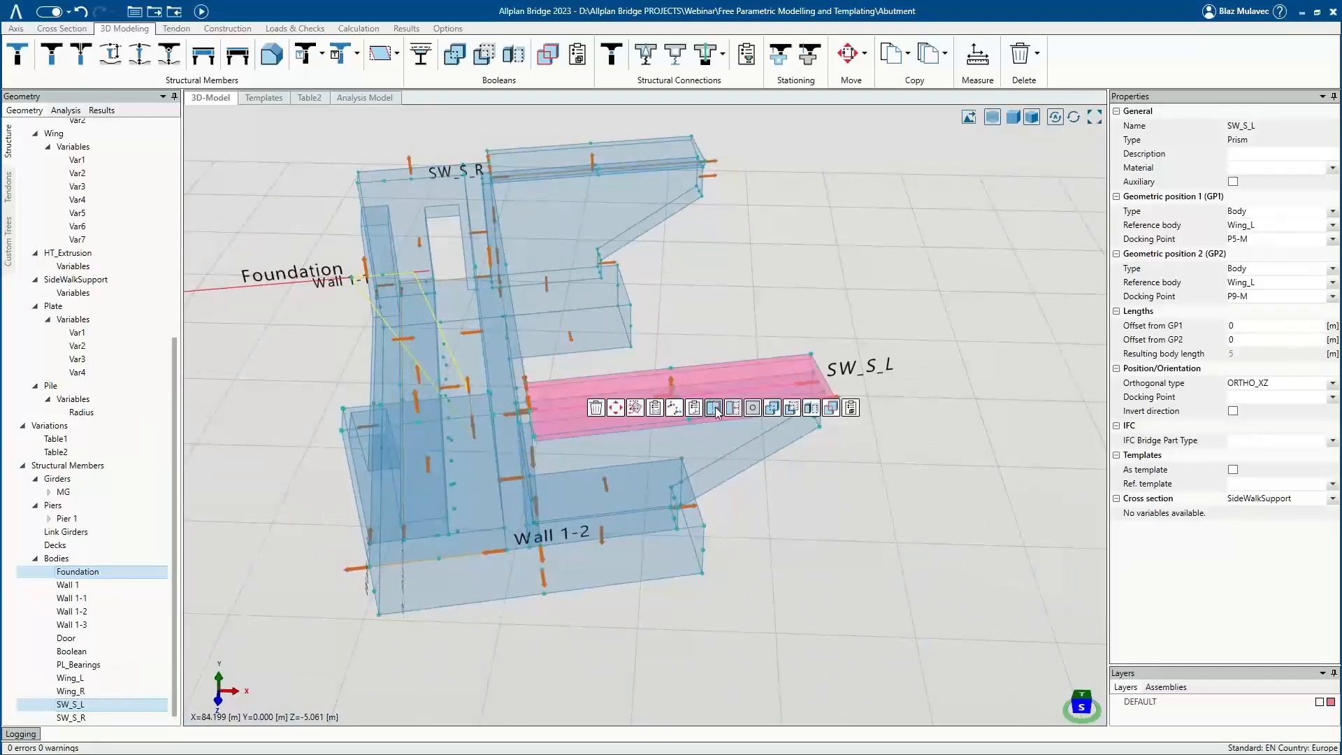
{"action": "left_click", "coordinate": [637, 409]}
{"action": "scroll", "coordinate": [521, 416], "scroll_direction": "up", "scroll_amount": 4}
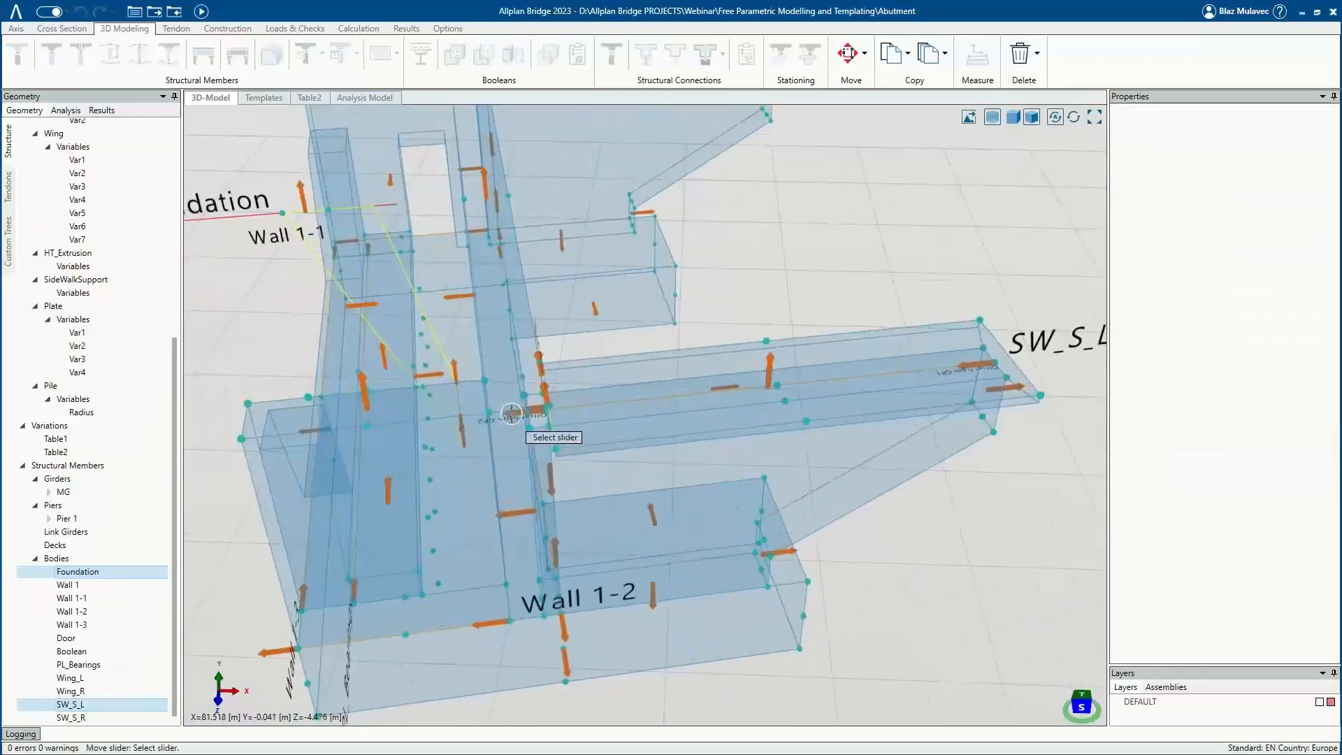
{"action": "left_click", "coordinate": [502, 416]}
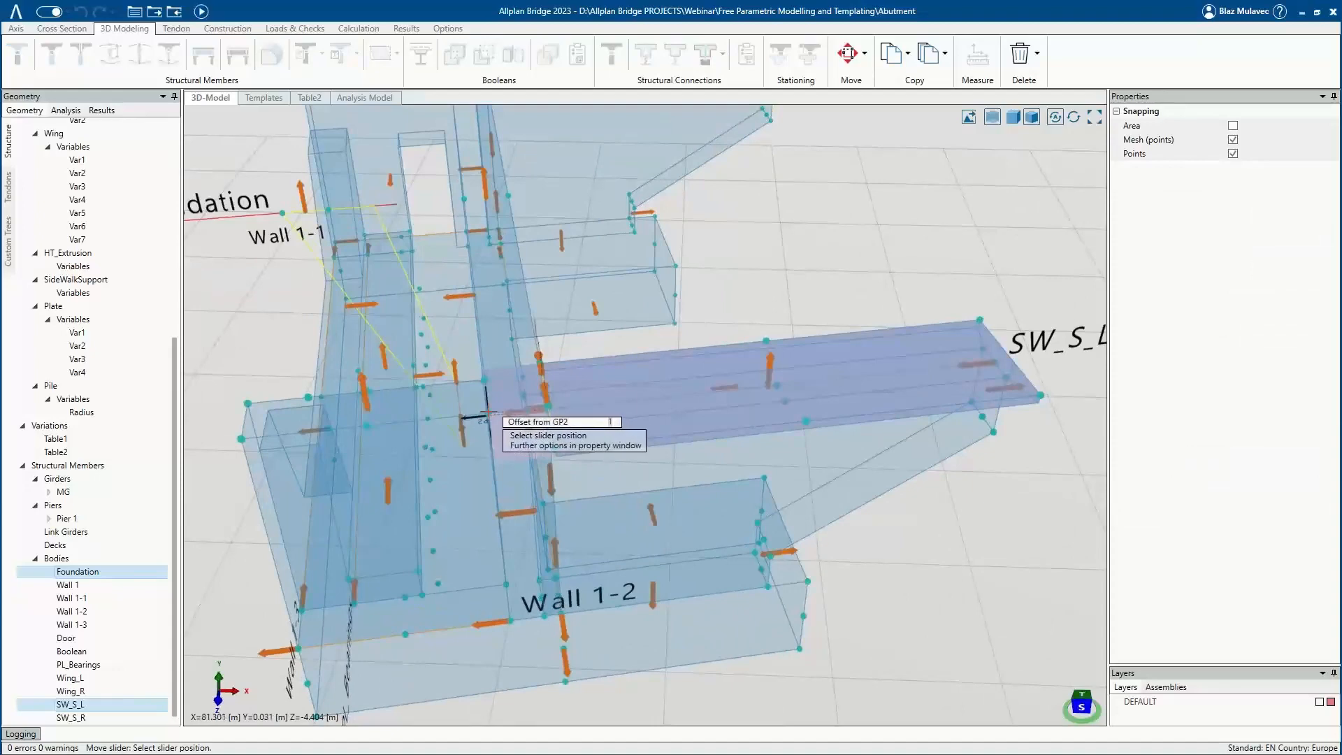
{"action": "left_click", "coordinate": [489, 412]}
Extend SW_S_R across the wall thickness with its Offset from GP1 slider and turn transparent display off.
{"action": "middle_click_drag", "start_coordinate": [499, 416], "coordinate": [414, 415]}
{"action": "scroll", "coordinate": [459, 367], "scroll_direction": "down", "scroll_amount": 4}
{"action": "middle_click_drag", "start_coordinate": [623, 405], "coordinate": [368, 501]}
{"action": "scroll", "coordinate": [560, 417], "scroll_direction": "up", "scroll_amount": 5}
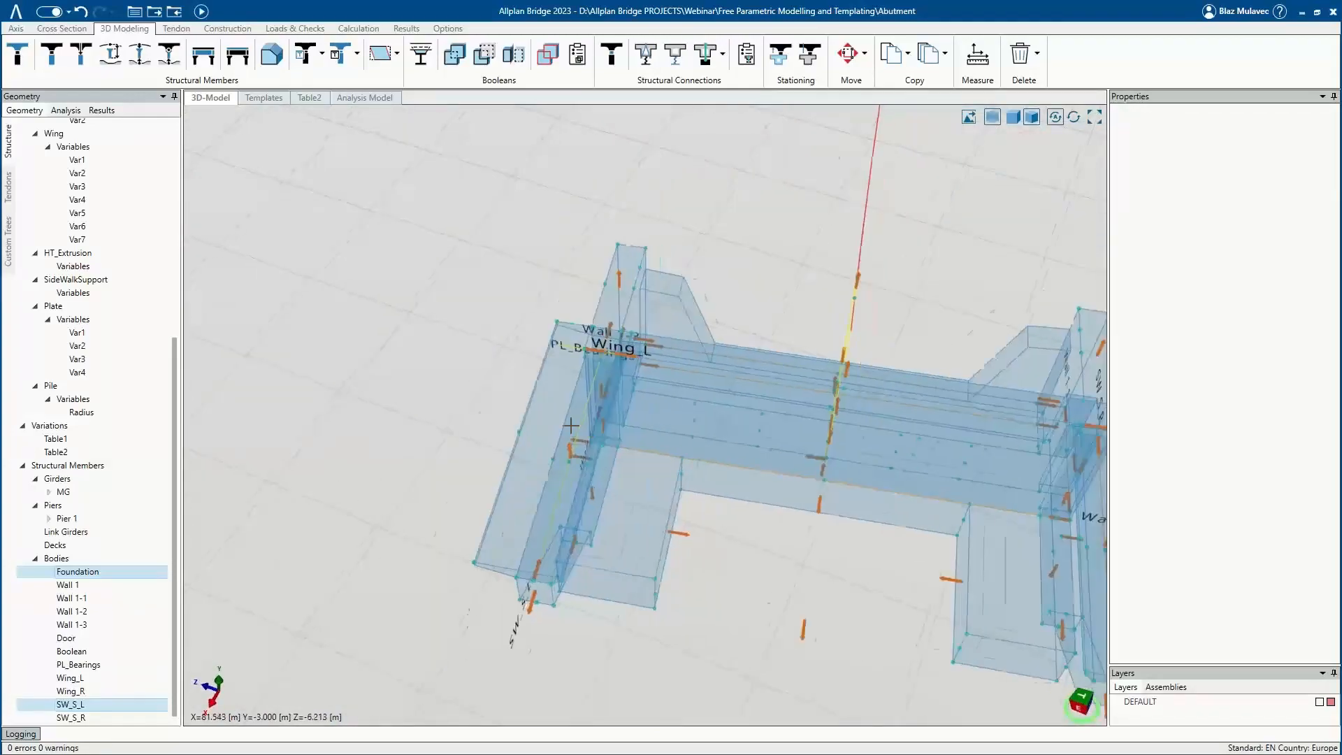
{"action": "scroll", "coordinate": [571, 426], "scroll_direction": "down", "scroll_amount": 5}
{"action": "mouse_move", "coordinate": [571, 425]}
{"action": "middle_mouse_down"}
{"action": "mouse_move", "coordinate": [672, 421]}
{"action": "mouse_move", "coordinate": [643, 428]}
{"action": "mouse_move", "coordinate": [645, 449]}
{"action": "mouse_move", "coordinate": [762, 388]}
{"action": "middle_mouse_up"}
{"action": "left_click", "coordinate": [762, 374]}
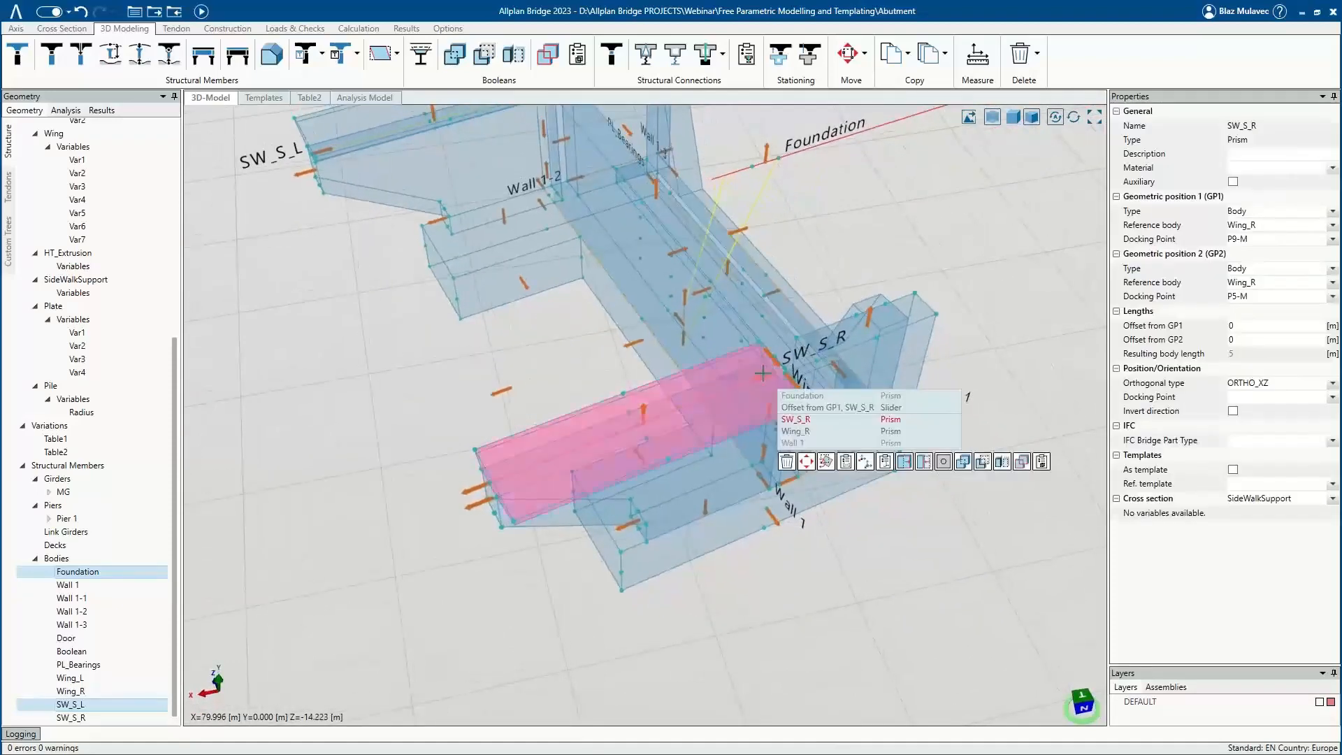
{"action": "left_click", "coordinate": [881, 408]}
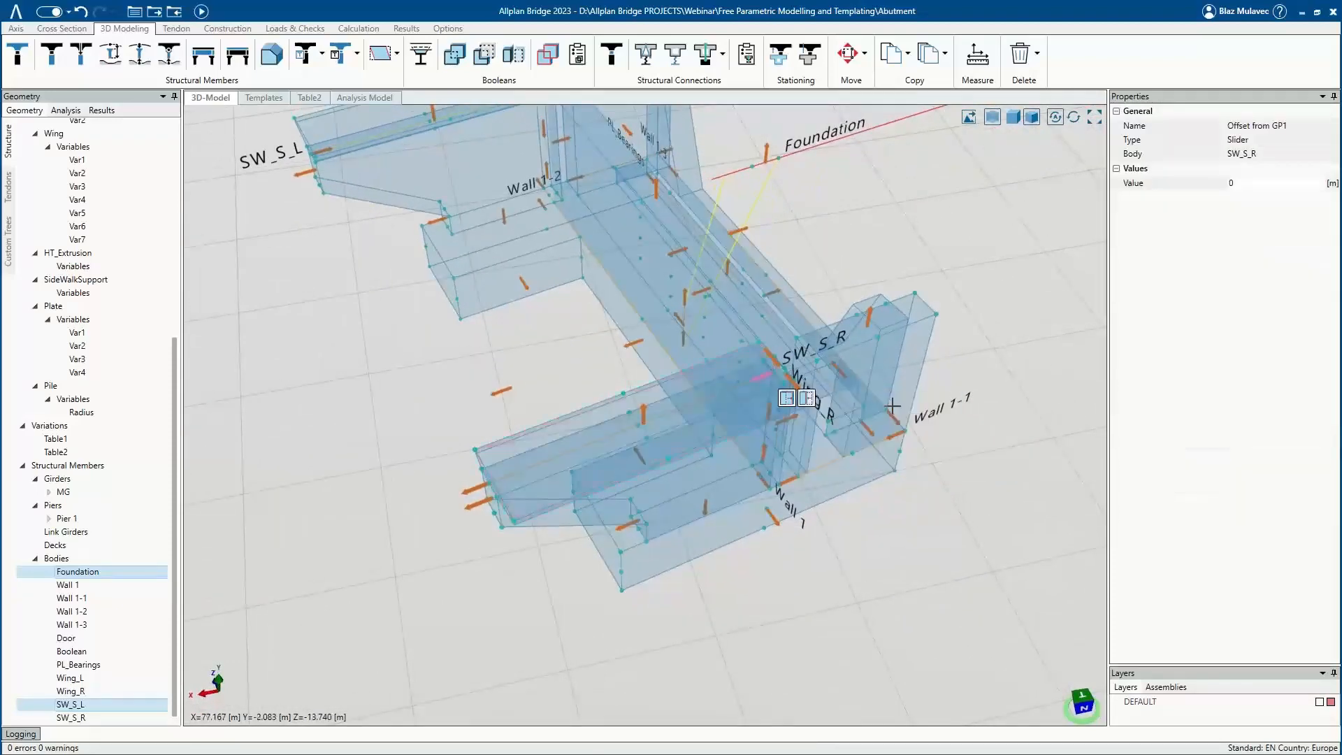
{"action": "left_click", "coordinate": [786, 400]}
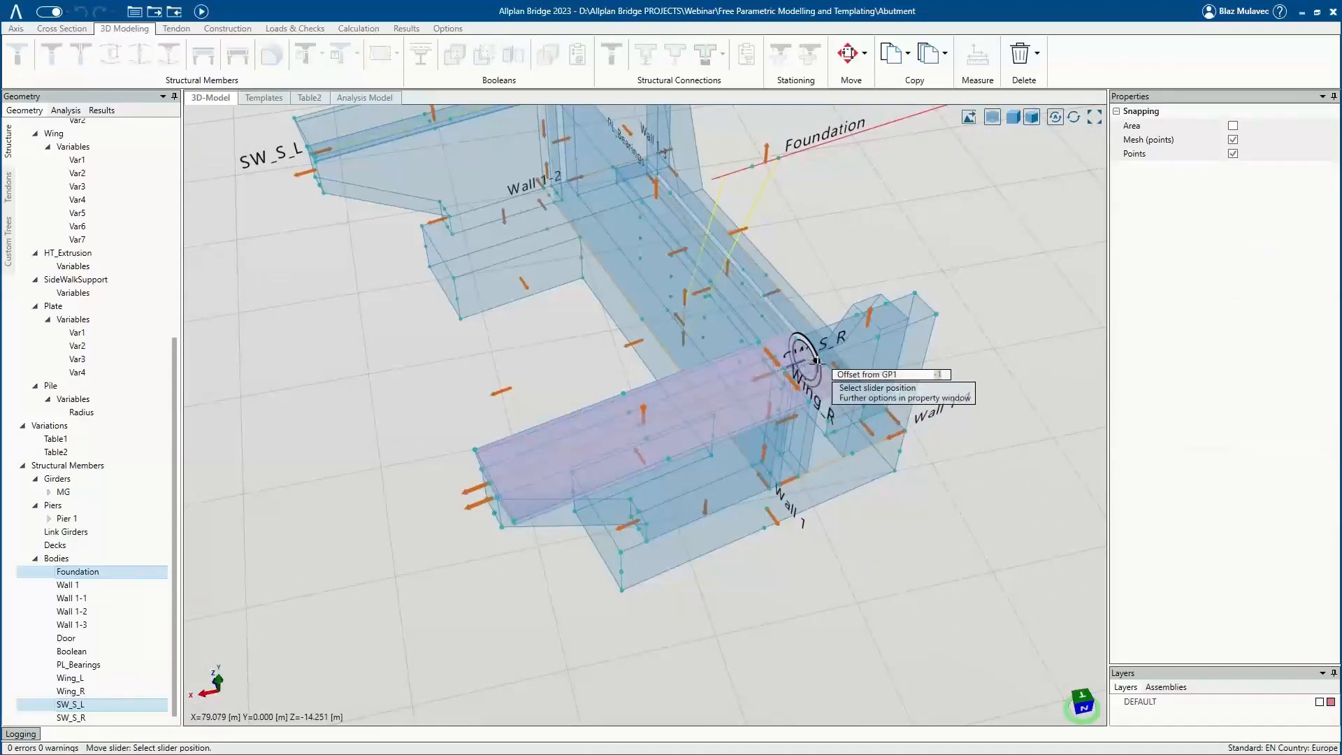
{"action": "left_click", "coordinate": [818, 364]}
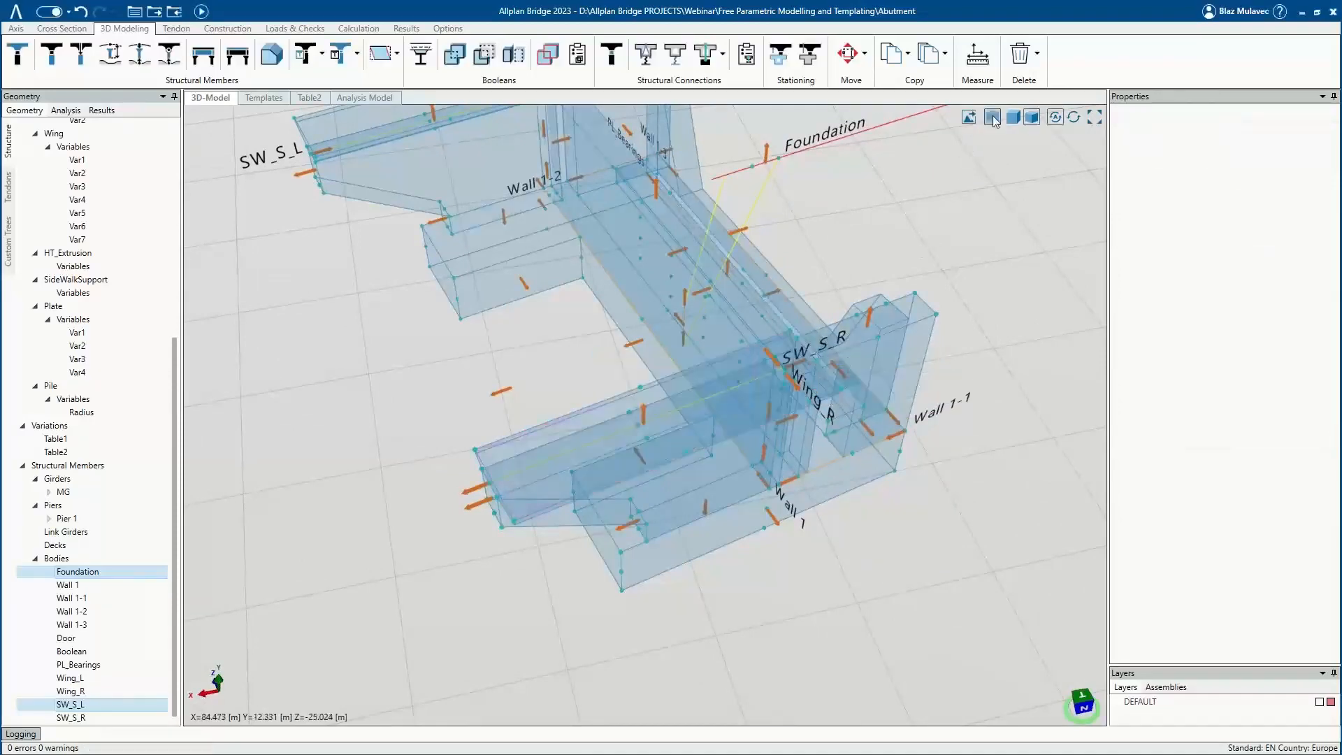
{"action": "left_click", "coordinate": [989, 124]}
{"action": "mouse_move", "coordinate": [708, 472]}
{"action": "middle_mouse_down"}
{"action": "mouse_move", "coordinate": [570, 434]}
{"action": "mouse_move", "coordinate": [909, 427]}
{"action": "middle_mouse_up"}
{"action": "mouse_move", "coordinate": [363, 426]}
{"action": "middle_mouse_down"}
{"action": "mouse_move", "coordinate": [650, 390]}
{"action": "mouse_move", "coordinate": [717, 366]}
{"action": "mouse_move", "coordinate": [569, 369]}
{"action": "mouse_move", "coordinate": [566, 398]}
{"action": "middle_mouse_up"}
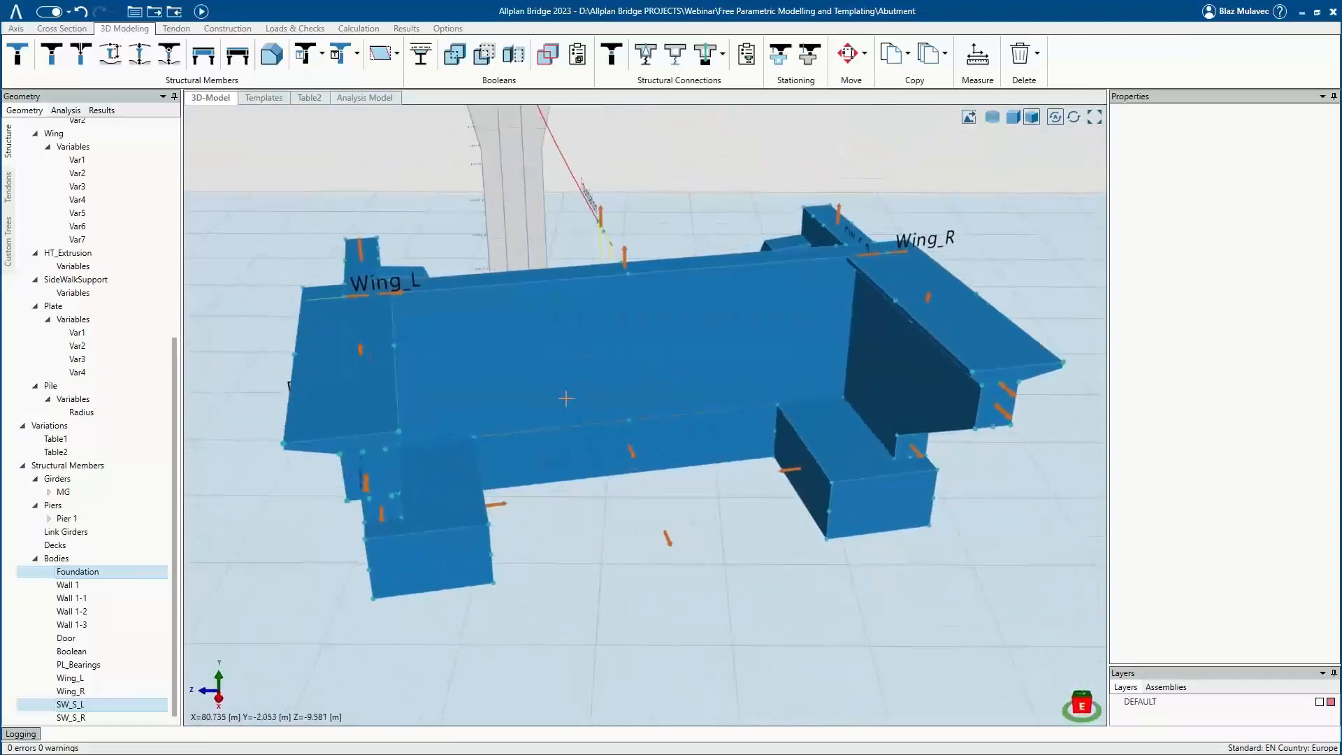
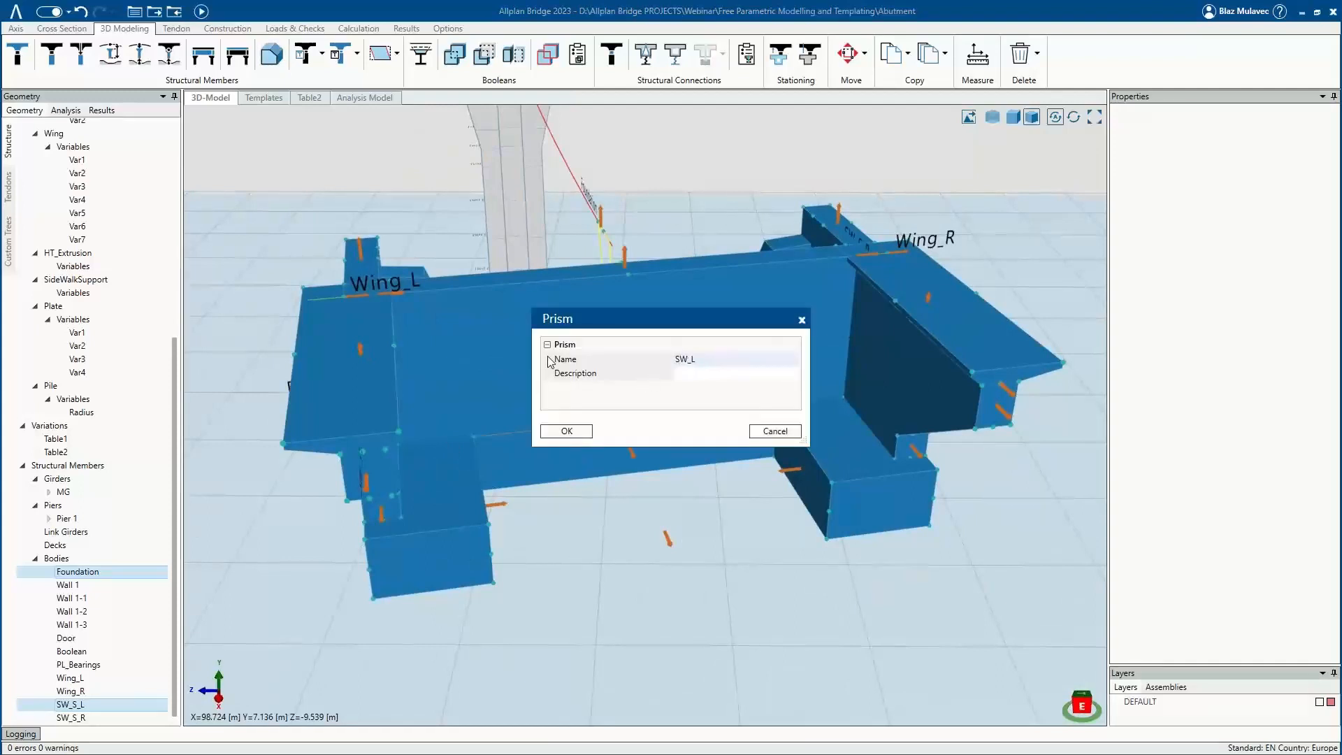
Create a prism named SW_L with the Sidewalk cross section between docking points P1-0 and P1-1 of SW_S_L.
{"action": "left_click", "coordinate": [567, 431]}
{"action": "scroll", "coordinate": [53, 319], "scroll_direction": "up", "scroll_amount": 5}
{"action": "left_click", "coordinate": [61, 149]}
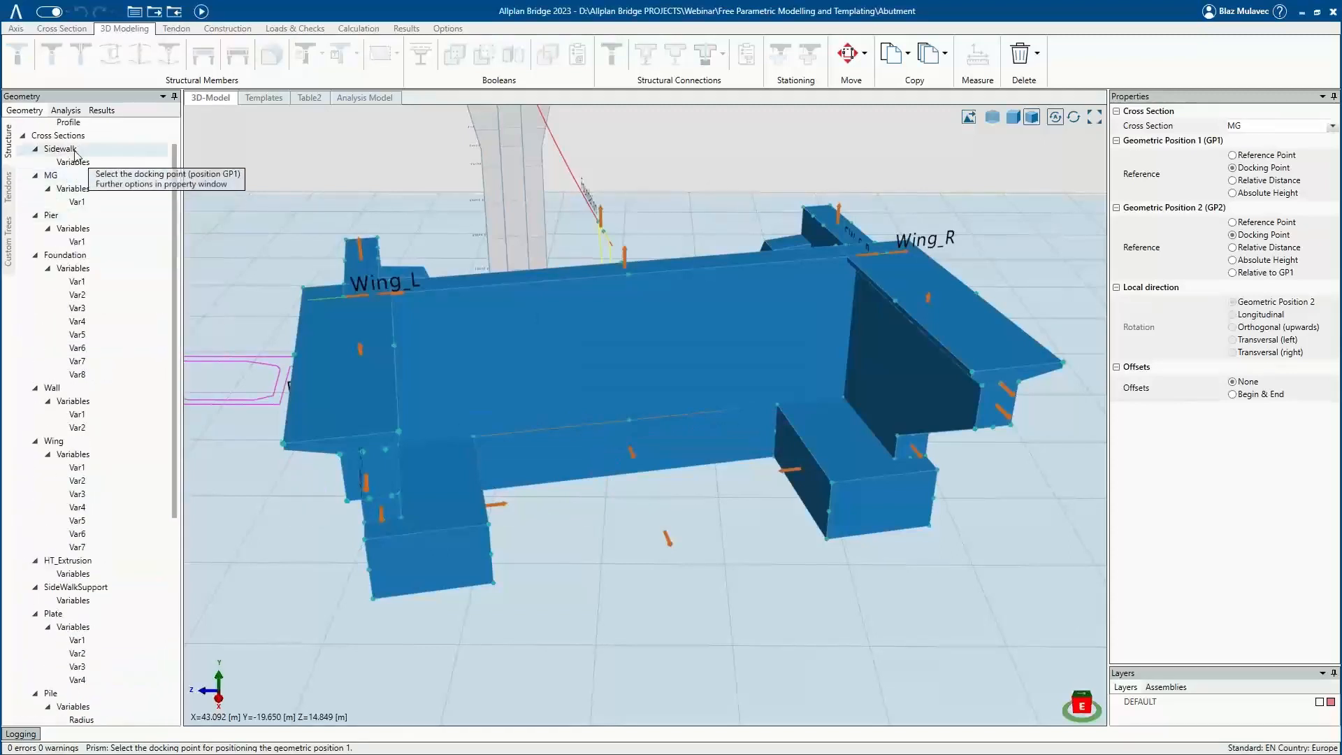
{"action": "left_click", "coordinate": [282, 445]}
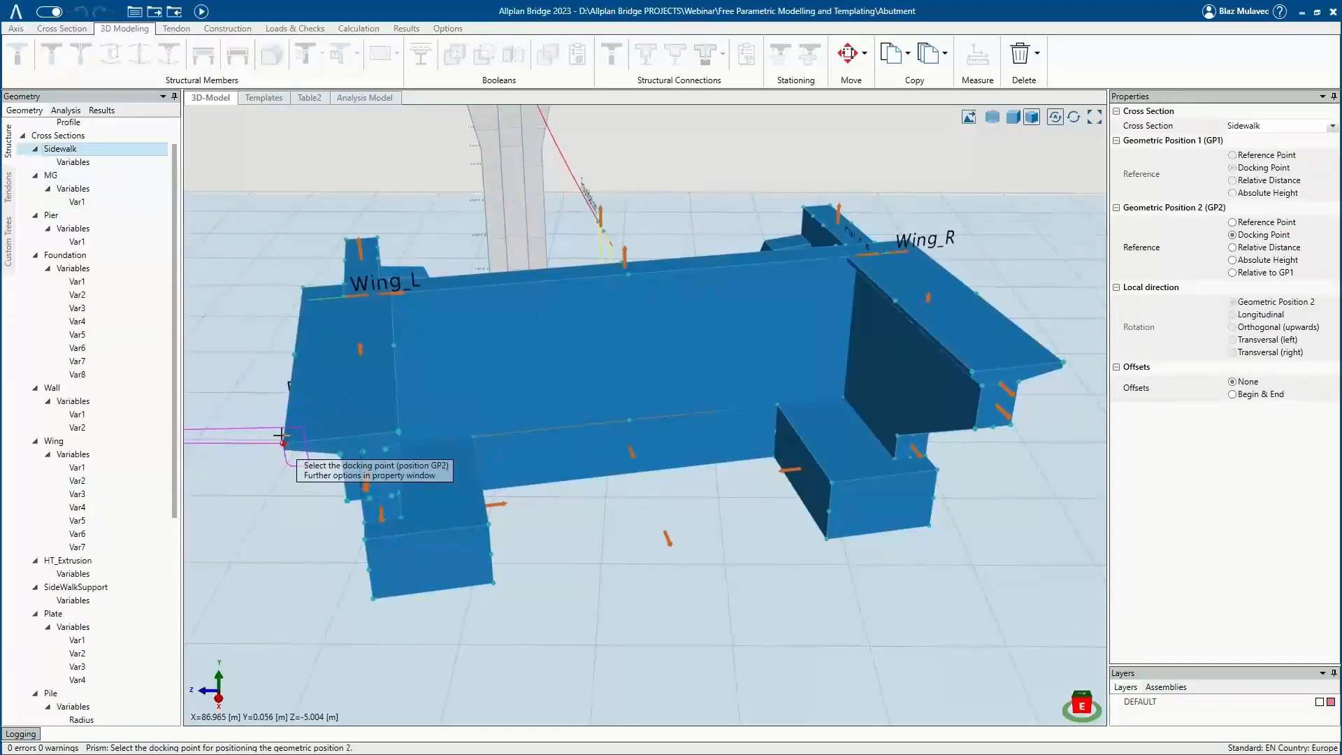
{"action": "left_click", "coordinate": [301, 283]}
Copy the SW_L sidewalk as SW_R and dock it between points P1-0 and P1-1 of SW_S_R.
{"action": "scroll", "coordinate": [131, 642], "scroll_direction": "down", "scroll_amount": 6}
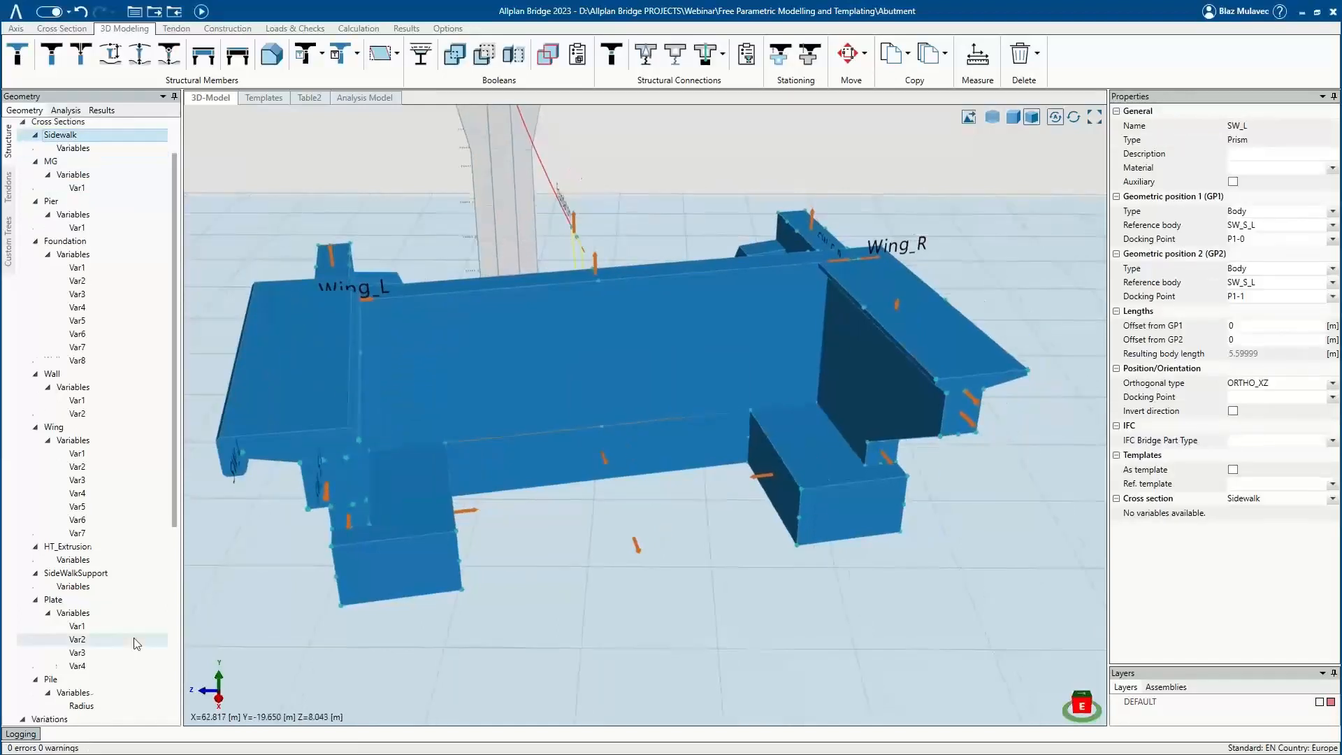
{"action": "scroll", "coordinate": [130, 642], "scroll_direction": "down", "scroll_amount": 2}
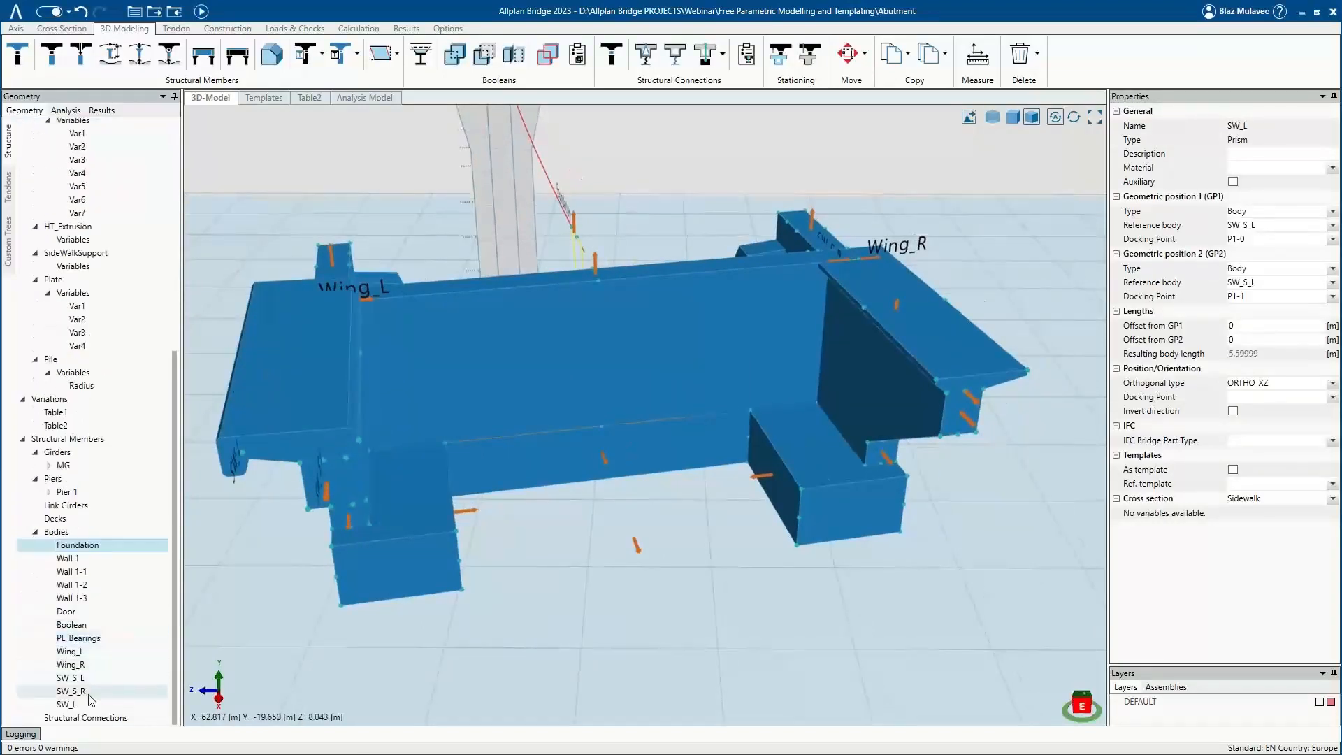
{"action": "right_click", "coordinate": [85, 704]}
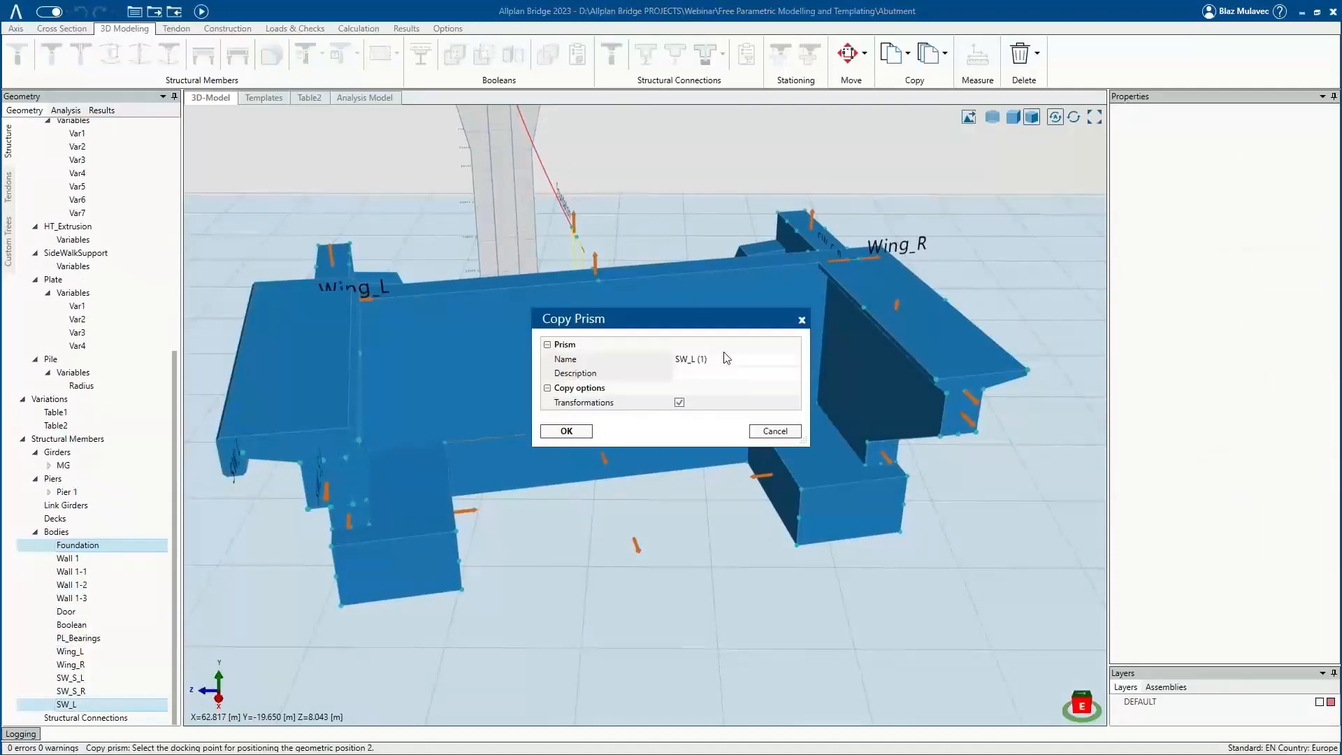
{"action": "left_click", "coordinate": [697, 359]}
{"action": "left_click", "coordinate": [567, 432]}
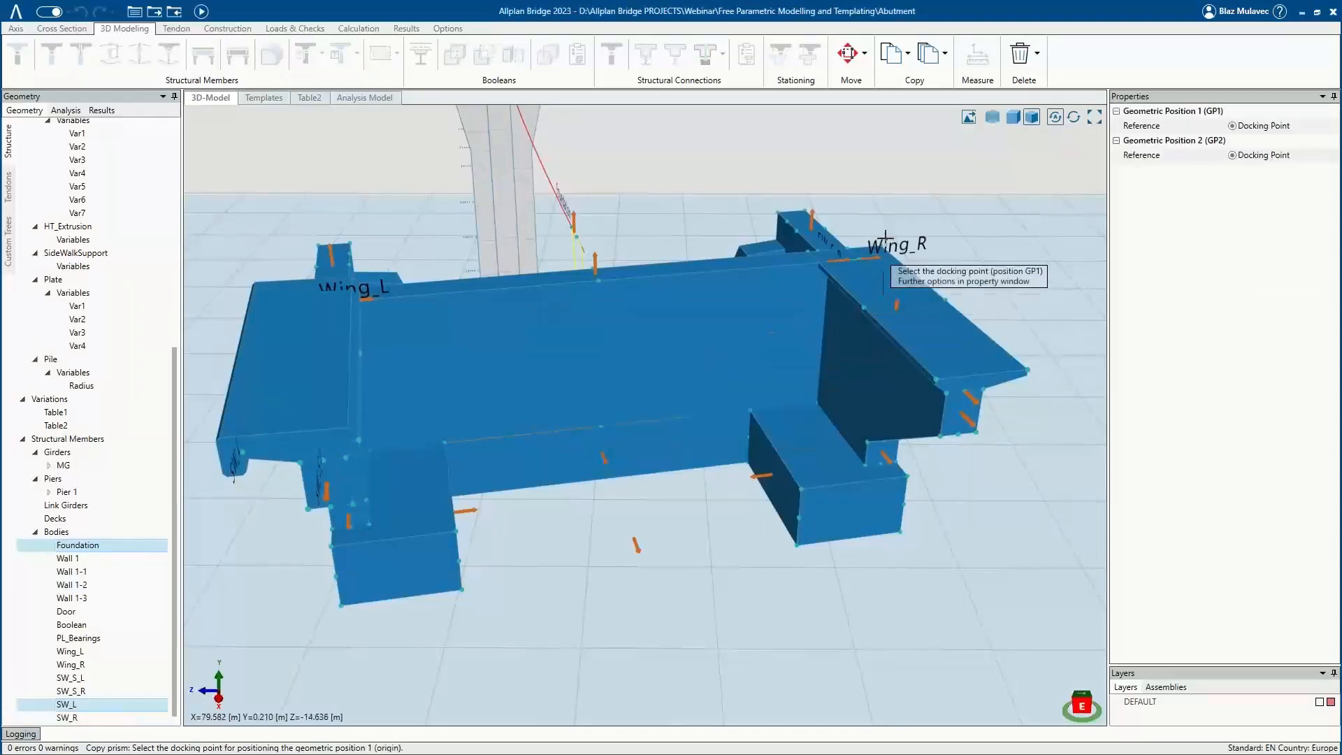
{"action": "left_click", "coordinate": [1027, 366]}
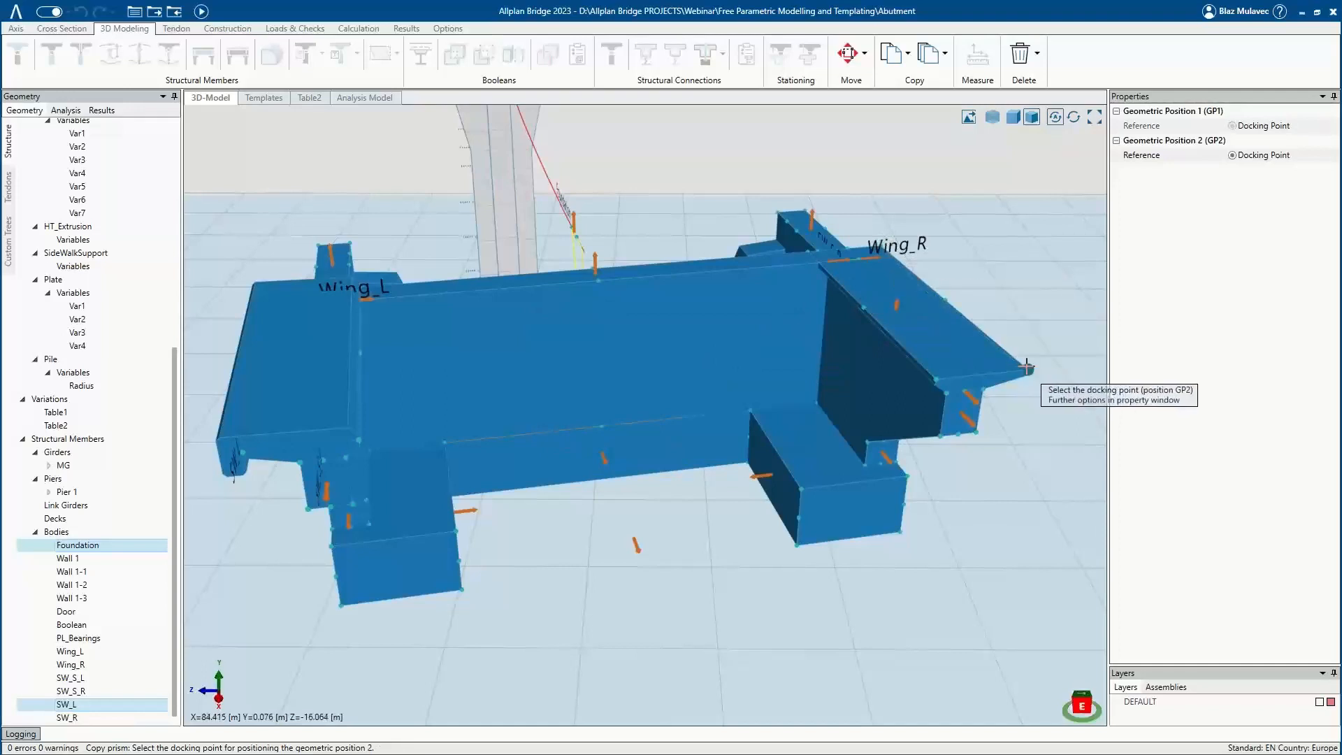
{"action": "left_click", "coordinate": [1026, 367]}
Create a prism named PL_1 with the Plate cross section from docking point P9-1 of Wing_L to P9-0 of Wing_R.
{"action": "middle_click_drag", "start_coordinate": [801, 437], "coordinate": [676, 396]}
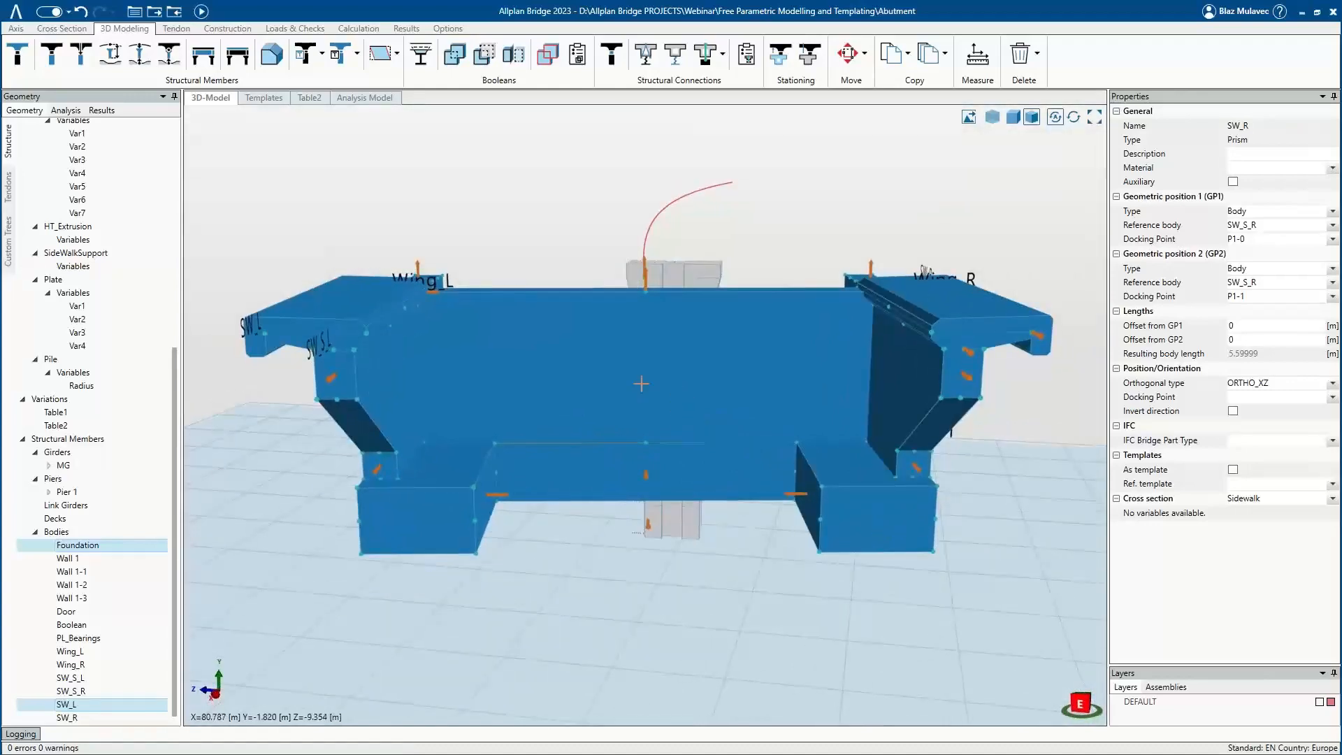
{"action": "middle_click_drag", "start_coordinate": [623, 359], "coordinate": [623, 360]}
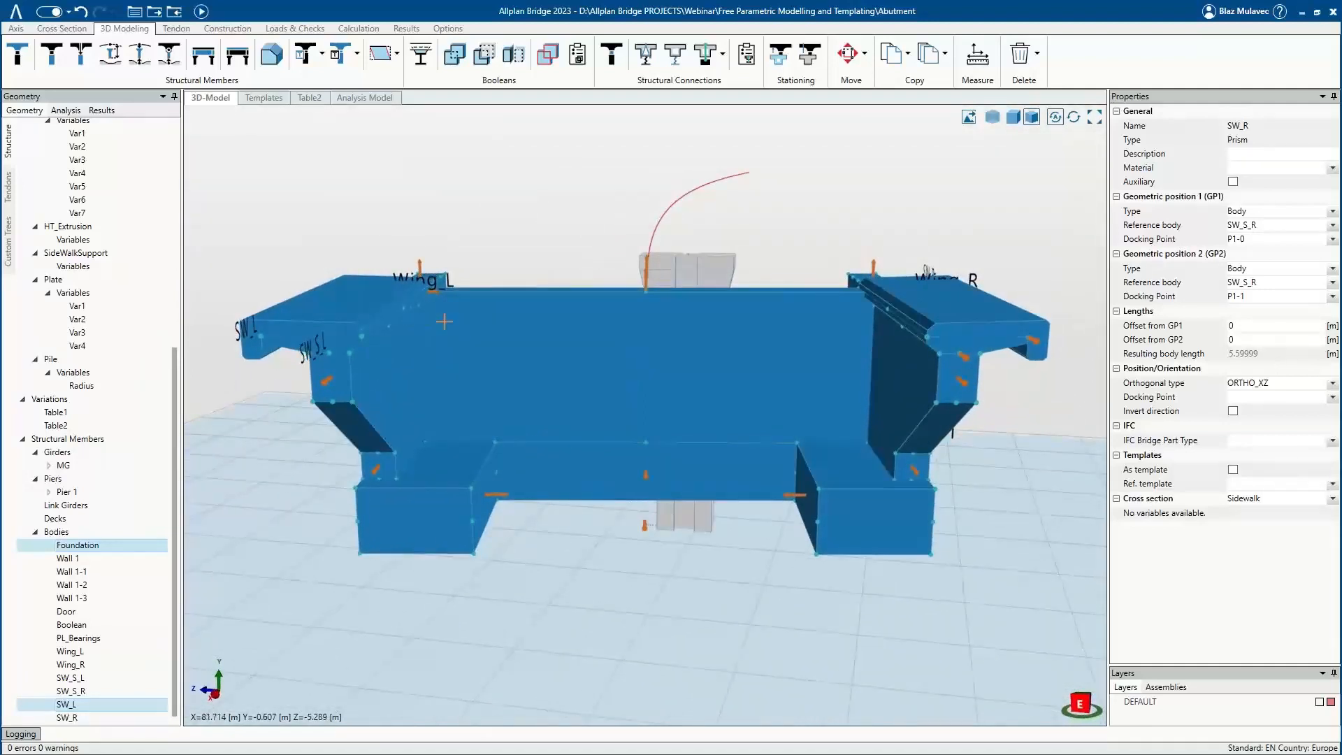
{"action": "middle_click_drag", "start_coordinate": [714, 342], "coordinate": [734, 342]}
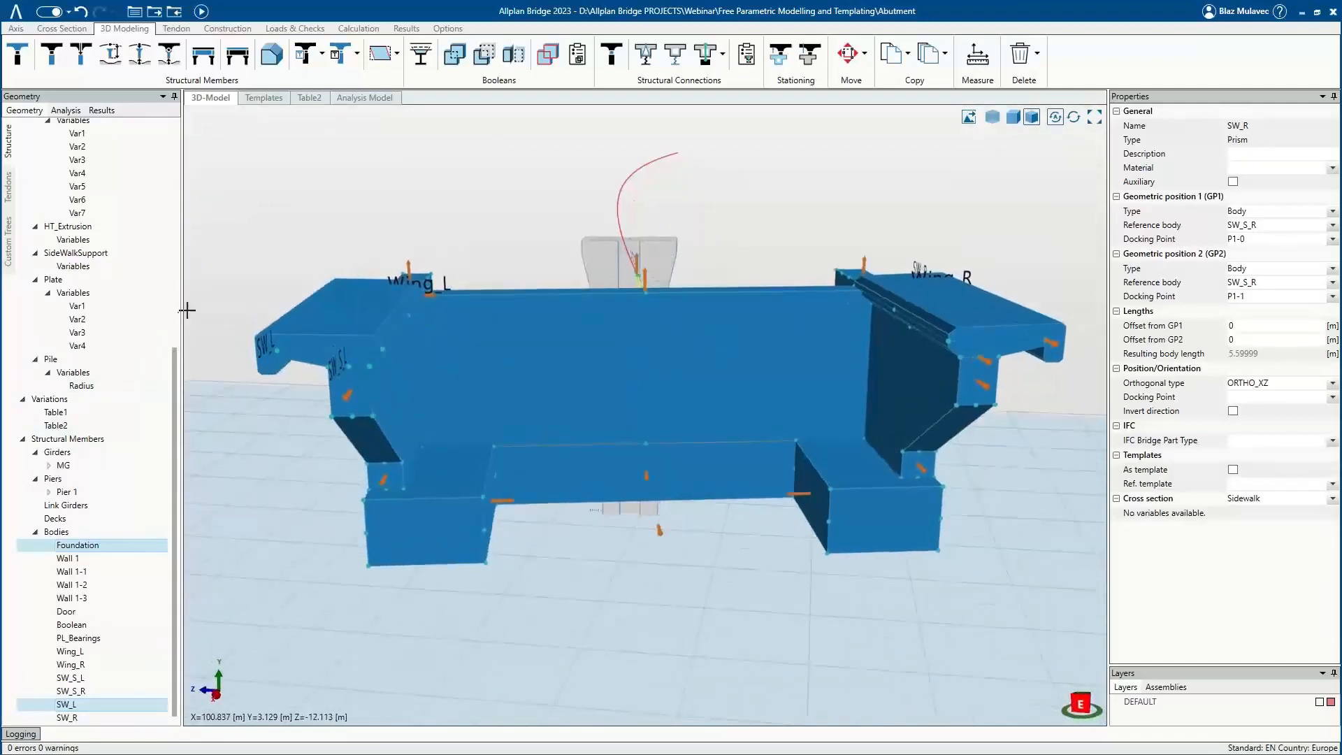
{"action": "left_click", "coordinate": [277, 62]}
{"action": "left_click_drag", "start_coordinate": [712, 359], "coordinate": [559, 374]}
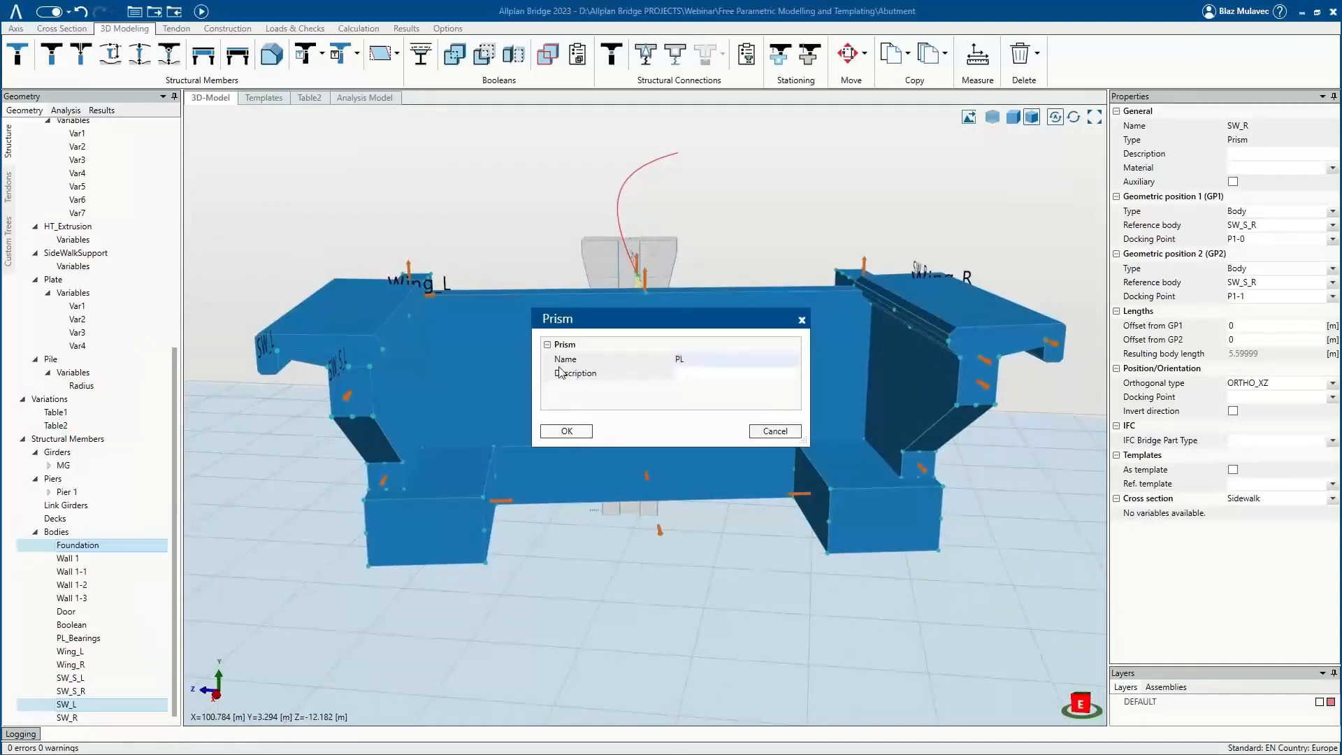
{"action": "key", "text": "Tab"}
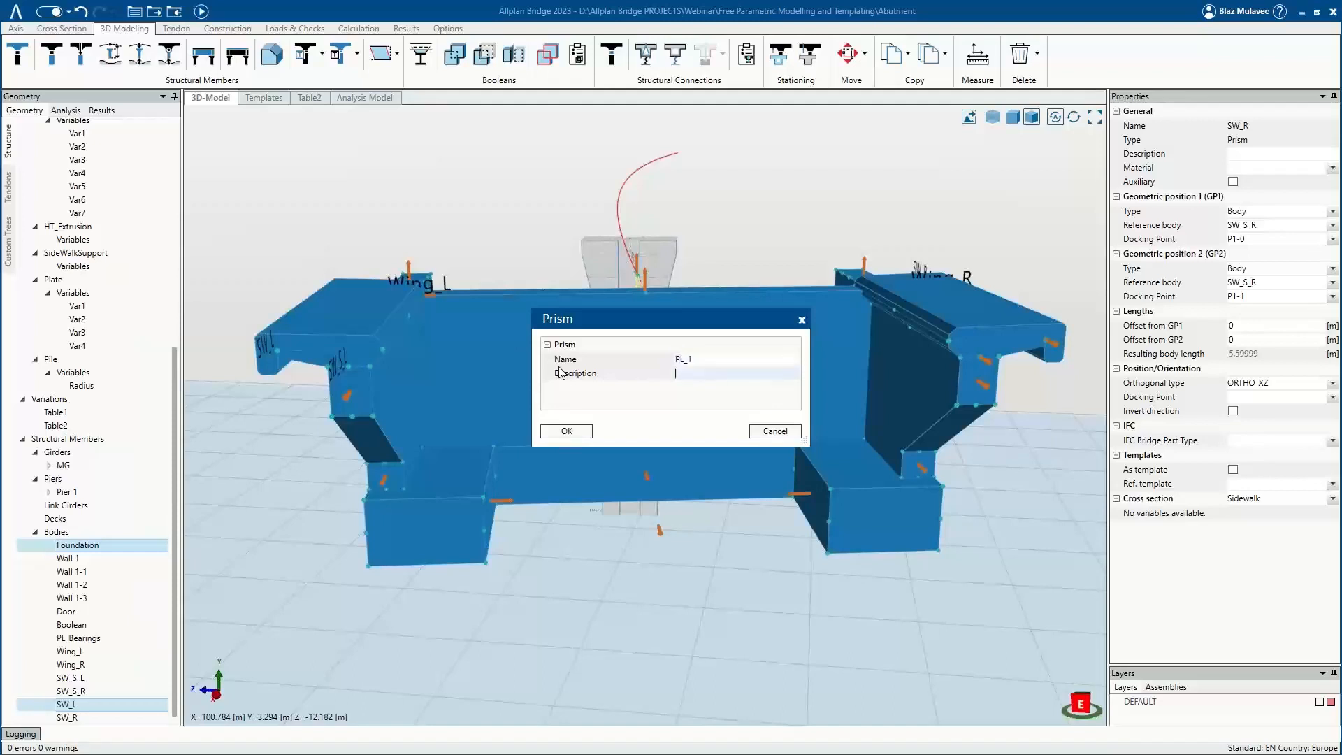
{"action": "left_click", "coordinate": [567, 431]}
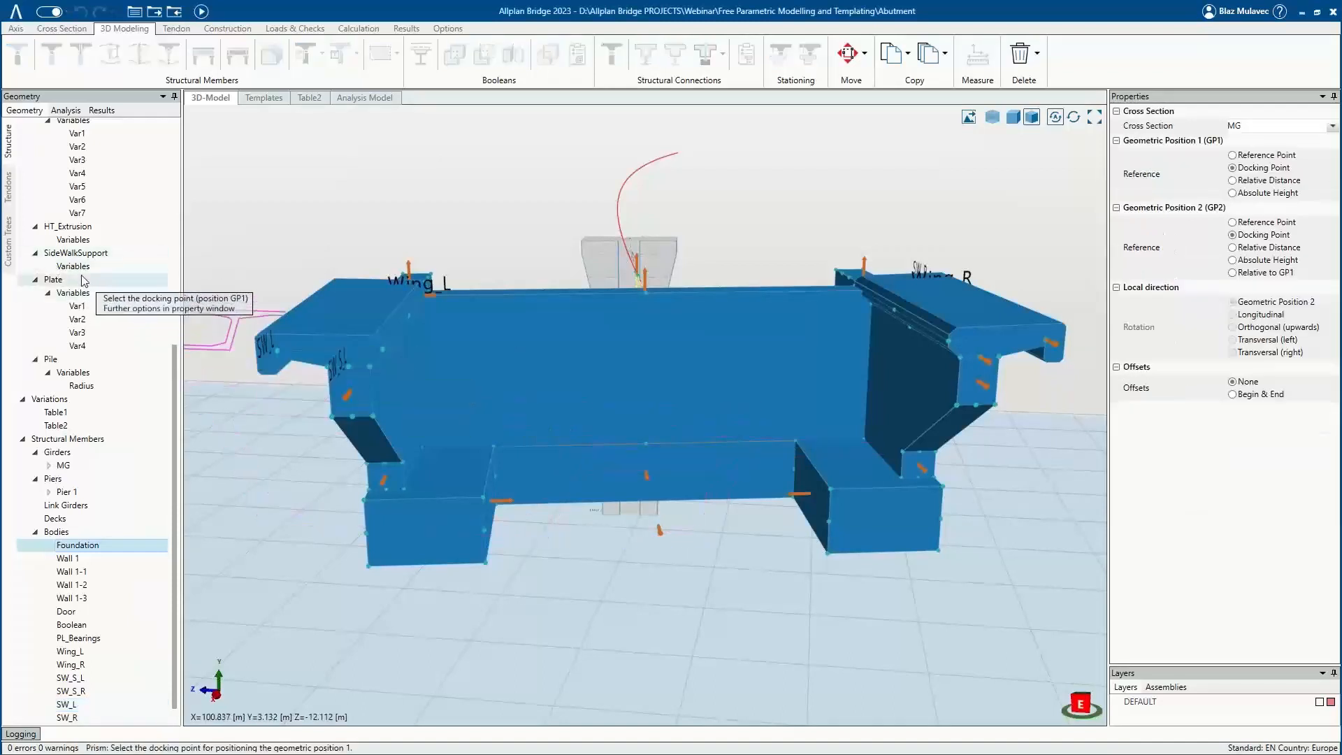
{"action": "left_click", "coordinate": [53, 280]}
{"action": "middle_click_drag", "start_coordinate": [488, 350], "coordinate": [452, 330]}
{"action": "scroll", "coordinate": [455, 324], "scroll_direction": "up", "scroll_amount": 1}
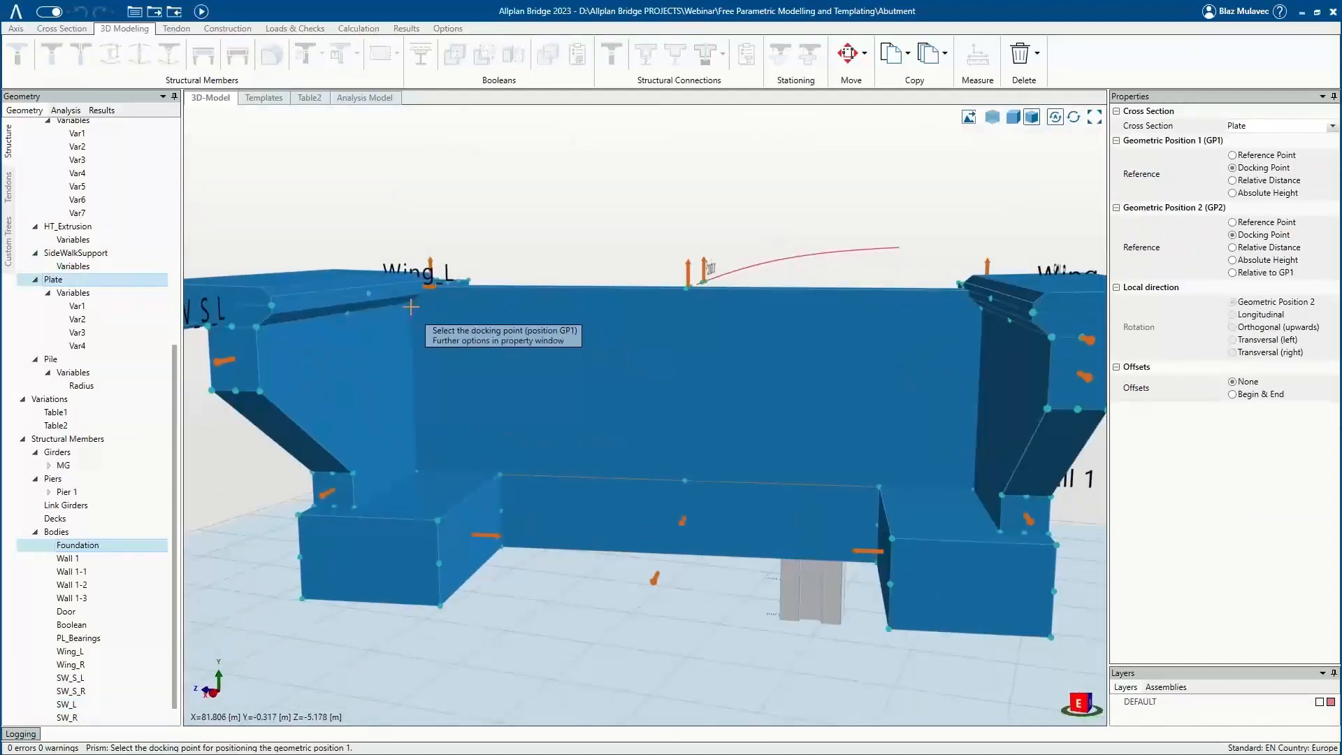
{"action": "left_click", "coordinate": [568, 330]}
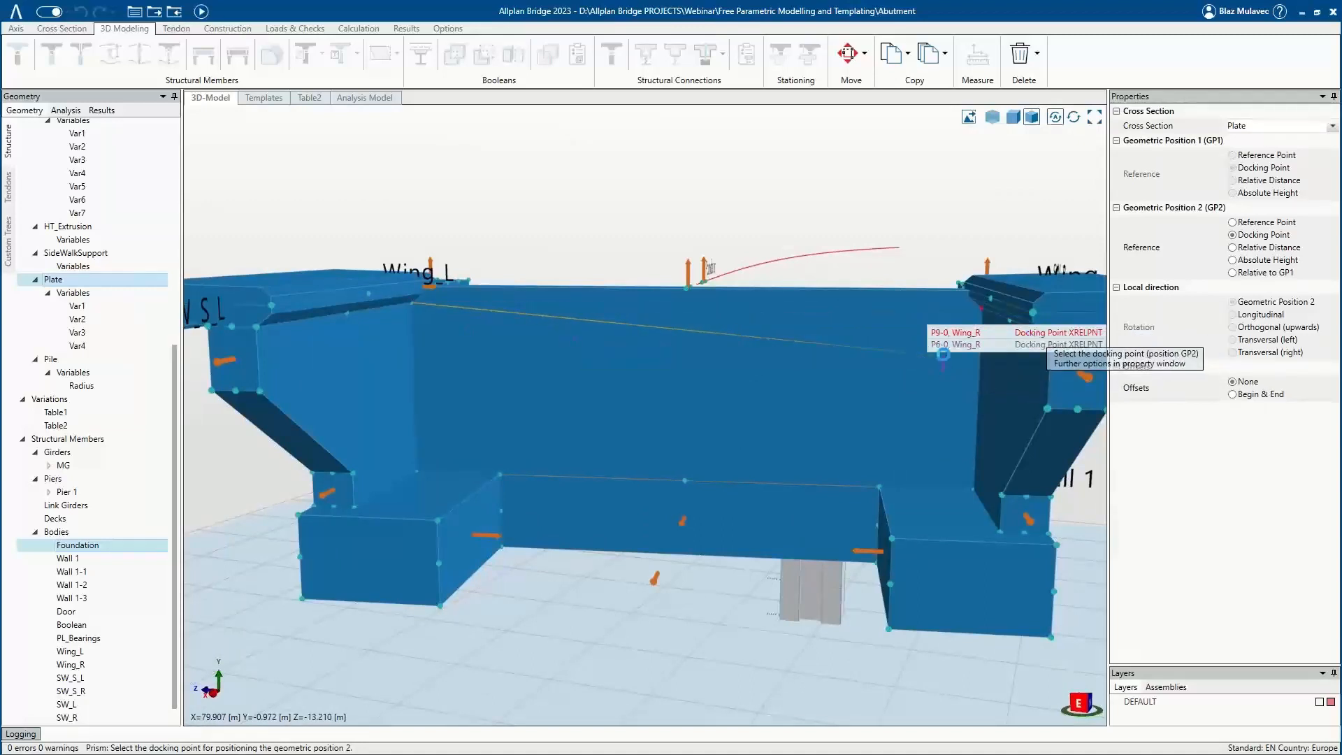
{"action": "left_click", "coordinate": [943, 355]}
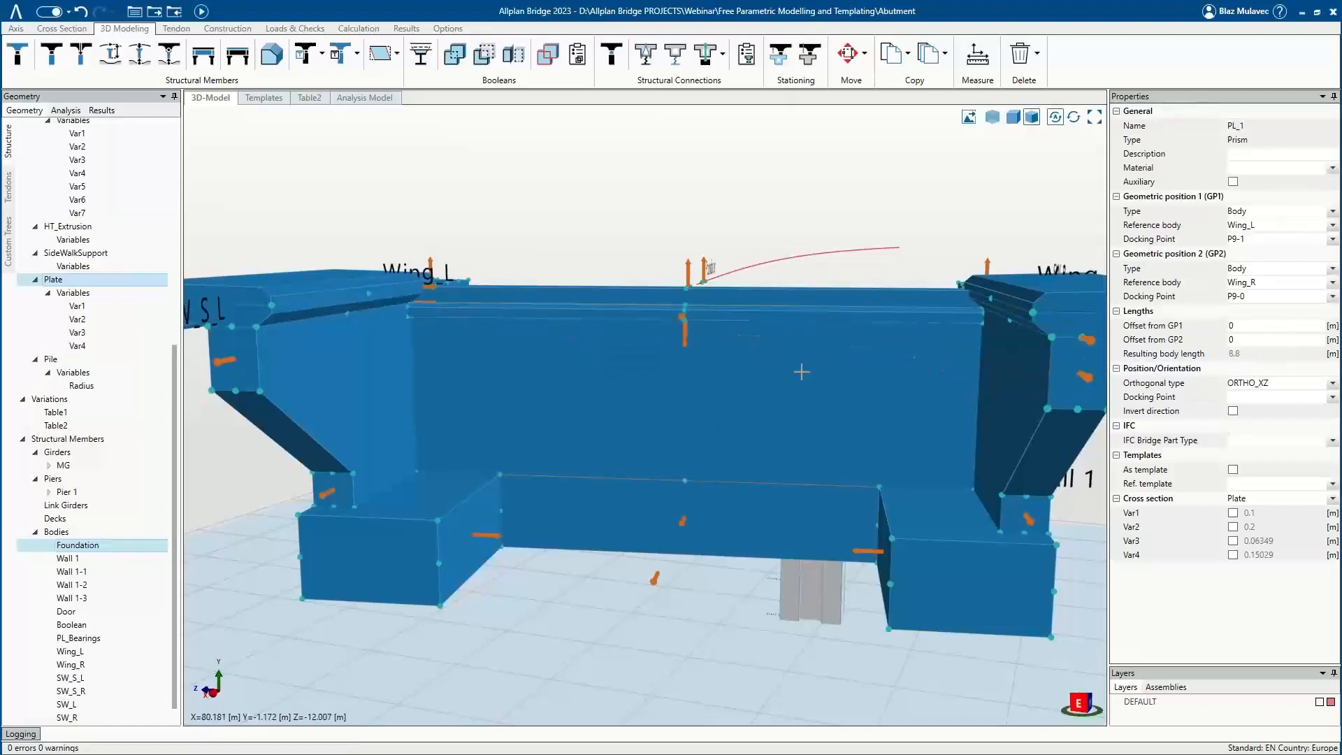
Set PL_1's offset from GP1 to 1 m and from GP2 to -1 m, and recalculate the model.
{"action": "left_click", "coordinate": [1247, 329]}
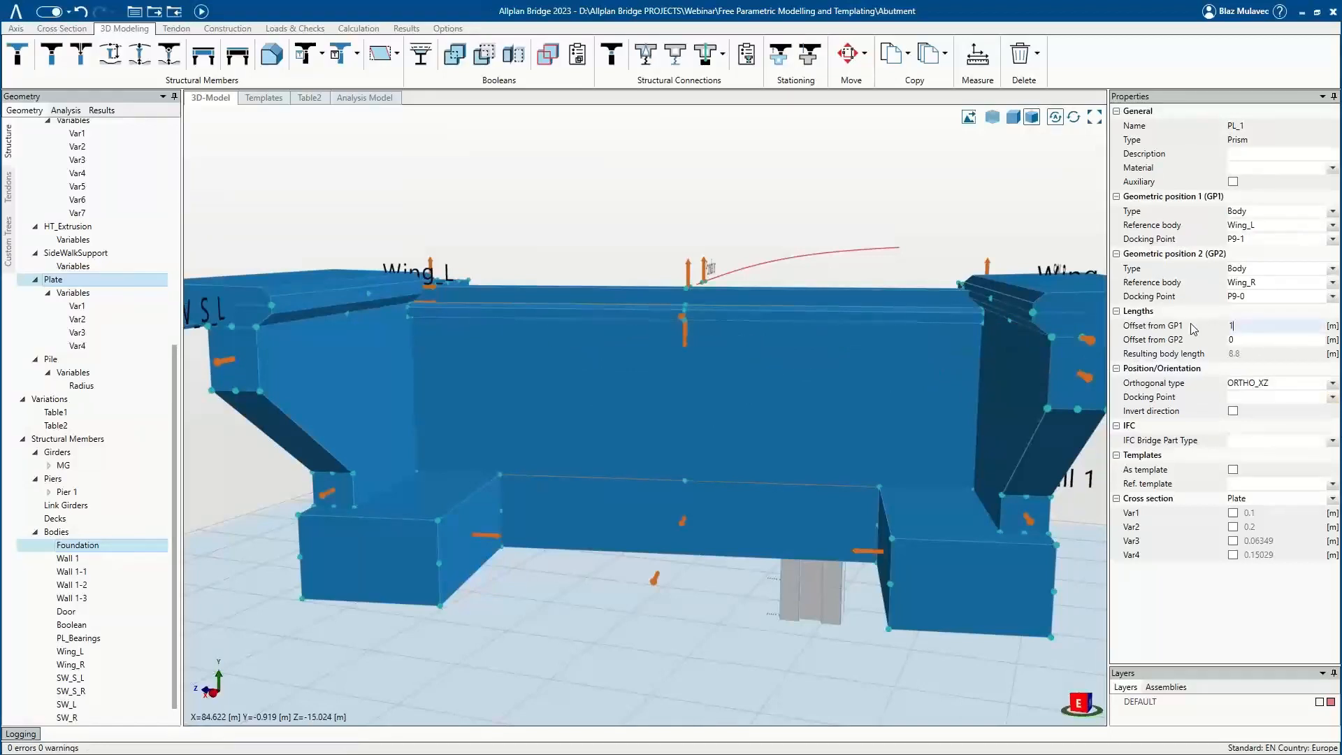
{"action": "left_click", "coordinate": [1234, 341]}
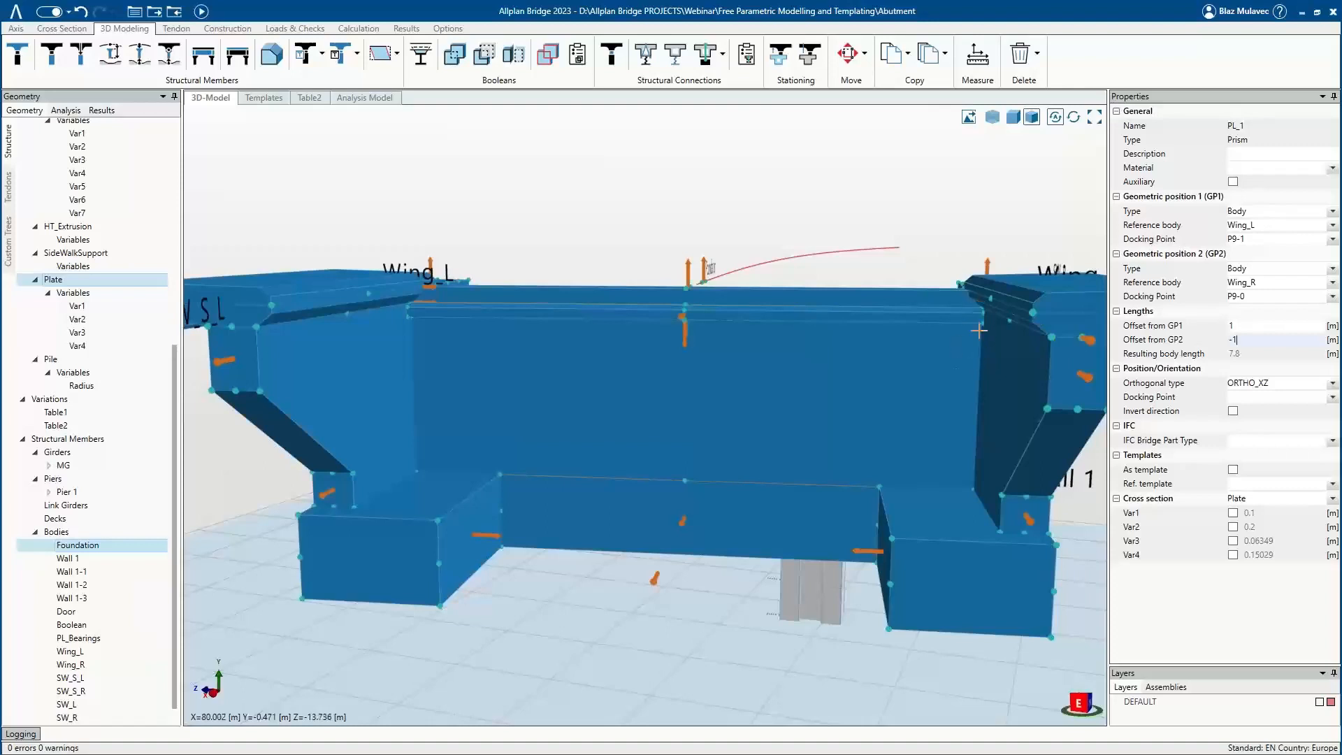
{"action": "key", "text": "Return"}
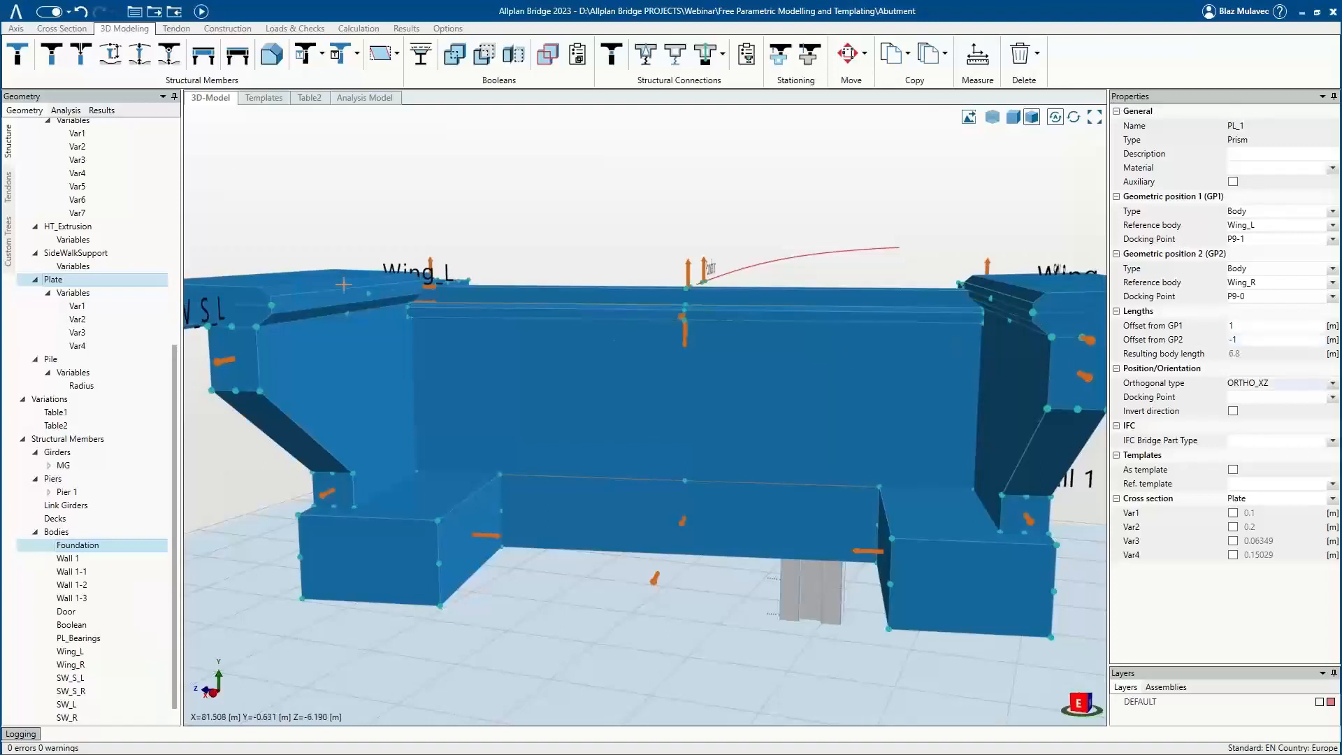
{"action": "left_click", "coordinate": [202, 13]}
Create a prism named PL_2 with the Wall cross section between docking points P2-0 and P2-1 of PL_1.
{"action": "middle_click_drag", "start_coordinate": [395, 307], "coordinate": [473, 354]}
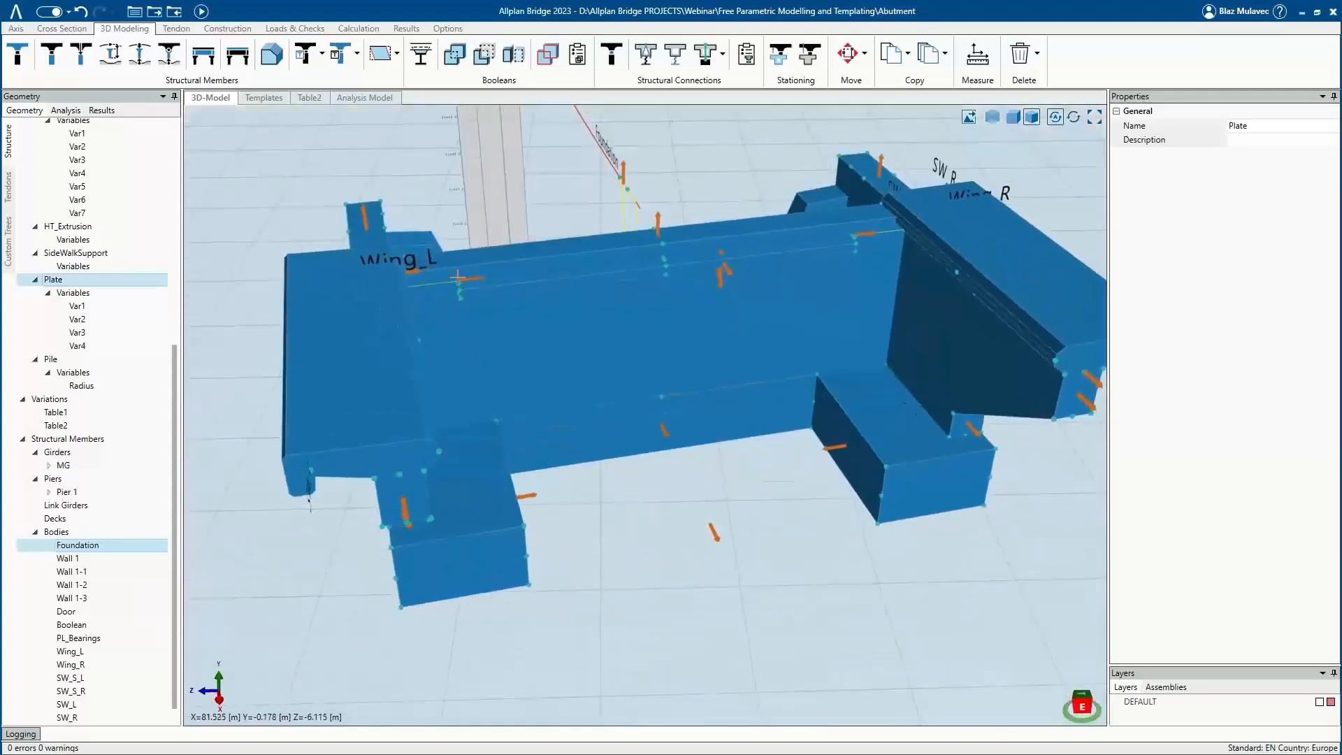
{"action": "scroll", "coordinate": [458, 277], "scroll_direction": "up", "scroll_amount": 2}
{"action": "mouse_move", "coordinate": [487, 293]}
{"action": "middle_mouse_down"}
{"action": "mouse_move", "coordinate": [542, 290]}
{"action": "mouse_move", "coordinate": [490, 307]}
{"action": "middle_mouse_up"}
{"action": "scroll", "coordinate": [467, 331], "scroll_direction": "down", "scroll_amount": 2}
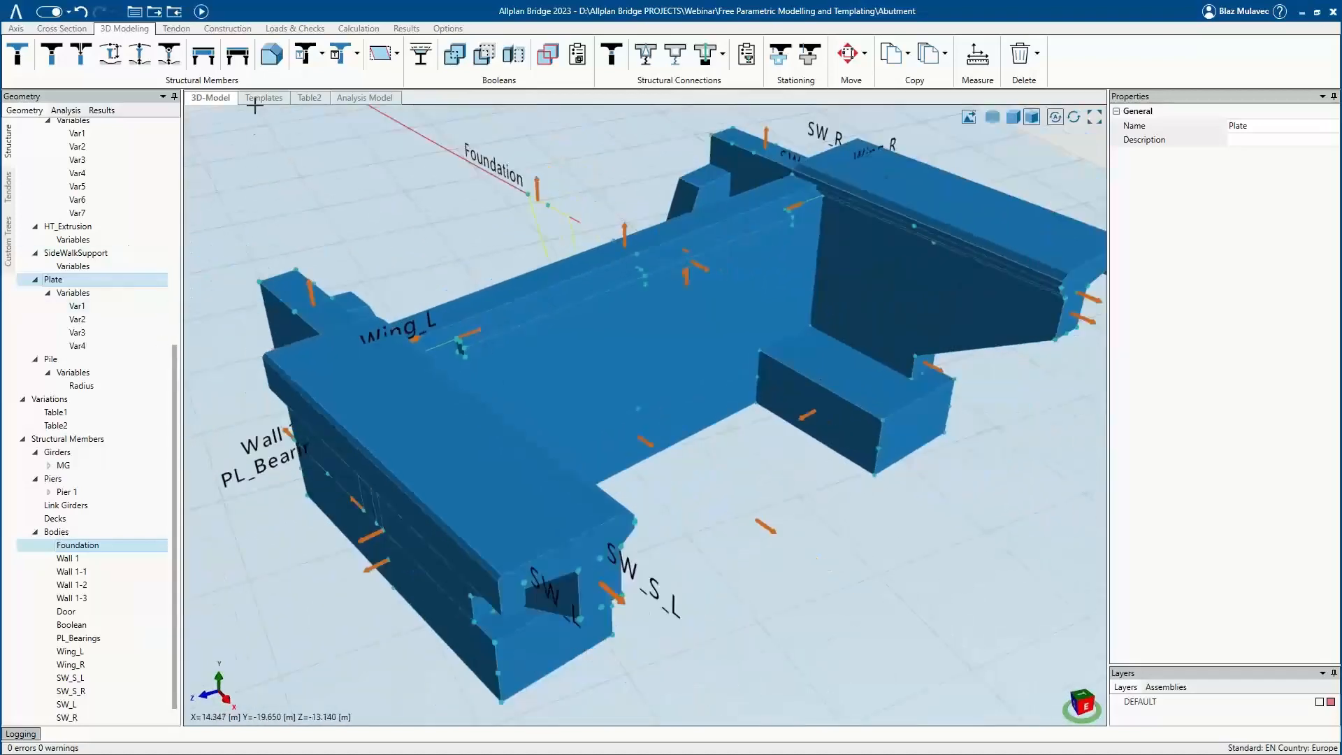
{"action": "left_click", "coordinate": [272, 58]}
{"action": "left_click", "coordinate": [589, 358]}
{"action": "type", "text": "PL_"}
{"action": "key", "text": "Tab"}
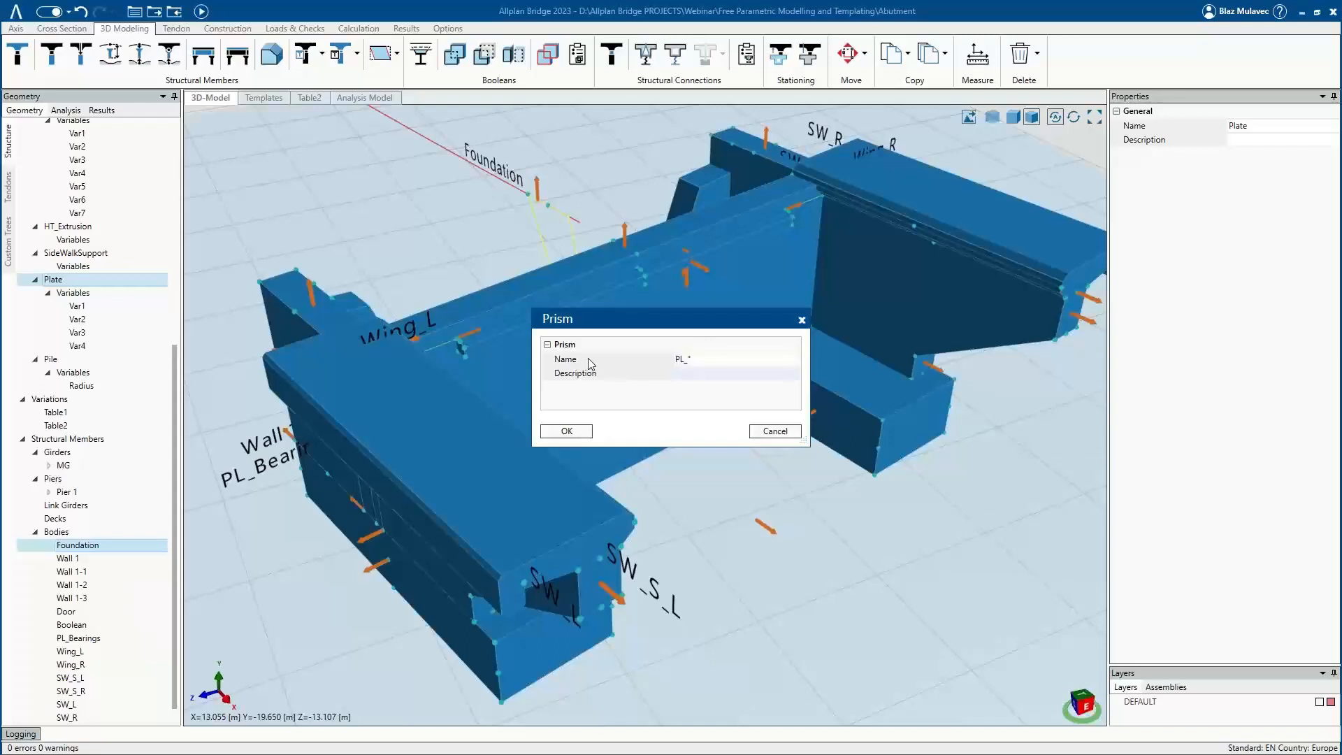
{"action": "left_click", "coordinate": [709, 357]}
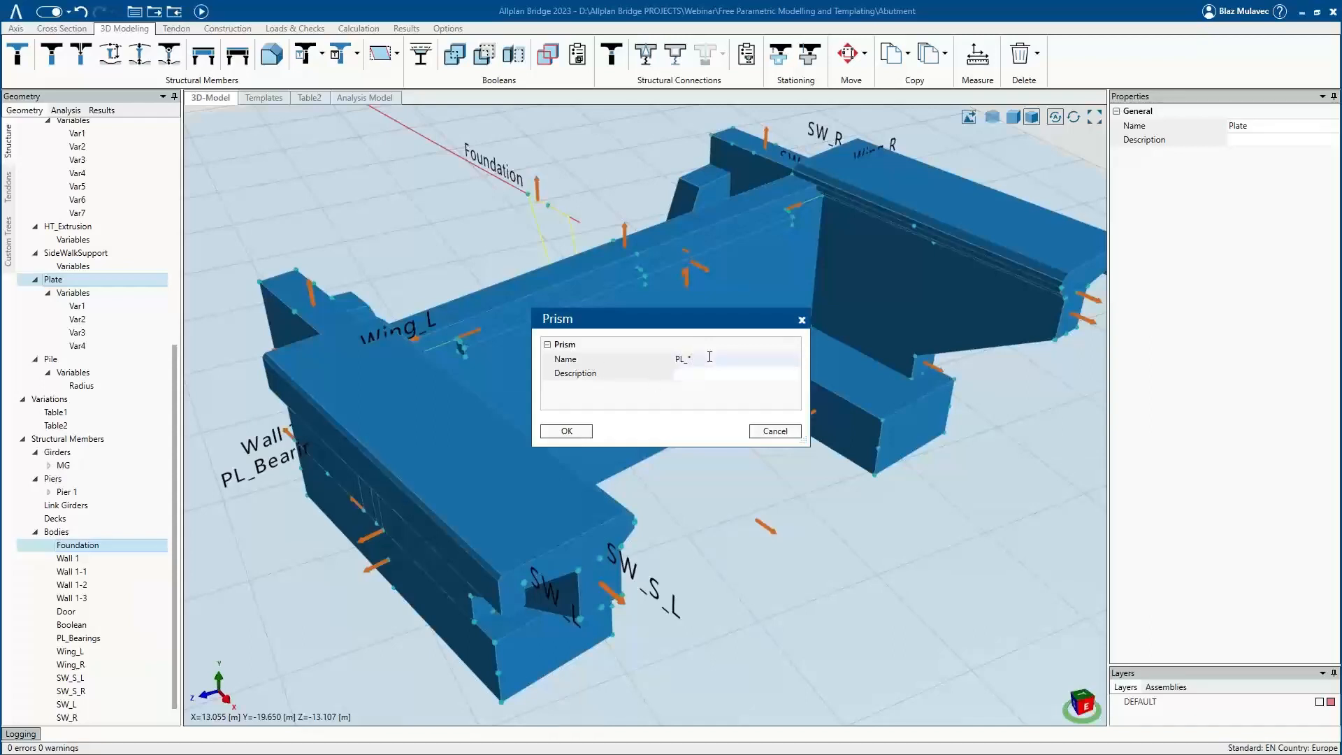
{"action": "left_click", "coordinate": [566, 432]}
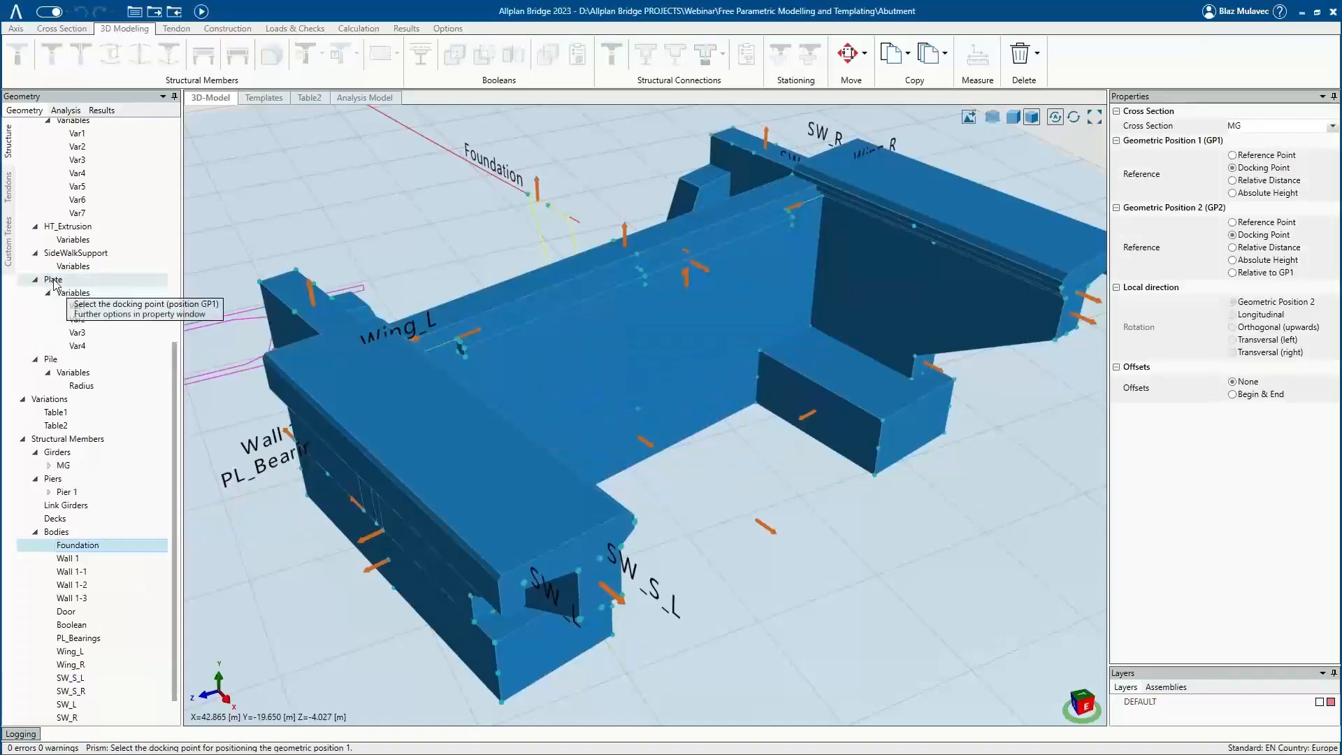
{"action": "scroll", "coordinate": [67, 209], "scroll_direction": "up", "scroll_amount": 3}
{"action": "left_click", "coordinate": [52, 180]}
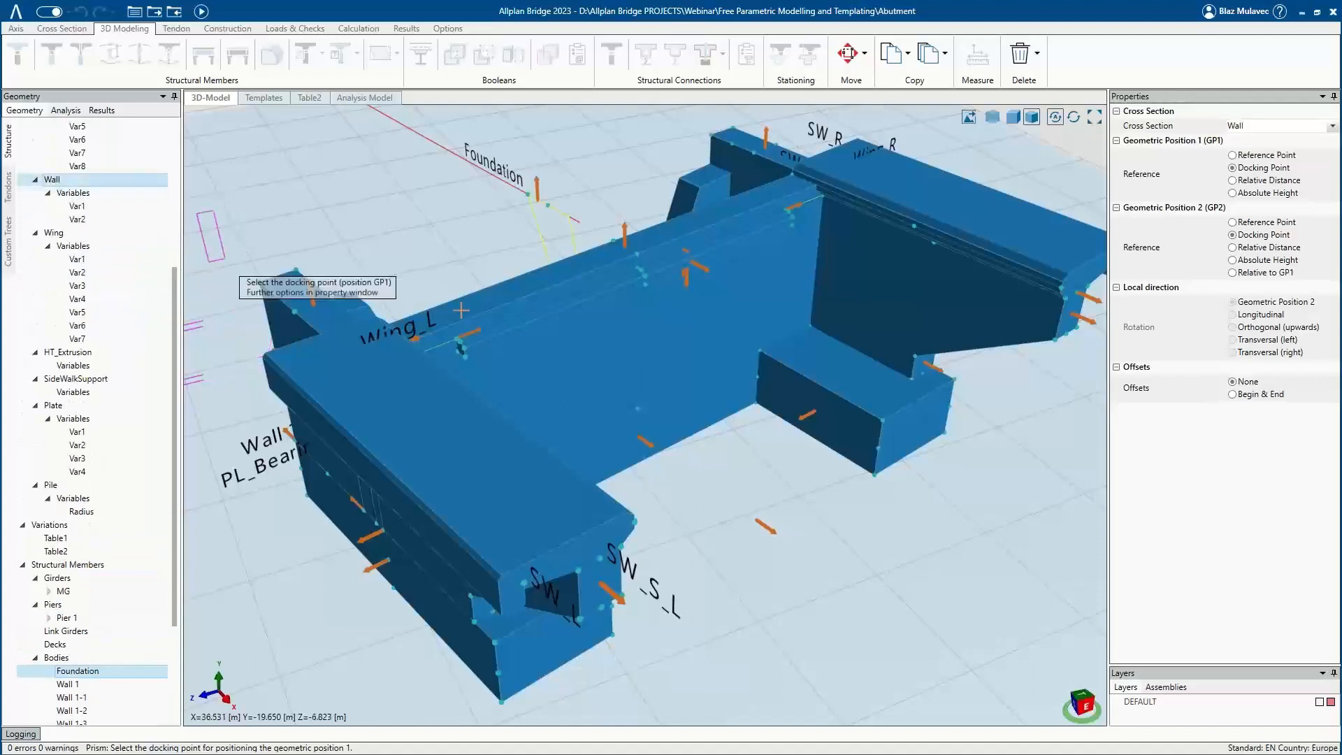
{"action": "left_click", "coordinate": [461, 359]}
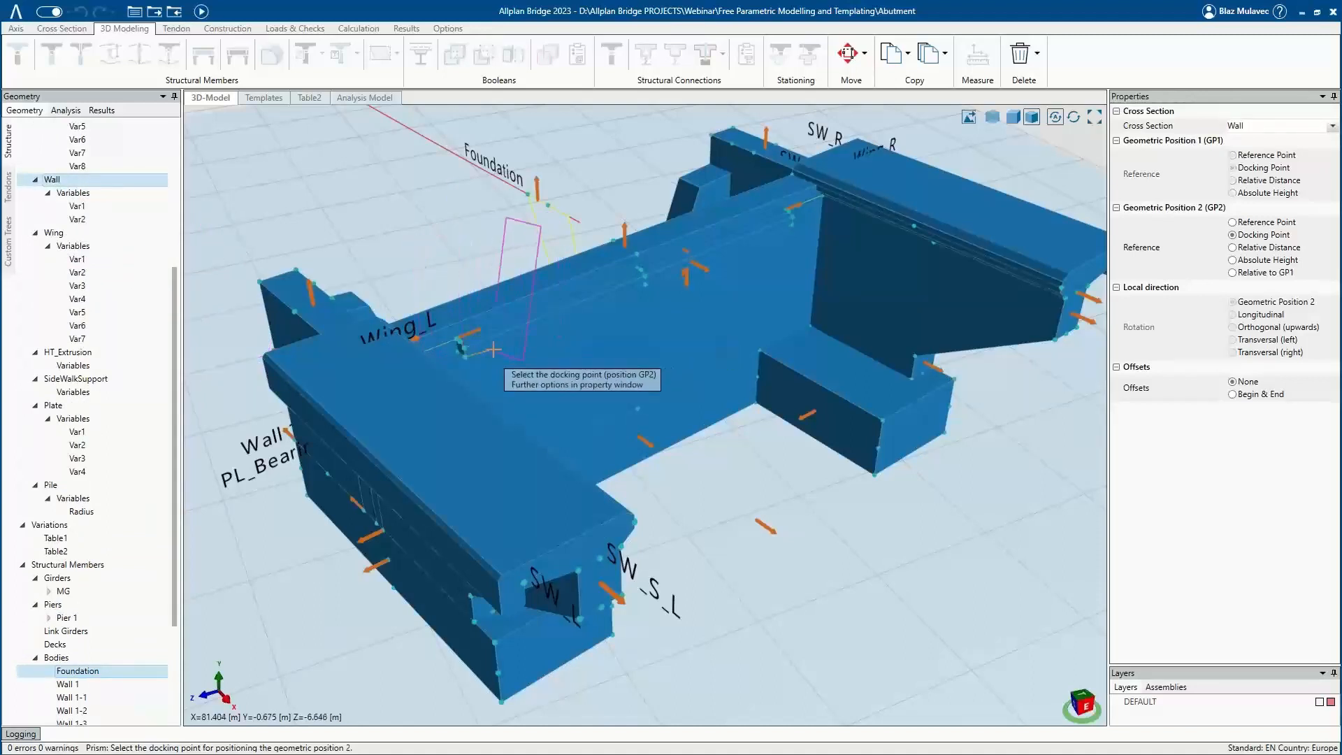
{"action": "left_click", "coordinate": [795, 226]}
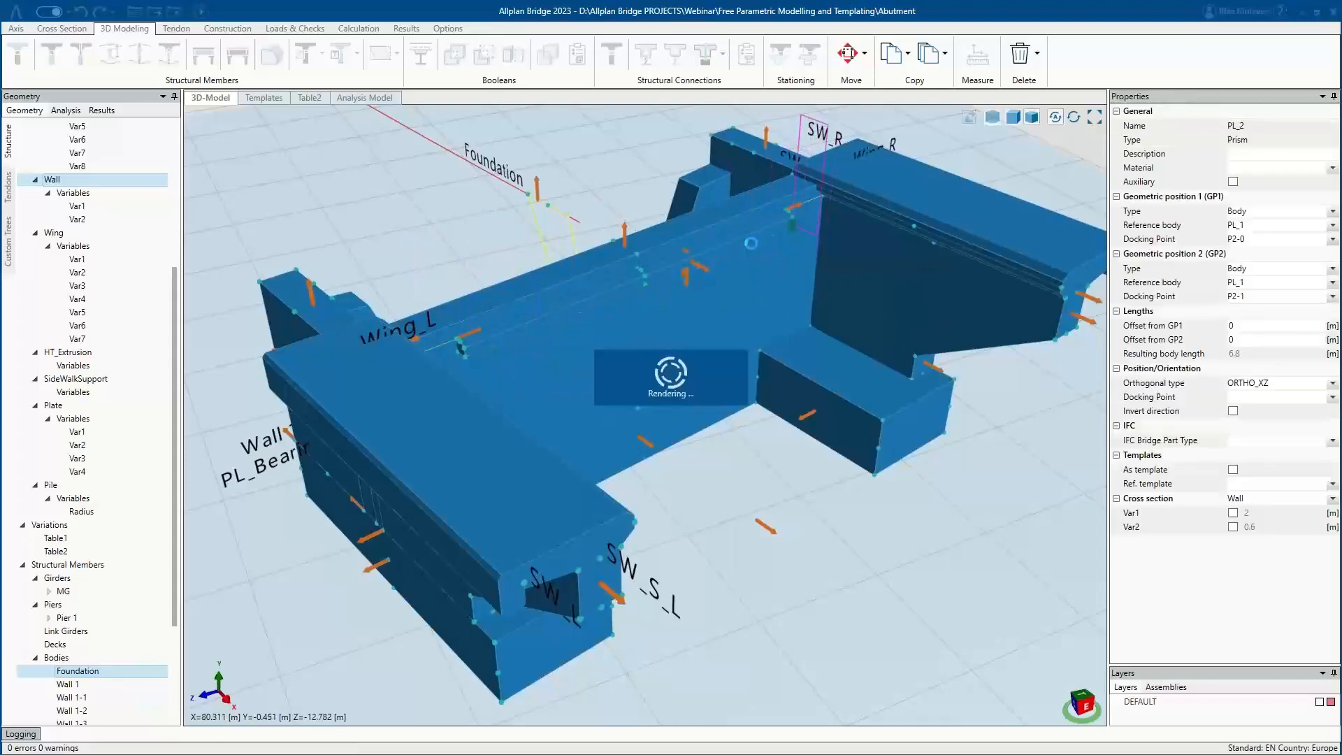
Reduce the height of PL_2 to 0.15 m by moving its Var1 slider to the matching point on PL_1.
{"action": "mouse_move", "coordinate": [636, 278]}
{"action": "middle_mouse_down"}
{"action": "mouse_move", "coordinate": [763, 291]}
{"action": "mouse_move", "coordinate": [634, 282]}
{"action": "middle_mouse_up"}
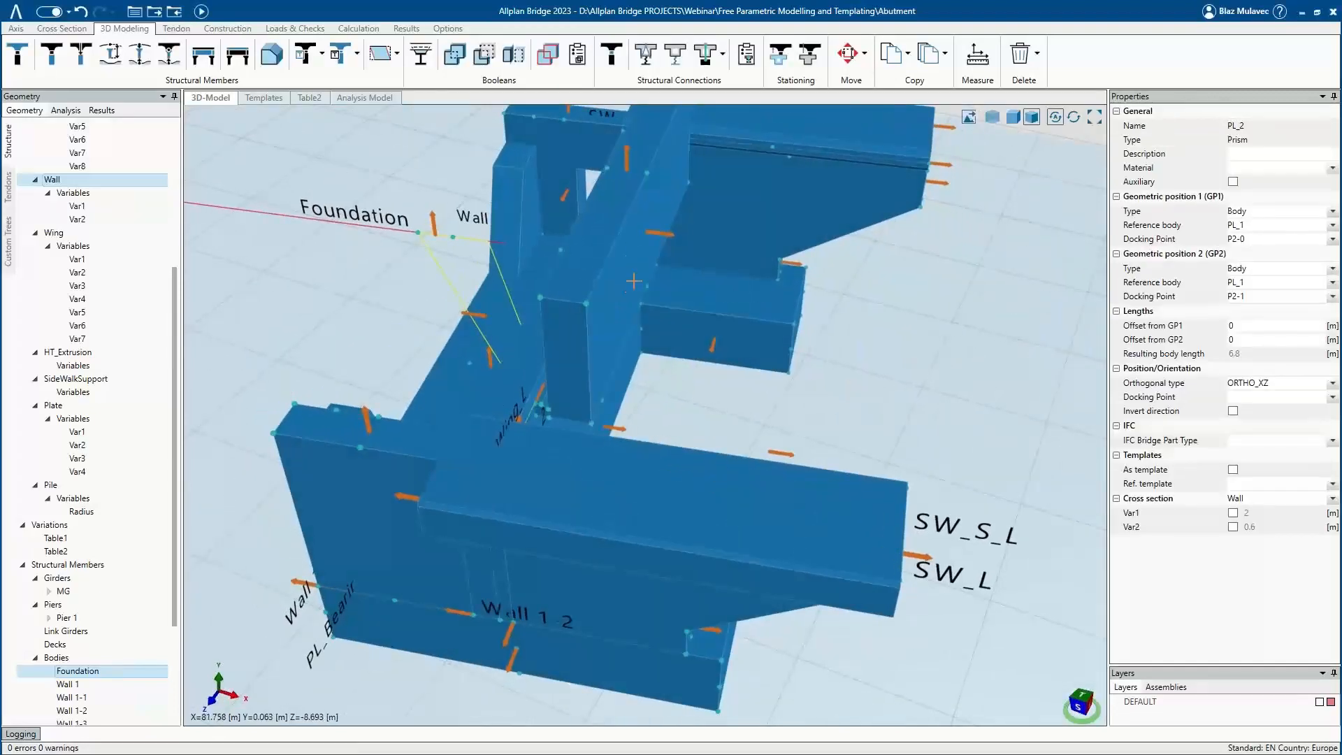
{"action": "left_click", "coordinate": [627, 159]}
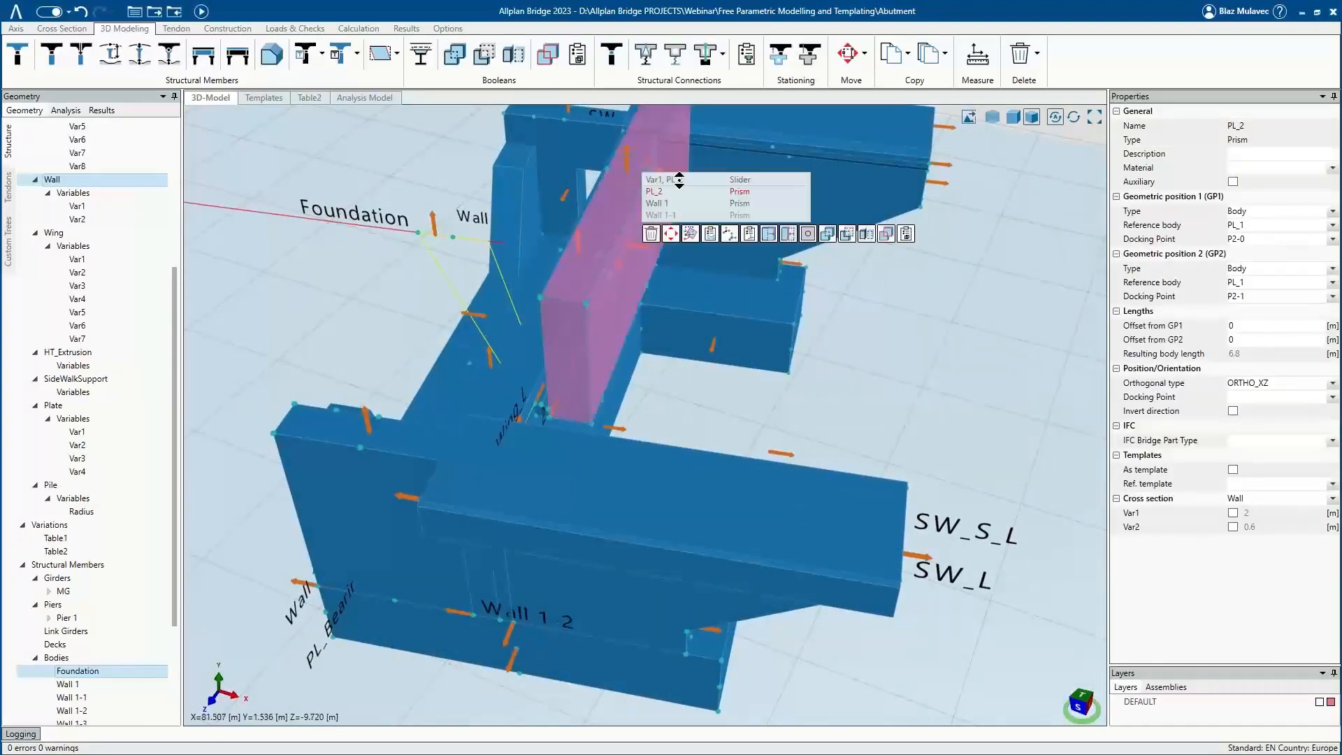
{"action": "left_click", "coordinate": [747, 179]}
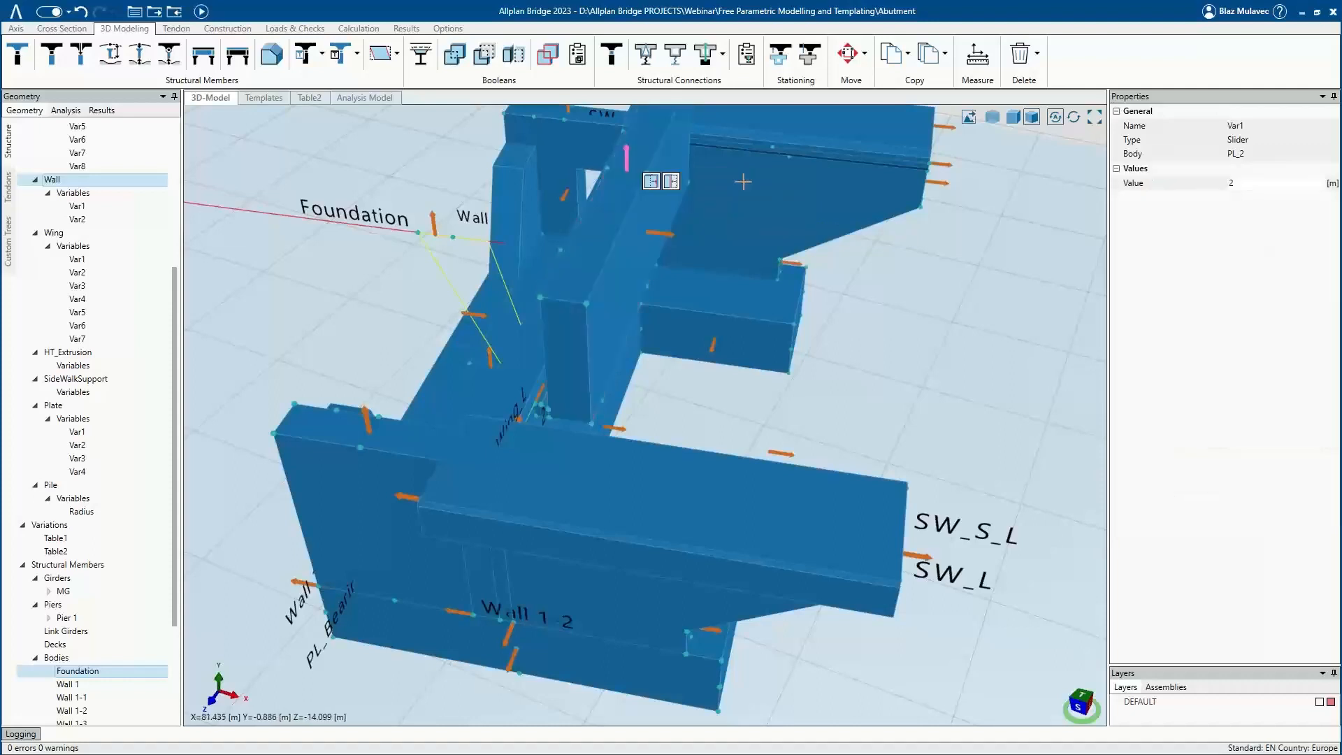
{"action": "left_click", "coordinate": [652, 183]}
{"action": "scroll", "coordinate": [552, 416], "scroll_direction": "up", "scroll_amount": 2}
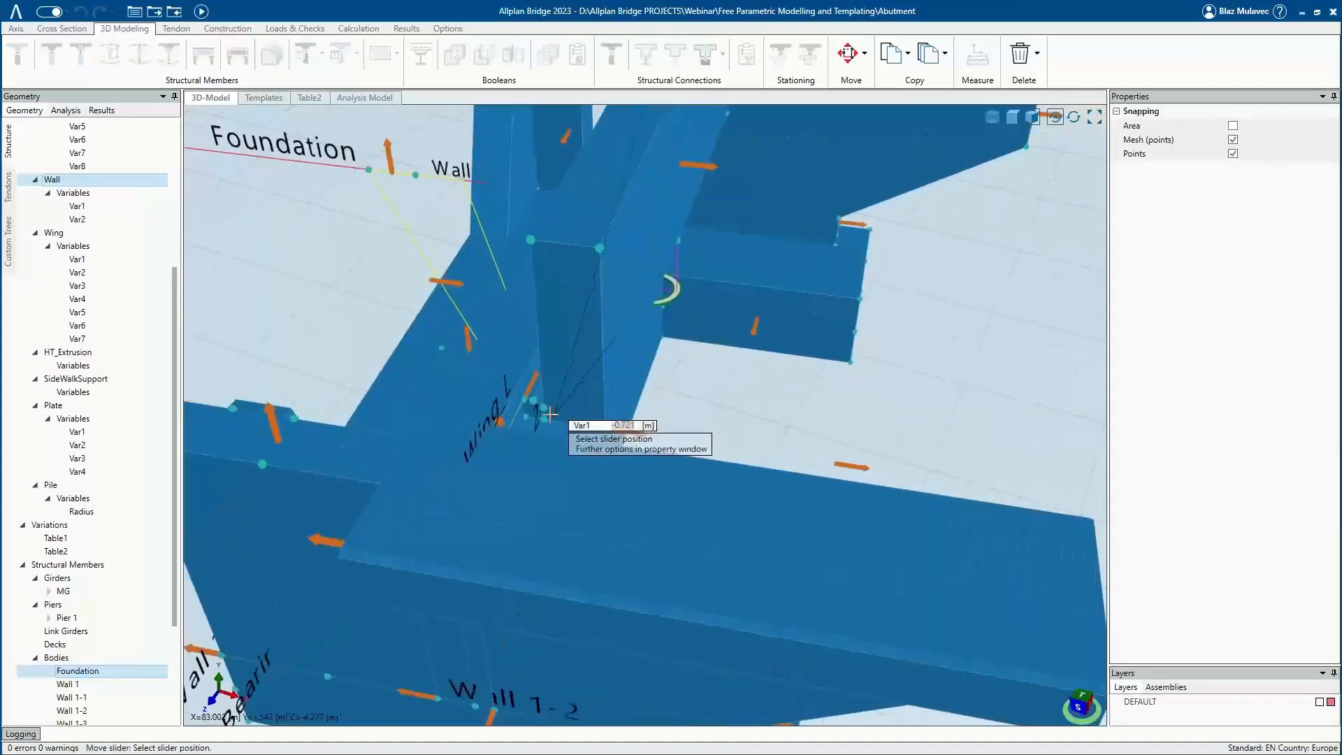
{"action": "mouse_move", "coordinate": [539, 408]}
{"action": "middle_mouse_down"}
{"action": "mouse_move", "coordinate": [503, 411]}
{"action": "mouse_move", "coordinate": [545, 413]}
{"action": "middle_mouse_up"}
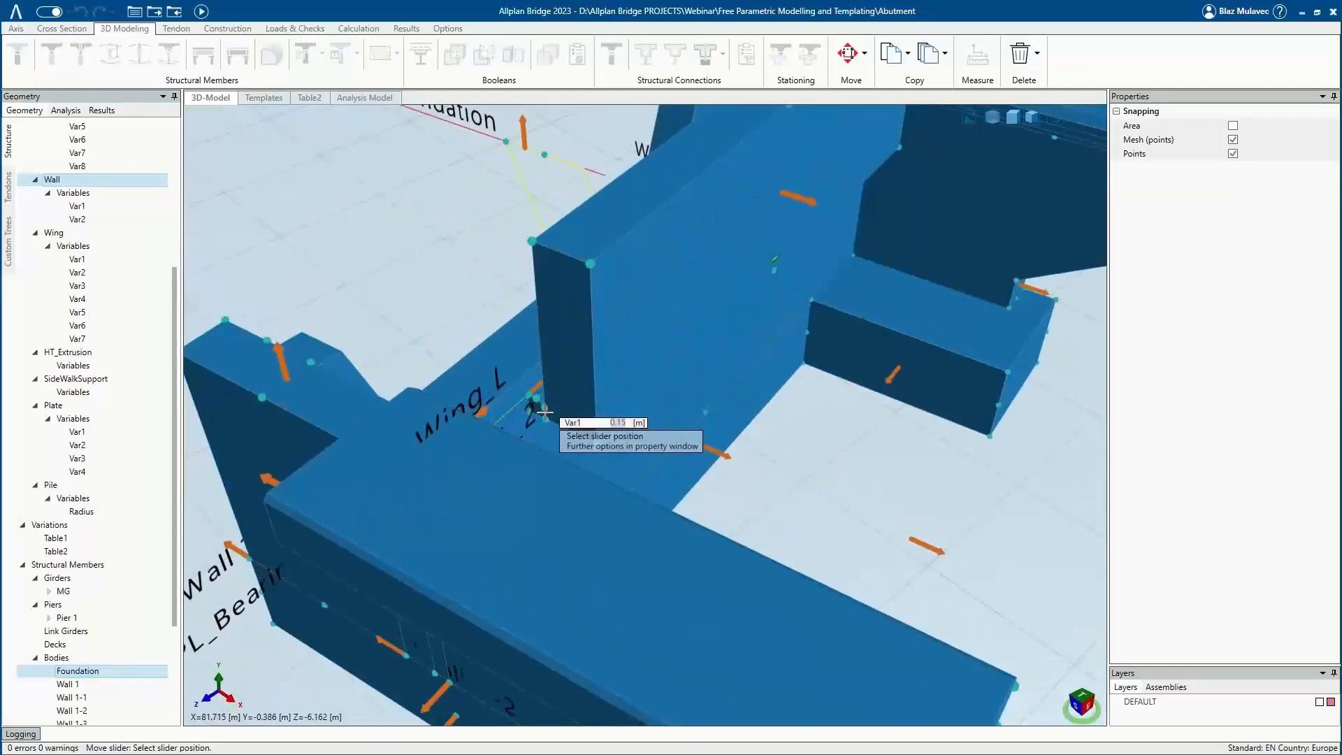
{"action": "left_click", "coordinate": [545, 413]}
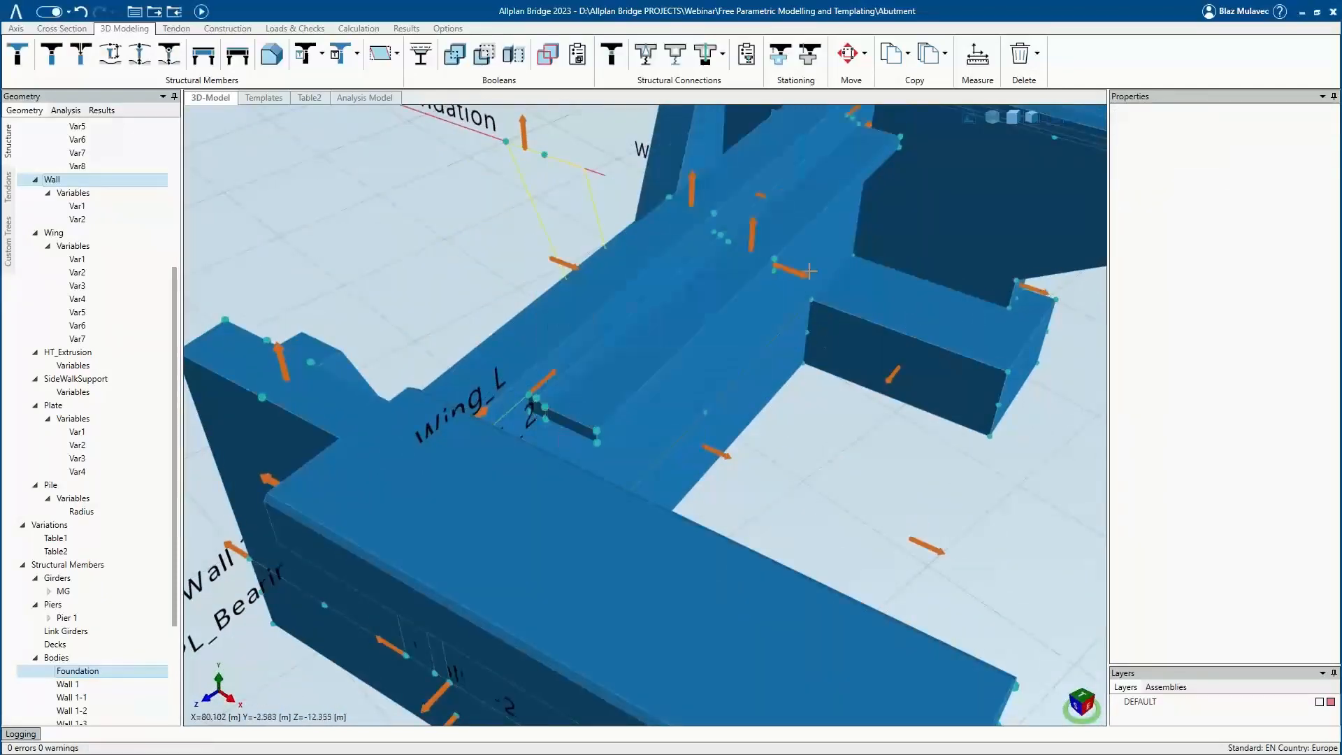
Move the Var2 slider of PL_2 outward, away from Wall 1, to widen the plate between the wings.
{"action": "left_click", "coordinate": [796, 273]}
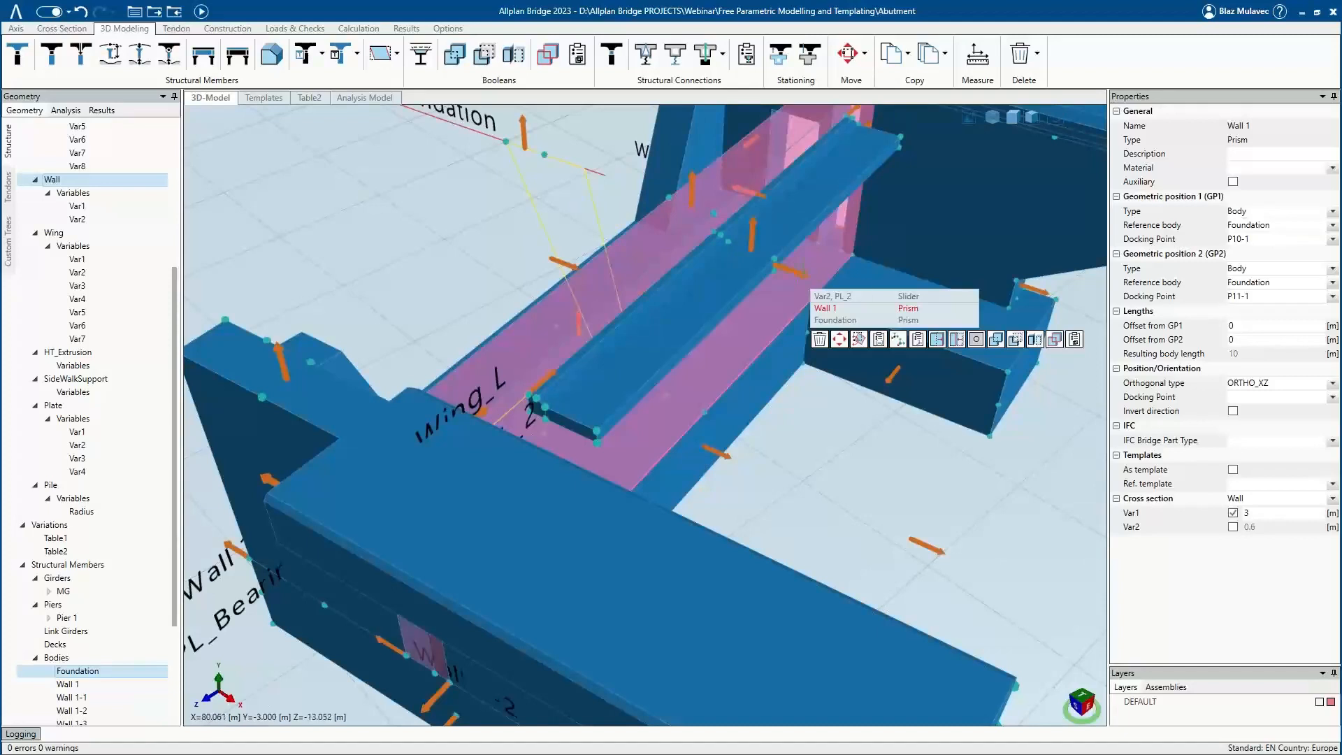
{"action": "left_click", "coordinate": [791, 269]}
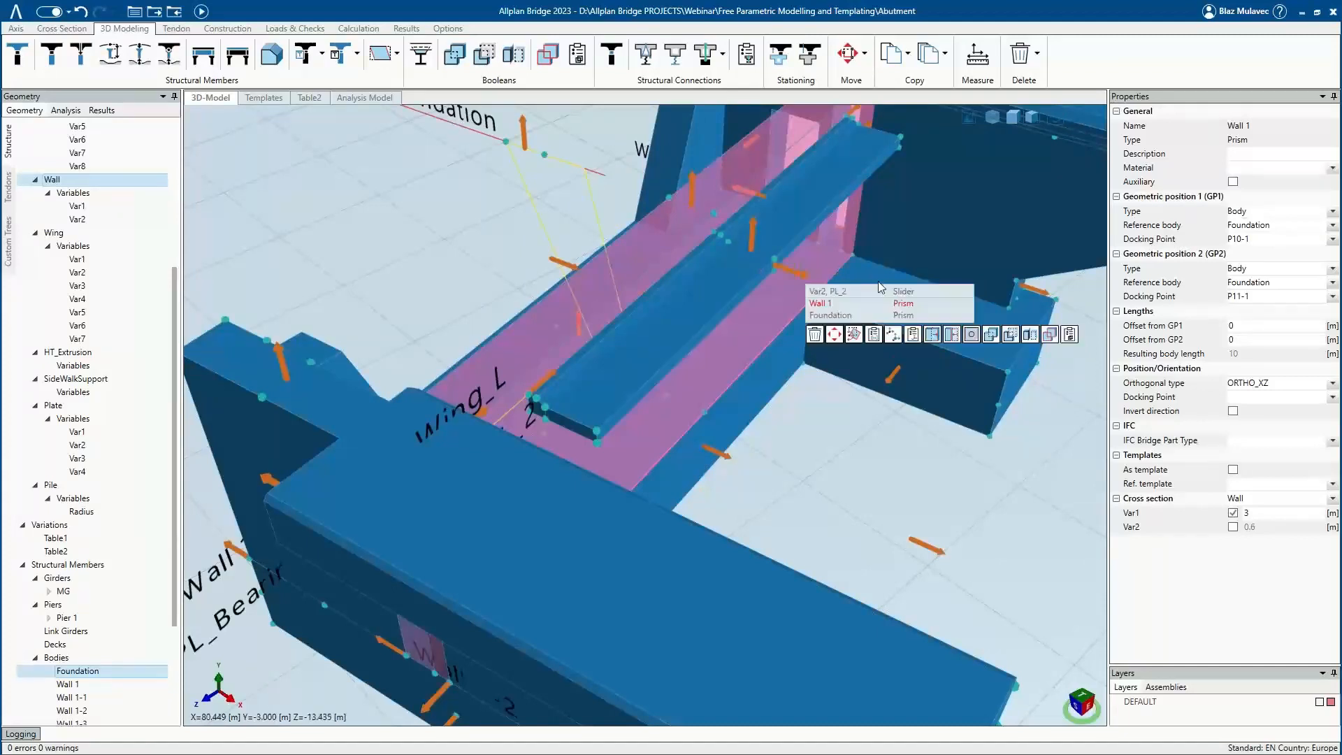
{"action": "left_click", "coordinate": [898, 291]}
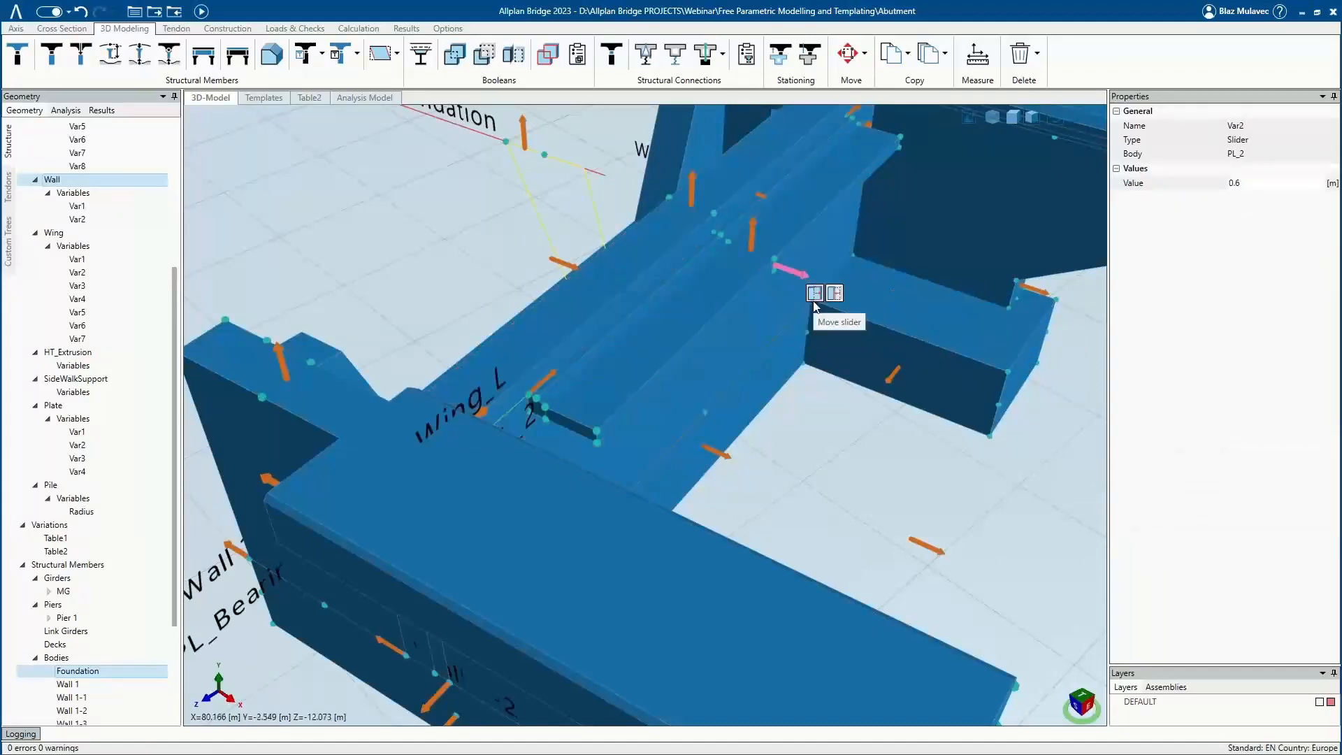
{"action": "left_click", "coordinate": [815, 295]}
{"action": "left_click", "coordinate": [961, 398]}
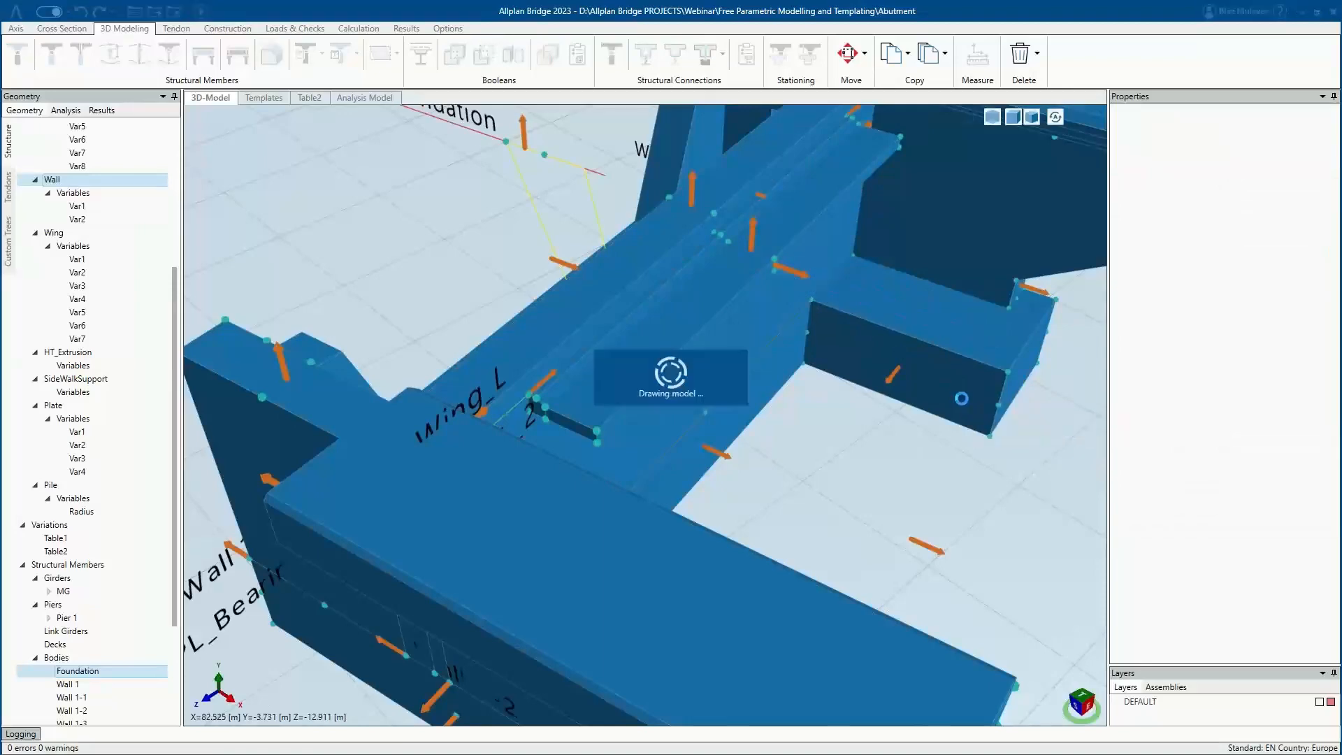
Rotate PL_2 downward by about 8.7° around its edge along Wall 1 so the plate slopes between the wings.
{"action": "scroll", "coordinate": [832, 378], "scroll_direction": "down", "scroll_amount": 3}
{"action": "middle_click_drag", "start_coordinate": [794, 363], "coordinate": [563, 293]}
{"action": "left_click", "coordinate": [623, 371]}
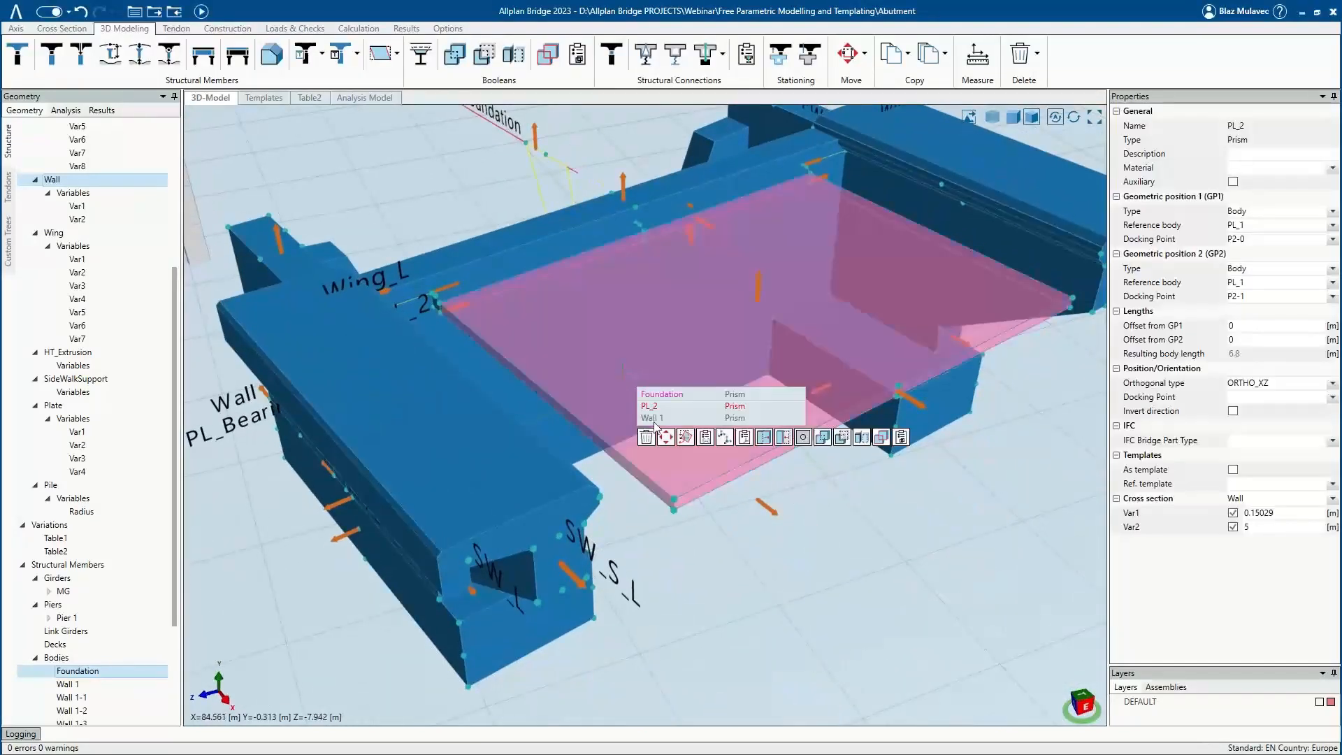
{"action": "left_click", "coordinate": [688, 438]}
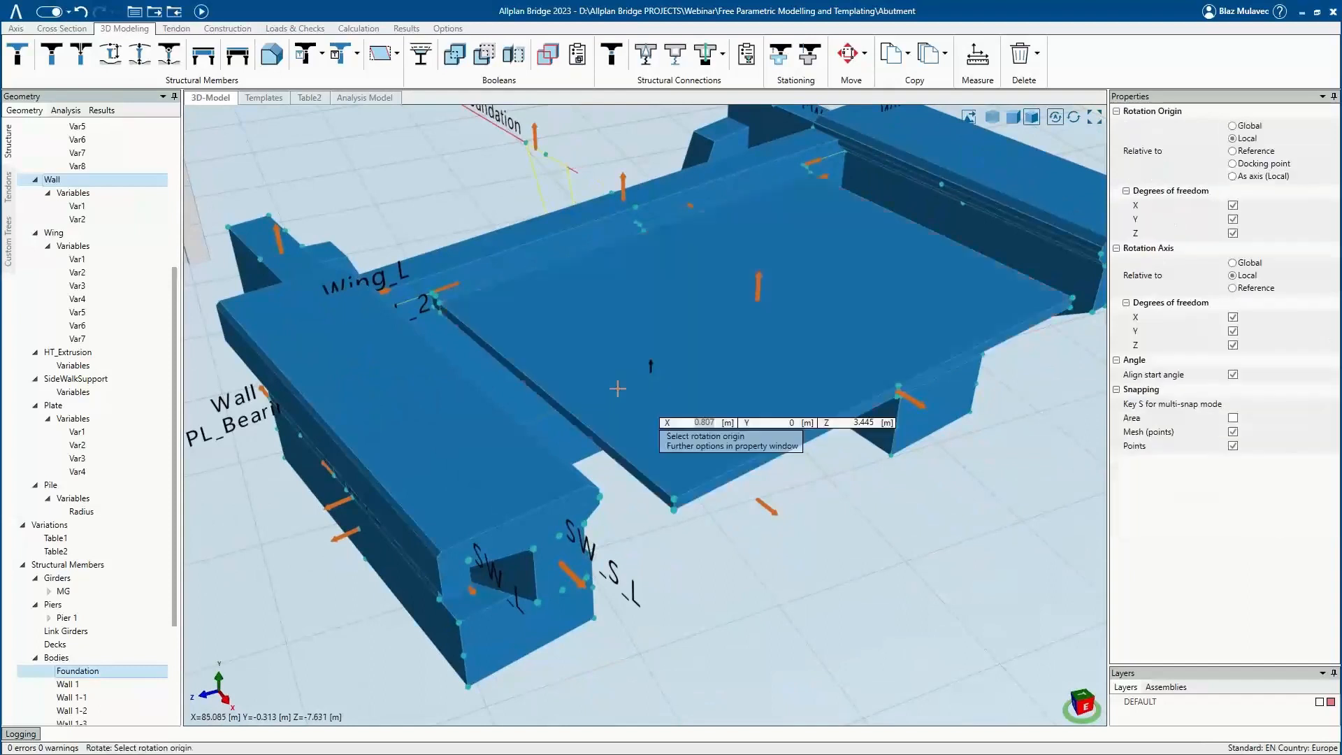
{"action": "left_click", "coordinate": [439, 302]}
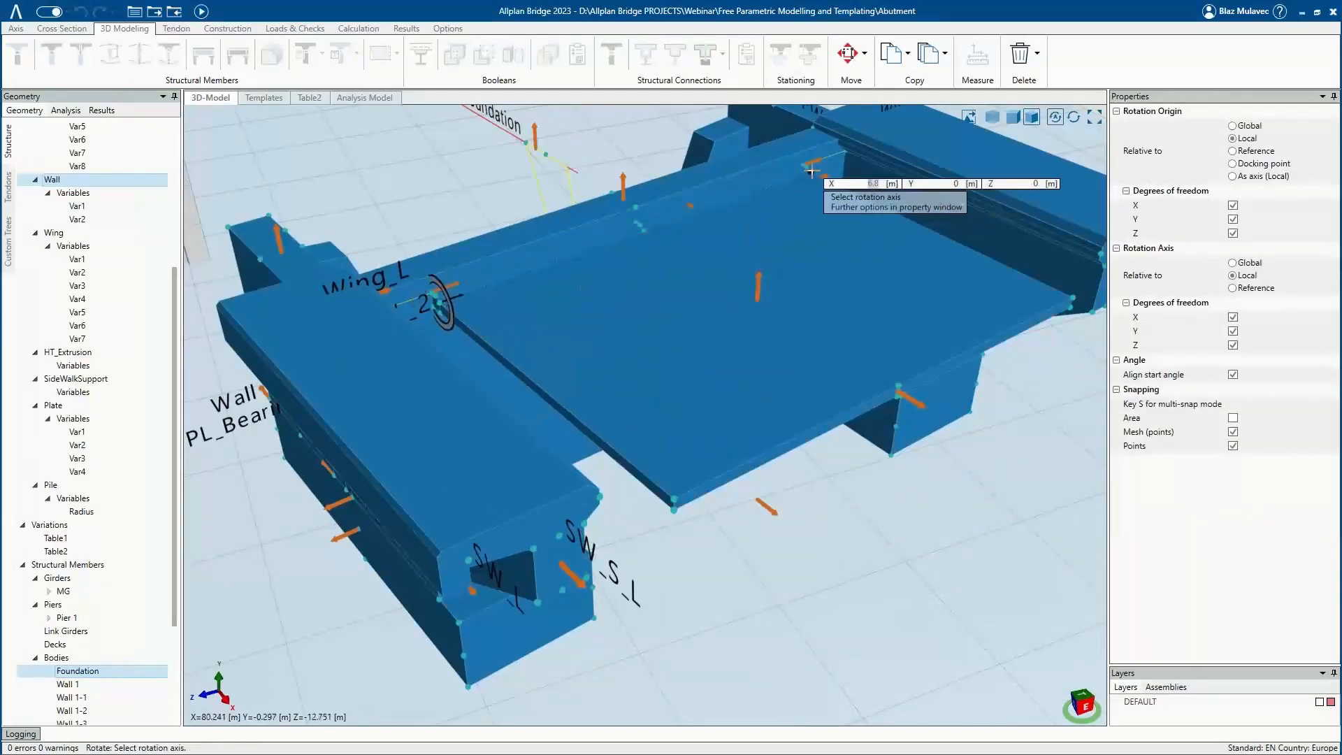
{"action": "left_click", "coordinate": [812, 171]}
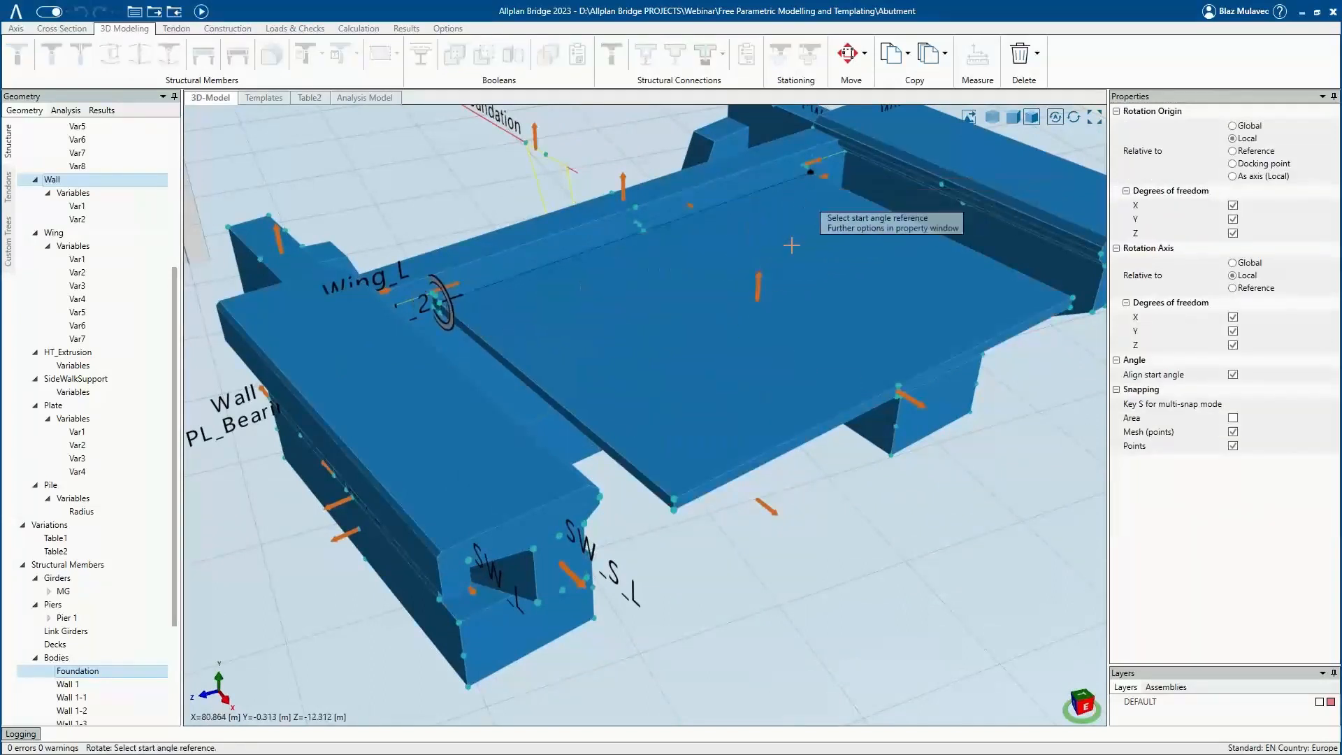
{"action": "left_click", "coordinate": [675, 509]}
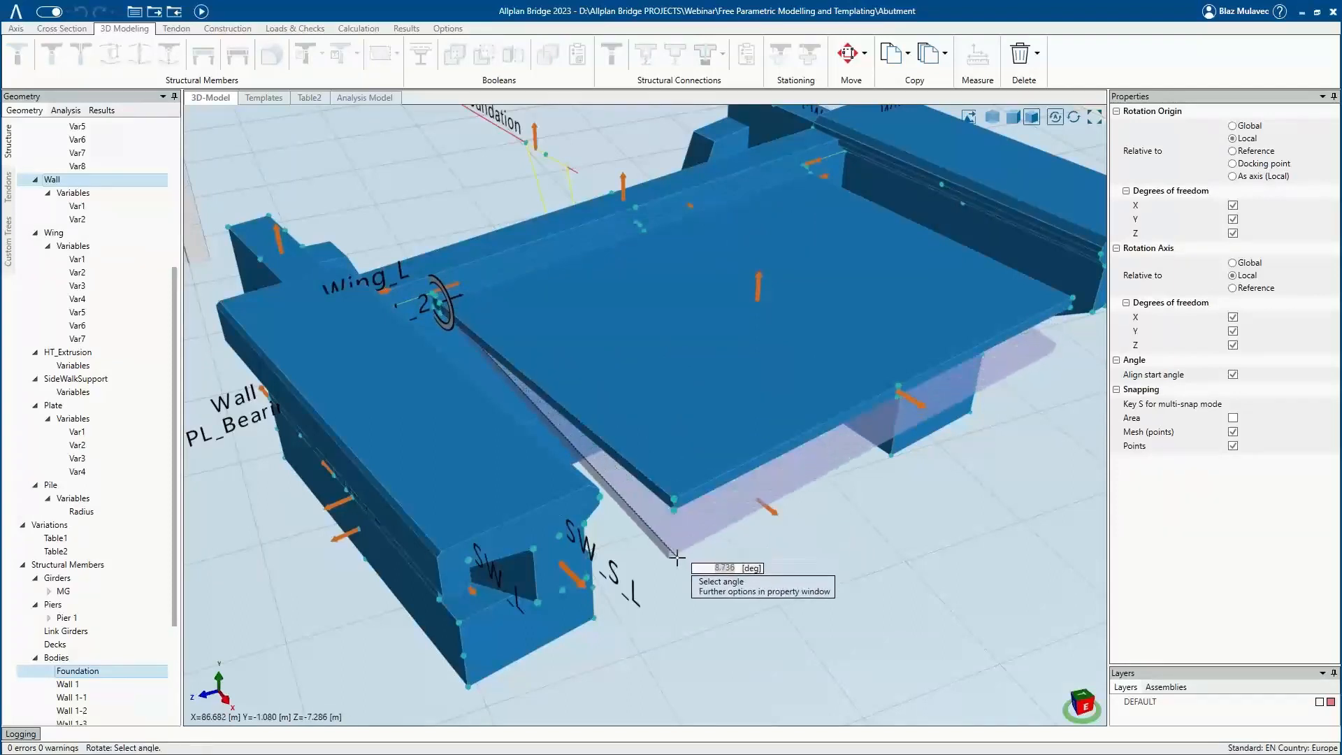
{"action": "left_click", "coordinate": [675, 557]}
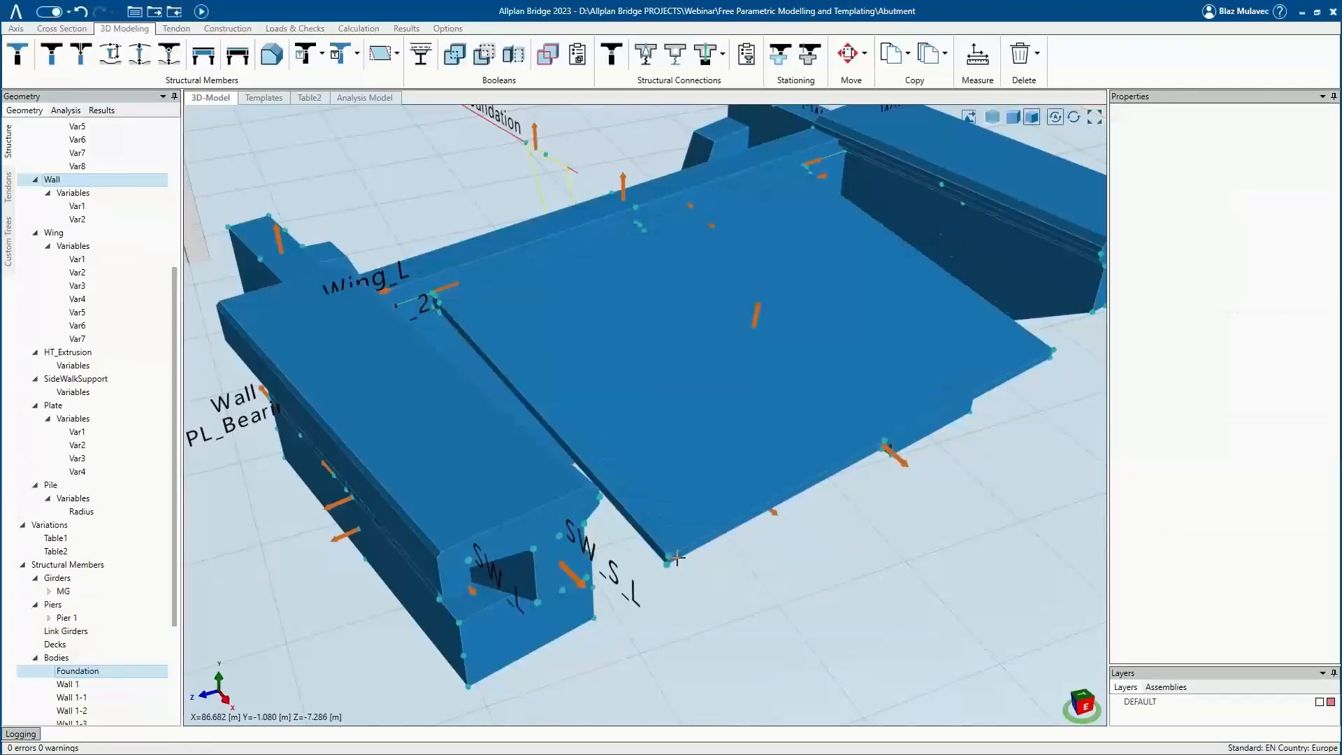
Create a prism named Pile1 with the Pile cross section at Foundation docking point P12-0, 10 m long relative to GP1.
{"action": "scroll", "coordinate": [676, 372], "scroll_direction": "down", "scroll_amount": 2}
{"action": "middle_click_drag", "start_coordinate": [701, 388], "coordinate": [678, 336]}
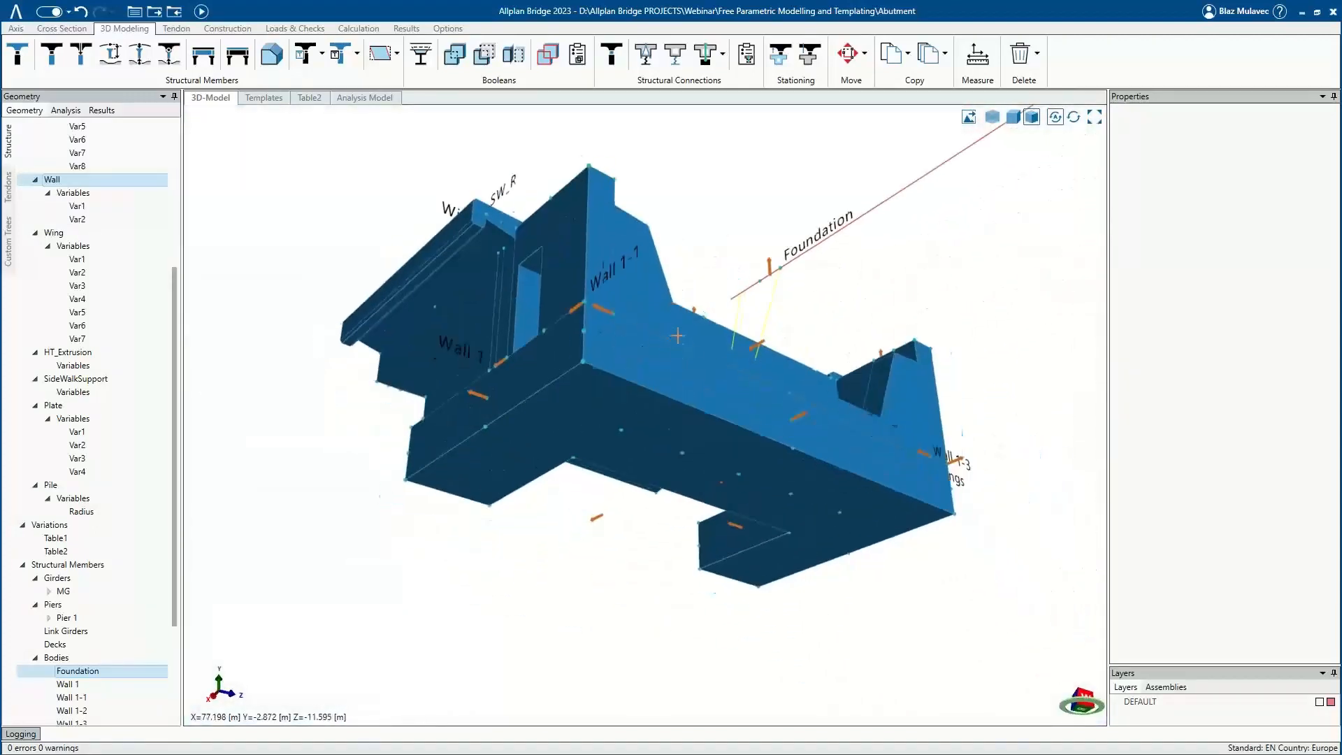
{"action": "scroll", "coordinate": [677, 346], "scroll_direction": "down", "scroll_amount": 1}
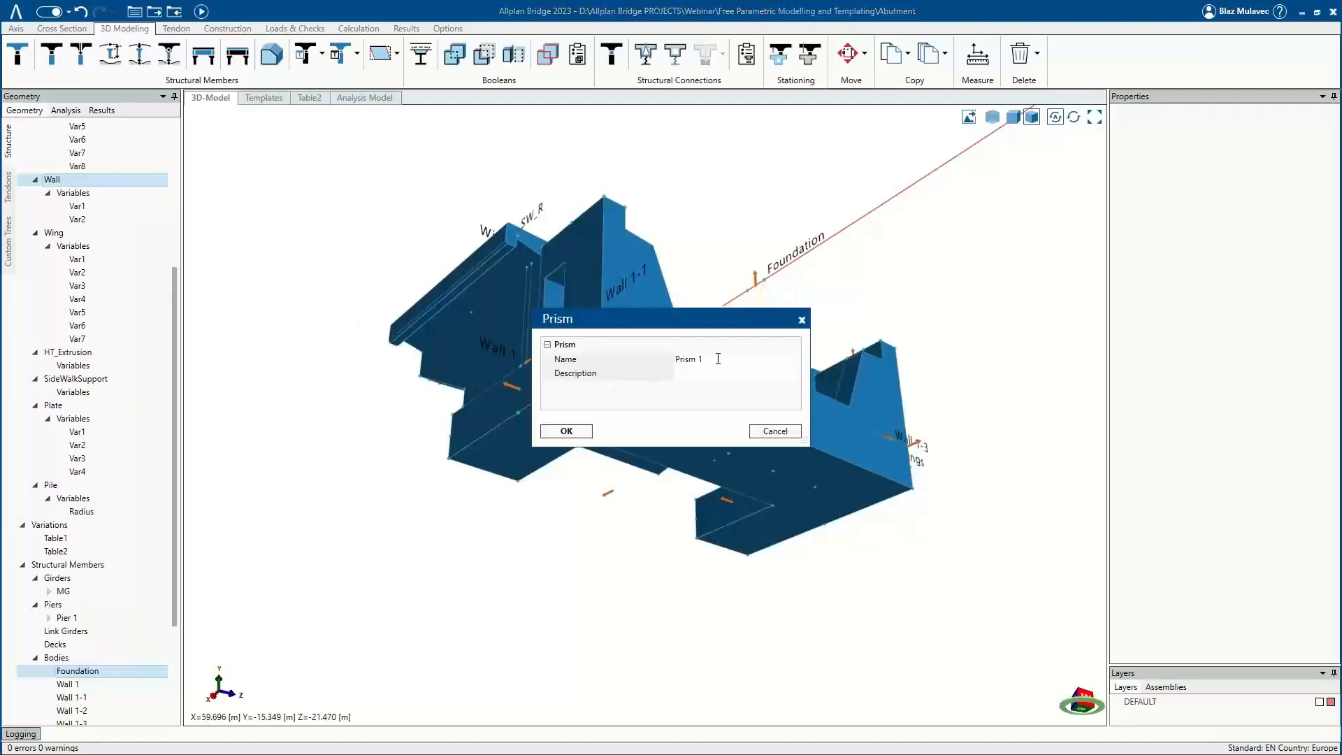
{"action": "left_click_drag", "start_coordinate": [718, 358], "coordinate": [537, 364]}
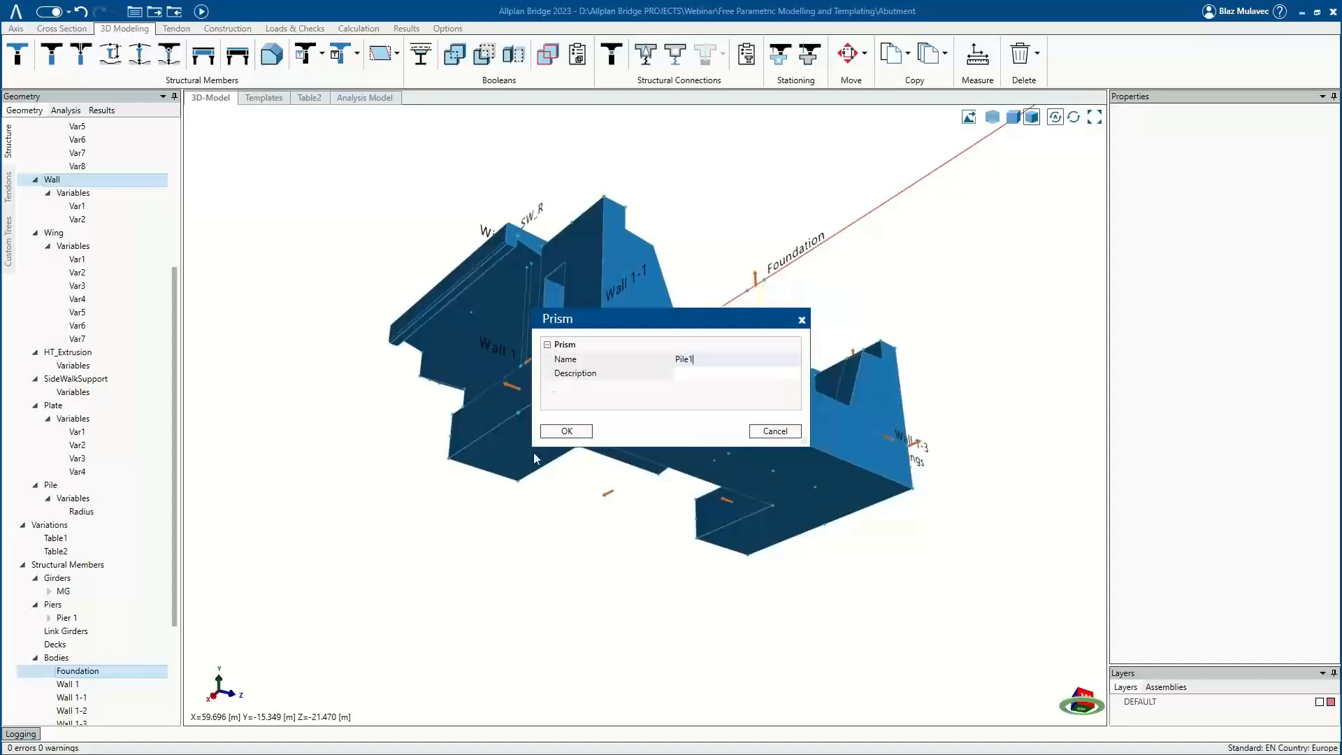
{"action": "left_click", "coordinate": [566, 430]}
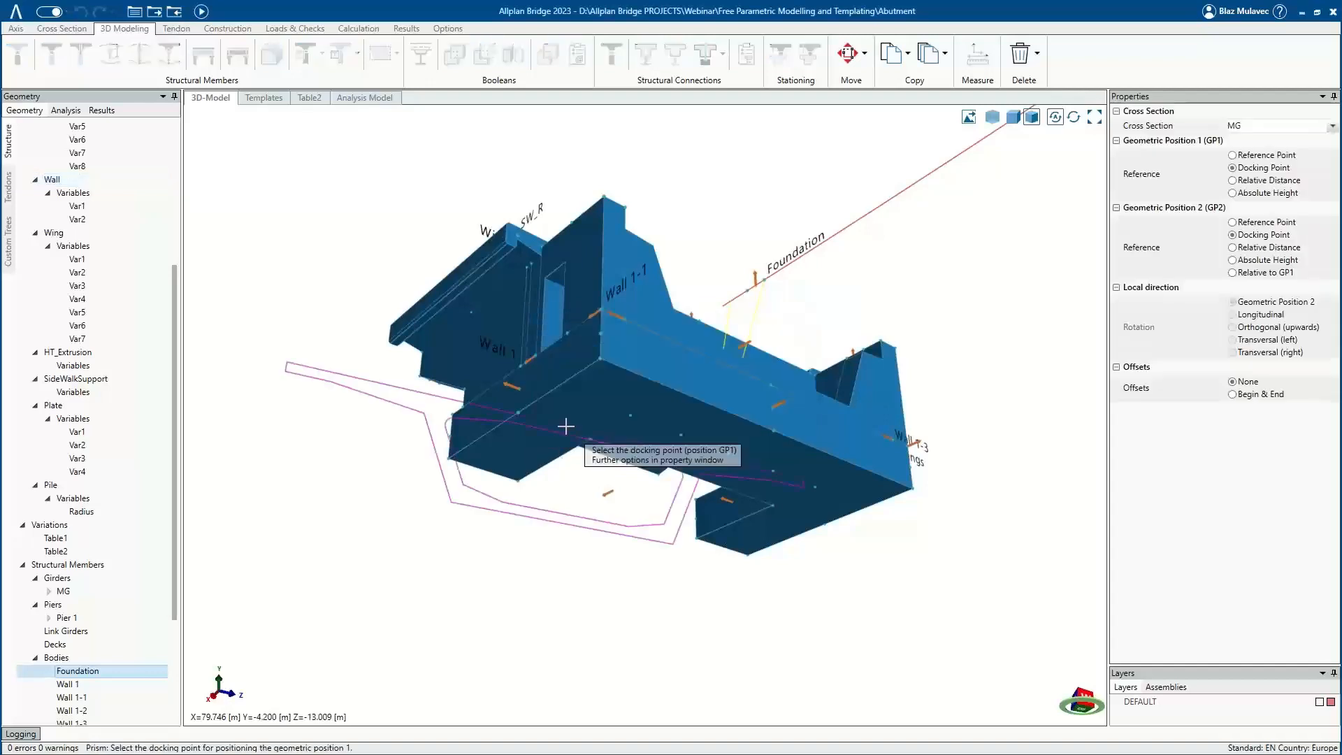
{"action": "left_click", "coordinate": [50, 484]}
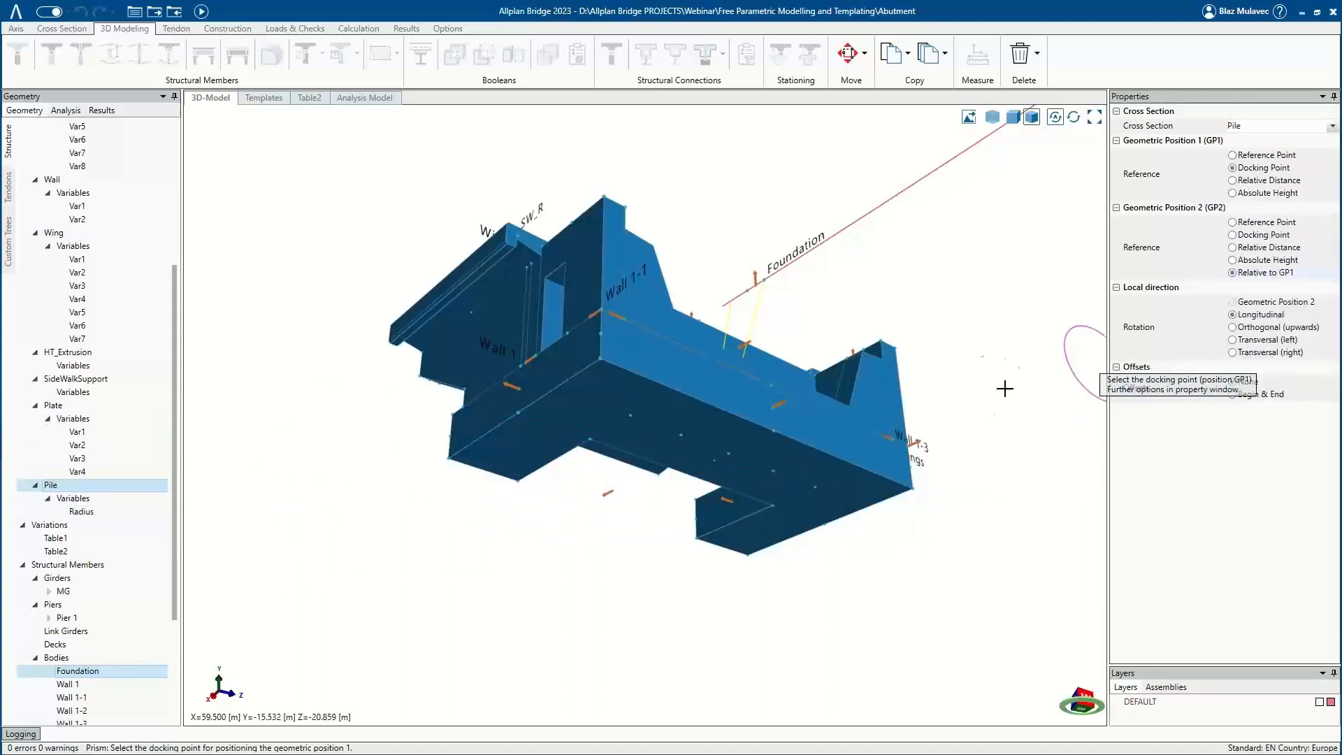
{"action": "left_click", "coordinate": [628, 417]}
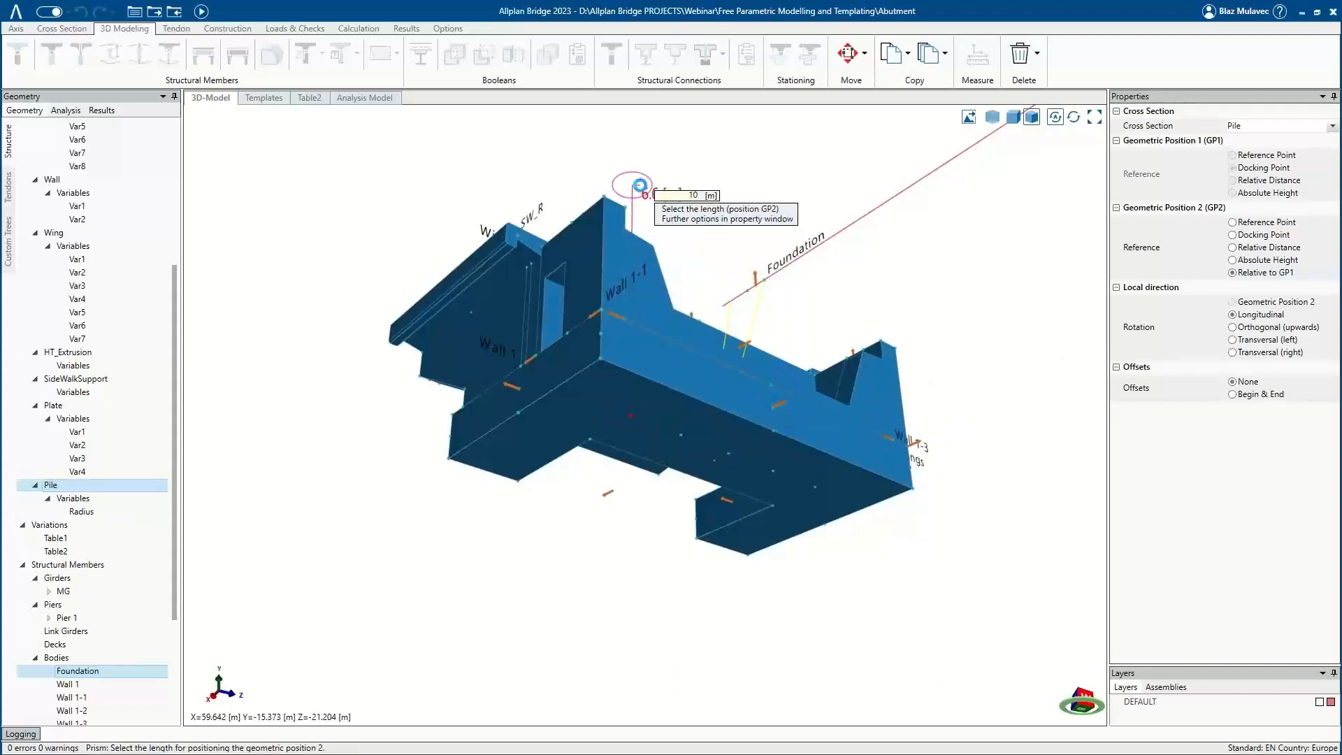
{"action": "key", "text": "Return"}
Turn off the ground display in the view settings.
{"action": "scroll", "coordinate": [602, 224], "scroll_direction": "down", "scroll_amount": 2}
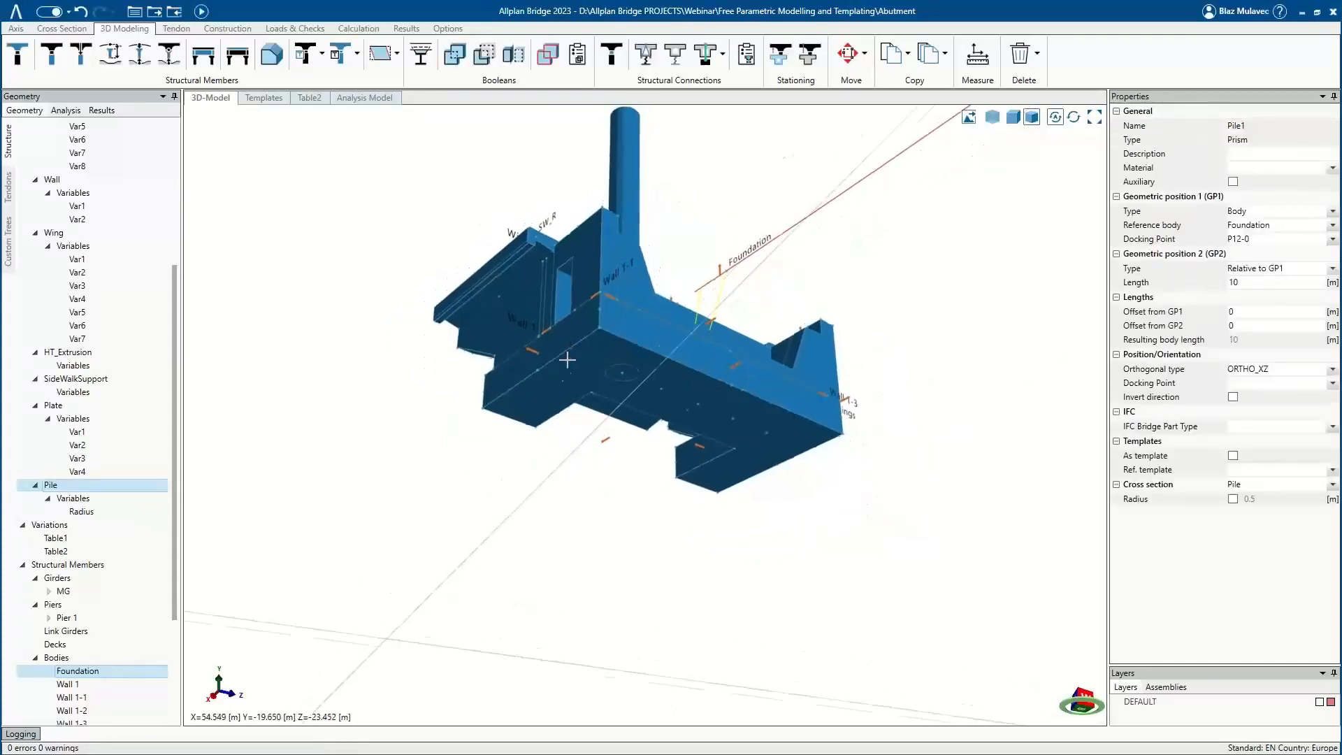
{"action": "middle_click_drag", "start_coordinate": [567, 360], "coordinate": [566, 363]}
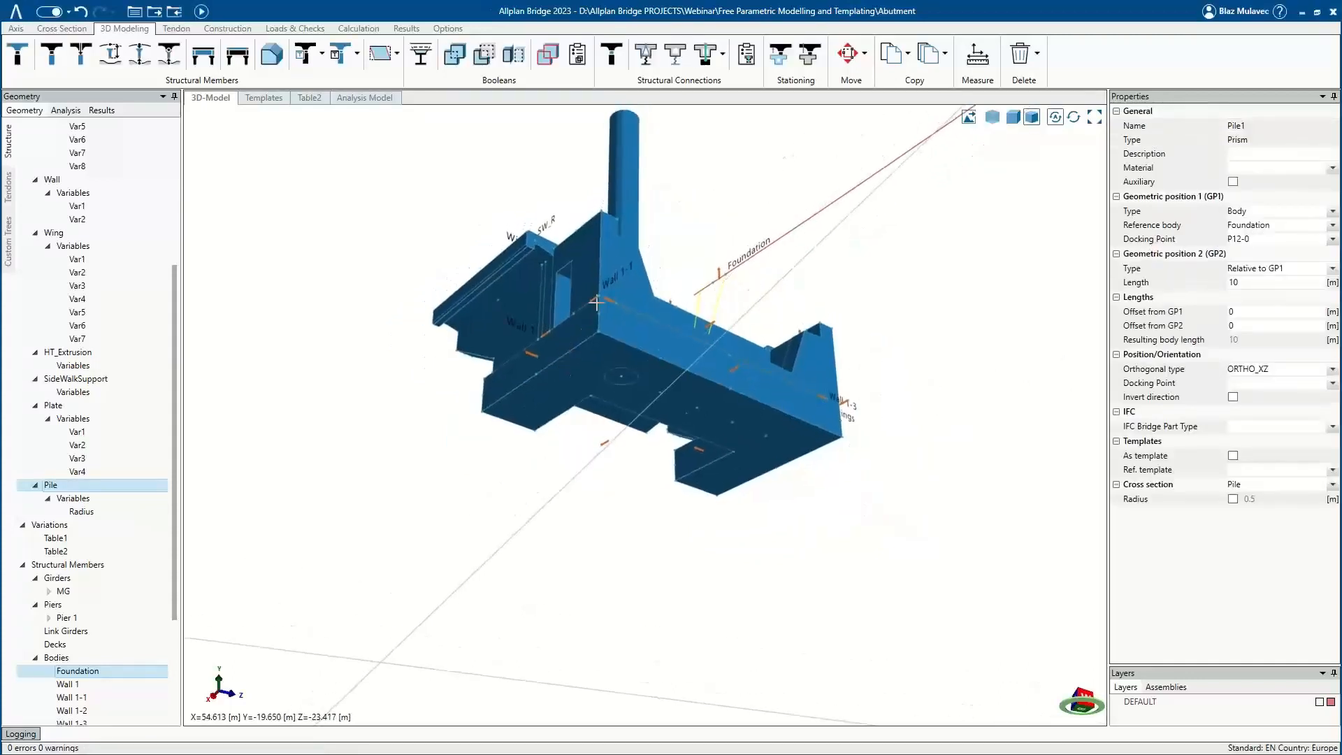
{"action": "left_click", "coordinate": [973, 215]}
{"action": "left_click", "coordinate": [1228, 140]}
Move Pile1 by its upper end point down to the docking point on the underside of the foundation.
{"action": "middle_click_drag", "start_coordinate": [716, 288], "coordinate": [639, 398], "text": "shift"}
{"action": "scroll", "coordinate": [517, 283], "scroll_direction": "up", "scroll_amount": 2}
{"action": "scroll", "coordinate": [517, 282], "scroll_direction": "up", "scroll_amount": 1}
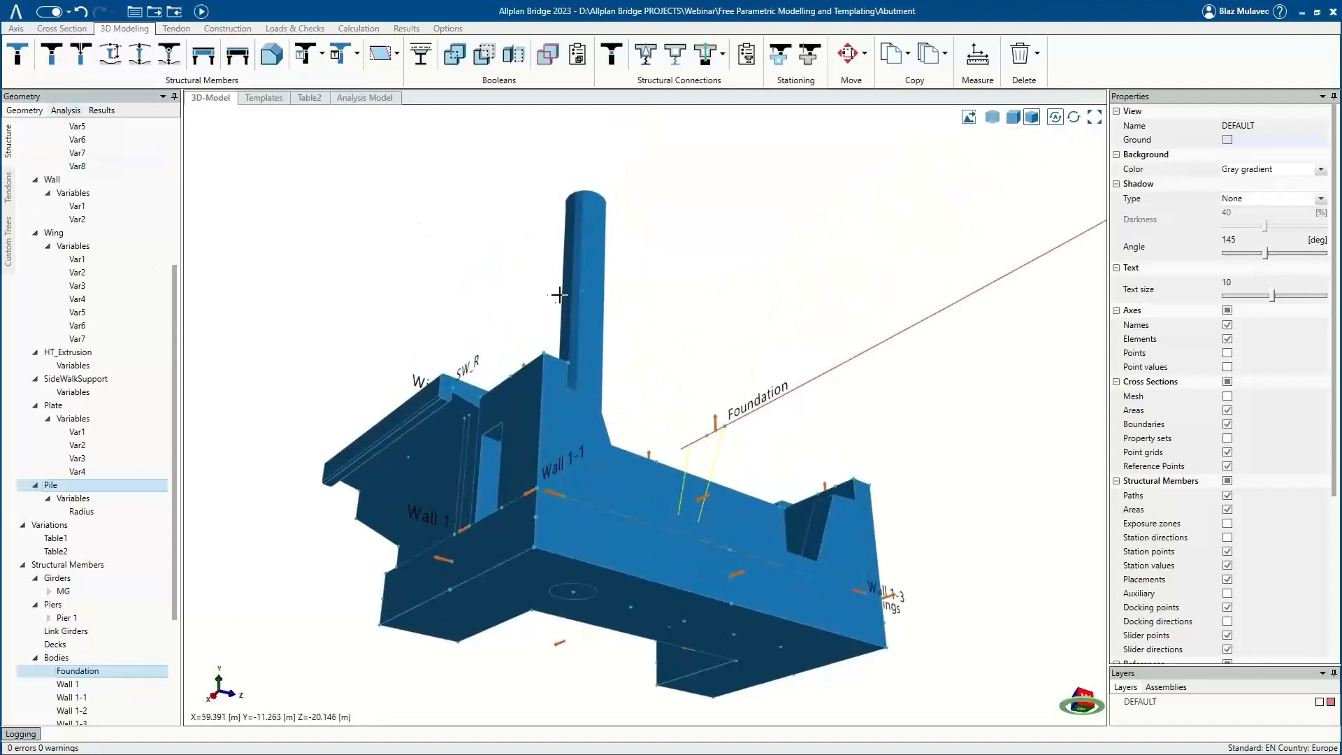
{"action": "left_click", "coordinate": [581, 288]}
{"action": "key", "text": "m"}
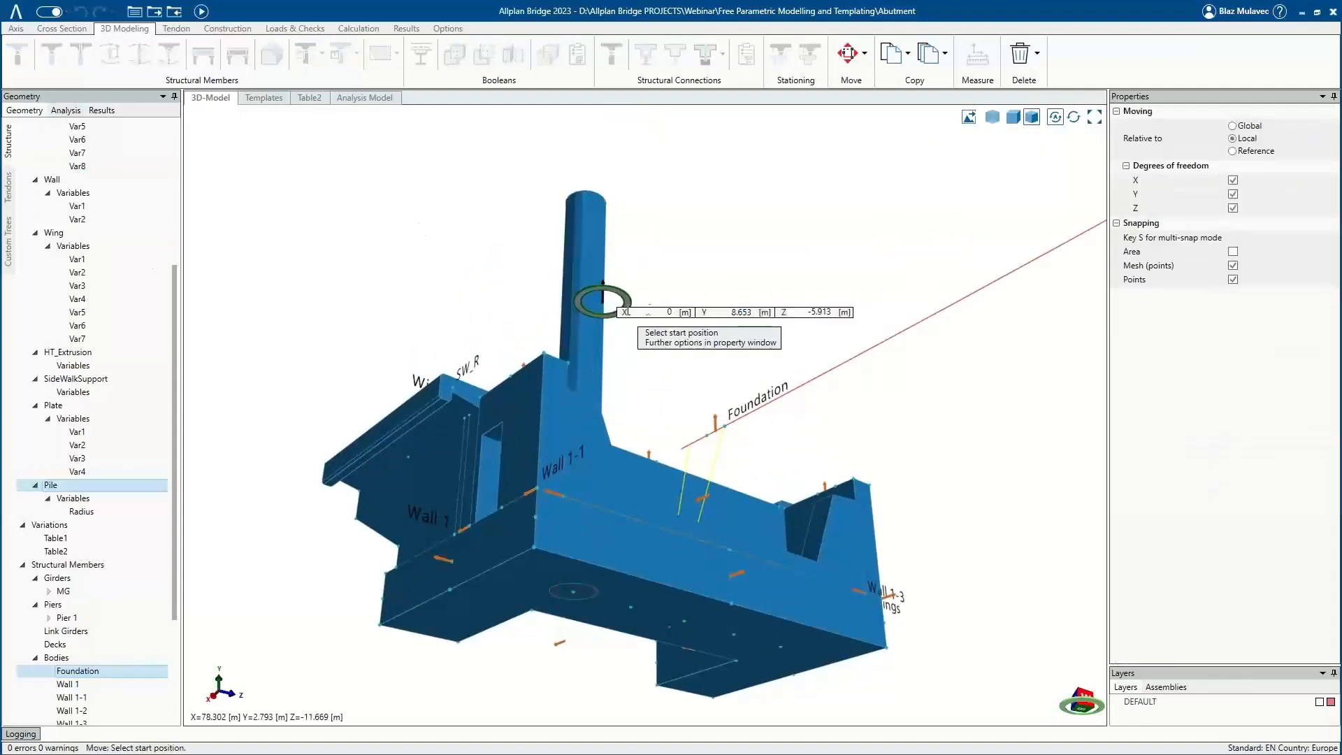
{"action": "left_click", "coordinate": [586, 199]}
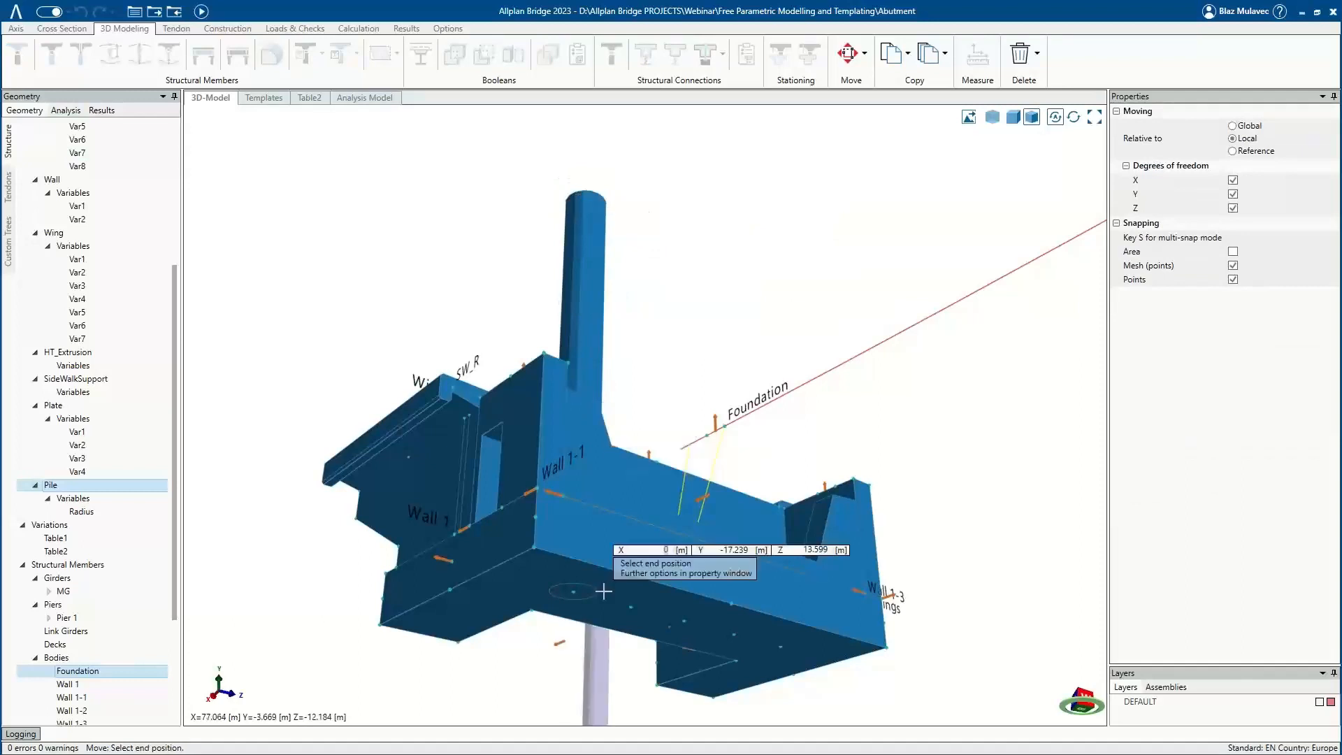
{"action": "left_click", "coordinate": [572, 596]}
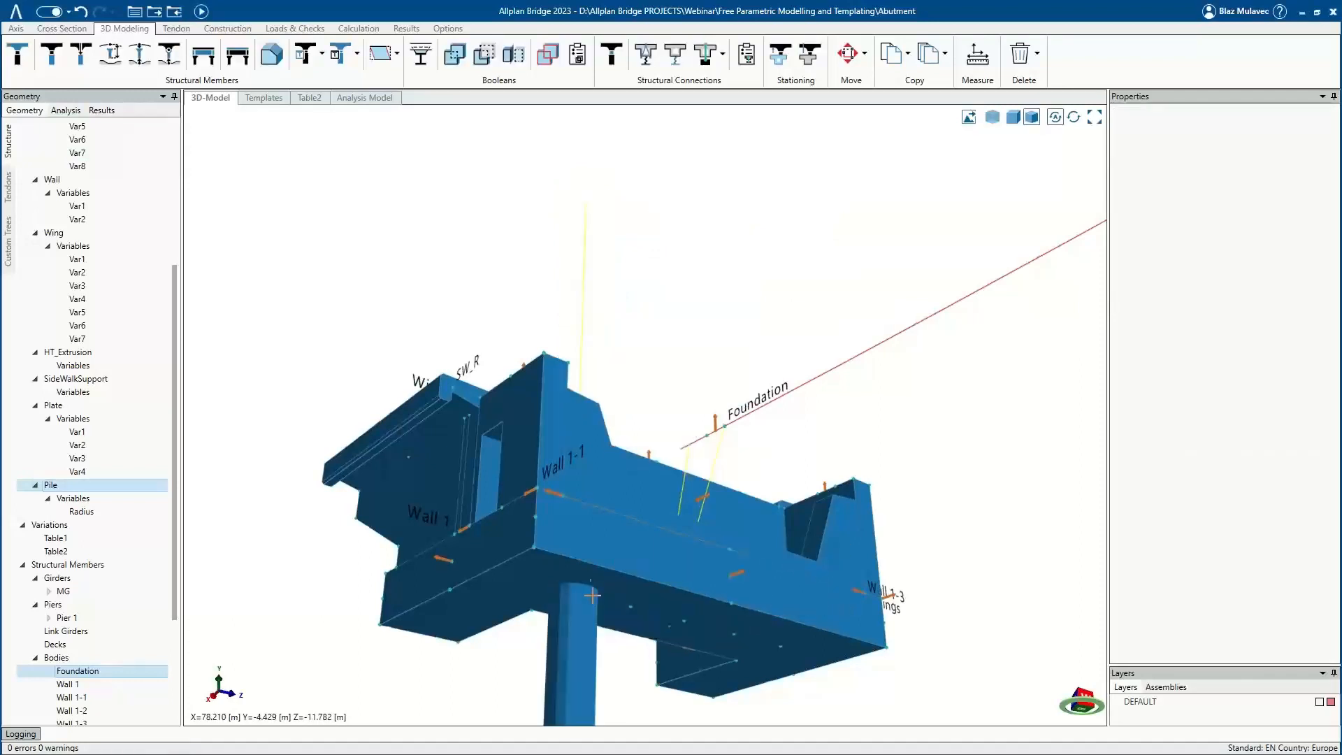
Copy Pile1 with the prefix Pile1- and transformations included to the other docking points along the foundation's underside, forming a row.
{"action": "middle_click_drag", "start_coordinate": [594, 615], "coordinate": [583, 338]}
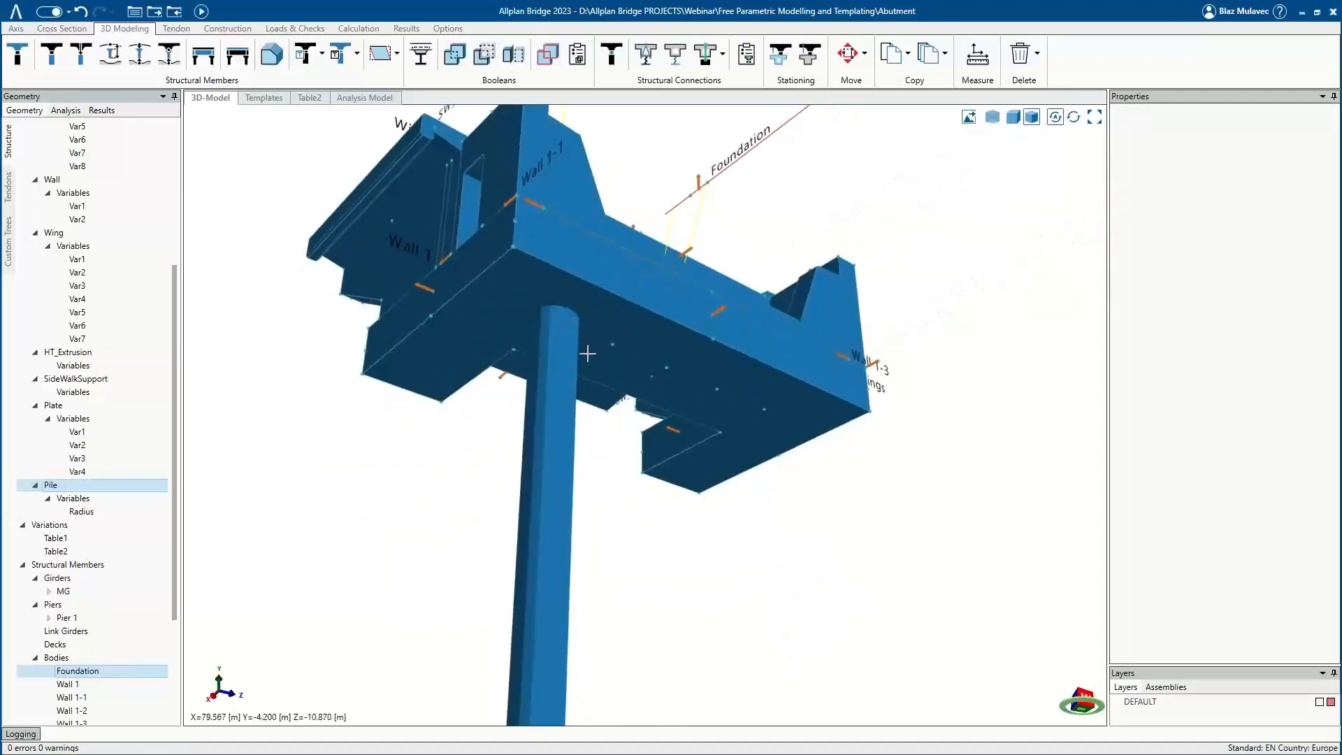
{"action": "scroll", "coordinate": [587, 354], "scroll_direction": "down", "scroll_amount": 1}
{"action": "scroll", "coordinate": [115, 699], "scroll_direction": "down", "scroll_amount": 4}
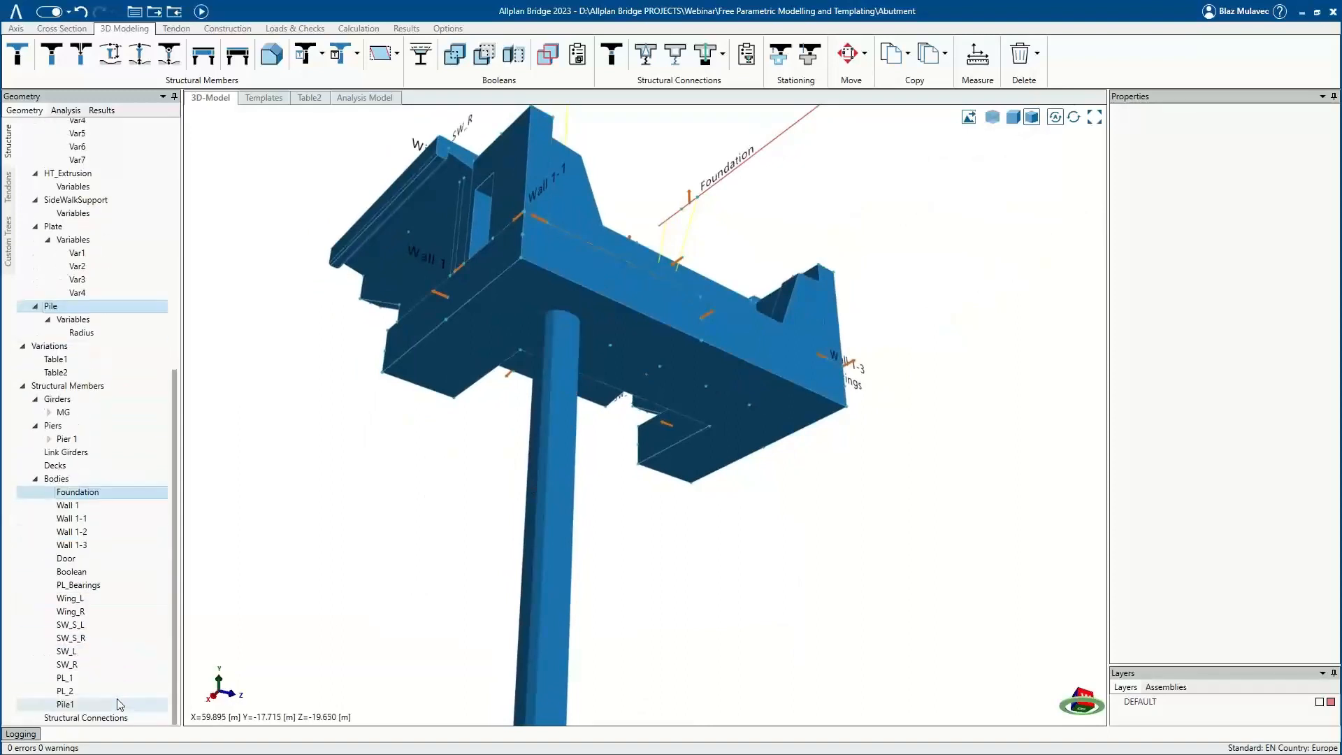
{"action": "left_click", "coordinate": [104, 704]}
{"action": "right_click", "coordinate": [100, 704]}
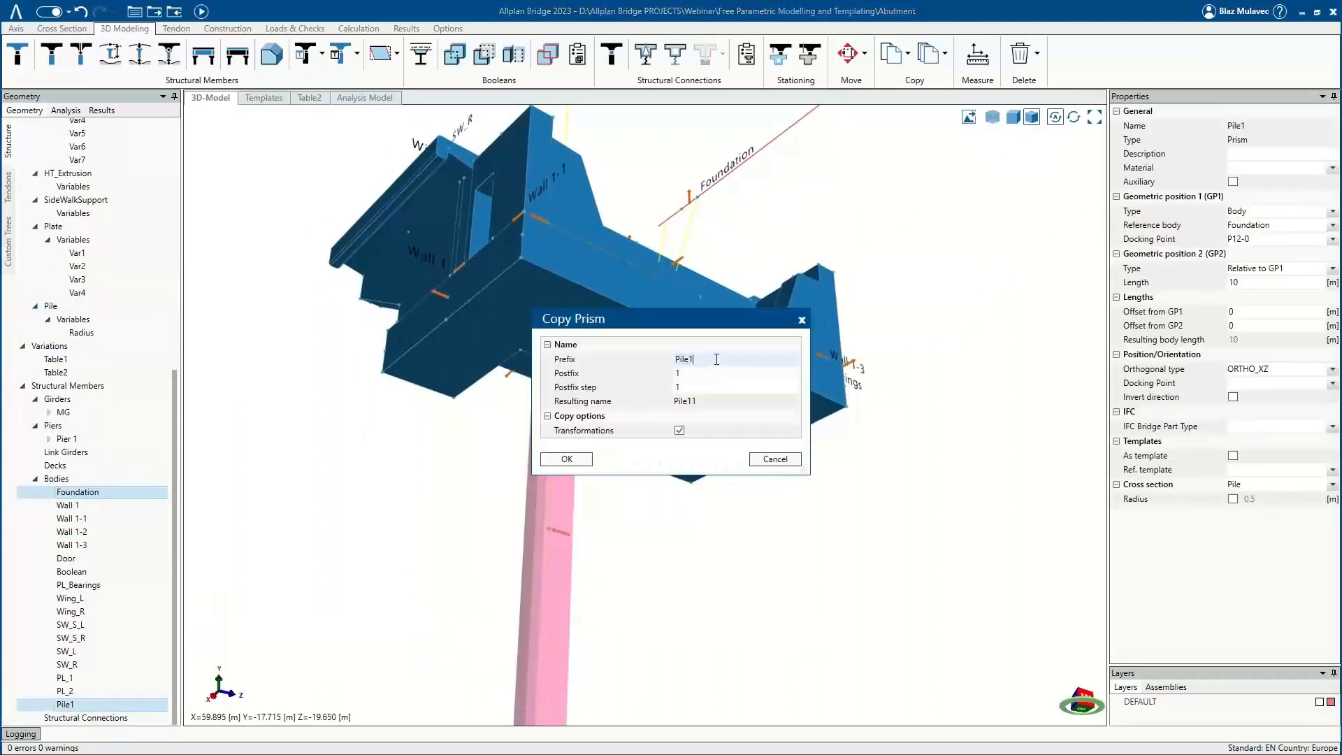
{"action": "key", "text": "Tab"}
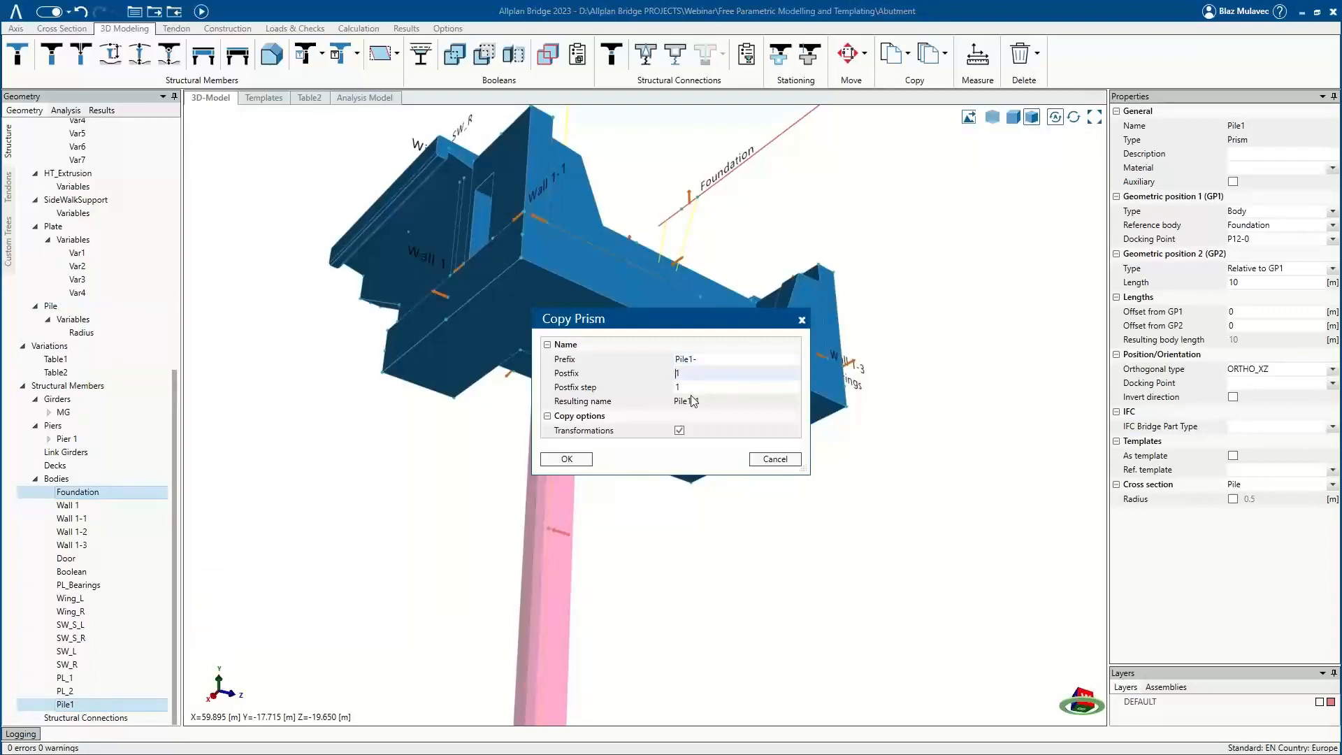
{"action": "key", "text": "ctrl+c"}
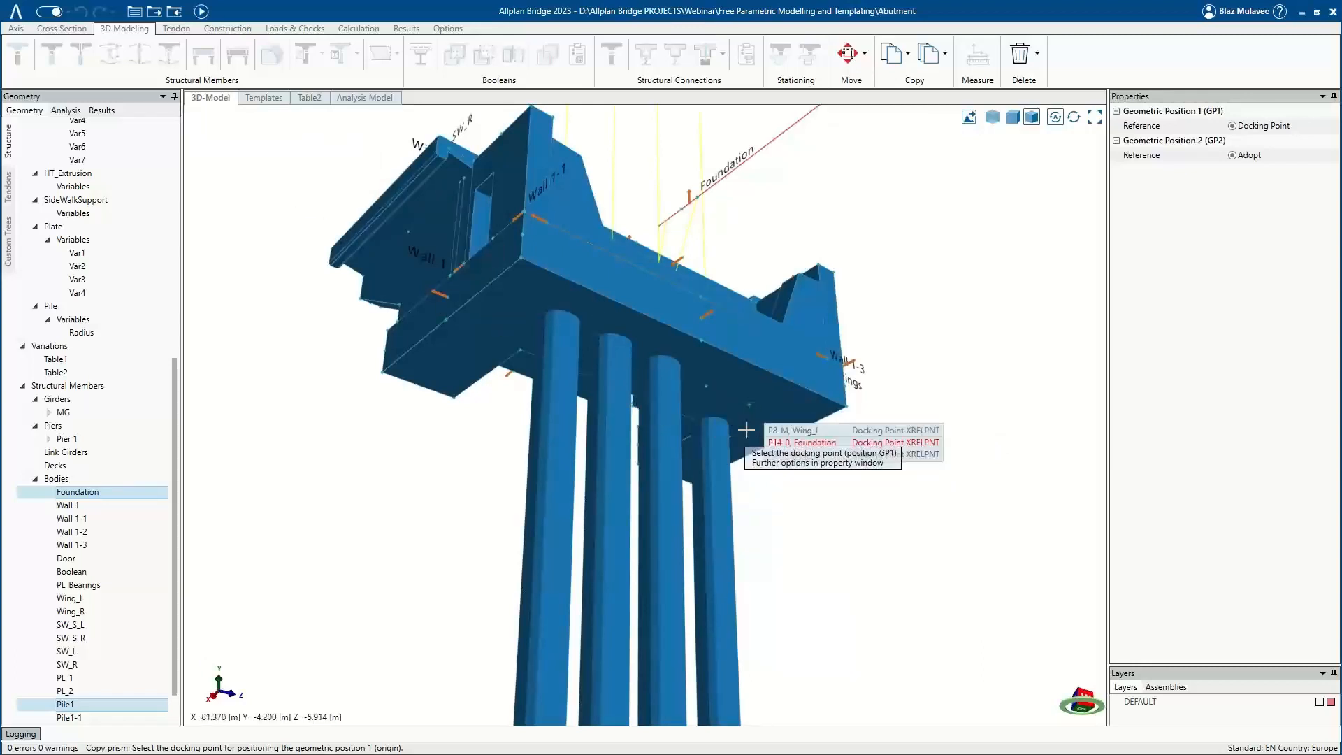
{"action": "scroll", "coordinate": [881, 442], "scroll_direction": "up", "scroll_amount": 2}
{"action": "scroll", "coordinate": [880, 442], "scroll_direction": "down", "scroll_amount": 1}
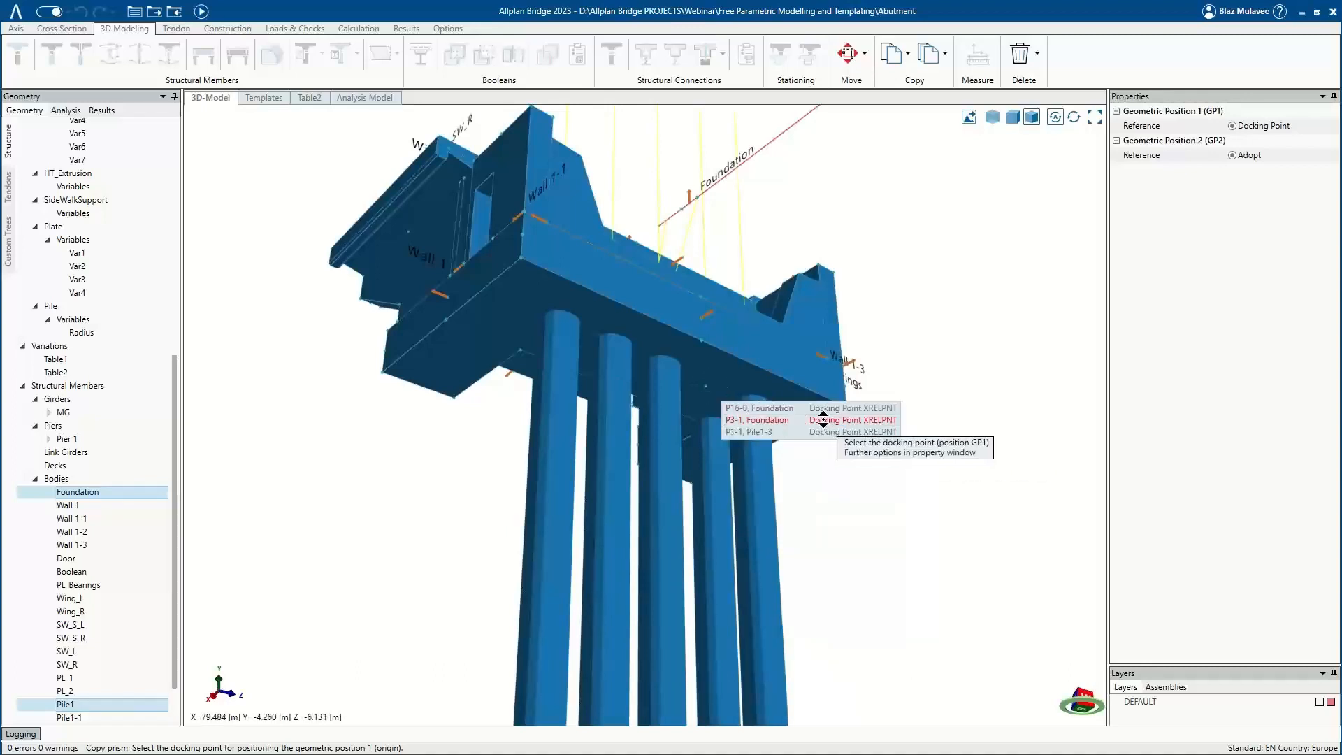
{"action": "left_click", "coordinate": [824, 420]}
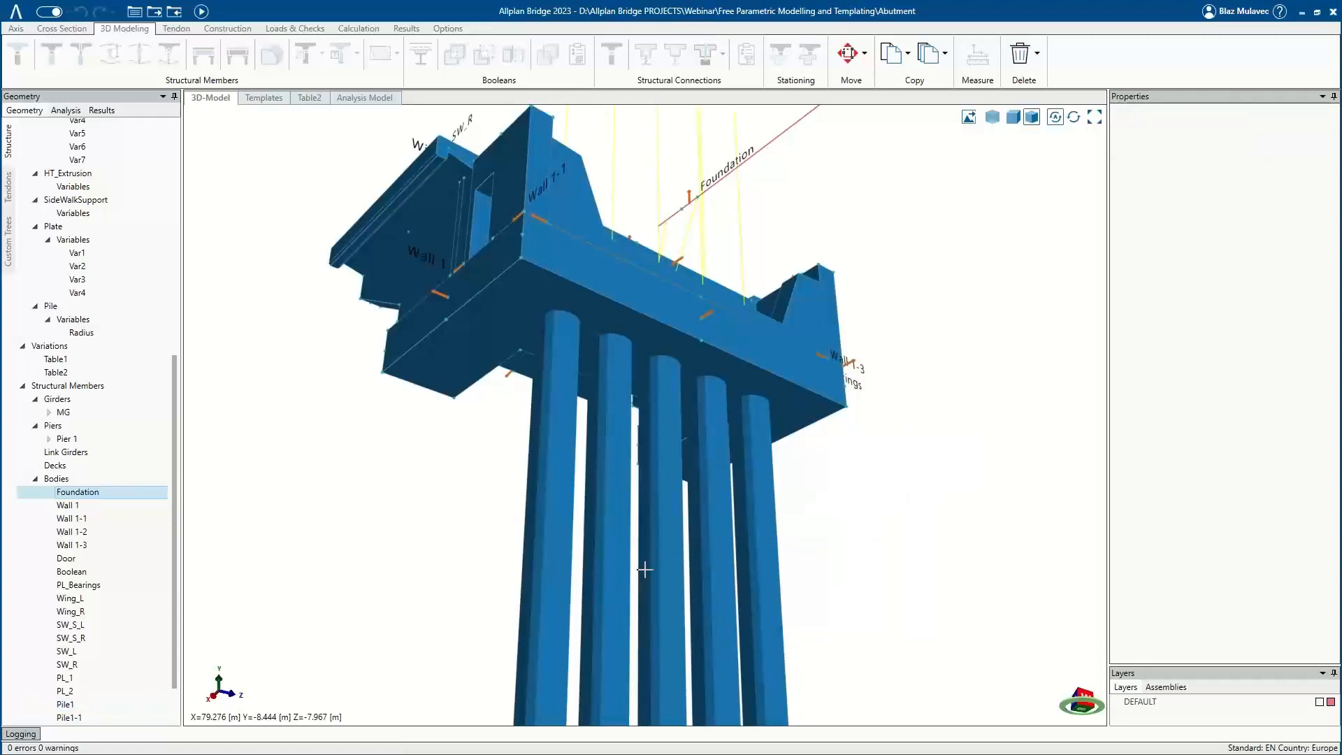
Delete the misplaced pile copy Pile1-3 standing outside the row at docking point P3-1.
{"action": "middle_click_drag", "start_coordinate": [661, 540], "coordinate": [821, 559]}
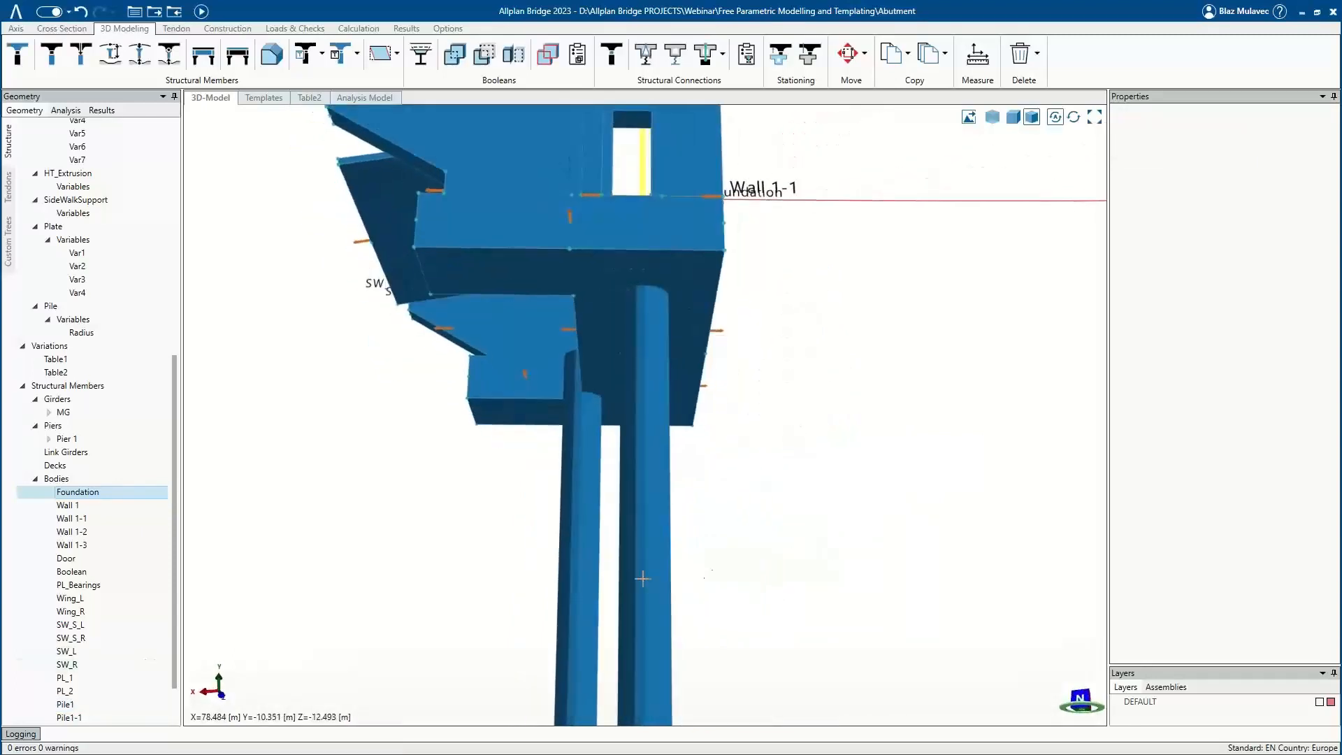
{"action": "left_click", "coordinate": [589, 560]}
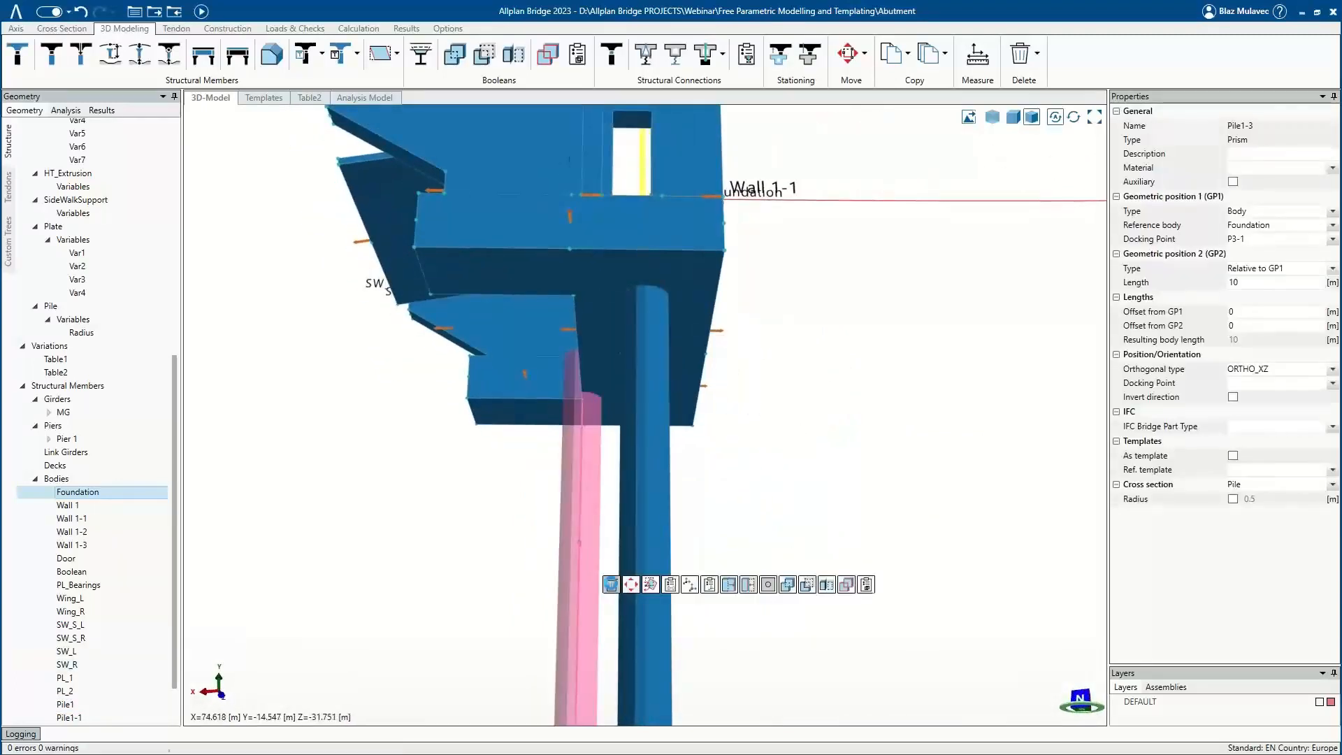
{"action": "key", "text": "Delete"}
{"action": "middle_click_drag", "start_coordinate": [611, 582], "coordinate": [486, 542]}
{"action": "key", "text": "Escape"}
Show all objects so the bridge superstructure is displayed together with the abutment.
{"action": "scroll", "coordinate": [483, 528], "scroll_direction": "down", "scroll_amount": 5}
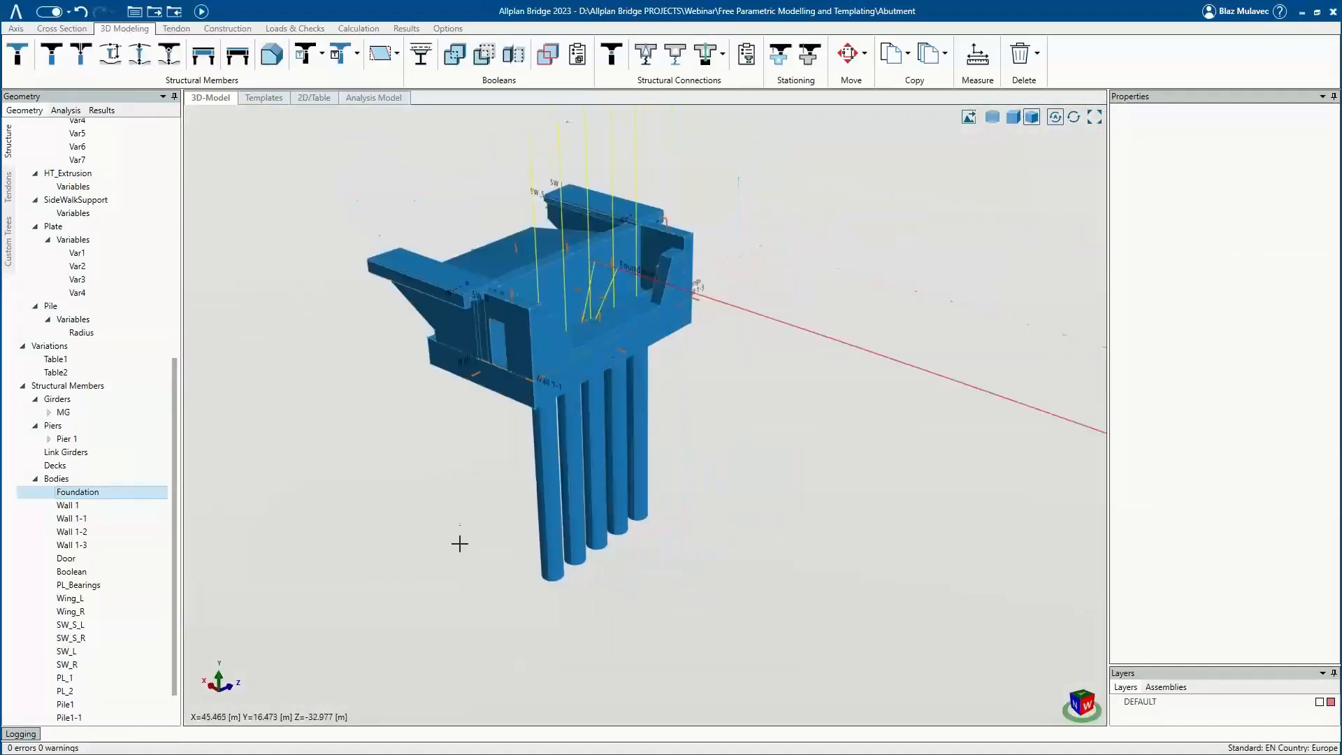
{"action": "right_click", "coordinate": [761, 462]}
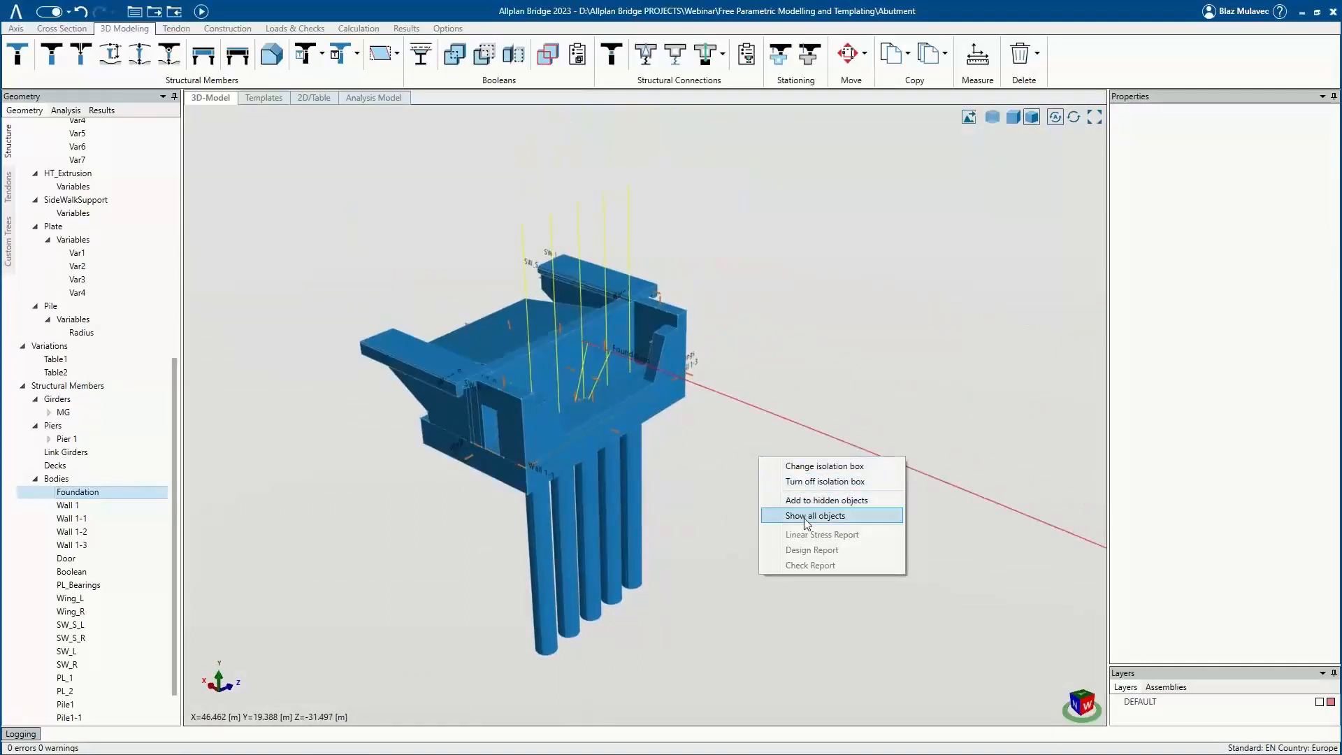
{"action": "left_click", "coordinate": [762, 515]}
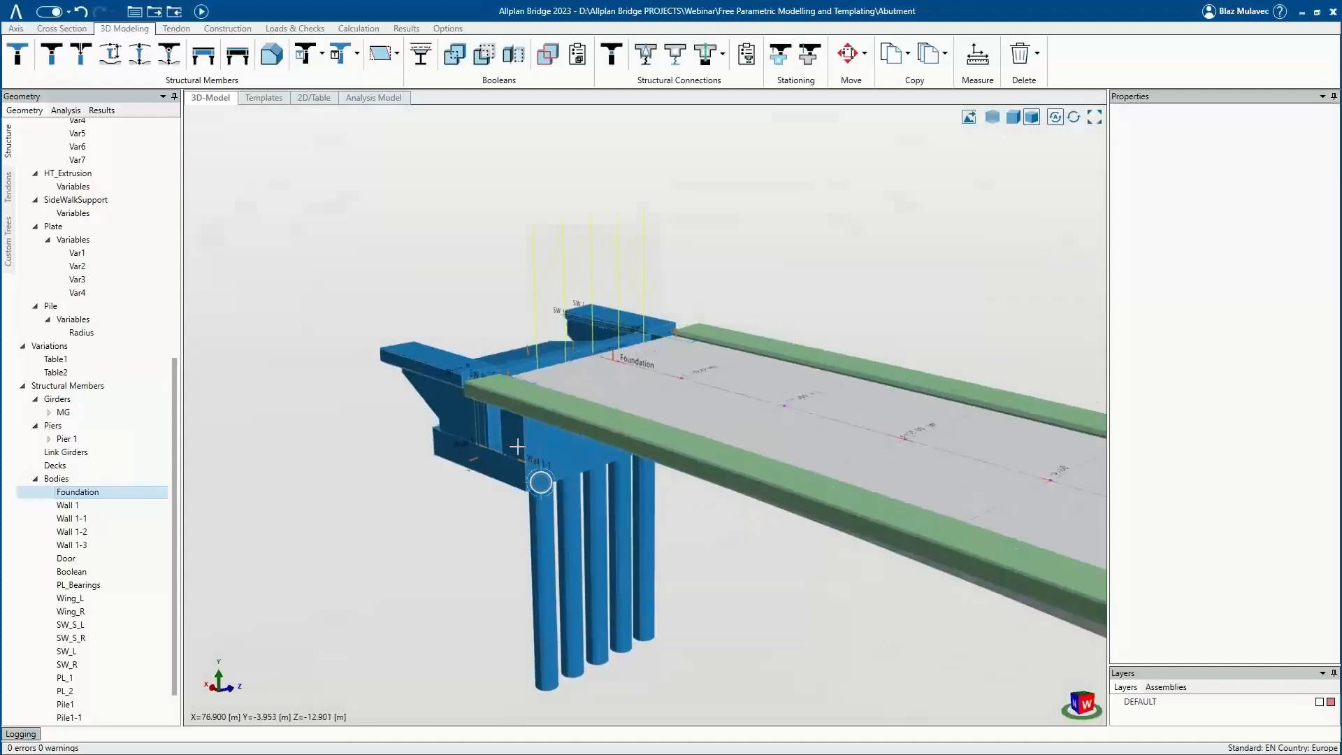
Move the Foundation's Var3 slider to 5.618 m, 0.7 m short of the bridge deck's outer edge near Wing_R.
{"action": "middle_click_drag", "start_coordinate": [541, 483], "coordinate": [1001, 455]}
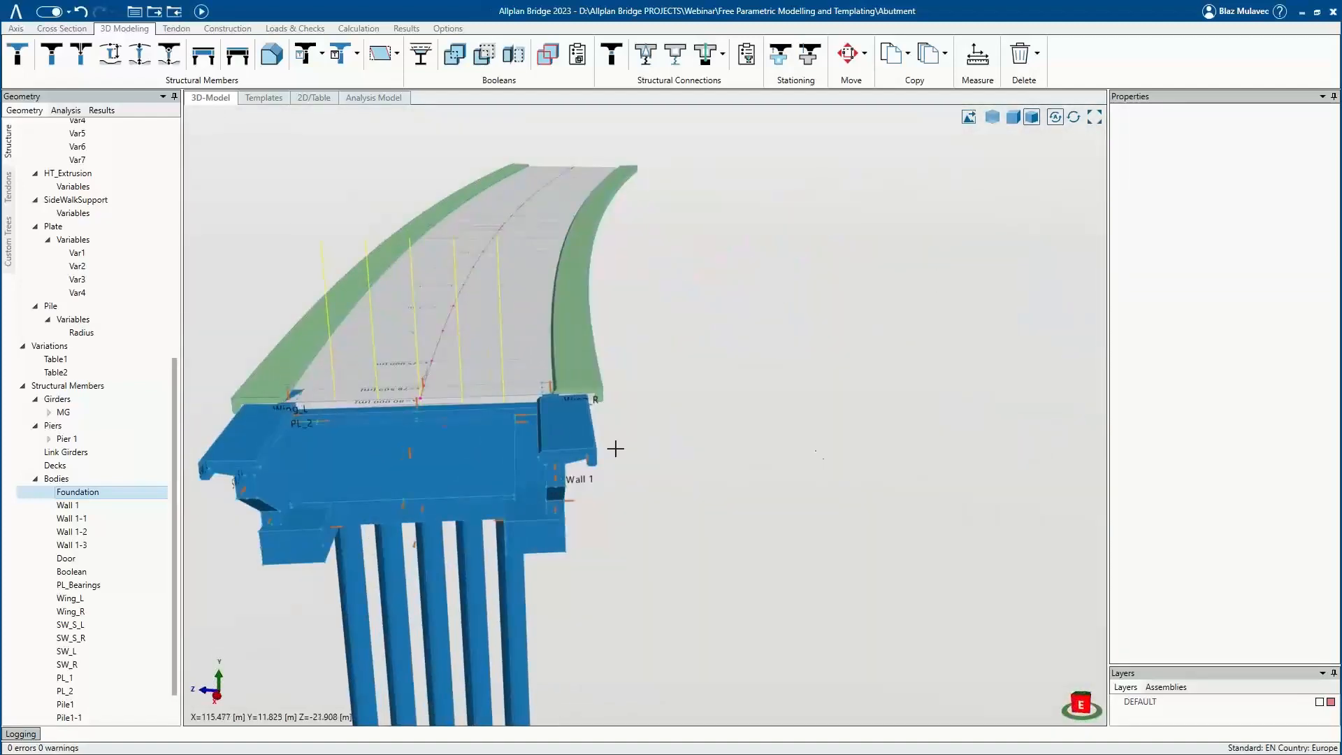
{"action": "middle_click_drag", "start_coordinate": [520, 422], "coordinate": [505, 461]}
{"action": "scroll", "coordinate": [702, 473], "scroll_direction": "up", "scroll_amount": 2}
{"action": "middle_click_drag", "start_coordinate": [702, 473], "coordinate": [718, 426]}
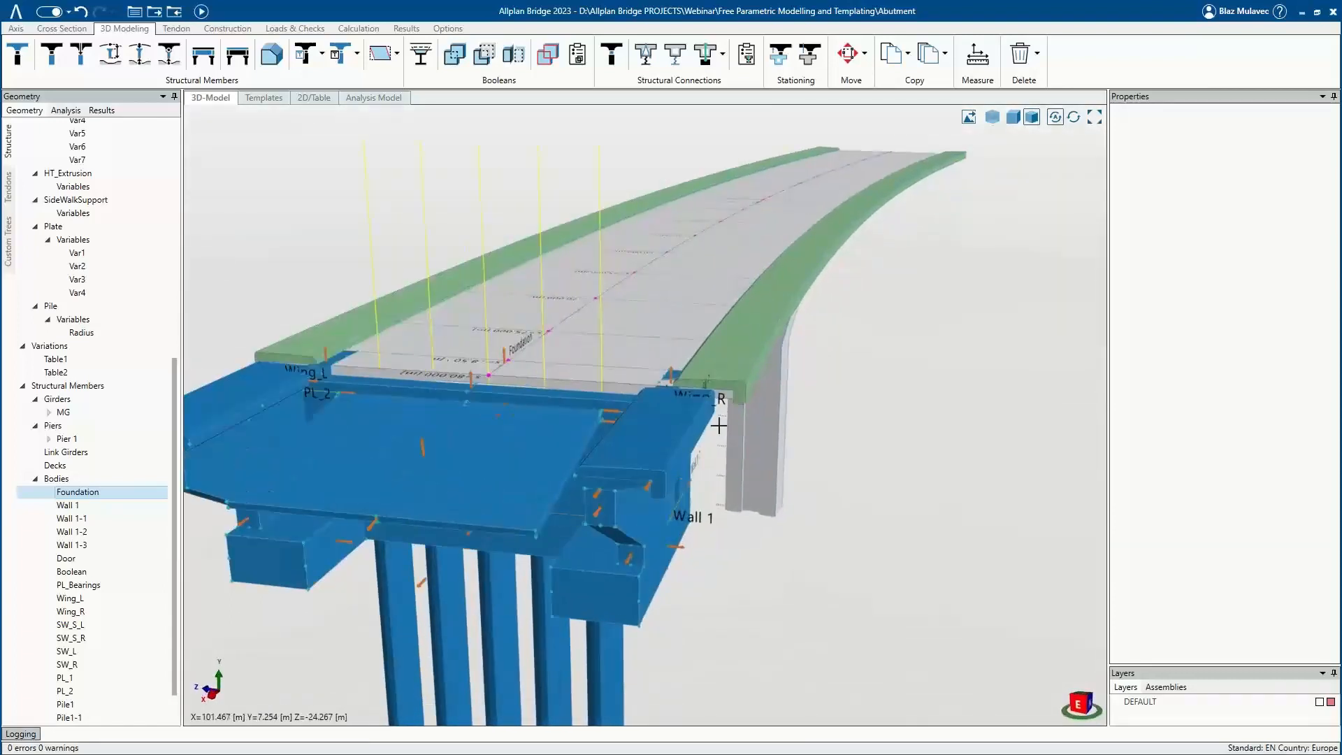
{"action": "middle_click_drag", "start_coordinate": [687, 549], "coordinate": [674, 497]}
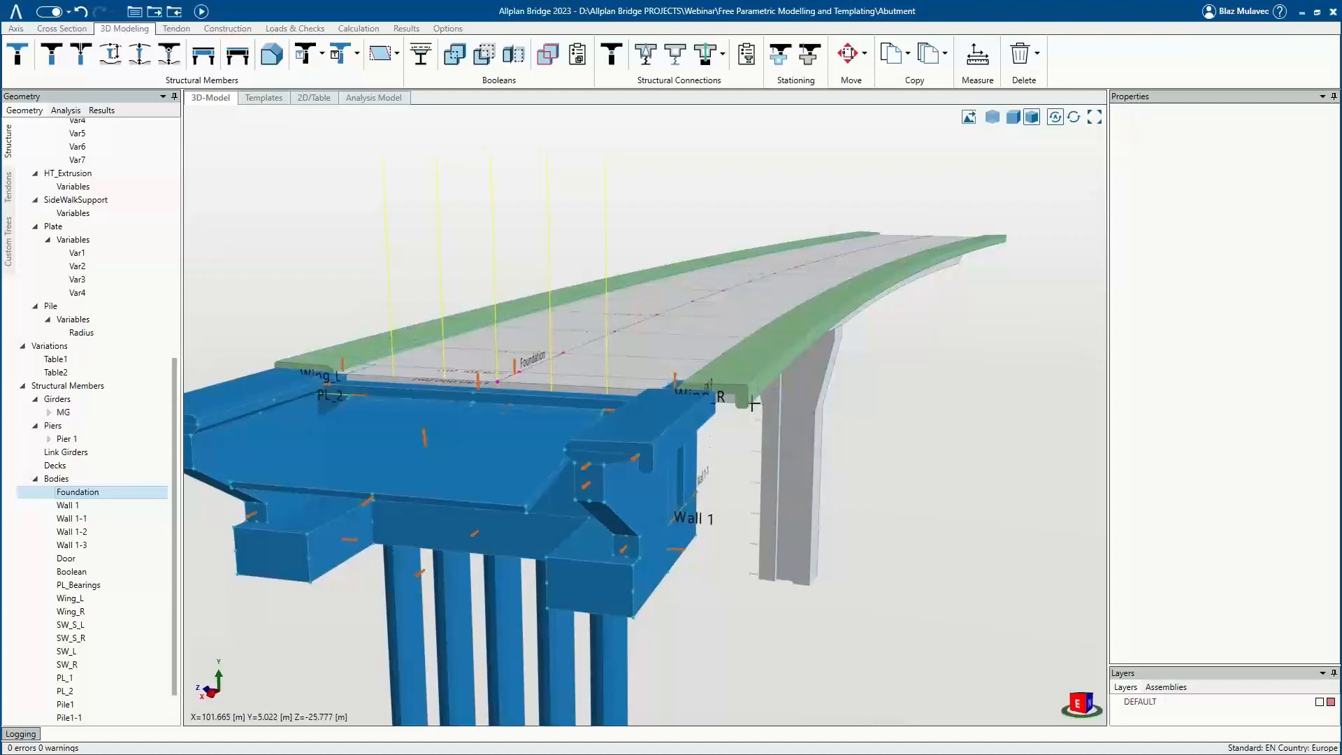
{"action": "middle_click_drag", "start_coordinate": [637, 420], "coordinate": [632, 420]}
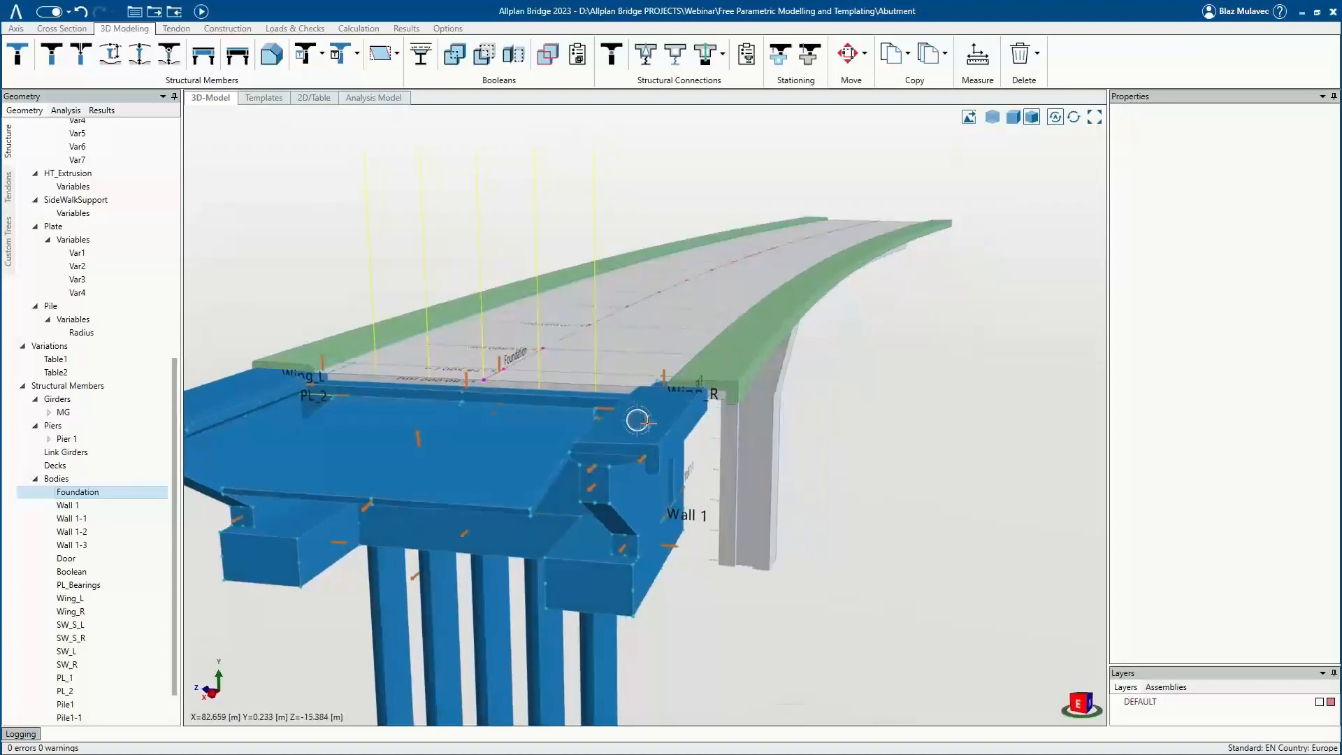
{"action": "left_click", "coordinate": [669, 545]}
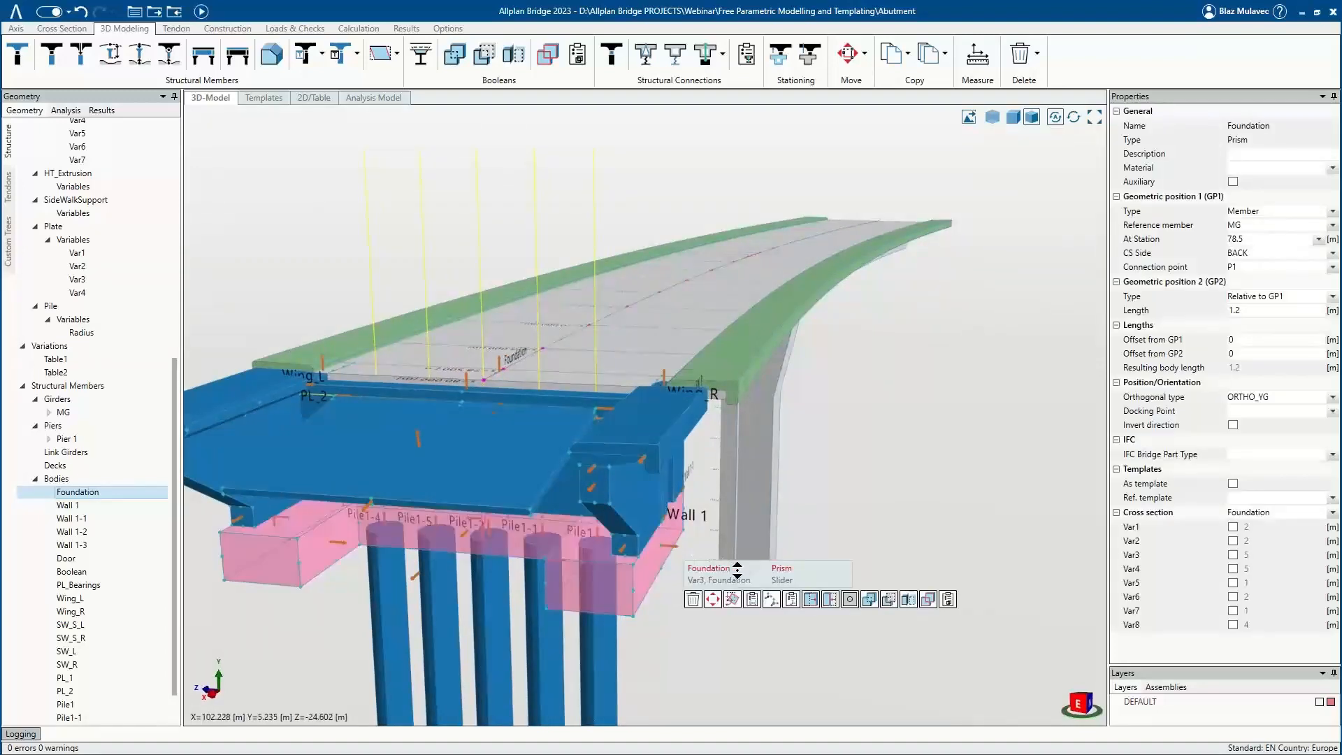
{"action": "left_click", "coordinate": [779, 577]}
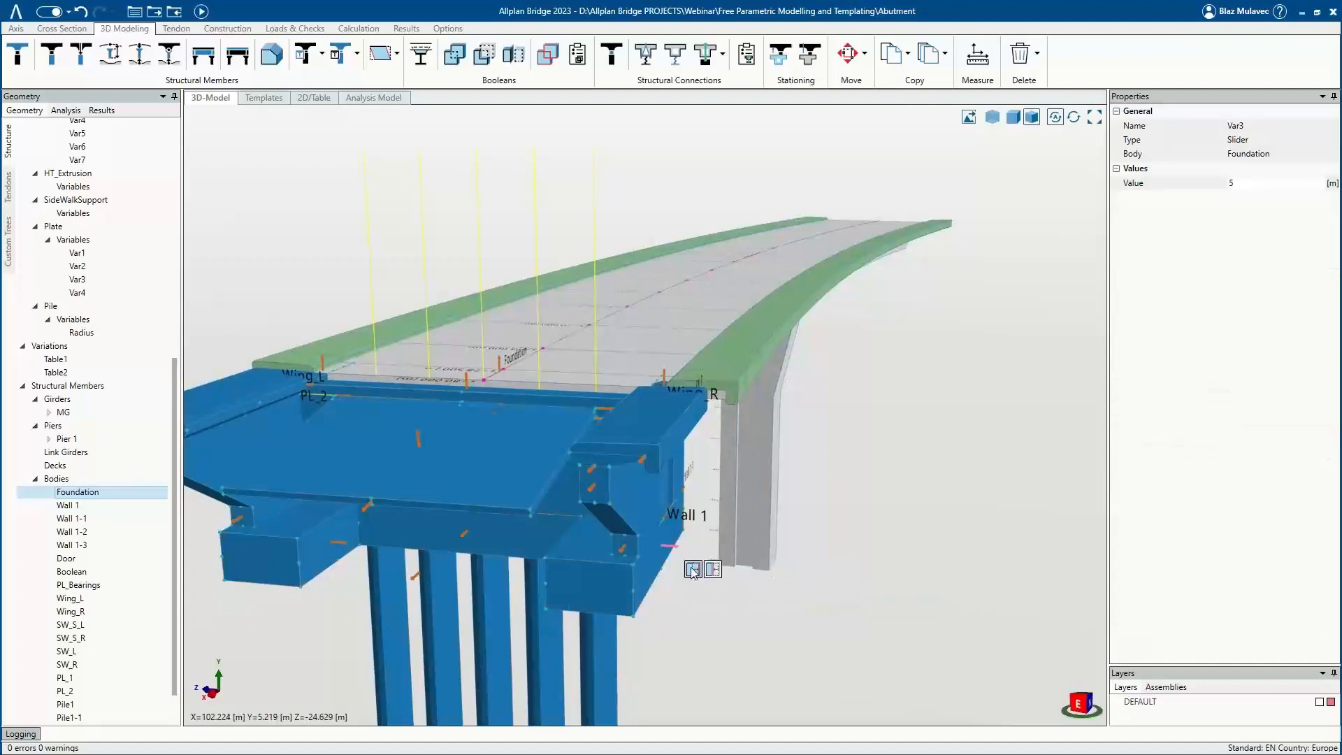
{"action": "left_click", "coordinate": [693, 570]}
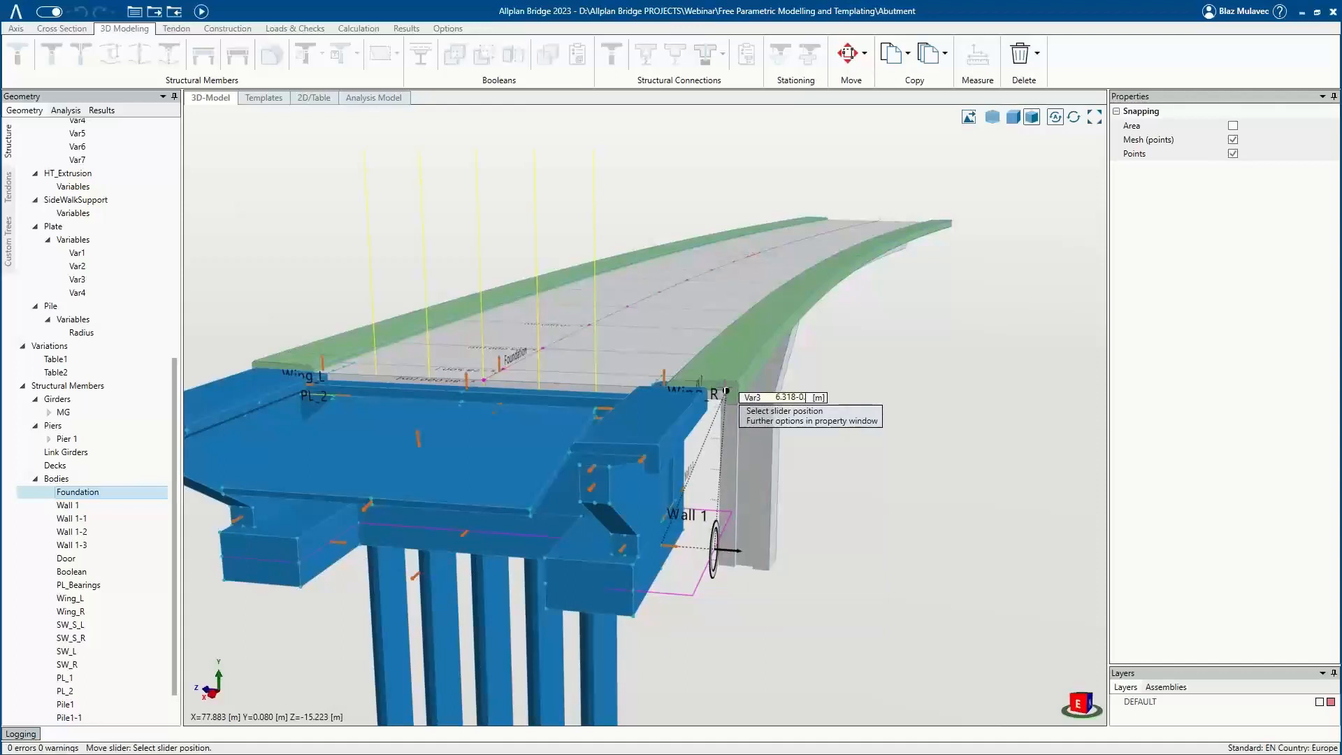
{"action": "key", "text": "Return"}
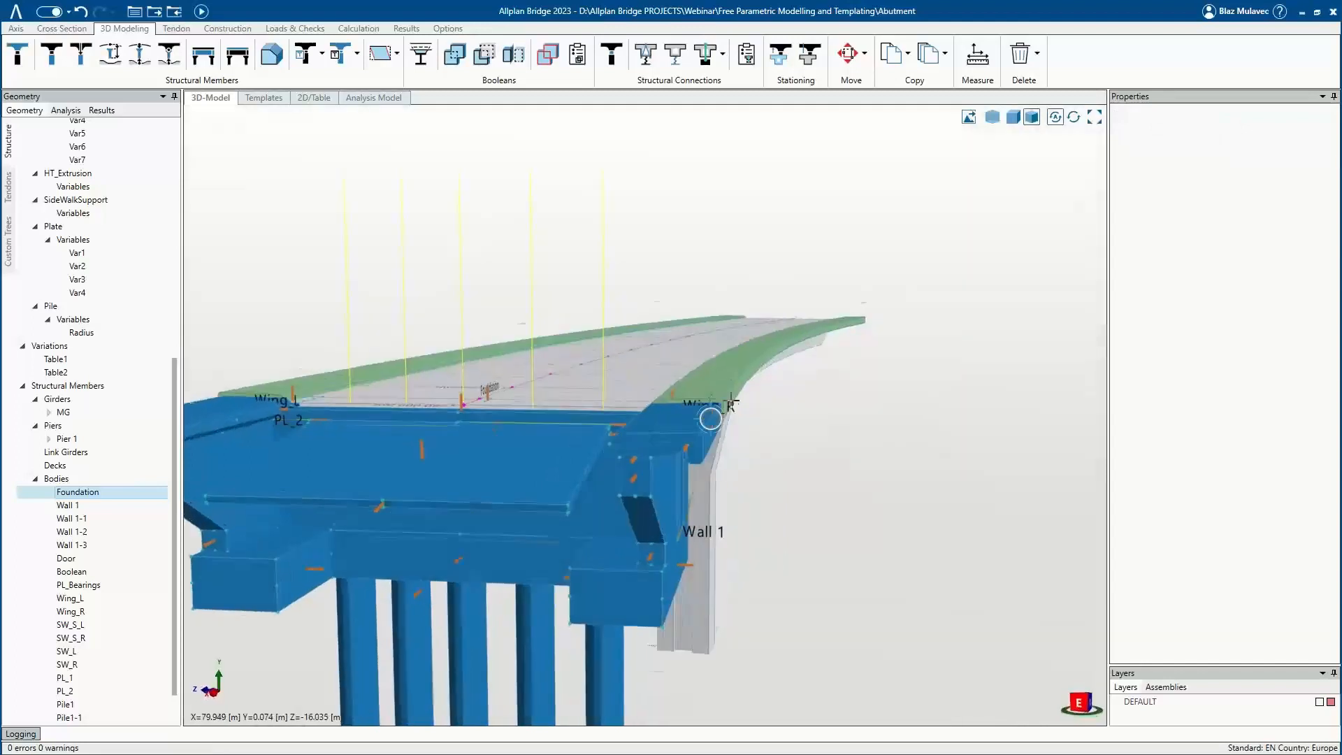
Move the Foundation's Var4 slider to 5.611 m on the Wing_L side, just short of the deck's outer edge.
{"action": "mouse_move", "coordinate": [731, 403]}
{"action": "middle_mouse_down"}
{"action": "mouse_move", "coordinate": [743, 396]}
{"action": "mouse_move", "coordinate": [746, 413]}
{"action": "mouse_move", "coordinate": [573, 434]}
{"action": "mouse_move", "coordinate": [604, 430]}
{"action": "middle_mouse_up"}
{"action": "middle_click_drag", "start_coordinate": [410, 454], "coordinate": [462, 553]}
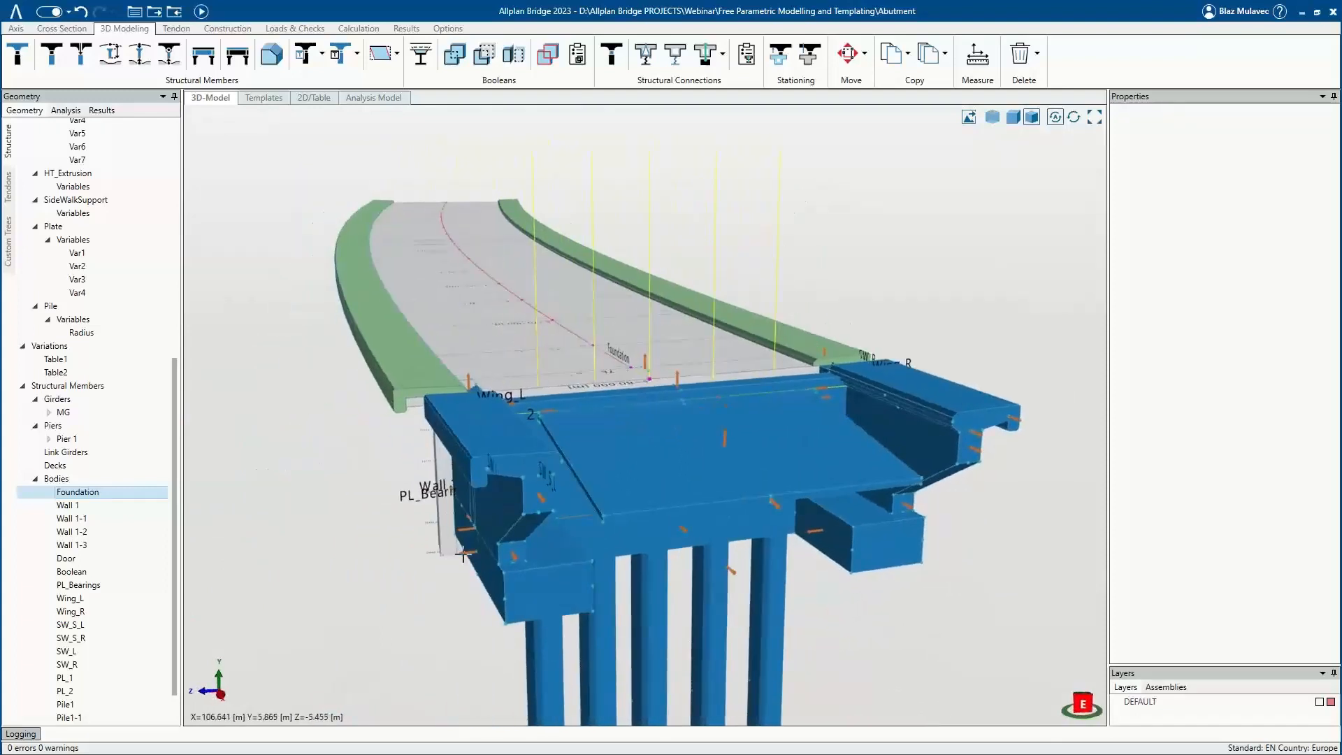
{"action": "left_click", "coordinate": [467, 552]}
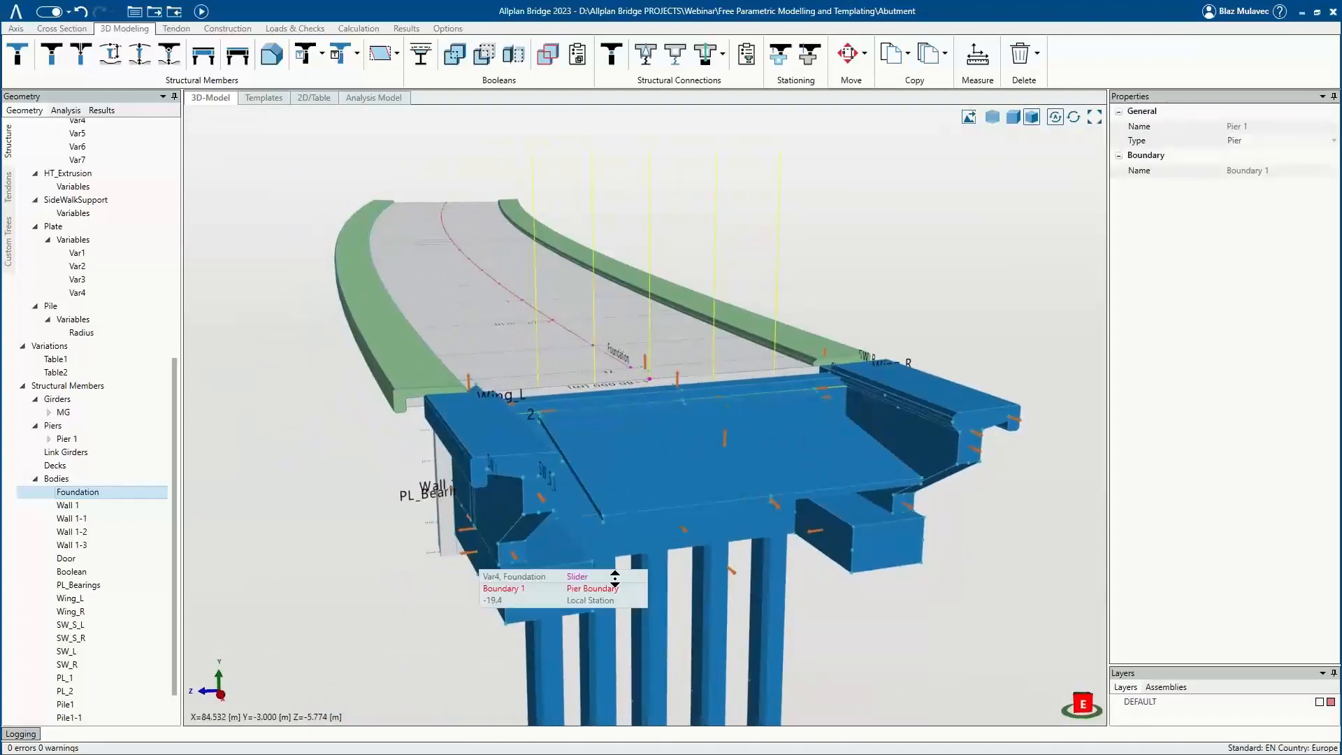
{"action": "left_click", "coordinate": [572, 577]}
{"action": "left_click", "coordinate": [487, 579]}
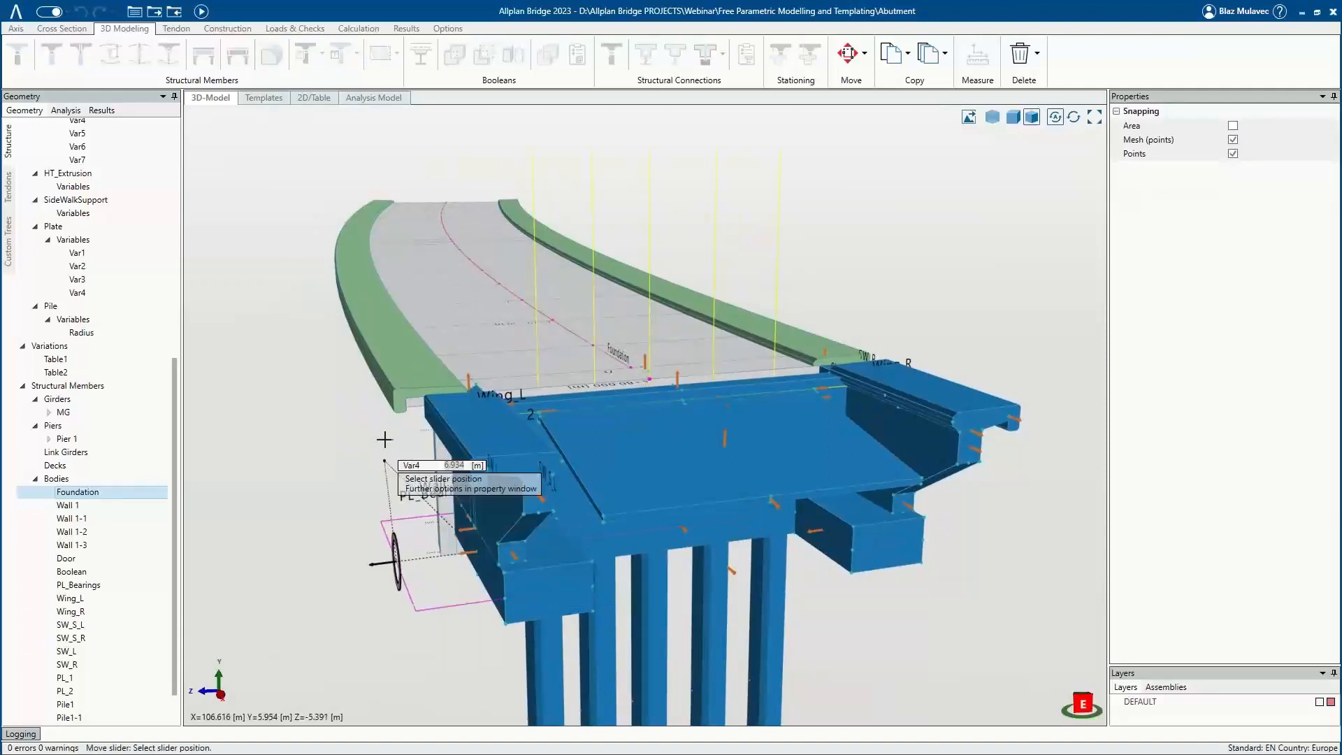
{"action": "left_click", "coordinate": [405, 399]}
Examine from several sides how the widened abutment, its wings and walls fit against the bridge deck.
{"action": "middle_click_drag", "start_coordinate": [436, 440], "coordinate": [386, 416]}
{"action": "middle_click_drag", "start_coordinate": [378, 492], "coordinate": [393, 515]}
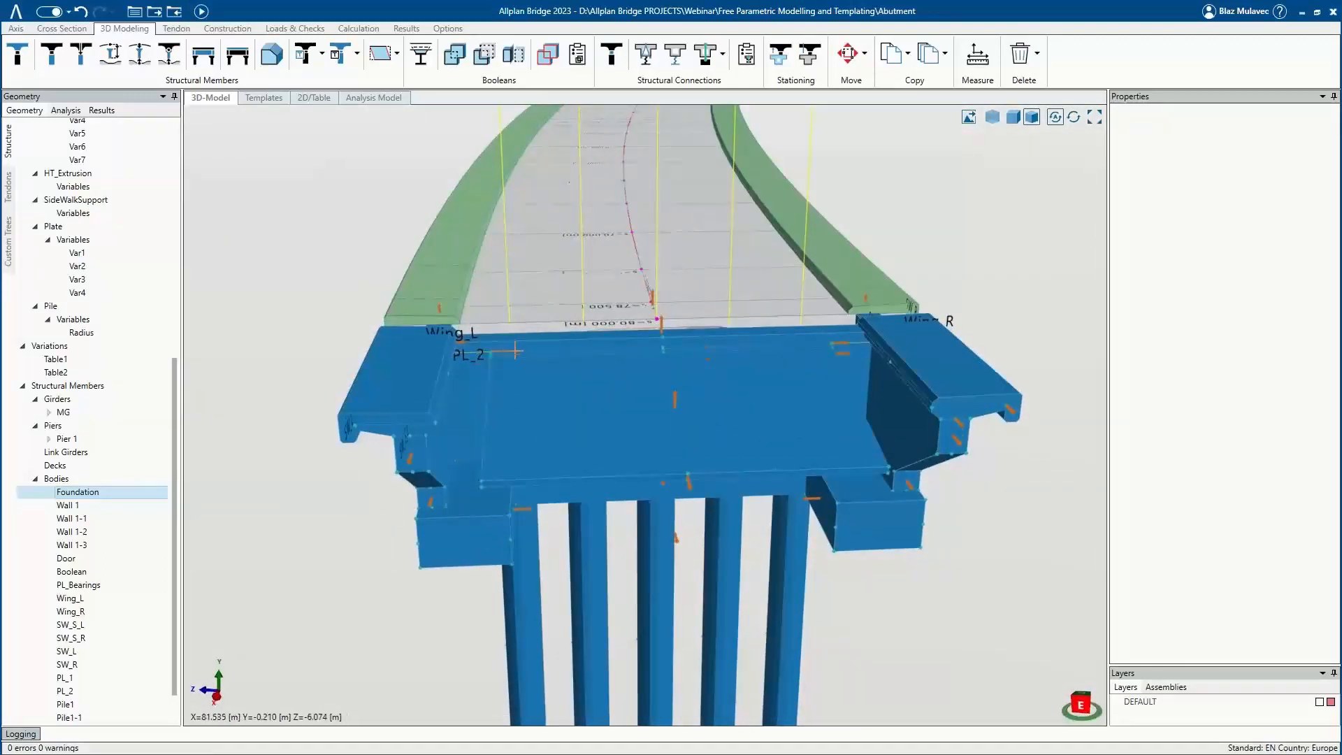
{"action": "middle_click_drag", "start_coordinate": [563, 421], "coordinate": [509, 409]}
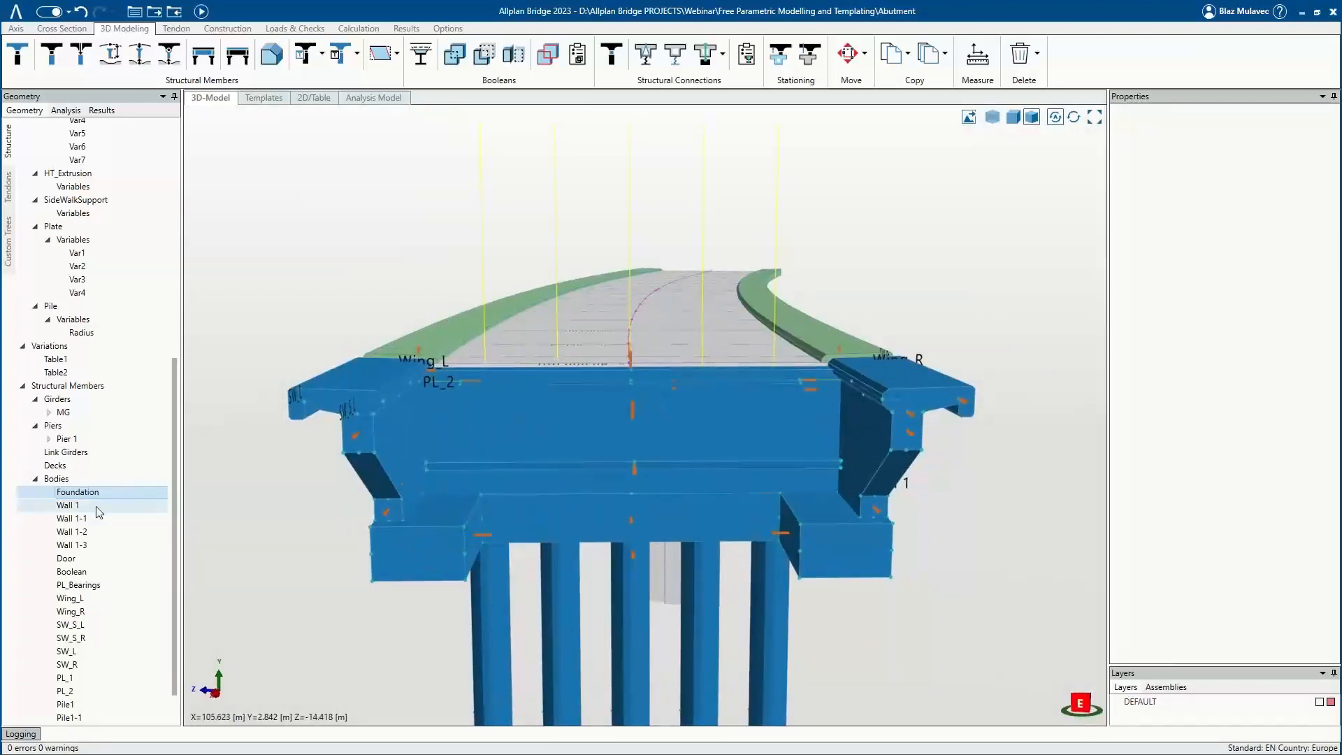
{"action": "middle_click_drag", "start_coordinate": [477, 458], "coordinate": [490, 389]}
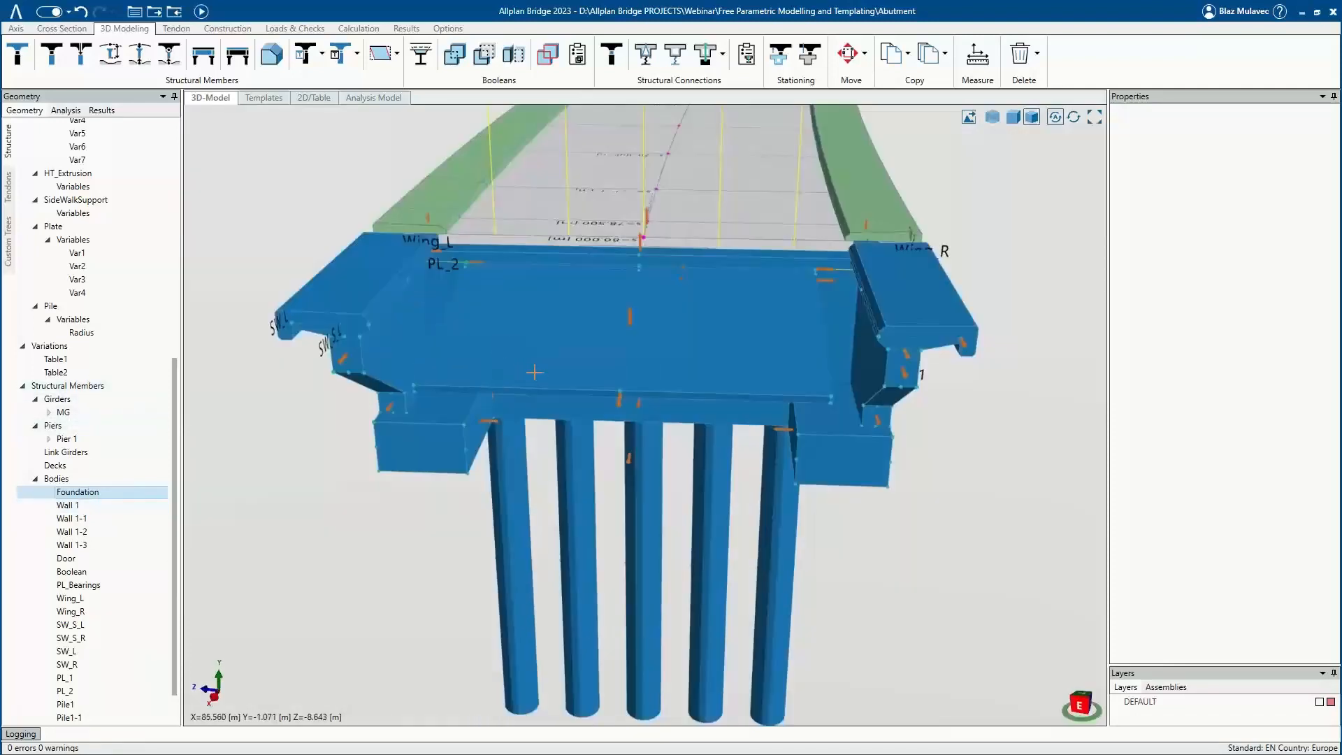
{"action": "middle_click_drag", "start_coordinate": [606, 394], "coordinate": [533, 430]}
{"action": "middle_click_drag", "start_coordinate": [671, 302], "coordinate": [698, 262]}
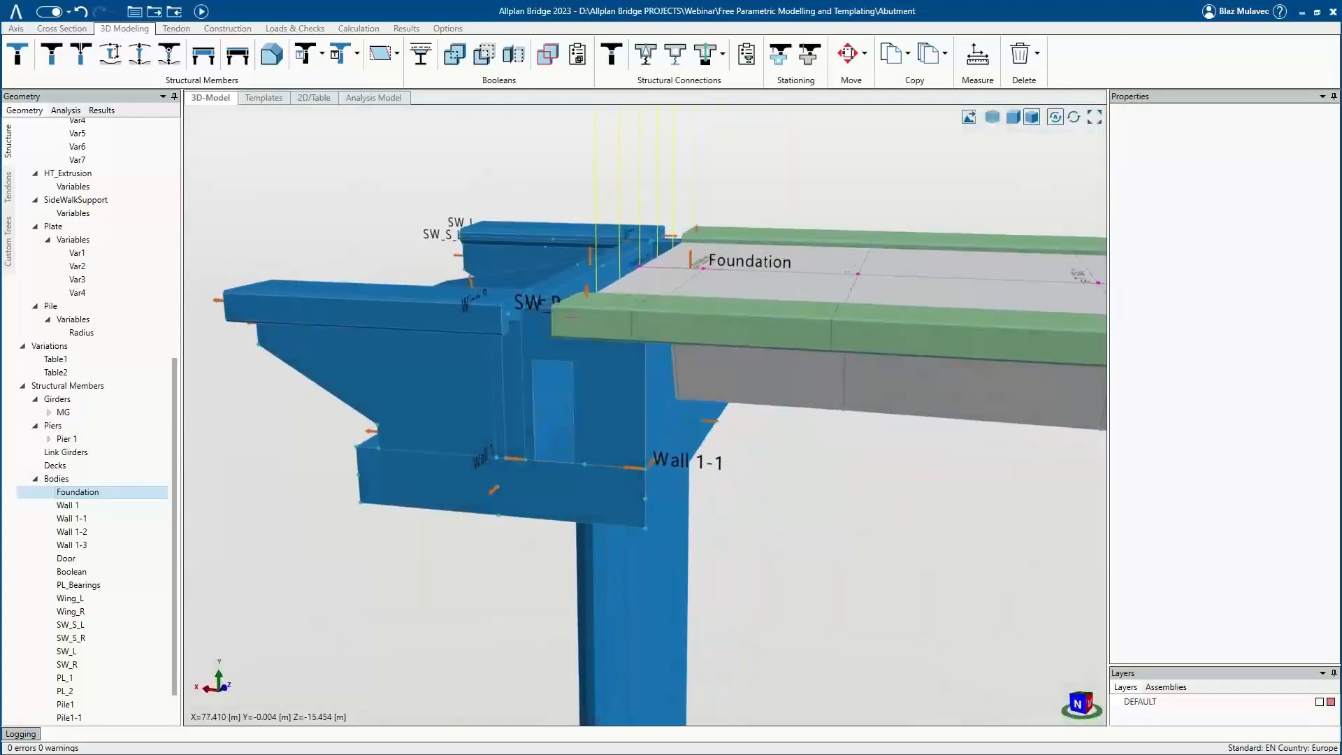
{"action": "middle_click_drag", "start_coordinate": [636, 358], "coordinate": [729, 459]}
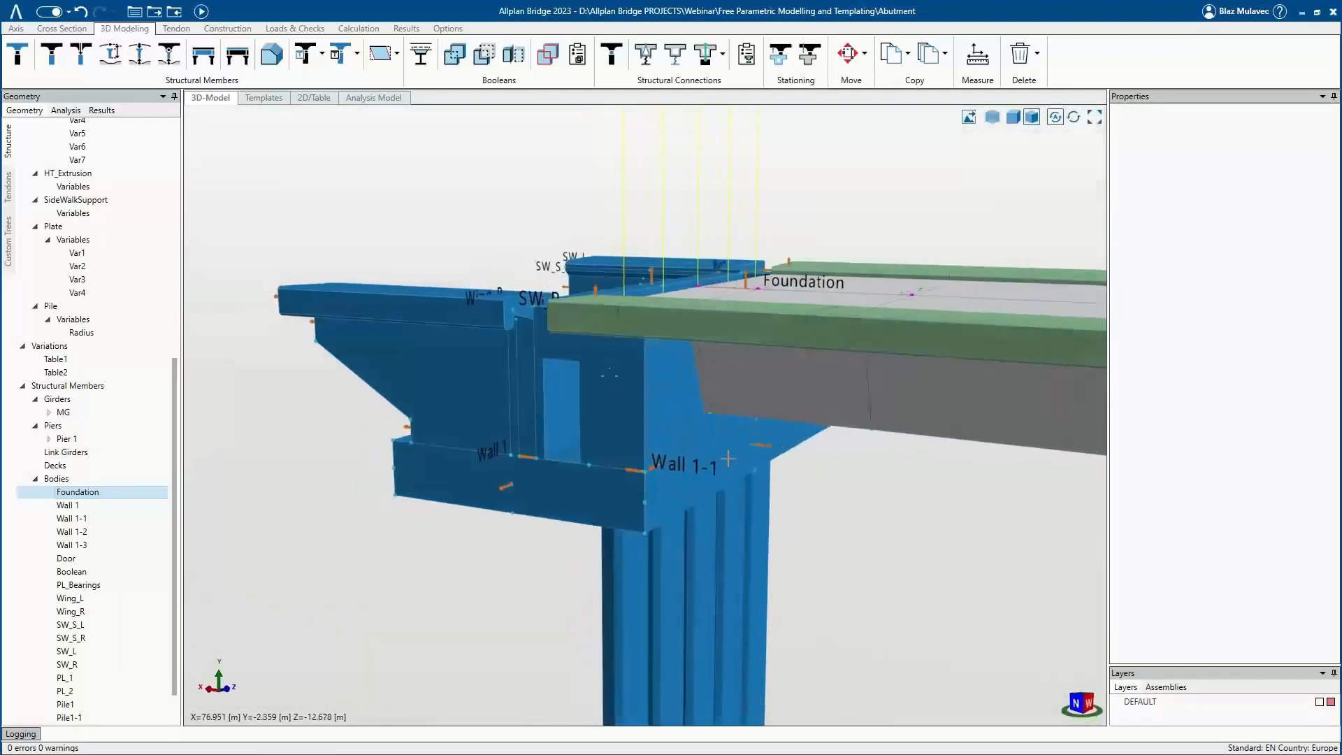
Add the bridge superstructure to the hidden objects so only the abutment is displayed.
{"action": "right_click", "coordinate": [849, 511]}
{"action": "left_click", "coordinate": [896, 550]}
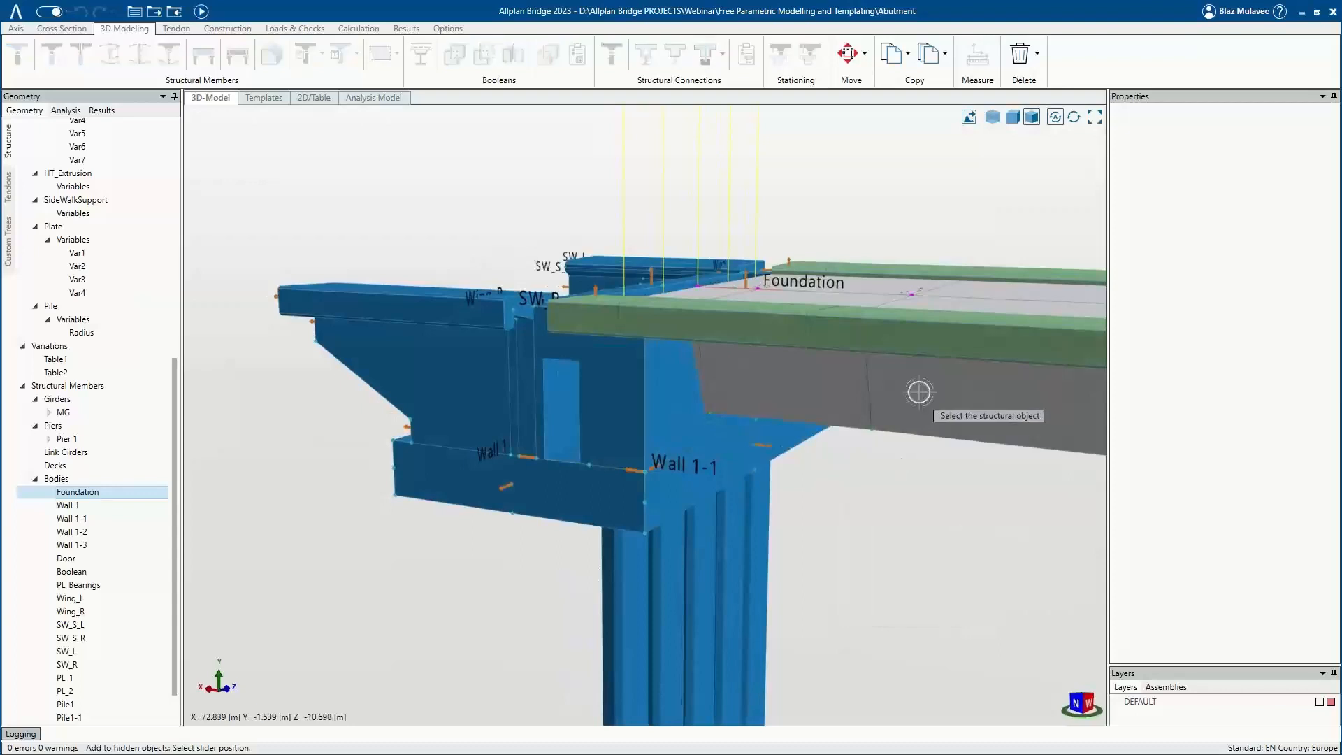
{"action": "left_click", "coordinate": [919, 392]}
{"action": "middle_click_drag", "start_coordinate": [720, 380], "coordinate": [523, 452]}
{"action": "scroll", "coordinate": [523, 452], "scroll_direction": "up", "scroll_amount": 2}
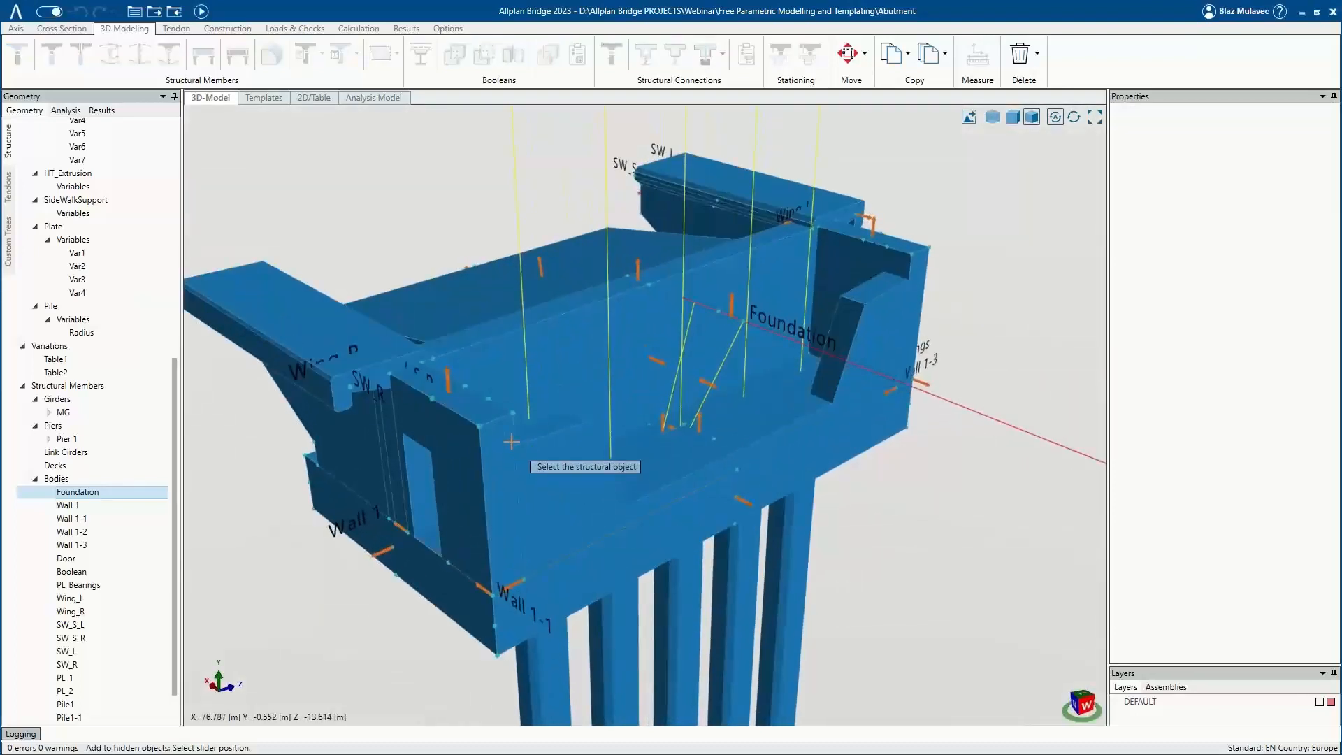
{"action": "key", "text": "Escape"}
Move the Var1 slider of Wall 1-1 down to the lower snap point beside the wall's inner face.
{"action": "left_click", "coordinate": [465, 397]}
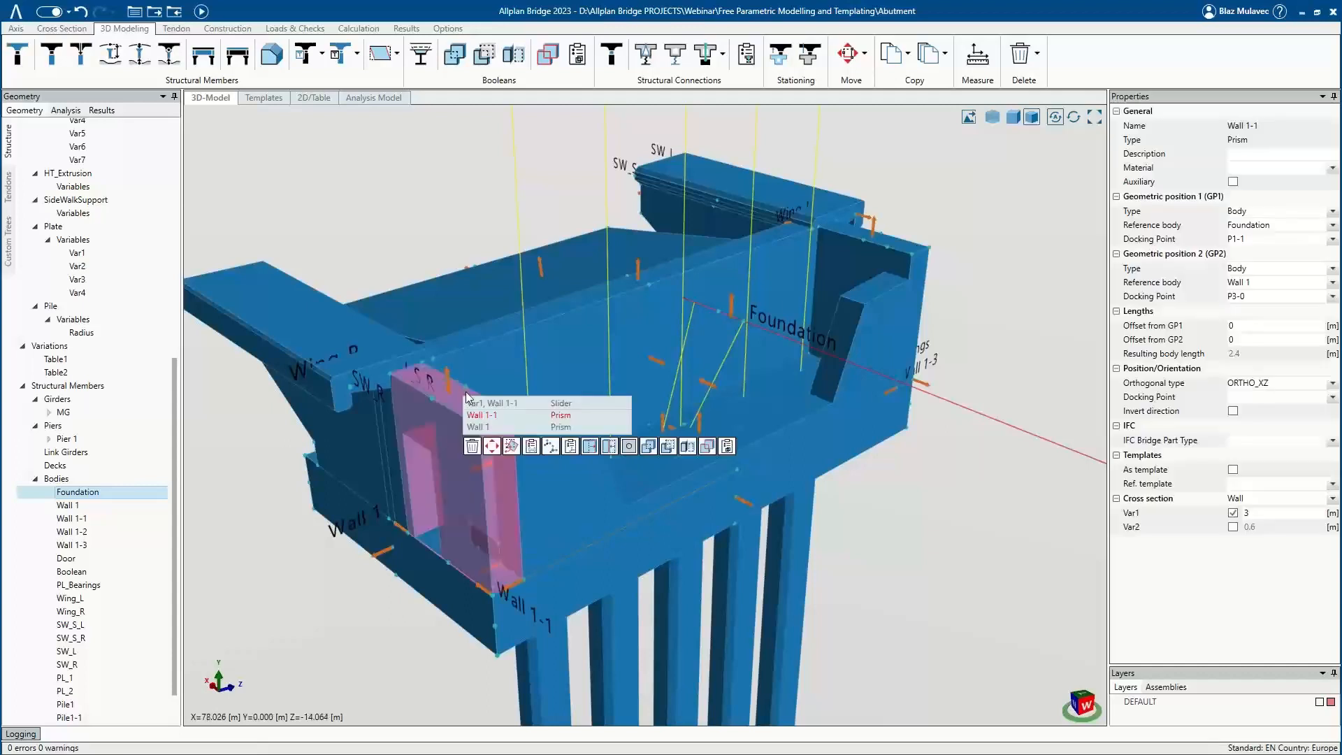
{"action": "left_click", "coordinate": [579, 403]}
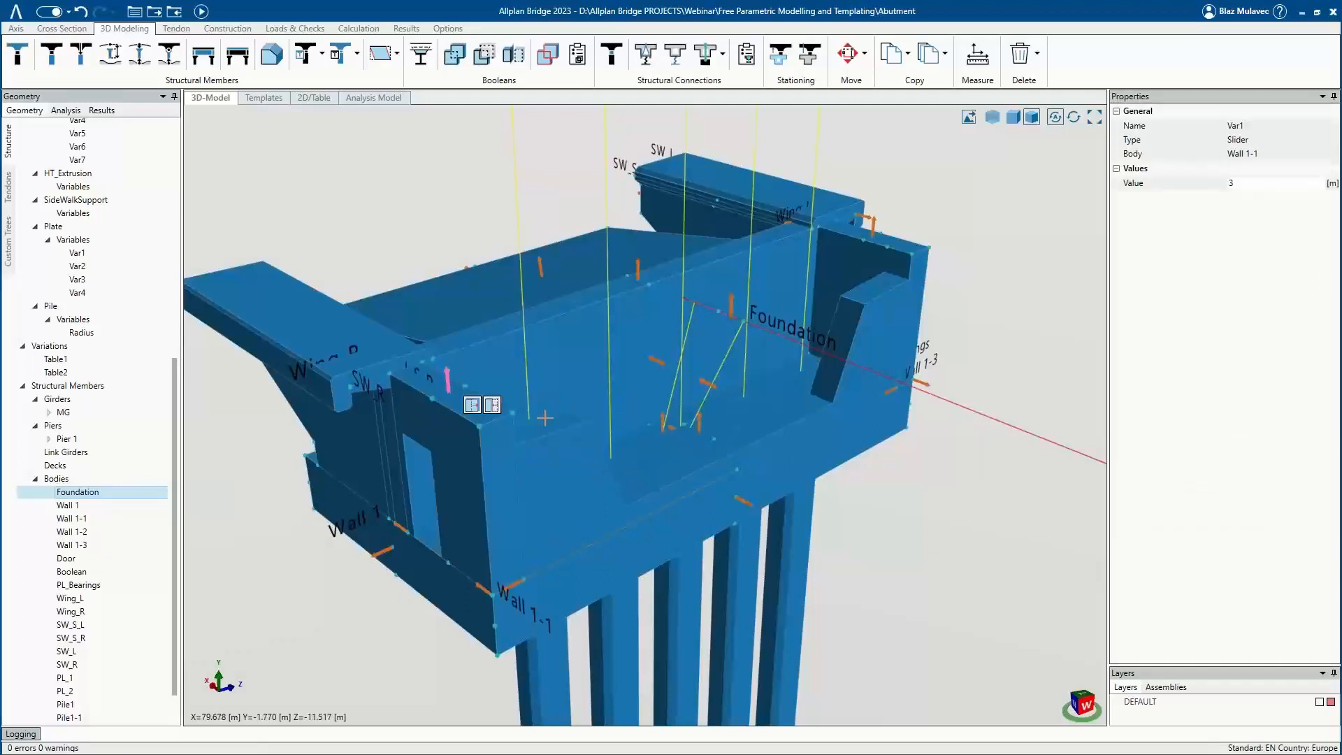
{"action": "left_click", "coordinate": [474, 407]}
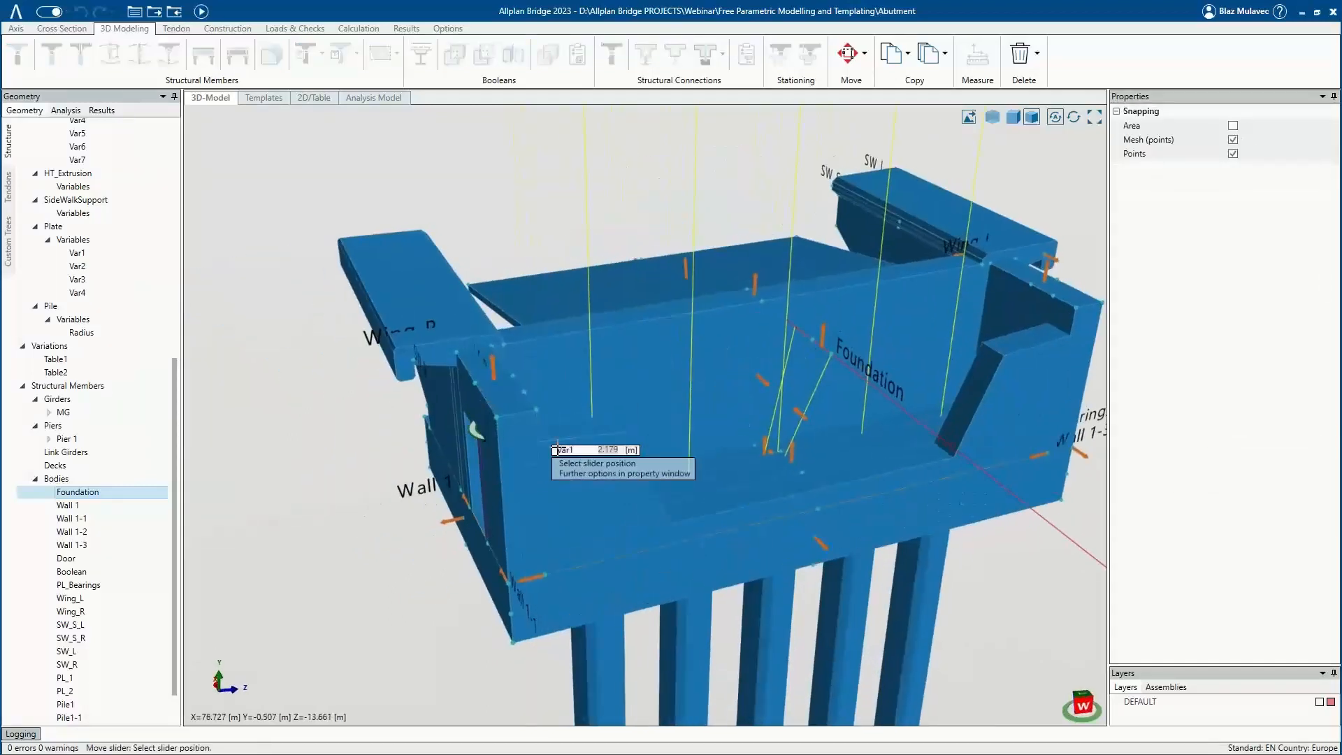
{"action": "left_click", "coordinate": [539, 450]}
Move the Var1 slider of Wall 1-2 down to the snap point at about 2.45 m.
{"action": "middle_click_drag", "start_coordinate": [607, 464], "coordinate": [506, 462]}
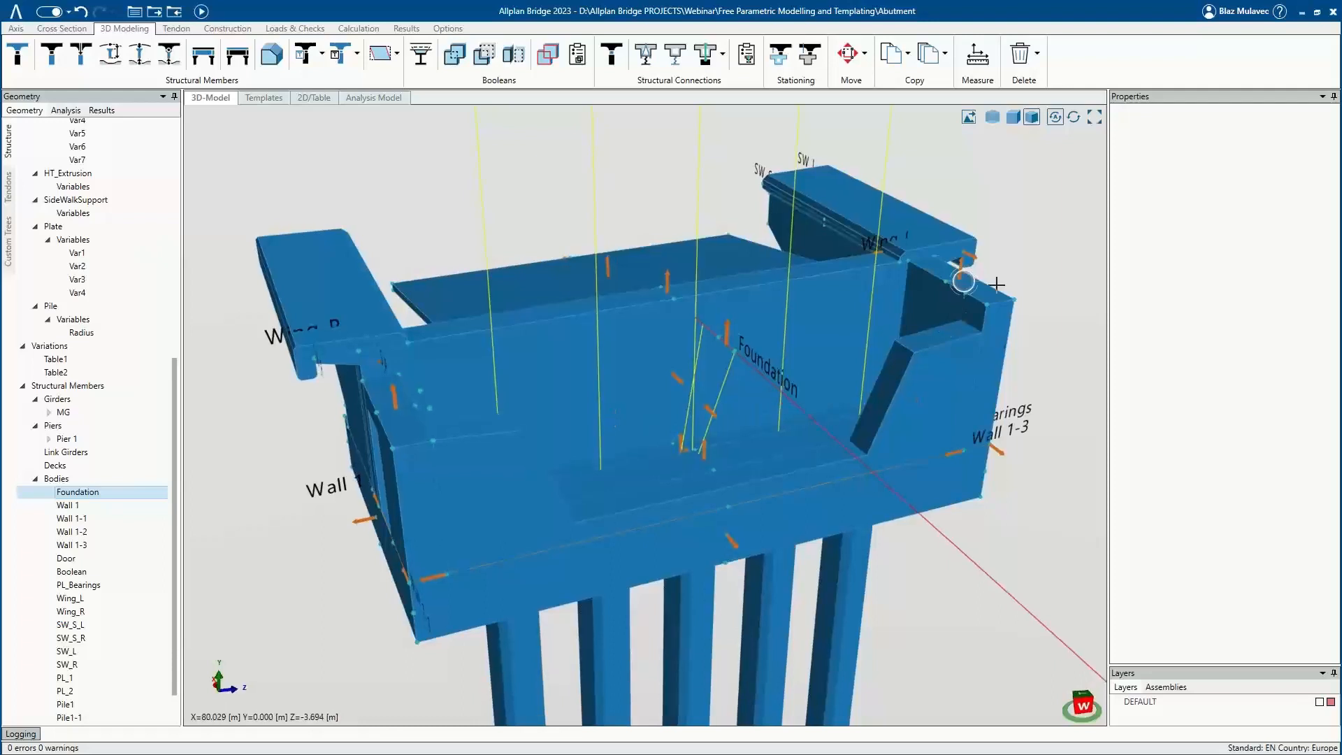
{"action": "left_click", "coordinate": [961, 264]}
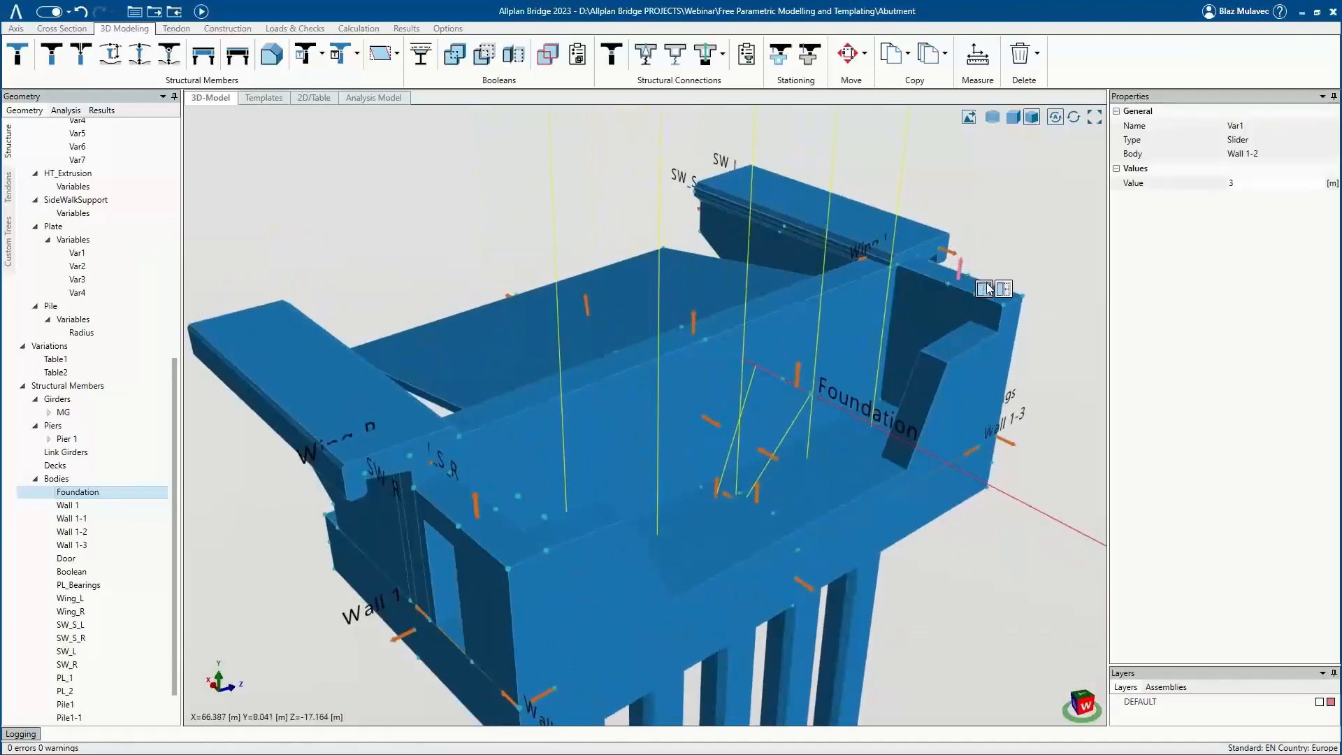
{"action": "left_click", "coordinate": [985, 289]}
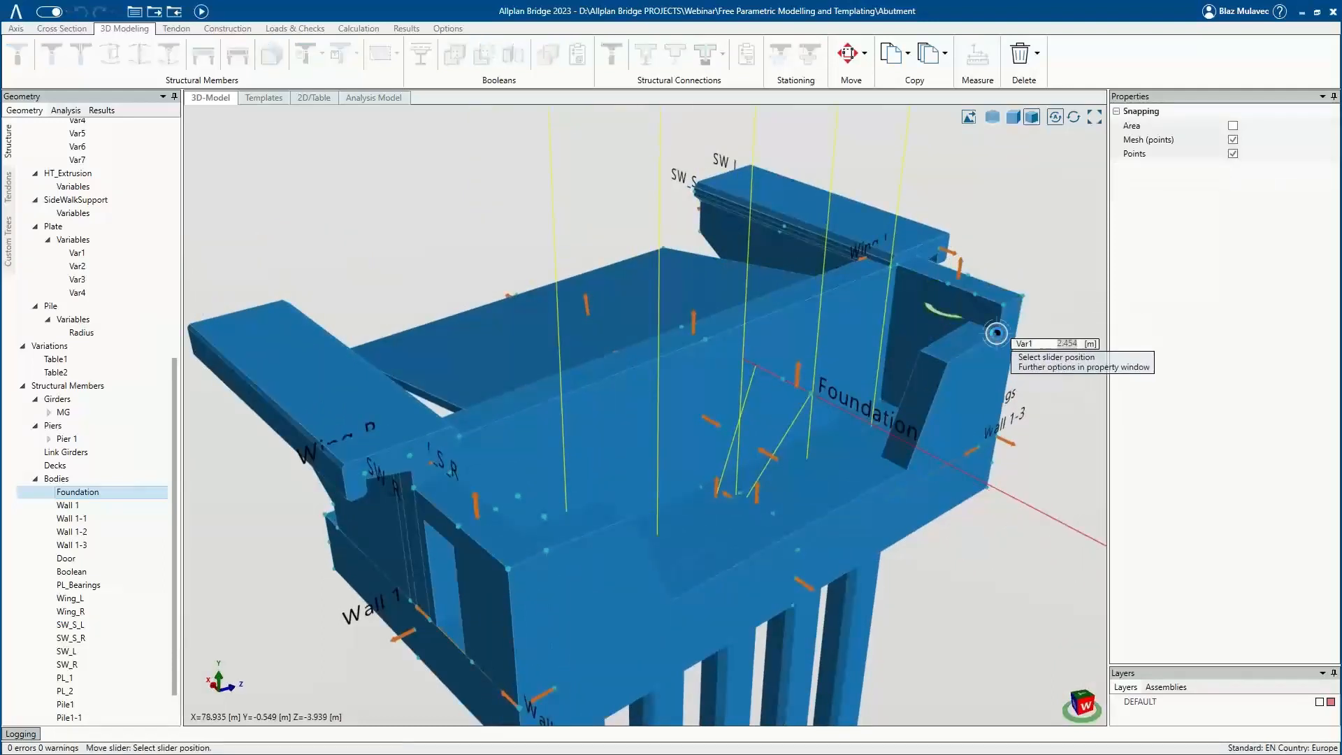
{"action": "left_click", "coordinate": [997, 333]}
Show all objects again to display the bridge superstructure with the adjusted abutment.
{"action": "scroll", "coordinate": [786, 354], "scroll_direction": "down", "scroll_amount": 5}
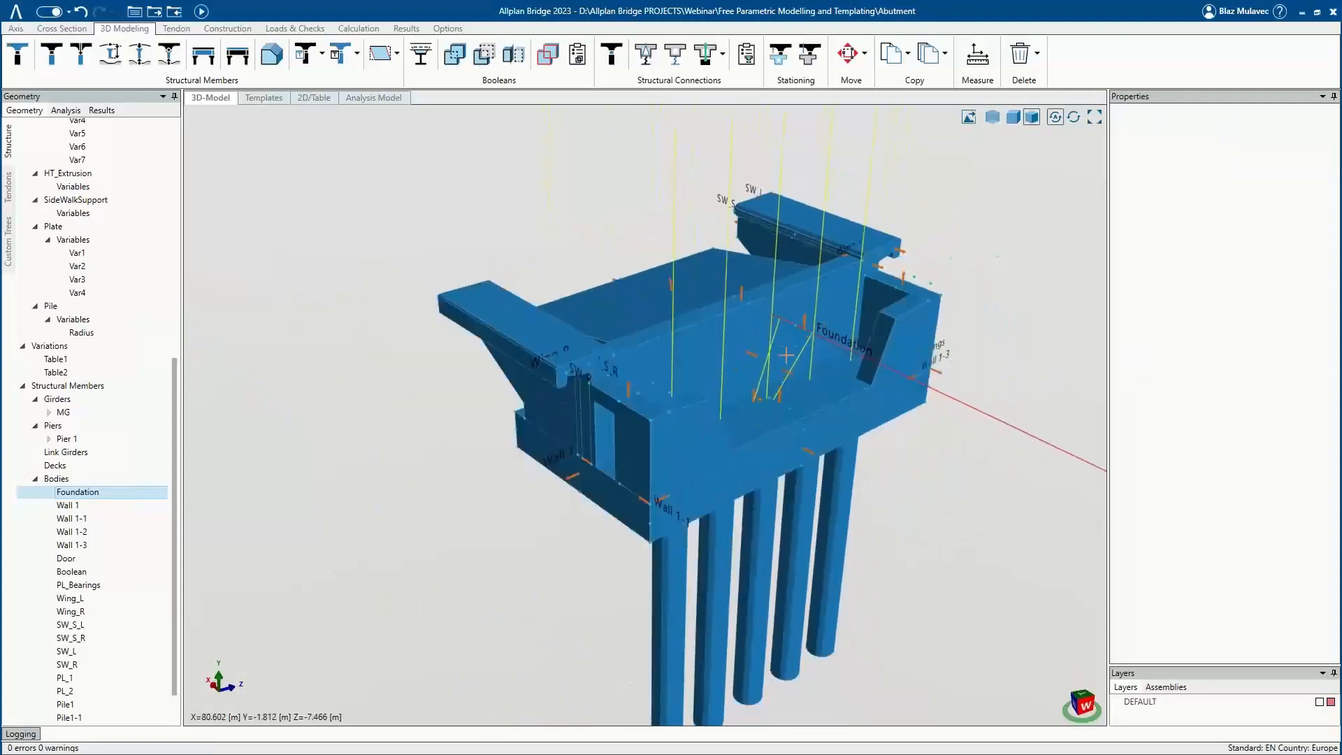
{"action": "scroll", "coordinate": [786, 355], "scroll_direction": "down", "scroll_amount": 3}
{"action": "right_click", "coordinate": [440, 491]}
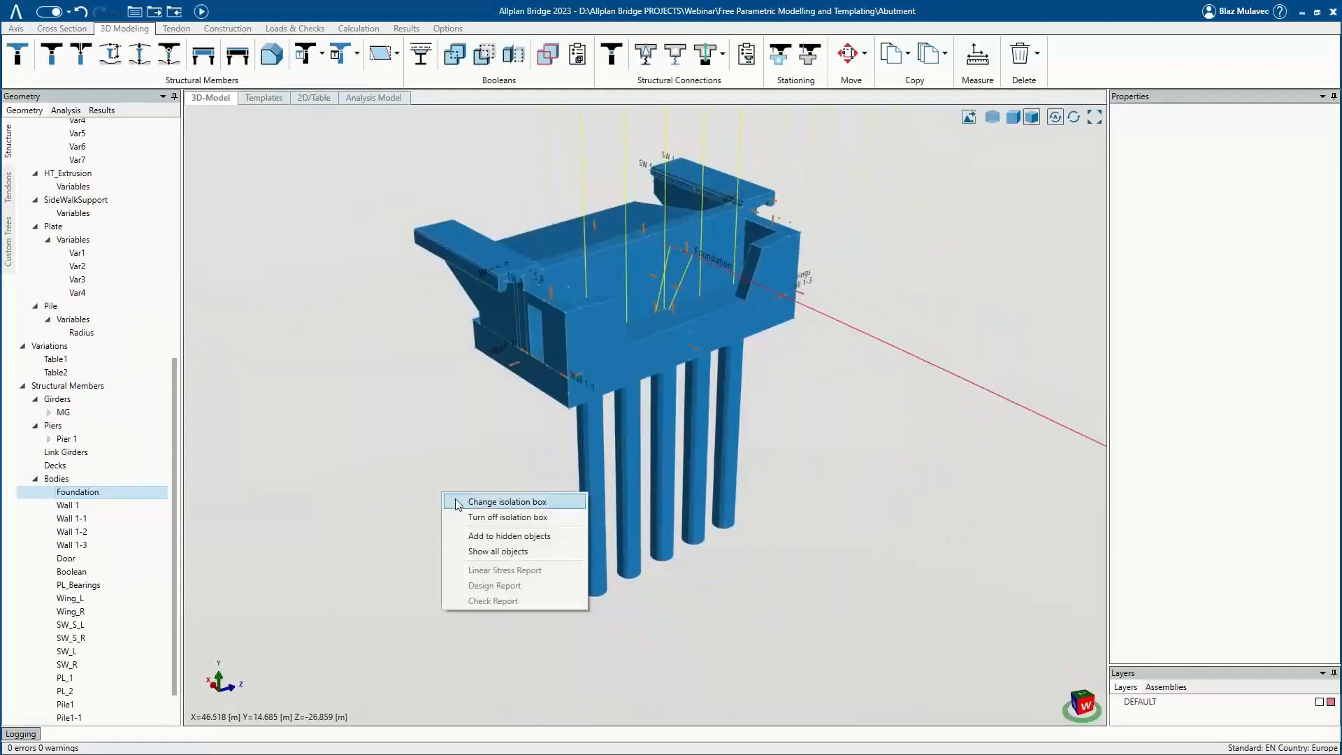
{"action": "left_click", "coordinate": [496, 546]}
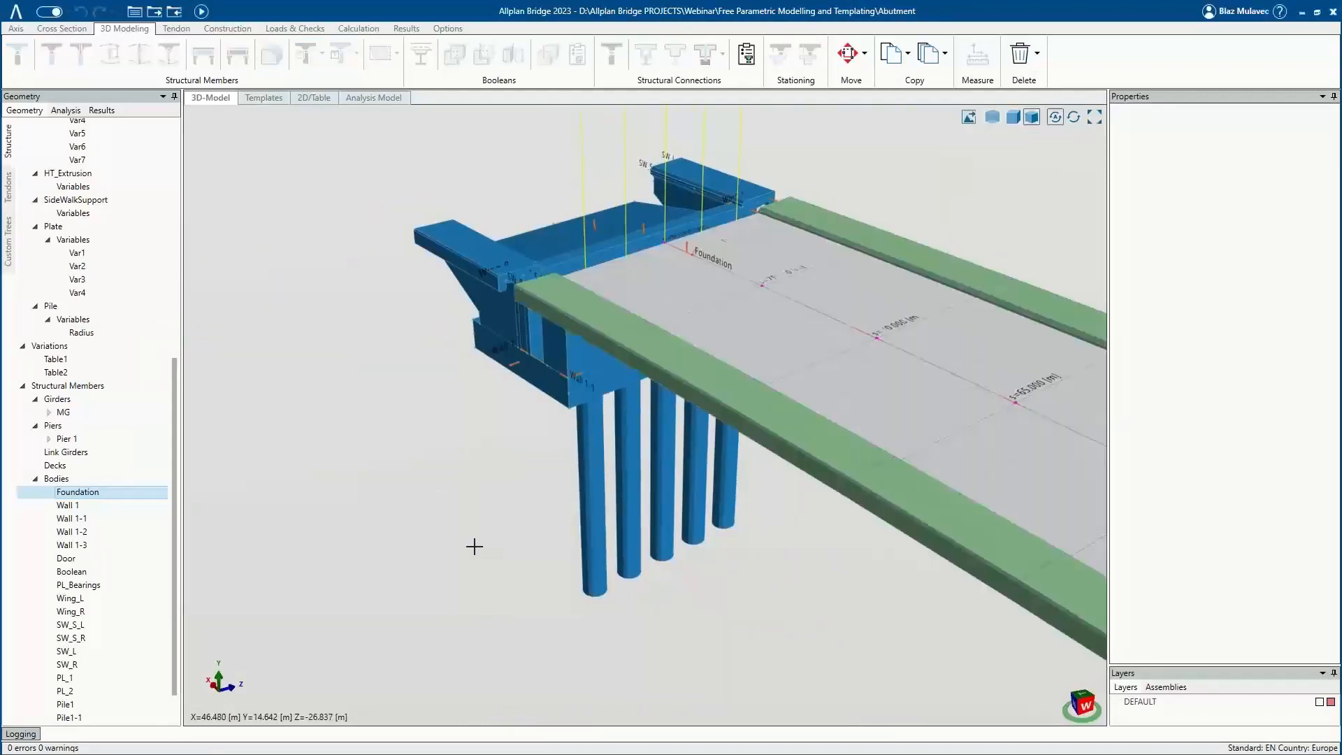
Try to assign material :C to all bodies from Foundation to Pile1-5 and recalculate the model.
{"action": "middle_click_drag", "start_coordinate": [453, 522], "coordinate": [519, 482]}
{"action": "scroll", "coordinate": [74, 535], "scroll_direction": "down", "scroll_amount": 2}
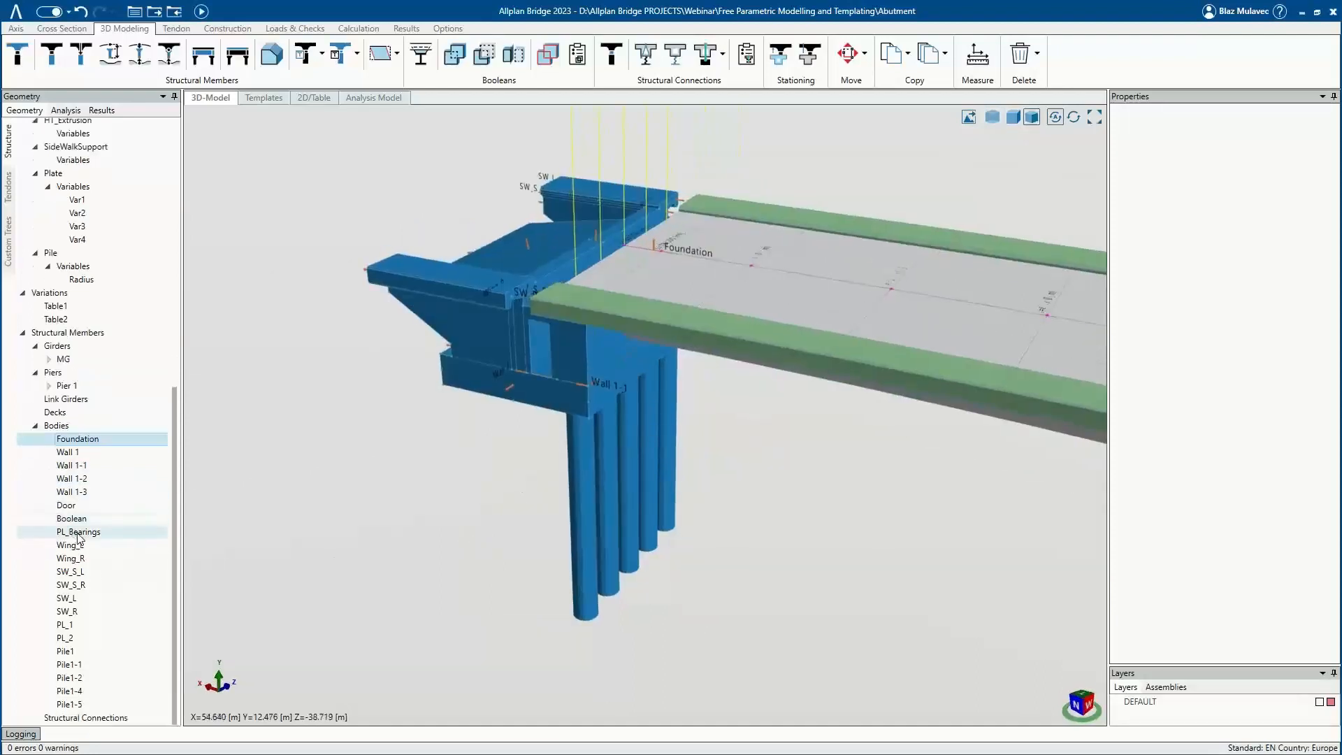
{"action": "left_click", "coordinate": [77, 704], "text": "shift"}
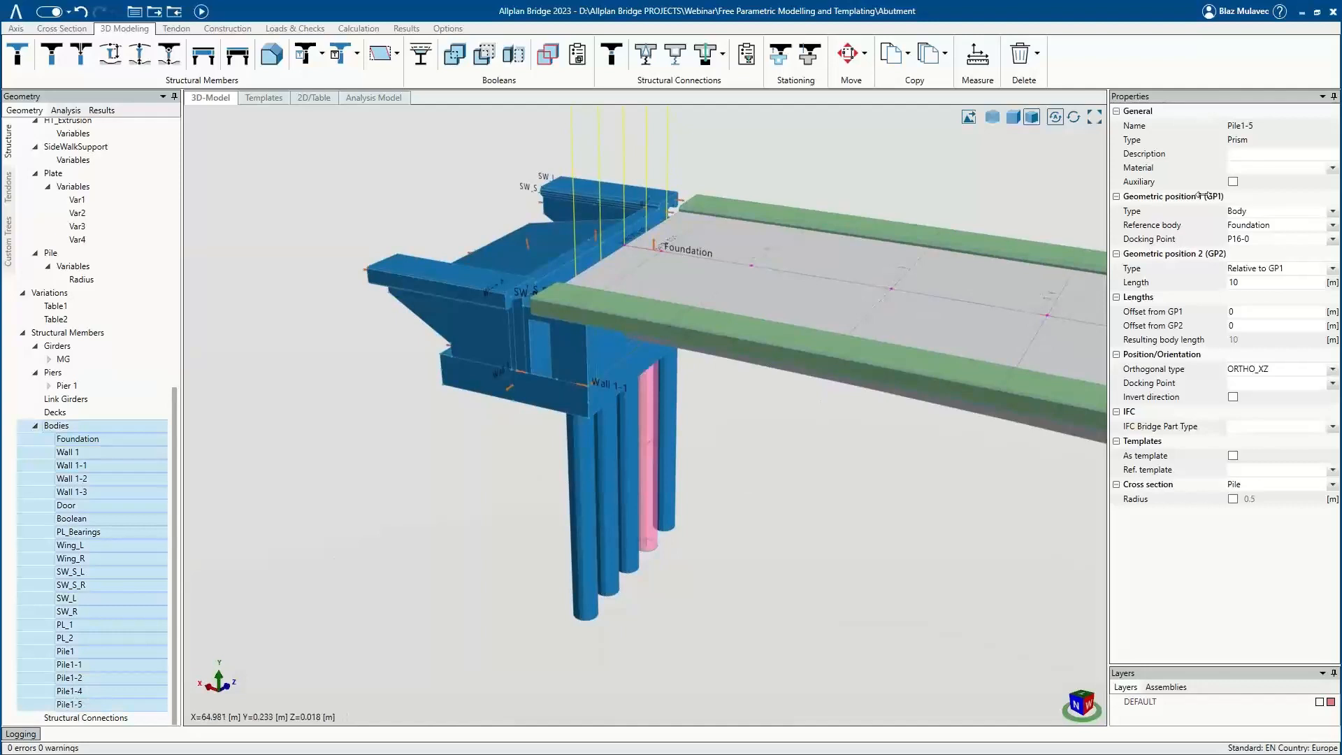
{"action": "left_click", "coordinate": [1269, 168]}
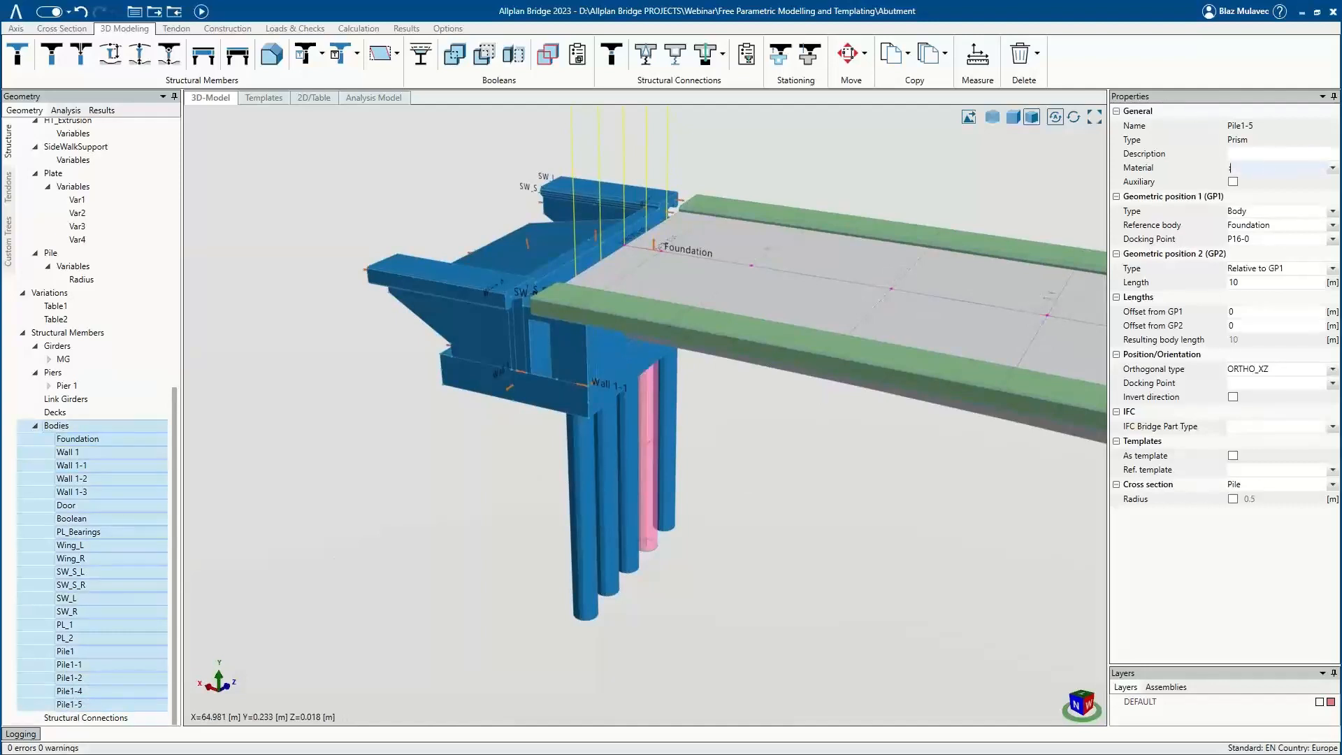
{"action": "left_click", "coordinate": [200, 11]}
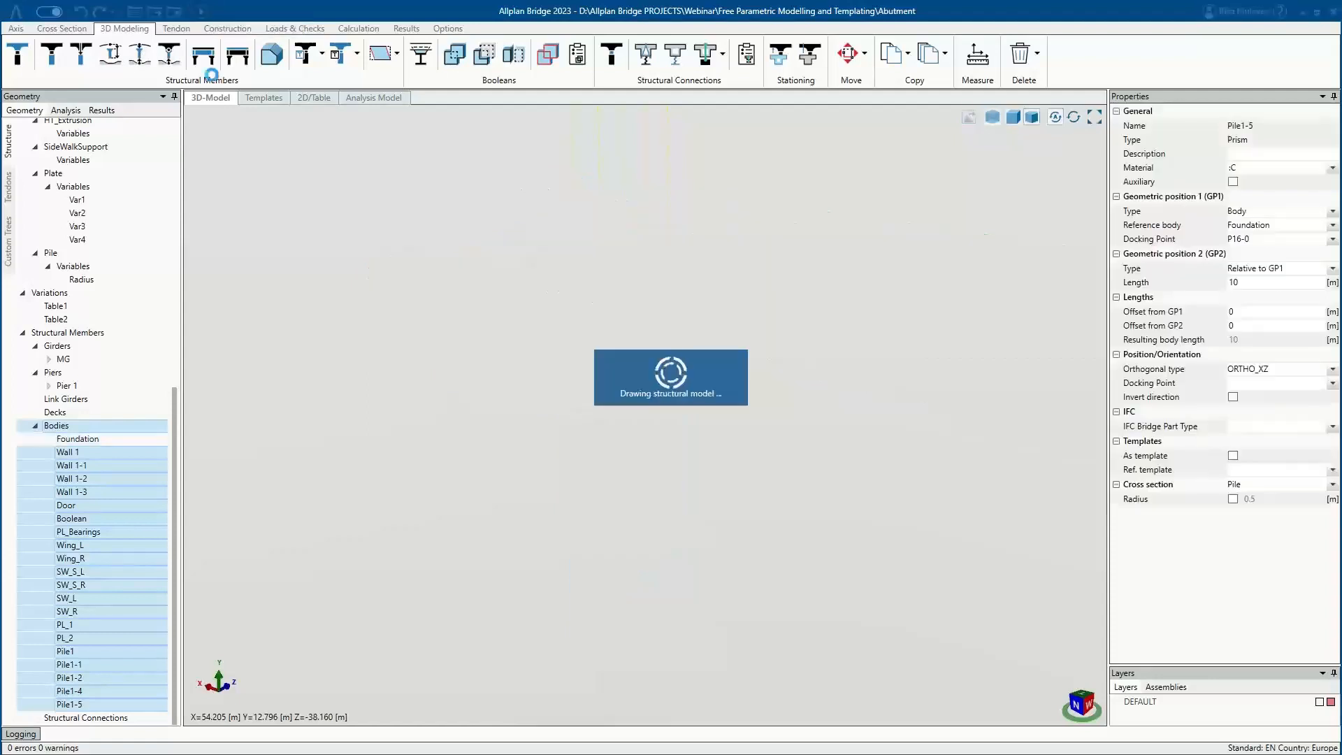
Select every body from Foundation through Pile1-5 again, replace their varied material with one common material and recalculate.
{"action": "left_click", "coordinate": [116, 436]}
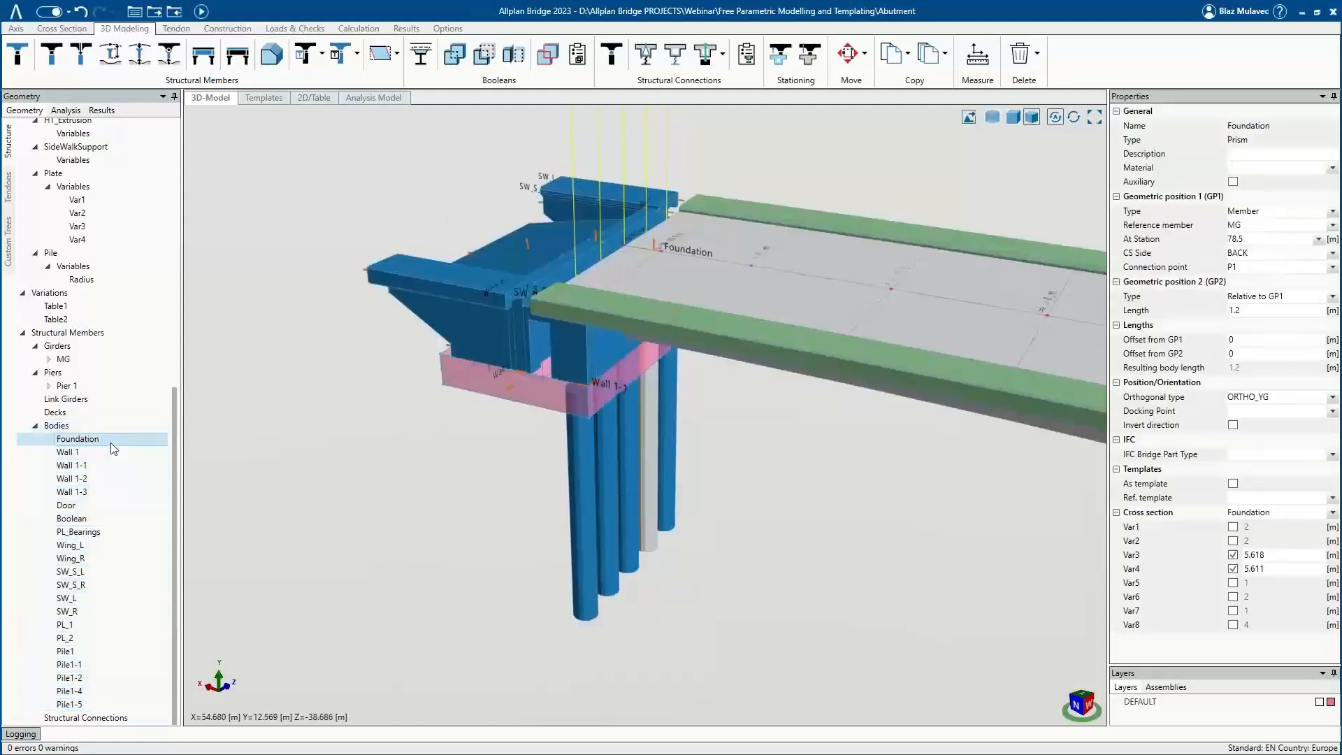
{"action": "left_click", "coordinate": [83, 704], "text": "shift"}
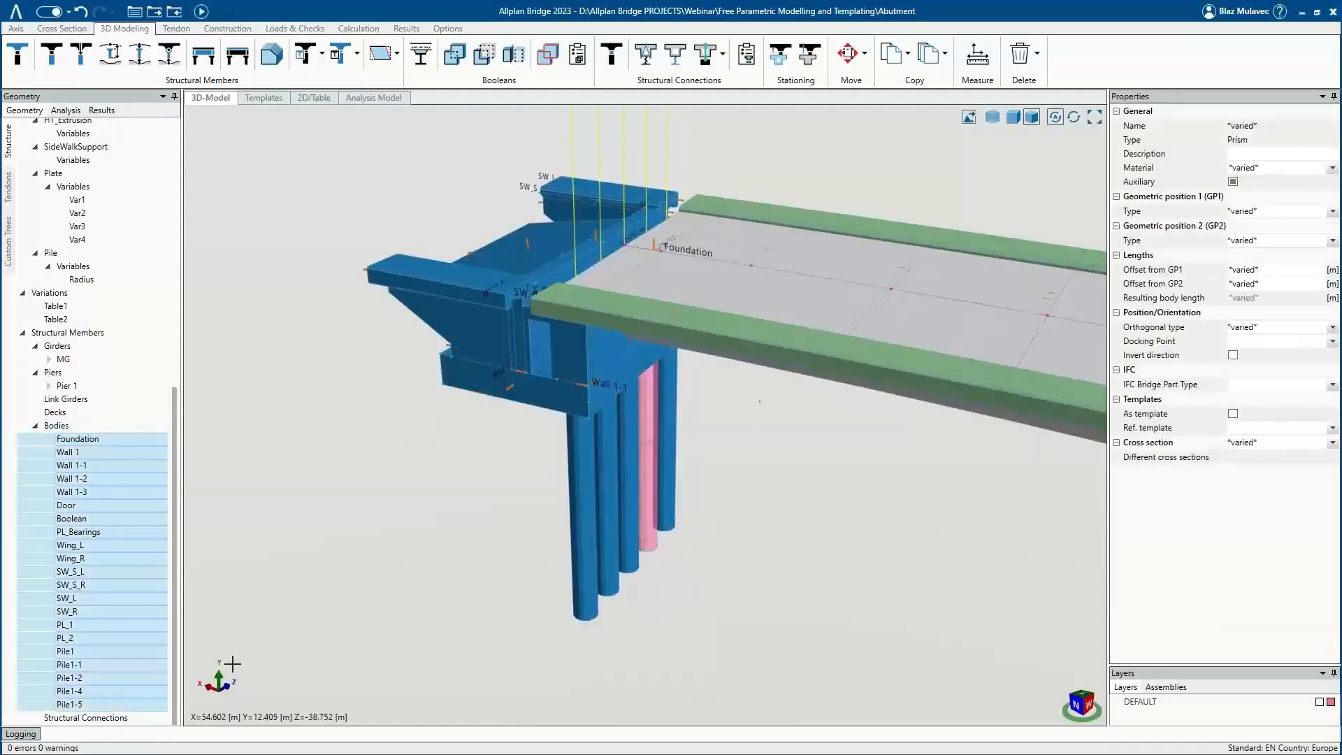
{"action": "left_click_drag", "start_coordinate": [1274, 172], "coordinate": [1219, 170]}
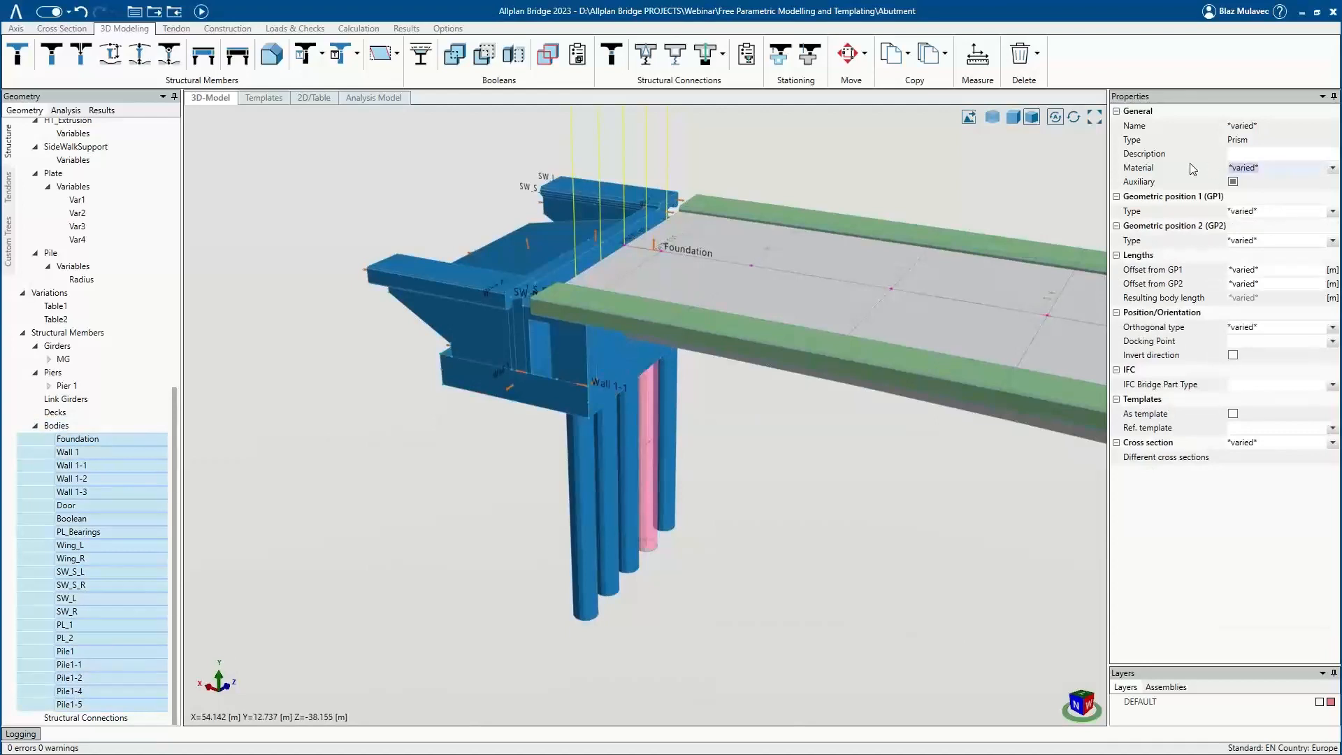
{"action": "key", "text": "Return"}
{"action": "left_click", "coordinate": [204, 11]}
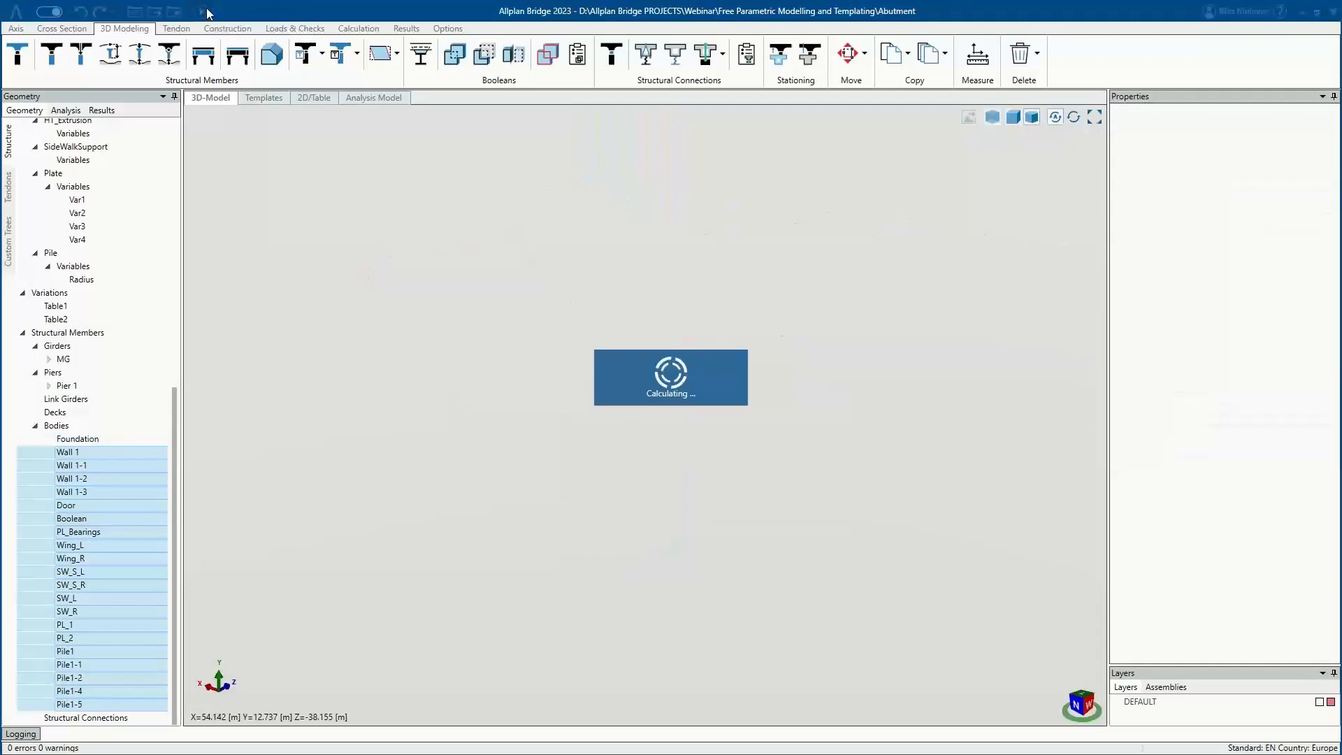
Open the Global Variables project from the Free Parametric Modelling and Templating project space.
{"action": "middle_click_drag", "start_coordinate": [435, 323], "coordinate": [436, 362]}
{"action": "middle_click_drag", "start_coordinate": [351, 312], "coordinate": [588, 321]}
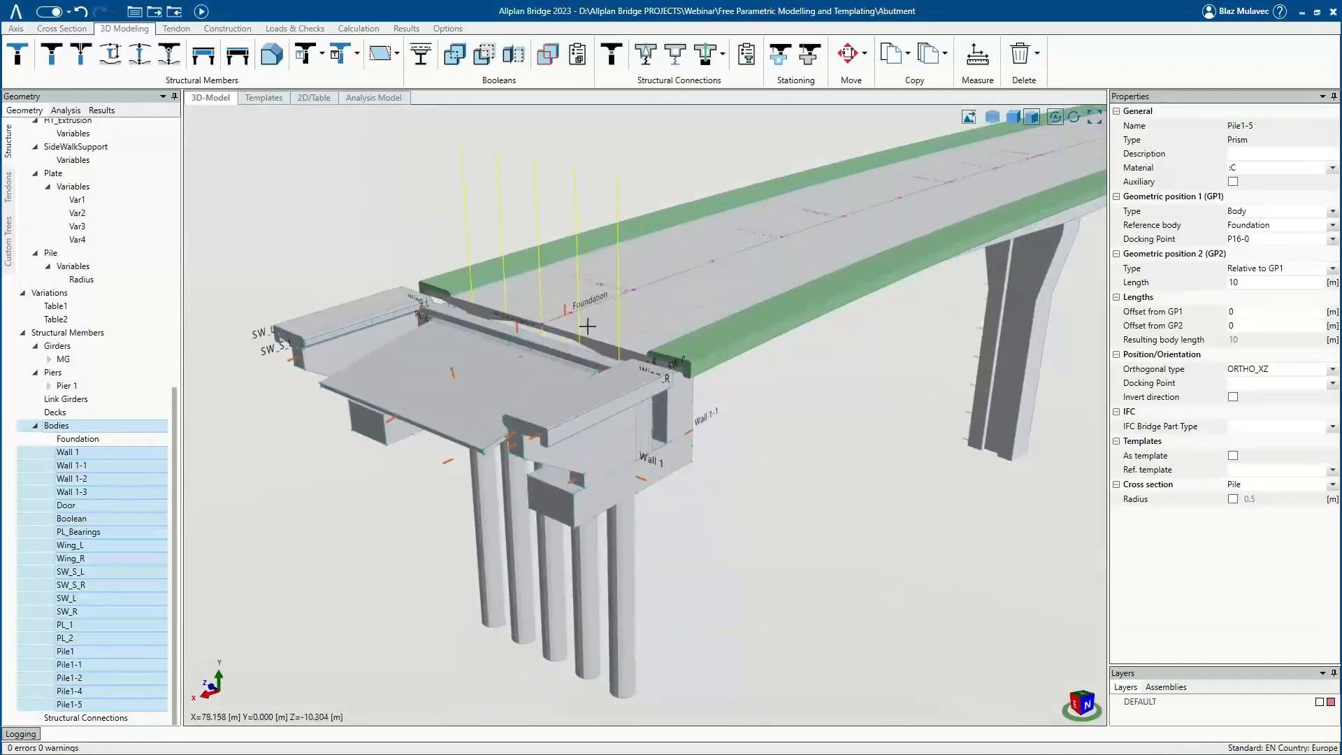
{"action": "left_click", "coordinate": [13, 14]}
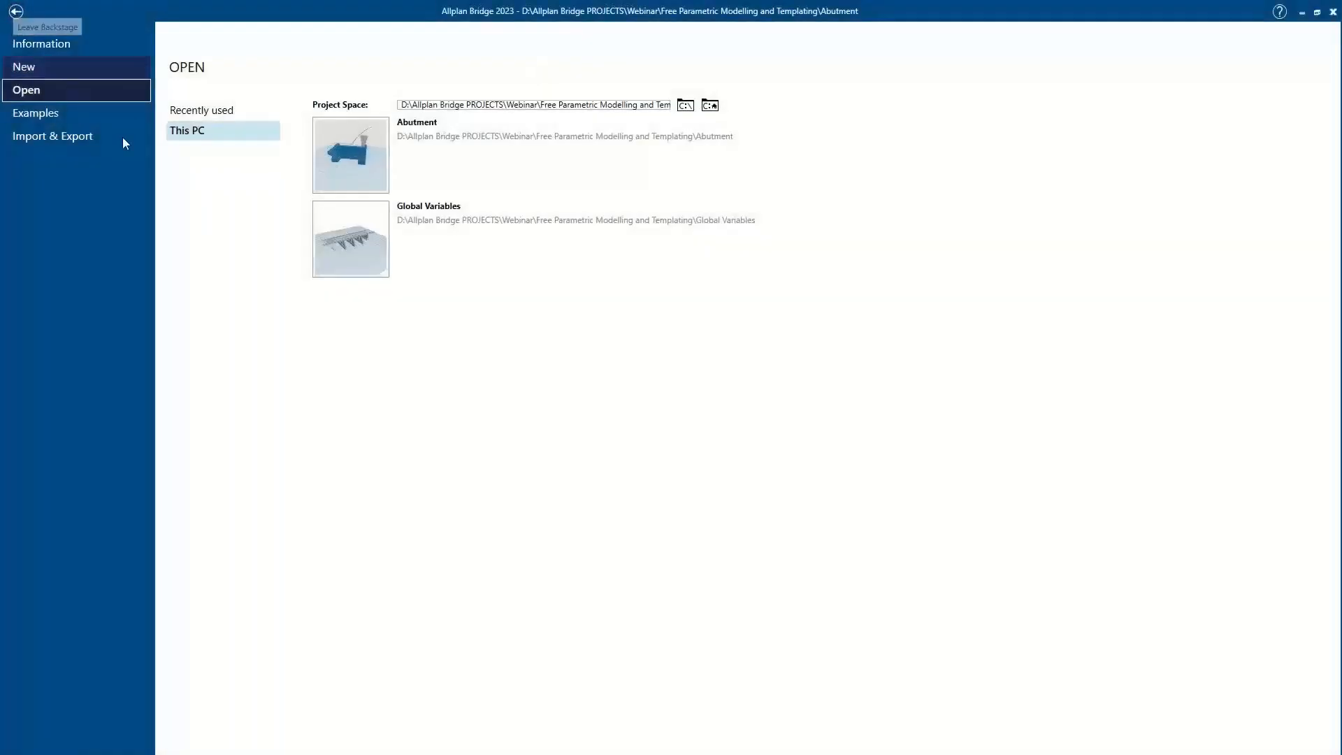
{"action": "left_click", "coordinate": [328, 232]}
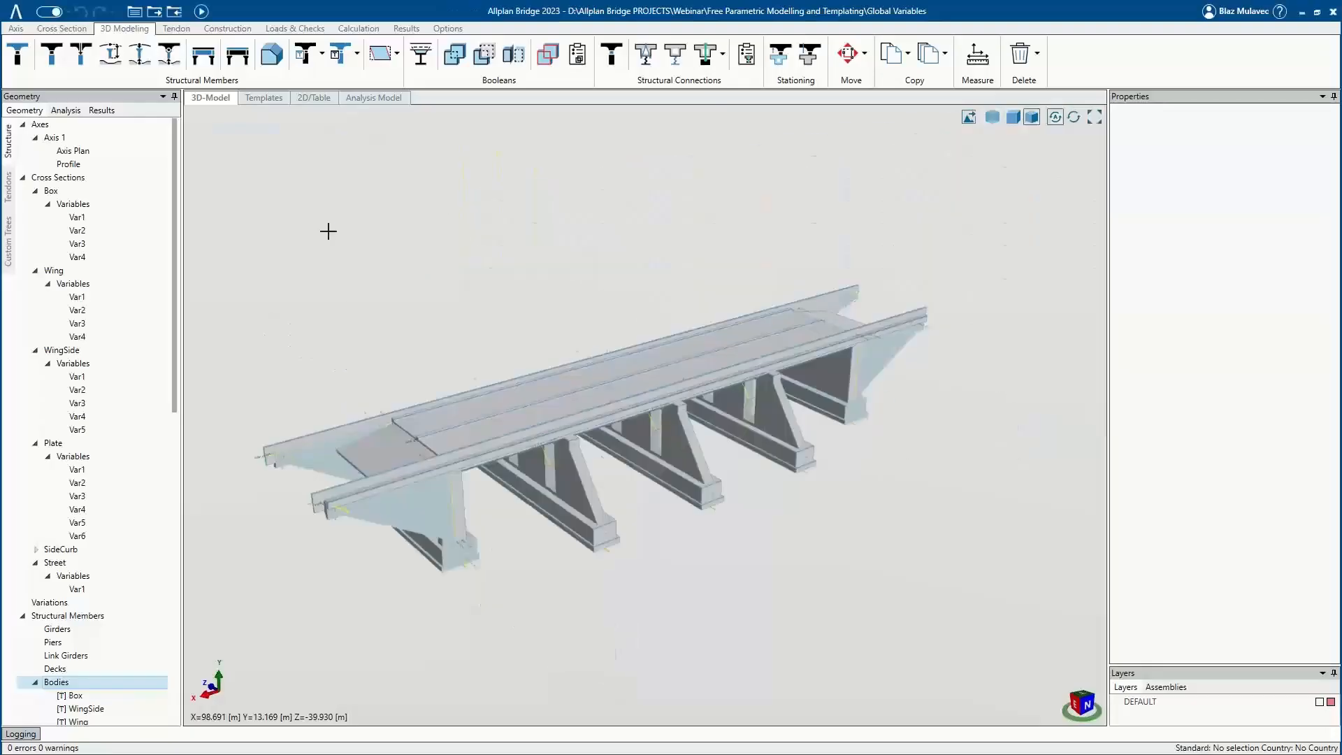
Examine the bridge model and its list of bodies in the structure tree.
{"action": "middle_click_drag", "start_coordinate": [390, 383], "coordinate": [438, 330]}
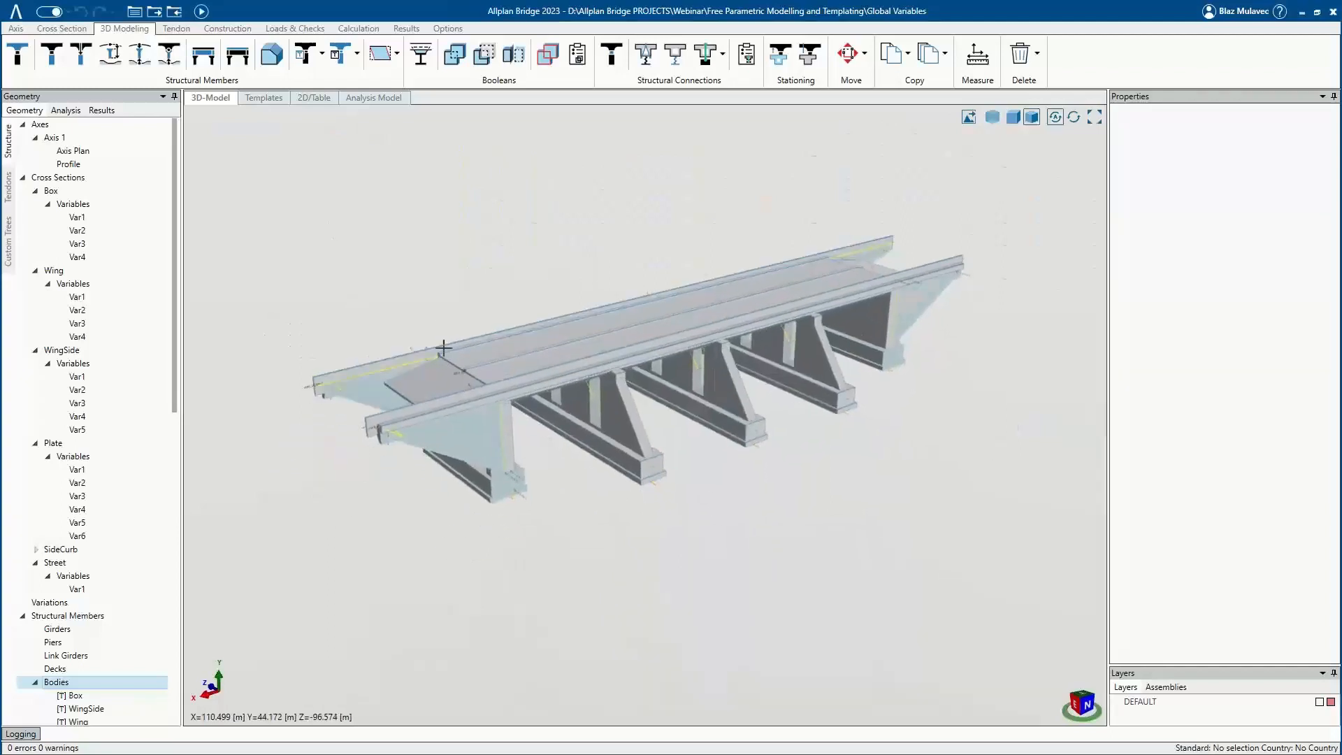
{"action": "scroll", "coordinate": [509, 382], "scroll_direction": "up", "scroll_amount": 2}
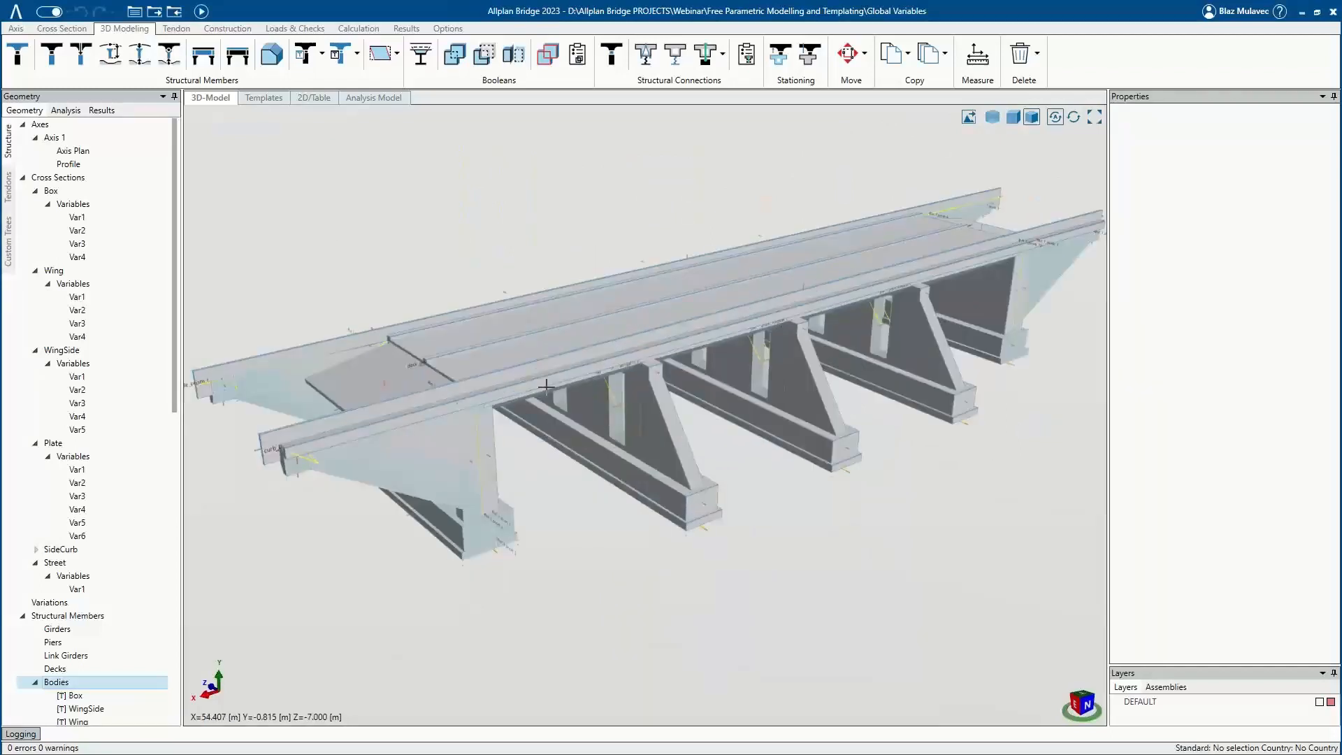
{"action": "scroll", "coordinate": [84, 594], "scroll_direction": "down", "scroll_amount": 4}
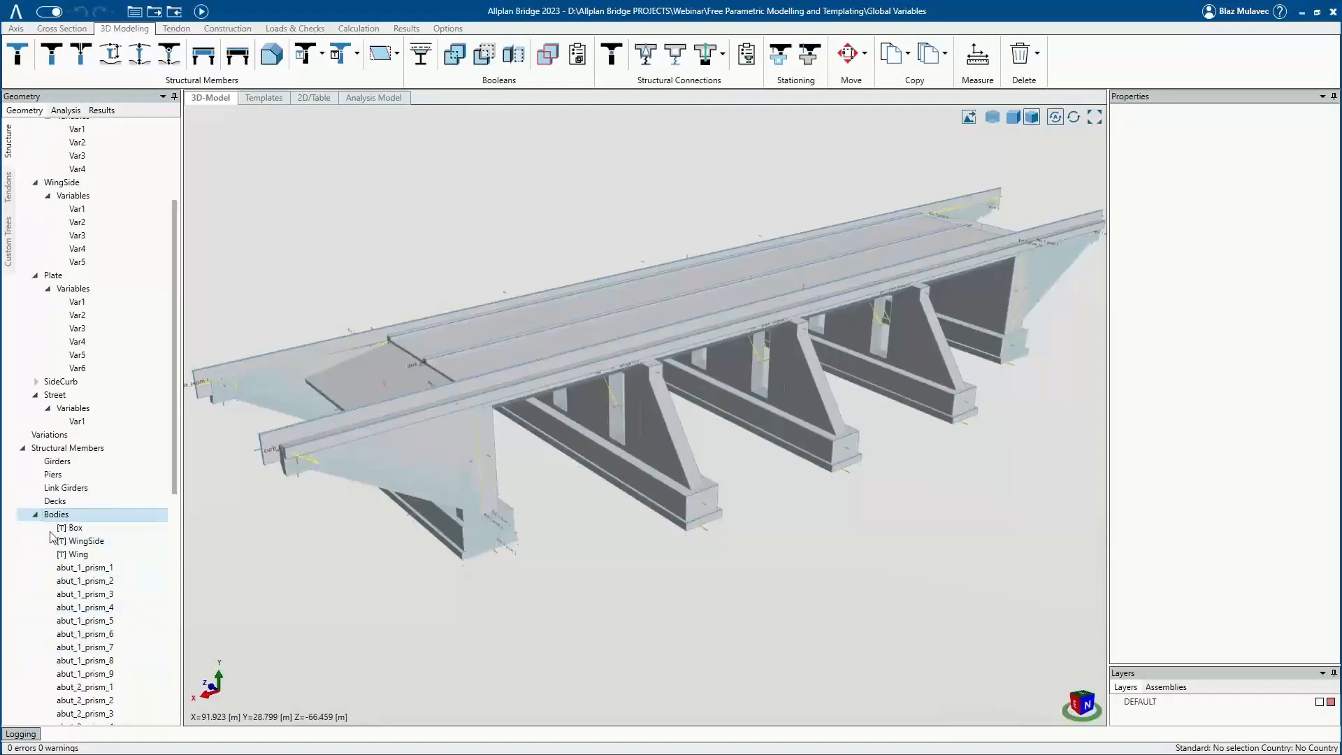
{"action": "scroll", "coordinate": [79, 547], "scroll_direction": "down", "scroll_amount": 3}
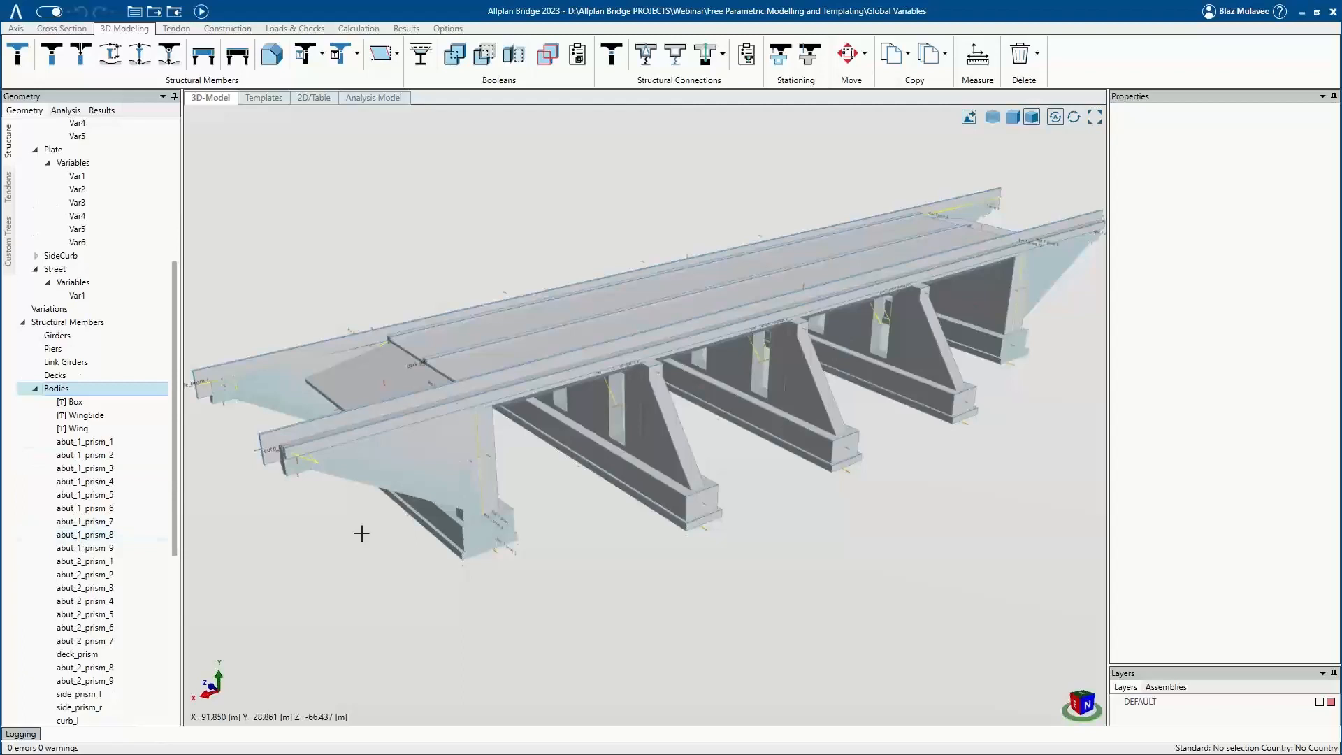
{"action": "middle_click_drag", "start_coordinate": [462, 481], "coordinate": [536, 447]}
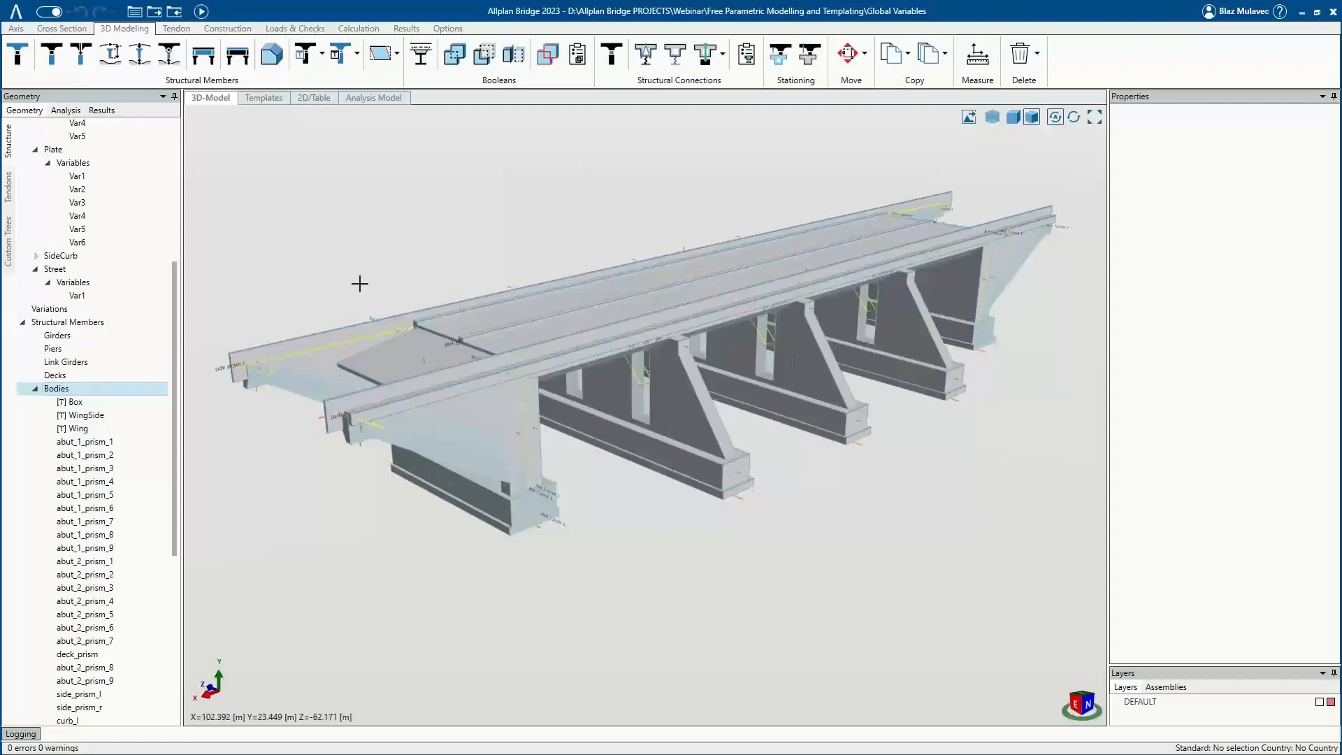
Review the project's import and partial TCL export options, then return to the 3D model.
{"action": "left_click", "coordinate": [17, 12]}
{"action": "left_click", "coordinate": [64, 142]}
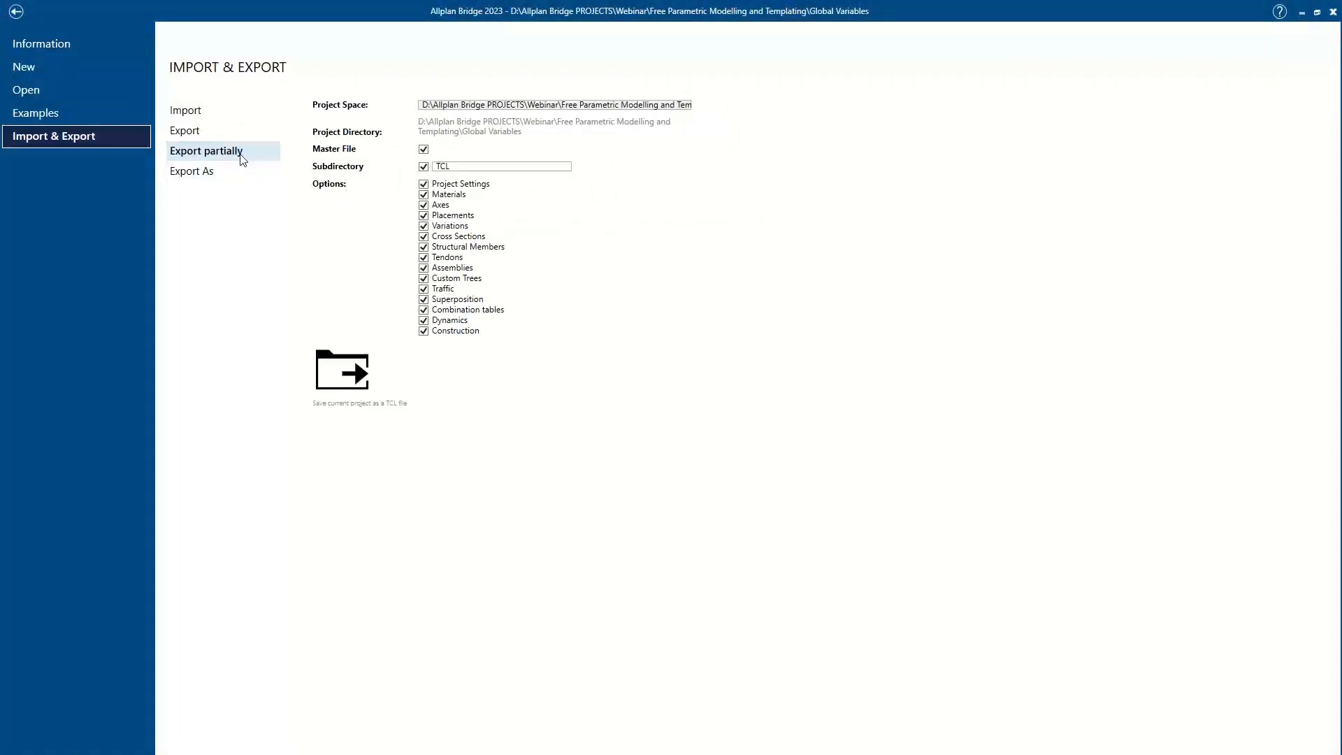
{"action": "left_click", "coordinate": [203, 114]}
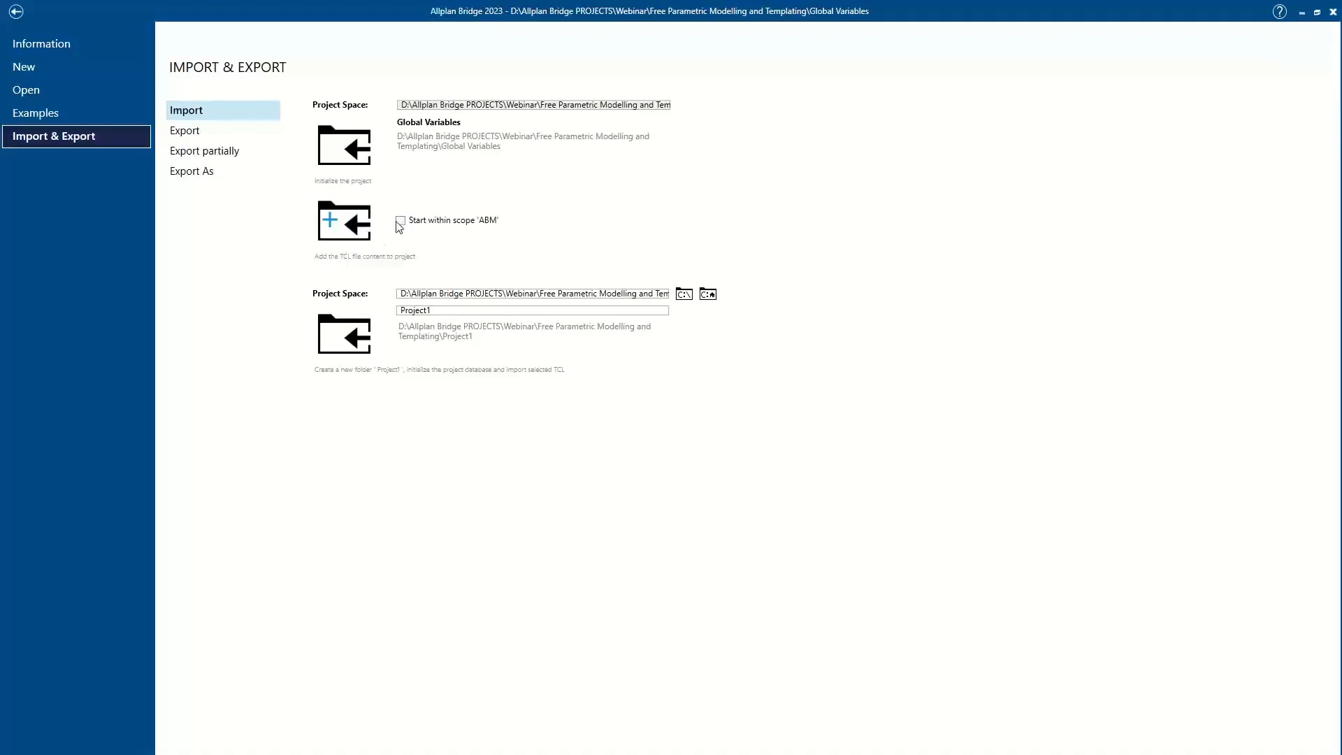
{"action": "left_click", "coordinate": [205, 155]}
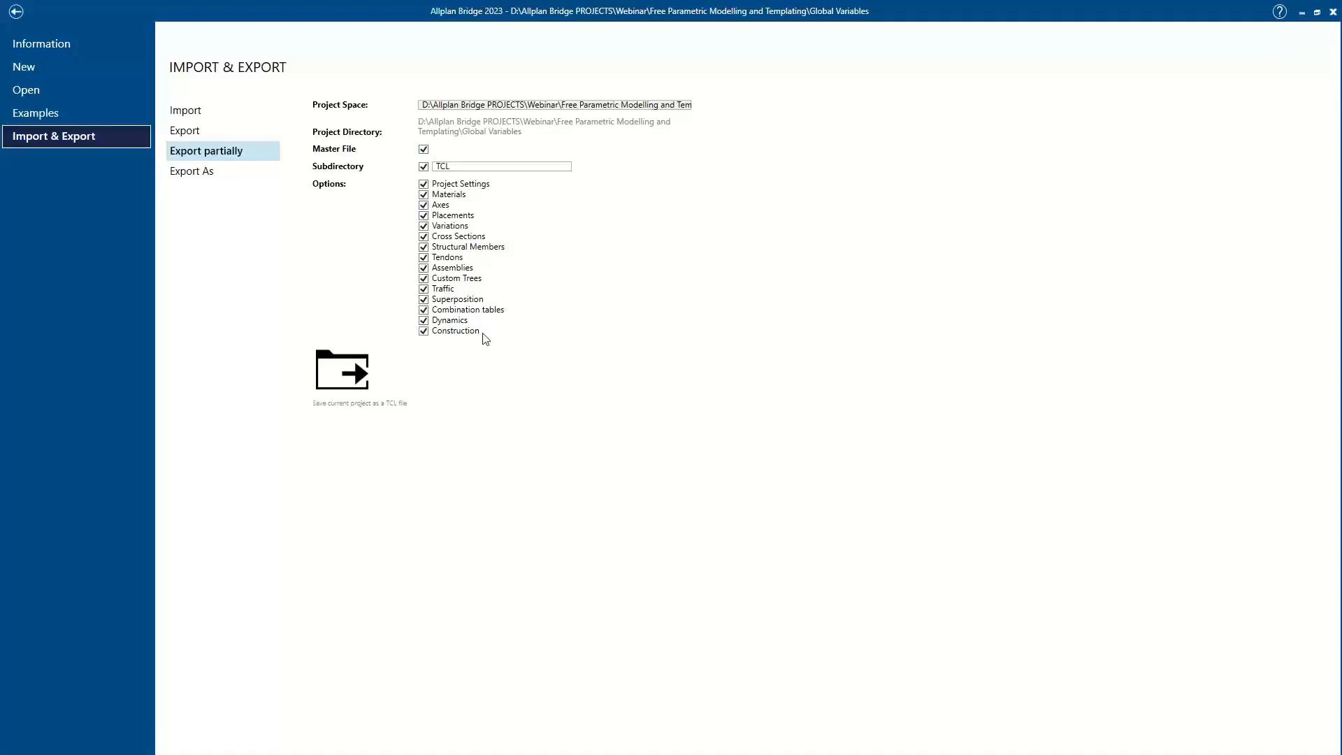
{"action": "left_click", "coordinate": [18, 14]}
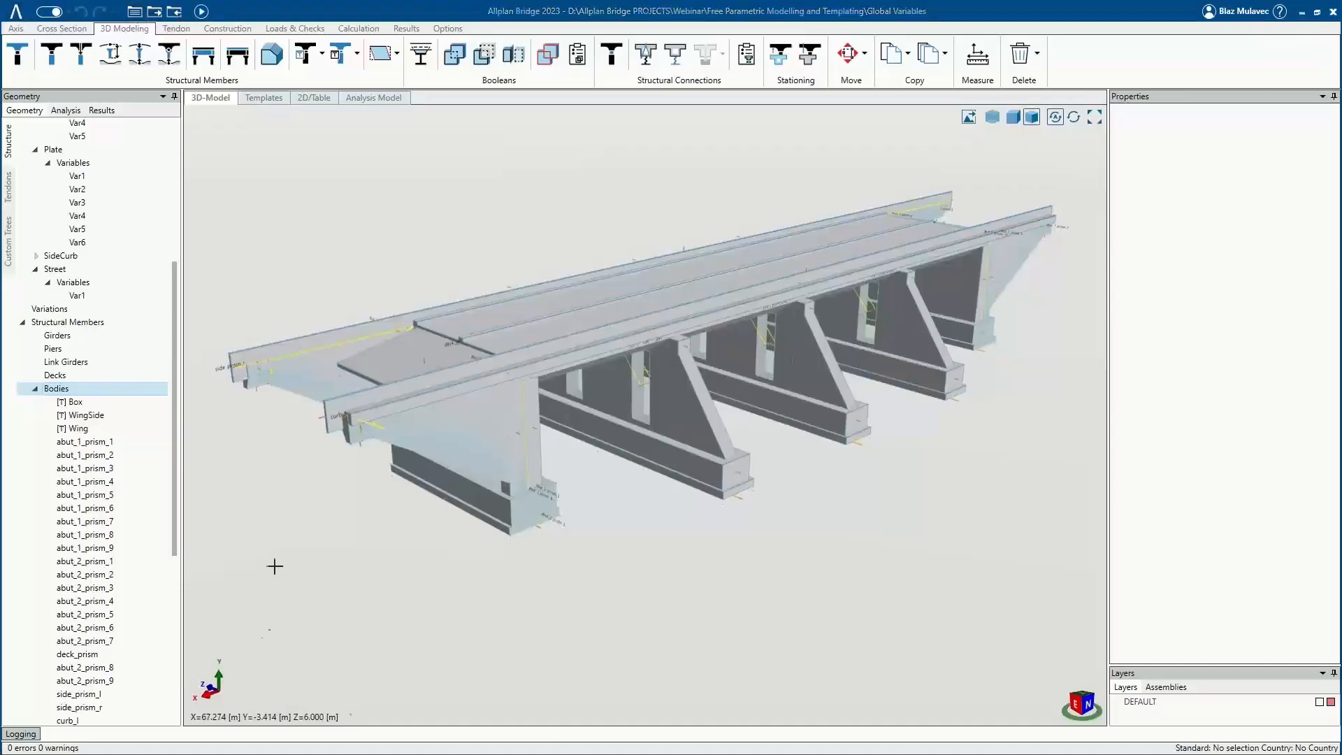
Switch to File Explorer and view NewIn Webinar_exp-axes.tcl from the TCL folder in Notepad++, then return to Allplan Bridge.
{"action": "left_click_drag", "start_coordinate": [1006, 752], "coordinate": [654, 3]}
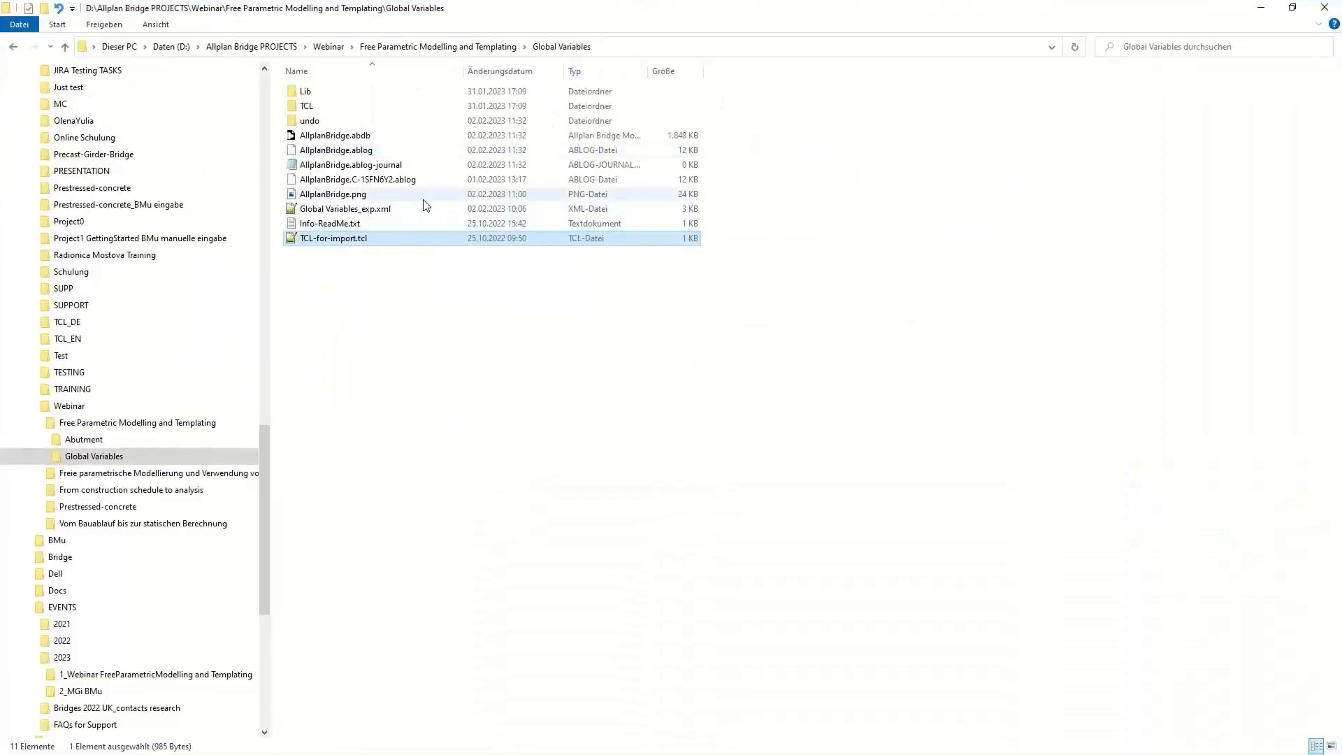
{"action": "double_click", "coordinate": [310, 106]}
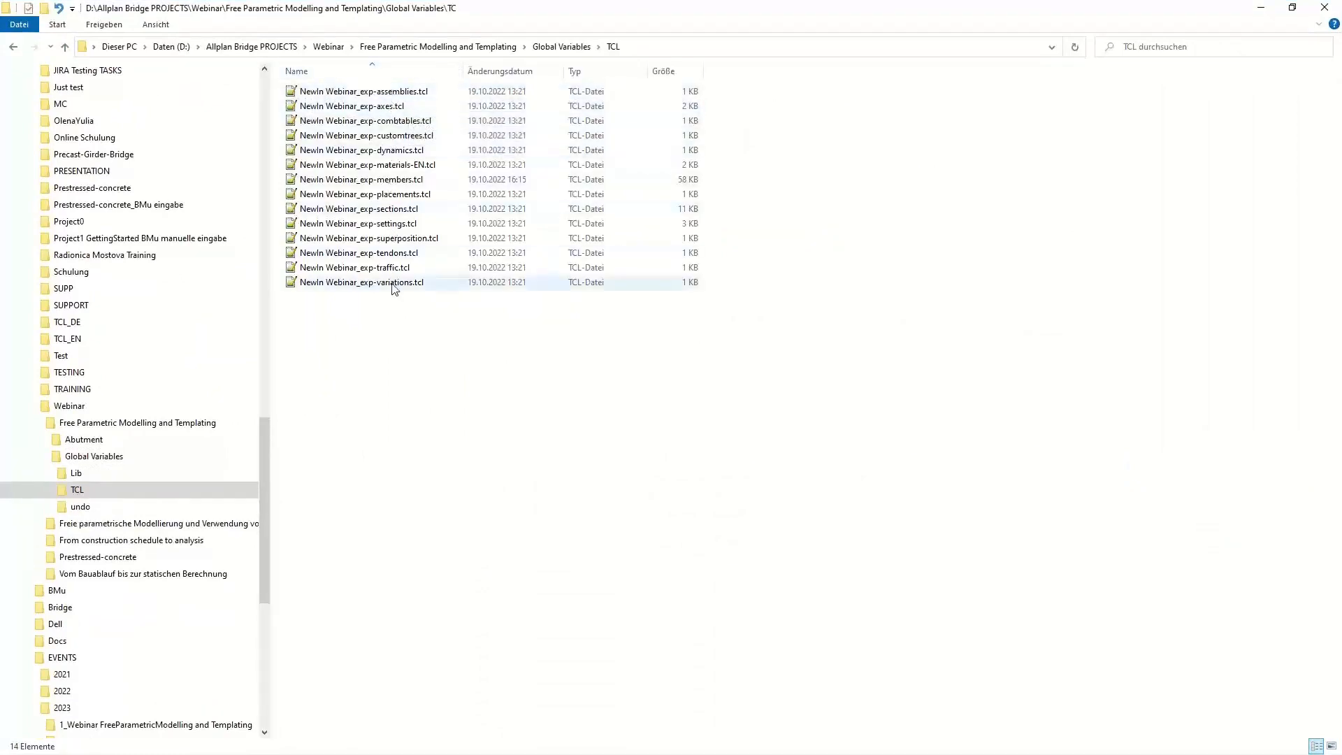
{"action": "double_click", "coordinate": [383, 106]}
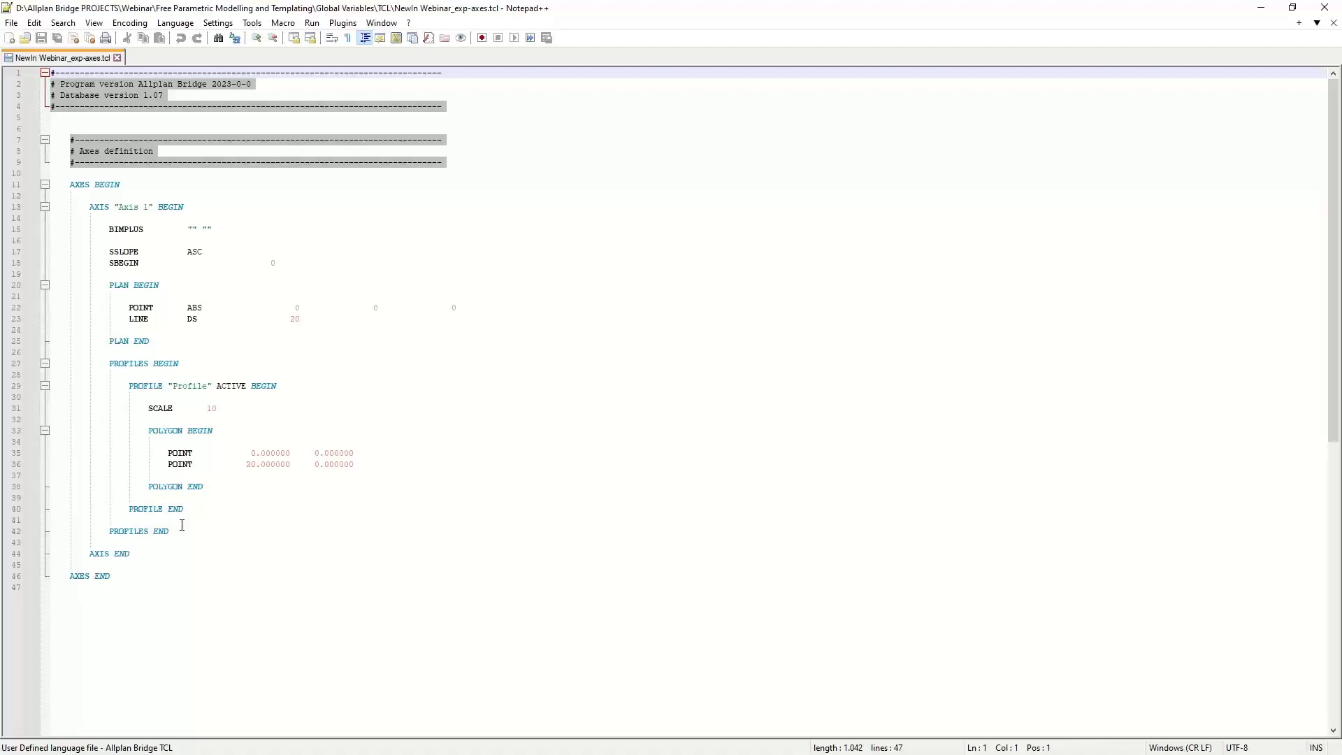
{"action": "left_click", "coordinate": [1261, 7]}
{"action": "left_click", "coordinate": [1253, 10]}
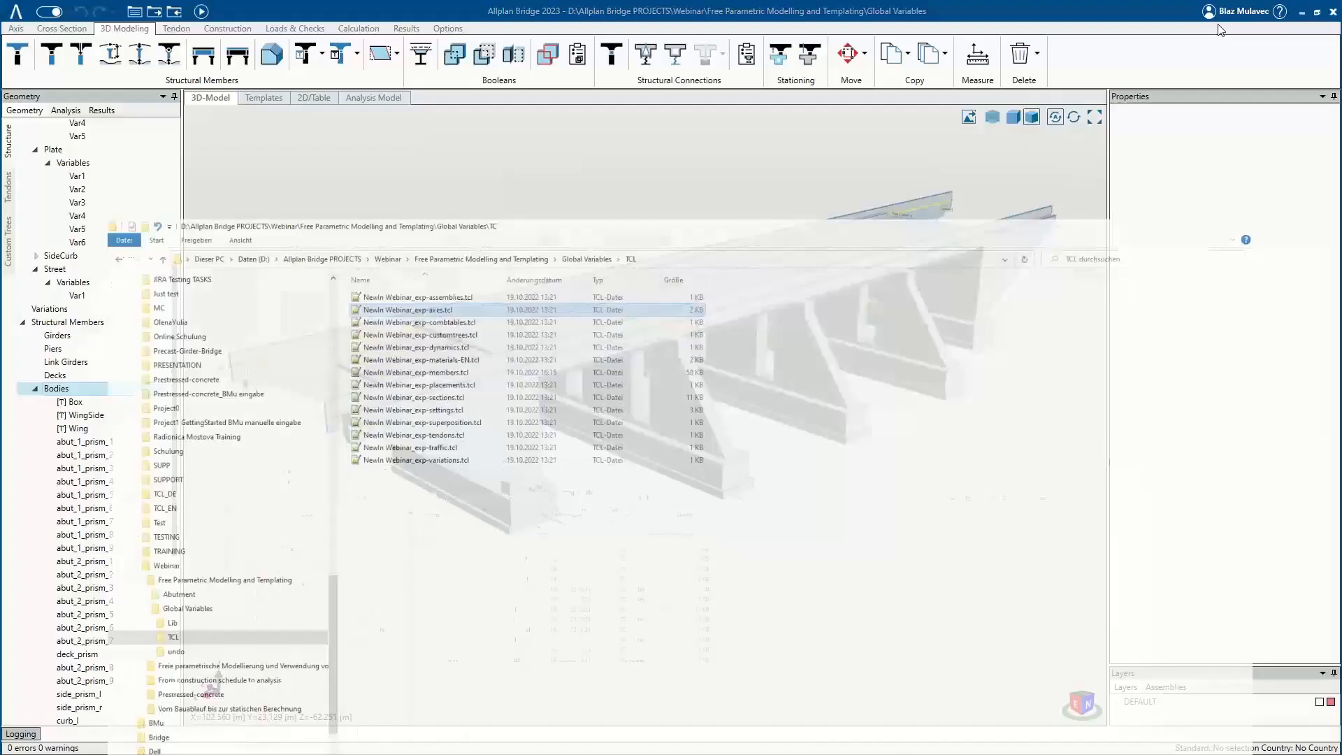
Export the whole project as Global Variables_exp.tcl in the Global Variables folder and open the exported file in Notepad++.
{"action": "left_click", "coordinate": [153, 10]}
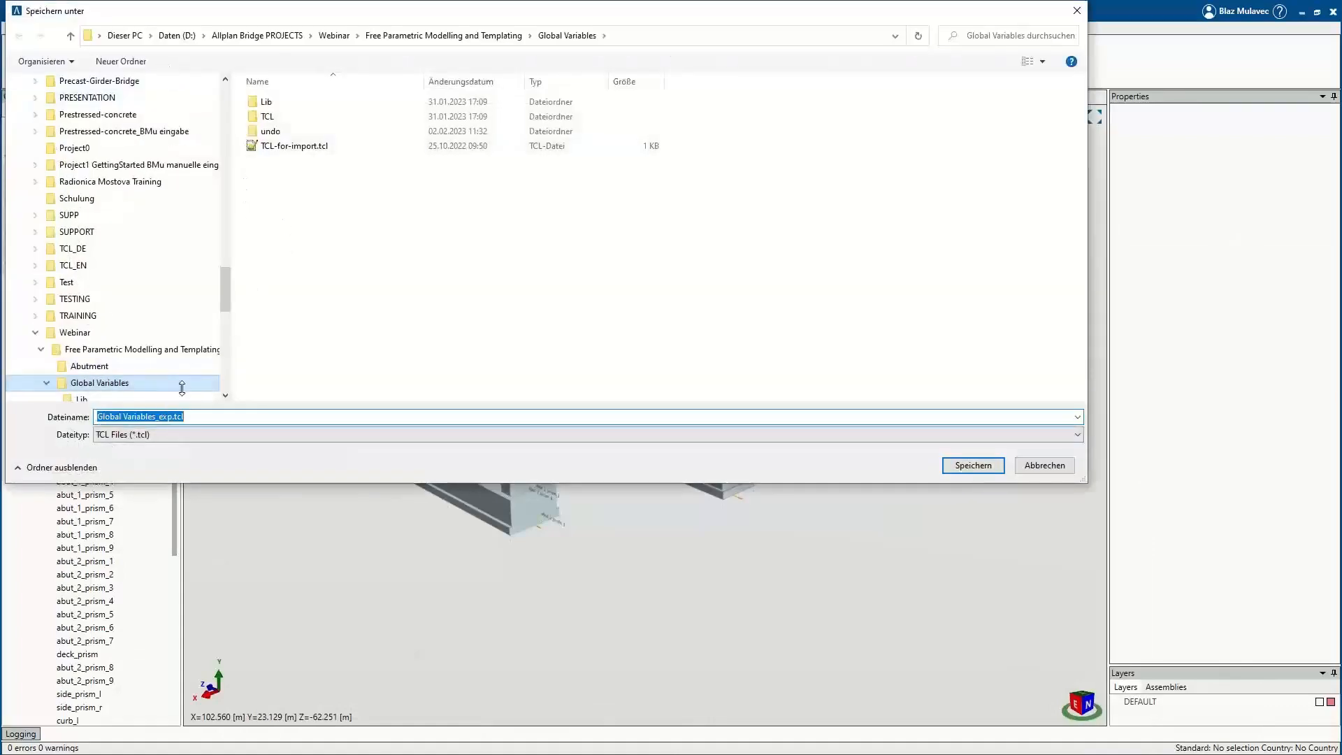
{"action": "left_click", "coordinate": [974, 465]}
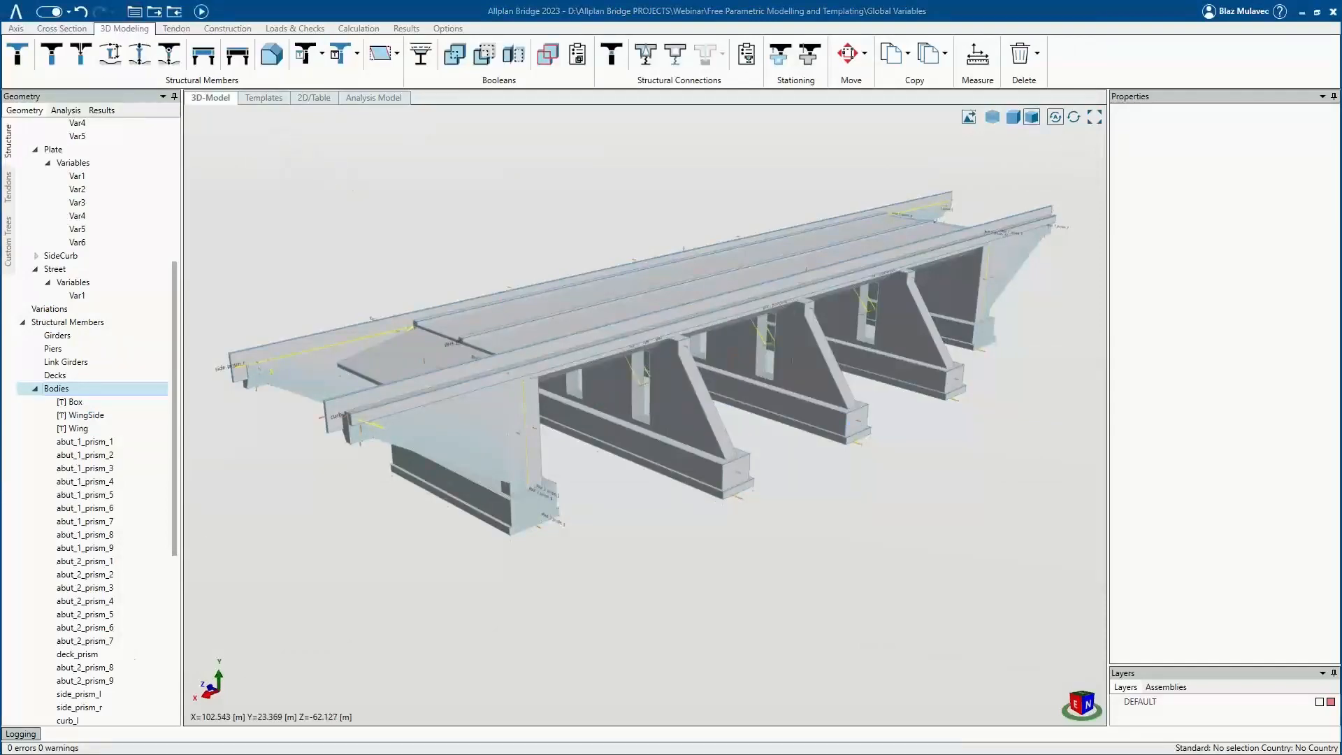
{"action": "left_click_drag", "start_coordinate": [836, 0], "coordinate": [664, 2]}
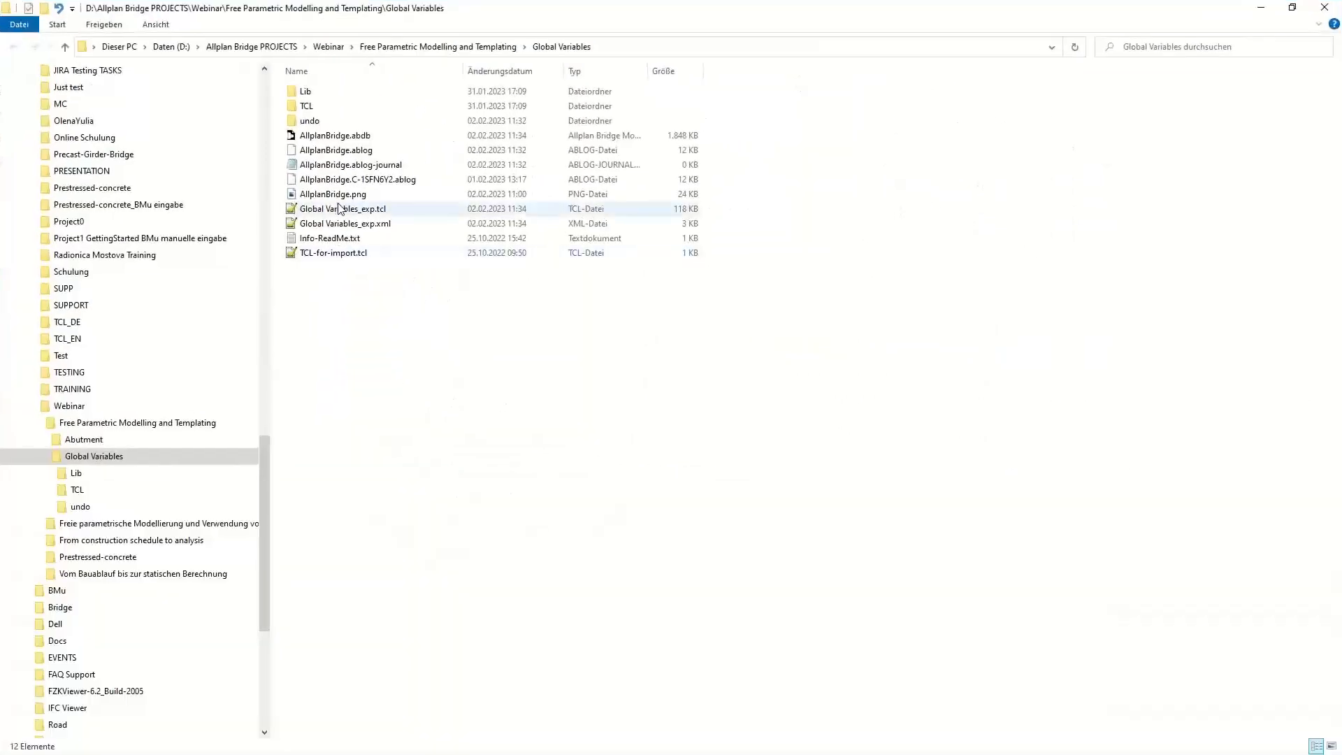
{"action": "double_click", "coordinate": [338, 211]}
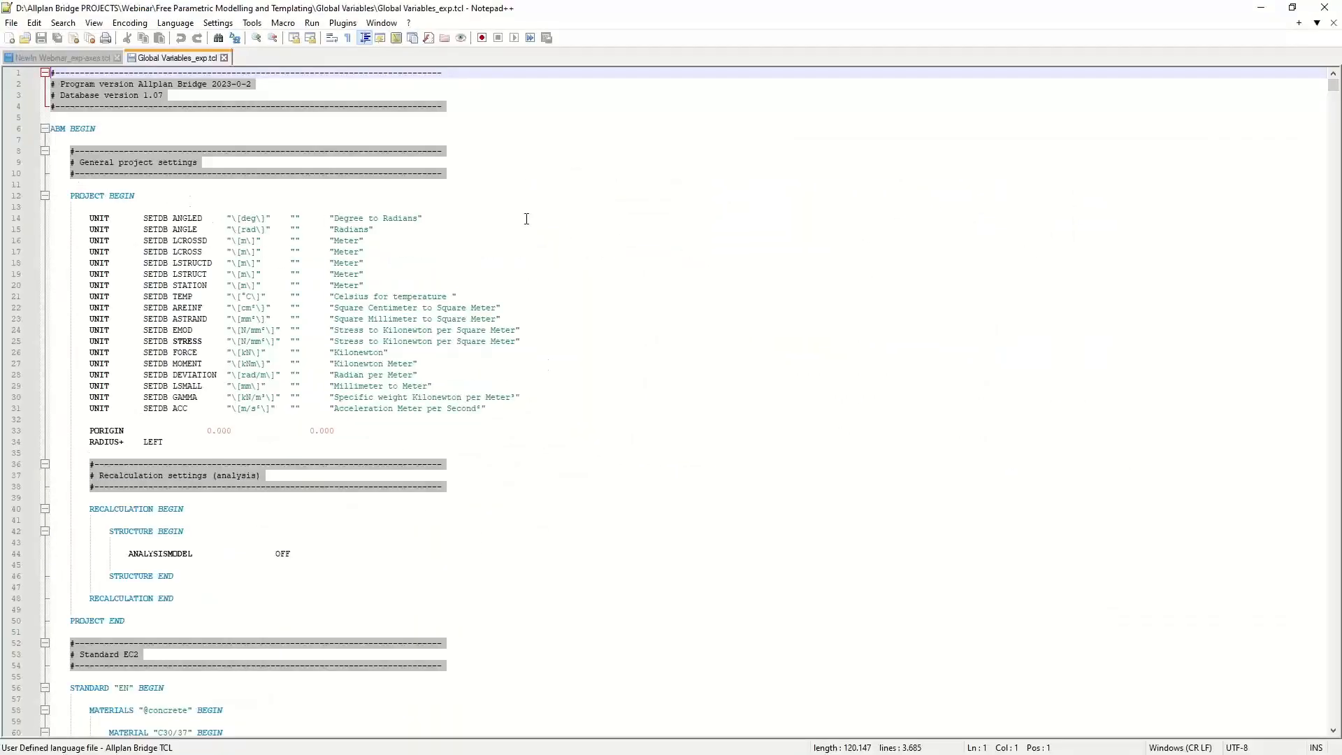
Examine the exported file's settings, material, axes and cross-section blocks and compare it with the separate axes file.
{"action": "scroll", "coordinate": [228, 390], "scroll_direction": "down", "scroll_amount": 7}
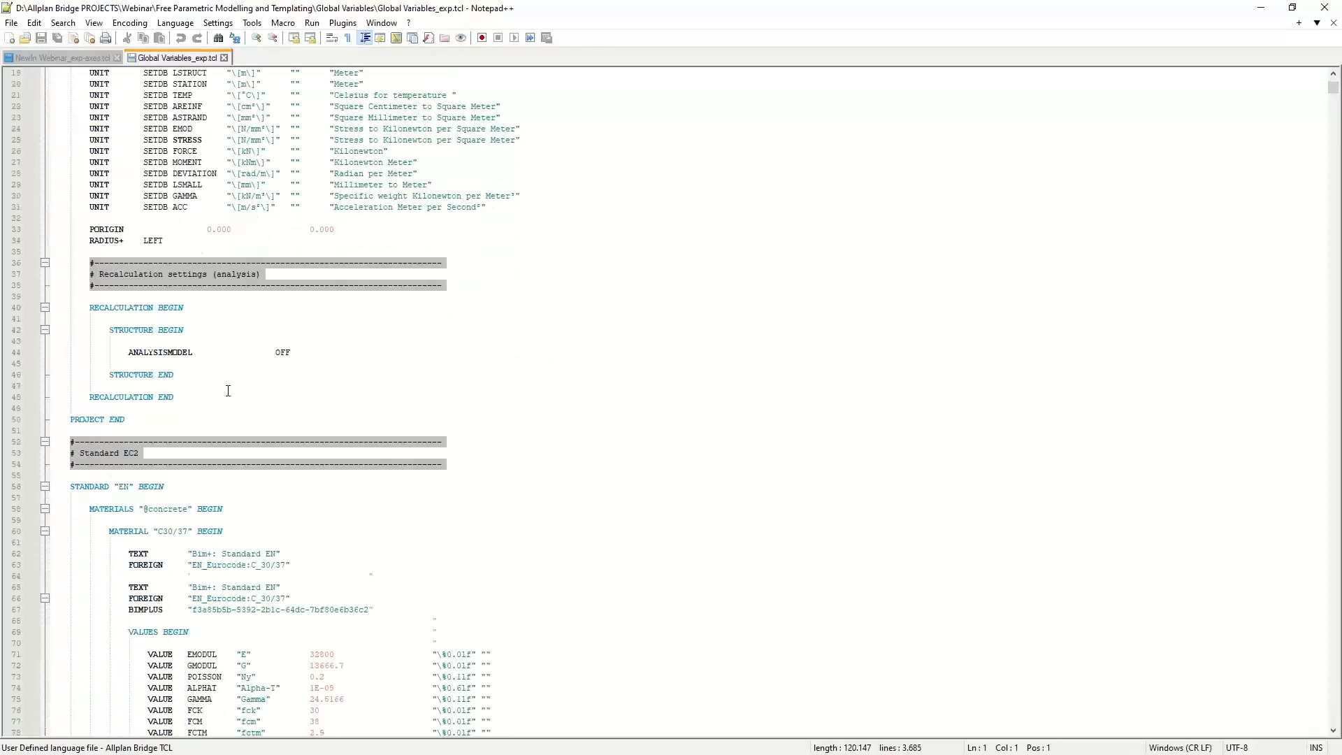
{"action": "scroll", "coordinate": [228, 391], "scroll_direction": "down", "scroll_amount": 17}
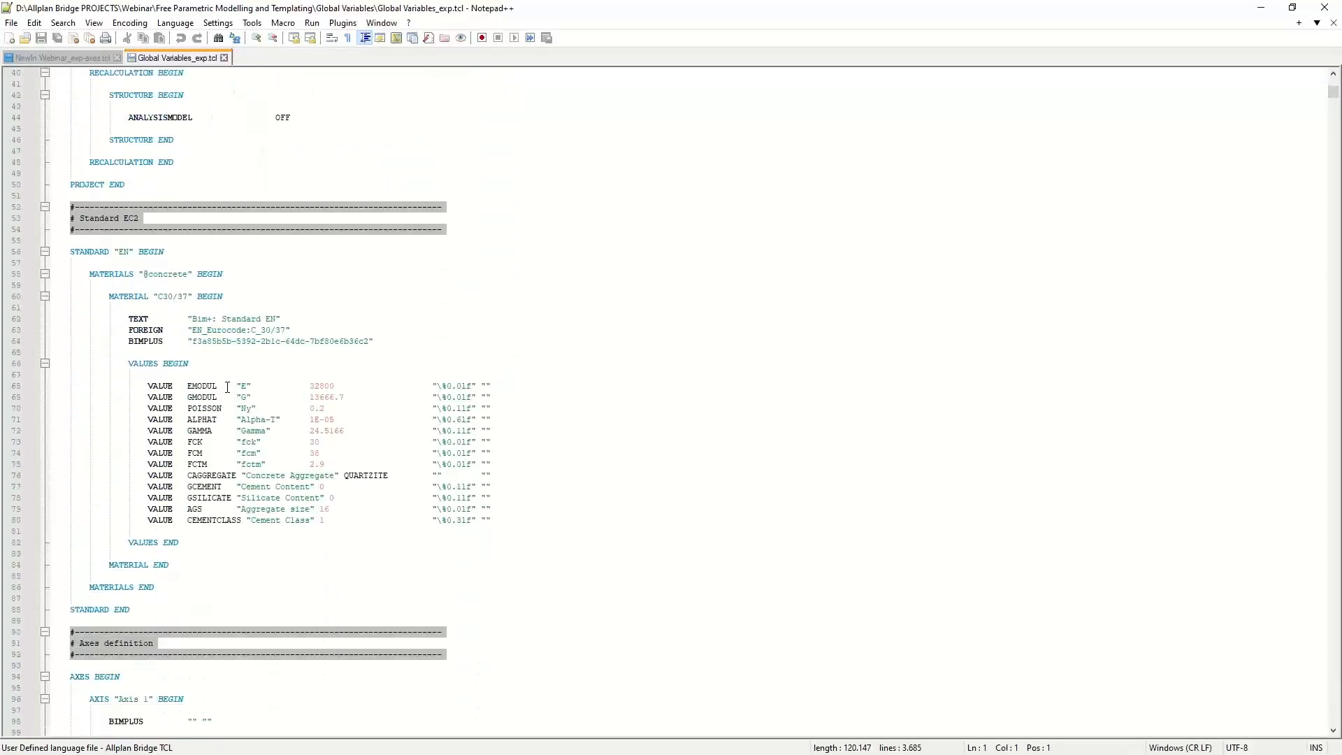
{"action": "scroll", "coordinate": [228, 387], "scroll_direction": "down", "scroll_amount": 2}
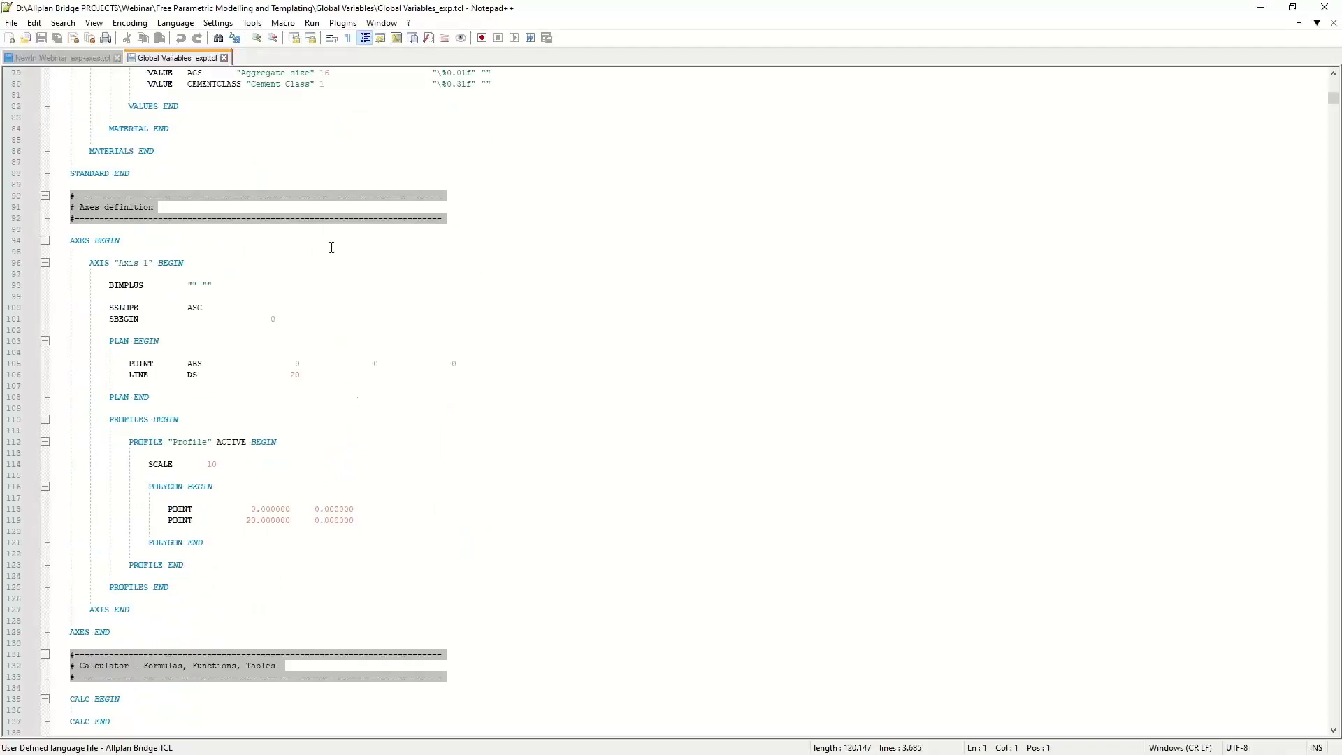
{"action": "scroll", "coordinate": [333, 250], "scroll_direction": "down", "scroll_amount": 16}
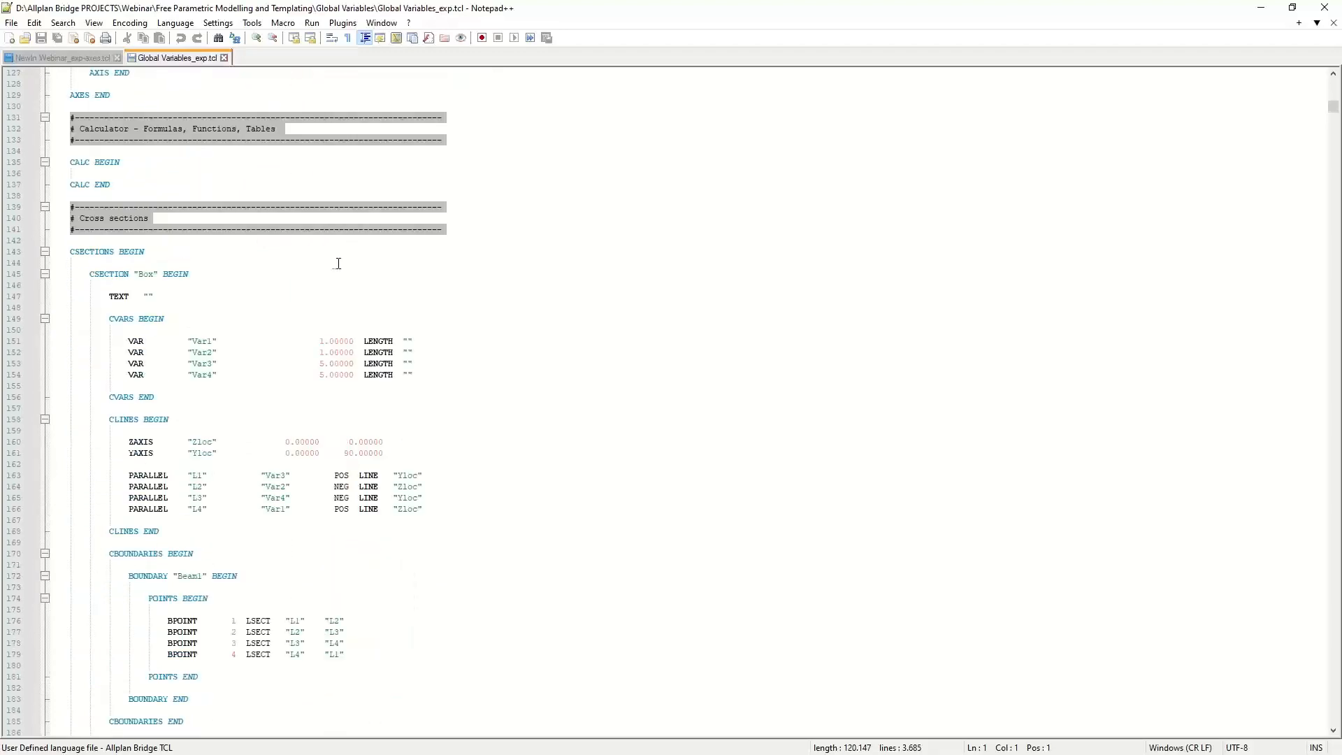
{"action": "left_click", "coordinate": [65, 59]}
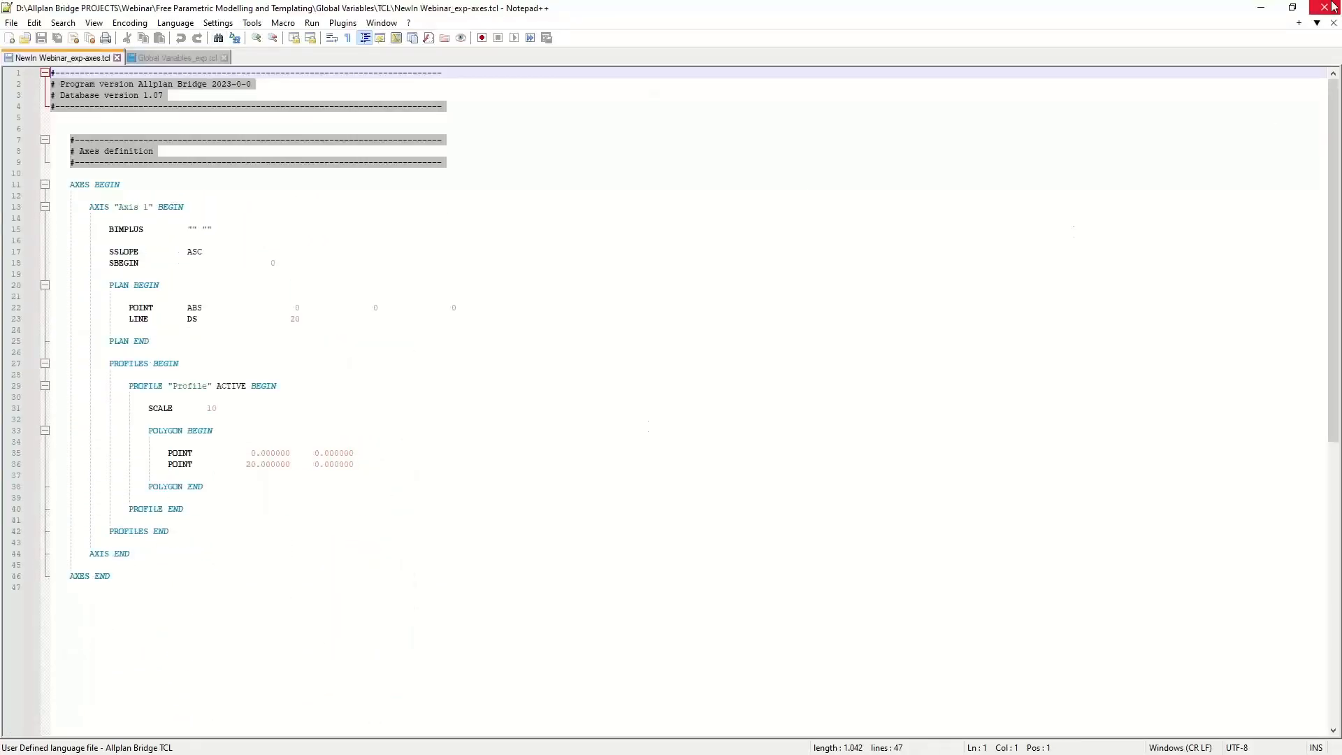
{"action": "left_click", "coordinate": [1262, 8]}
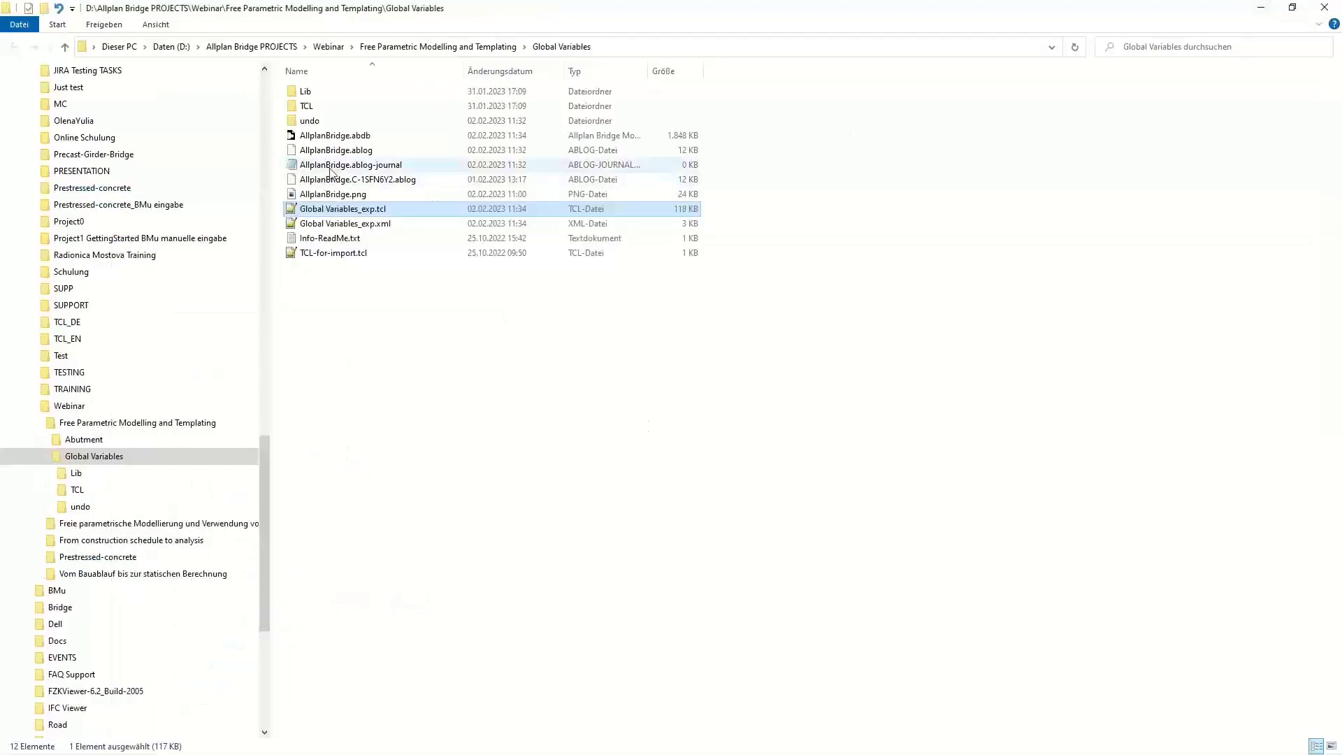
Open TCL-for-import.tcl and examine its block of source lines for the partial TCL files, then return to Allplan Bridge.
{"action": "double_click", "coordinate": [342, 253]}
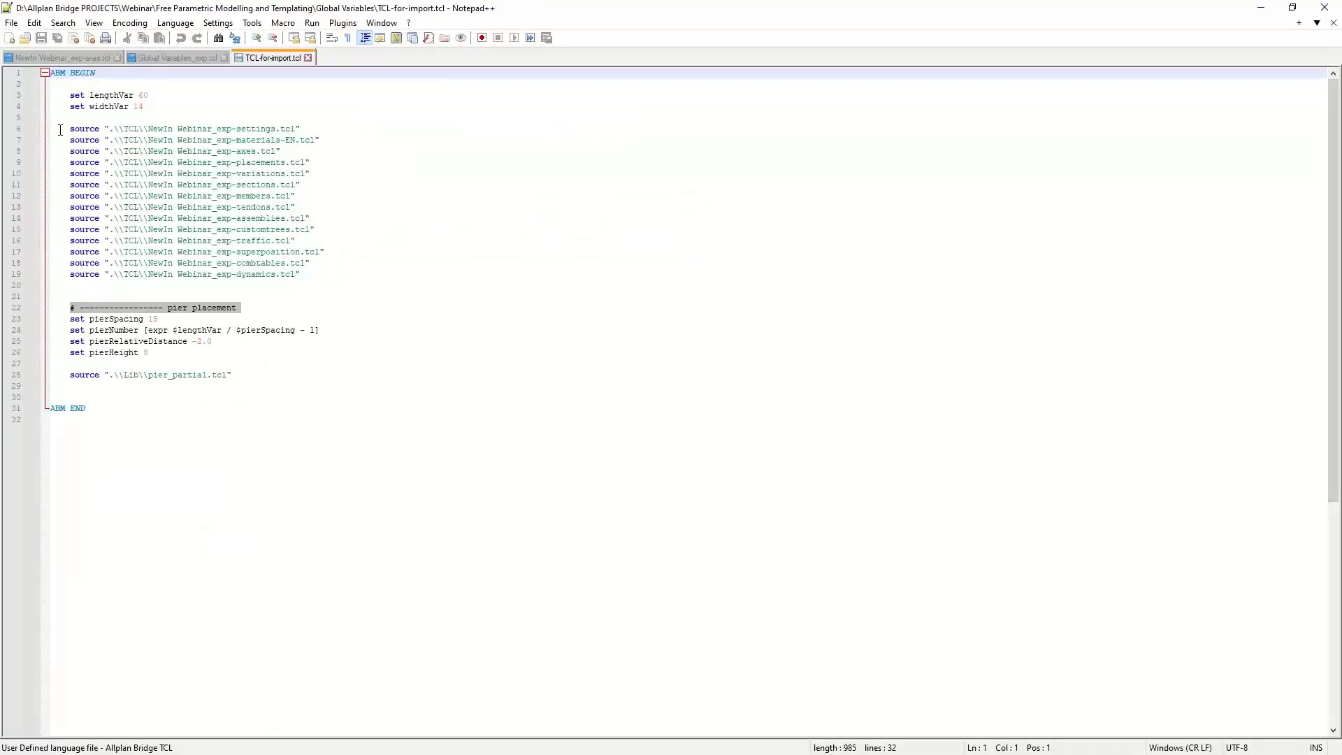
{"action": "left_click_drag", "start_coordinate": [61, 130], "coordinate": [323, 278]}
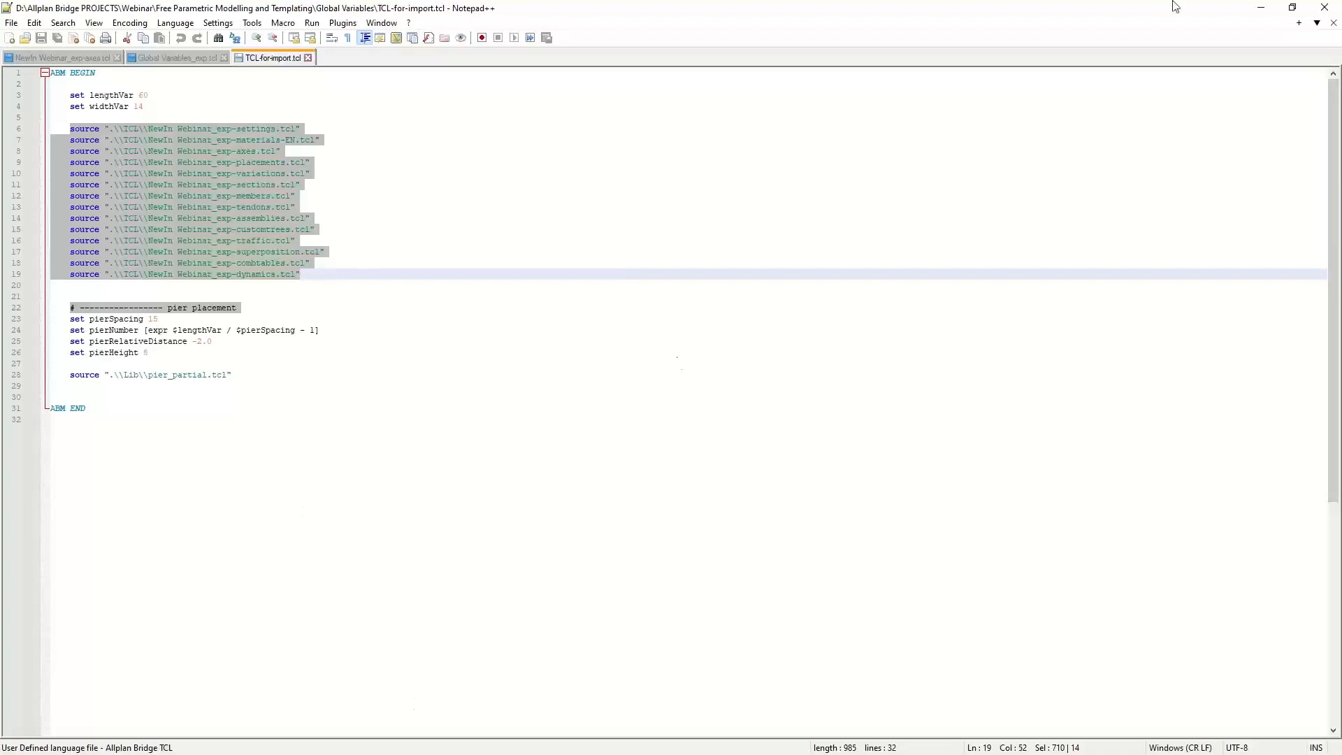
{"action": "left_click", "coordinate": [1261, 8]}
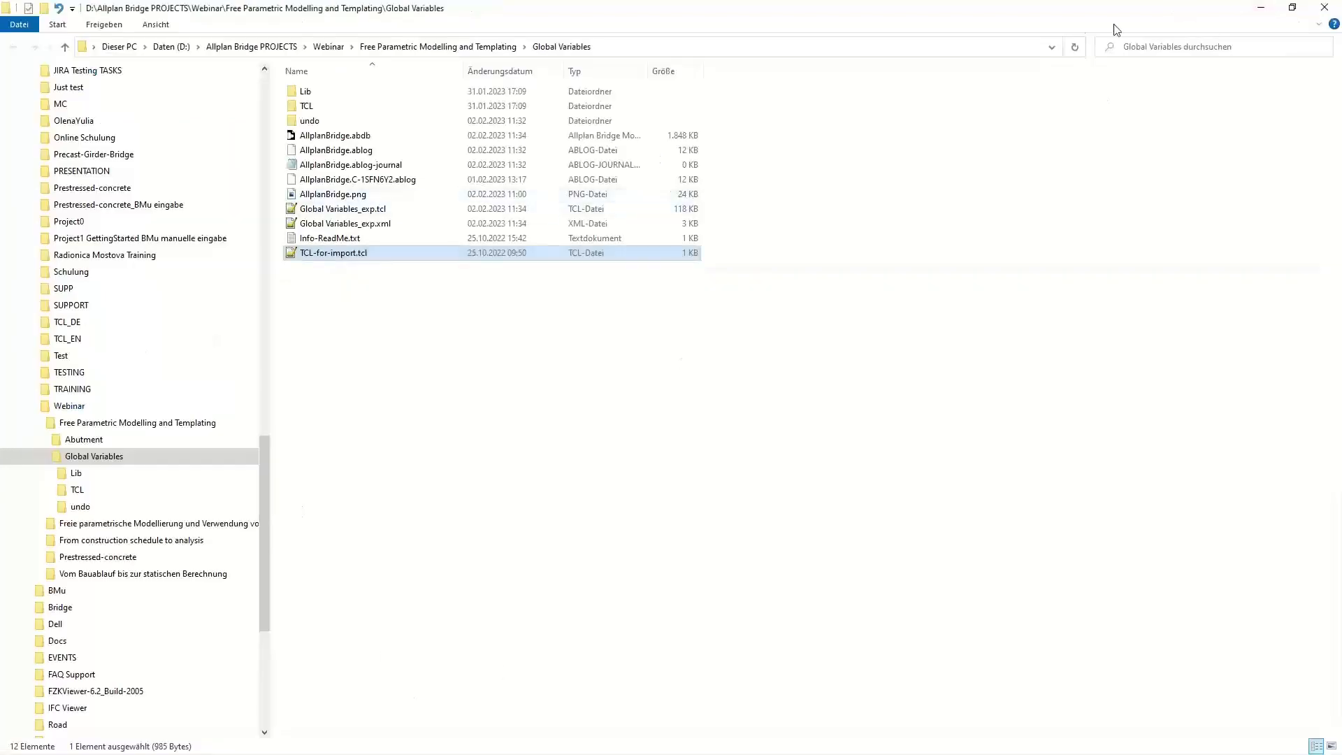
{"action": "left_click", "coordinate": [1262, 7]}
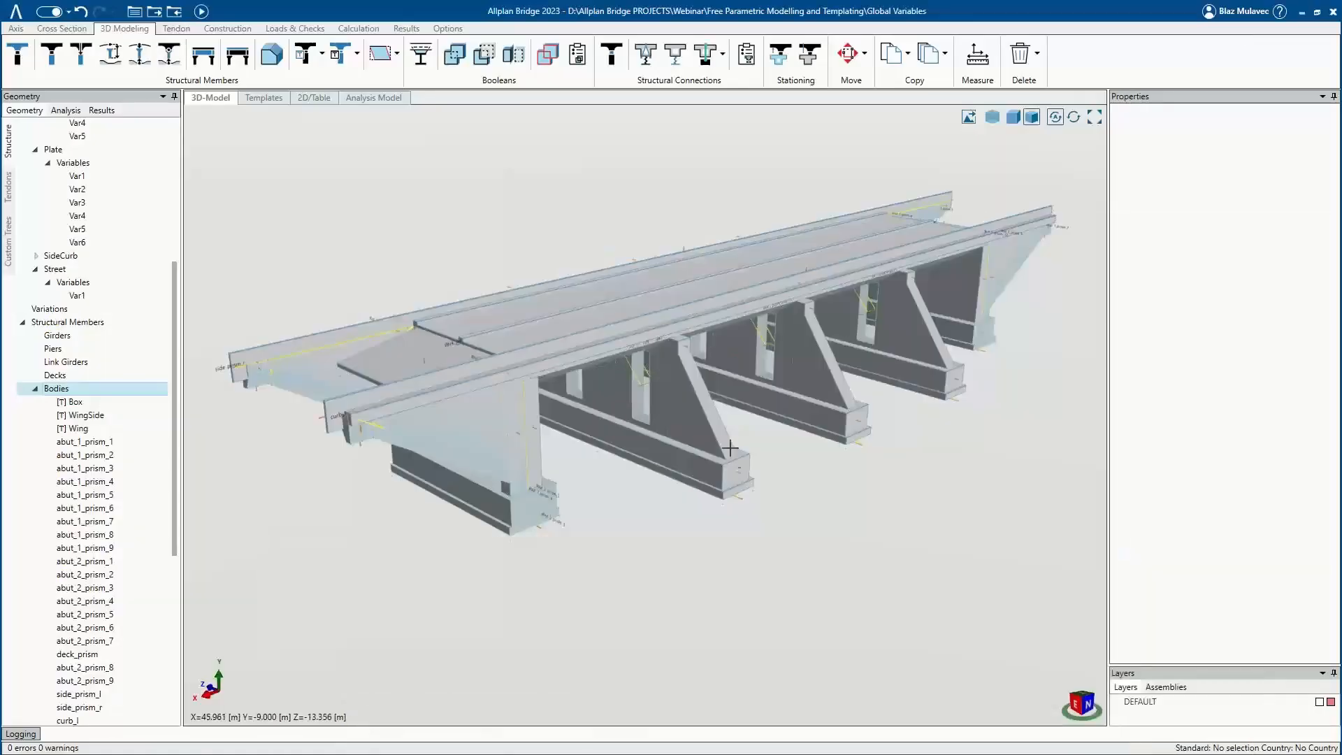
Open the project directory's Lib folder and view pier_partial.tcl in Notepad++.
{"action": "left_click", "coordinate": [134, 13]}
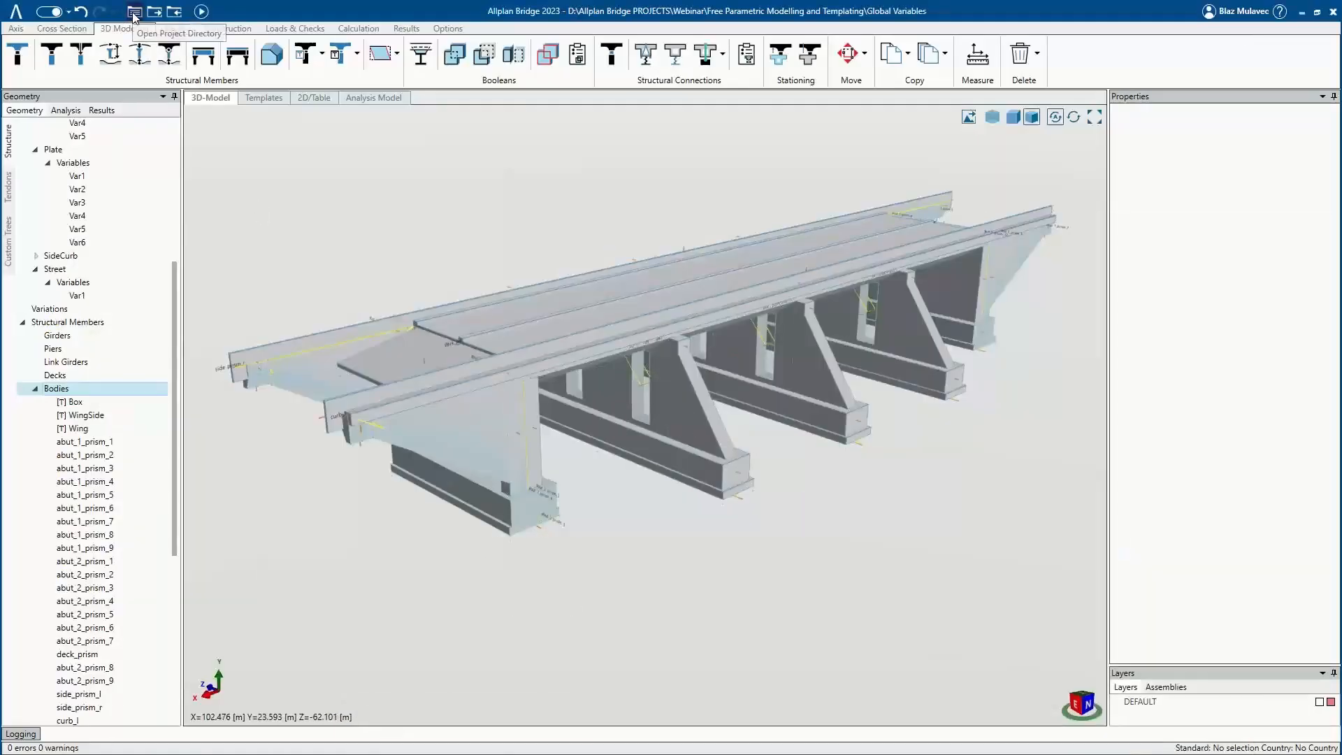
{"action": "left_click", "coordinate": [382, 358]}
{"action": "double_click", "coordinate": [382, 363]}
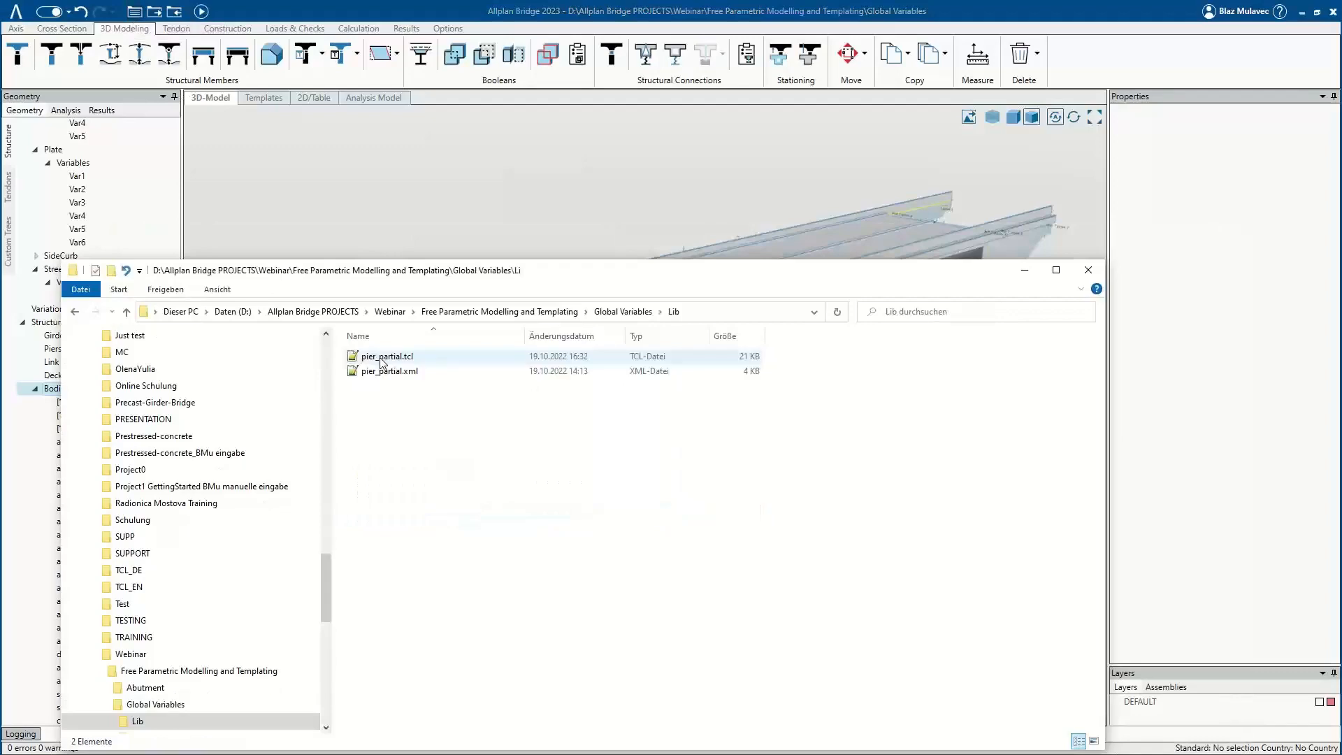
{"action": "double_click", "coordinate": [383, 359]}
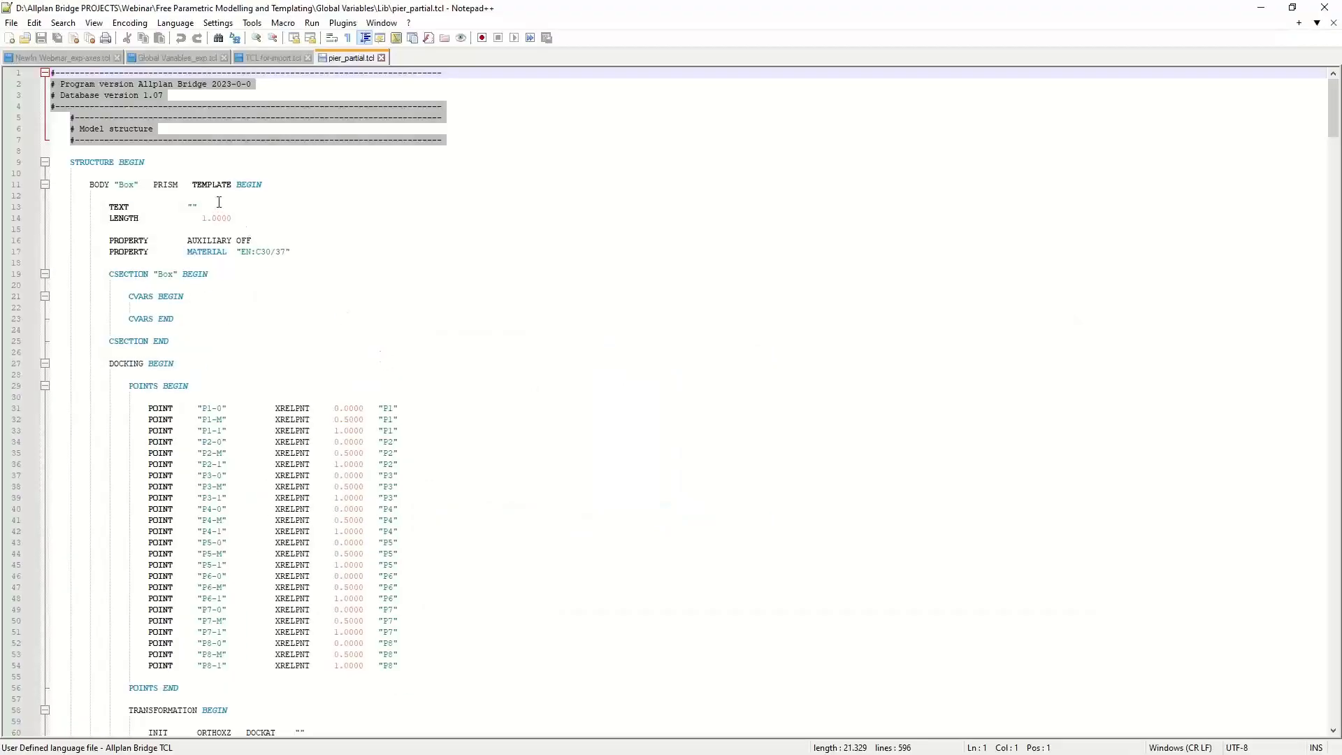
Examine pier_partial.tcl from the template bodies through the pier-count loop to the geometrical positions of the structural members.
{"action": "scroll", "coordinate": [219, 202], "scroll_direction": "down", "scroll_amount": 2}
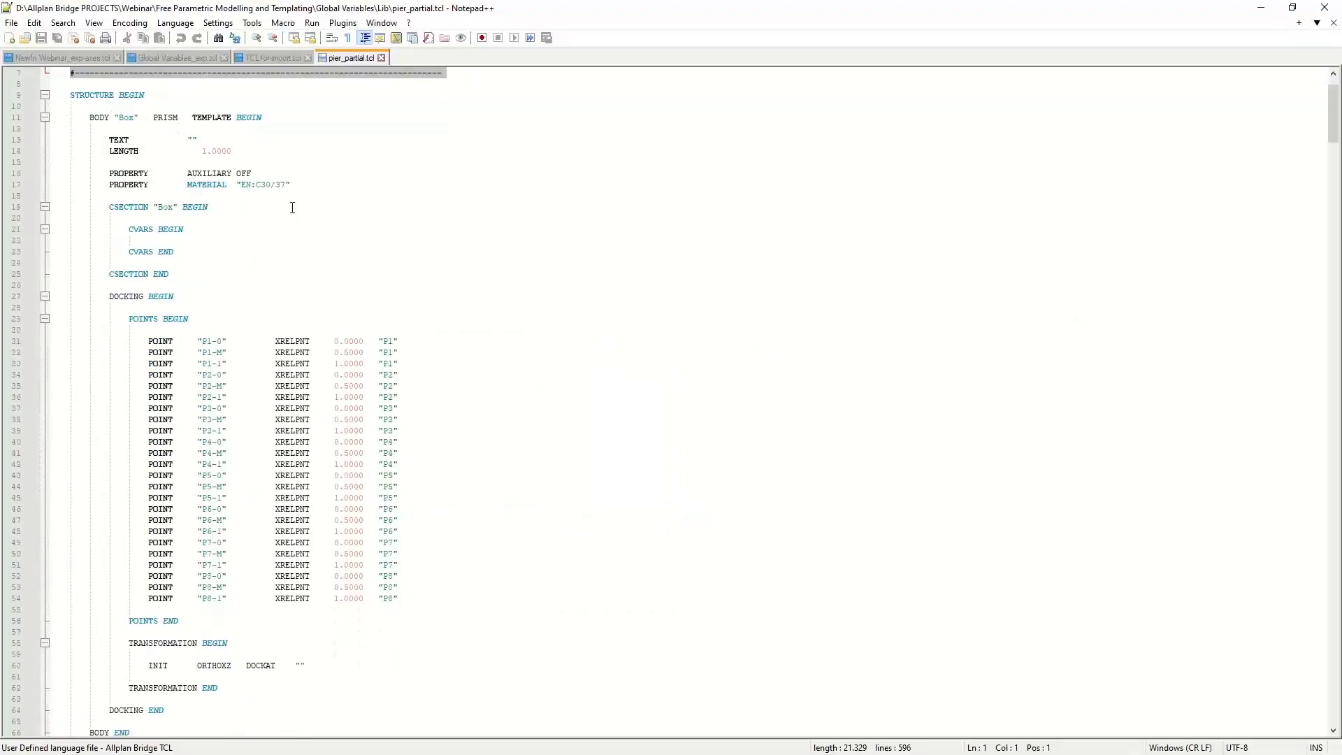
{"action": "scroll", "coordinate": [318, 378], "scroll_direction": "down", "scroll_amount": 9}
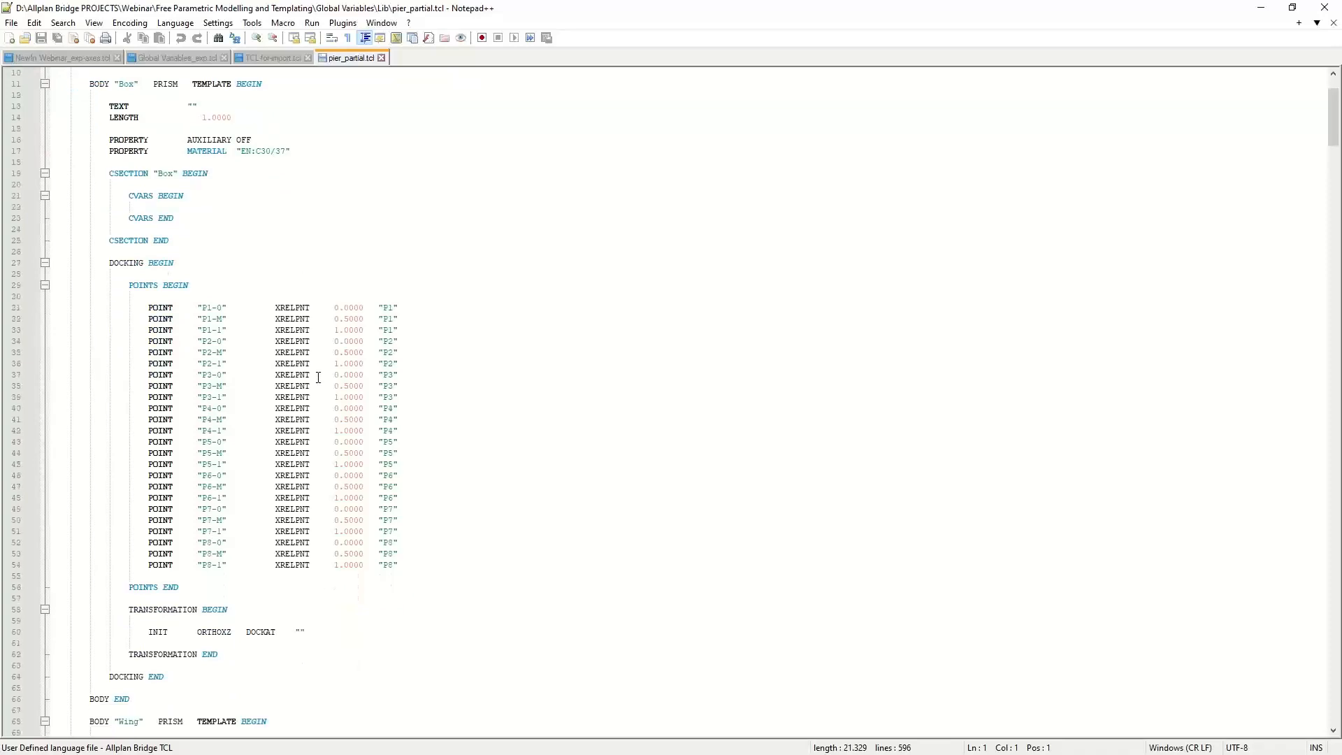
{"action": "scroll", "coordinate": [239, 389], "scroll_direction": "down", "scroll_amount": 16}
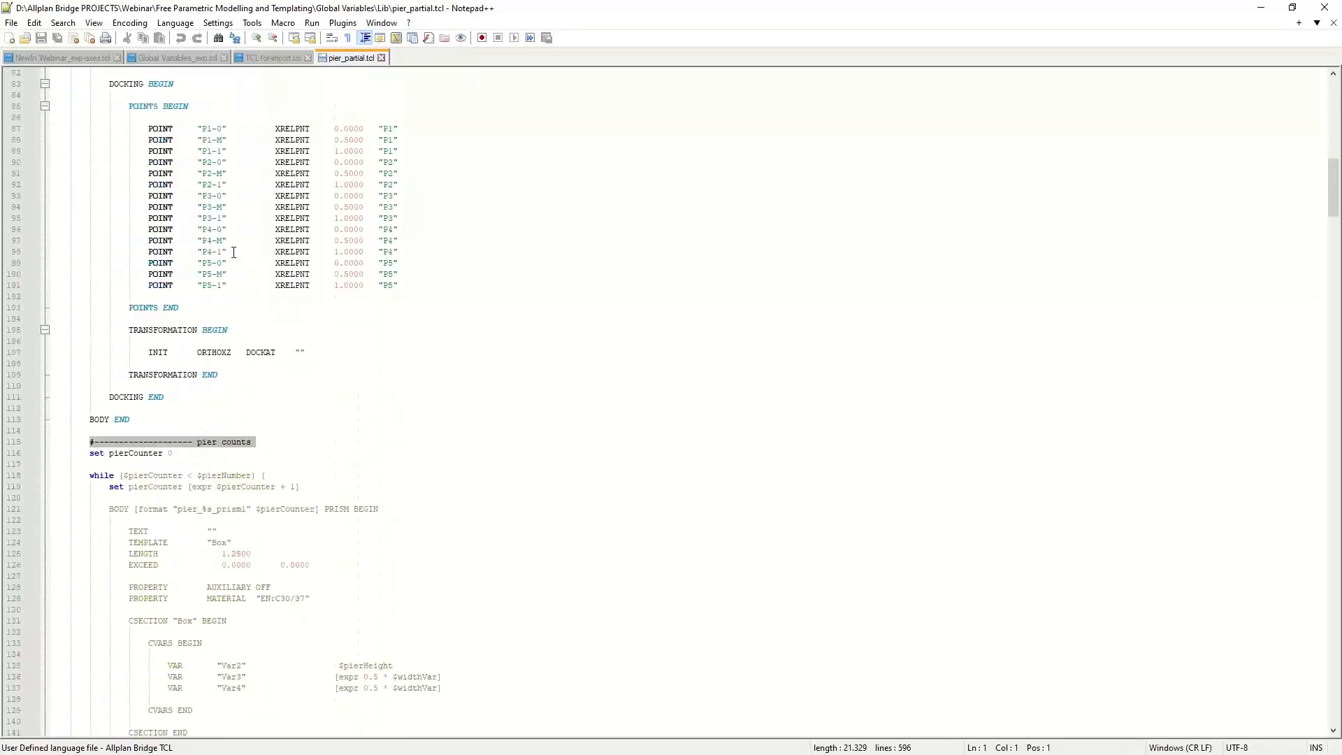
{"action": "scroll", "coordinate": [234, 253], "scroll_direction": "down", "scroll_amount": 5}
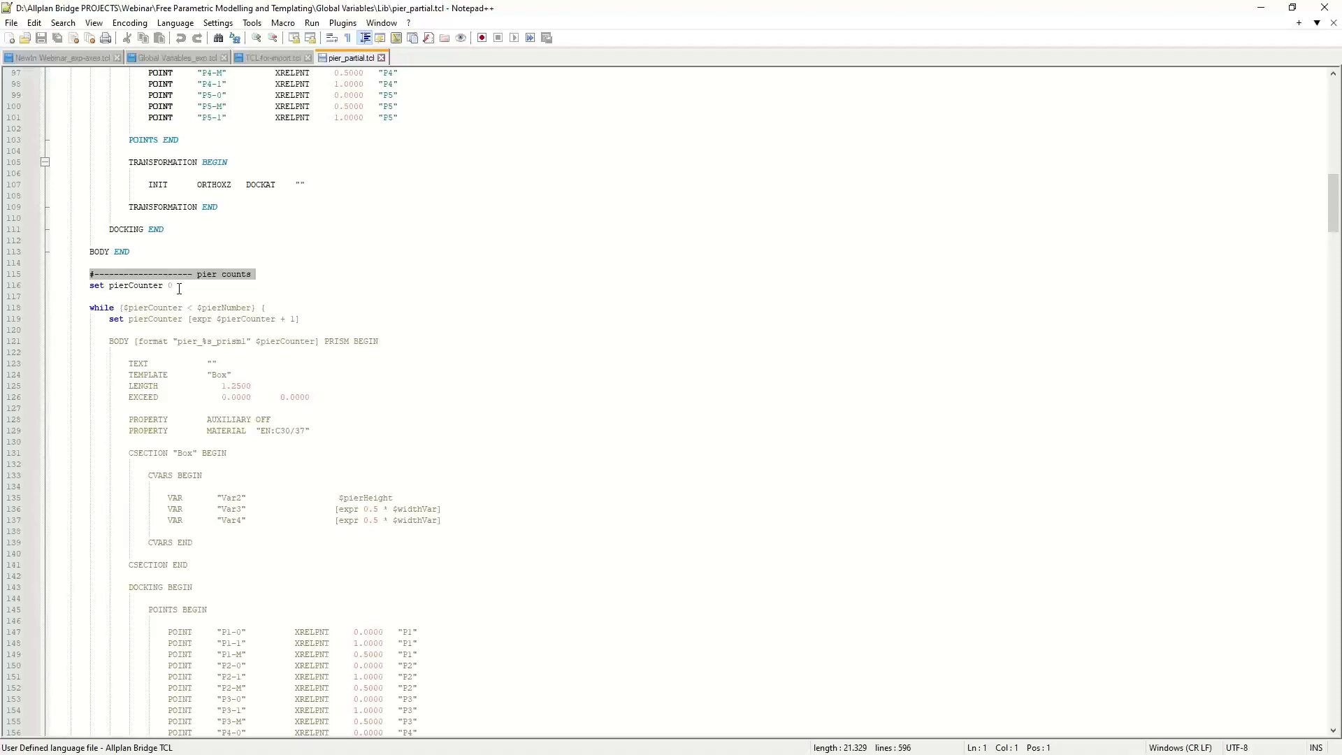
{"action": "scroll", "coordinate": [179, 288], "scroll_direction": "down", "scroll_amount": 15}
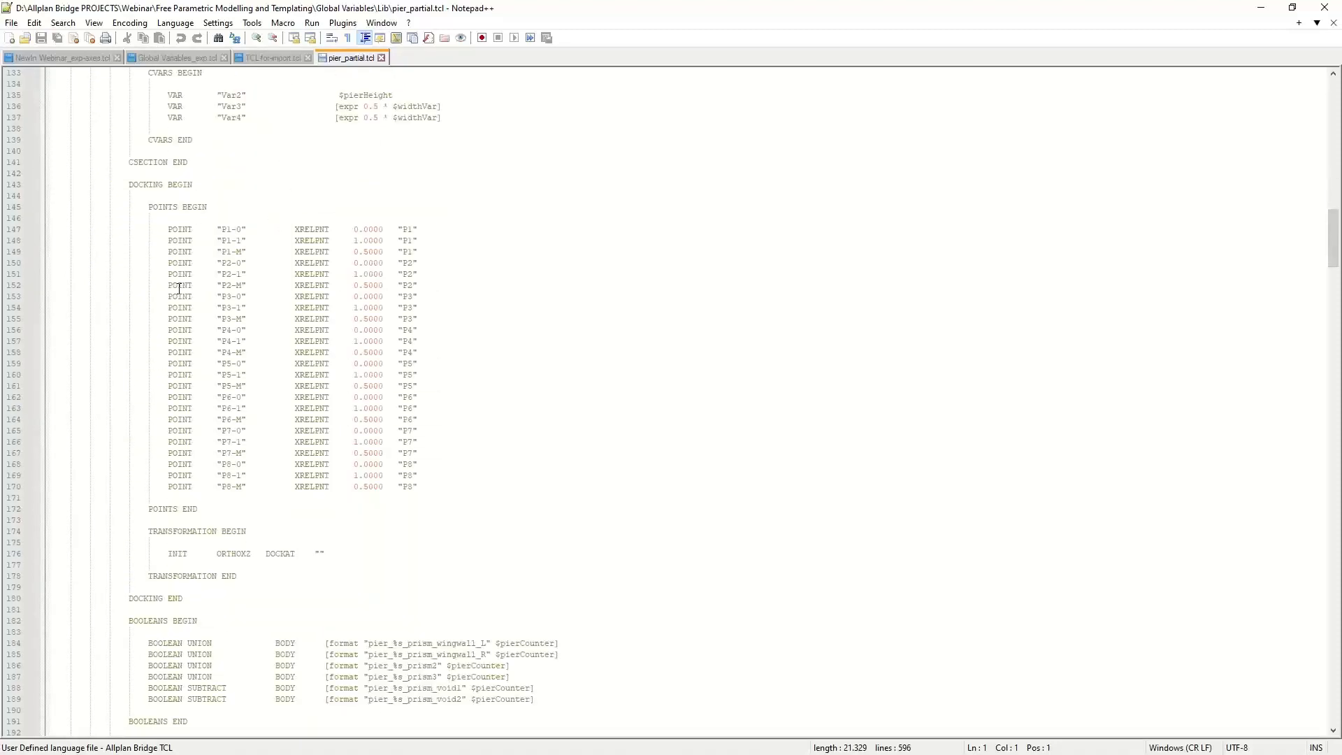
{"action": "scroll", "coordinate": [179, 288], "scroll_direction": "down", "scroll_amount": 20}
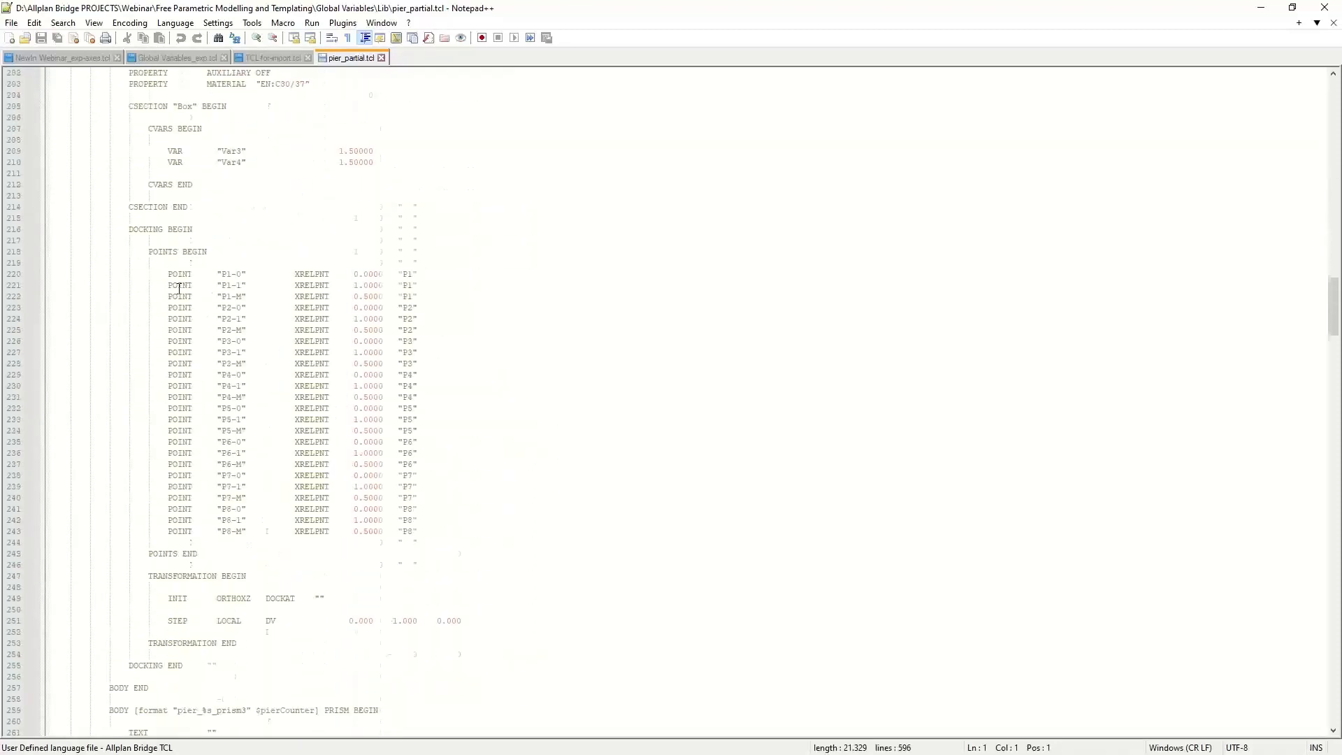
{"action": "scroll", "coordinate": [179, 288], "scroll_direction": "down", "scroll_amount": 20}
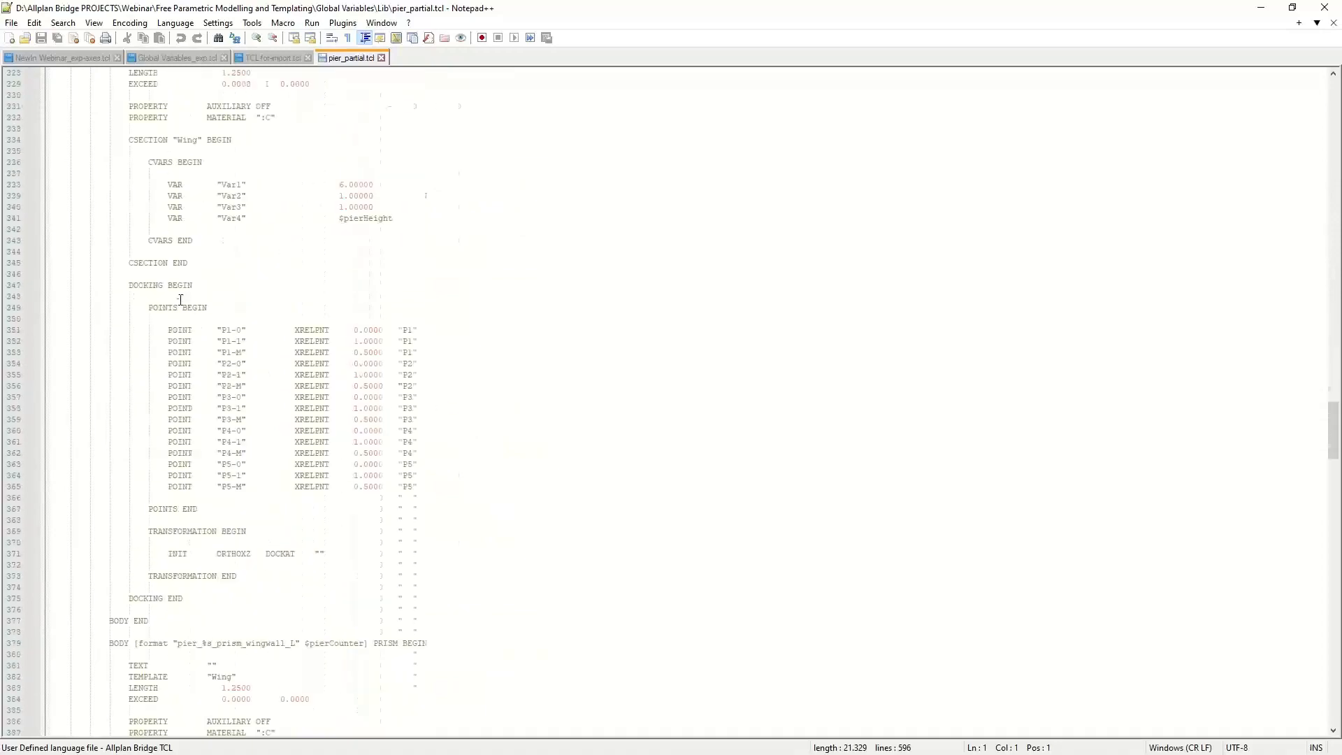
{"action": "scroll", "coordinate": [308, 352], "scroll_direction": "down", "scroll_amount": 20}
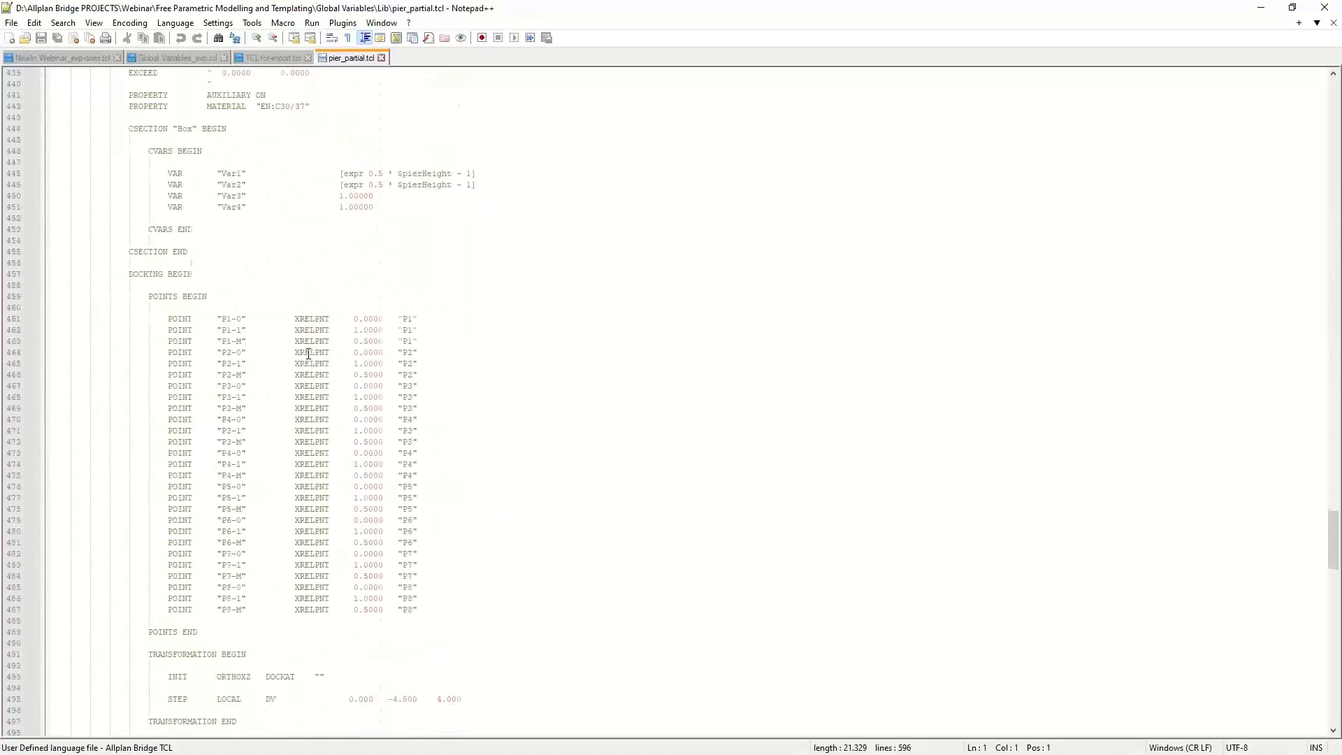
{"action": "scroll", "coordinate": [308, 352], "scroll_direction": "down", "scroll_amount": 20}
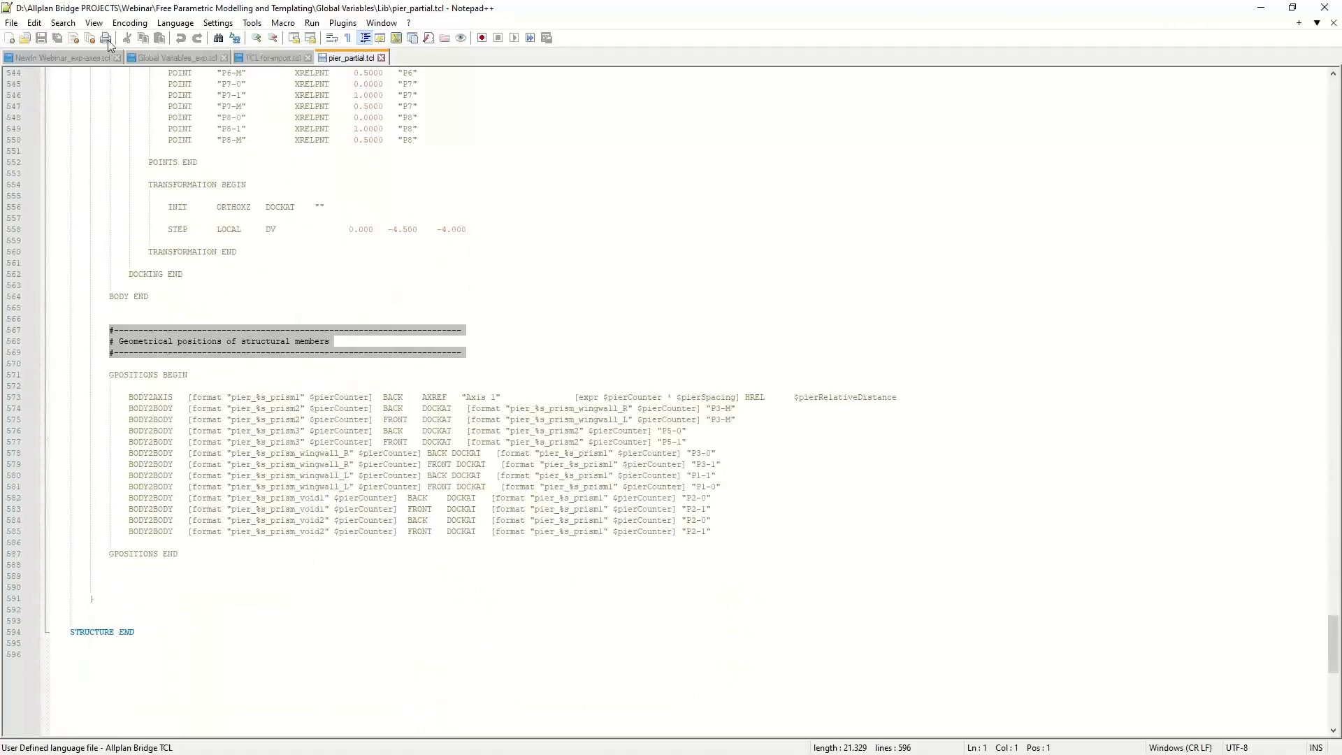
Return to the Global Variables folder, then to Allplan Bridge, and inspect the bridge and its piers in the 3D model.
{"action": "left_click", "coordinate": [1260, 7]}
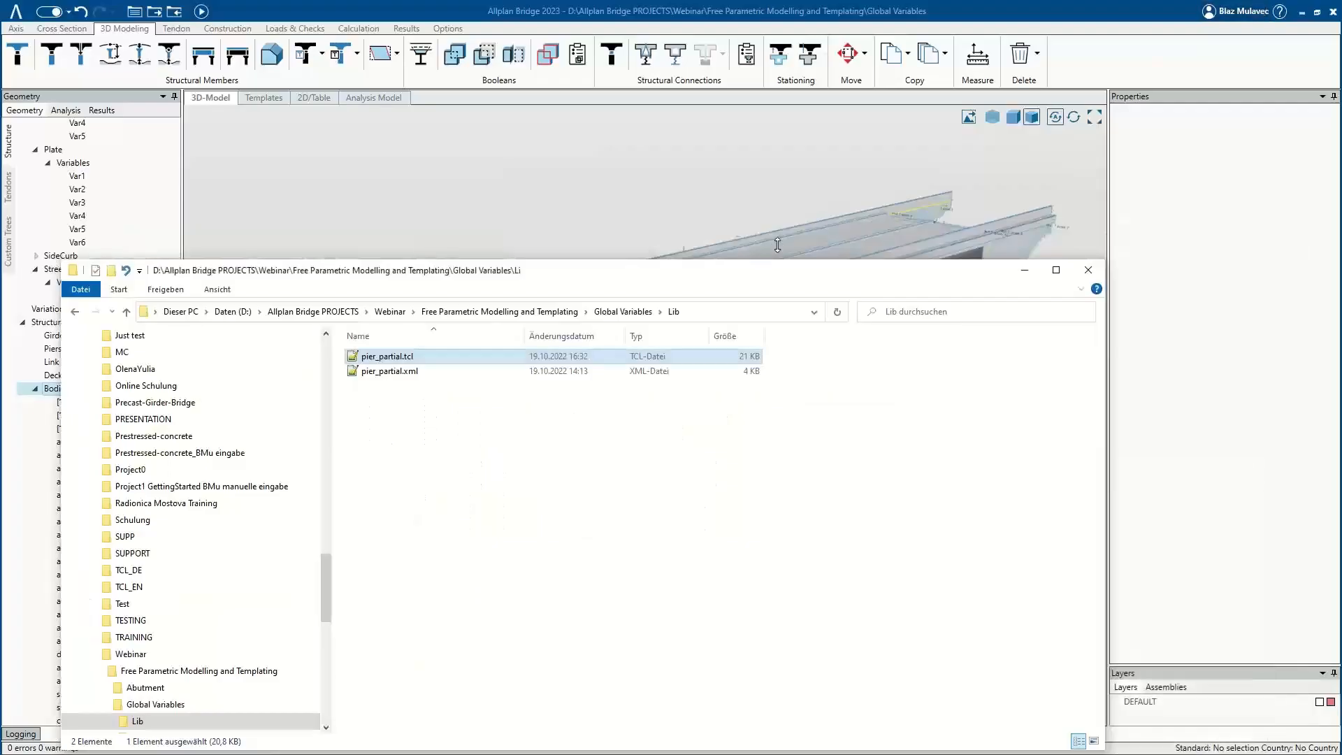
{"action": "left_click", "coordinate": [617, 313]}
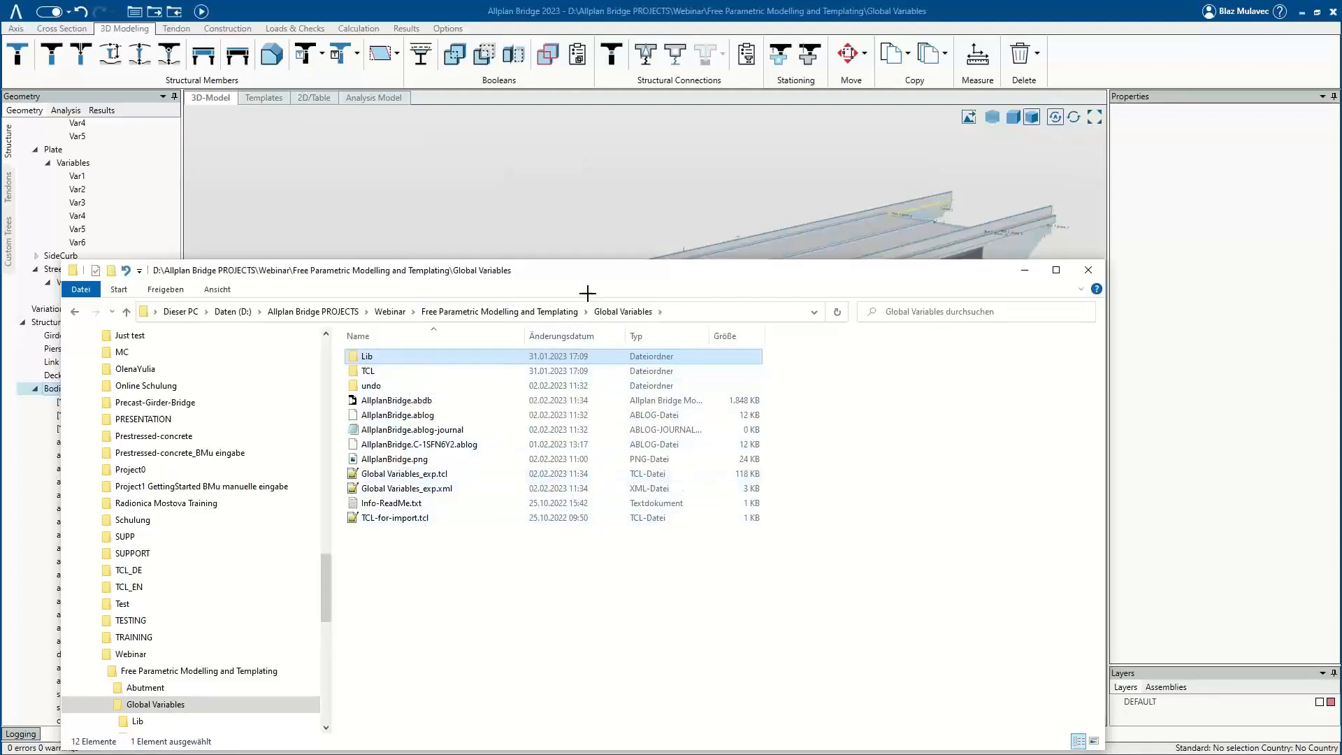
{"action": "left_click", "coordinate": [482, 164]}
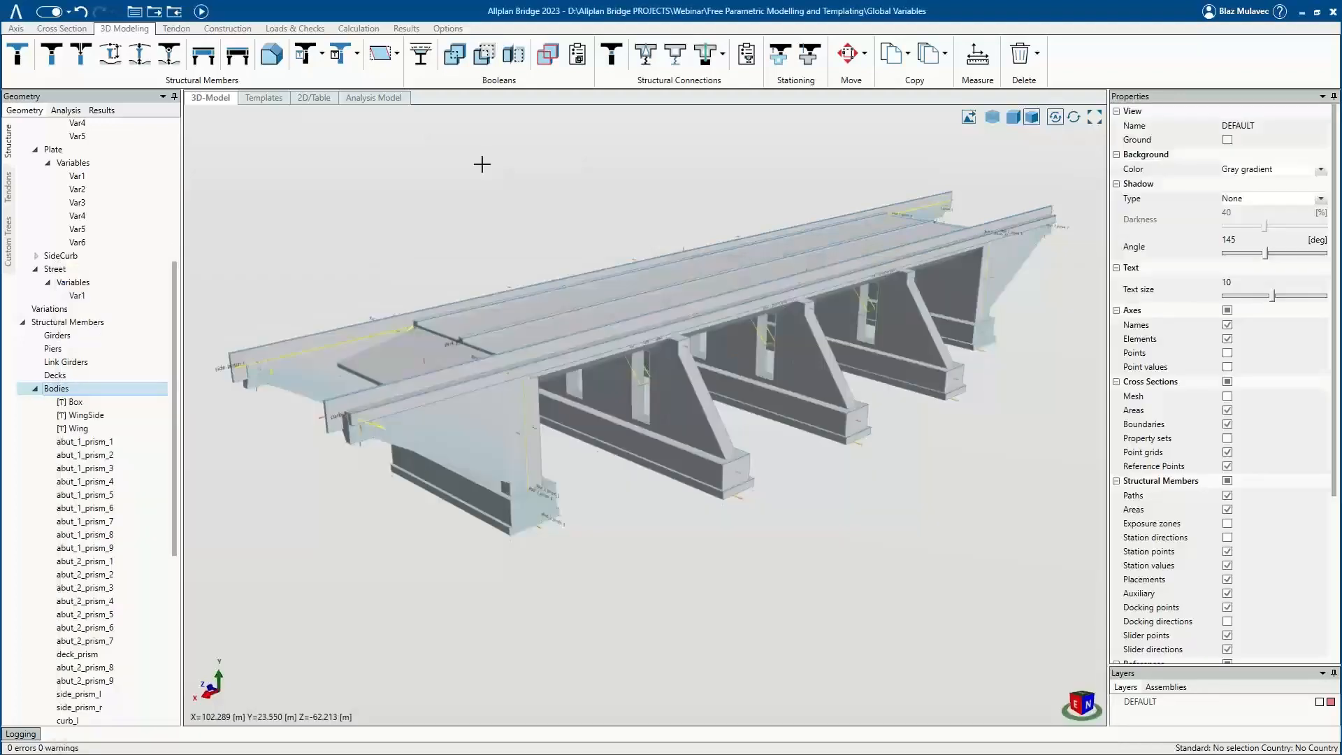
{"action": "scroll", "coordinate": [574, 303], "scroll_direction": "up", "scroll_amount": 2}
{"action": "scroll", "coordinate": [575, 302], "scroll_direction": "down", "scroll_amount": 2}
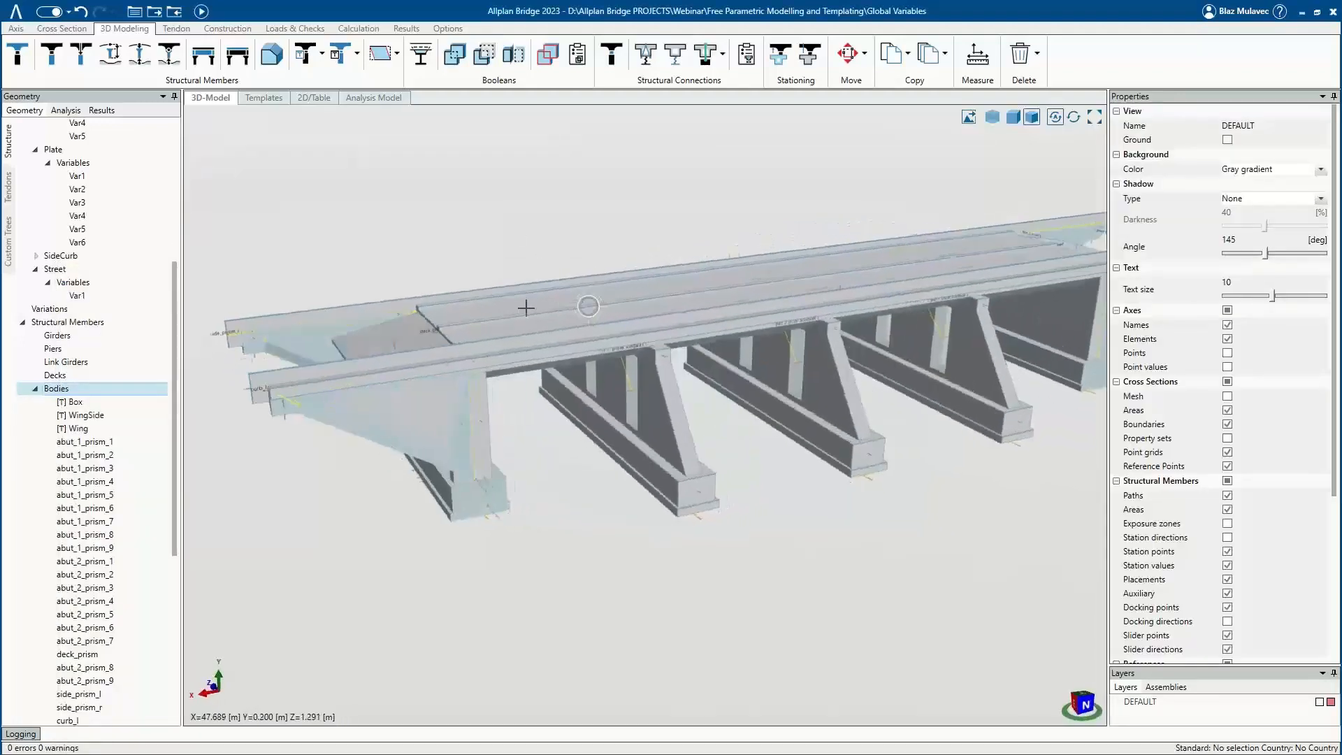
{"action": "scroll", "coordinate": [448, 308], "scroll_direction": "down", "scroll_amount": 3}
{"action": "scroll", "coordinate": [572, 314], "scroll_direction": "up", "scroll_amount": 4}
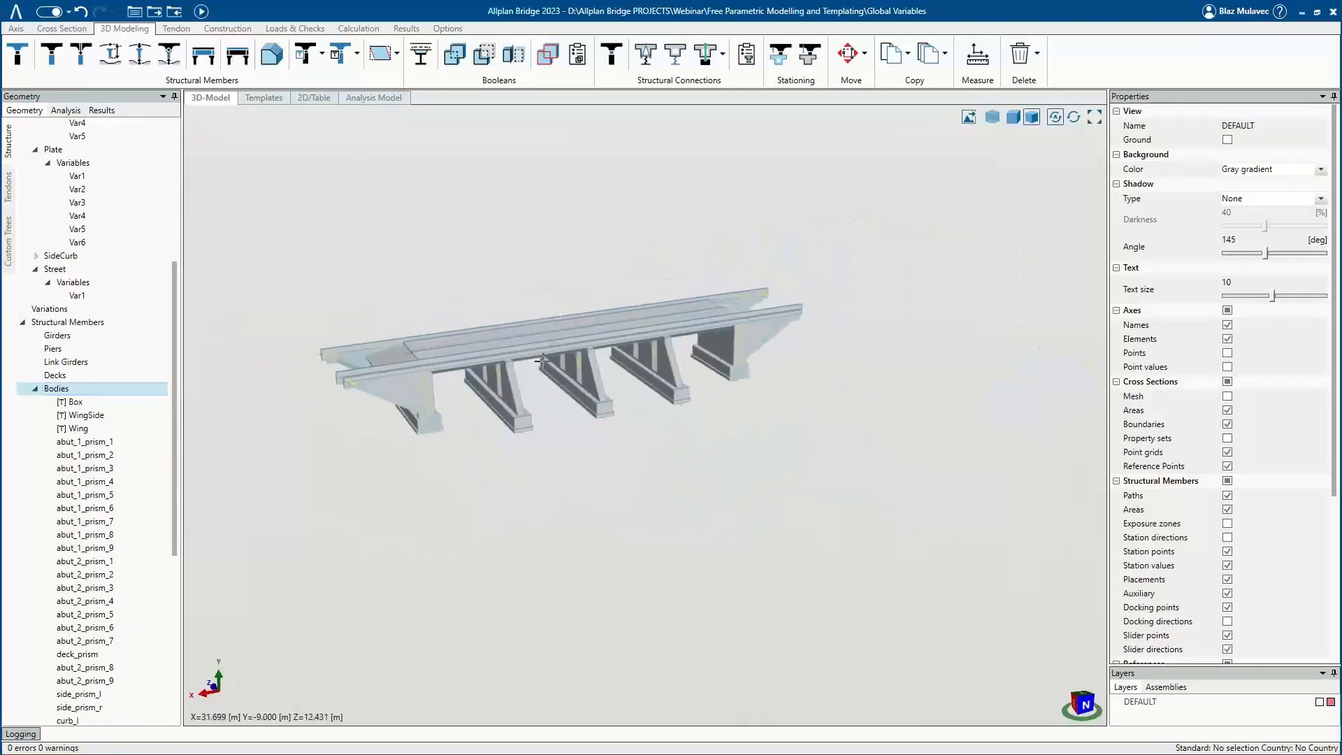
{"action": "scroll", "coordinate": [669, 311], "scroll_direction": "down", "scroll_amount": 2}
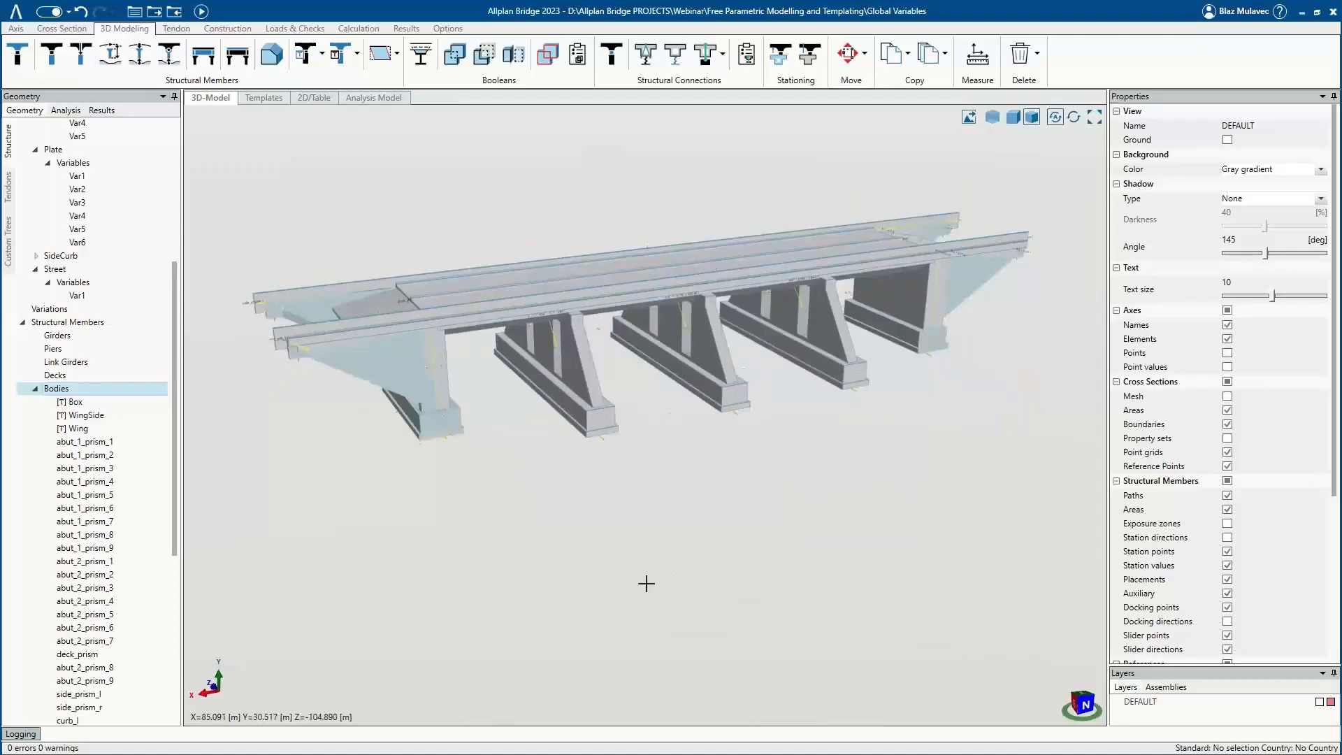
Switch to TCL-for-import.tcl in Notepad++, set lengthVar to 90 and widthVar to 30, and save the file.
{"action": "key", "text": "alt+Tab"}
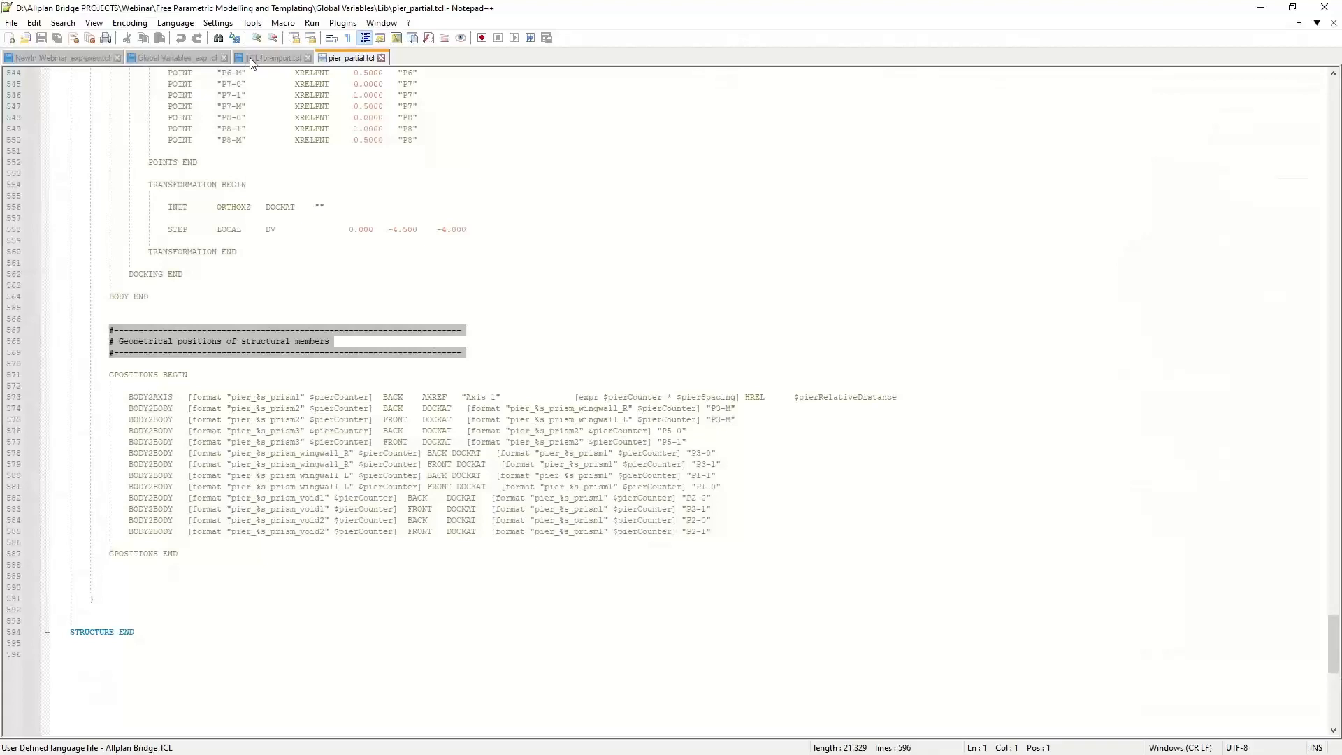
{"action": "left_click", "coordinate": [245, 59]}
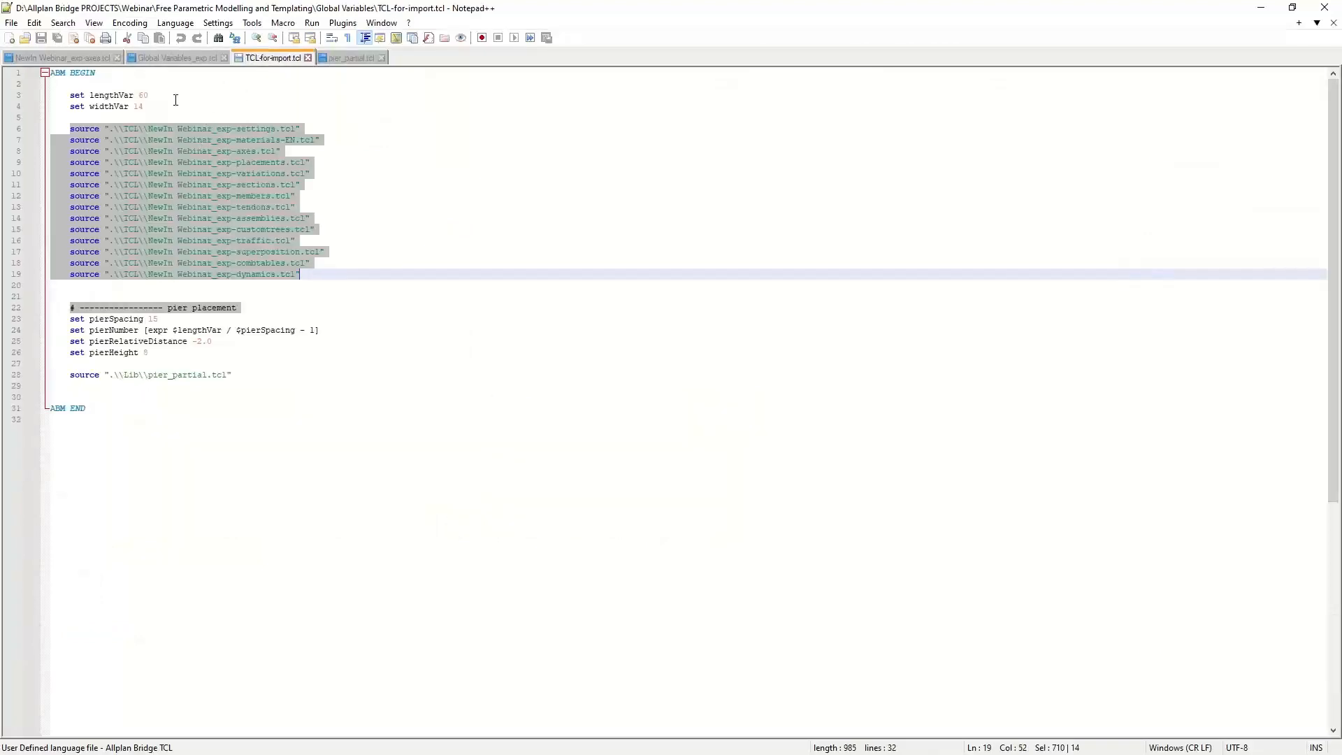
{"action": "left_click", "coordinate": [150, 96]}
{"action": "key", "text": "BackSpace"}
{"action": "key", "text": "BackSpace"}
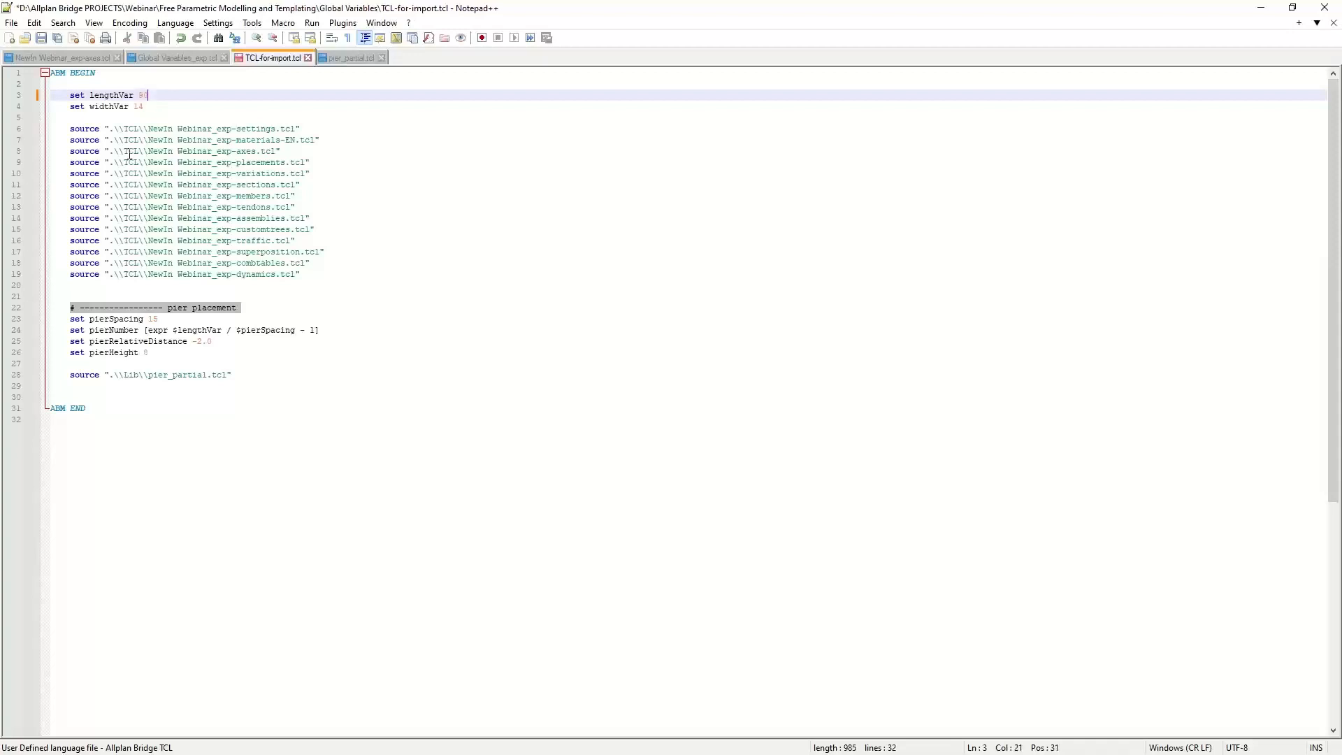
{"action": "left_click", "coordinate": [145, 108]}
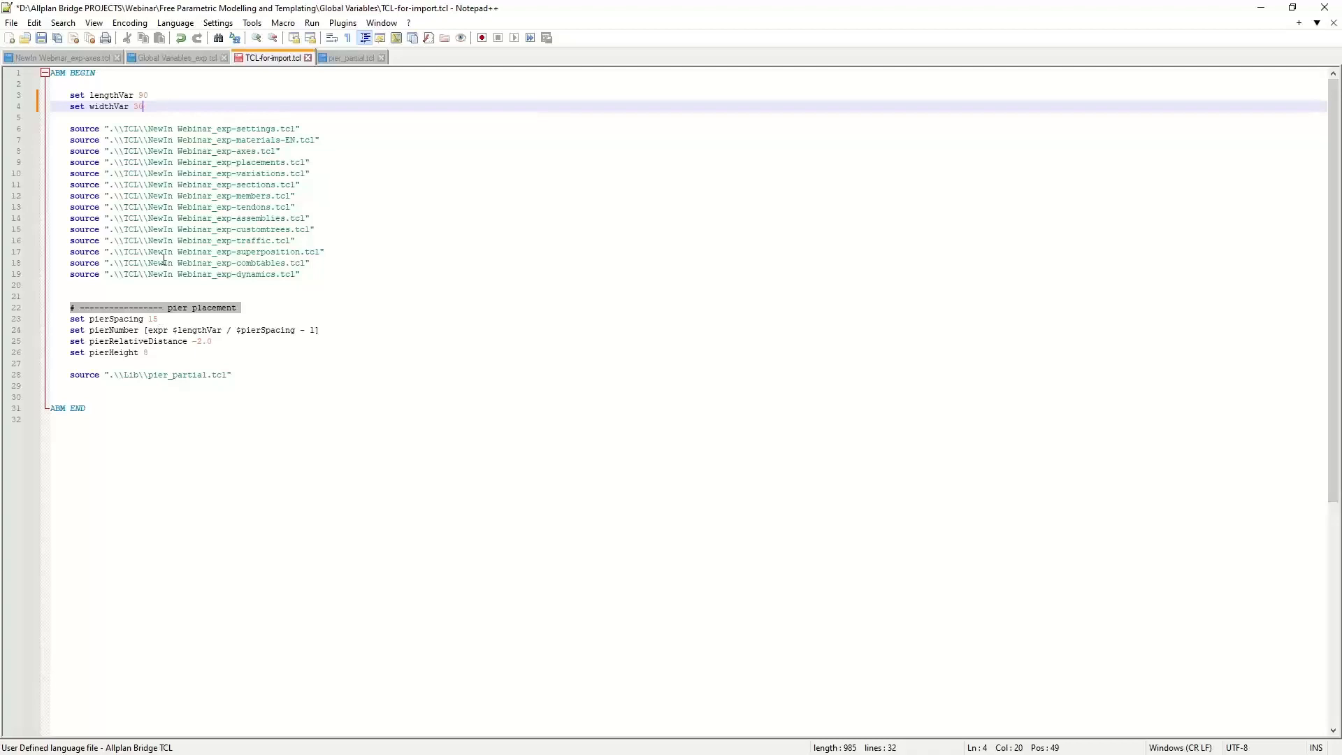
{"action": "left_click", "coordinate": [40, 39]}
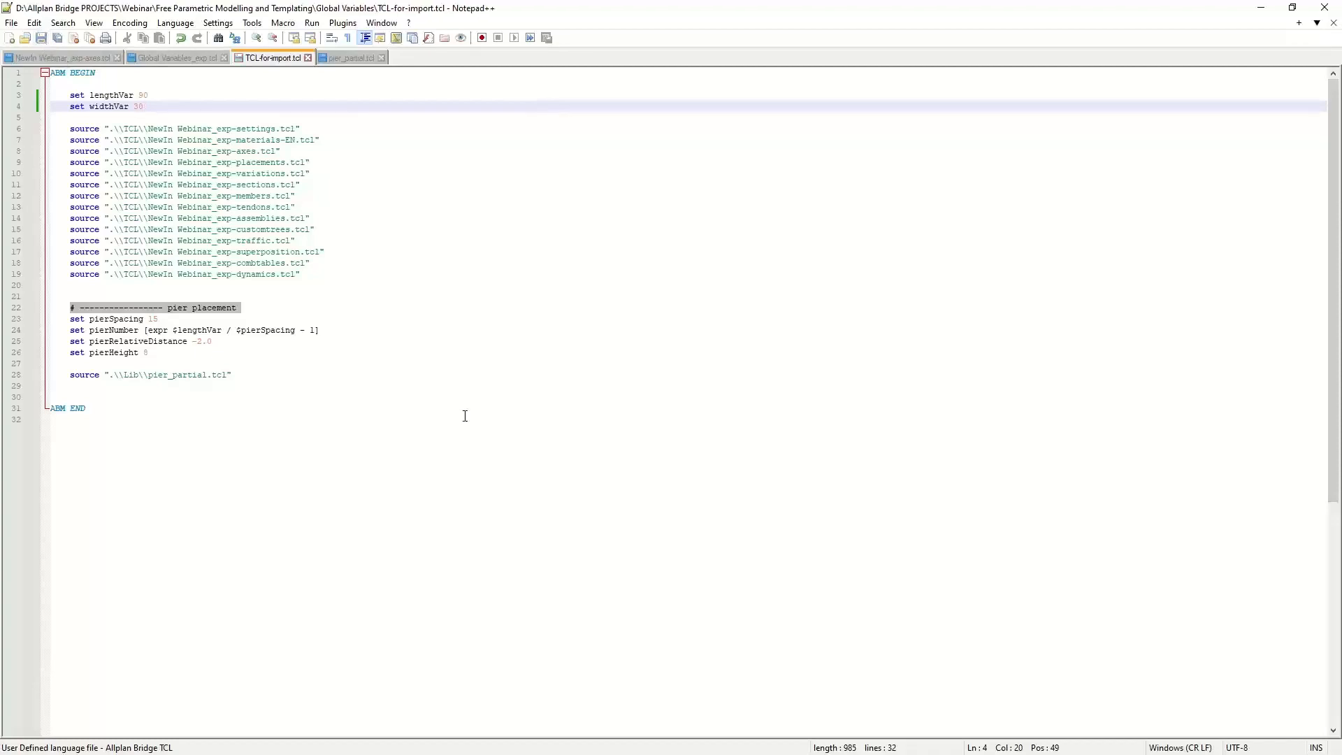
Return to Allplan Bridge and import TCL-for-import.tcl from the Global Variables folder into the project.
{"action": "left_click", "coordinate": [1260, 7]}
{"action": "left_click", "coordinate": [174, 11]}
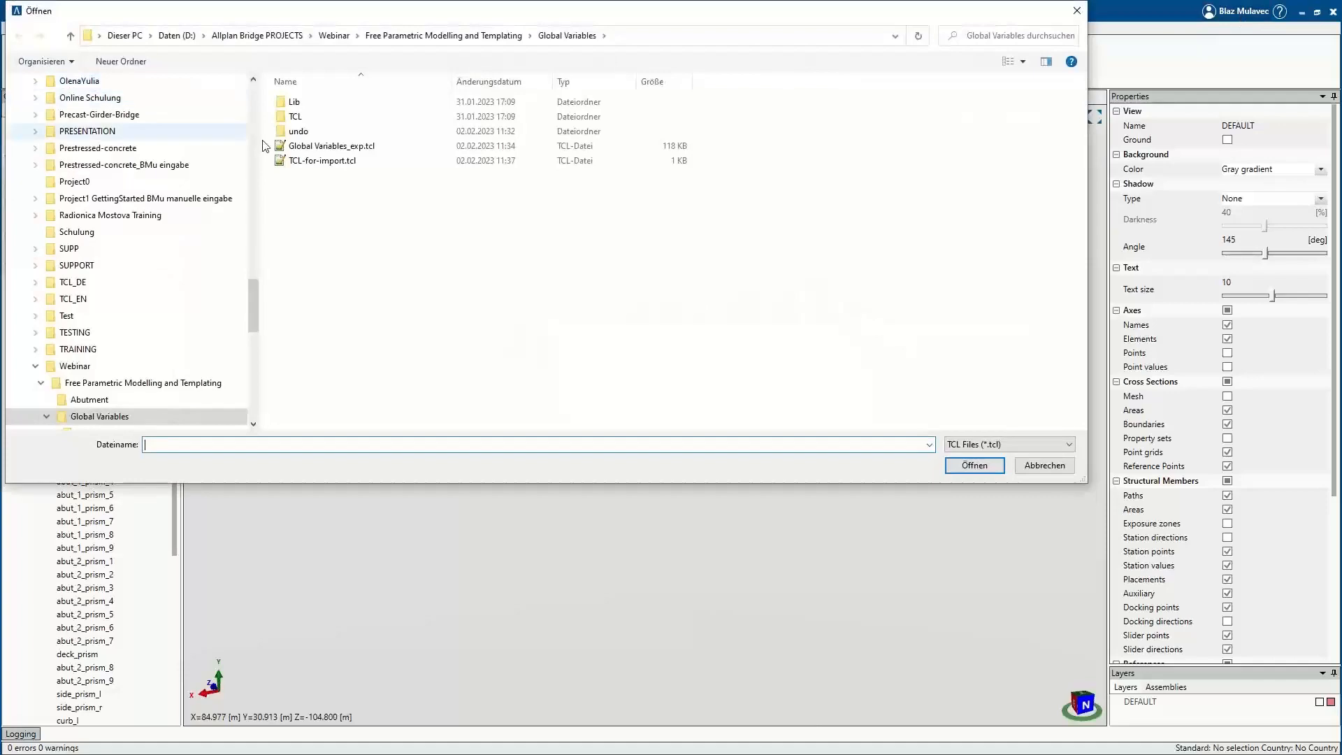
{"action": "left_click", "coordinate": [315, 161]}
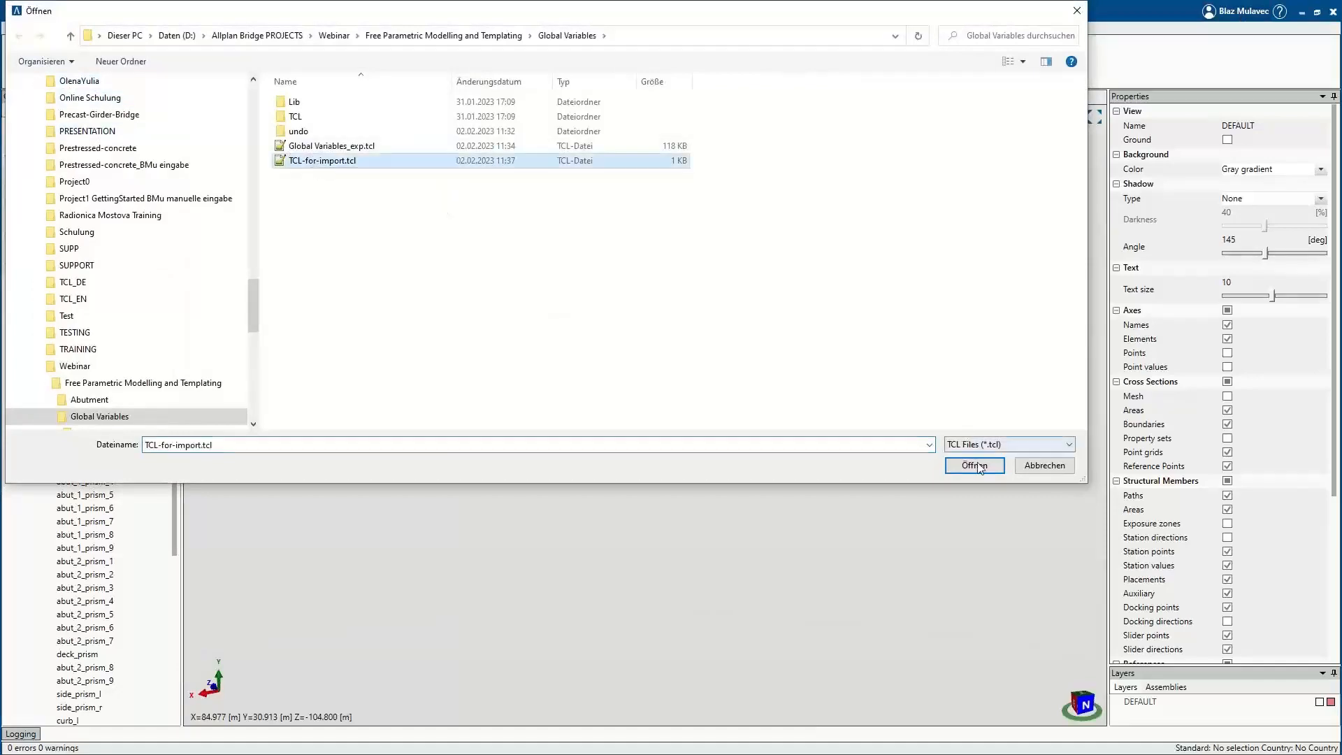
{"action": "left_click", "coordinate": [975, 465]}
{"action": "left_click", "coordinate": [728, 429]}
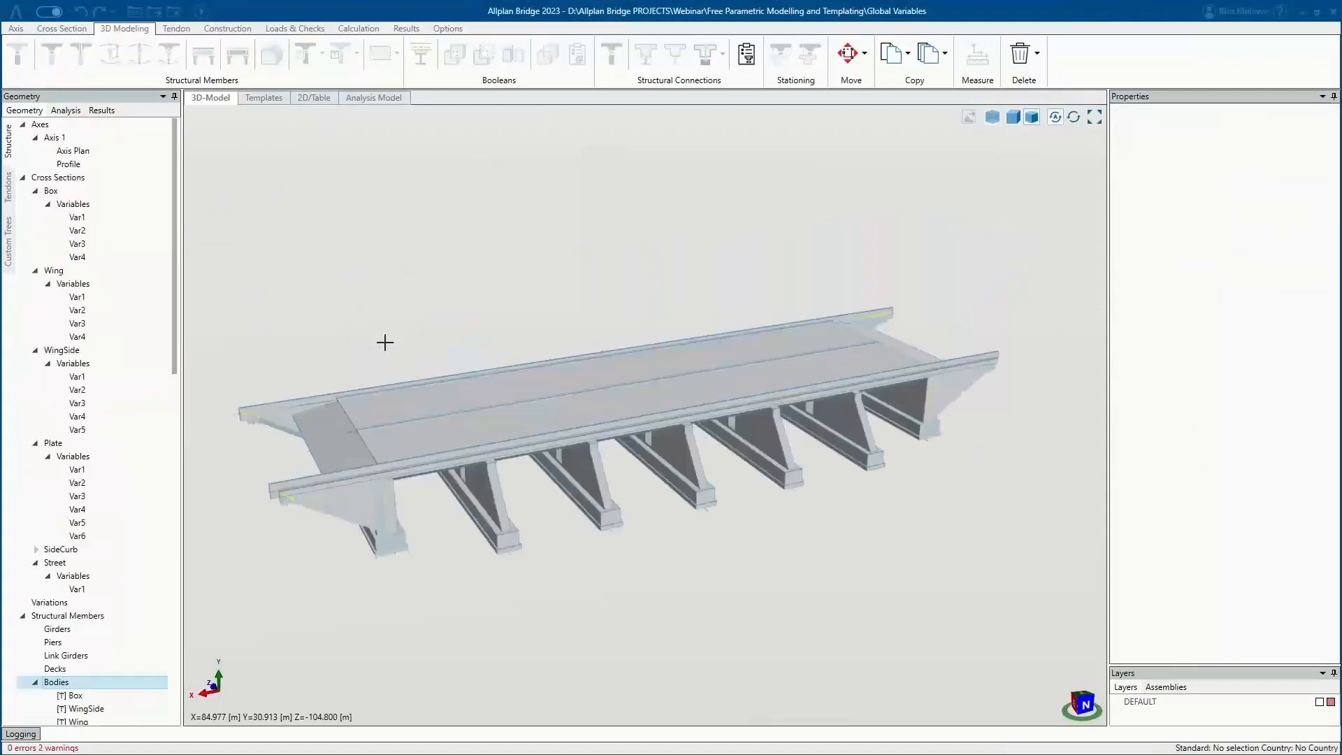
Inspect the reimported bridge's deck, abutment and piers from the end and side, then return to Notepad++.
{"action": "middle_click_drag", "start_coordinate": [410, 402], "coordinate": [701, 465]}
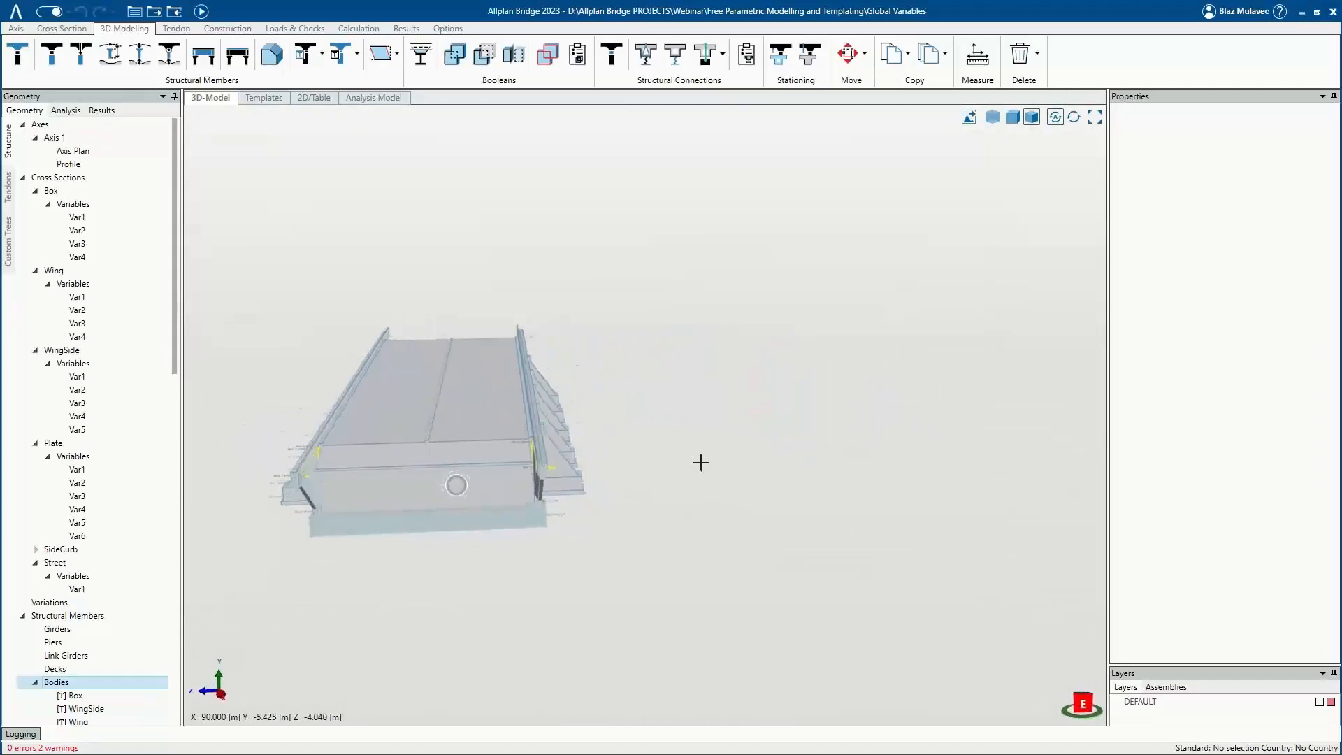
{"action": "scroll", "coordinate": [466, 472], "scroll_direction": "up", "scroll_amount": 3}
{"action": "scroll", "coordinate": [491, 475], "scroll_direction": "up", "scroll_amount": 3}
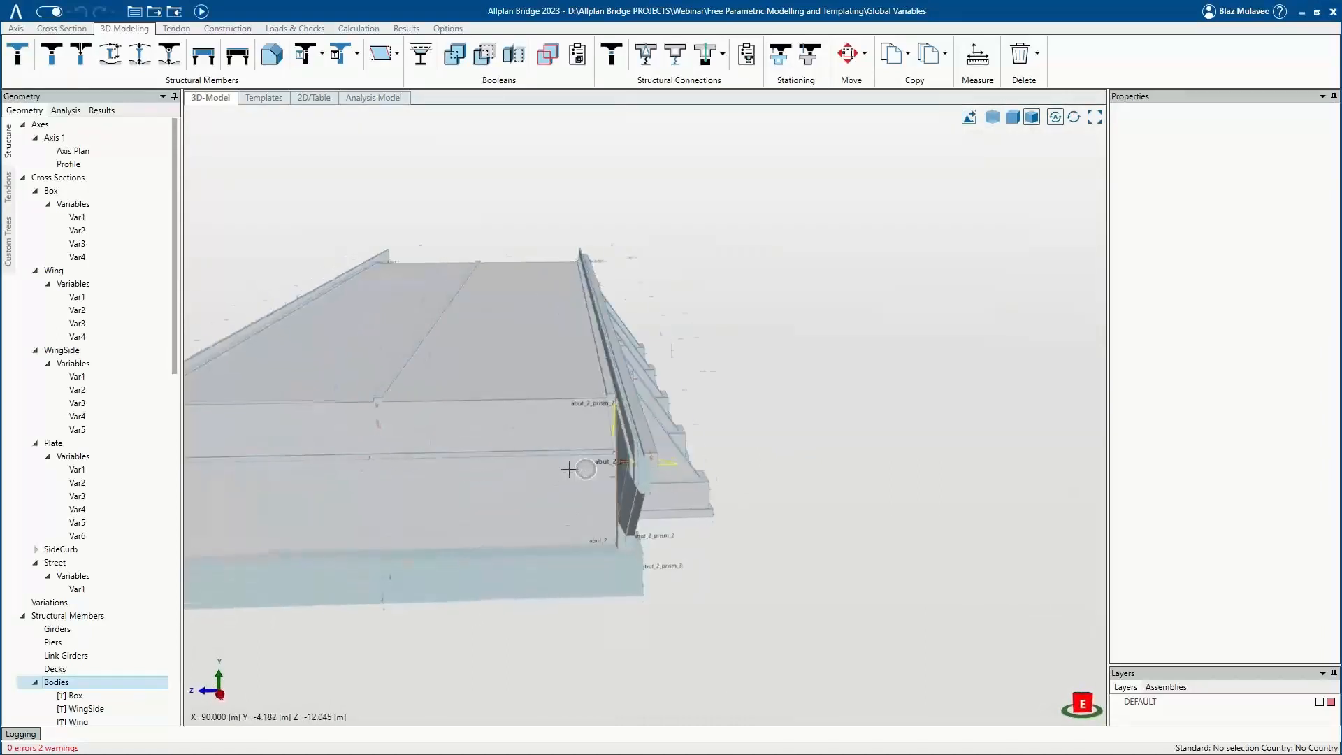
{"action": "middle_click_drag", "start_coordinate": [491, 476], "coordinate": [422, 458]}
{"action": "scroll", "coordinate": [428, 448], "scroll_direction": "down", "scroll_amount": 3}
{"action": "middle_click_drag", "start_coordinate": [650, 435], "coordinate": [614, 459]}
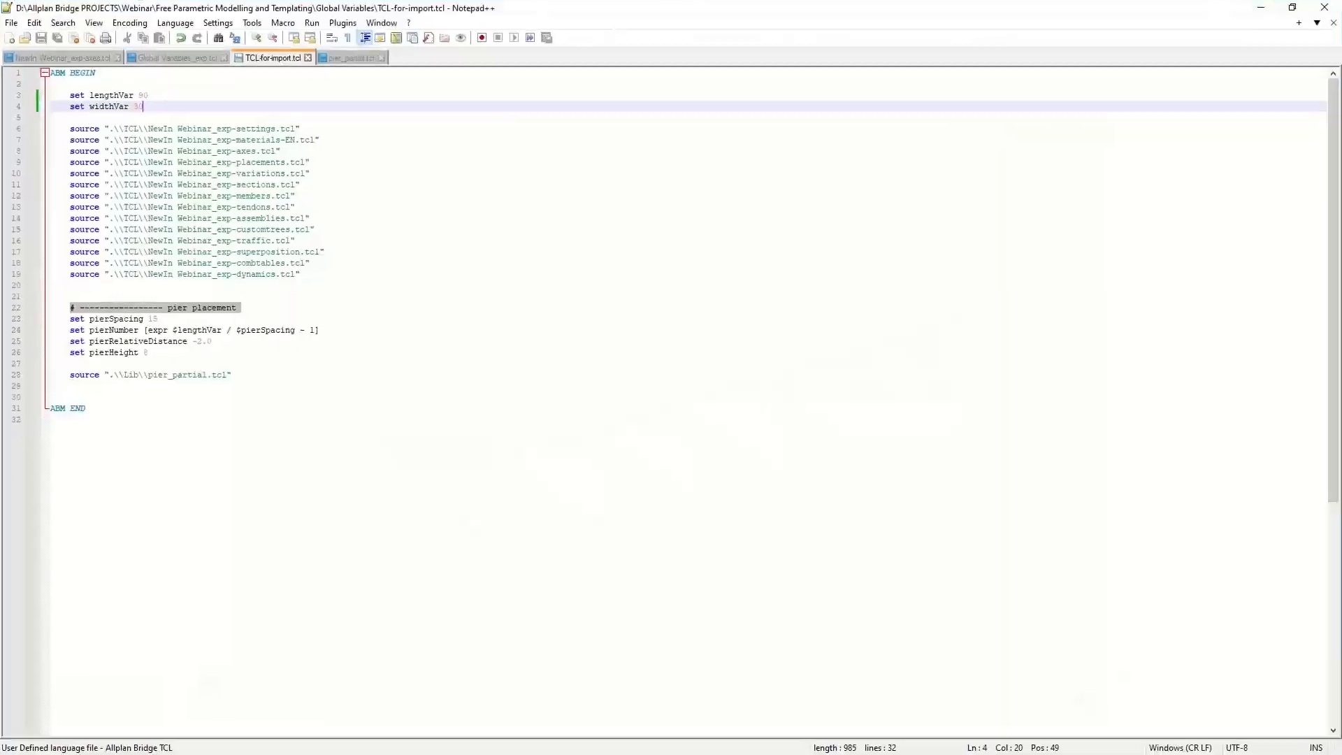
Set lengthVar to 120 and widthVar to 50 in TCL-for-import.tcl.
{"action": "double_click", "coordinate": [142, 94]}
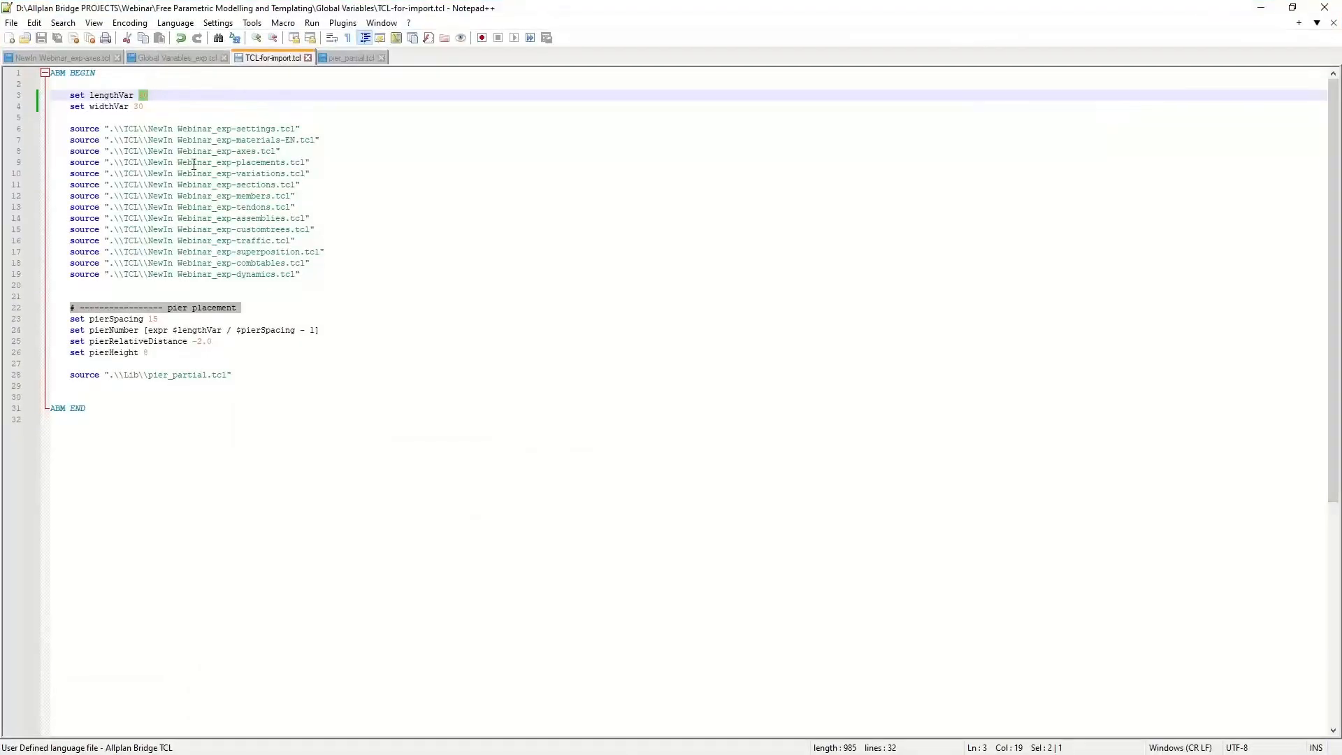
{"action": "type", "text": "120"}
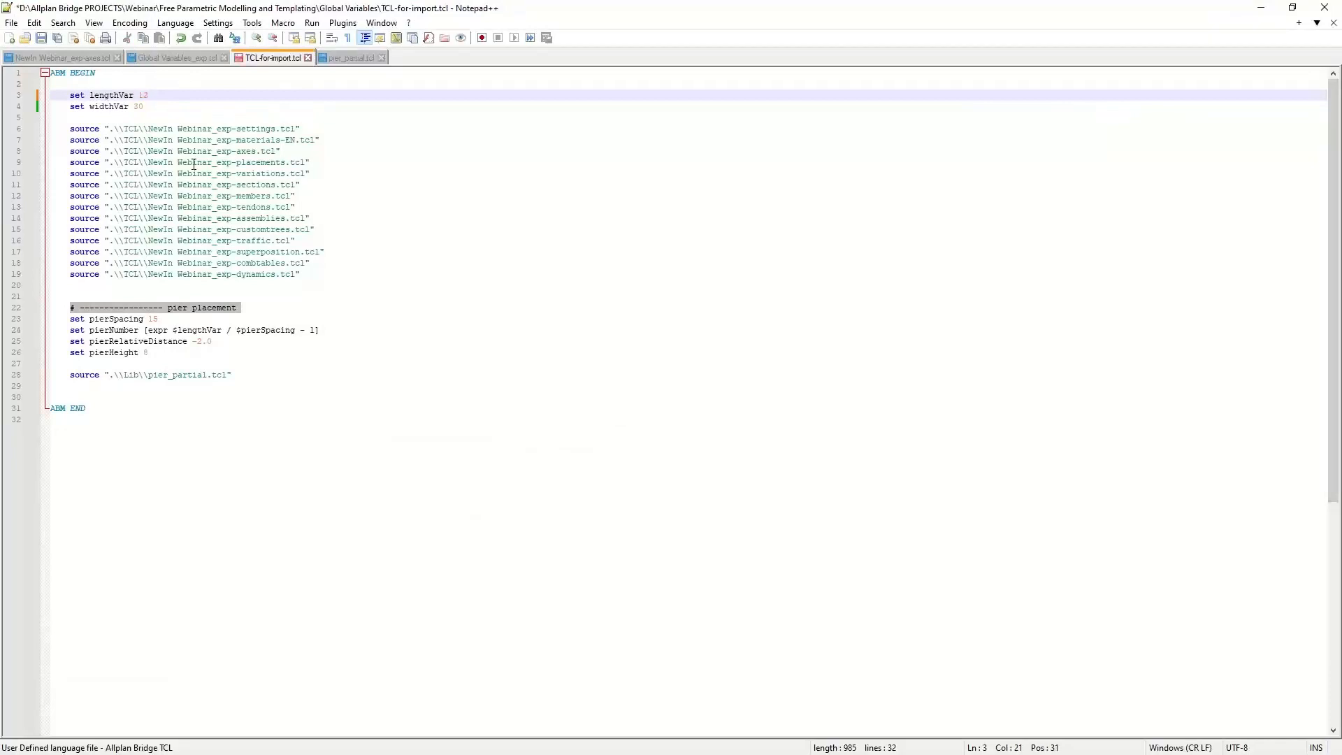
{"action": "double_click", "coordinate": [139, 106]}
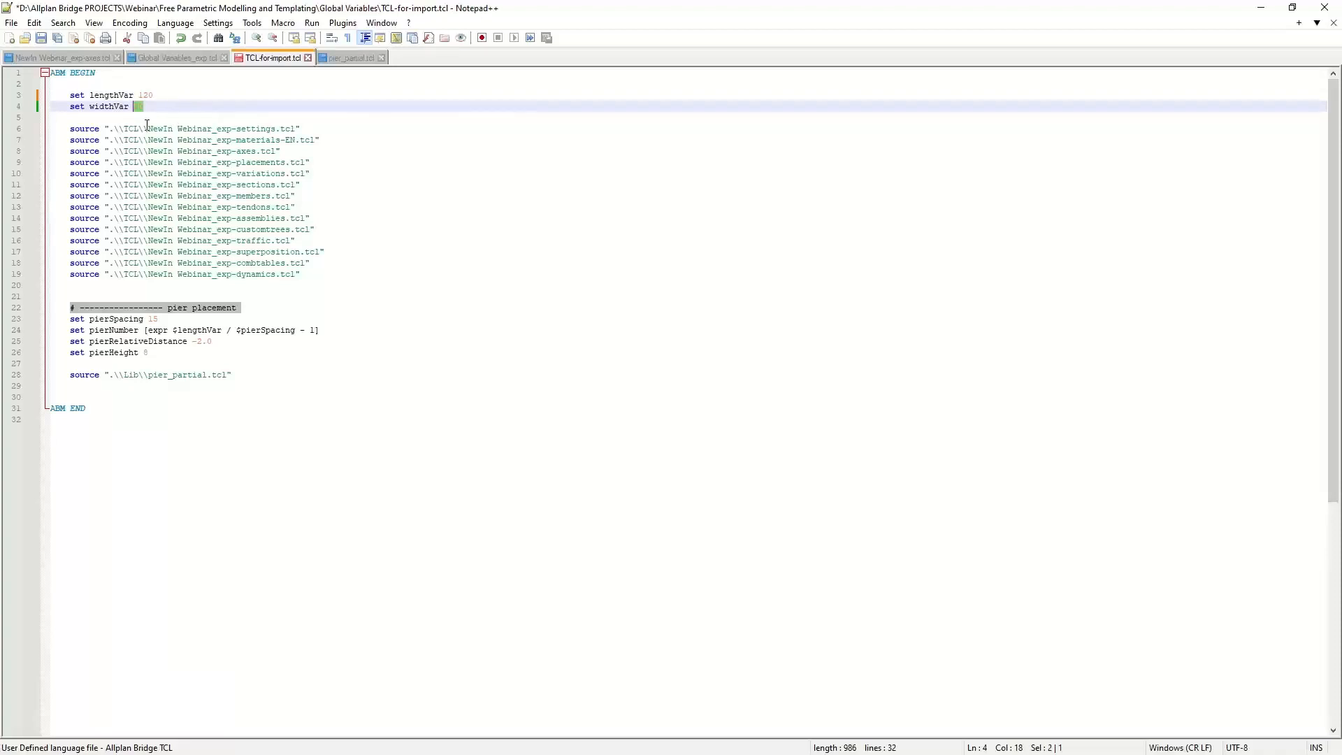
{"action": "type", "text": "6"}
{"action": "type", "text": "50"}
Set pierSpacing to 40 and pierHeight to 16 in the pier placement block, and save the import script.
{"action": "left_click", "coordinate": [158, 320]}
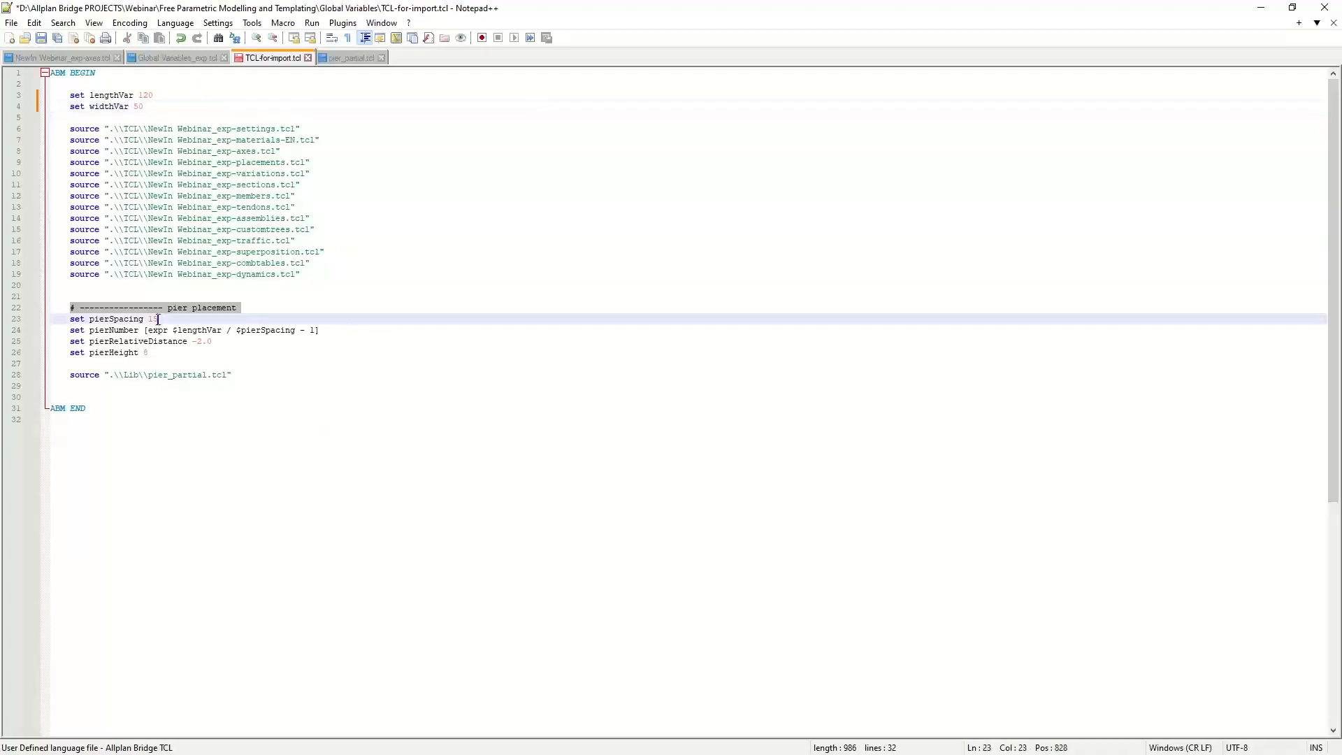
{"action": "key", "text": "BackSpace"}
{"action": "type", "text": "40"}
{"action": "left_click", "coordinate": [150, 353]}
{"action": "key", "text": "BackSpace"}
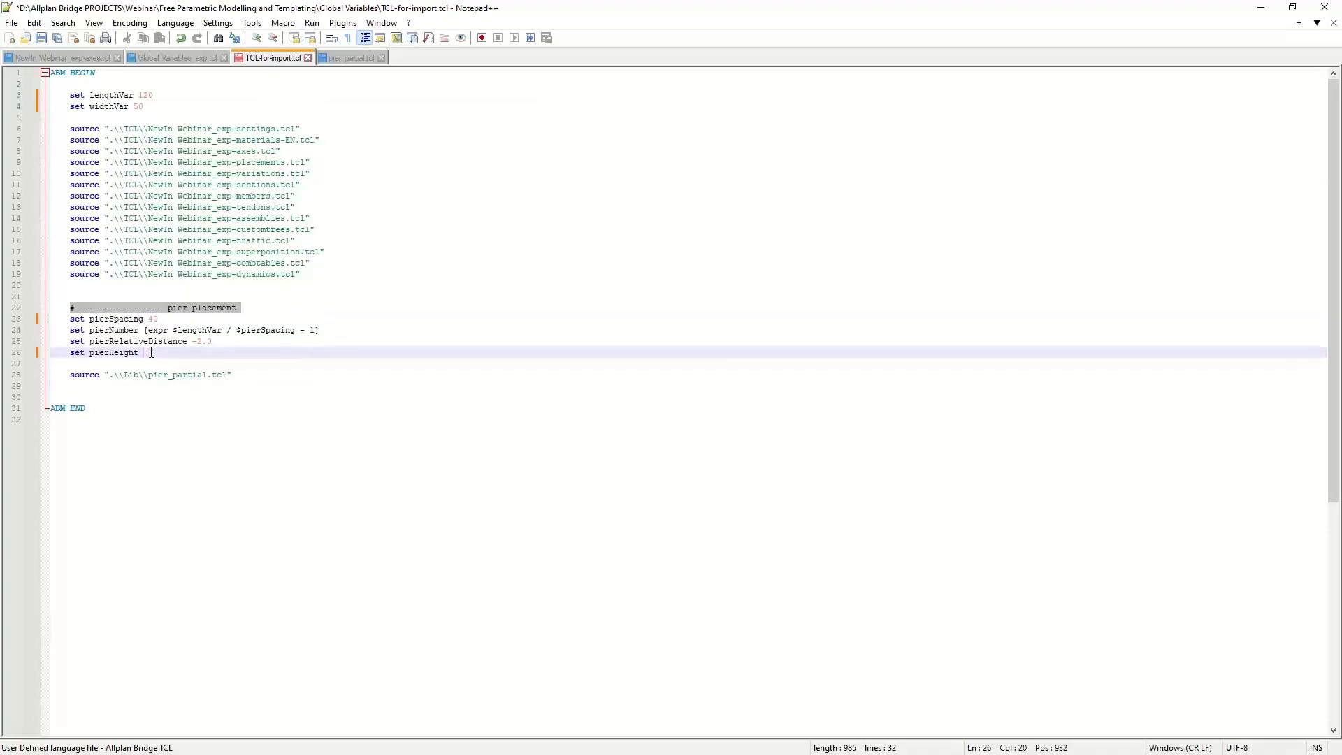
{"action": "left_click", "coordinate": [44, 39]}
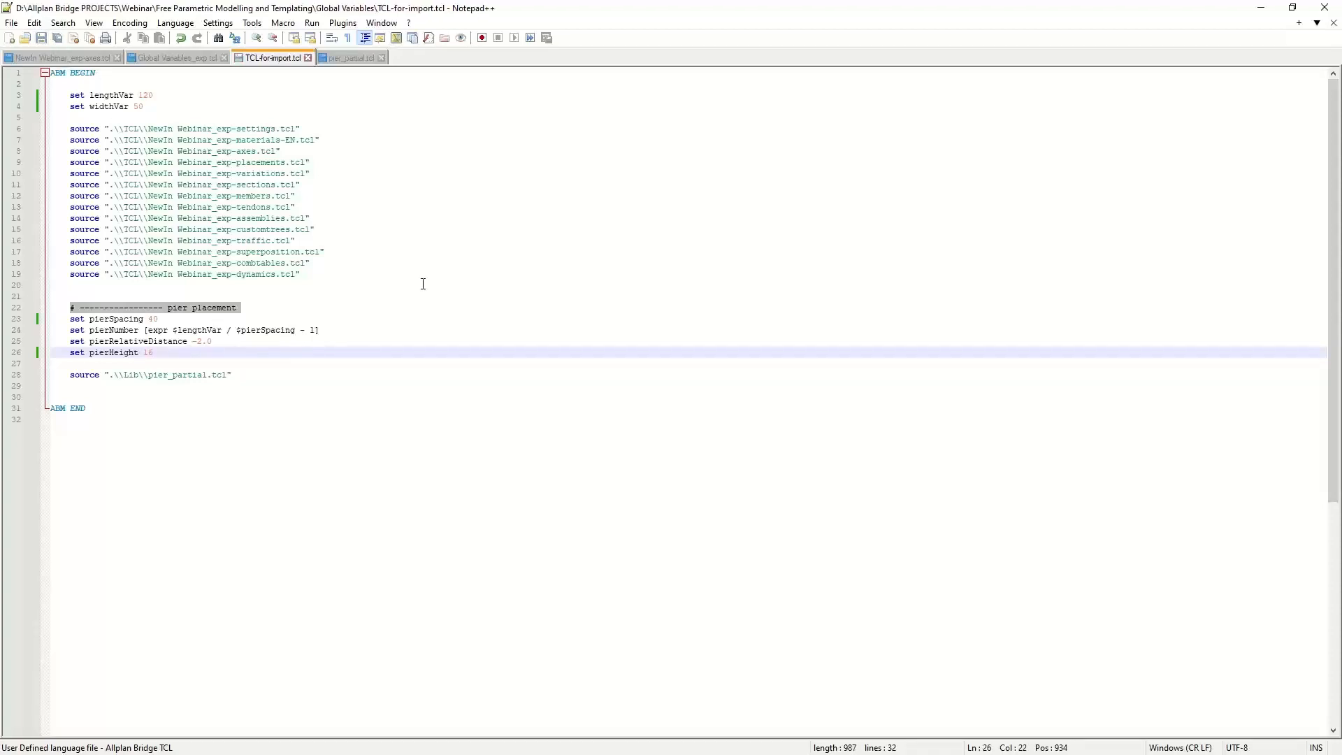
Switch to Allplan Bridge, reimport TCL-for-import.tcl from the Global Variables folder, and view the regenerated bridge from the side.
{"action": "left_click", "coordinate": [1261, 8]}
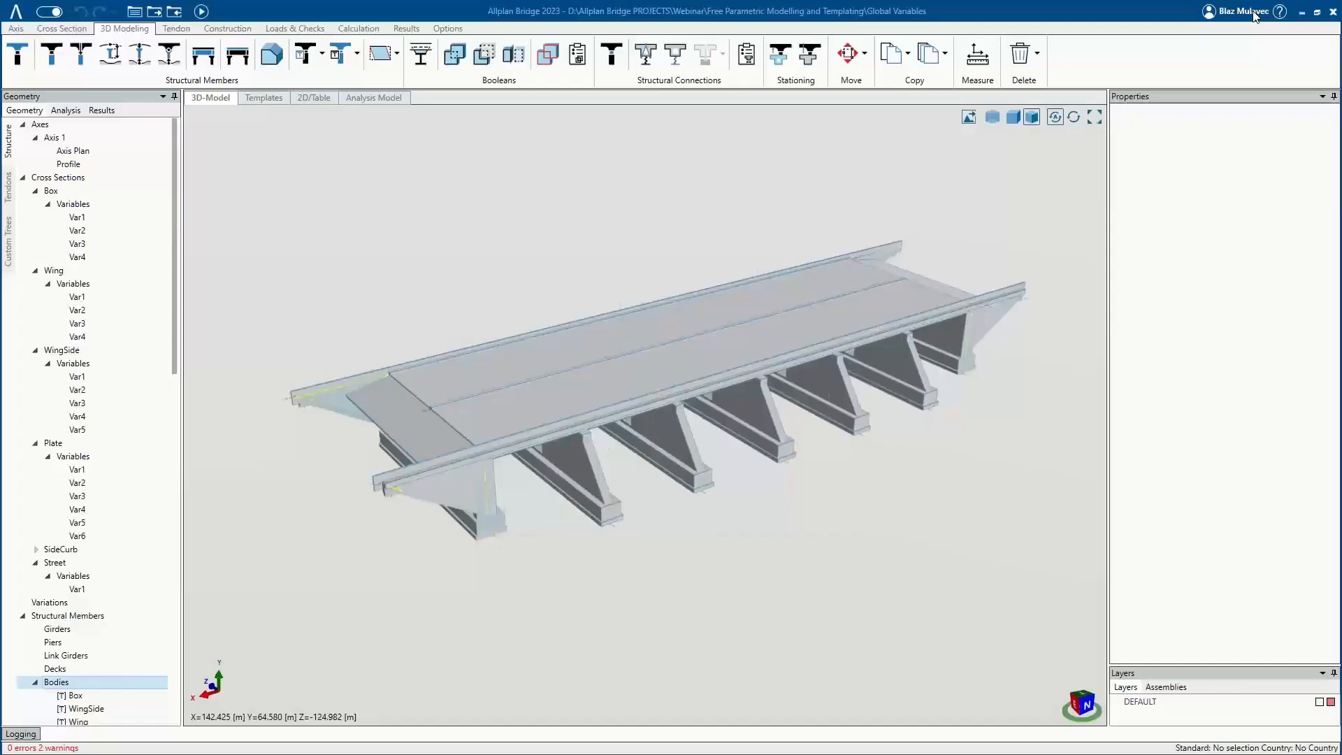
{"action": "left_click", "coordinate": [174, 12]}
{"action": "left_click", "coordinate": [329, 161]}
{"action": "left_click", "coordinate": [975, 465]}
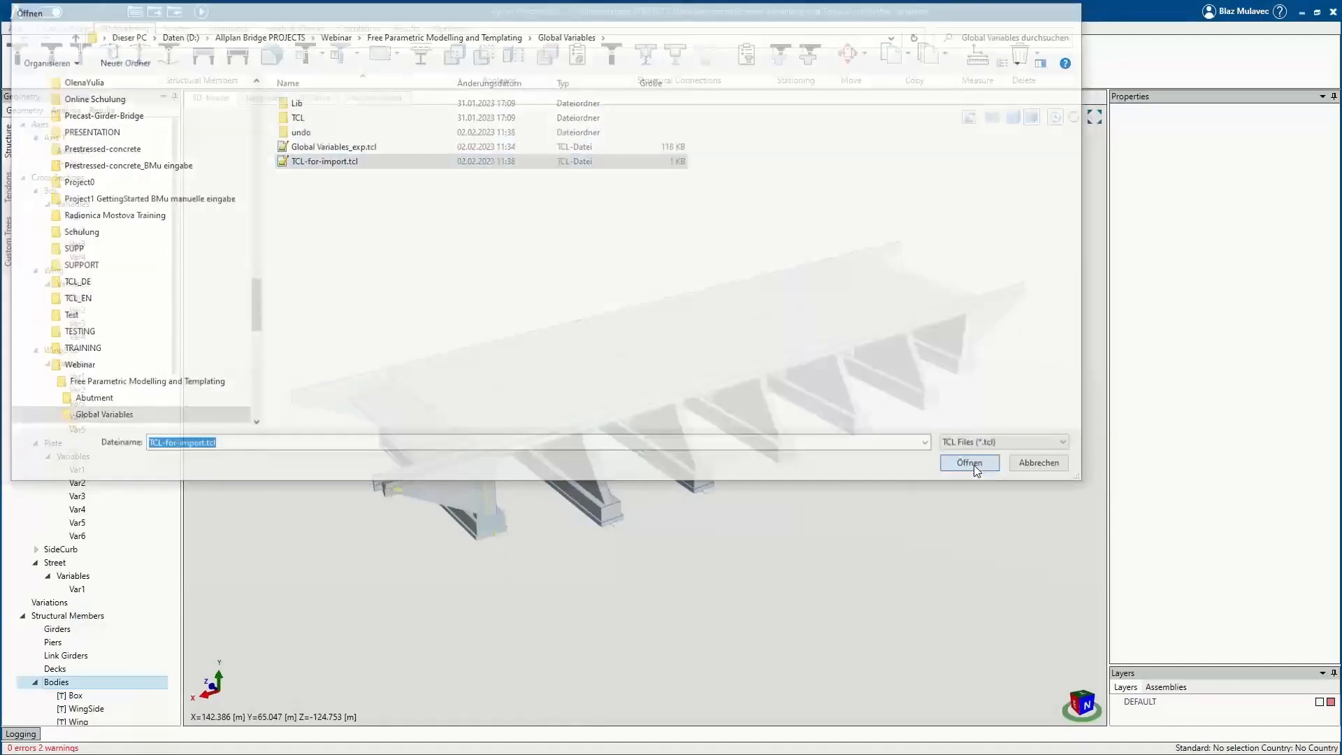
{"action": "left_click", "coordinate": [728, 433]}
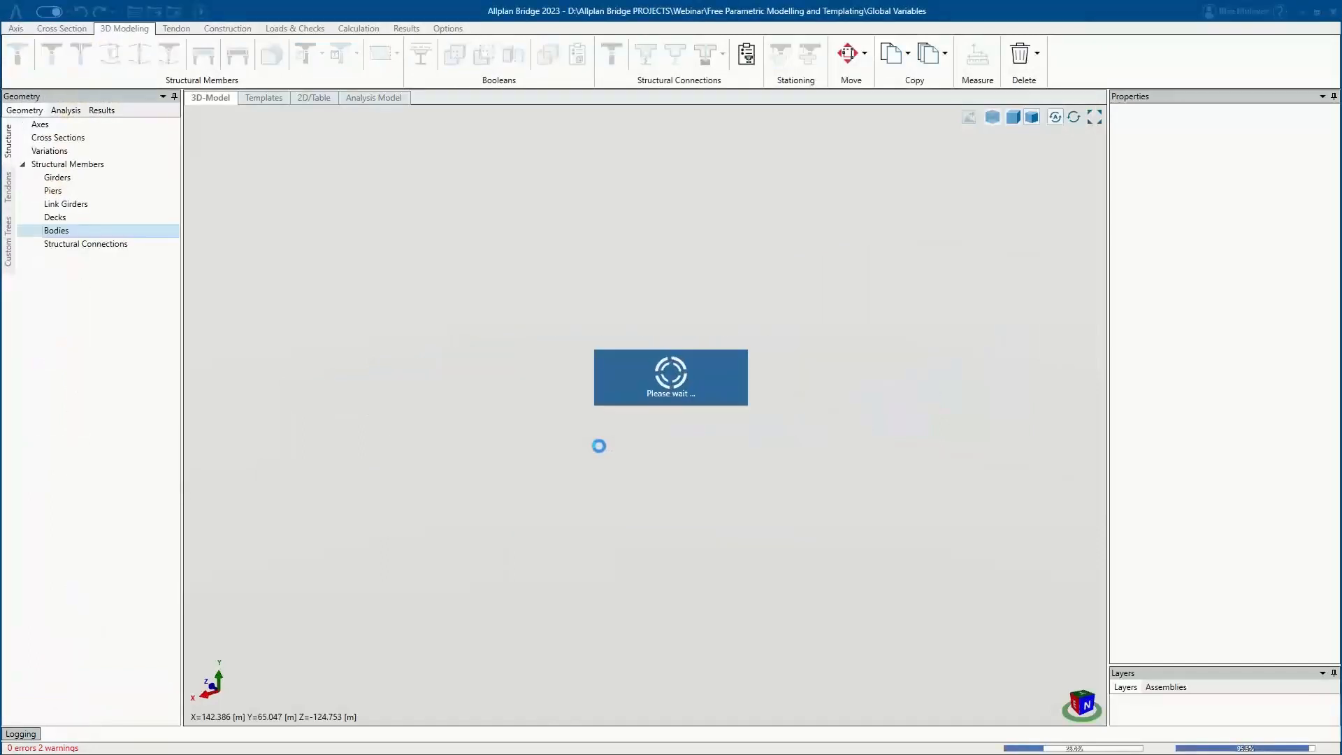
{"action": "mouse_move", "coordinate": [615, 477]}
{"action": "middle_mouse_down"}
{"action": "mouse_move", "coordinate": [554, 429]}
{"action": "mouse_move", "coordinate": [515, 419]}
{"action": "mouse_move", "coordinate": [606, 443]}
{"action": "mouse_move", "coordinate": [816, 433]}
{"action": "mouse_move", "coordinate": [573, 444]}
{"action": "mouse_move", "coordinate": [525, 428]}
{"action": "mouse_move", "coordinate": [574, 405]}
{"action": "middle_mouse_up"}
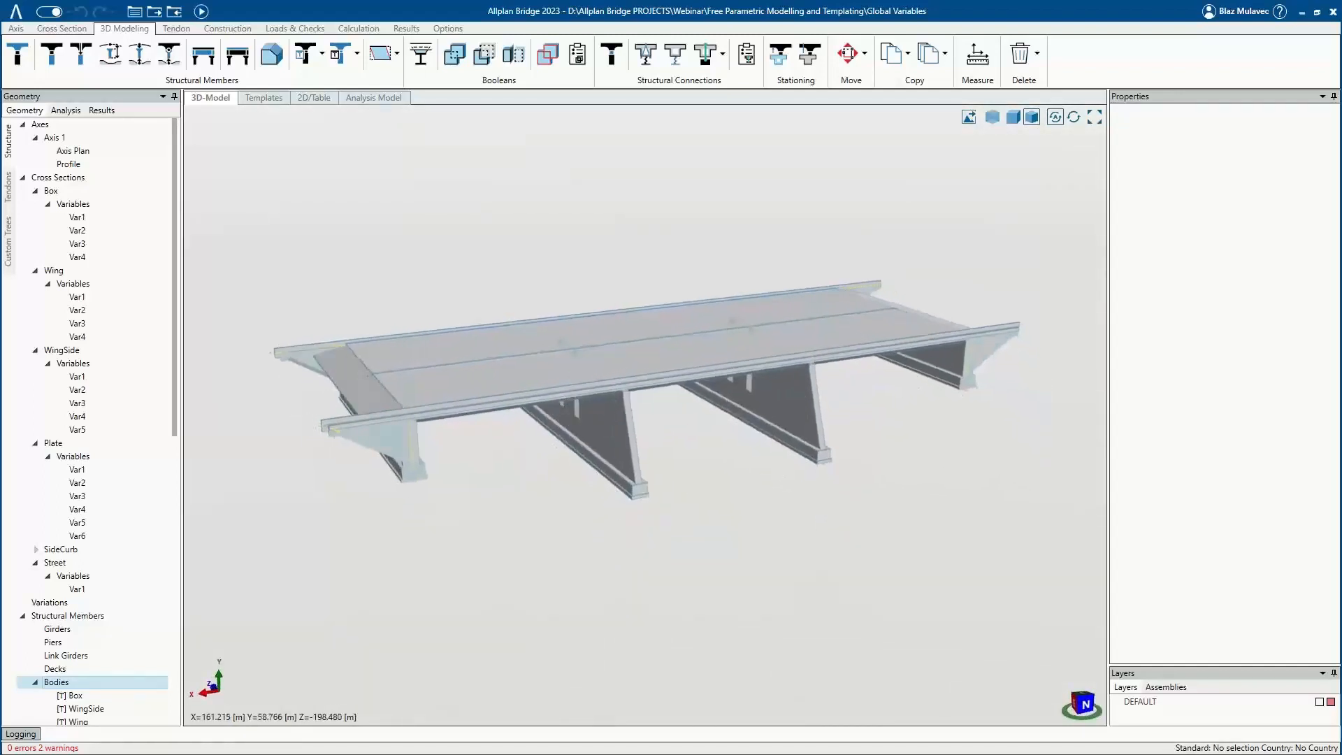
Return to Notepad++, set lengthVar to 15 and widthVar to 60 in TCL-for-import.tcl, and save the script.
{"action": "key", "text": "alt+Tab"}
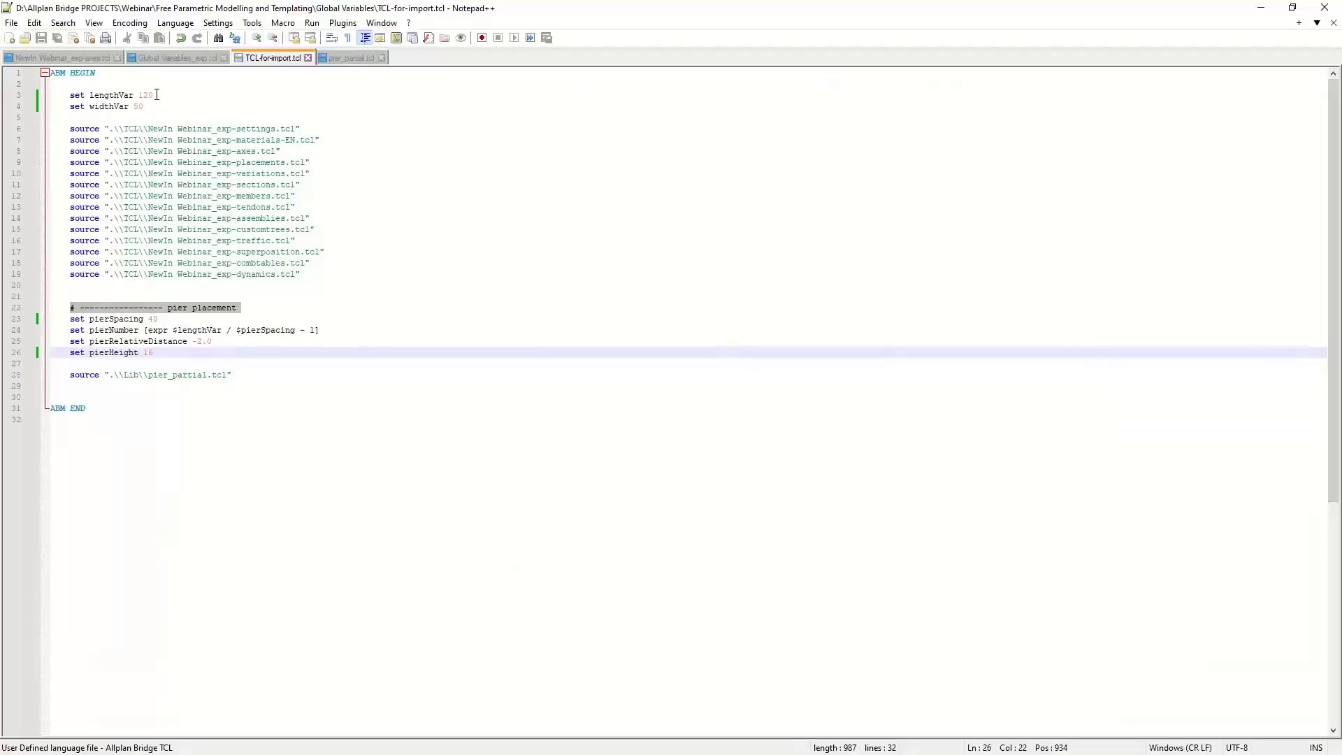
{"action": "left_click_drag", "start_coordinate": [155, 94], "coordinate": [139, 95]}
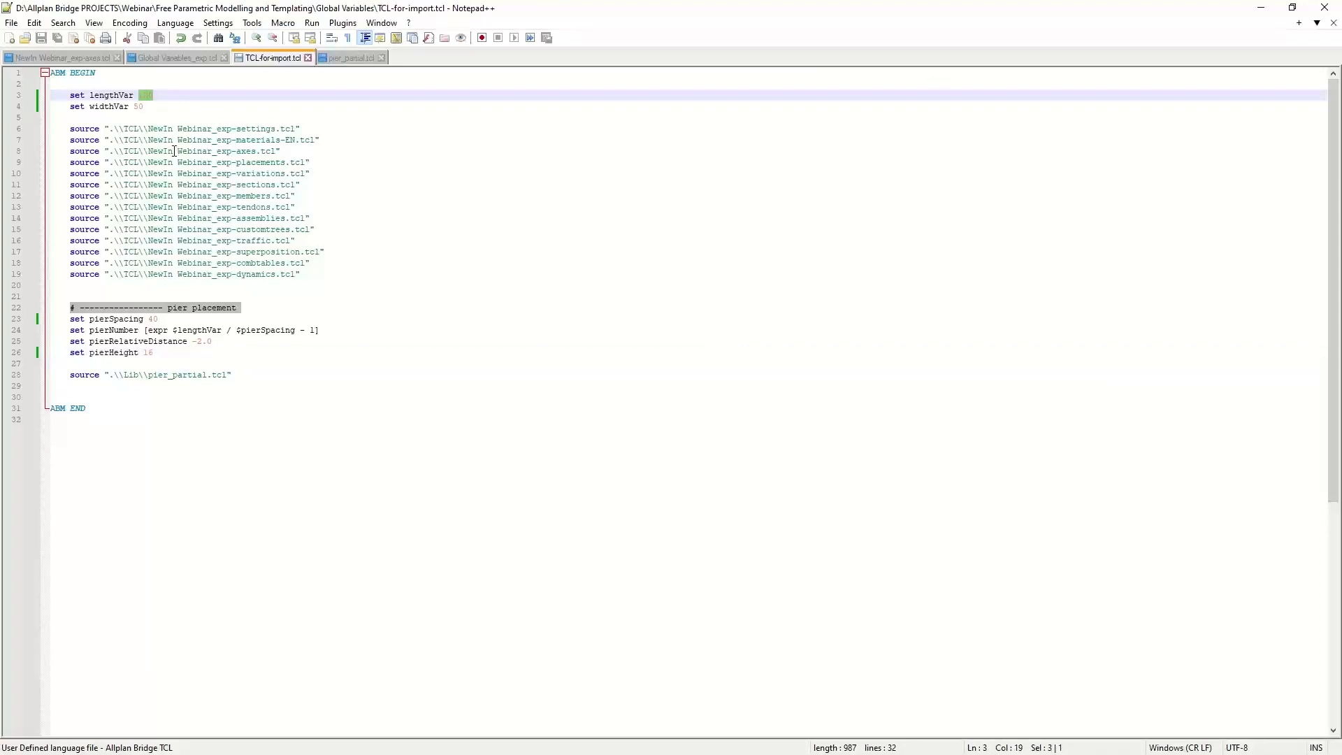
{"action": "type", "text": "1"}
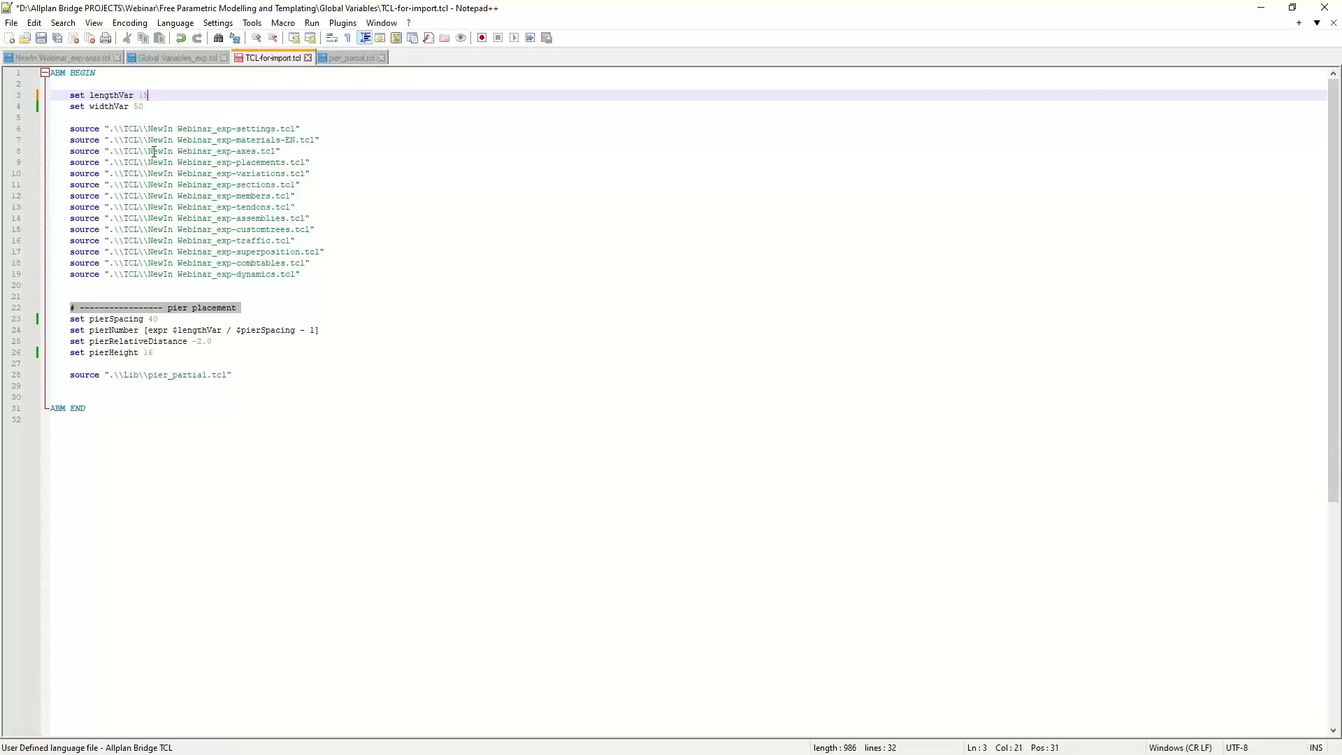
{"action": "left_click", "coordinate": [145, 106]}
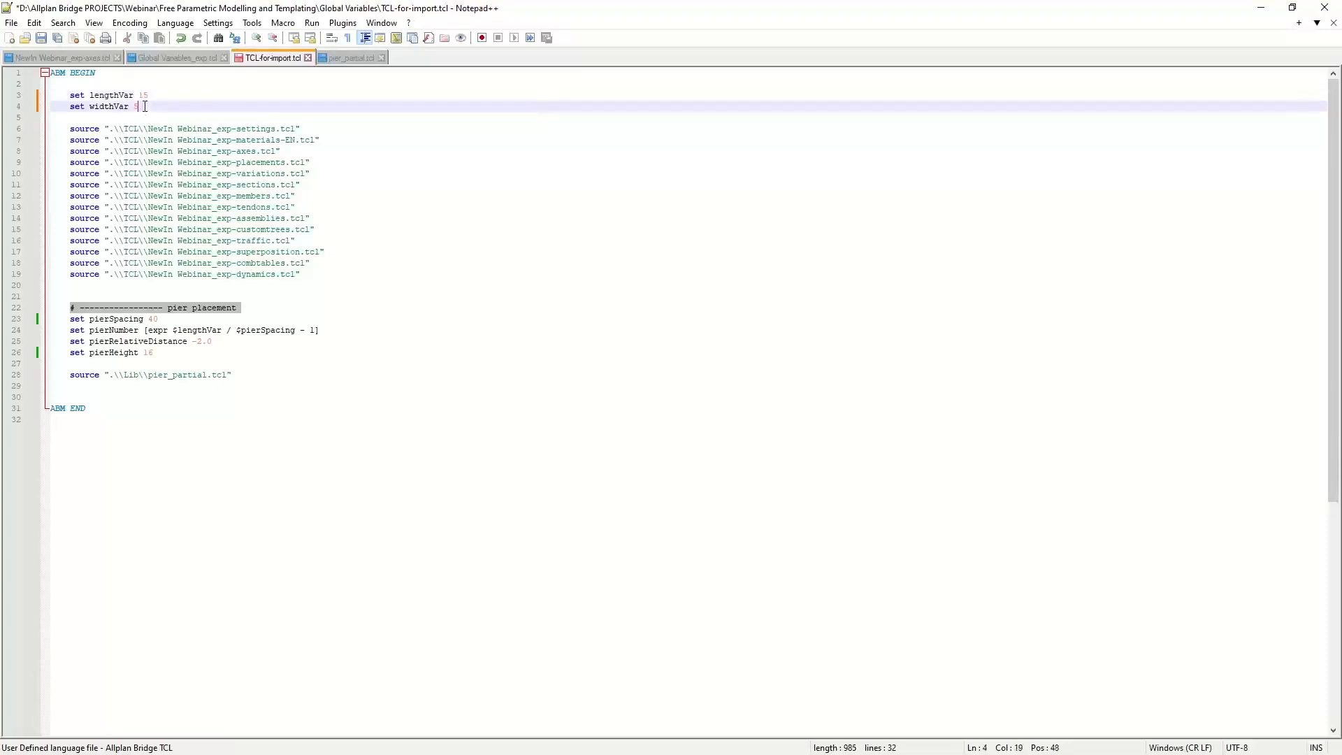
{"action": "type", "text": "60"}
{"action": "left_click", "coordinate": [42, 39]}
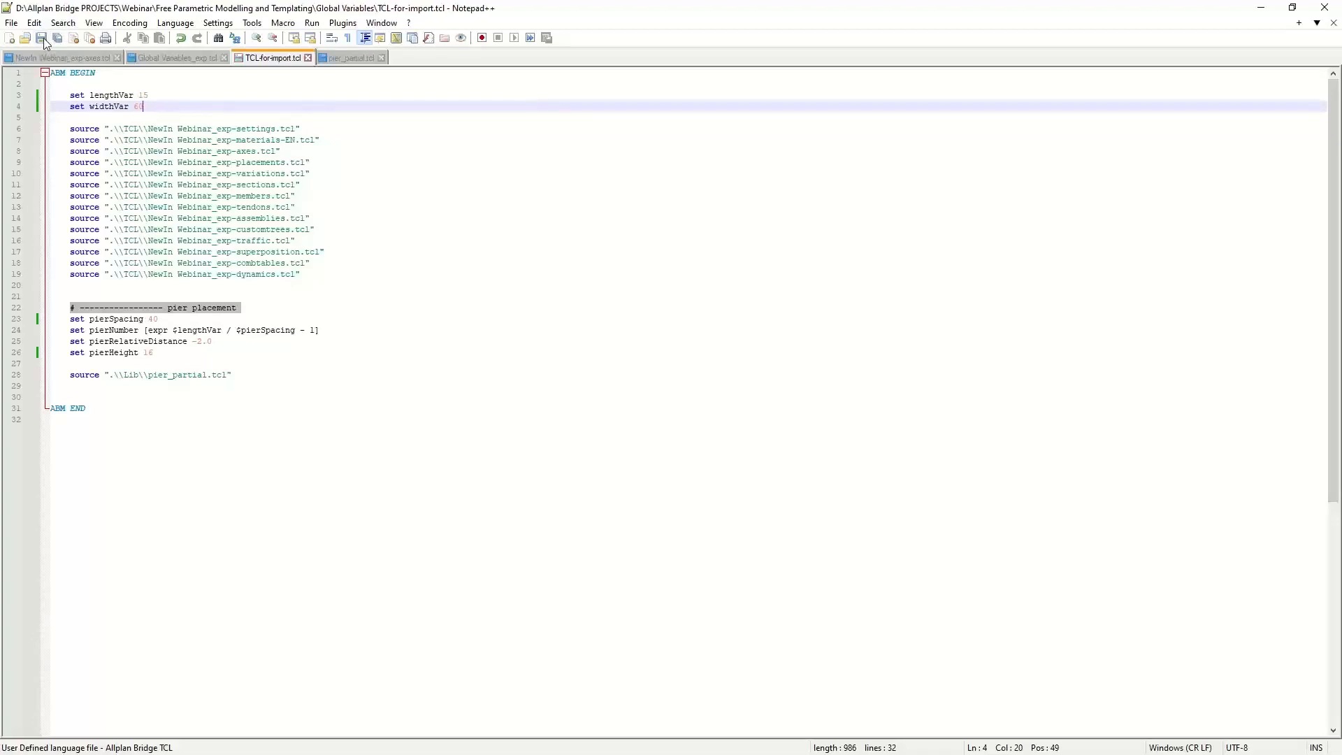
Switch back to Allplan Bridge, import the edited TCL-for-import.tcl again, and view the regenerated short, wide bridge.
{"action": "left_click", "coordinate": [1261, 8]}
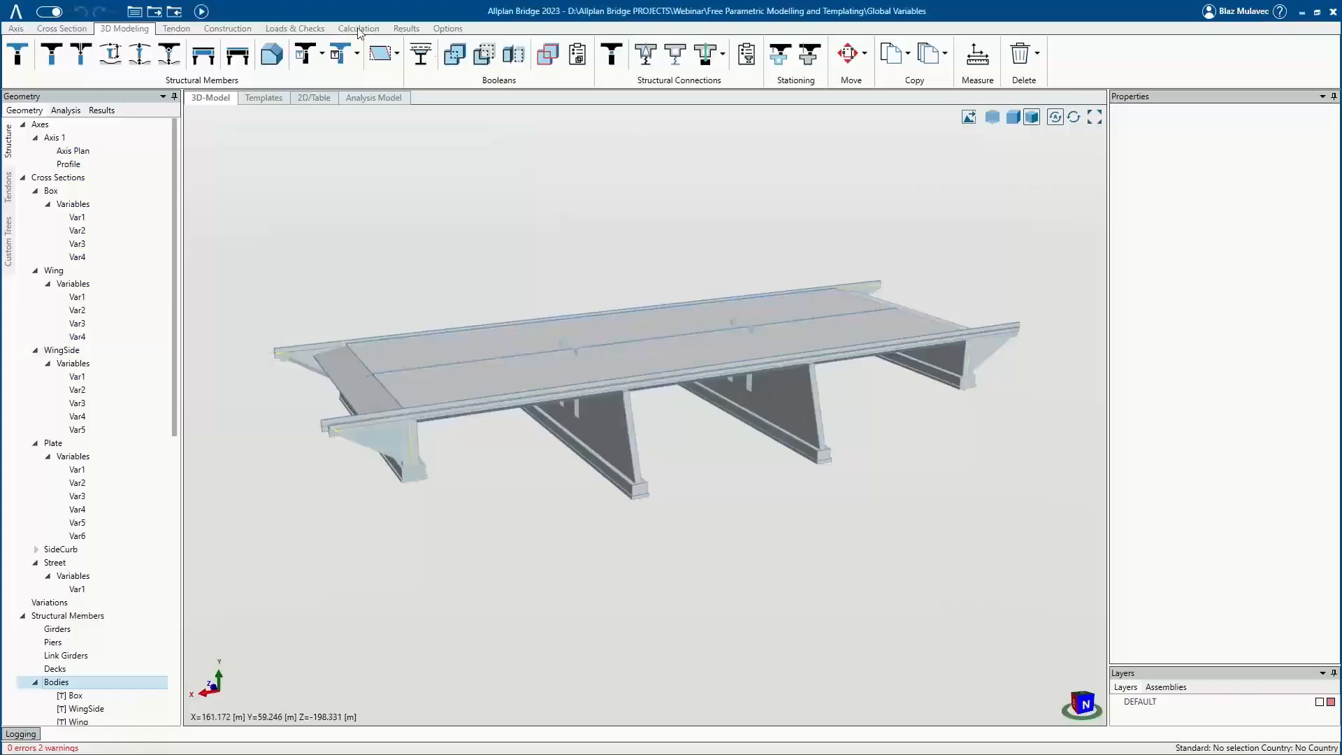
{"action": "left_click", "coordinate": [174, 12]}
{"action": "left_click", "coordinate": [336, 161]}
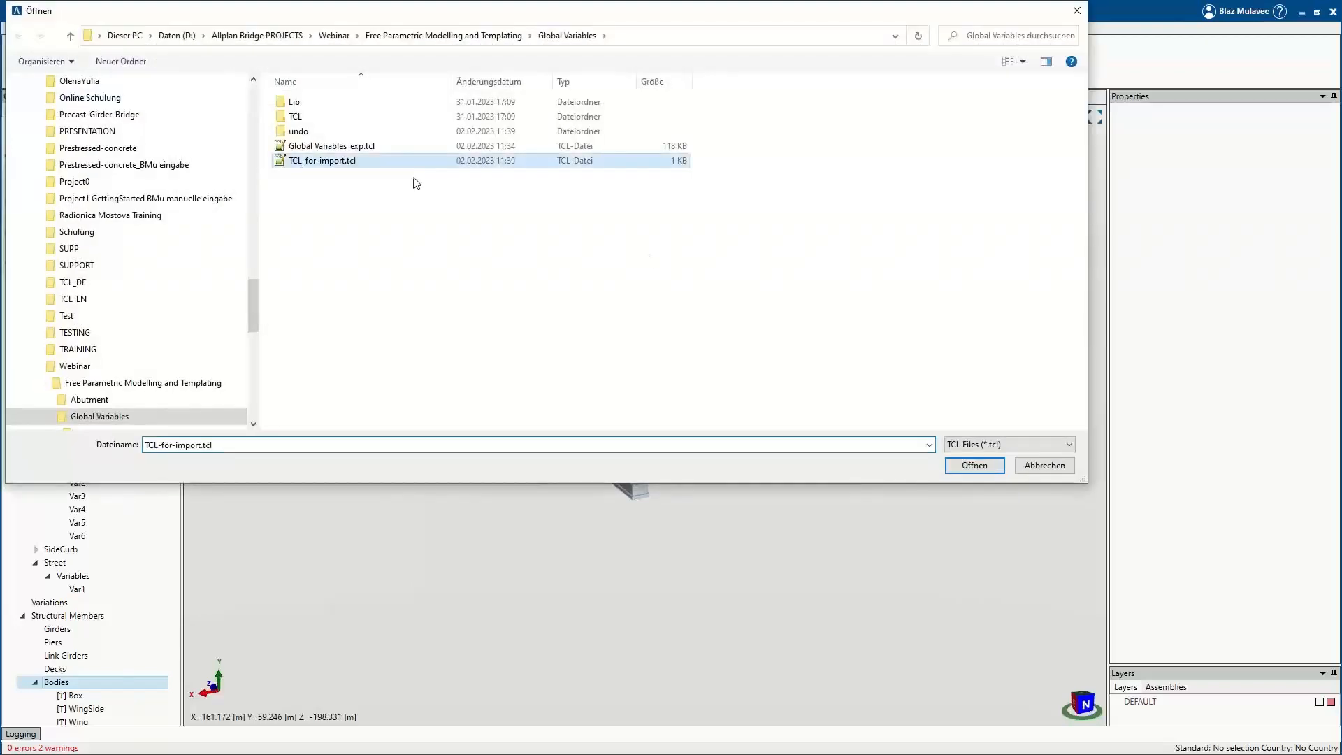
{"action": "left_click", "coordinate": [985, 472]}
{"action": "left_click", "coordinate": [727, 431]}
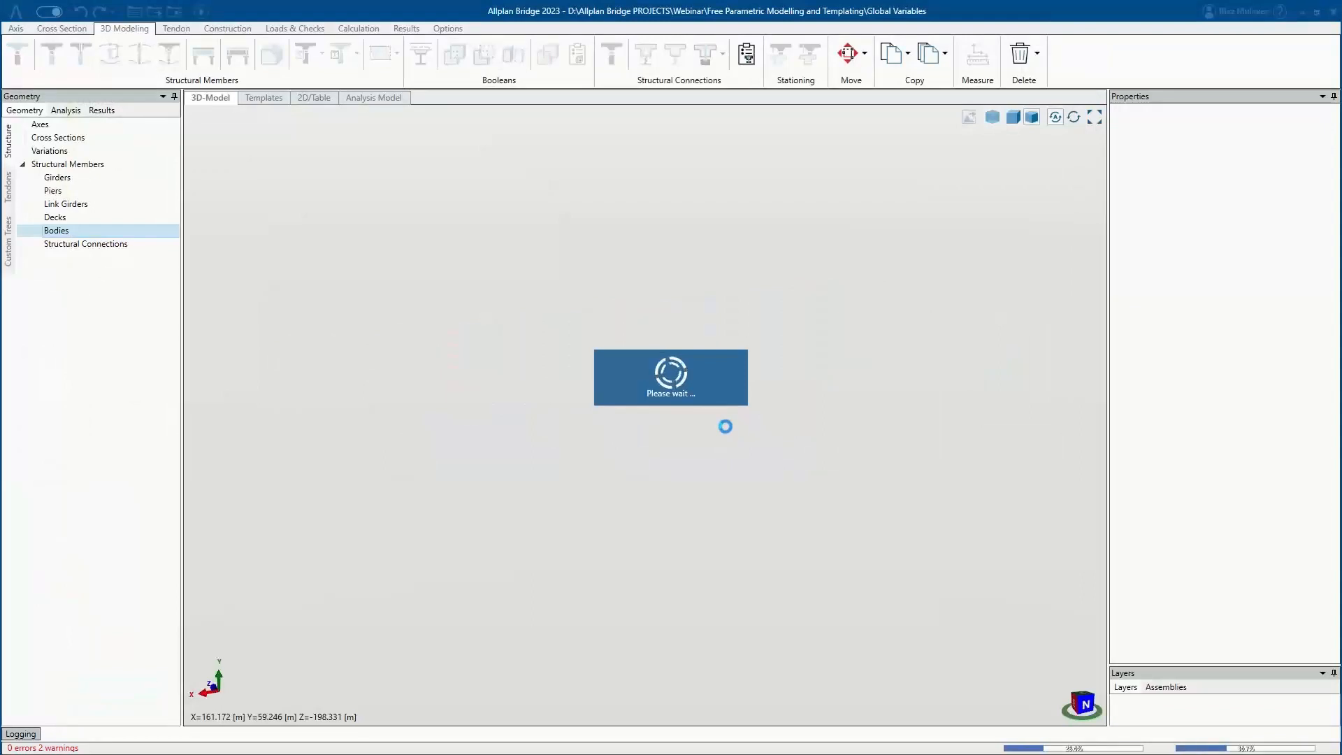
{"action": "middle_click_drag", "start_coordinate": [713, 461], "coordinate": [711, 397]}
{"action": "scroll", "coordinate": [710, 396], "scroll_direction": "down", "scroll_amount": 3}
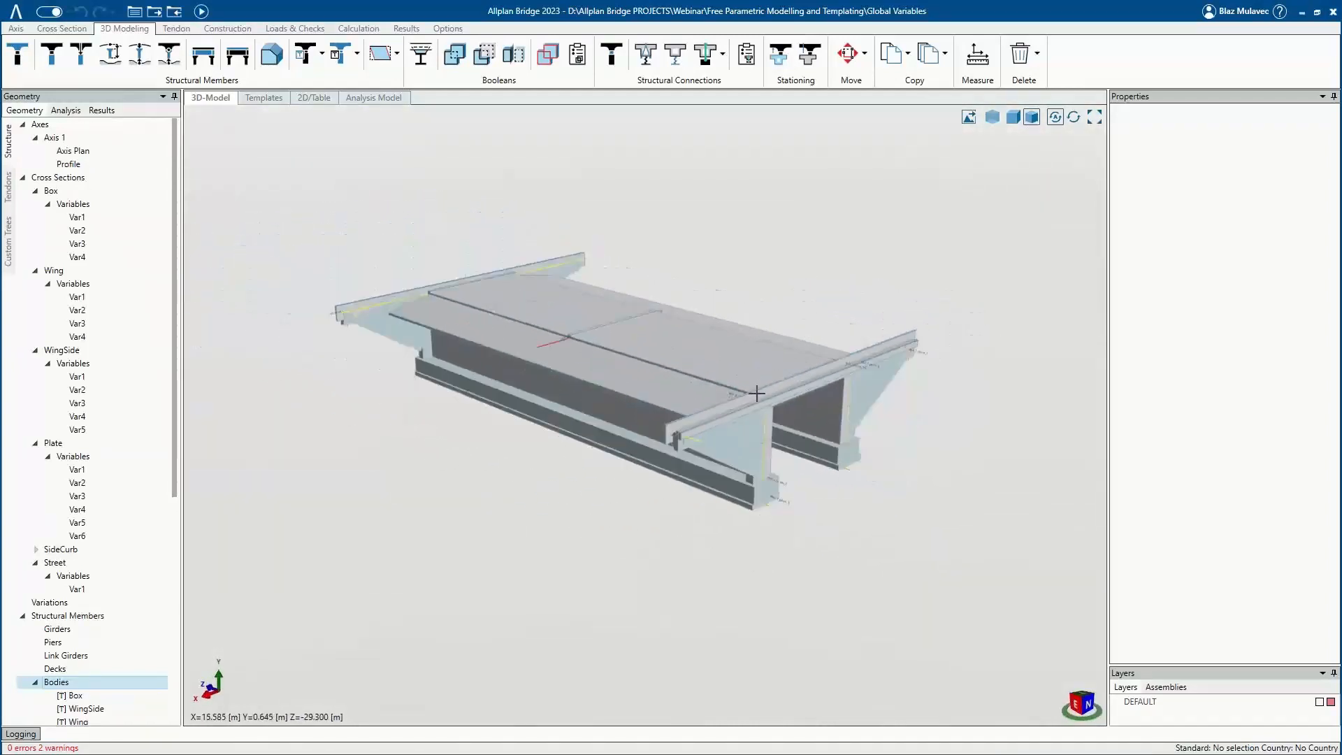